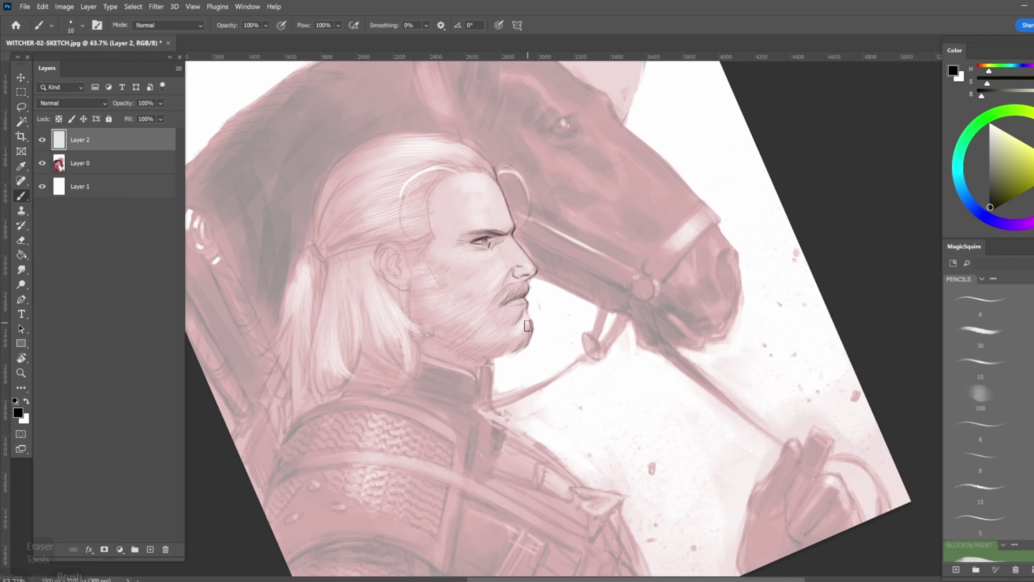
Draw the chin and lower jaw contour of the man's profile on Layer 2, following the sketch beneath
key("ctrl+z")
left_click_drag(515, 348, 478, 364)
key("r")
left_click_drag(481, 363, 509, 327)
key("b")
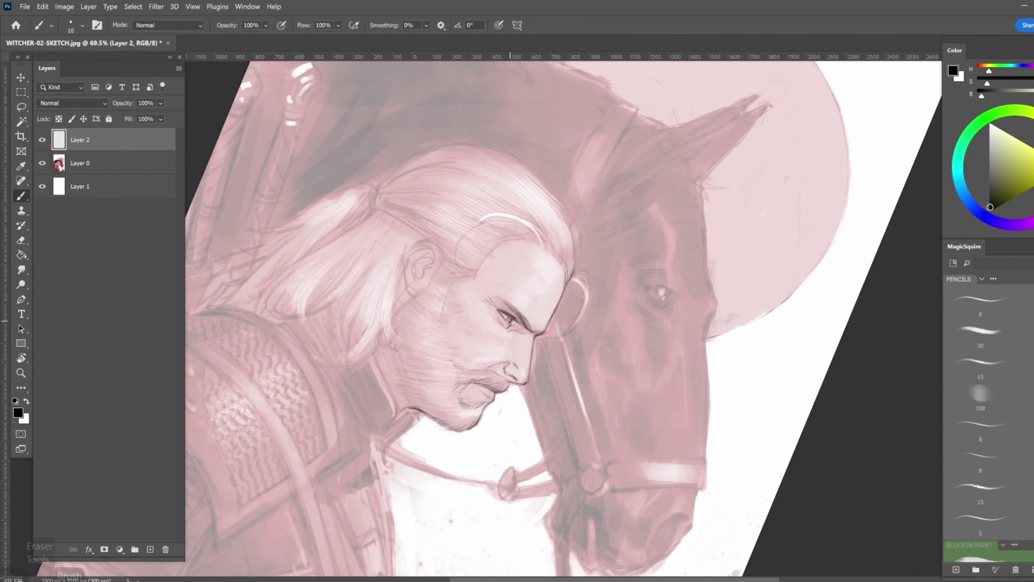
scroll(532, 281, "down", 2)
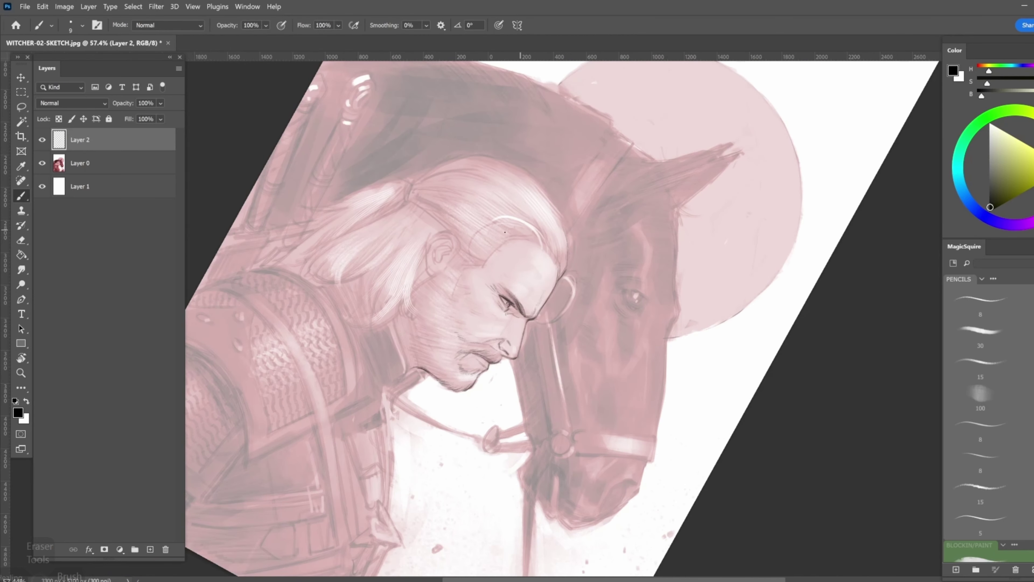
left_click_drag(505, 232, 515, 395)
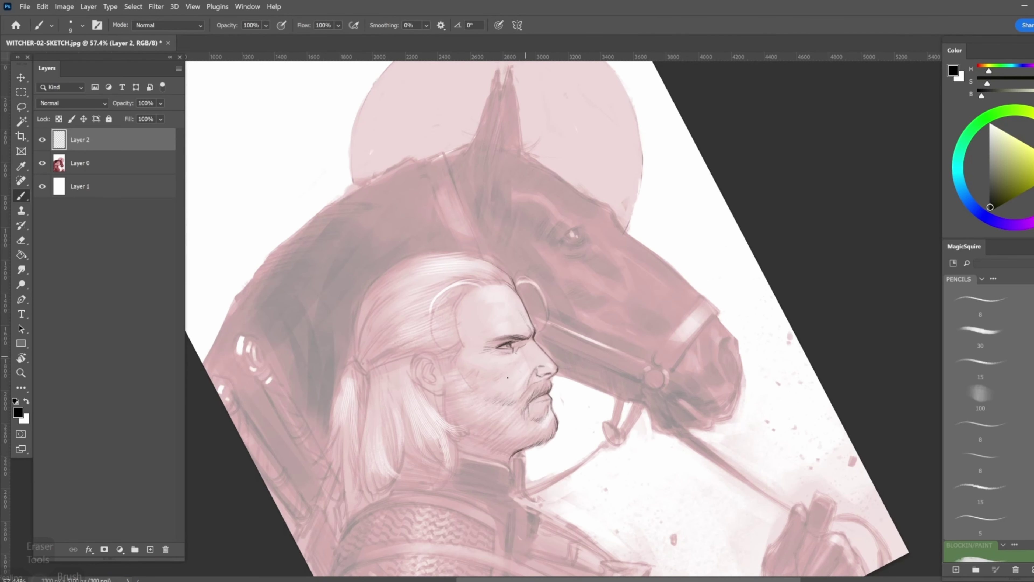
Draw the curved upper edge of the beard from the sideburn down across the man's cheek
key("r")
mouse_move(513, 244)
left_mouse_down()
mouse_move(529, 333)
mouse_move(482, 362)
mouse_move(473, 312)
left_mouse_up()
key("b")
key("r")
key("b")
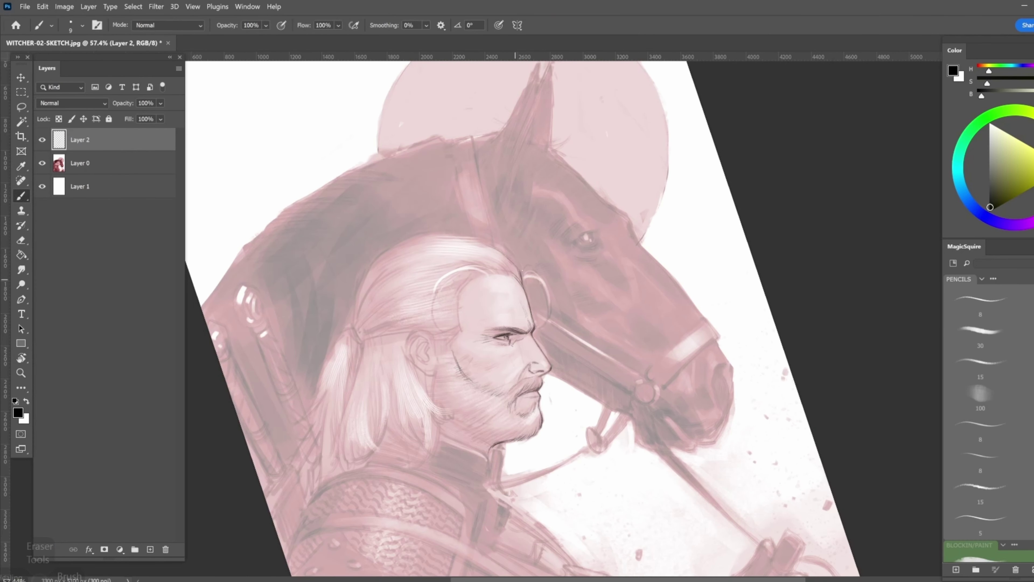
key("r")
mouse_move(455, 274)
left_mouse_down()
mouse_move(521, 251)
mouse_move(464, 284)
left_mouse_up()
key("r")
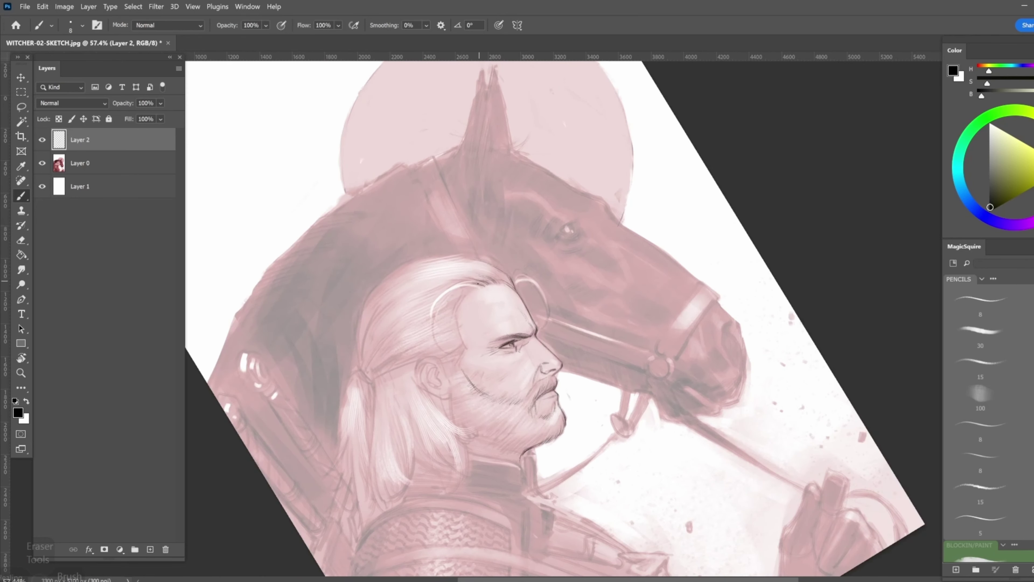
Draw dark hair strands sweeping back from the temple and hairline above the ear
mouse_move(434, 339)
left_mouse_down()
mouse_move(449, 287)
mouse_move(451, 347)
left_mouse_up()
left_click_drag(468, 291, 414, 317)
left_click_drag(439, 313, 395, 343)
left_click_drag(456, 311, 403, 348)
left_click_drag(445, 328, 385, 360)
key("h")
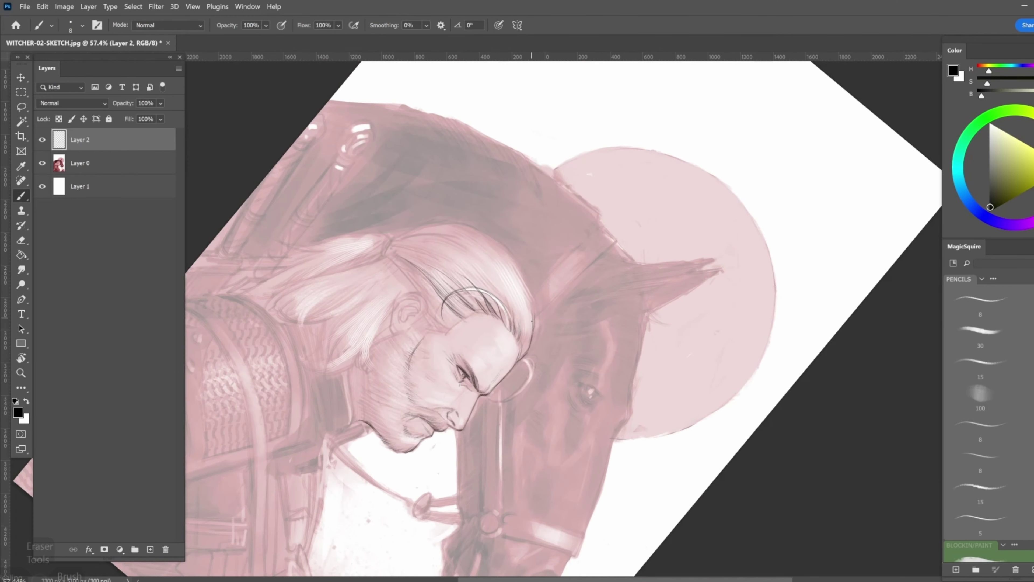
Outline the top and back of the hair from the forehead down to the hair tie
key("h")
mouse_move(455, 343)
left_mouse_down()
mouse_move(439, 361)
mouse_move(429, 450)
left_mouse_up()
left_click_drag(423, 409, 429, 447)
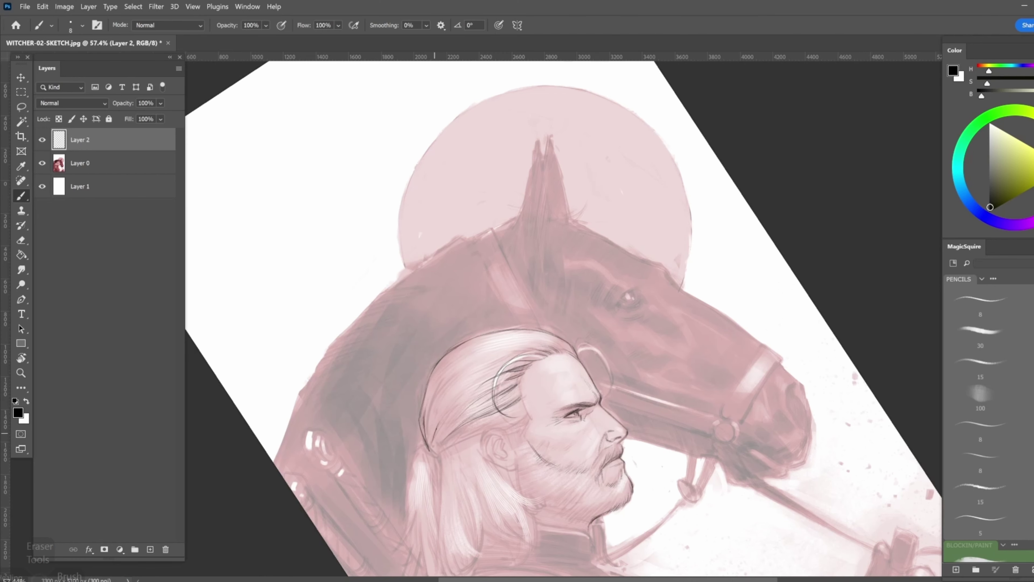
key("r")
mouse_move(468, 171)
left_mouse_down()
mouse_move(398, 224)
mouse_move(368, 264)
left_mouse_up()
key("b")
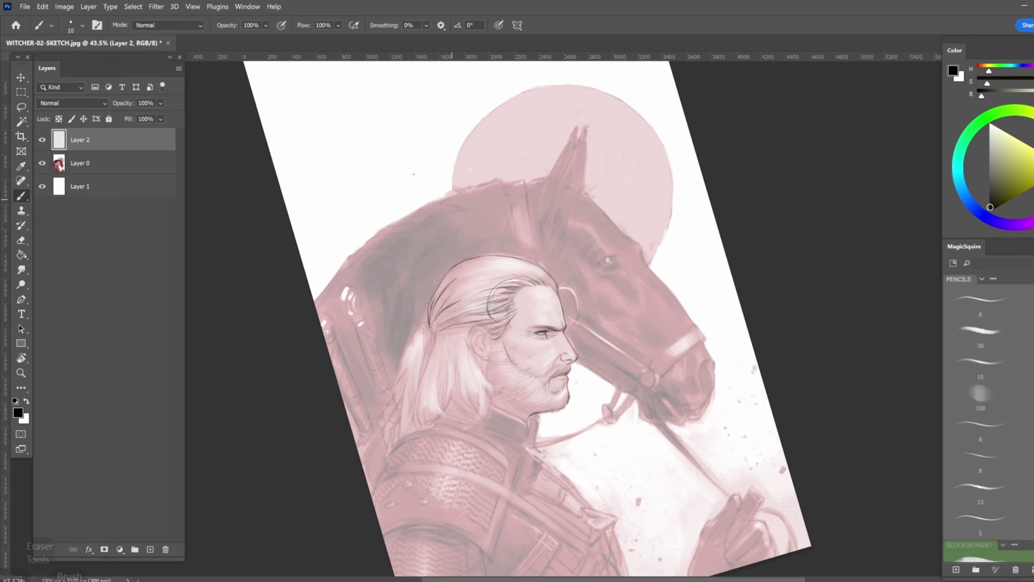
Fill the swept-back crown with fine dark strands running from the forehead toward the hair tie, reducing the brush size
key("bracketleft")
mouse_move(511, 268)
left_mouse_down()
mouse_move(472, 268)
mouse_move(529, 268)
mouse_move(489, 261)
mouse_move(461, 271)
mouse_move(485, 293)
mouse_move(456, 307)
mouse_move(463, 301)
mouse_move(461, 319)
mouse_move(483, 291)
mouse_move(433, 322)
left_mouse_up()
right_click(473, 265)
scroll(649, 366, "down", 3)
double_click(491, 270)
key("bracketleft")
key("bracketleft")
key("bracketleft")
key("bracketleft")
key("bracketleft")
key("bracketleft")
key("bracketleft")
left_click_drag(478, 283, 447, 292)
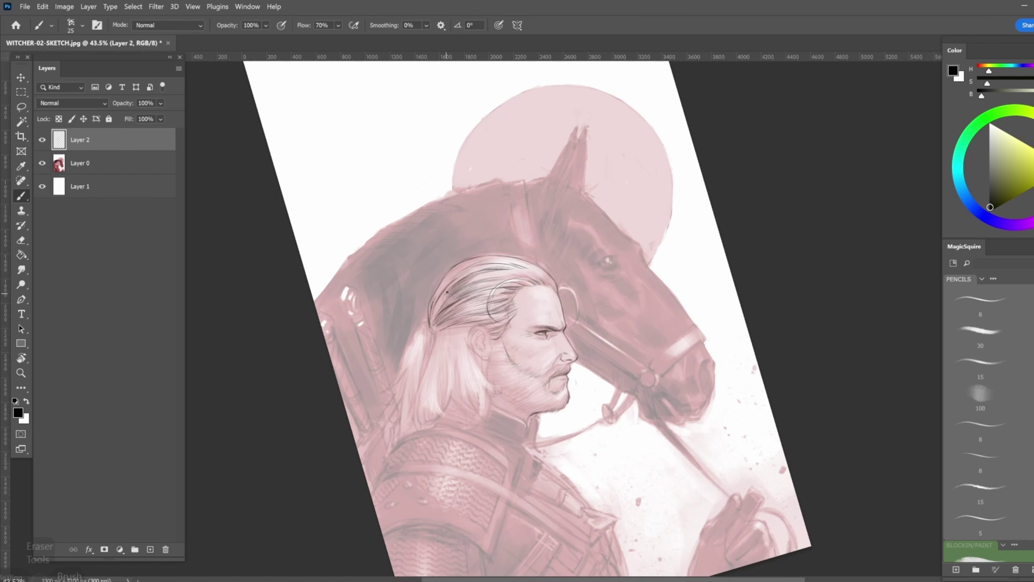
Try the size 8 and size 15 pencil brush presets for the line work
left_click(980, 303)
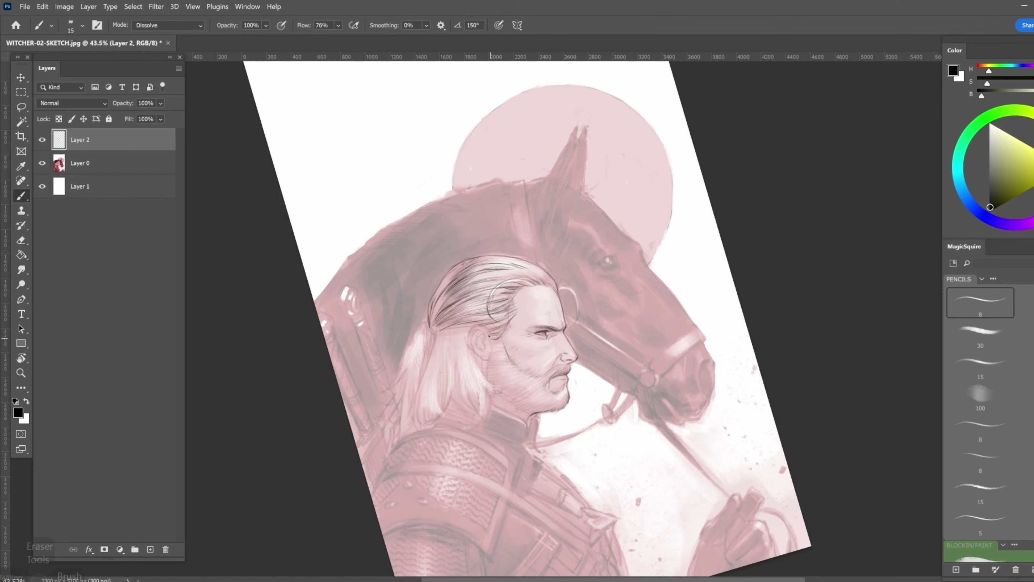
left_click(167, 25)
left_click(155, 26)
left_click(980, 364)
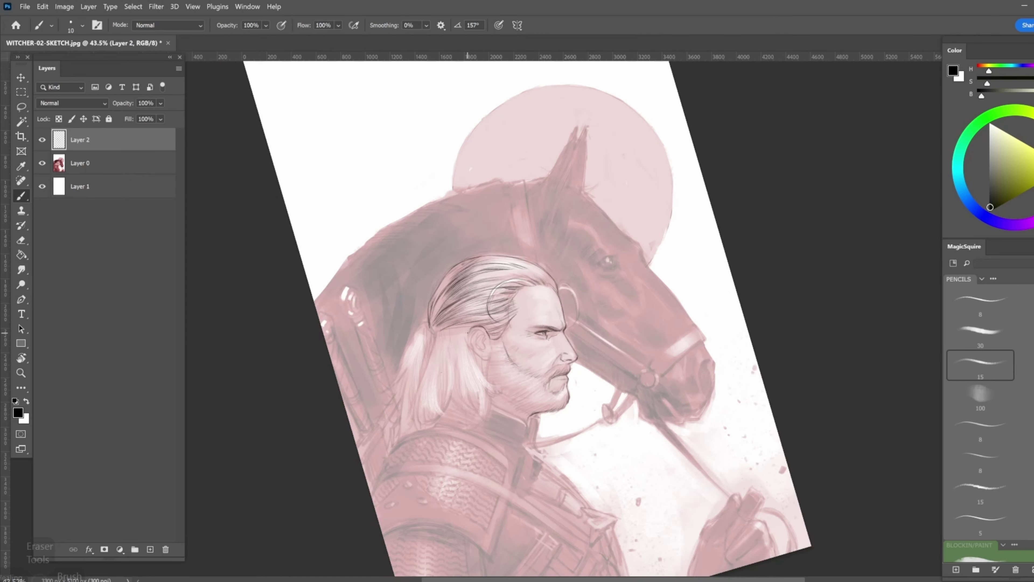
key("Escape")
left_click(980, 423)
right_click(464, 157)
Switch the brush library to Compact mode and select the size 5 pencil preset
mouse_move(525, 474)
left_mouse_down()
mouse_move(795, 410)
mouse_move(968, 450)
left_mouse_up()
left_click(994, 279)
left_click(993, 279)
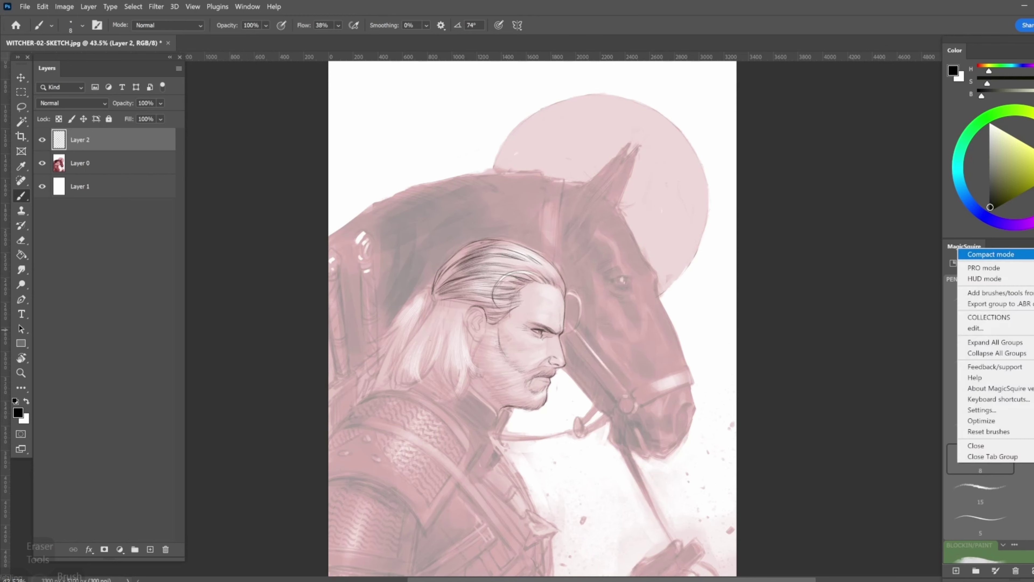
left_click(976, 254)
scroll(879, 308, "up", 5)
scroll(879, 309, "down", 5)
left_click(609, 519)
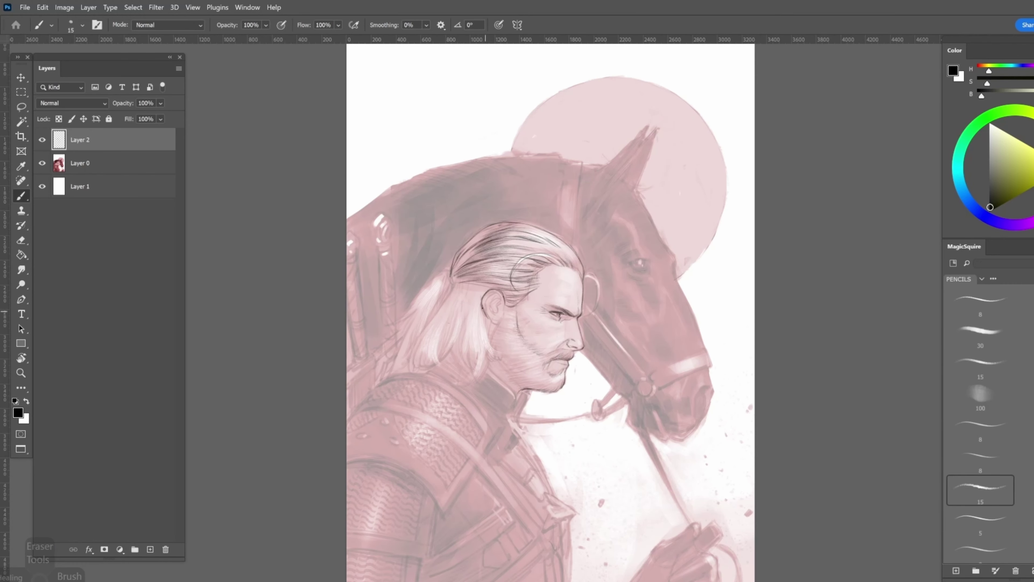
right_click(490, 318)
left_click(980, 519)
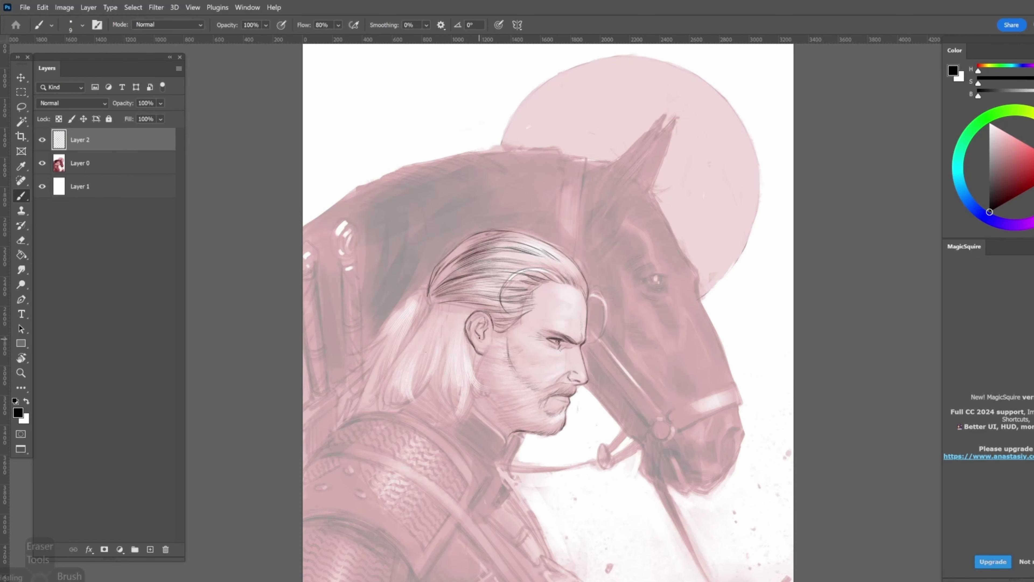
Draw the man's ear with its outer rim and inner folds
right_click(489, 326, "alt")
scroll(482, 330, "down", 3)
scroll(482, 330, "up", 3)
key("bracketright")
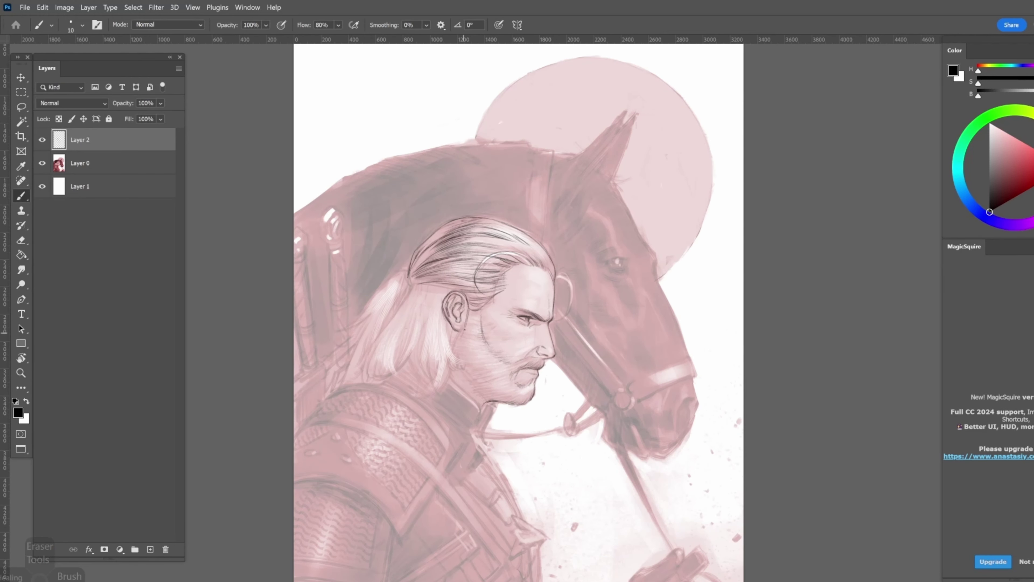
Draw the neck line behind the beard and hatch the underside of the jaw
key("r")
mouse_move(462, 329)
left_mouse_down()
mouse_move(500, 391)
mouse_move(554, 415)
left_mouse_up()
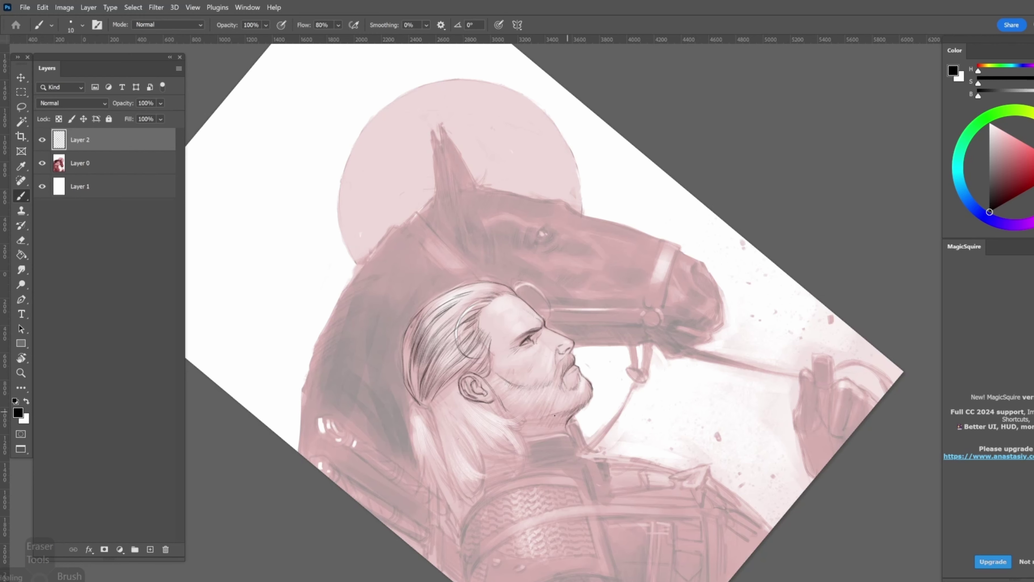
key("r")
mouse_move(537, 416)
left_mouse_down()
mouse_move(416, 232)
mouse_move(396, 271)
left_mouse_up()
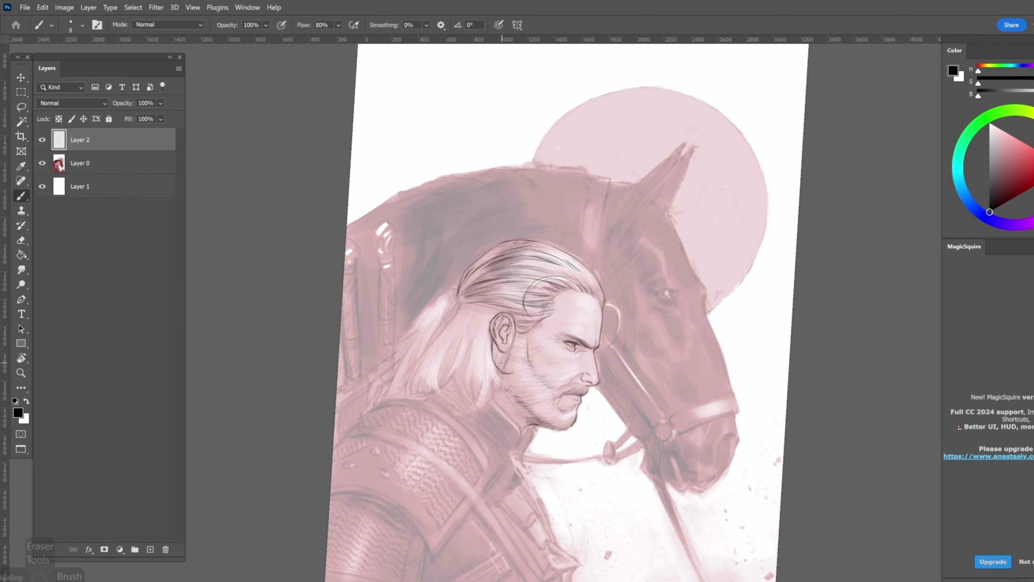
Draw the loose strands behind the ear and the long hair contour running down from the hair tie
mouse_move(486, 403)
left_mouse_down()
mouse_move(488, 376)
mouse_move(475, 361)
left_mouse_up()
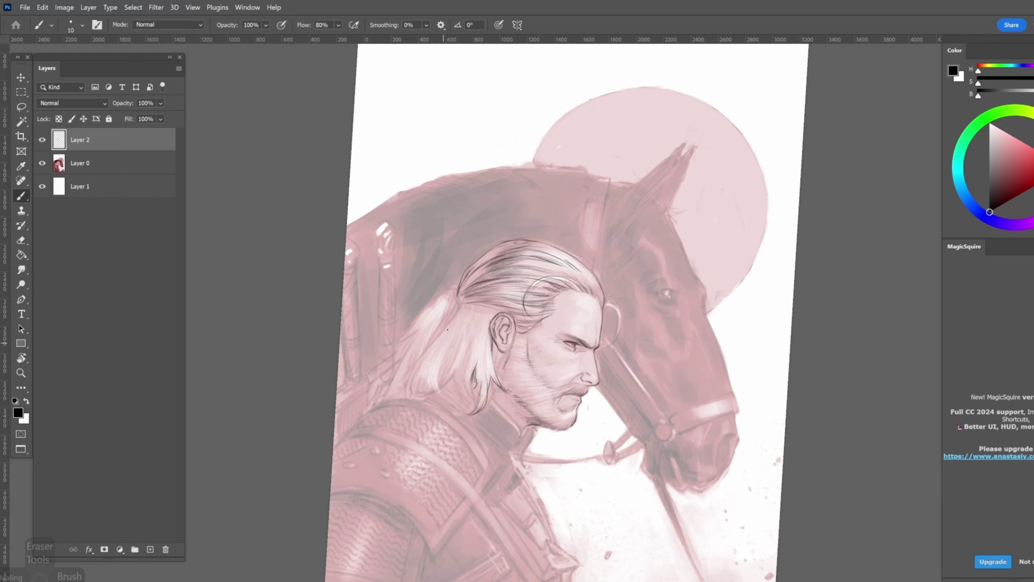
mouse_move(458, 300)
left_mouse_down()
mouse_move(422, 360)
mouse_move(416, 393)
left_mouse_up()
left_click_drag(610, 204, 635, 191)
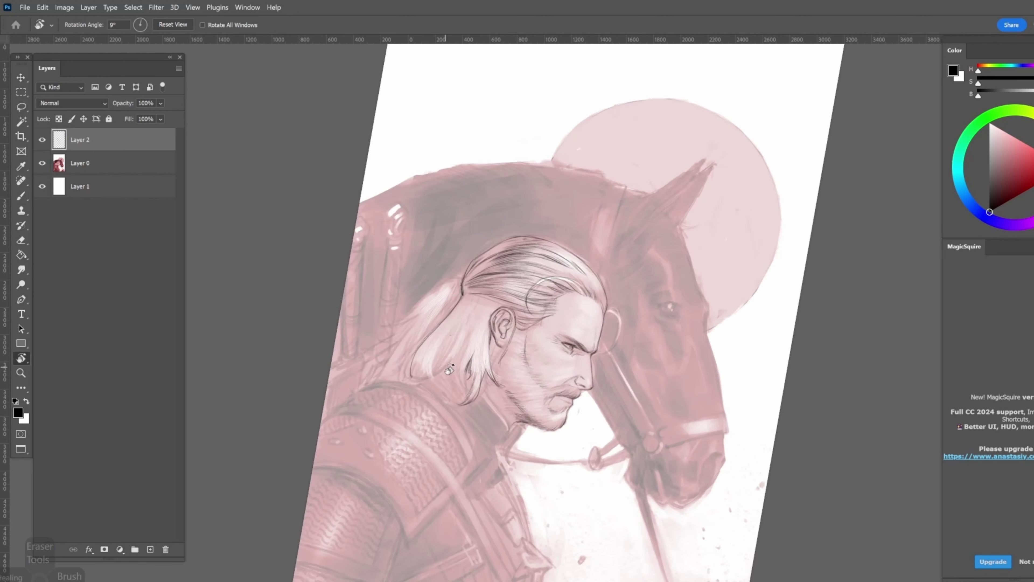
scroll(435, 377, "down", 3)
left_click_drag(453, 286, 529, 260)
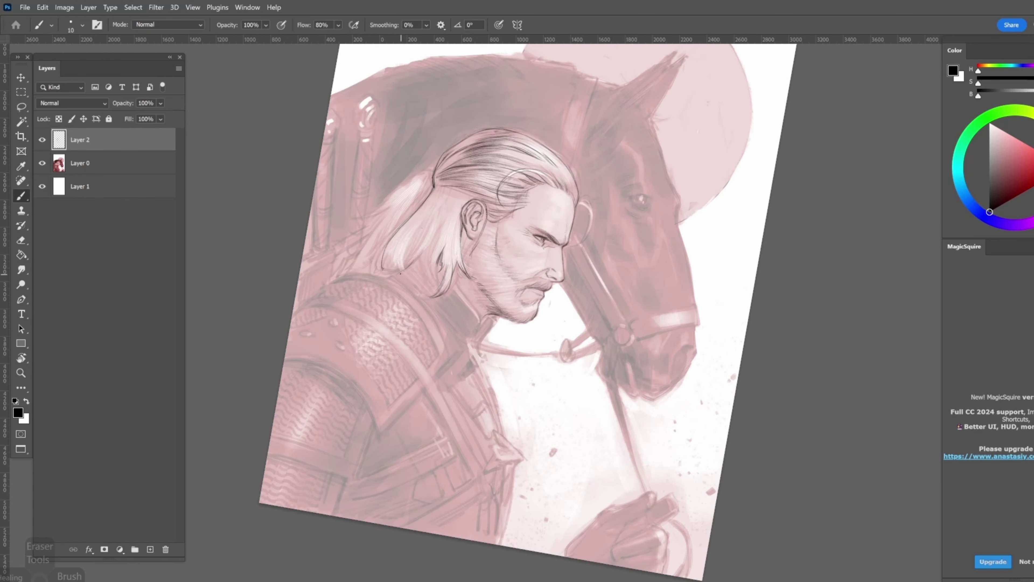
Draw the lower tips of the loose hair and the shoulder line beneath them
left_click_drag(427, 275, 401, 291)
mouse_move(445, 277)
left_mouse_down()
mouse_move(407, 314)
mouse_move(444, 343)
left_mouse_up()
key("bracketright")
mouse_move(509, 334)
left_mouse_down()
mouse_move(377, 356)
mouse_move(362, 302)
left_mouse_up()
key("bracketleft")
left_click_drag(435, 288, 423, 309)
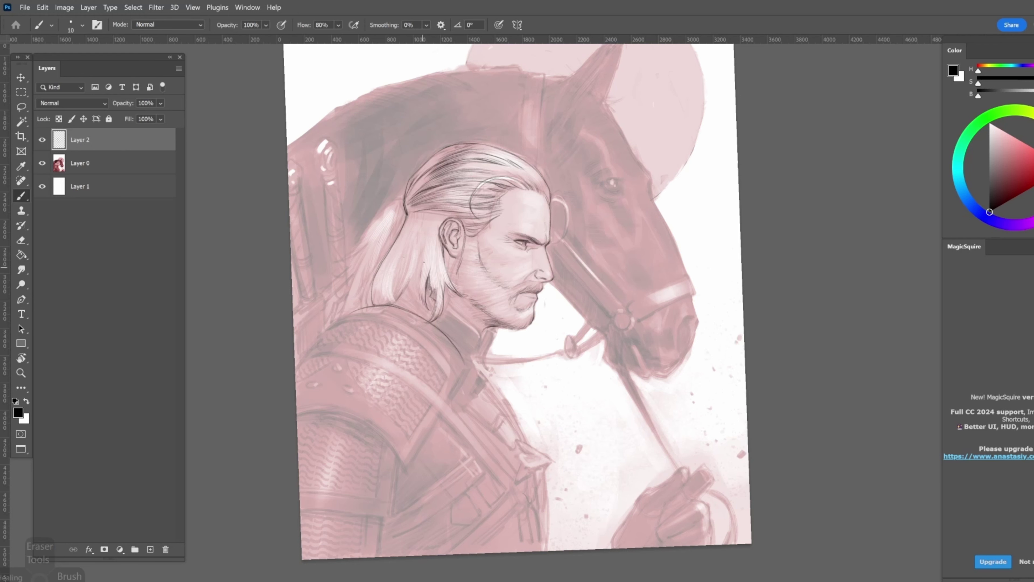
Draw the tied-back hair behind the head as long strands falling from the hair tie to the shoulder
left_click_drag(417, 272, 406, 297)
left_click_drag(409, 278, 397, 305)
mouse_move(411, 287)
left_mouse_down()
mouse_move(396, 308)
mouse_move(482, 285)
left_mouse_up()
mouse_move(443, 351)
left_mouse_down()
mouse_move(424, 336)
mouse_move(399, 406)
mouse_move(415, 407)
mouse_move(415, 448)
left_mouse_up()
left_click_drag(440, 349, 433, 385)
left_click_drag(432, 341, 419, 375)
left_click_drag(430, 370, 421, 449)
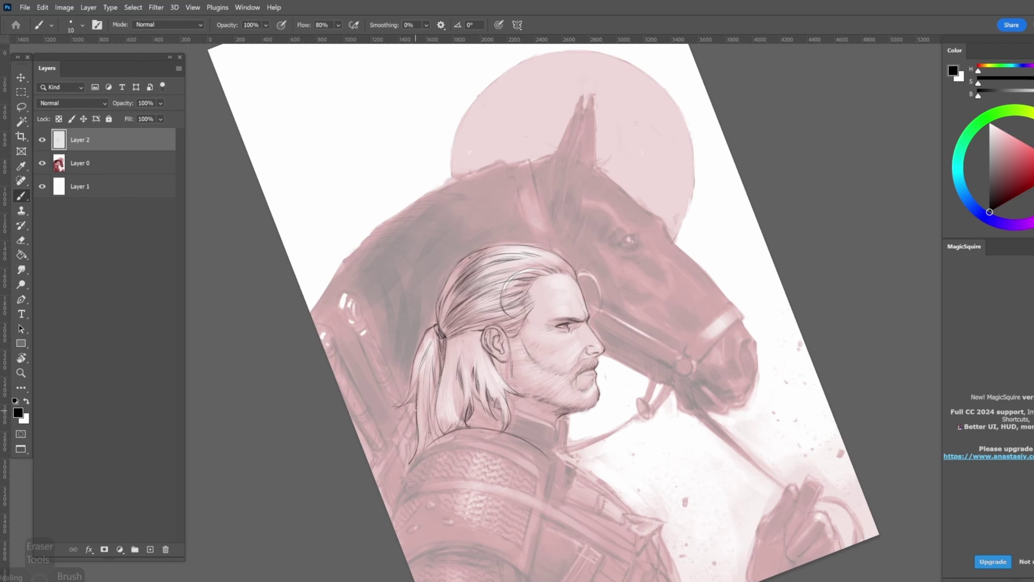
left_click_drag(417, 383, 424, 446)
Draw the high collar around the neck with its folded front flap and fastening, plus nearby hair strands
left_click_drag(499, 332, 476, 370)
mouse_move(505, 348)
left_mouse_down()
mouse_move(484, 387)
mouse_move(487, 412)
left_mouse_up()
mouse_move(487, 412)
left_mouse_down()
mouse_move(529, 379)
mouse_move(489, 408)
left_mouse_up()
left_click_drag(476, 316, 482, 368)
mouse_move(483, 368)
left_mouse_down()
mouse_move(525, 346)
mouse_move(504, 379)
left_mouse_up()
left_click_drag(513, 382, 493, 413)
left_click_drag(501, 344, 538, 367)
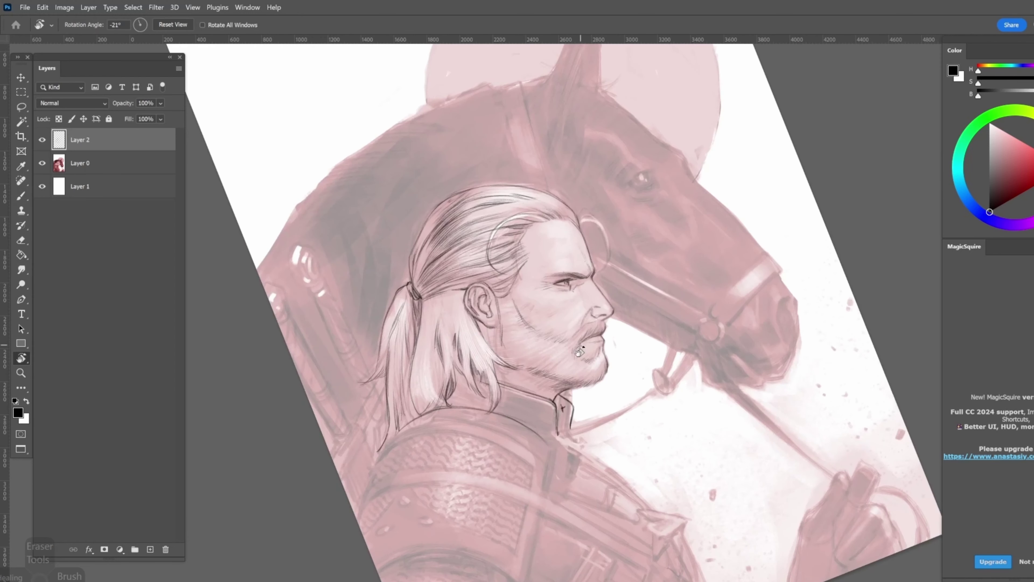
mouse_move(604, 366)
left_mouse_down()
mouse_move(572, 376)
mouse_move(529, 366)
left_mouse_up()
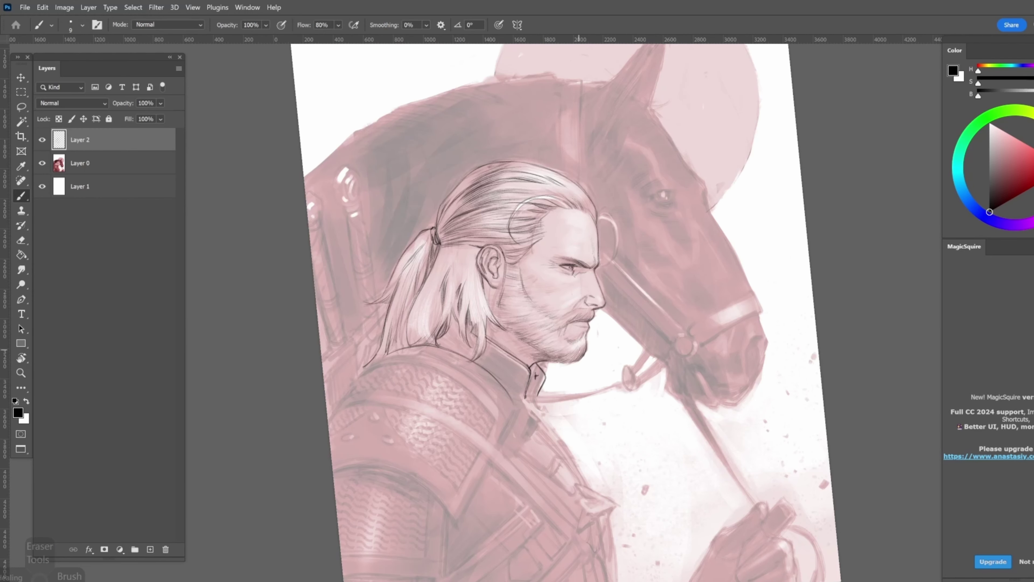
mouse_move(576, 357)
left_mouse_down()
mouse_move(523, 366)
mouse_move(512, 355)
left_mouse_up()
Hide the Layer 0 sketch and transform a lassoed selection of the hair and upper face line art
left_click(42, 163)
key("r")
left_click_drag(572, 253, 510, 269)
key("b")
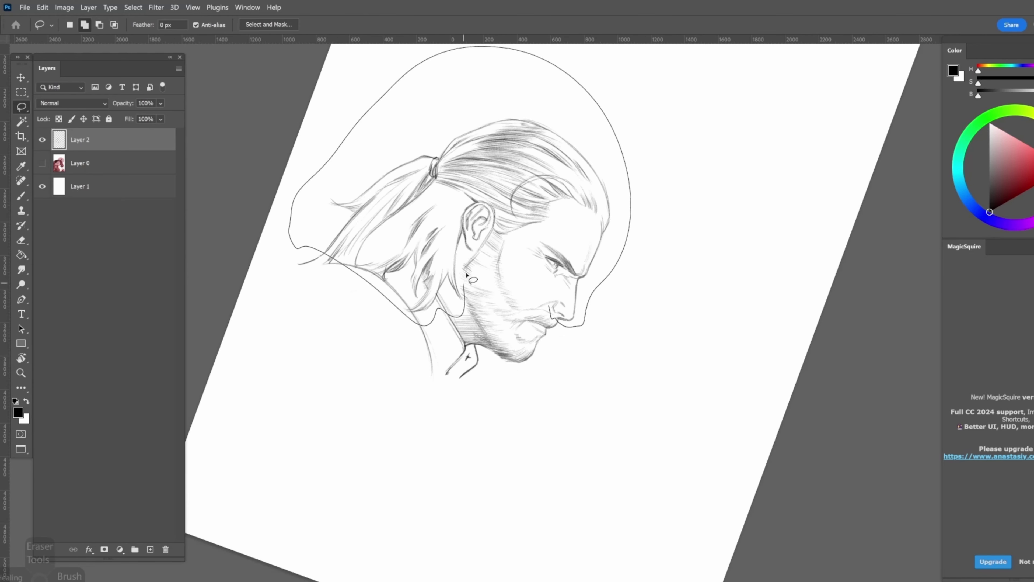
key("ctrl+t")
right_click(501, 297)
left_click(529, 397)
mouse_move(530, 472)
left_mouse_down()
mouse_move(569, 459)
mouse_move(455, 411)
mouse_move(432, 219)
left_mouse_up()
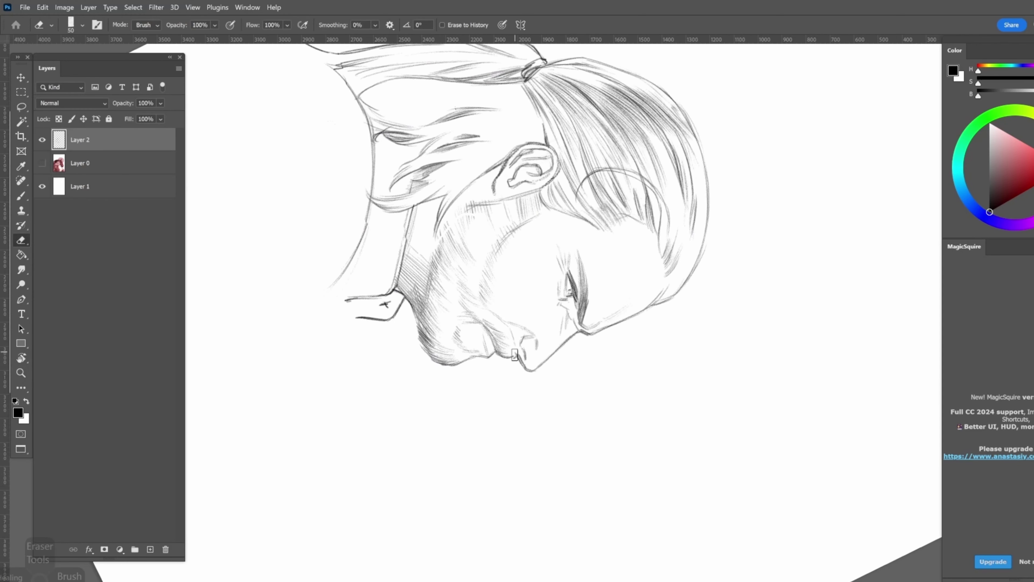
Clean up the nose and brow profile lines, and show the Layer 0 sketch again
key("r")
mouse_move(515, 354)
left_mouse_down()
mouse_move(310, 337)
mouse_move(602, 325)
left_mouse_up()
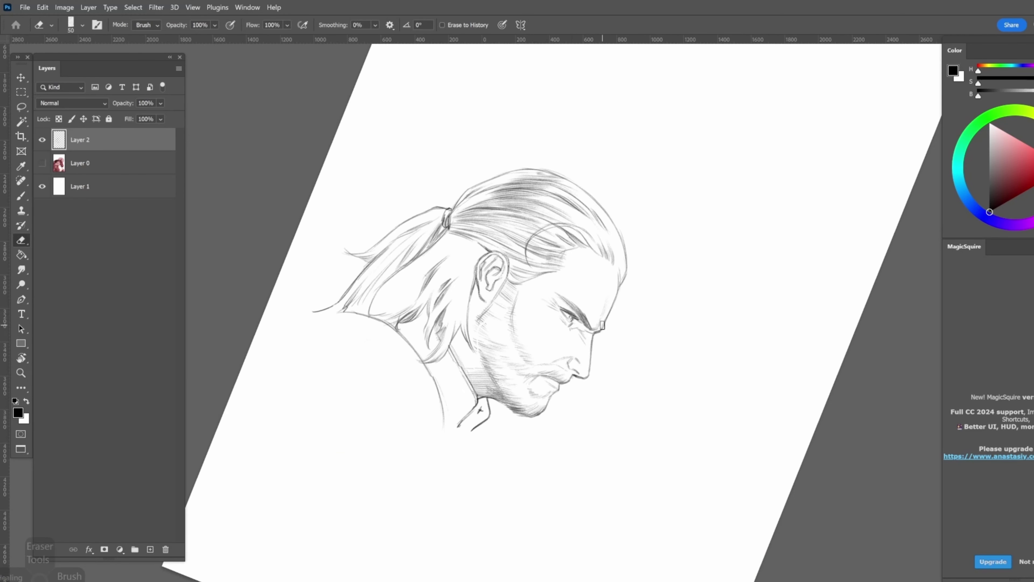
key("b")
left_click(42, 163)
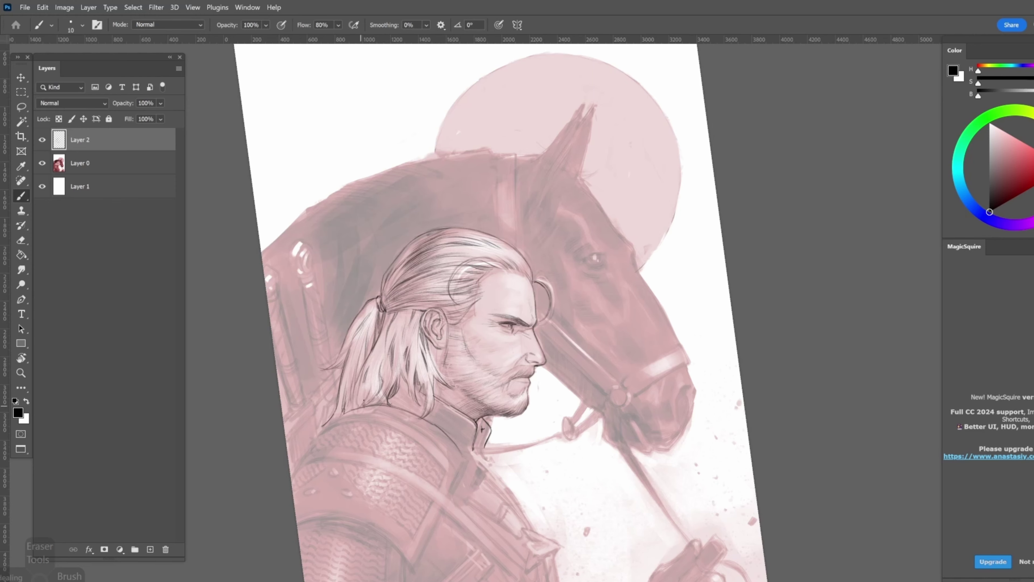
left_click(43, 163)
left_click(42, 163)
Lasso the arm and shoulder armour on the Layer 0 sketch and shift it slightly toward the chest
key("alt+bracketleft")
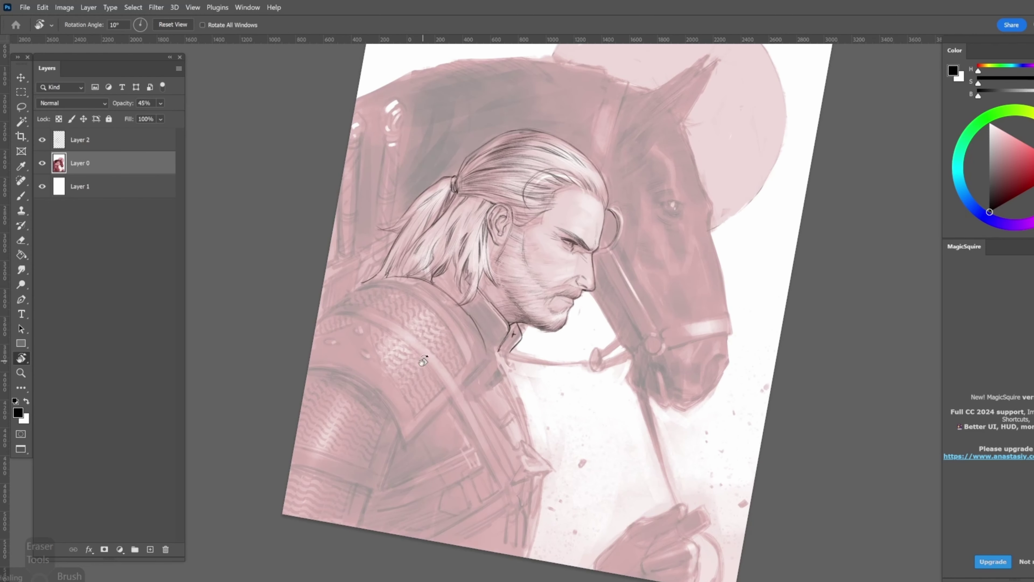
key("l")
left_click_drag(379, 488, 369, 525)
left_click_drag(353, 408, 364, 403)
key("ctrl+d")
key("alt+bracketright")
key("b")
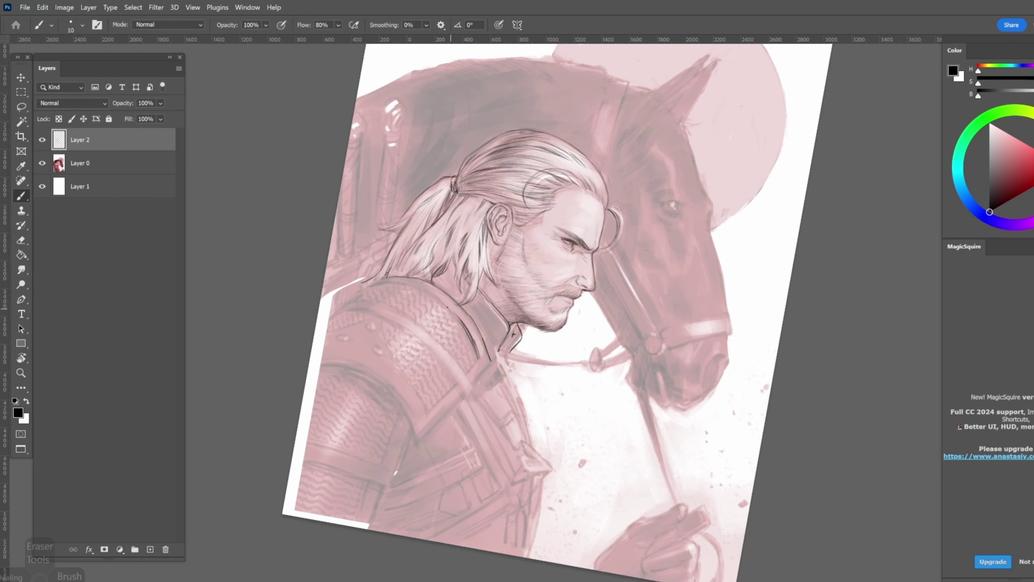
Draw the curved upper border of the shoulder armour on Layer 2, from the back to its front corner
key("r")
mouse_move(448, 313)
left_mouse_down()
mouse_move(502, 378)
mouse_move(572, 204)
left_mouse_up()
key("b")
key("r")
left_click_drag(692, 407, 712, 224)
key("b")
key("r")
mouse_move(611, 428)
left_mouse_down()
mouse_move(570, 407)
mouse_move(515, 326)
mouse_move(537, 352)
left_mouse_up()
key("b")
key("r")
key("b")
key("bracketleft")
key("bracketleft")
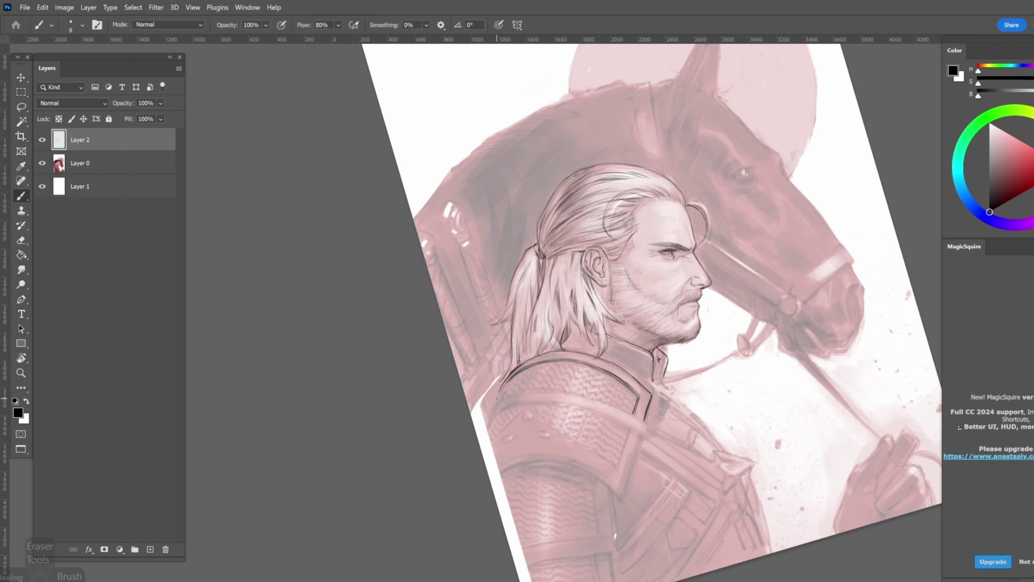
Strengthen the shoulder armour's inner trim and front edge lines beside the collar
key("r")
left_click_drag(500, 391, 611, 286)
key("b")
key("bracketright")
key("bracketright")
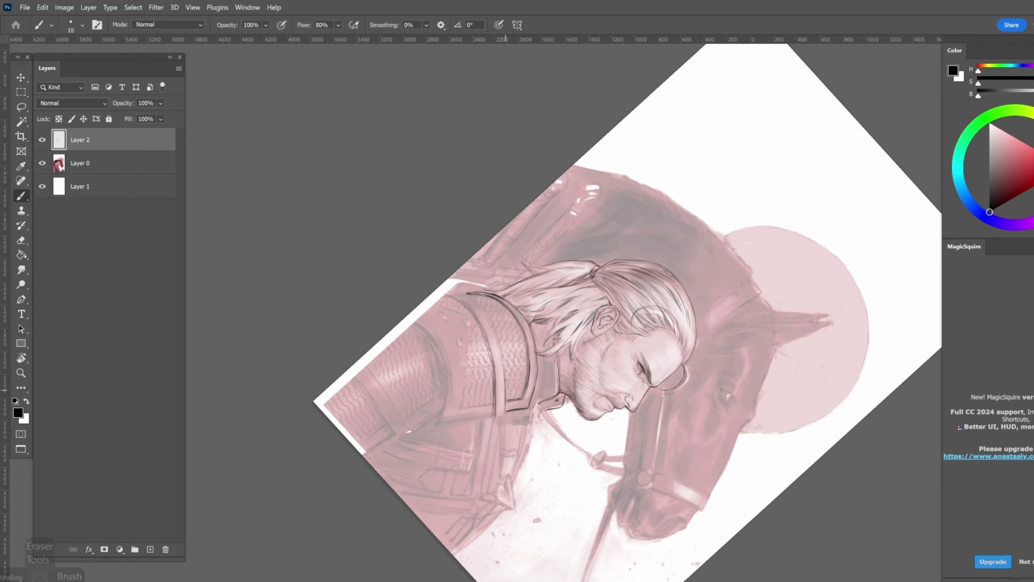
Draw the two long edges of the strap curving over the shoulder armour toward the chest
key("r")
mouse_move(500, 358)
left_mouse_down()
mouse_move(465, 401)
mouse_move(574, 484)
left_mouse_up()
key("b")
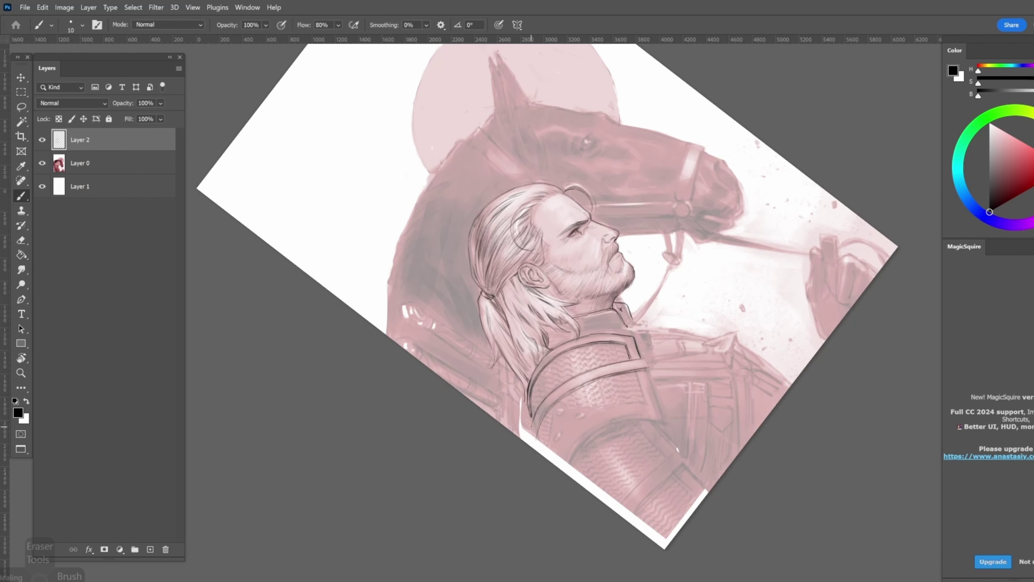
left_click_drag(538, 432, 541, 447)
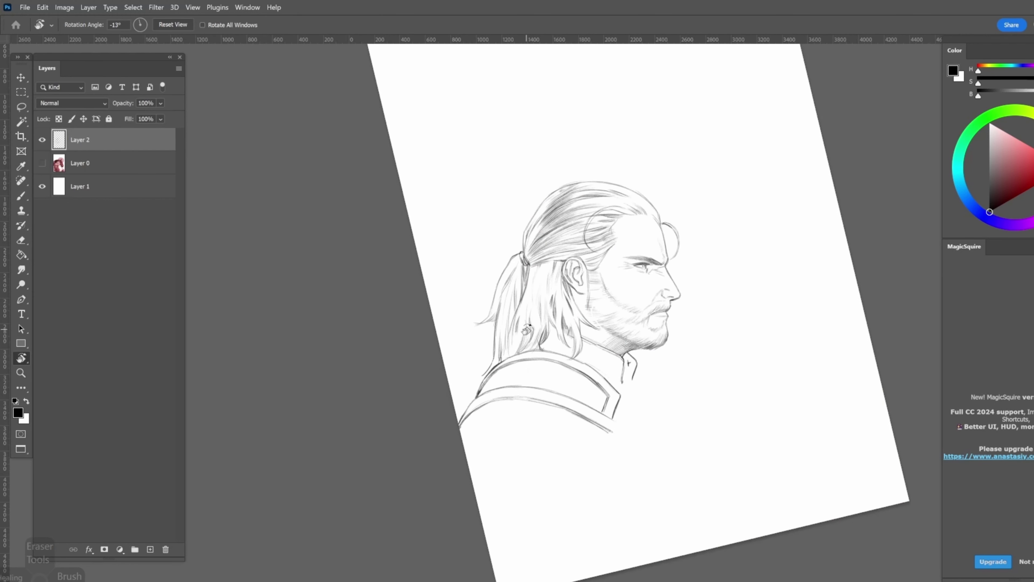
key("b")
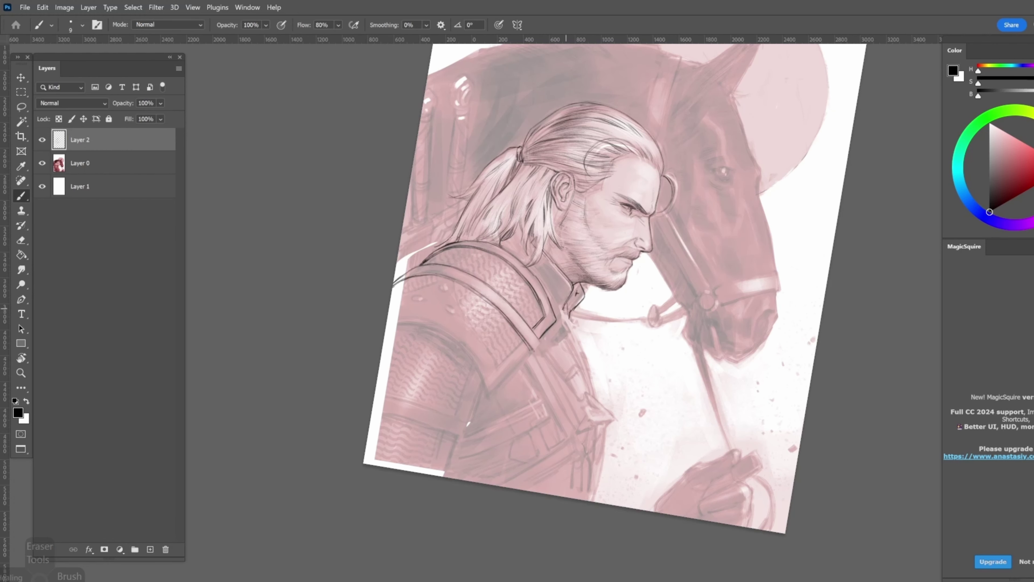
Draw the collar clasp, the chain hanging from it and the dark chest edge beside it on Layer 2
left_click_drag(566, 309, 569, 321)
key("bracketright")
key("bracketleft")
mouse_move(557, 325)
left_mouse_down()
mouse_move(576, 330)
mouse_move(594, 396)
mouse_move(567, 378)
left_mouse_up()
mouse_move(549, 318)
left_mouse_down()
mouse_move(570, 384)
mouse_move(561, 342)
mouse_move(514, 303)
left_mouse_up()
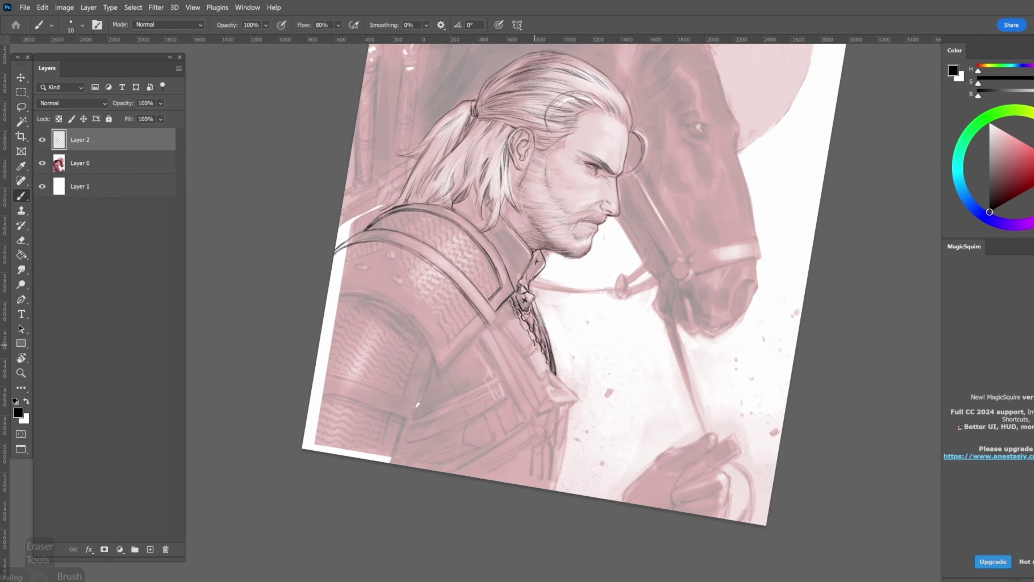
left_click_drag(436, 246, 491, 291)
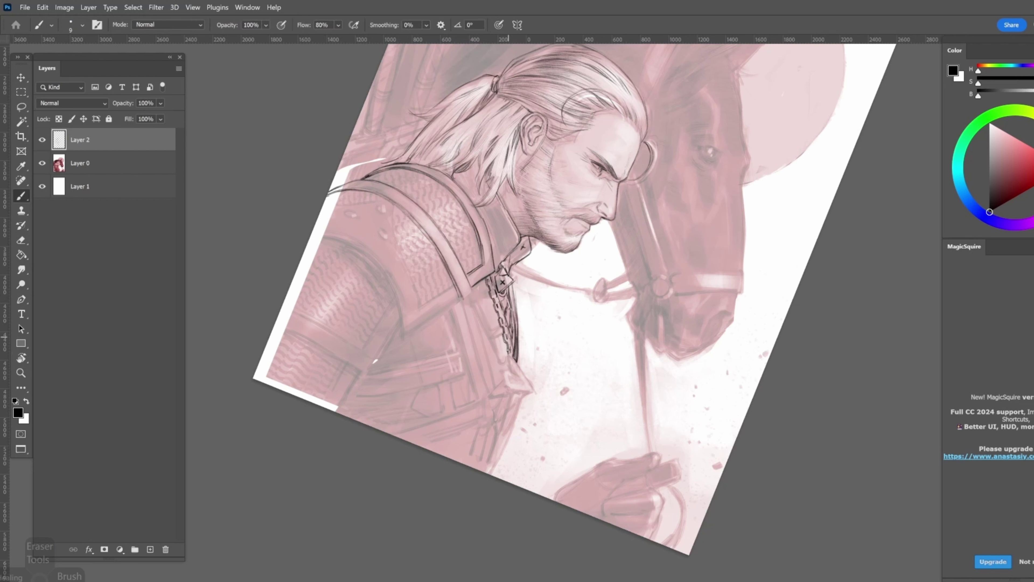
Sketch the pointed outline of the medallion at the lower end of the chain
scroll(516, 374, "up", 1)
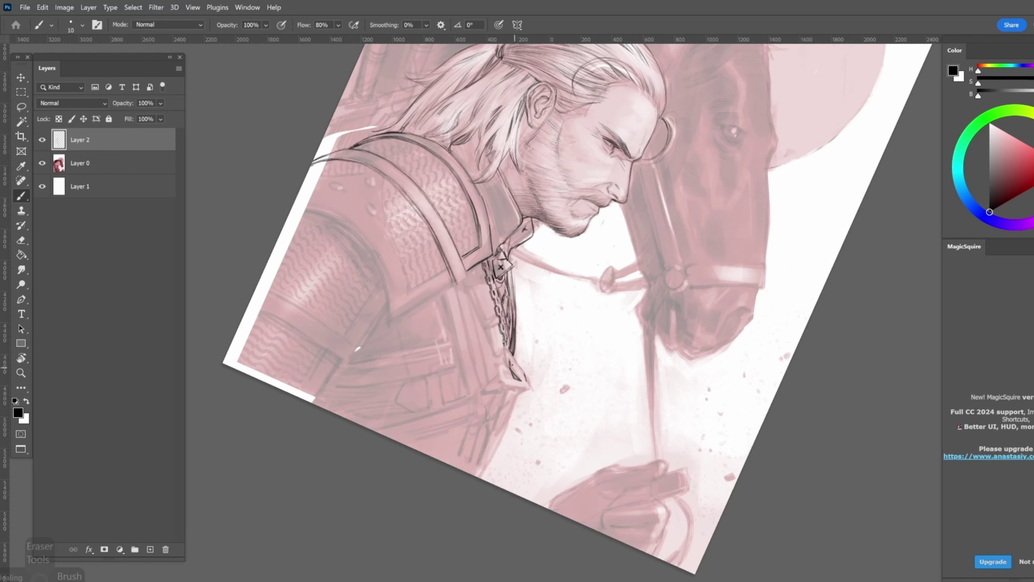
key("r")
mouse_move(505, 355)
left_mouse_down()
mouse_move(567, 382)
mouse_move(561, 400)
mouse_move(611, 342)
left_mouse_up()
key("r")
left_click_drag(594, 382, 580, 403)
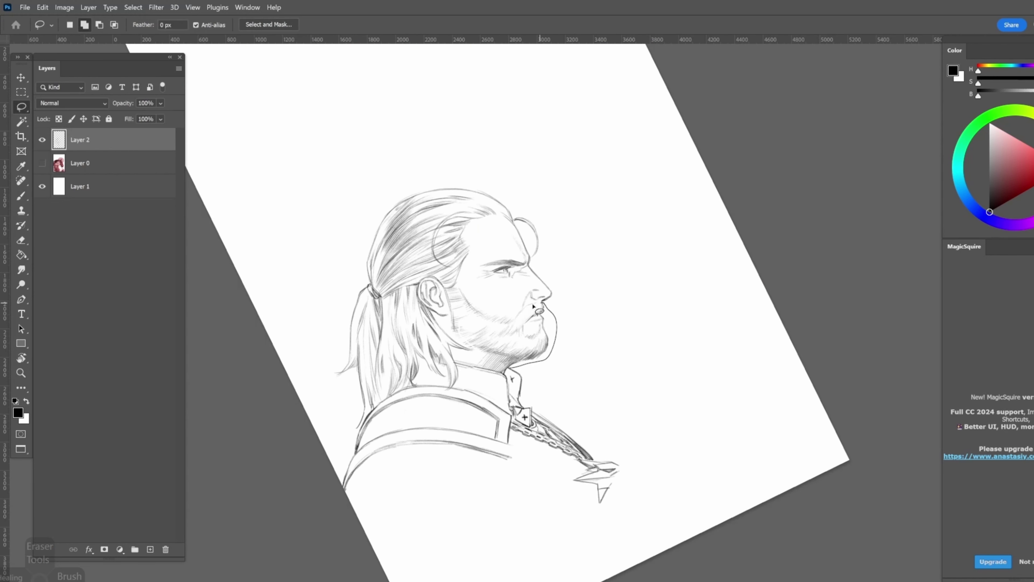
Warp the lassoed lower face on Layer 2 to pull the chin and jaw slightly inward
key("ctrl+t")
right_click(533, 333)
left_click(554, 410)
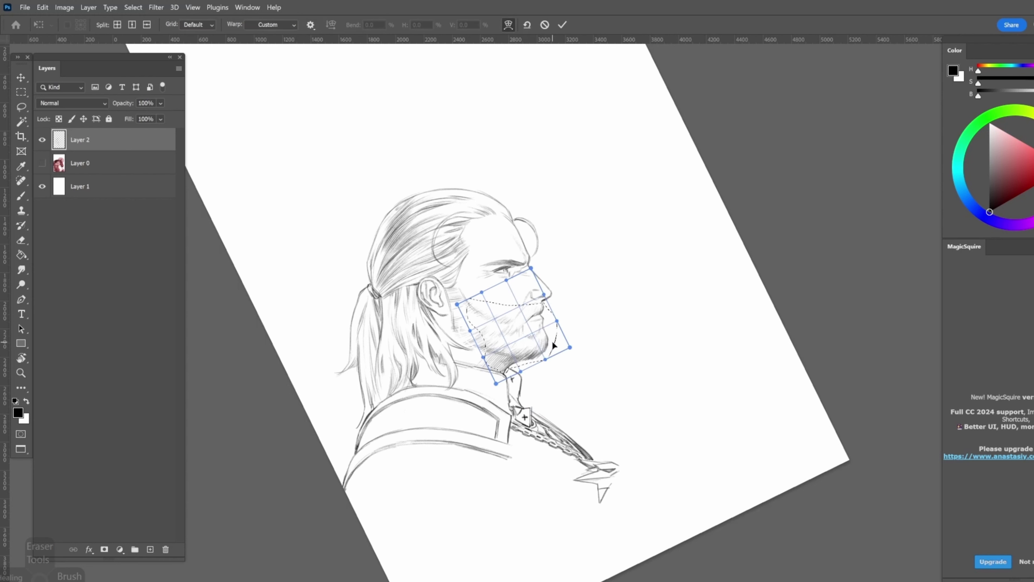
left_click_drag(561, 356, 556, 349)
key("Return")
key("b")
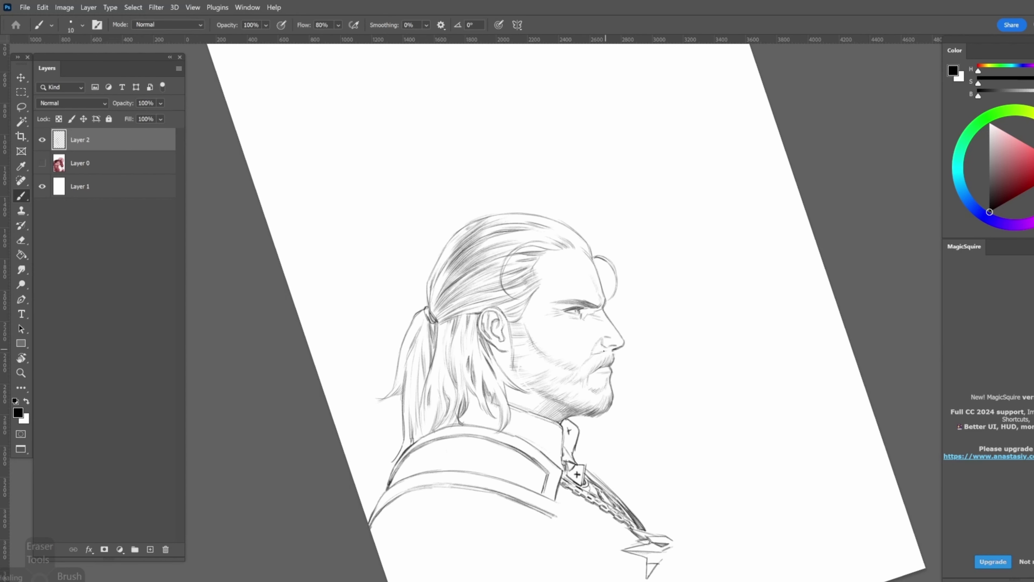
Refine the medallion over the Layer 0 sketch and add the jagged points along its lower side
left_click_drag(594, 411, 490, 283)
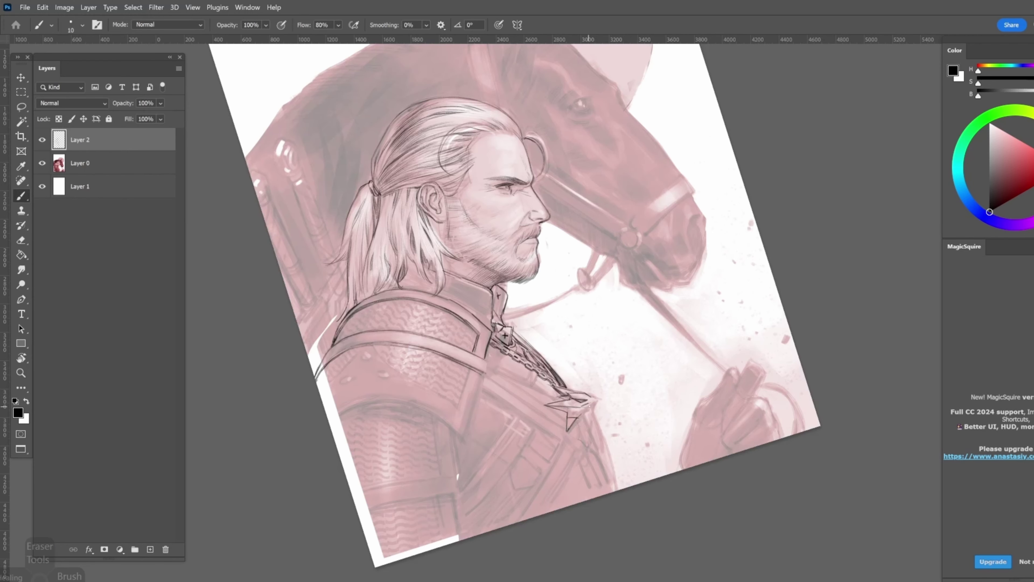
mouse_move(595, 406)
left_mouse_down()
mouse_move(493, 372)
mouse_move(479, 386)
left_mouse_up()
key("ctrl+z")
key("r")
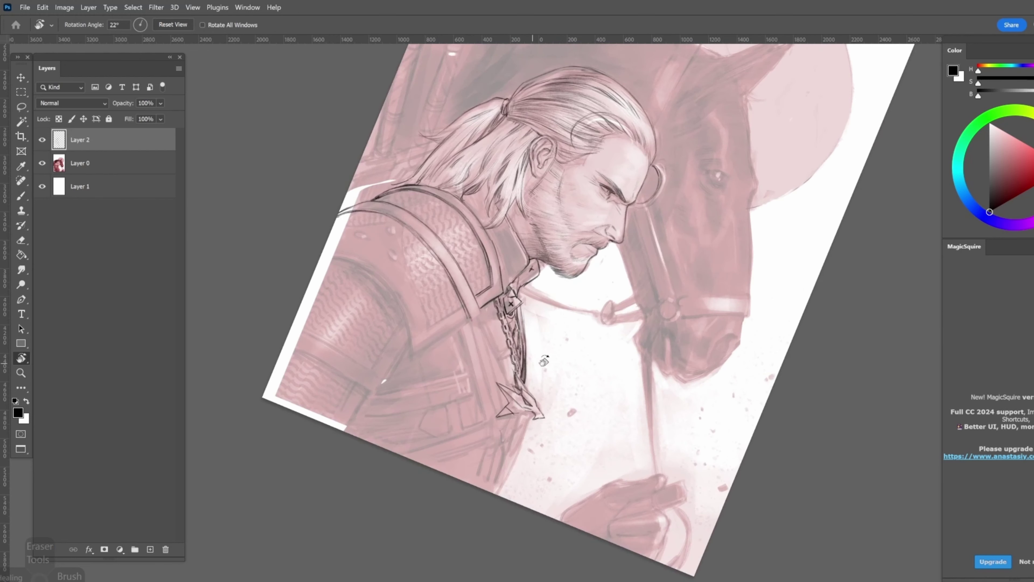
left_click_drag(521, 413, 520, 427)
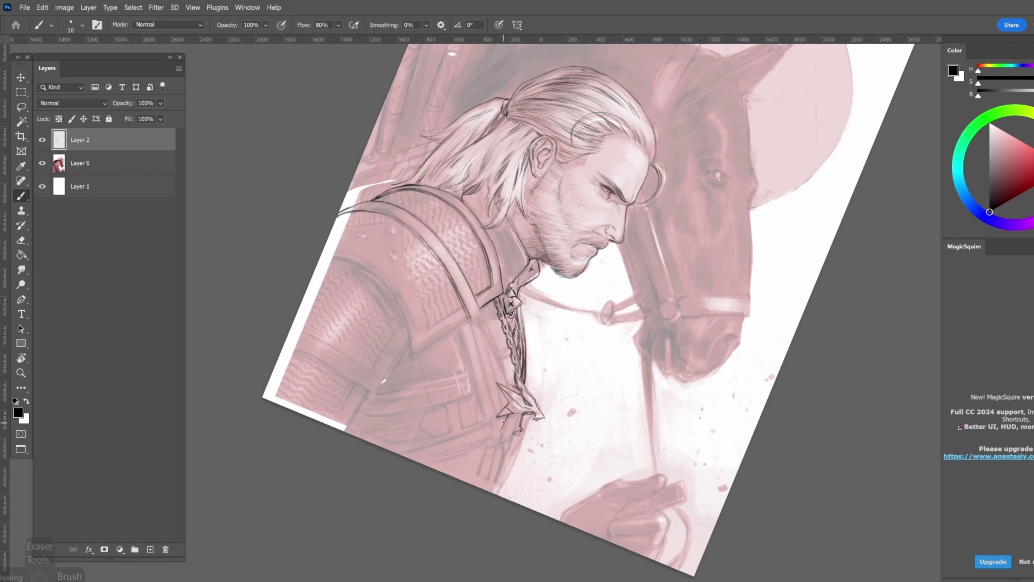
left_click_drag(503, 423, 506, 420)
key("r")
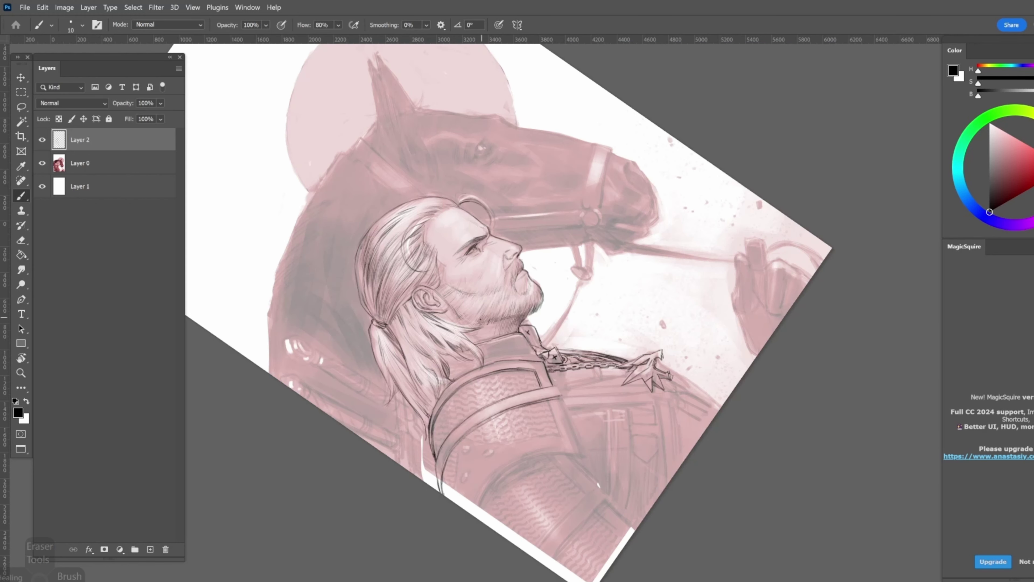
Lasso the medallion area on Layer 2, adjust it with Free Transform and clear the selection
key("r")
mouse_move(456, 305)
left_mouse_down()
mouse_move(529, 212)
mouse_move(537, 298)
left_mouse_up()
key("l")
key("ctrl+t")
key("Return")
key("ctrl+d")
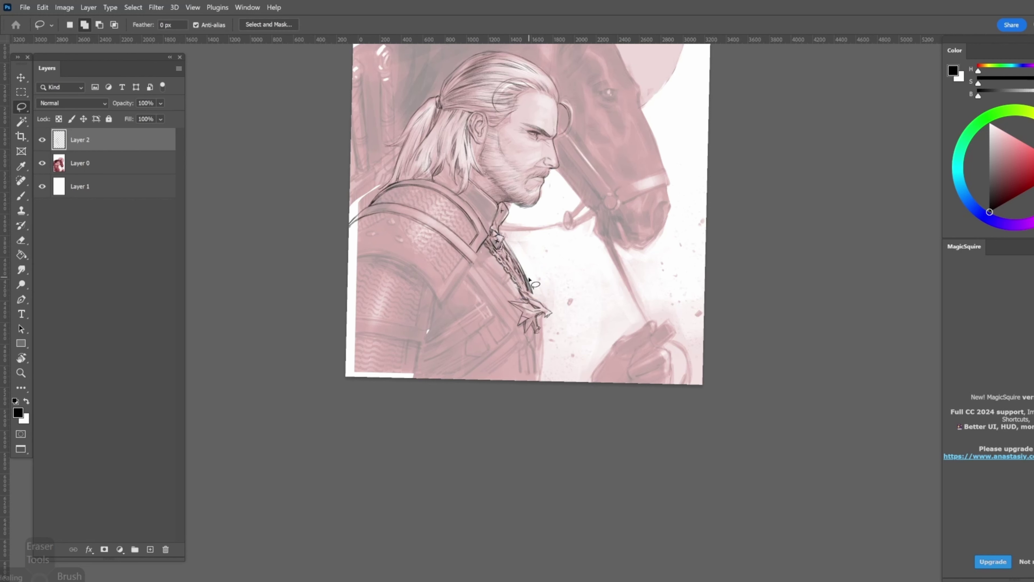
Draw the front contour of the chest from the medallion down to the lower edge of the canvas
key("b")
left_click_drag(540, 315, 544, 366)
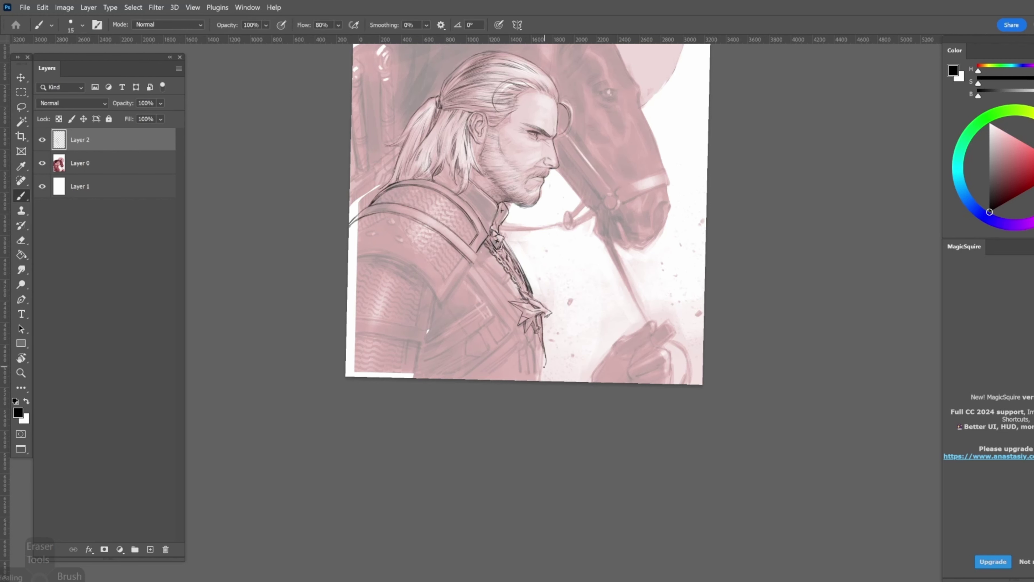
key("bracketleft")
left_click_drag(527, 325, 541, 382)
left_click_drag(529, 244, 570, 285)
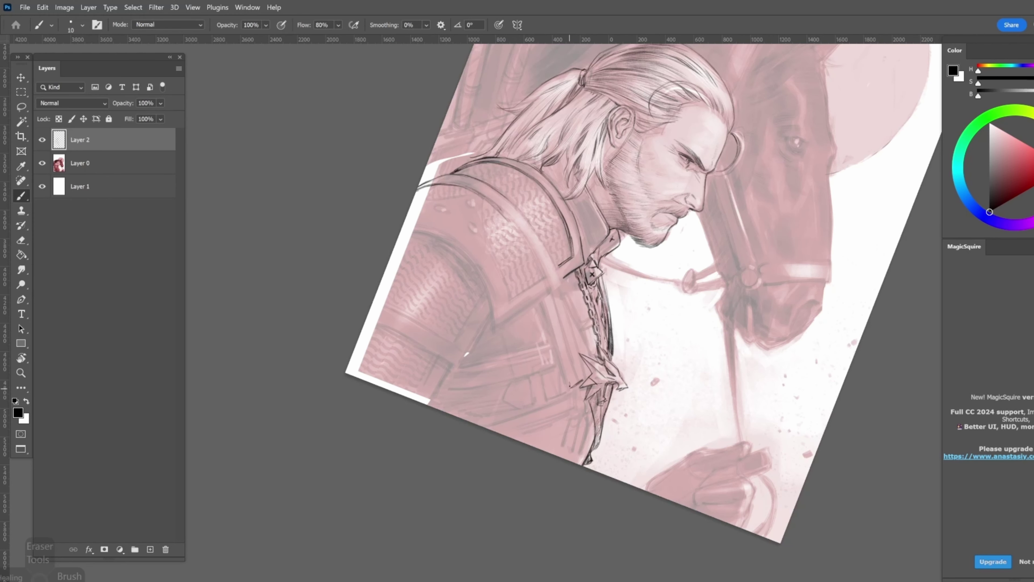
Extend the shoulder strap's edges in long strokes down the chest to the medallion
left_click_drag(559, 343, 570, 386)
left_click_drag(548, 299, 568, 374)
left_click_drag(505, 215, 549, 301)
left_click_drag(529, 248, 564, 367)
key("r")
left_click_drag(517, 228, 469, 312)
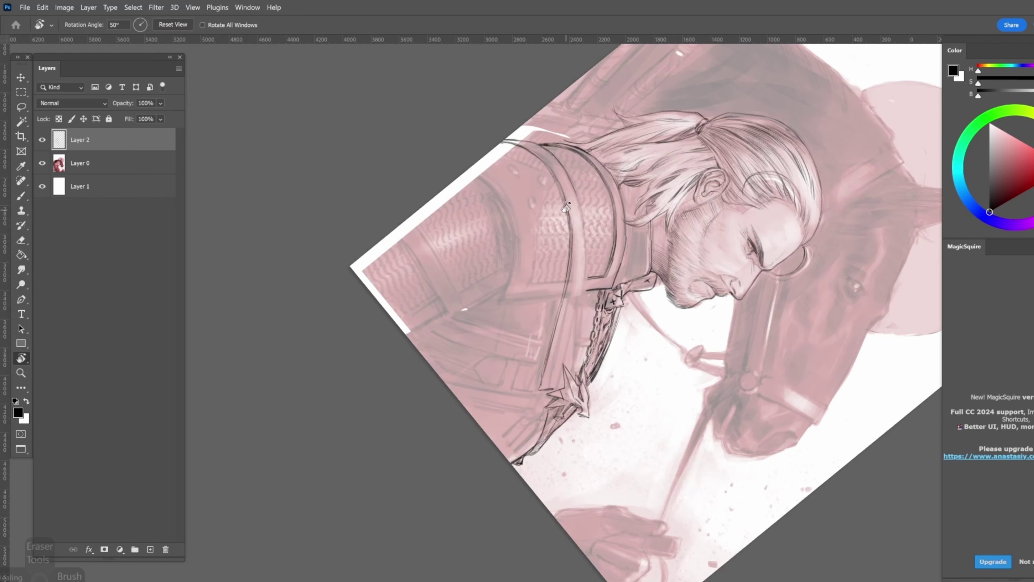
key("r")
mouse_move(542, 163)
left_mouse_down()
mouse_move(410, 195)
mouse_move(383, 424)
left_mouse_up()
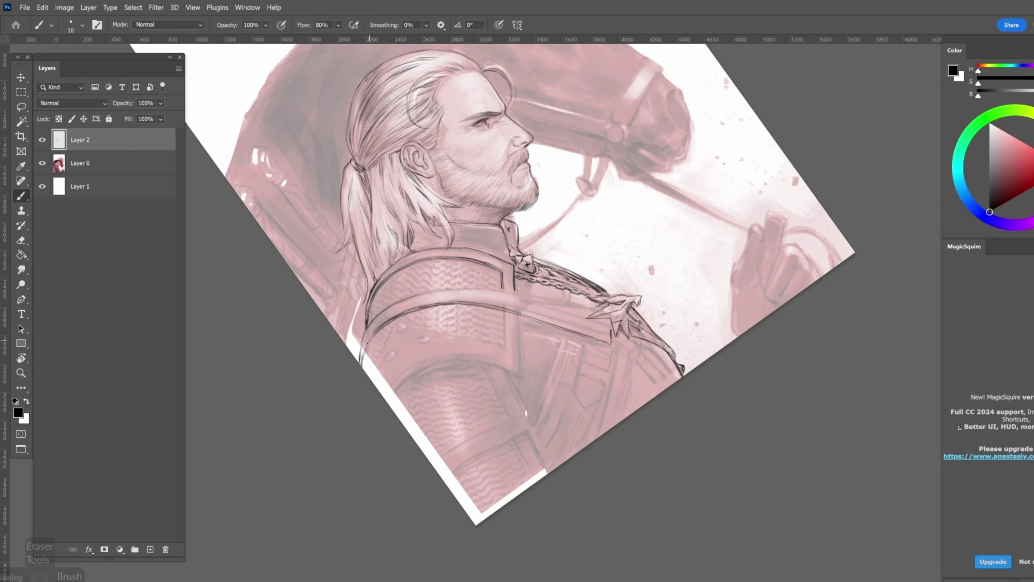
Hide the Layer 0 sketch and erase the rough strap lines over the shoulder on Layer 2
left_click(42, 163)
key("r")
key("e")
mouse_move(264, 261)
left_mouse_down()
mouse_move(535, 220)
mouse_move(535, 341)
left_mouse_up()
key("b")
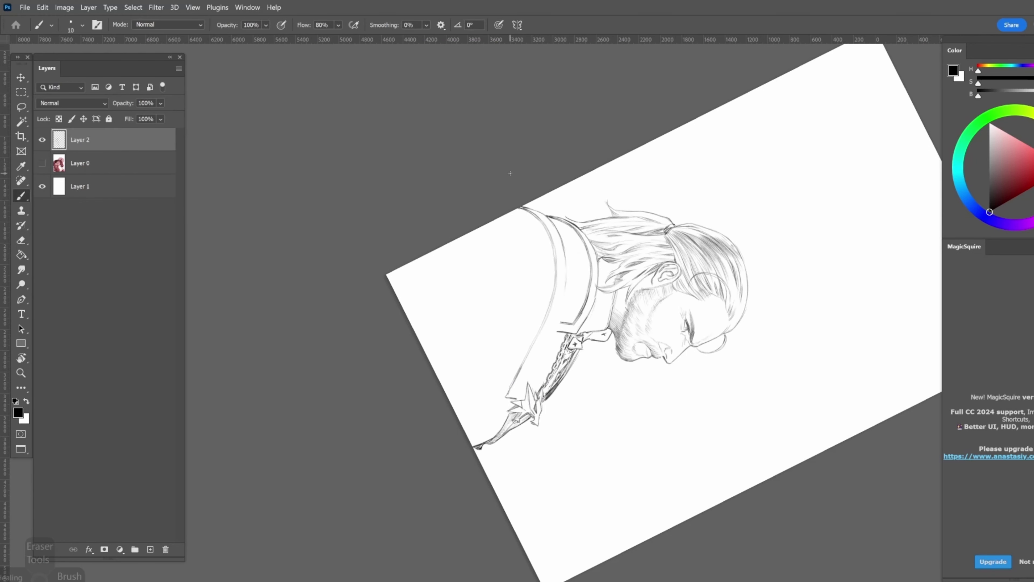
Redraw the shoulder strap's long edges with darker lines from the shoulder to the medallion, over the Layer 0 sketch
mouse_move(545, 218)
left_mouse_down()
mouse_move(554, 271)
mouse_move(535, 342)
left_mouse_up()
mouse_move(546, 224)
left_mouse_down()
mouse_move(554, 281)
mouse_move(521, 363)
left_mouse_up()
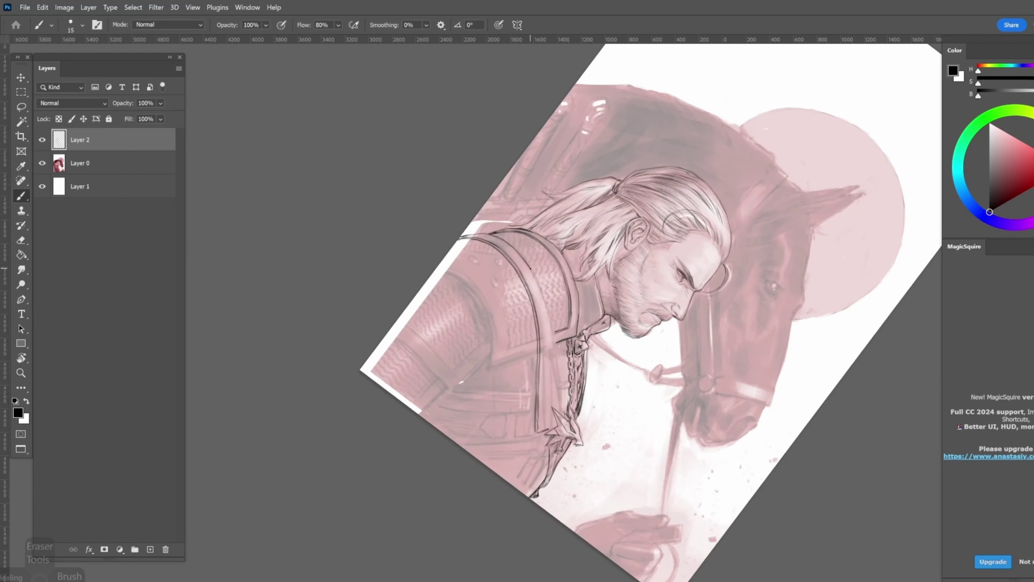
mouse_move(530, 269)
left_mouse_down()
mouse_move(549, 335)
mouse_move(547, 430)
left_mouse_up()
key("r")
key("Escape")
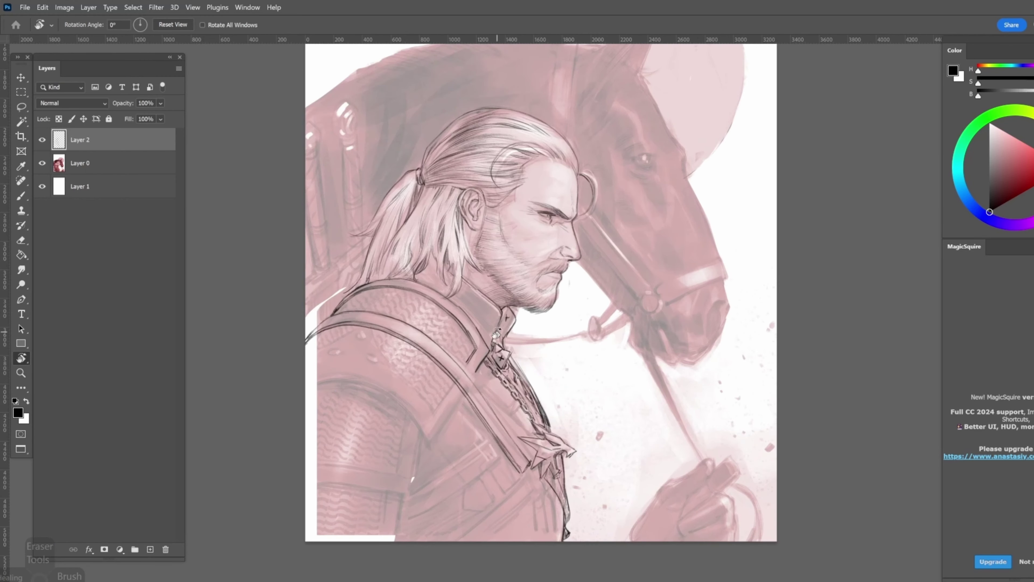
Draw the shoulder plate's lower border as a double curved line from the back to its front corner
scroll(495, 335, "down", 2)
key("b")
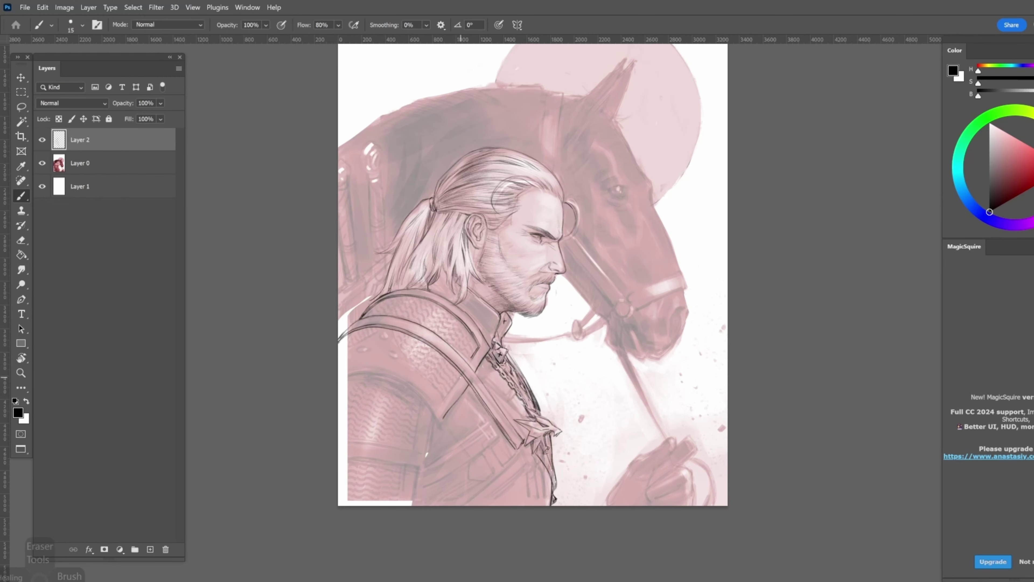
key("r")
left_click_drag(454, 383, 476, 362)
key("b")
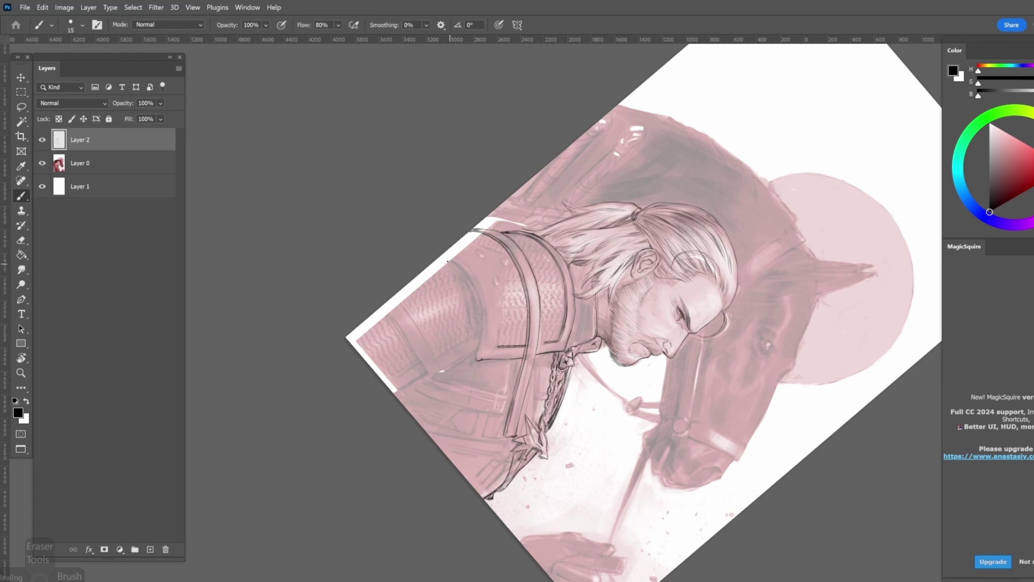
mouse_move(443, 254)
left_mouse_down()
mouse_move(482, 313)
mouse_move(476, 359)
mouse_move(465, 265)
mouse_move(484, 300)
mouse_move(482, 351)
left_mouse_up()
key("bracketright")
key("bracketleft")
left_click_drag(455, 249, 475, 296)
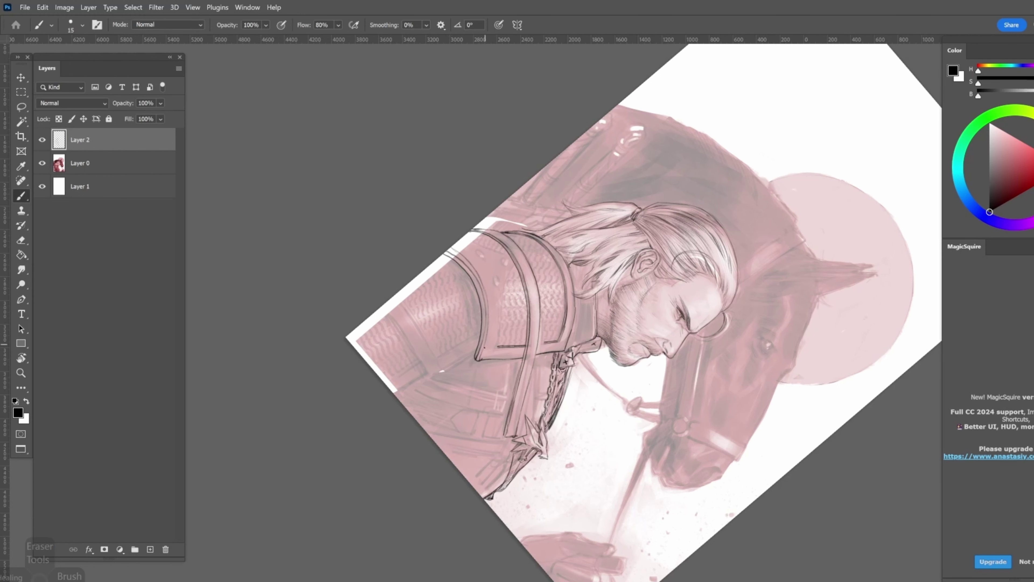
mouse_move(485, 346)
left_mouse_down()
mouse_move(482, 284)
mouse_move(466, 256)
left_mouse_up()
Darken the shoulder plate's lower border and add the inner trim line along its front edge
key("r")
mouse_move(466, 257)
left_mouse_down()
mouse_move(452, 326)
mouse_move(541, 212)
mouse_move(551, 300)
mouse_move(531, 350)
left_mouse_up()
left_click_drag(551, 312, 515, 366)
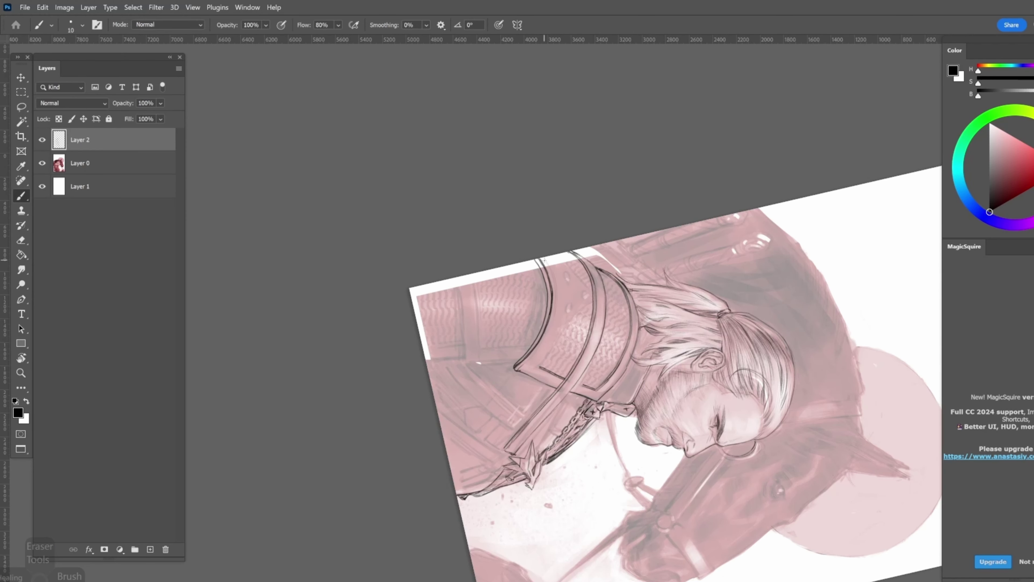
mouse_move(553, 275)
left_mouse_down()
mouse_move(541, 350)
mouse_move(515, 371)
mouse_move(557, 366)
left_mouse_up()
key("r")
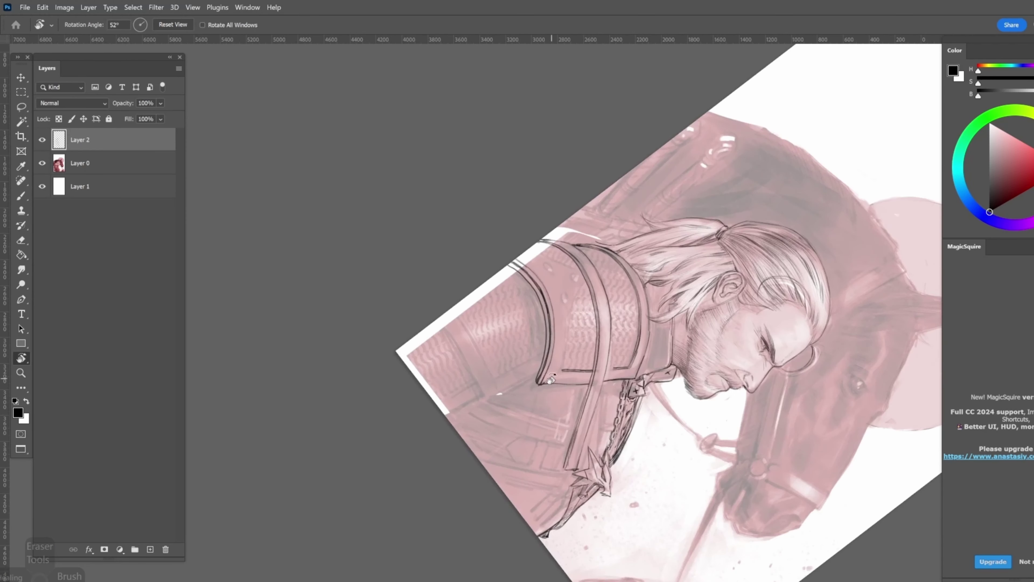
mouse_move(581, 285)
left_mouse_down()
mouse_move(563, 369)
mouse_move(529, 312)
mouse_move(469, 344)
mouse_move(518, 325)
mouse_move(549, 286)
mouse_move(611, 245)
left_mouse_up()
Add oval rivets and the inner seam line to the shoulder plate beside the strap
key("r")
key("r")
key("r")
mouse_move(645, 339)
left_mouse_down()
mouse_move(574, 406)
mouse_move(600, 354)
mouse_move(563, 395)
mouse_move(672, 252)
left_mouse_up()
Outline the upper-arm plate and draw the stitched band along its lower edge
key("bracketleft")
key("r")
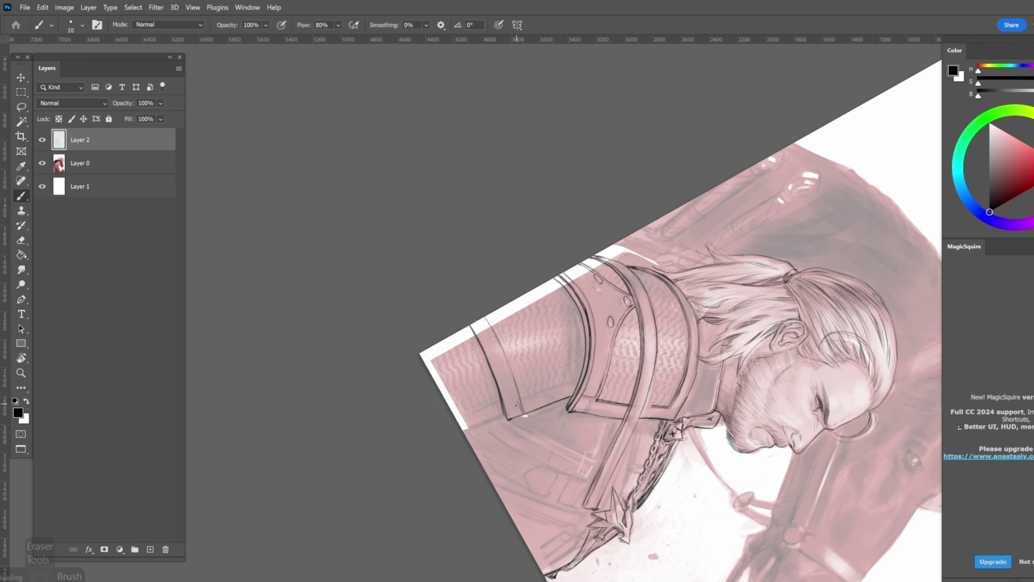
mouse_move(502, 358)
left_mouse_down()
mouse_move(498, 346)
mouse_move(434, 375)
mouse_move(469, 391)
left_mouse_up()
key("r")
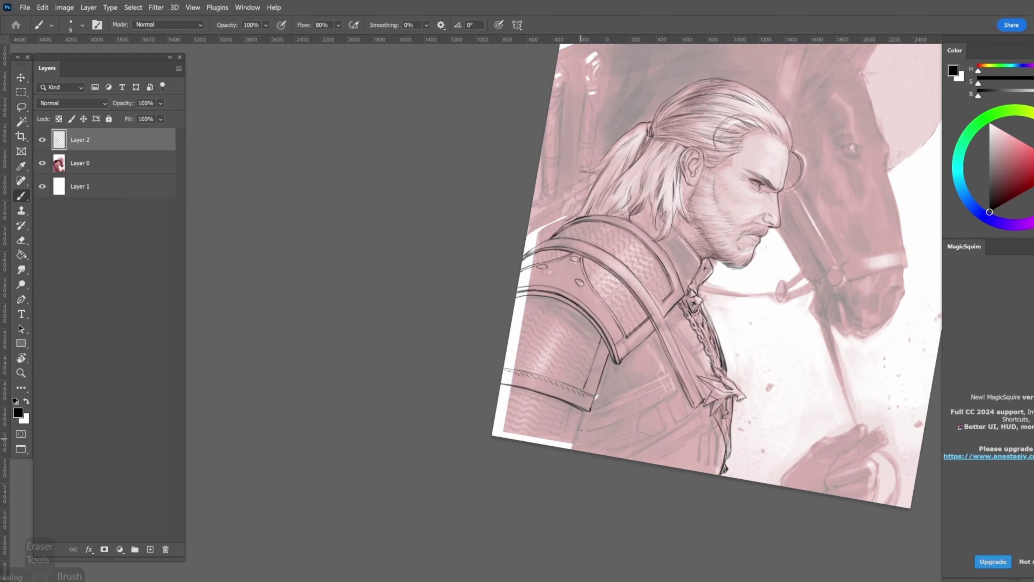
Rotate the selected nose bridge line on Layer 2 by about 3.8 degrees
key("ctrl+0")
scroll(611, 285, "up", 3)
key("ctrl+t")
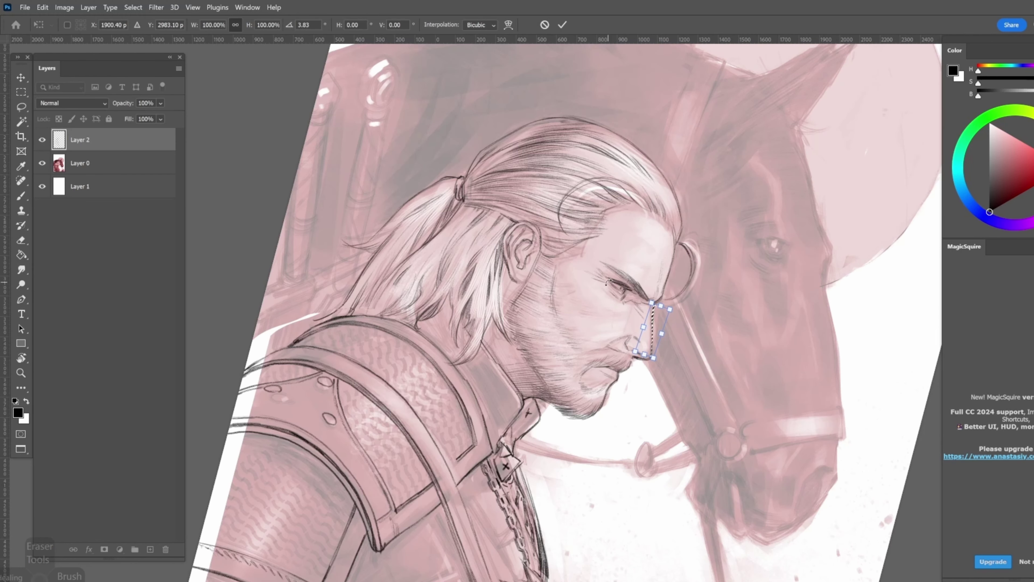
key("Return")
Hide the Layer 0 sketch and redraw the nose profile from the bridge to the tip
left_click(42, 163)
key("z")
scroll(448, 285, "up", 3)
key("b")
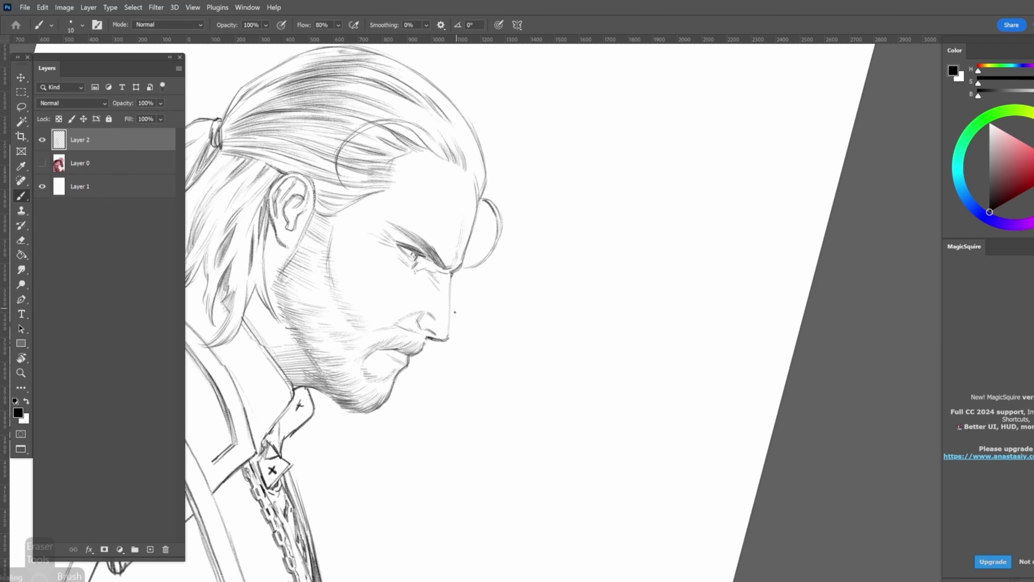
left_click_drag(451, 309, 448, 338)
left_click_drag(451, 272, 444, 341)
Show the Layer 0 sketch again and draw the lower sleeve's edges beneath the upper-arm band
left_click(42, 163)
key("ctrl+0")
key("r")
scroll(488, 285, "up", 2)
left_click_drag(529, 366, 501, 416)
key("b")
Draw the jacket's trim line between the shoulder strap and the chain
key("r")
mouse_move(472, 295)
left_mouse_down()
mouse_move(508, 285)
mouse_move(570, 310)
mouse_move(591, 334)
left_mouse_up()
key("b")
key("bracketright")
mouse_move(580, 300)
left_mouse_down()
mouse_move(602, 359)
mouse_move(589, 328)
mouse_move(595, 289)
left_mouse_up()
key("bracketleft")
key("bracketleft")
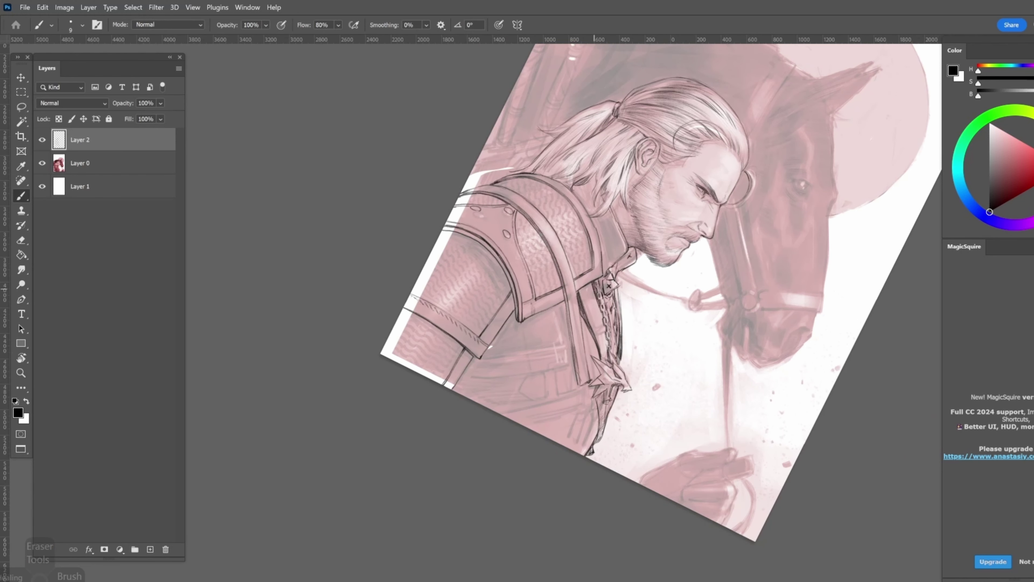
Draw the upper edge of the diagonal chest belt rising from the arm toward the shoulder strap
key("r")
left_click_drag(570, 326, 529, 285)
key("b")
key("bracketright")
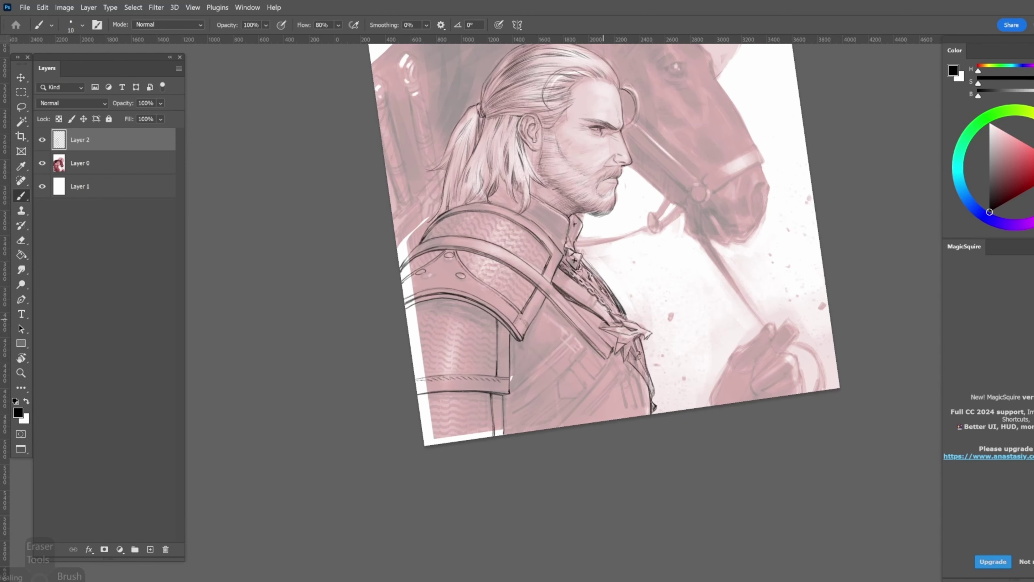
key("bracketright")
mouse_move(601, 330)
left_mouse_down()
mouse_move(589, 312)
mouse_move(541, 310)
mouse_move(539, 345)
mouse_move(491, 108)
mouse_move(720, 149)
left_mouse_up()
key("r")
key("b")
key("bracketright")
key("bracketright")
key("r")
key("b")
key("bracketright")
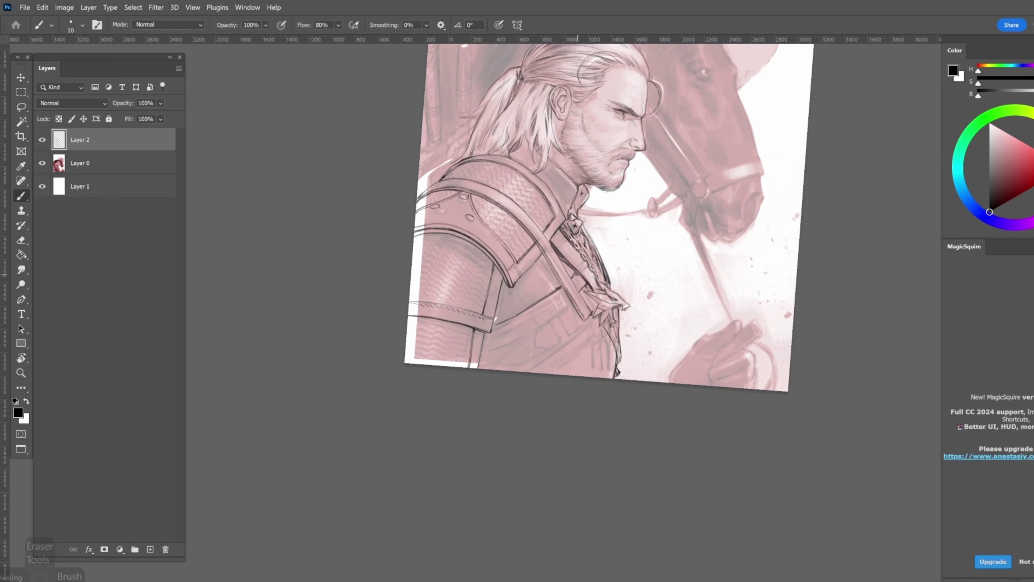
Add a cross-shaped stitch to the chest panel and a small dark buckle at the diagonal belt's upper end
key("r")
left_click_drag(582, 282, 525, 282)
key("b")
key("bracketright")
key("bracketright")
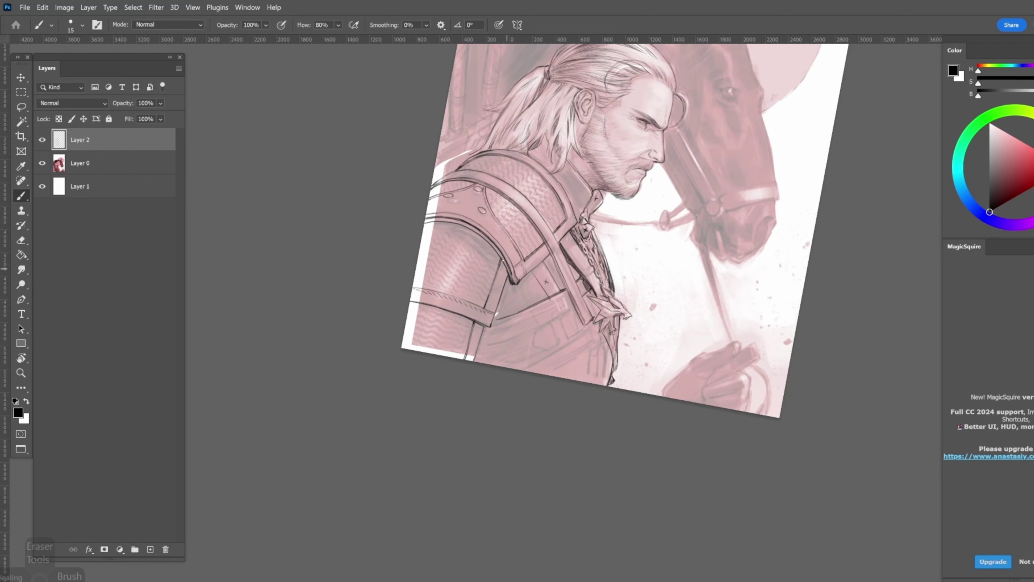
key("bracketleft")
scroll(529, 293, "up", 2)
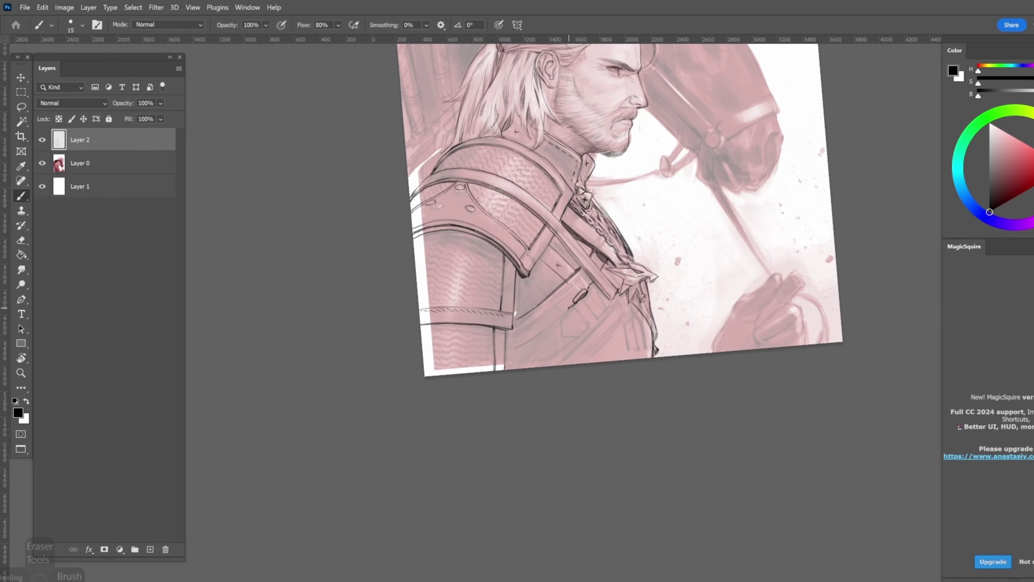
Draw the loop hanging below the buckle and the parallel edges of the diagonal chest belts
mouse_move(571, 306)
left_mouse_down()
mouse_move(584, 333)
mouse_move(561, 318)
mouse_move(566, 339)
mouse_move(595, 322)
mouse_move(579, 334)
mouse_move(568, 308)
mouse_move(504, 353)
left_mouse_up()
key("bracketleft")
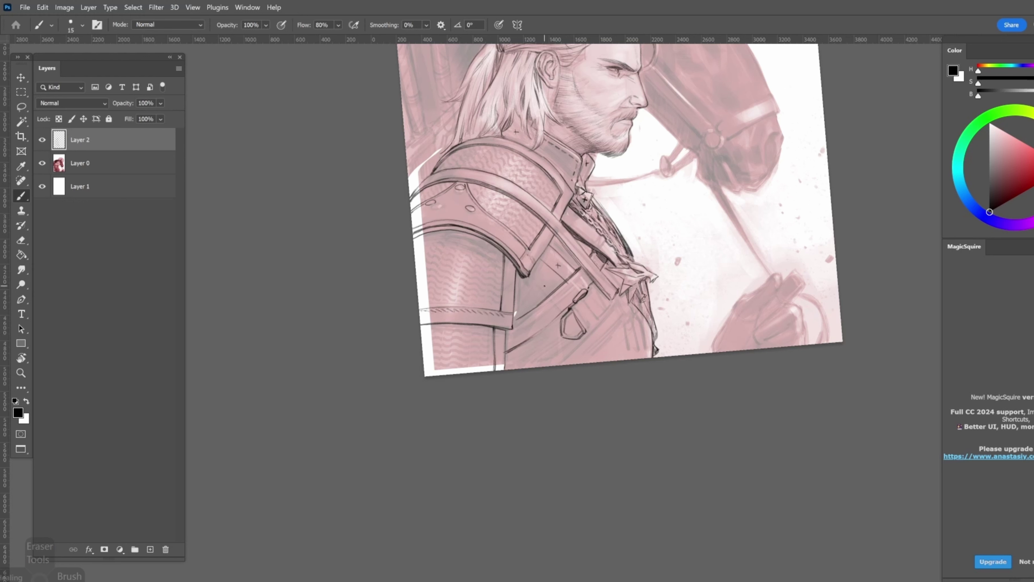
left_click_drag(574, 301, 545, 324)
left_click_drag(589, 274, 580, 286)
left_click_drag(553, 300, 504, 358)
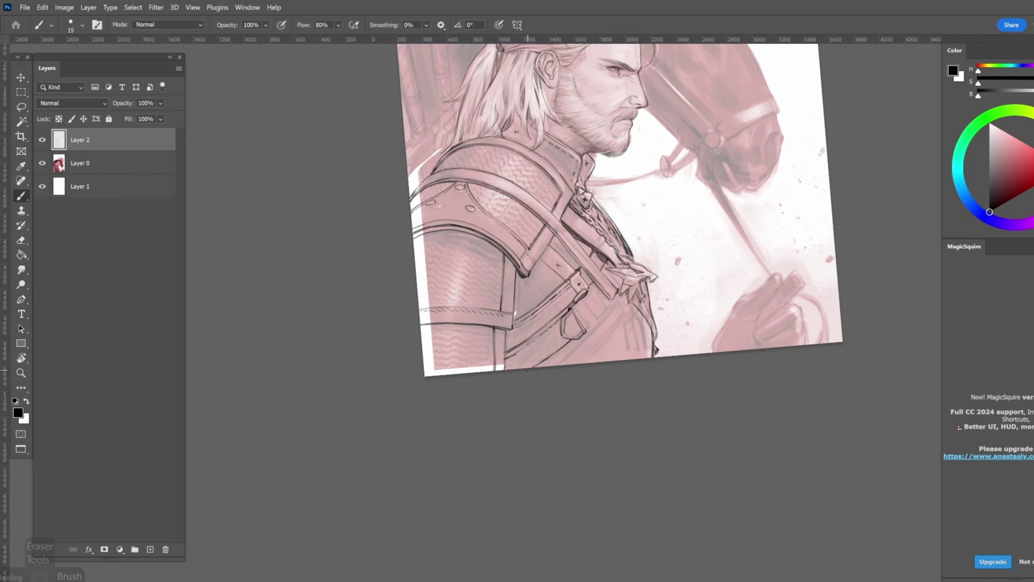
key("bracketleft")
left_click_drag(572, 355, 555, 350)
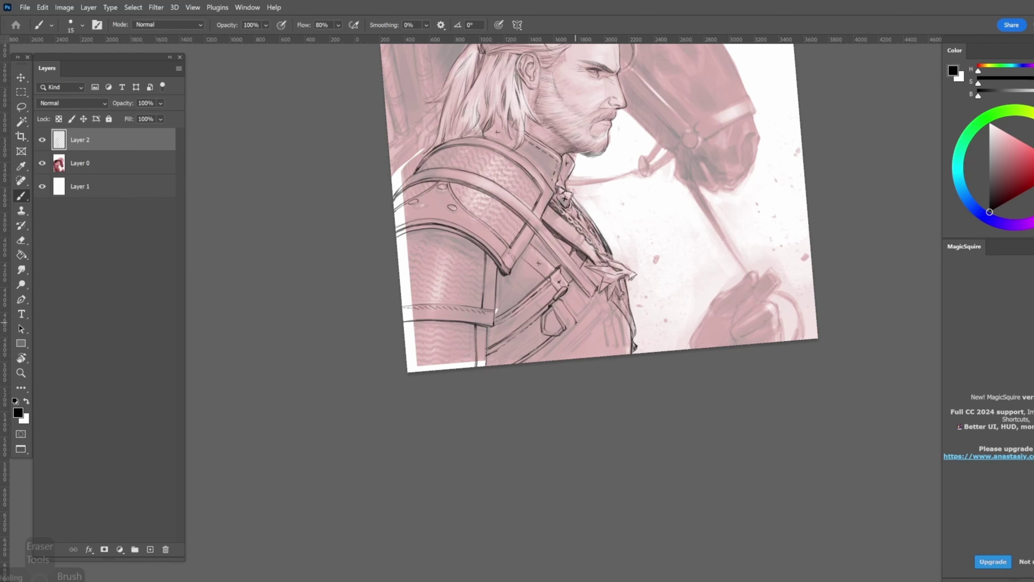
Complete the pouch shape beneath the buckle and the long edges of the straps crossing the chest
left_click_drag(585, 285, 535, 361)
key("r")
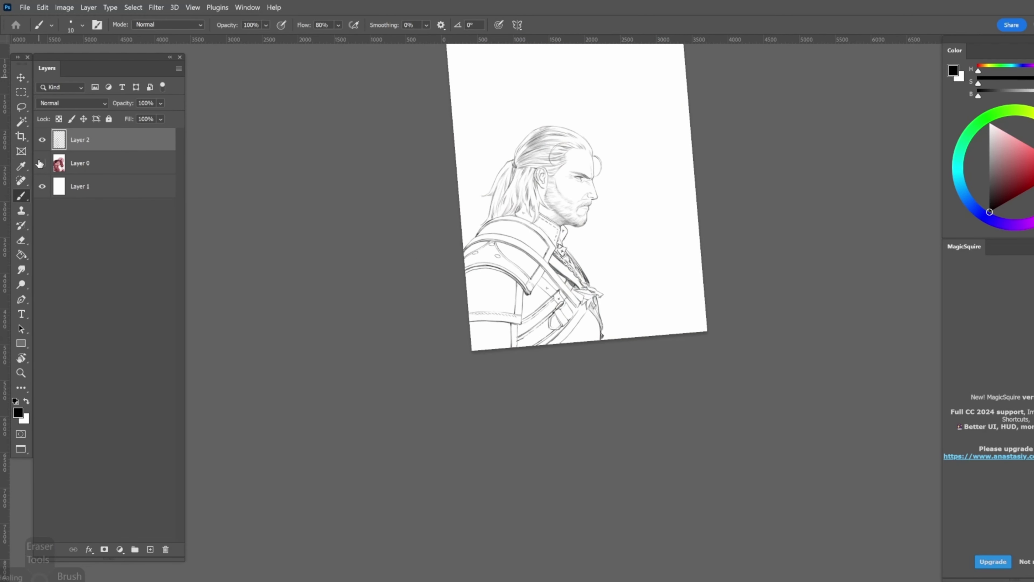
left_click_drag(554, 260, 575, 304)
key("b")
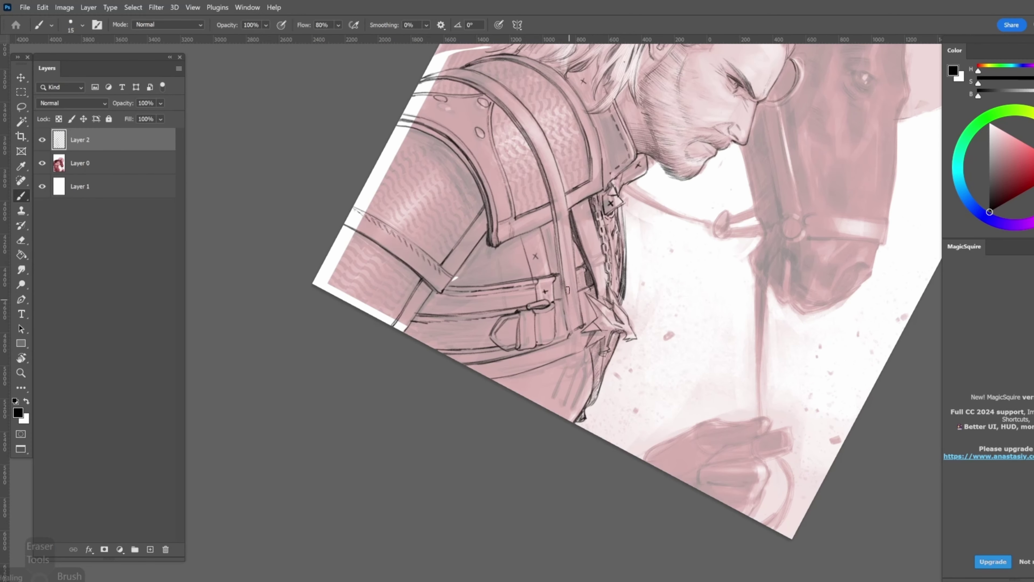
left_click_drag(561, 237, 571, 331)
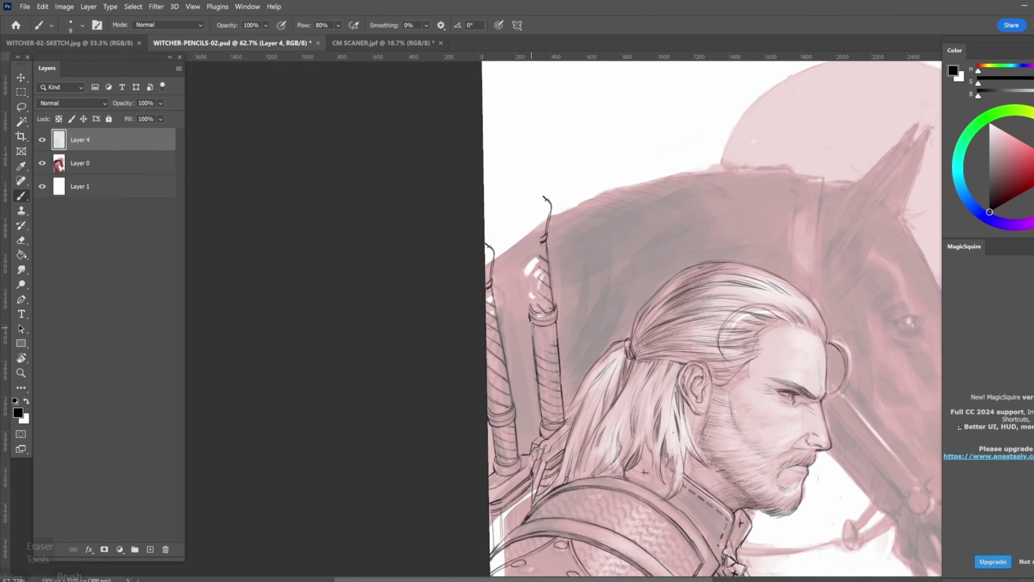
Draw the spiral wrapping along the grip of the sword nearest the Witcher's head
left_click_drag(644, 473, 386, 229)
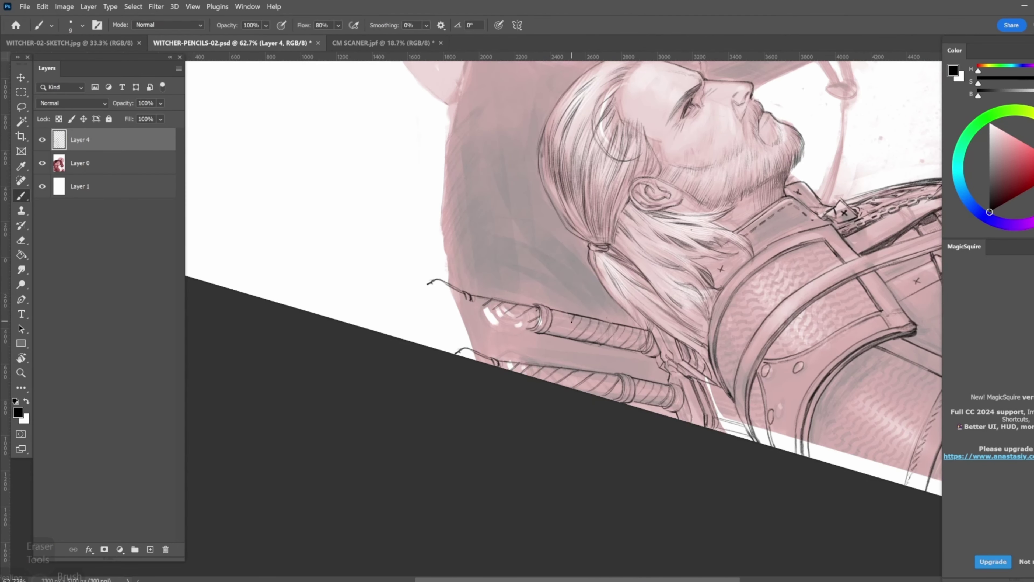
key("r")
left_click_drag(557, 321, 441, 341)
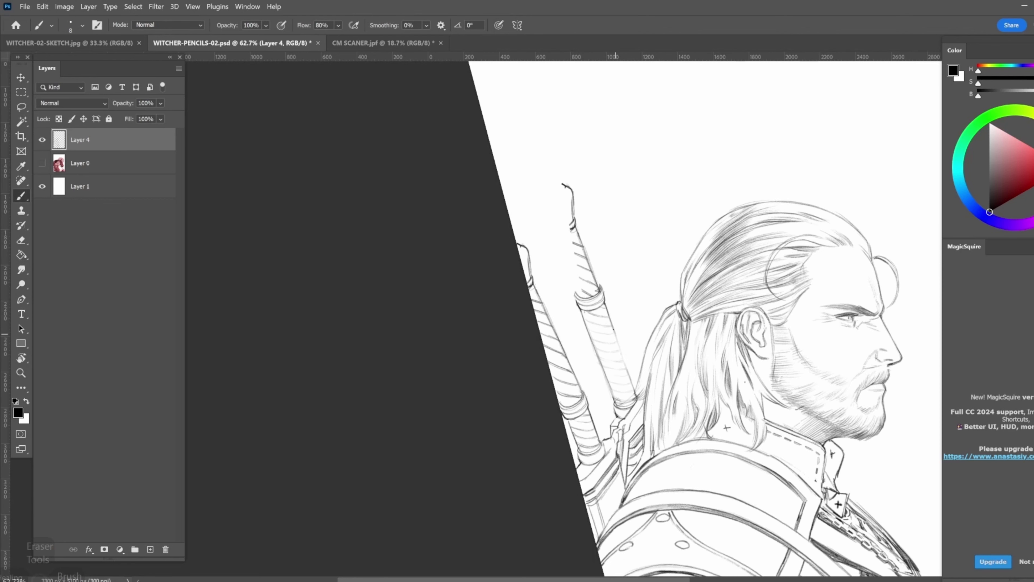
left_click_drag(617, 351, 501, 339)
key("b")
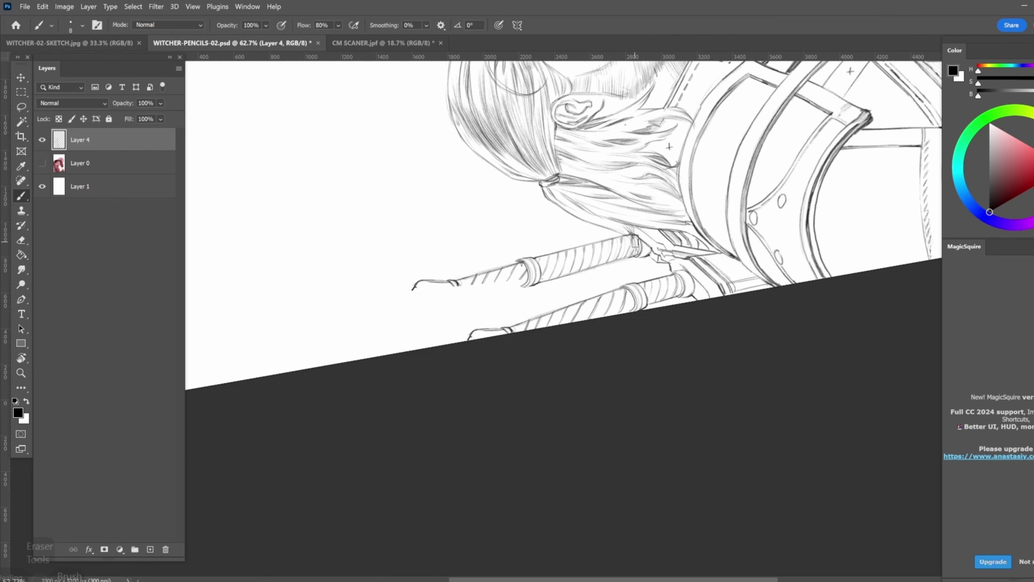
Redraw the upper grip of the sword nearest the head with two clean edges extending beyond its middle ring
key("r")
mouse_move(635, 240)
left_mouse_down()
mouse_move(616, 279)
mouse_move(619, 337)
mouse_move(620, 261)
left_mouse_up()
key("ctrl+z")
key("bracketright")
left_click_drag(598, 330, 604, 263)
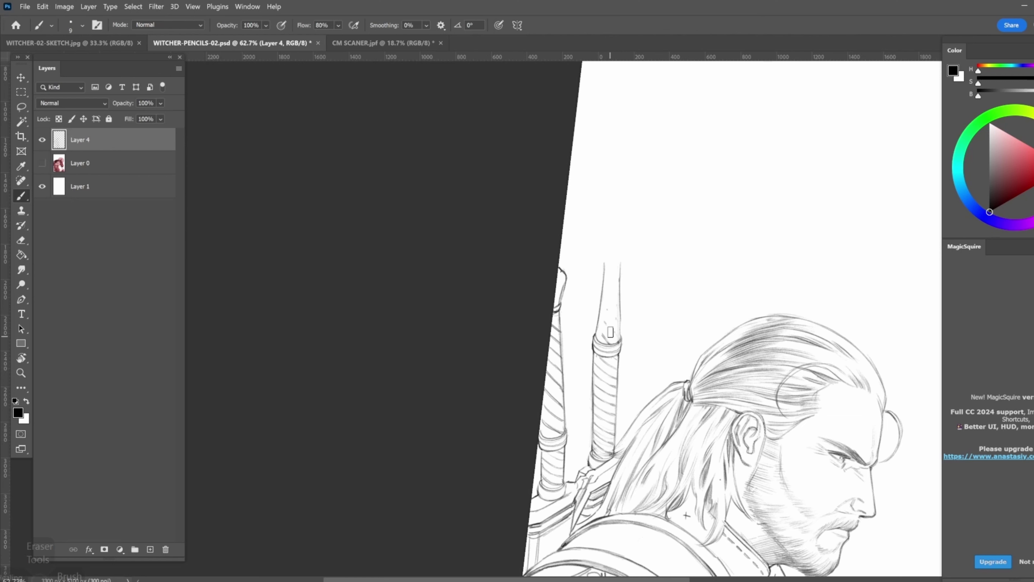
key("r")
left_click_drag(418, 314, 784, 217)
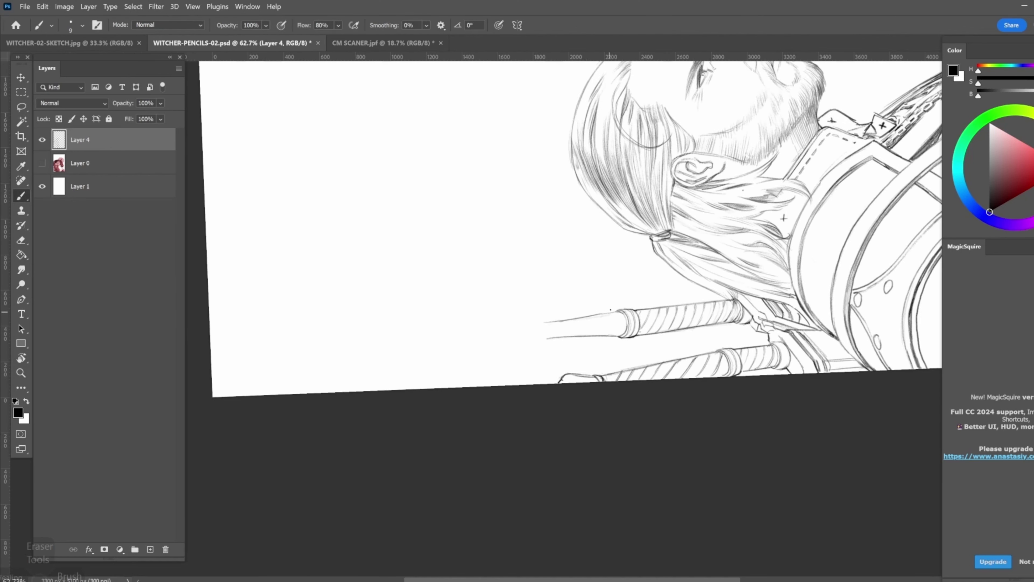
left_click_drag(618, 311, 540, 322)
mouse_move(606, 335)
left_mouse_down()
mouse_move(618, 316)
mouse_move(590, 323)
mouse_move(596, 259)
mouse_move(520, 362)
left_mouse_up()
Select the sword's upper grip section with the Lasso and adjust its shape and placement with Free Transform
key("l")
left_click_drag(603, 228, 553, 281)
key("ctrl+t")
right_click(586, 244)
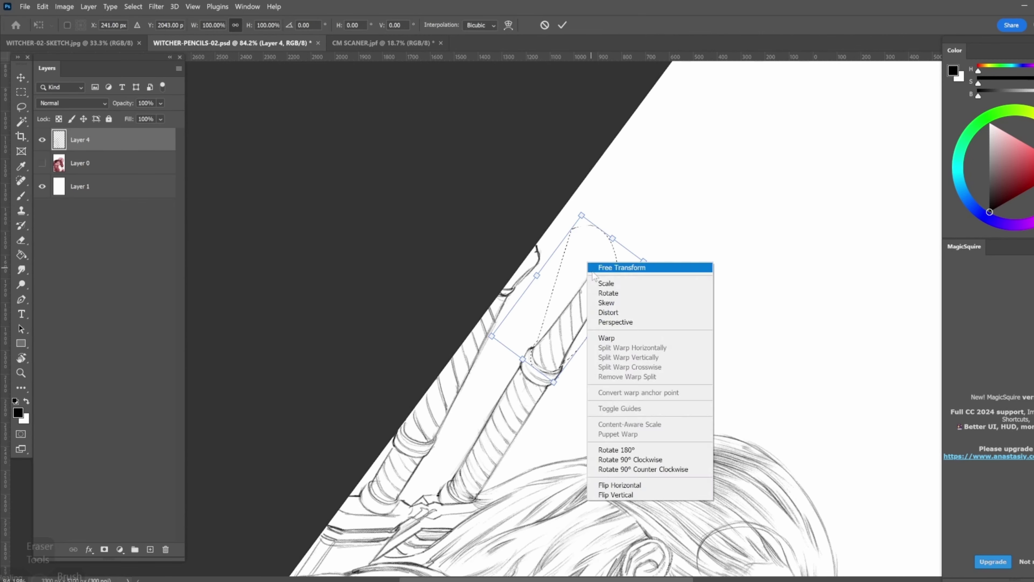
left_click(598, 281)
left_click_drag(627, 212, 623, 215)
key("Return")
key("z")
left_click_drag(564, 256, 592, 515)
key("e")
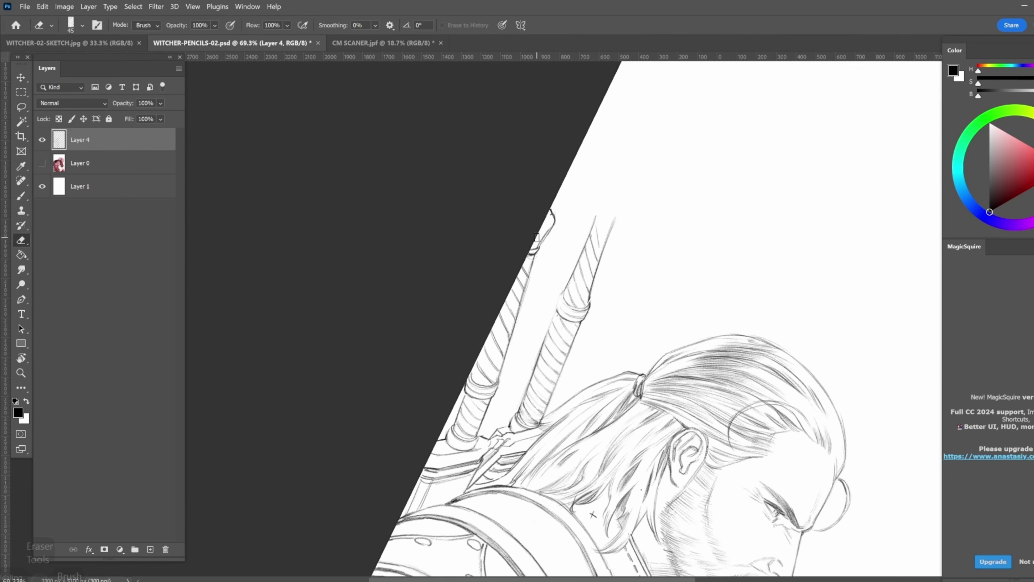
key("b")
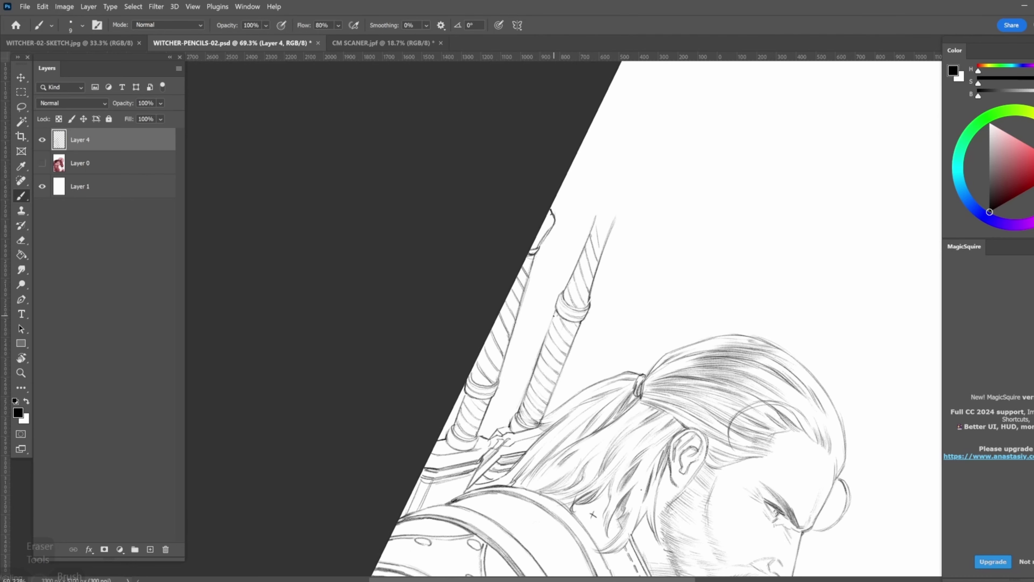
Close the grip's upper end with a curved rim and outline the rounded pommel above it
key("r")
left_click_drag(462, 242, 542, 343)
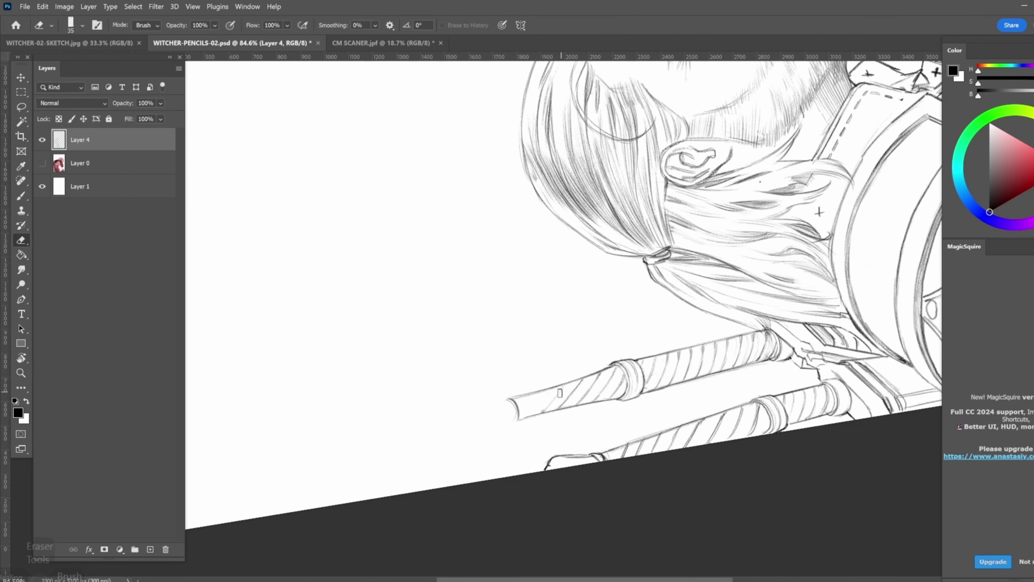
mouse_move(531, 411)
left_mouse_down()
mouse_move(486, 274)
mouse_move(500, 297)
left_mouse_up()
key("b")
mouse_move(483, 232)
left_mouse_down()
mouse_move(477, 290)
mouse_move(506, 265)
mouse_move(498, 286)
mouse_move(504, 234)
mouse_move(482, 265)
mouse_move(497, 287)
mouse_move(490, 238)
left_mouse_up()
key("bracketright")
key("bracketright")
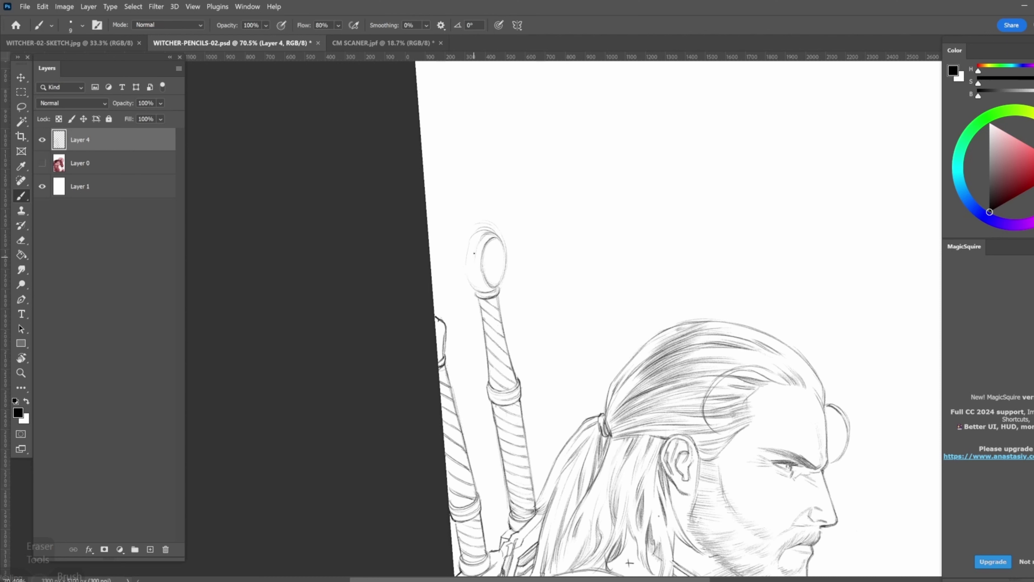
Strengthen the pommel's oval rim and draw the emblem detail inside its inner oval
left_click_drag(464, 263, 479, 294)
left_click_drag(501, 244, 503, 270)
left_click_drag(489, 252, 479, 291)
left_click_drag(501, 241, 489, 285)
left_click(487, 262)
left_click_drag(495, 238, 488, 251)
left_click_drag(492, 240, 483, 256)
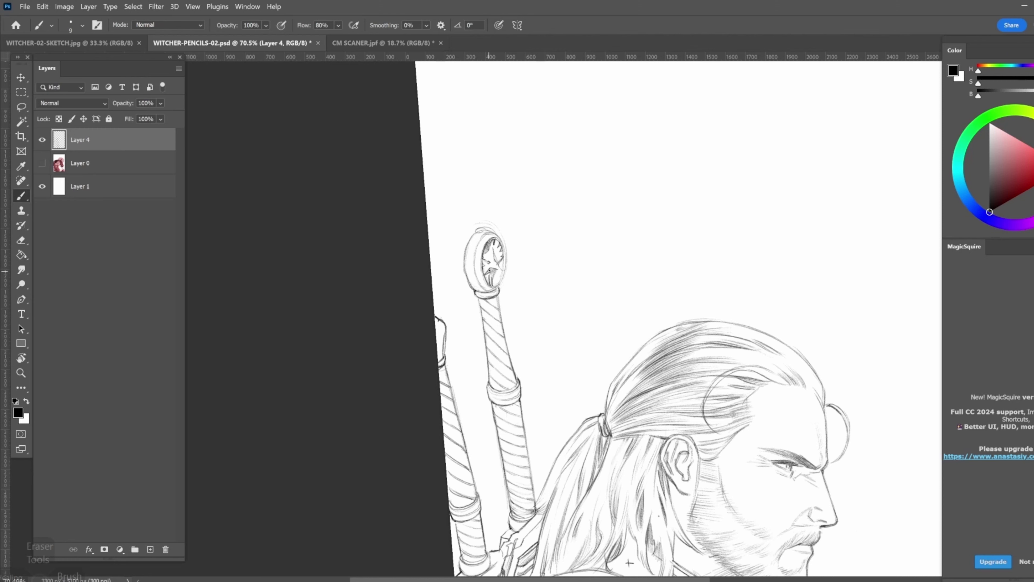
With a larger brush, outline the back of the raised hand and its thumb over the colour sketch
scroll(450, 178, "down", 2)
left_click_drag(450, 178, 484, 439)
key("bracketright")
key("bracketright")
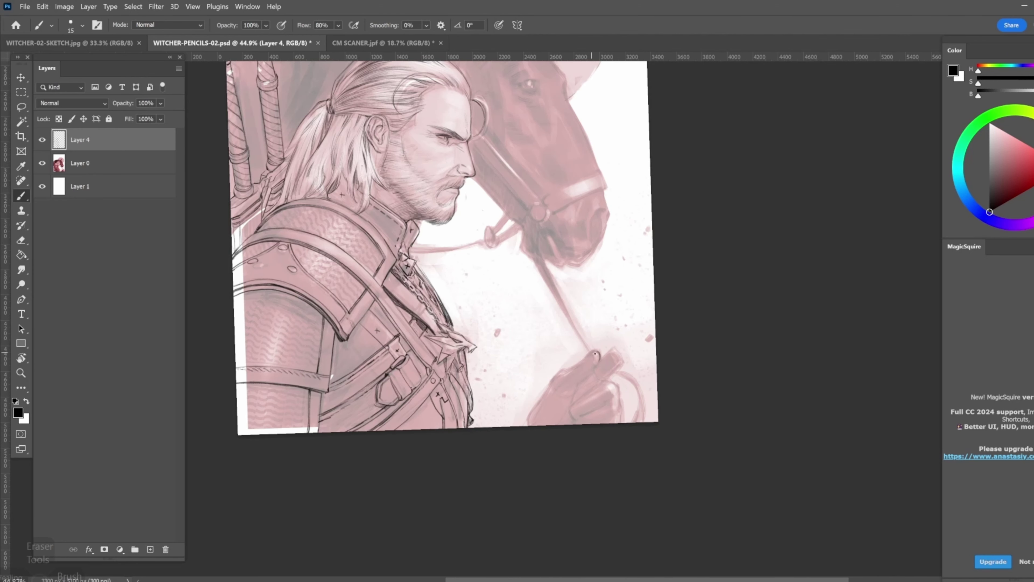
mouse_move(576, 366)
left_mouse_down()
mouse_move(554, 379)
mouse_move(533, 419)
left_mouse_up()
mouse_move(620, 359)
left_mouse_down()
mouse_move(624, 373)
mouse_move(590, 376)
left_mouse_up()
key("r")
mouse_move(589, 377)
left_mouse_down()
mouse_move(469, 349)
mouse_move(659, 286)
left_mouse_up()
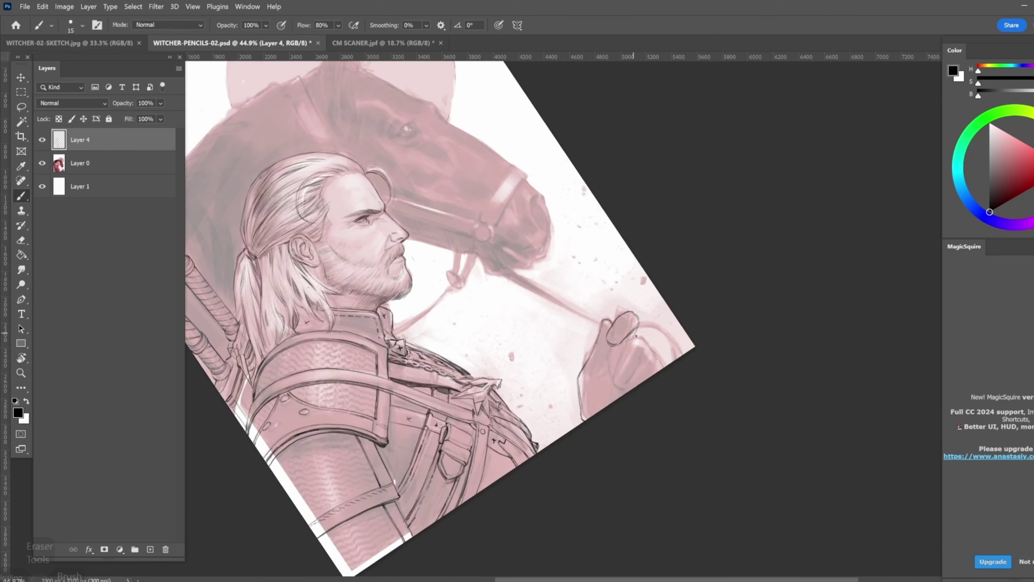
Draw the curled fingers below the thumb and the thin rein strands leaving the hand
left_click_drag(613, 364, 606, 386)
mouse_move(643, 354)
left_mouse_down()
mouse_move(614, 395)
mouse_move(515, 356)
mouse_move(587, 321)
left_mouse_up()
key("r")
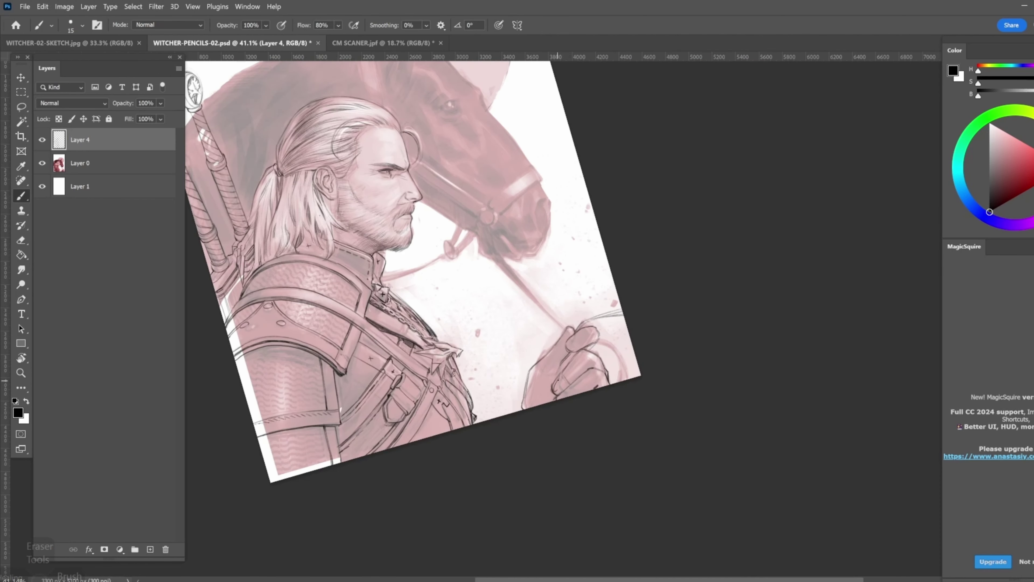
key("bracketleft")
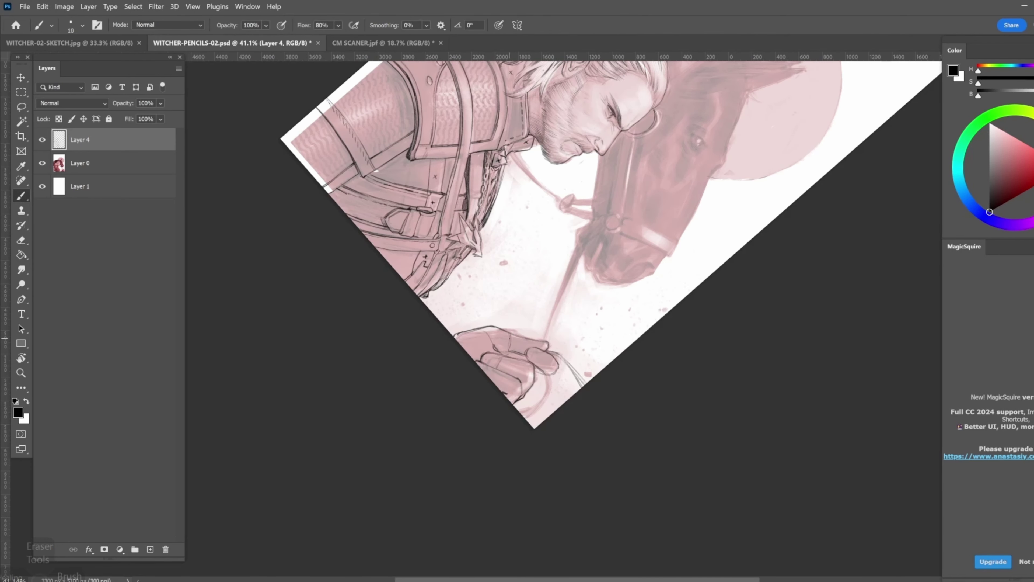
Hide the Layer 0 colour sketch and adjust the selected hand drawing with Free Transform
left_click(42, 163)
key("ctrl+t")
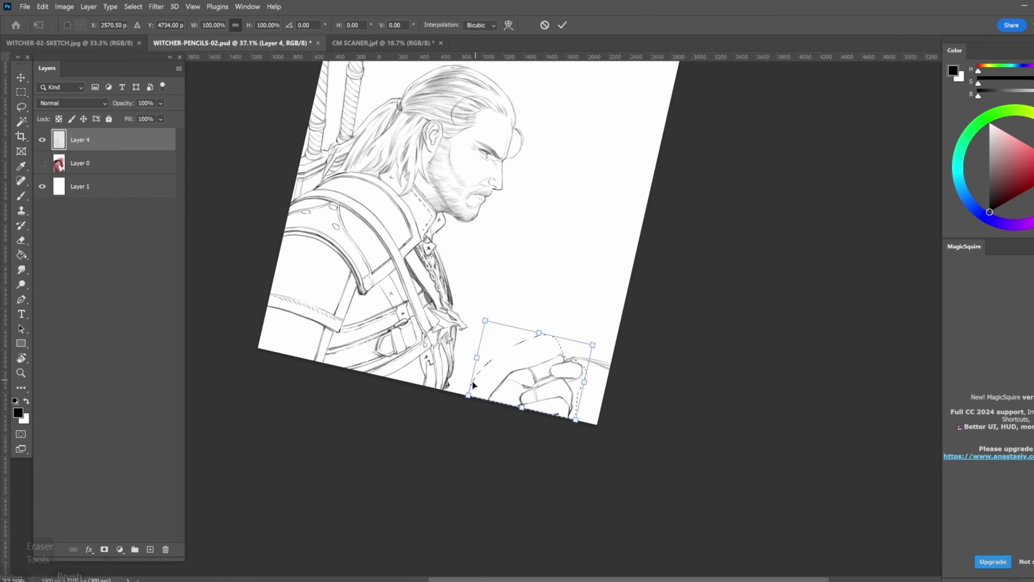
left_click_drag(500, 386, 590, 244)
key("Return")
key("r")
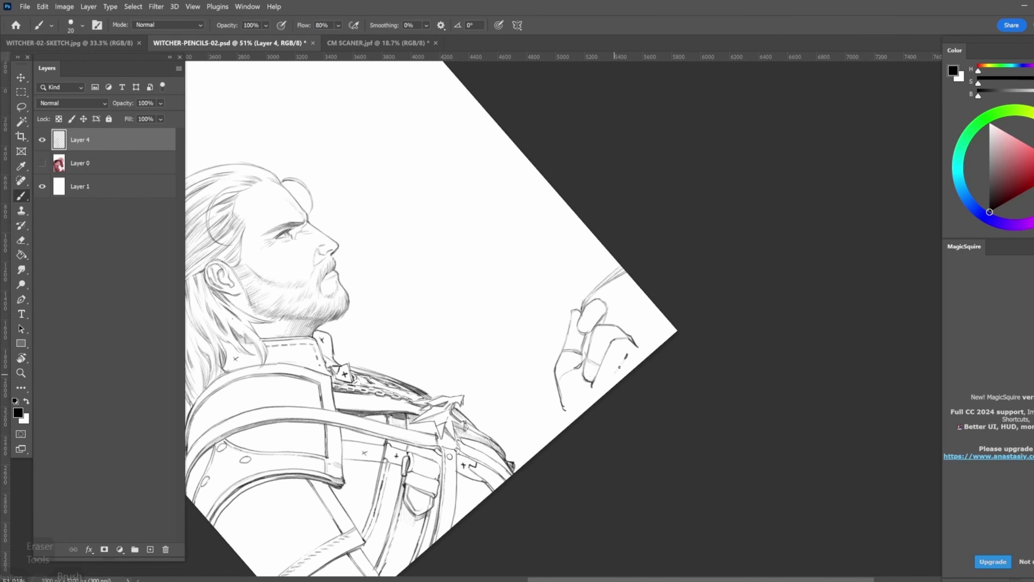
Redraw the lower fingers, the knuckle contours and the outer edge of the hand down to the canvas border
key("r")
mouse_move(630, 354)
left_mouse_down()
mouse_move(537, 416)
mouse_move(620, 403)
left_mouse_up()
key("r")
key("bracketright")
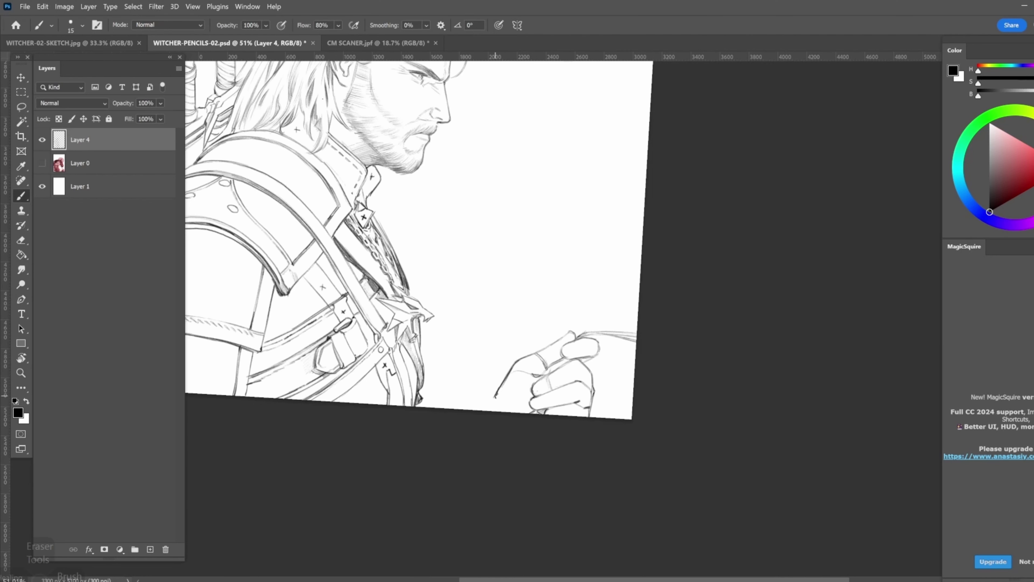
key("r")
left_click_drag(503, 385, 593, 354)
scroll(594, 353, "up", 1)
key("bracketleft")
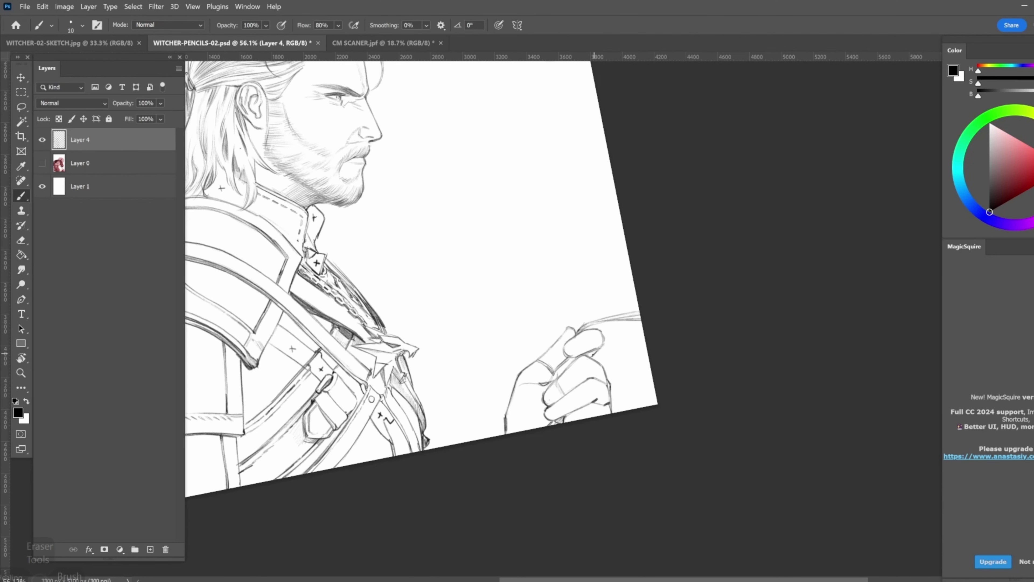
Draw the rein strands curving out from the thumb and around the fingertips
key("r")
left_click_drag(490, 334, 638, 220)
key("bracketleft")
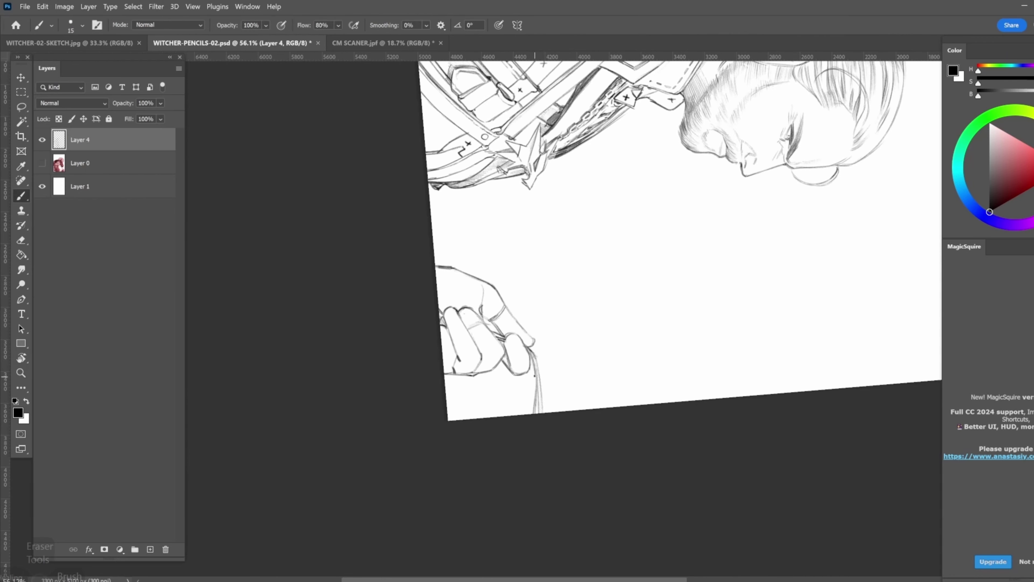
left_click_drag(533, 356, 512, 416)
left_click_drag(525, 377, 505, 417)
Show the Layer 0 colour sketch and continue the rein loop from the hand down to the canvas's lower edge
key("r")
mouse_move(635, 228)
left_mouse_down()
mouse_move(590, 366)
mouse_move(509, 399)
mouse_move(576, 445)
left_mouse_up()
scroll(509, 399, "down", 1)
key("bracketleft")
left_click(42, 163)
key("bracketright")
left_click_drag(570, 404, 575, 447)
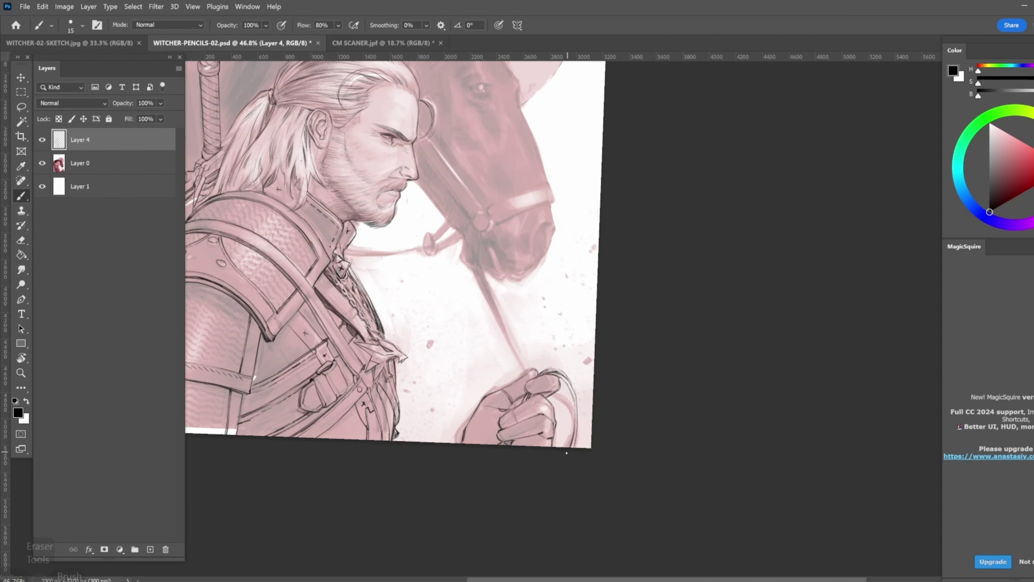
left_click_drag(525, 397, 509, 409)
Draw the round bridle joint and the noseband across the horse's muzzle
key("r")
left_click_drag(390, 244, 348, 278)
scroll(348, 278, "up", 3)
key("b")
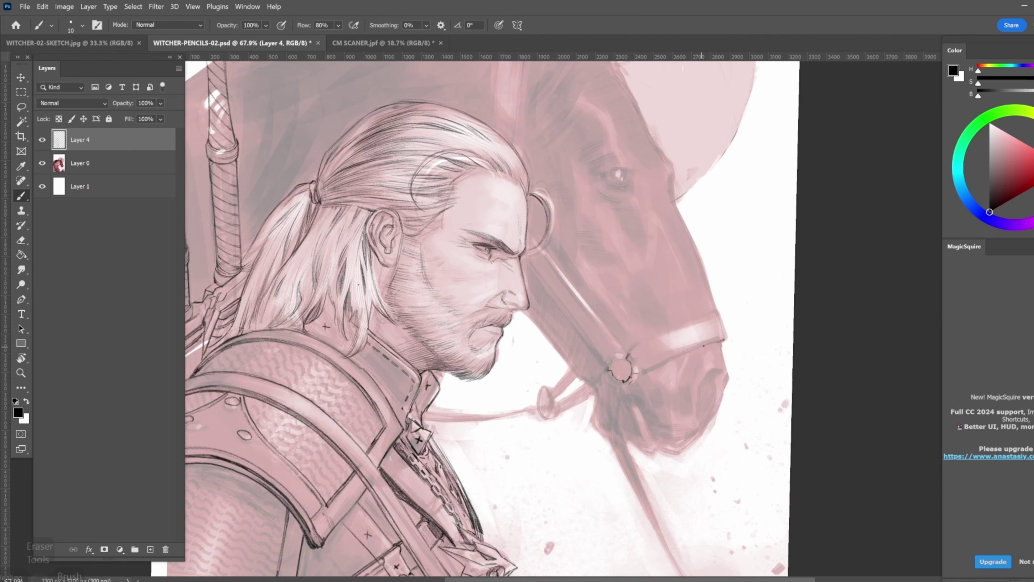
mouse_move(715, 342)
left_mouse_down()
mouse_move(646, 370)
mouse_move(716, 318)
mouse_move(660, 350)
mouse_move(544, 369)
left_mouse_up()
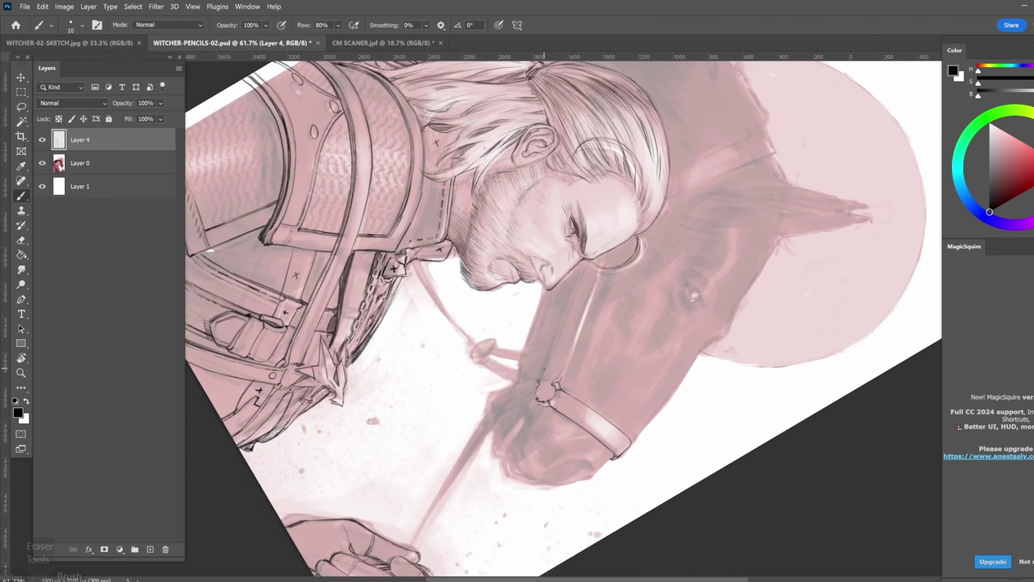
Draw the parallel edges of the bridle's cheek strap from the round joint up to the Witcher's brow
left_click_drag(600, 273, 571, 353)
left_click_drag(595, 282, 558, 373)
left_click_drag(581, 275, 541, 376)
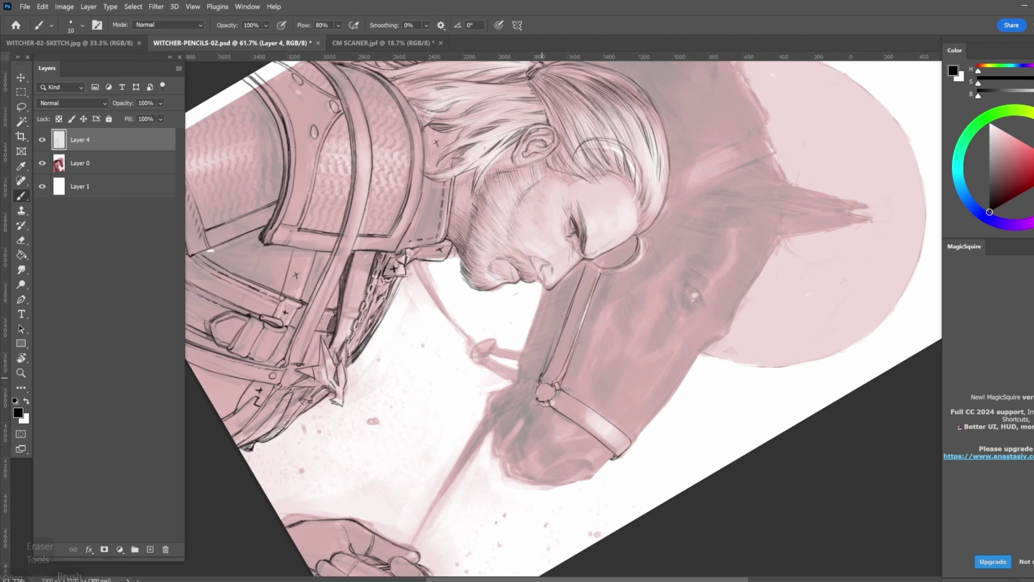
key("ctrl+z")
mouse_move(580, 279)
left_mouse_down()
mouse_move(548, 365)
mouse_move(586, 262)
left_mouse_up()
Draw the horse's jaw line behind the cheek strap and the start of the short strap beneath it
left_click_drag(543, 294, 518, 379)
key("r")
mouse_move(518, 378)
left_mouse_down()
mouse_move(541, 367)
mouse_move(532, 375)
left_mouse_up()
key("r")
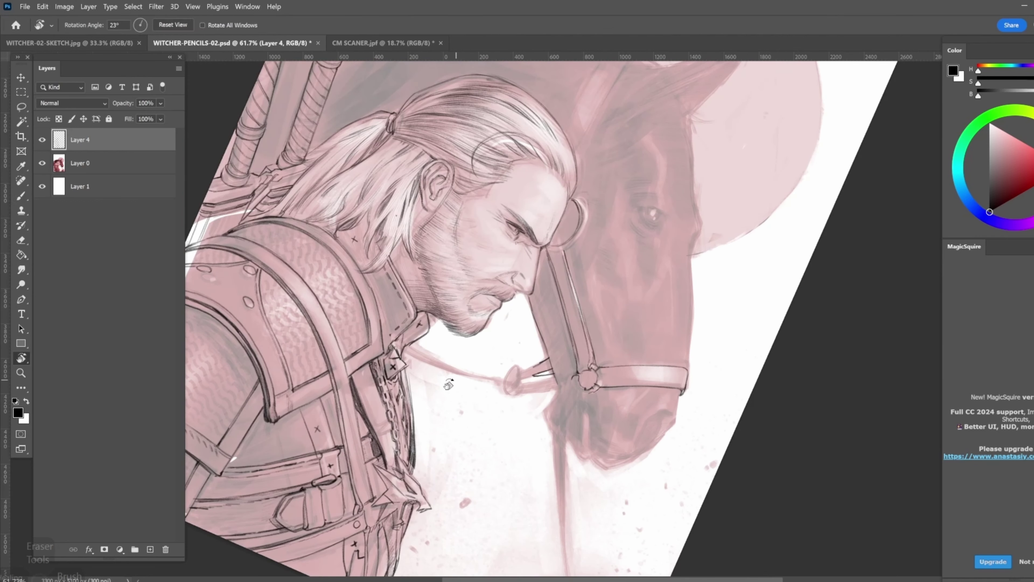
left_click_drag(448, 384, 575, 362)
mouse_move(549, 315)
left_mouse_down()
mouse_move(532, 369)
mouse_move(509, 366)
left_mouse_up()
key("ctrl+z")
key("ctrl+z")
key("ctrl+z")
Draw the thin cord hanging behind the jaw, the rein knot and the rein running to the Witcher's collar
mouse_move(525, 309)
left_mouse_down()
mouse_move(542, 377)
mouse_move(547, 369)
left_mouse_up()
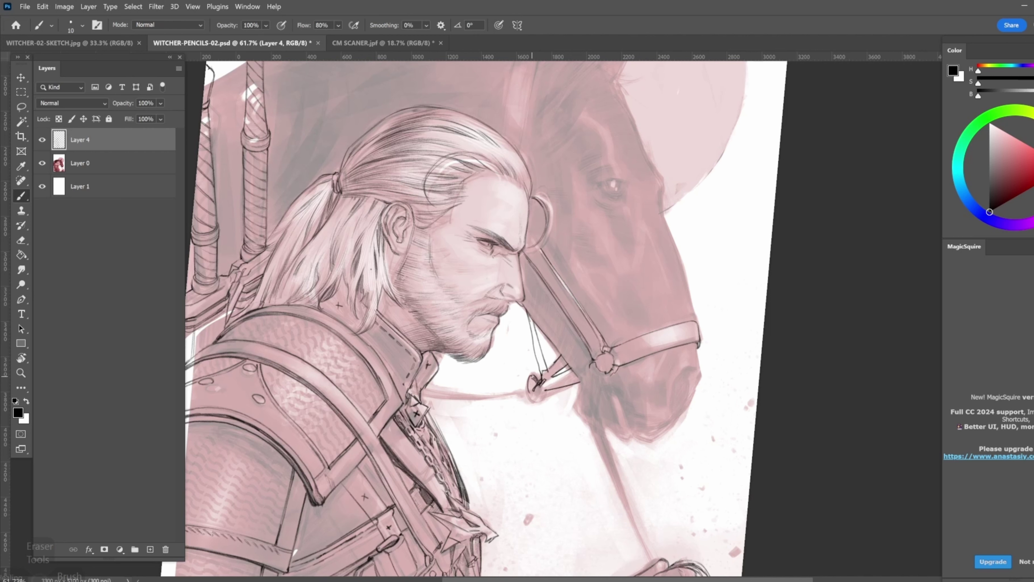
mouse_move(531, 384)
left_mouse_down()
mouse_move(562, 407)
mouse_move(540, 398)
mouse_move(452, 430)
left_mouse_up()
left_click_drag(521, 407, 526, 411)
left_click_drag(578, 369, 553, 374)
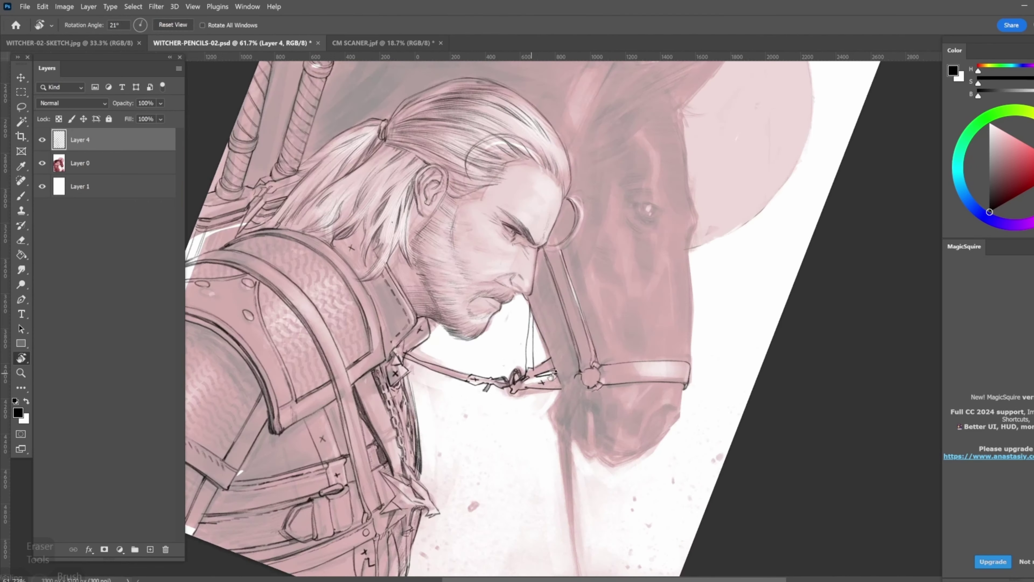
key("bracketright")
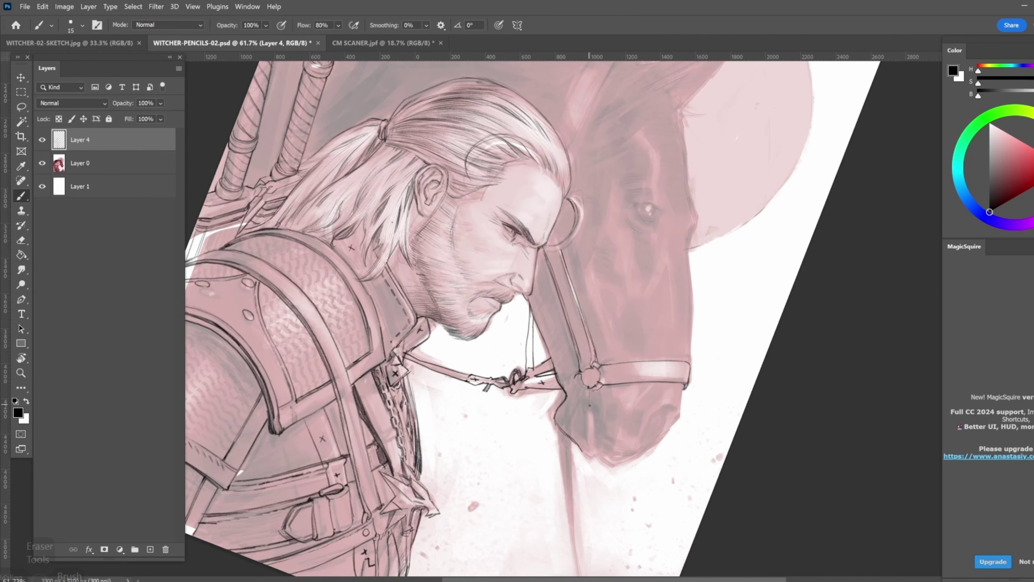
Draw the horse's mouth line and the contour of its chin and lower lip
left_click_drag(590, 406, 597, 455)
mouse_move(587, 403)
left_mouse_down()
mouse_move(591, 412)
mouse_move(493, 313)
left_mouse_up()
key("bracketright")
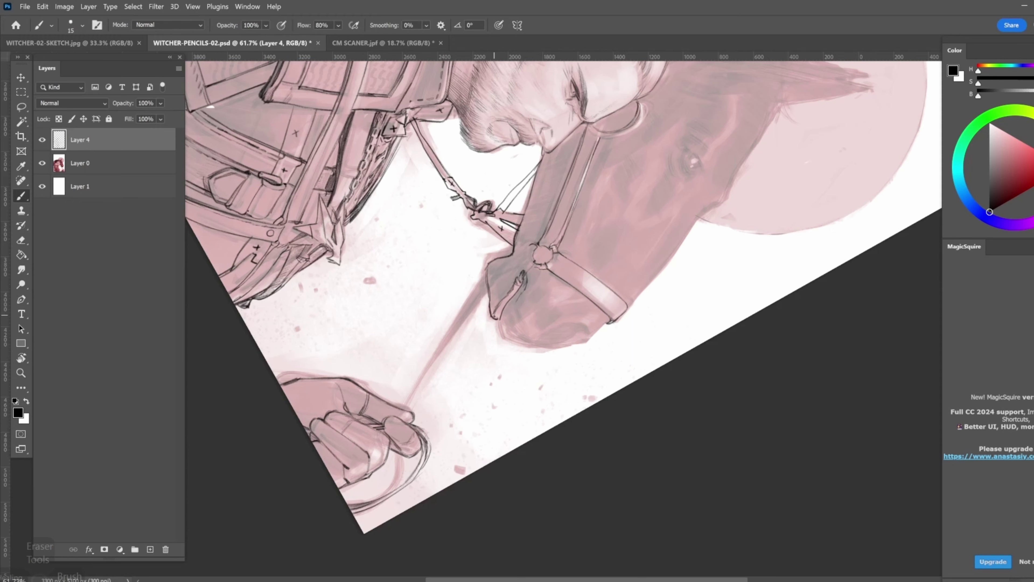
Draw the two edges of the long rein running from the knot down to the hand
key("bracketright")
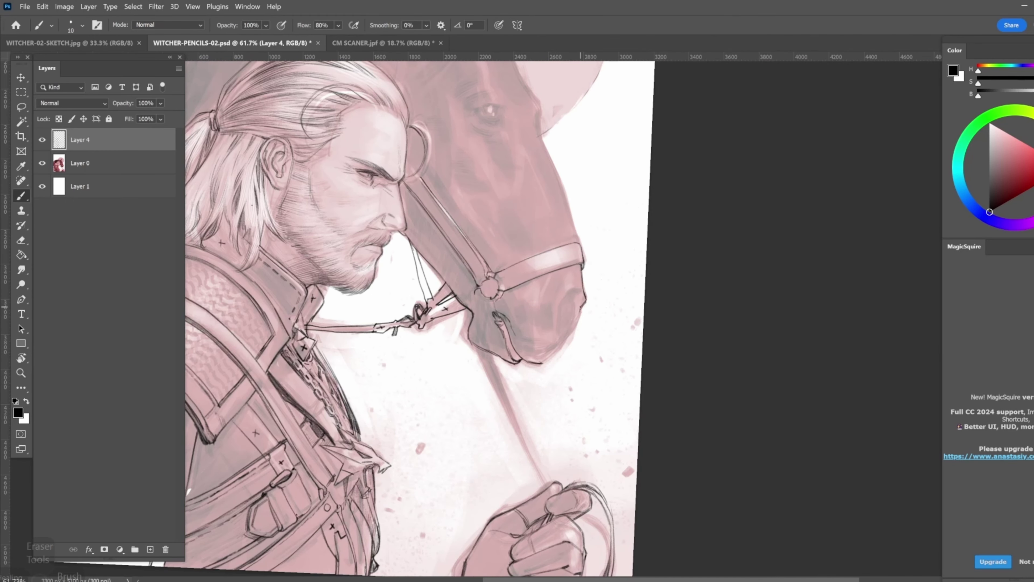
mouse_move(488, 325)
left_mouse_down()
mouse_move(471, 303)
mouse_move(460, 372)
mouse_move(523, 464)
left_mouse_up()
mouse_move(423, 291)
left_mouse_down()
mouse_move(446, 344)
mouse_move(529, 463)
left_mouse_up()
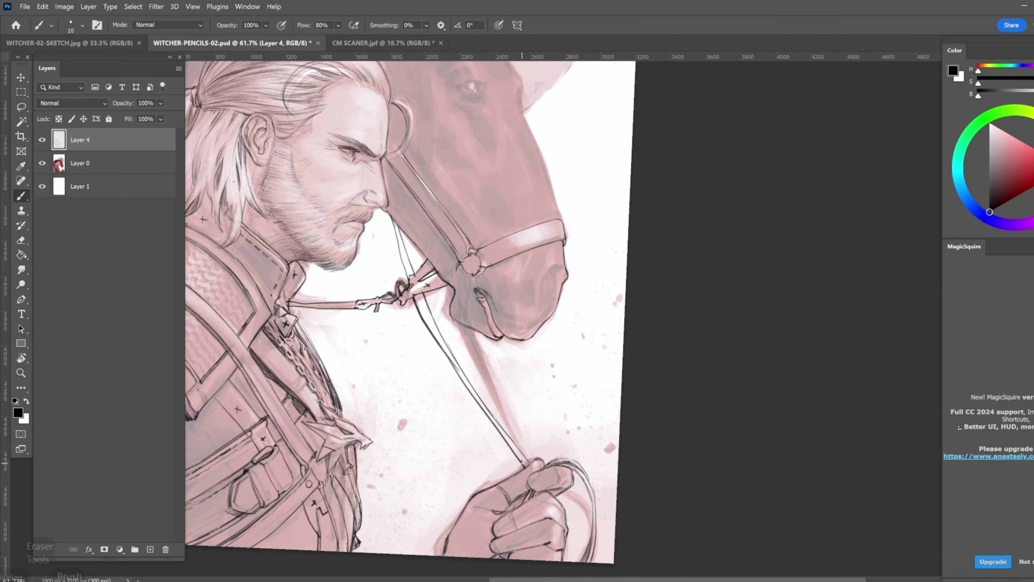
scroll(407, 310, "down", 1)
mouse_move(488, 326)
left_mouse_down()
mouse_move(427, 387)
mouse_move(488, 326)
left_mouse_up()
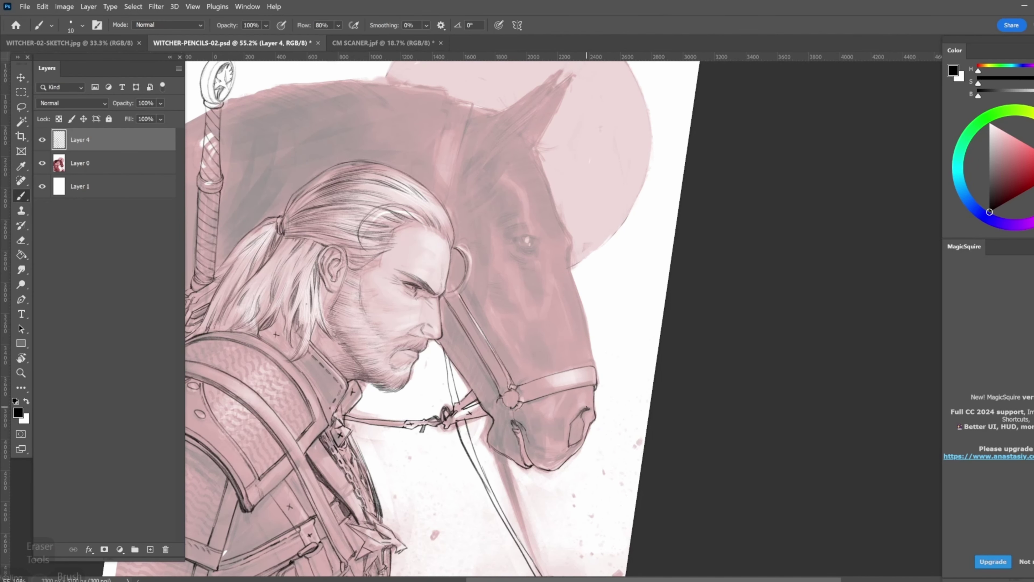
Draw a circle about 1824 px across over the disc behind the horse, with no fill and a 2 px black outline
key("bracketleft")
mouse_move(574, 174)
left_mouse_down()
mouse_move(432, 383)
mouse_move(544, 372)
left_mouse_up()
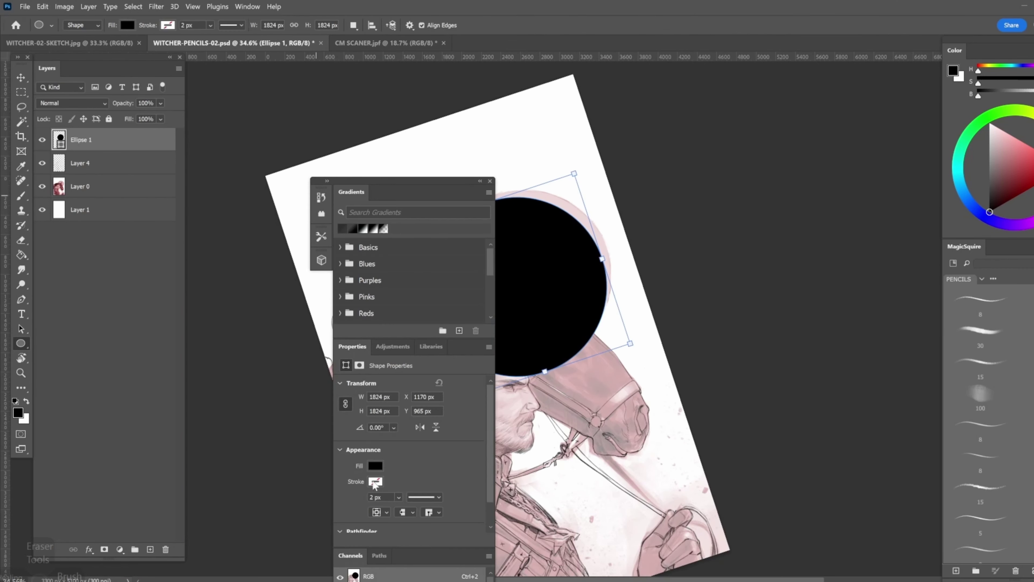
left_click(363, 465)
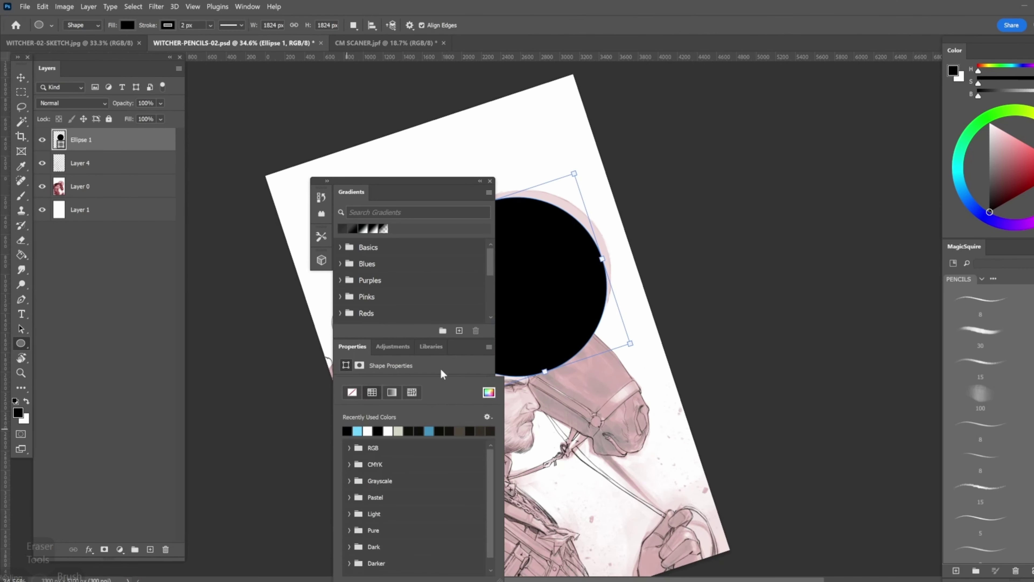
left_click(352, 392)
double_click(342, 191)
key("v")
mouse_move(517, 285)
left_mouse_down()
mouse_move(472, 354)
mouse_move(517, 286)
left_mouse_up()
Add a new layer, set up the wavy chainmail brush with pen-pressure size and direction angle, and undo the test stroke
key("ctrl+shift+alt+n")
key("b")
scroll(448, 318, "up", 2)
key("F5")
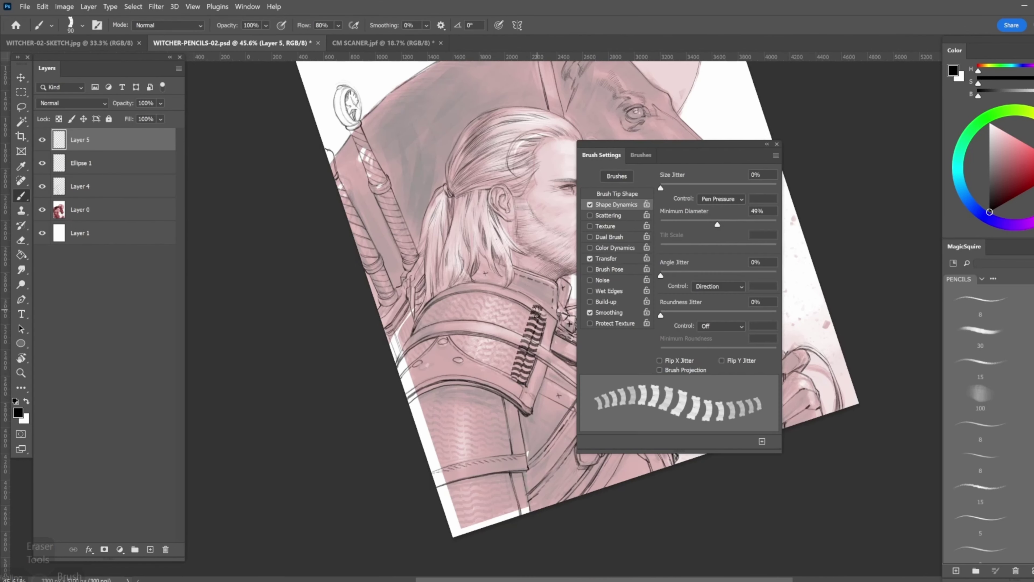
key("ctrl+z")
Paint parallel rows of chainmail links across the mail panels of the Witcher's shoulder guard
mouse_move(533, 313)
left_mouse_down()
mouse_move(505, 393)
mouse_move(494, 382)
left_mouse_up()
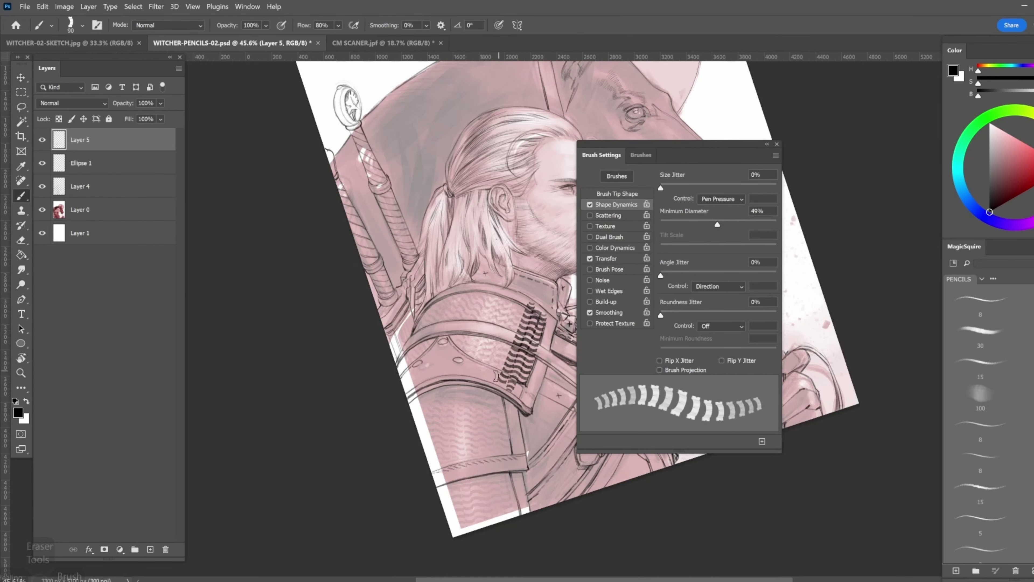
mouse_move(521, 293)
left_mouse_down()
mouse_move(476, 375)
mouse_move(462, 372)
left_mouse_up()
mouse_move(488, 285)
left_mouse_down()
mouse_move(446, 357)
mouse_move(422, 359)
left_mouse_up()
left_click_drag(456, 289, 399, 379)
key("bracketleft")
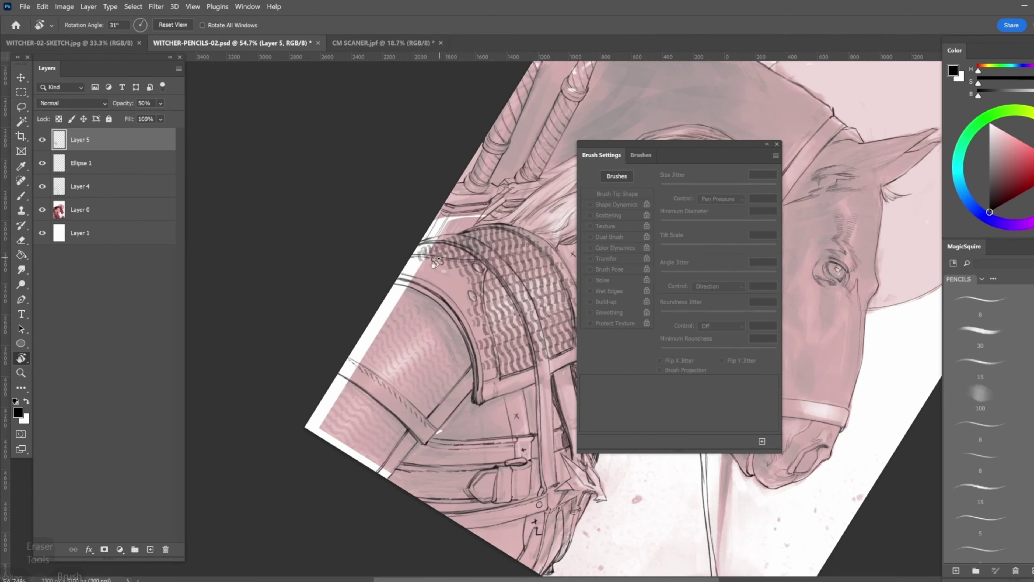
mouse_move(485, 269)
left_mouse_down()
mouse_move(342, 254)
mouse_move(473, 204)
left_mouse_up()
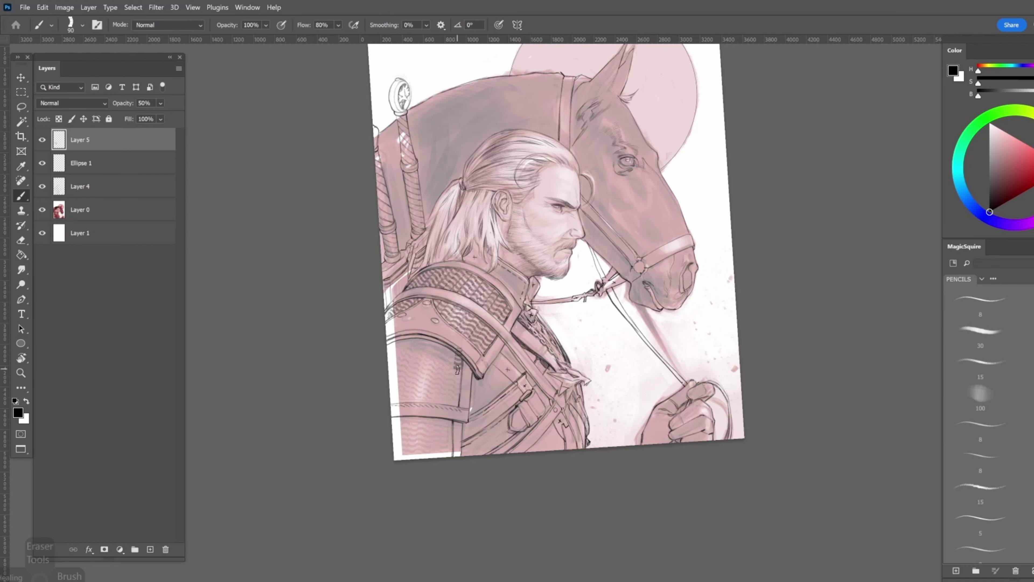
Paint rows of chainmail across the Witcher's upper-arm sleeve, using a freehand selection around the area
mouse_move(457, 369)
left_mouse_down()
mouse_move(447, 411)
mouse_move(443, 355)
mouse_move(446, 413)
mouse_move(445, 345)
mouse_move(431, 410)
mouse_move(431, 349)
mouse_move(424, 403)
mouse_move(419, 338)
mouse_move(403, 404)
mouse_move(409, 356)
mouse_move(392, 389)
mouse_move(389, 353)
left_mouse_up()
key("l")
mouse_move(393, 407)
left_mouse_down()
mouse_move(443, 411)
mouse_move(468, 355)
left_mouse_up()
key("r")
mouse_move(468, 355)
left_mouse_down()
mouse_move(266, 269)
mouse_move(433, 249)
left_mouse_up()
key("ctrl+d")
key("b")
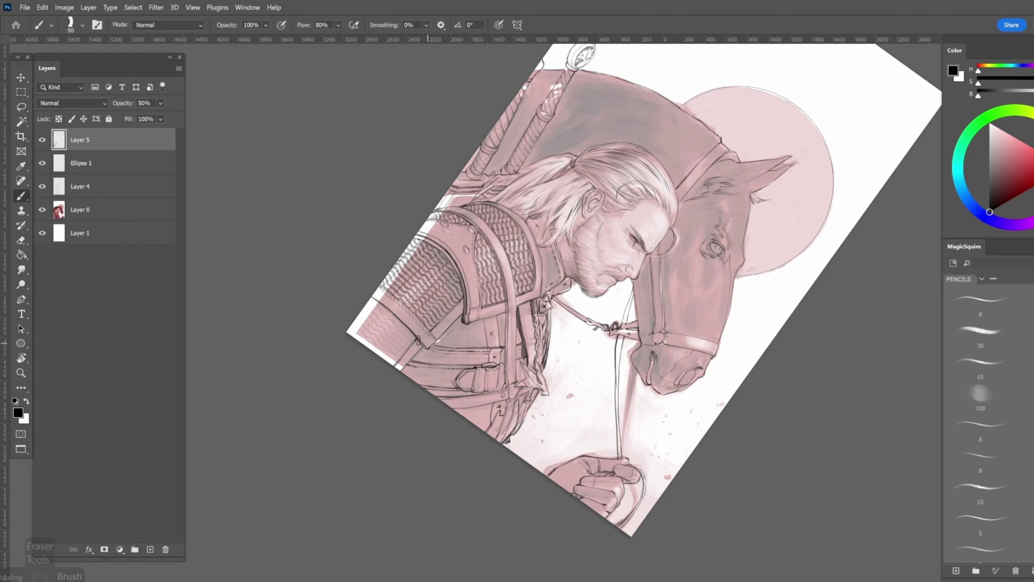
mouse_move(415, 359)
left_mouse_down()
mouse_move(391, 354)
mouse_move(401, 330)
mouse_move(371, 354)
mouse_move(385, 324)
mouse_move(383, 291)
mouse_move(370, 332)
mouse_move(375, 303)
left_mouse_up()
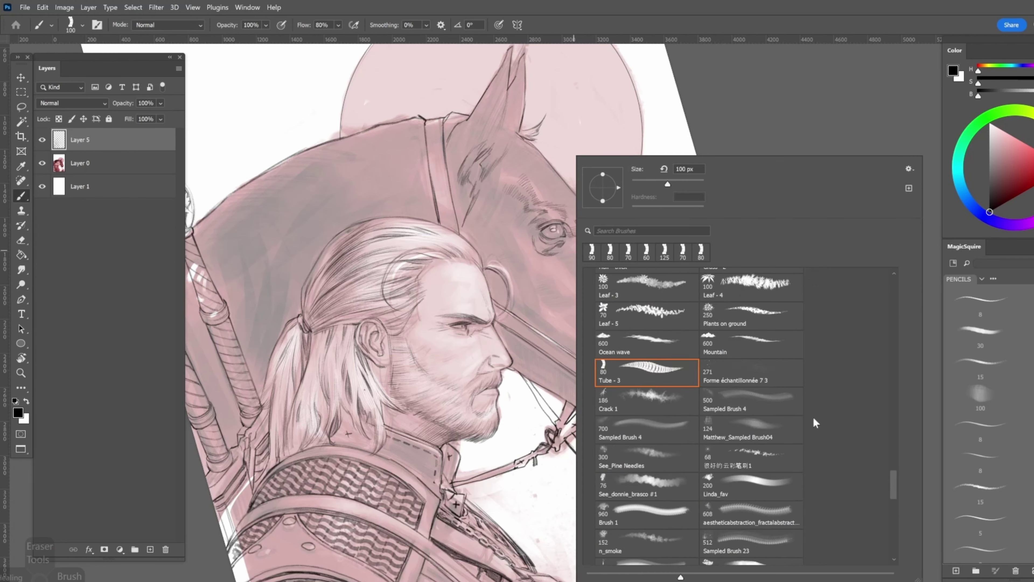
Switch back to a fine pencil brush and sketch light fold and muscle strokes on the horse's neck behind the bridle
scroll(812, 423, "down", 3)
double_click(812, 423)
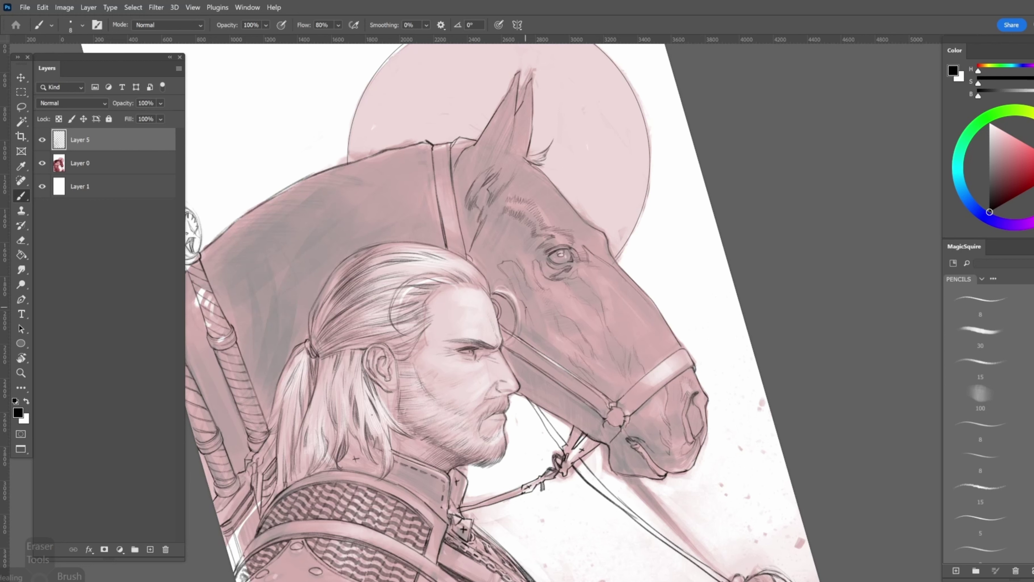
left_click_drag(438, 155, 529, 220)
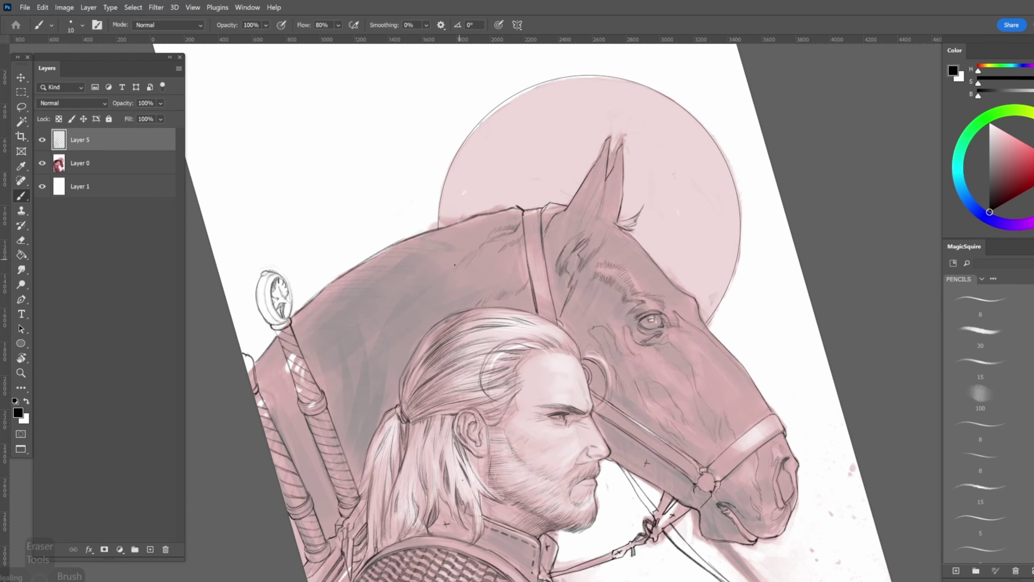
mouse_move(446, 251)
left_mouse_down()
mouse_move(428, 270)
mouse_move(430, 302)
left_mouse_up()
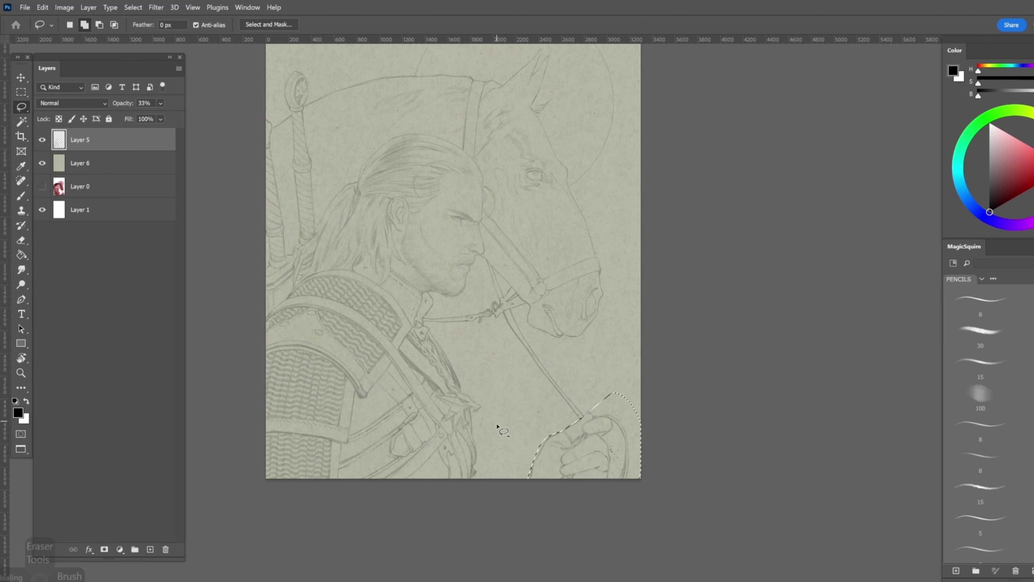
Adjust the selected hand and rein loop with a free transform
key("ctrl+t")
left_click_drag(641, 479, 558, 450)
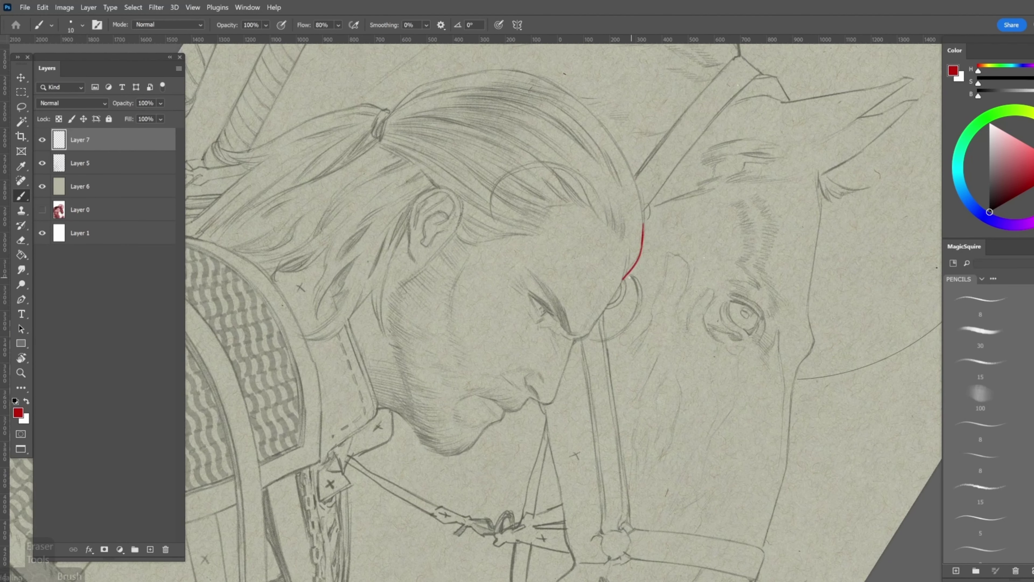
Trace the Witcher's face profile in red from the forehead over the nose and lips to the chin
mouse_move(629, 277)
left_mouse_down()
mouse_move(626, 325)
mouse_move(592, 341)
mouse_move(549, 404)
left_mouse_up()
key("r")
mouse_move(651, 203)
left_mouse_down()
mouse_move(773, 326)
mouse_move(611, 448)
mouse_move(651, 204)
left_mouse_up()
left_click_drag(547, 403, 533, 419)
key("r")
mouse_move(562, 309)
left_mouse_down()
mouse_move(578, 334)
mouse_move(529, 401)
left_mouse_up()
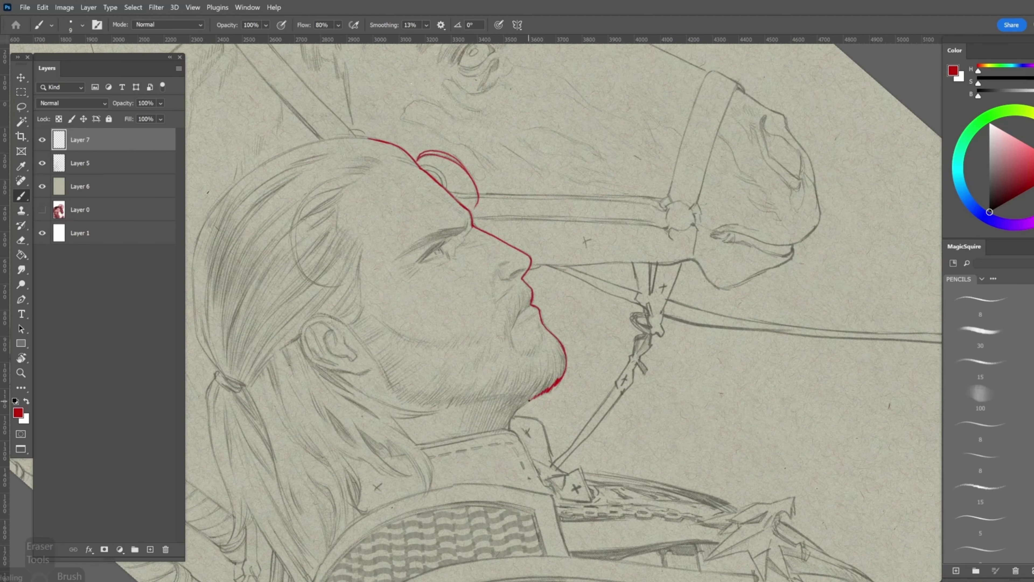
Continue the red outline along the underside of the chin and around the front of the collar
key("r")
left_click_drag(610, 203, 692, 326)
left_click_drag(459, 351, 443, 407)
scroll(444, 407, "down", 5)
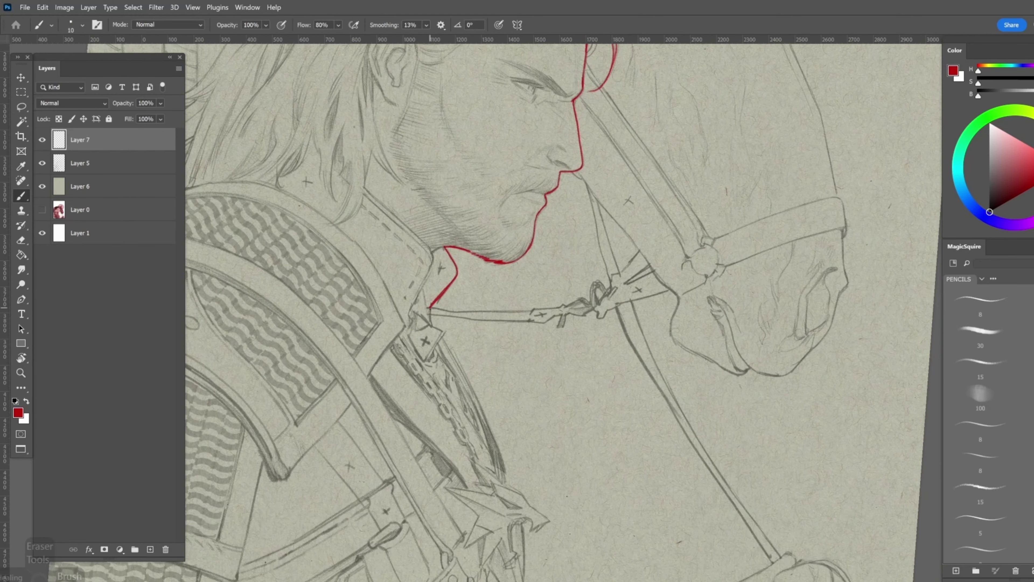
Trace the red outline along the chest edge, around the spiked medallion and along the torso edge beneath it
mouse_move(415, 242)
left_mouse_down()
mouse_move(484, 392)
mouse_move(493, 338)
mouse_move(489, 350)
mouse_move(455, 327)
left_mouse_up()
key("r")
key("r")
left_click_drag(529, 203, 651, 366)
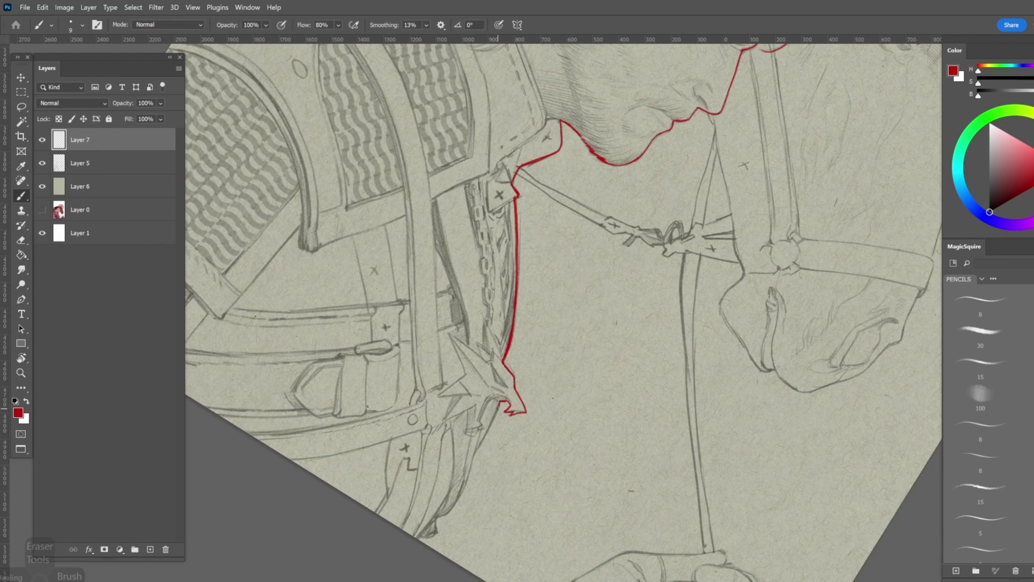
left_click_drag(495, 404, 480, 448)
left_click_drag(570, 244, 610, 285)
left_click_drag(509, 368, 490, 417)
left_click_drag(490, 415, 451, 453)
Trace the edge of the fist's fingers in red and set the brush smoothing to 19%
left_click_drag(570, 286, 591, 326)
mouse_move(796, 379)
left_mouse_down()
mouse_move(704, 419)
mouse_move(633, 503)
left_mouse_up()
key("r")
left_click_drag(633, 503, 355, 173)
key("b")
mouse_move(498, 351)
left_mouse_down()
mouse_move(508, 381)
mouse_move(483, 426)
mouse_move(550, 426)
mouse_move(522, 531)
left_mouse_up()
key("r")
key("b")
key("F5")
right_click(451, 407)
key("Escape")
key("F5")
Trace both edges of the rein loop hanging around the fist in red
mouse_move(567, 399)
left_mouse_down()
mouse_move(584, 435)
mouse_move(539, 535)
left_mouse_up()
mouse_move(578, 405)
left_mouse_down()
mouse_move(588, 459)
mouse_move(574, 503)
left_mouse_up()
key("r")
left_click_drag(515, 476, 488, 363)
key("b")
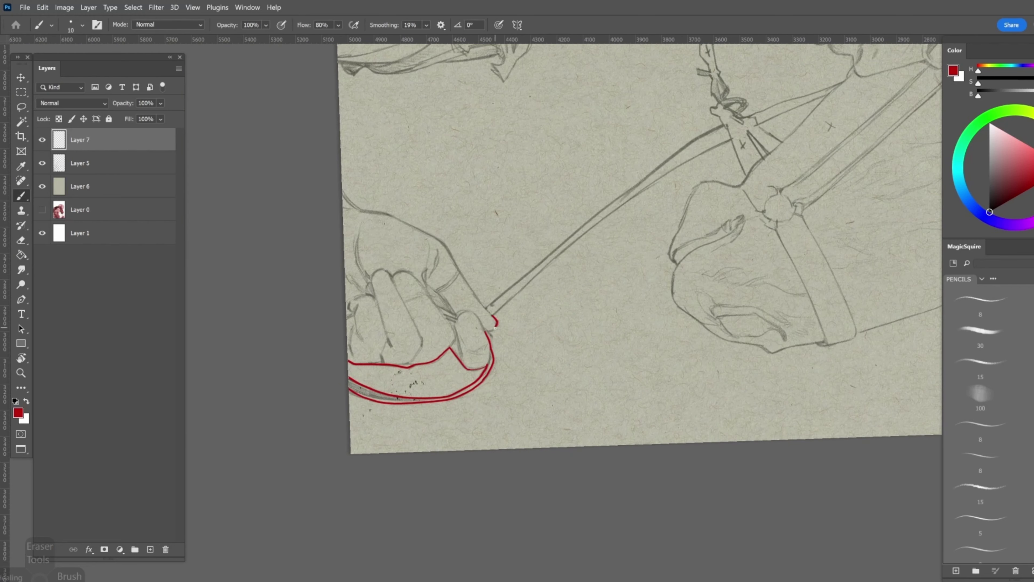
key("r")
key("b")
Trace the thumb tip and the back of the hand to close the hand's red outline
mouse_move(494, 322)
left_mouse_down()
mouse_move(461, 236)
mouse_move(527, 443)
mouse_move(488, 334)
left_mouse_up()
left_click(468, 257, "alt")
left_click(541, 244, "alt")
key("r")
key("b")
mouse_move(505, 331)
left_mouse_down()
mouse_move(453, 424)
mouse_move(408, 455)
mouse_move(519, 341)
left_mouse_up()
key("r")
mouse_move(514, 295)
left_mouse_down()
mouse_move(574, 372)
mouse_move(589, 339)
left_mouse_up()
key("b")
Trace the Witcher's brow, forehead and the small curved loop in front of the forehead in red
key("r")
mouse_move(588, 343)
left_mouse_down()
mouse_move(529, 387)
mouse_move(519, 426)
left_mouse_up()
key("r")
mouse_move(520, 426)
left_mouse_down()
mouse_move(700, 355)
mouse_move(663, 386)
mouse_move(293, 402)
mouse_move(503, 357)
left_mouse_up()
key("r")
left_click_drag(488, 308, 504, 355)
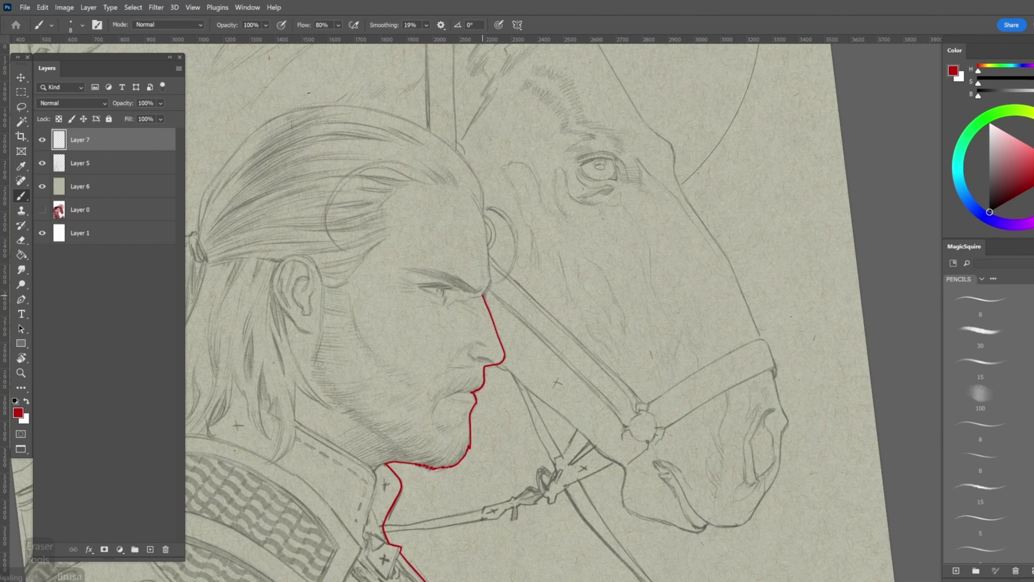
left_click_drag(489, 285, 484, 296)
left_click_drag(483, 219, 489, 274)
left_click_drag(507, 224, 508, 277)
left_click_drag(486, 209, 514, 229)
Trace the crown and back of the Witcher's head in red up to the hair tie
key("r")
left_click_drag(529, 367, 448, 407)
left_click_drag(554, 255, 537, 354)
key("r")
mouse_move(509, 407)
left_mouse_down()
mouse_move(536, 323)
mouse_move(570, 285)
left_mouse_up()
mouse_move(635, 260)
left_mouse_down()
mouse_move(608, 350)
mouse_move(551, 402)
mouse_move(590, 305)
left_mouse_up()
key("r")
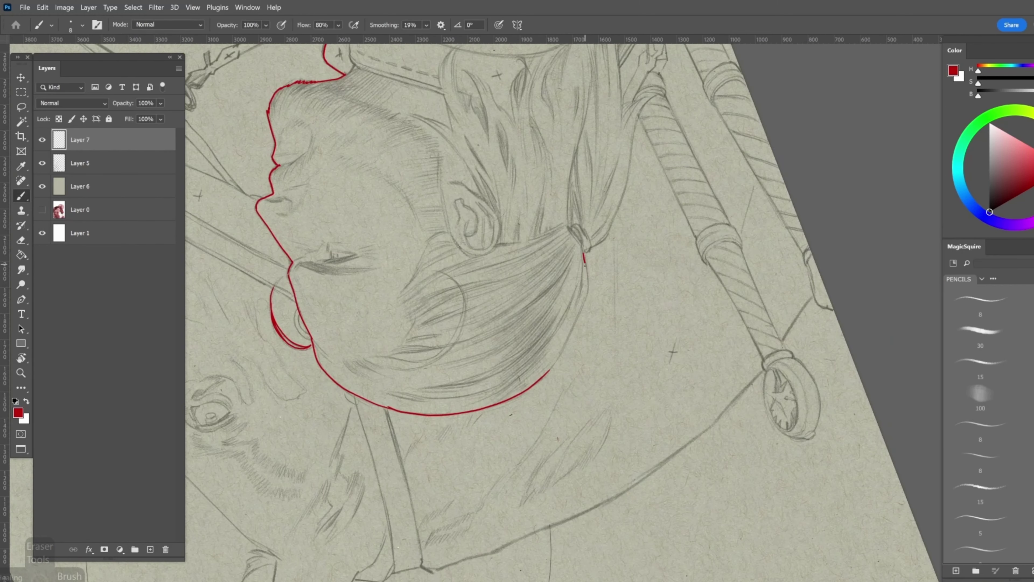
mouse_move(584, 253)
left_mouse_down()
mouse_move(573, 325)
mouse_move(551, 367)
left_mouse_up()
Trace the outer edge of the Witcher's ponytail in red from the hair tie down to the shoulder
left_click_drag(551, 367, 529, 481)
mouse_move(636, 207)
left_mouse_down()
mouse_move(612, 242)
mouse_move(594, 323)
mouse_move(568, 361)
left_mouse_up()
key("r")
mouse_move(568, 361)
left_mouse_down()
mouse_move(554, 323)
mouse_move(530, 408)
mouse_move(455, 275)
left_mouse_up()
mouse_move(456, 275)
left_mouse_down()
mouse_move(481, 395)
mouse_move(474, 416)
mouse_move(509, 387)
left_mouse_up()
Trace the wrapped grip of the nearer sword in red, redrawing the strokes that miss its edge
key("r")
mouse_move(480, 248)
left_mouse_down()
mouse_move(495, 313)
mouse_move(485, 267)
left_mouse_up()
key("ctrl+z")
key("ctrl+z")
left_click_drag(499, 314, 510, 360)
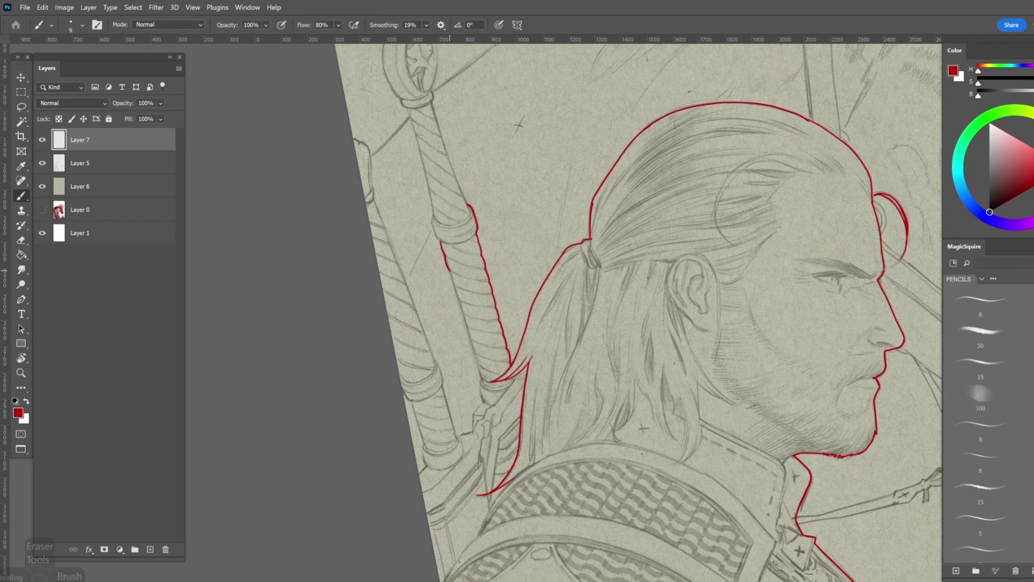
Complete the red outline of the nearer sword's hilt up and around its round pommel
key("r")
left_click_drag(478, 415, 509, 204)
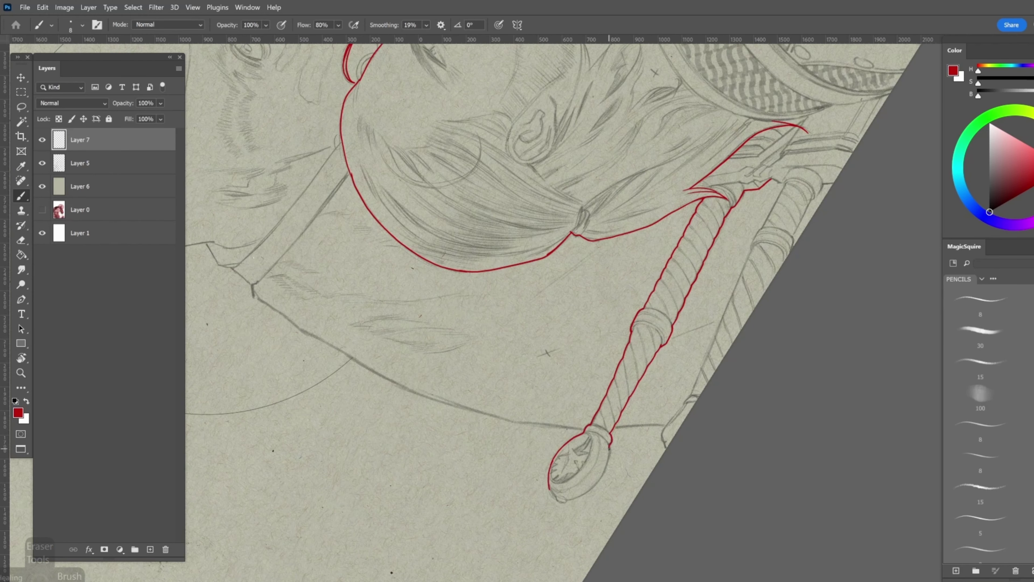
left_click_drag(555, 496, 539, 259)
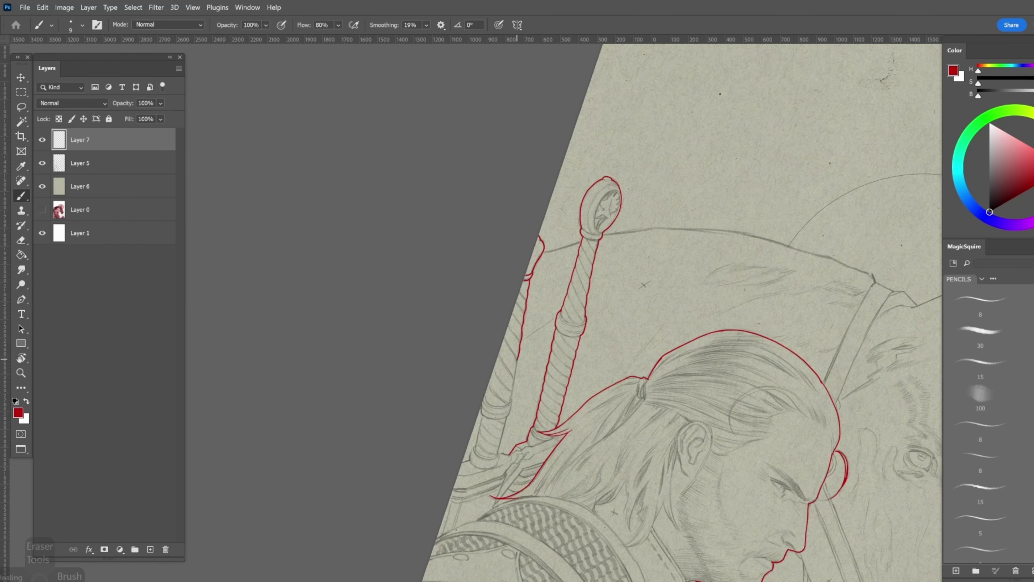
Outline the second sword's hilt in red and fill the Witcher, sword and hand silhouettes with solid red
left_click_drag(511, 402, 386, 319)
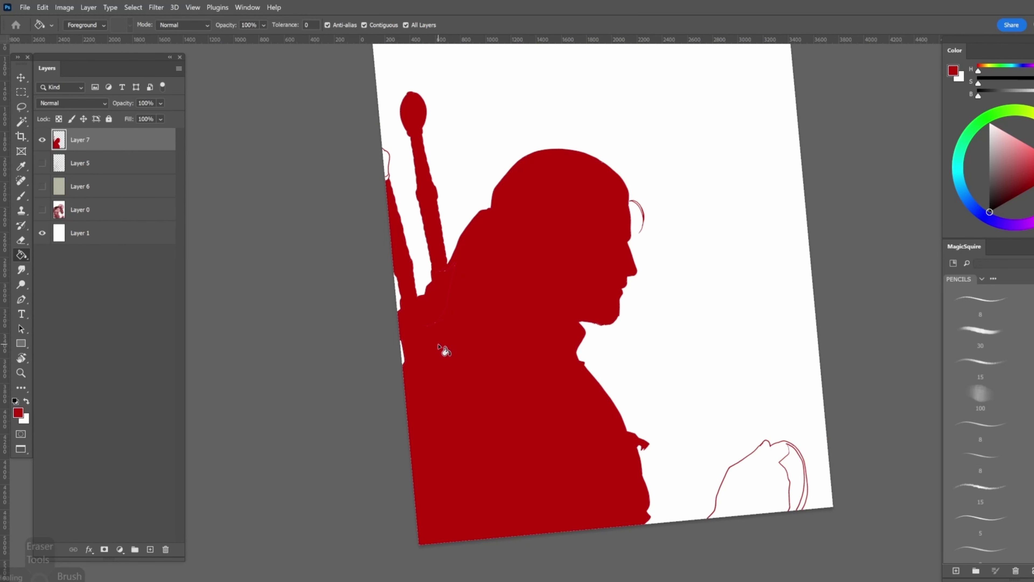
left_click(755, 507)
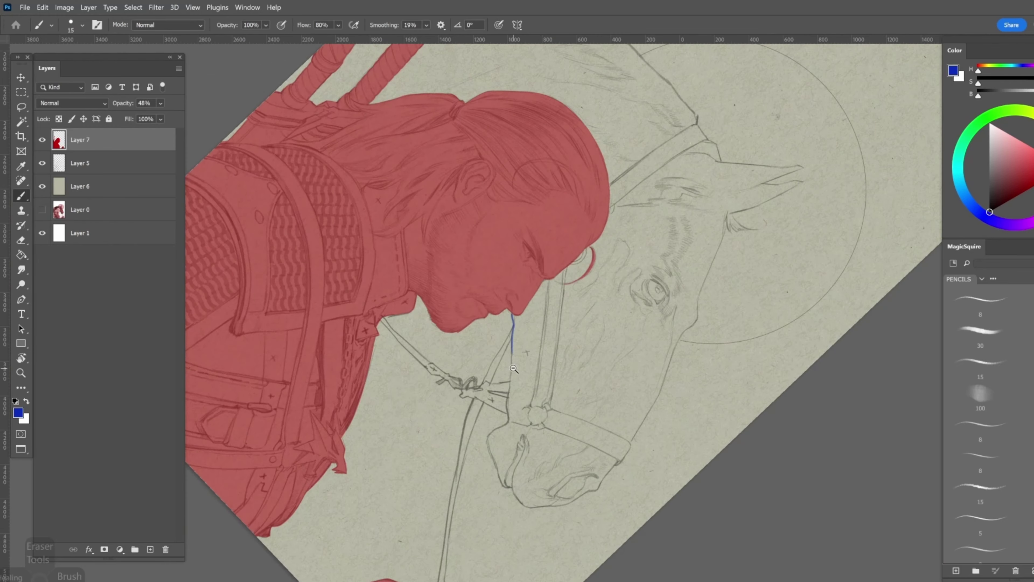
Trace the horse's jaw, chin, muzzle and nose bridge in blue up to the brow
left_click_drag(509, 344, 502, 443)
key("bracketleft")
left_click_drag(462, 338, 461, 391)
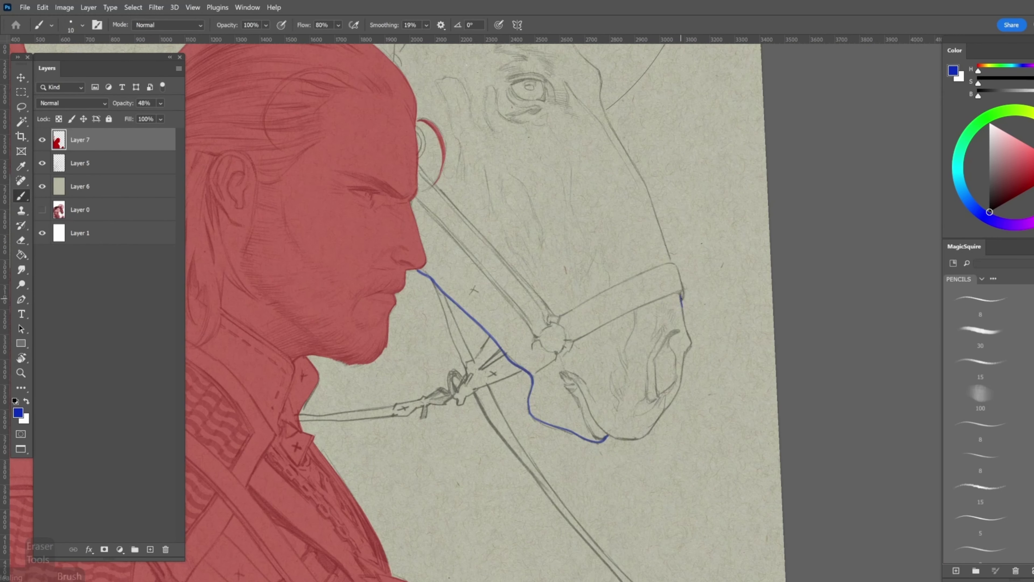
left_click_drag(608, 198, 590, 237)
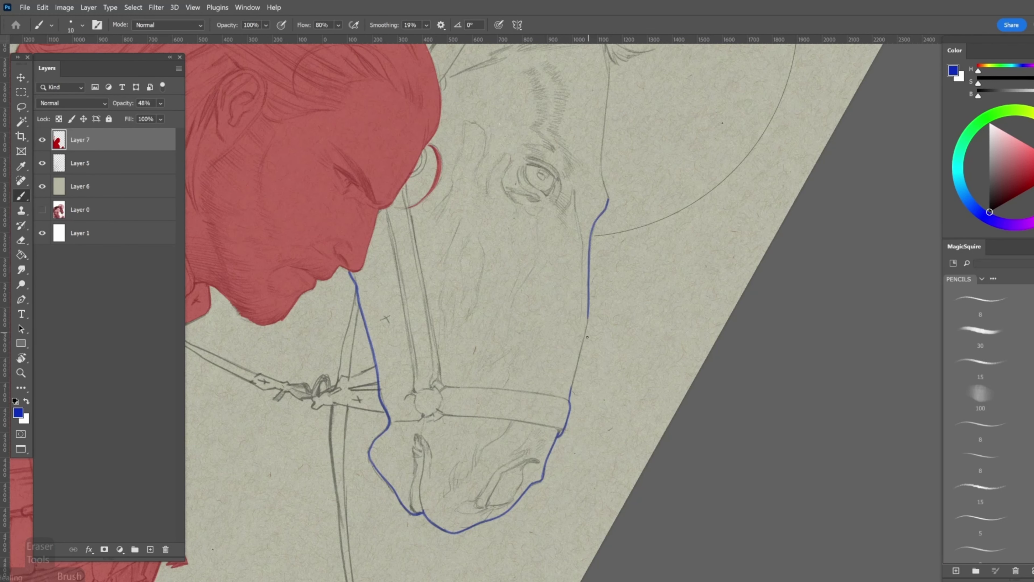
left_click_drag(587, 318, 586, 344)
Trace the horse's forehead, forelock tuft and both ears in blue
left_click_drag(613, 283, 602, 421)
left_click_drag(499, 444, 484, 480)
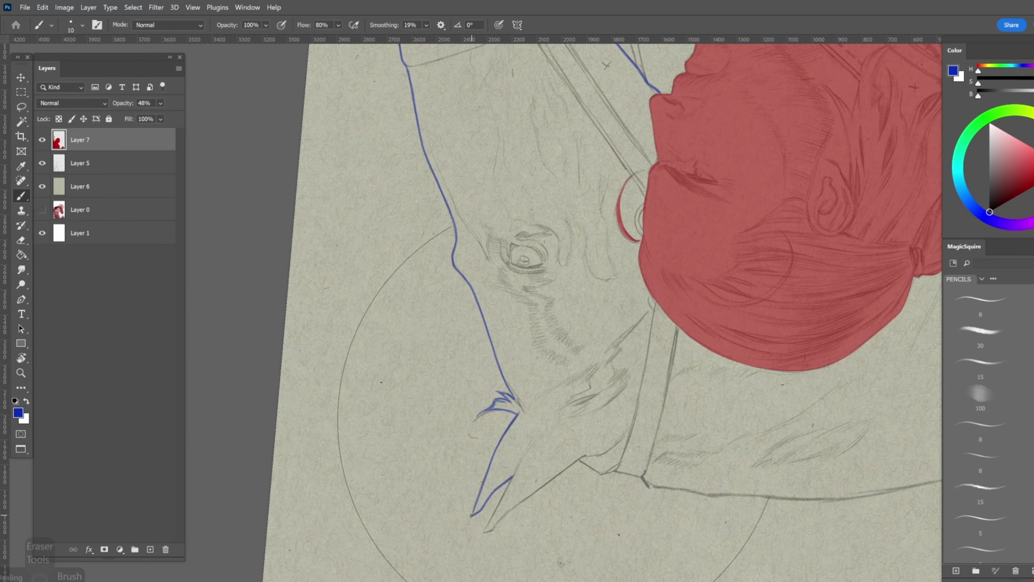
key("]")
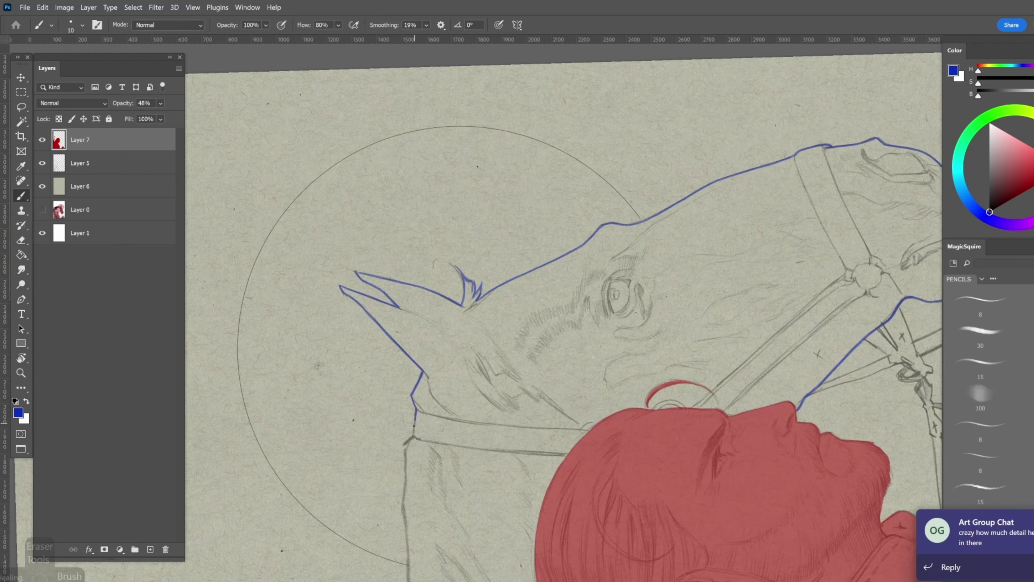
Trace the horse's crest in blue from the bridle to the swords and fill the horse silhouette with blue
key("bracketright")
scroll(414, 425, "down", 10)
left_click_drag(408, 276, 450, 414)
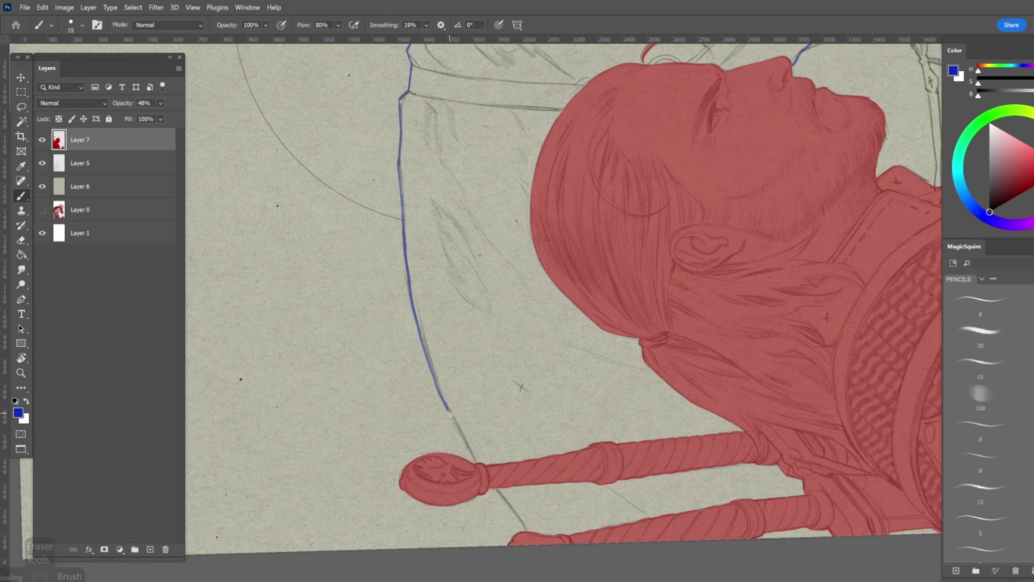
left_click(77, 187)
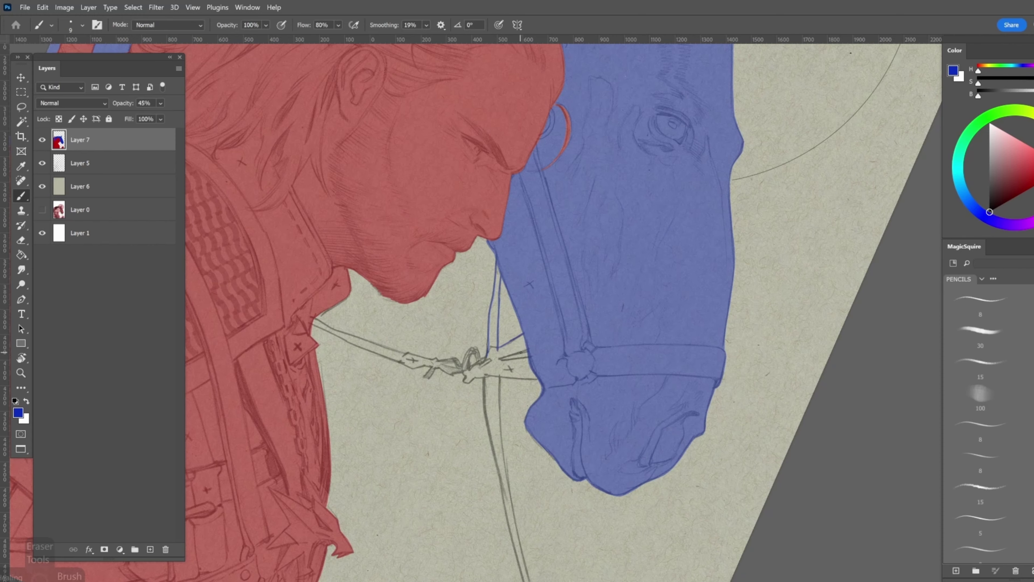
Trace the bridle straps, the rein knot and the long rein to the hand in blue
mouse_move(521, 352)
left_mouse_down()
mouse_move(519, 244)
mouse_move(510, 292)
left_mouse_up()
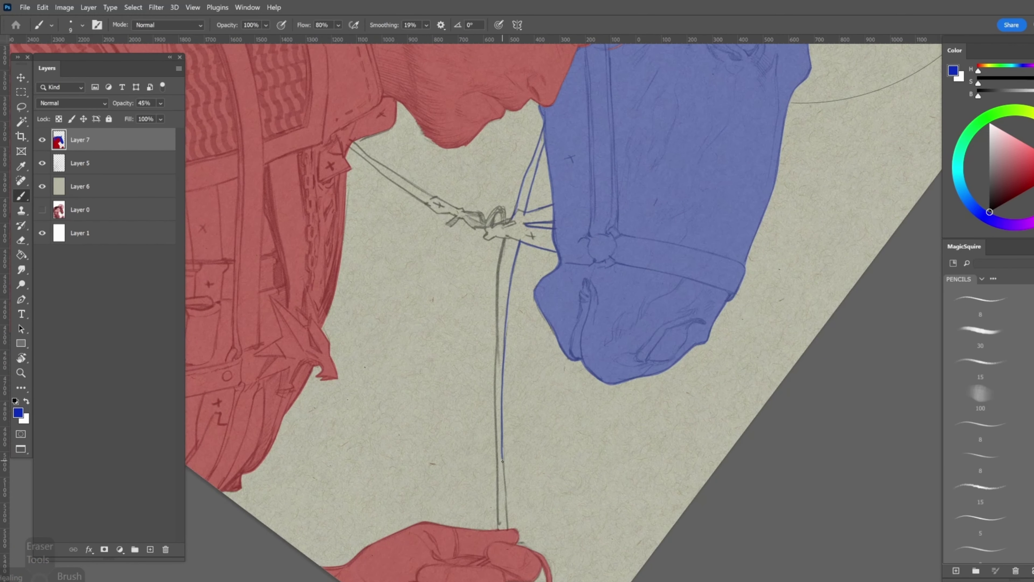
left_click_drag(497, 449, 498, 501)
mouse_move(554, 334)
left_mouse_down()
mouse_move(526, 312)
mouse_move(437, 362)
left_mouse_up()
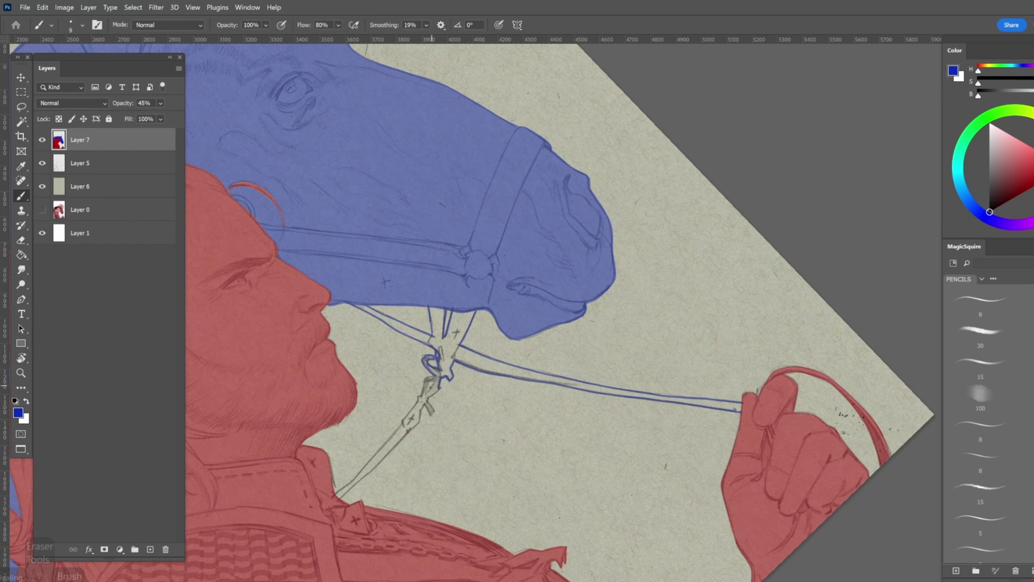
key("r")
left_click_drag(420, 409, 493, 341)
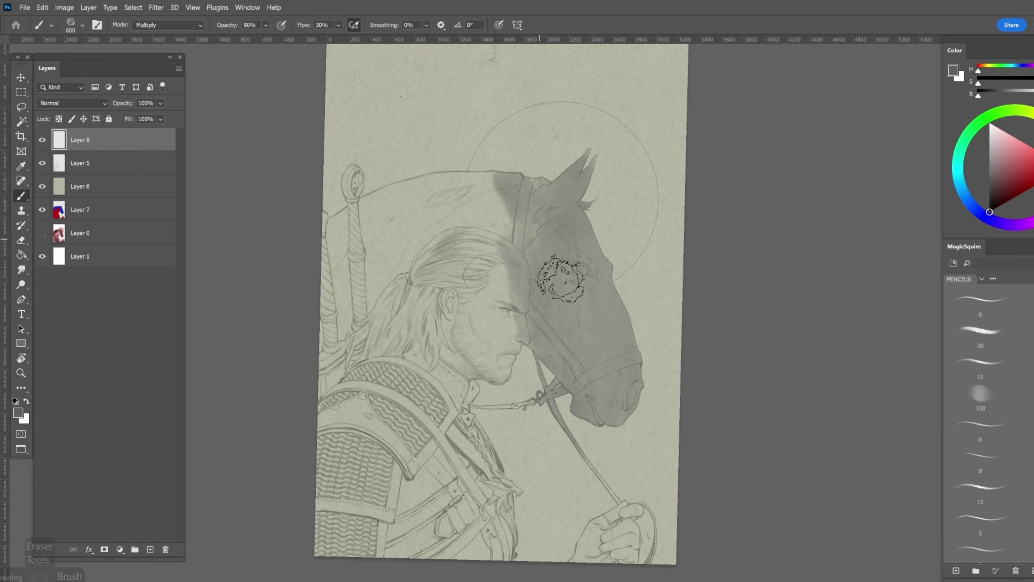
Brush a flat grey tone over the horse and the Witcher on a new layer with a large Multiply brush
mouse_move(560, 279)
left_mouse_down()
mouse_move(411, 301)
mouse_move(311, 300)
mouse_move(346, 428)
mouse_move(645, 560)
left_mouse_up()
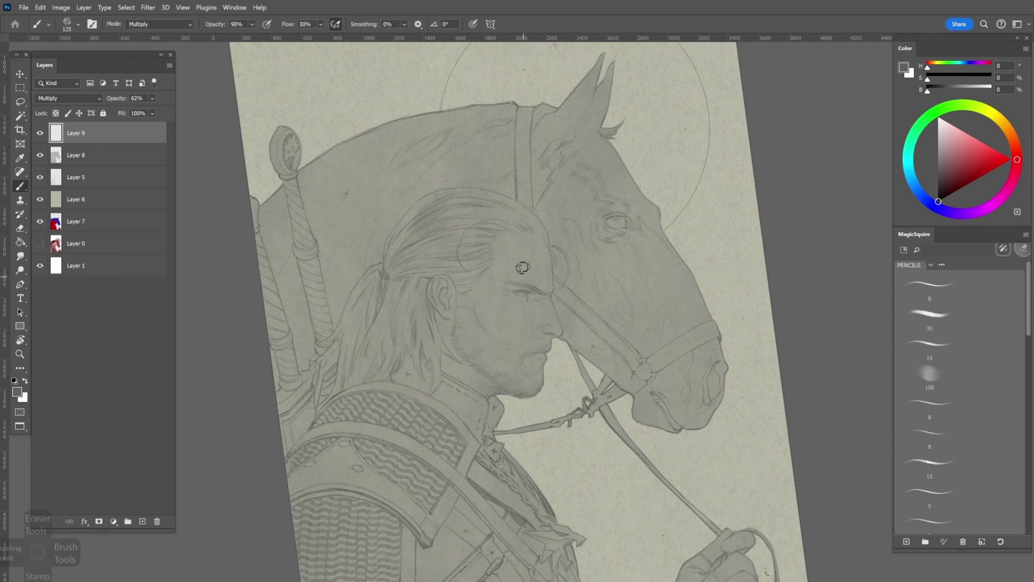
Shade the Witcher's face, hair, neck and collar darker on a Multiply layer at 62% opacity
mouse_move(522, 267)
left_mouse_down()
mouse_move(518, 228)
mouse_move(433, 199)
mouse_move(466, 223)
mouse_move(419, 263)
mouse_move(462, 248)
mouse_move(522, 291)
mouse_move(511, 280)
mouse_move(495, 291)
mouse_move(512, 312)
mouse_move(472, 308)
mouse_move(496, 313)
mouse_move(452, 275)
mouse_move(460, 324)
mouse_move(404, 303)
mouse_move(369, 344)
mouse_move(390, 314)
mouse_move(428, 304)
mouse_move(452, 373)
mouse_move(425, 386)
mouse_move(494, 408)
mouse_move(469, 376)
mouse_move(497, 357)
mouse_move(507, 378)
mouse_move(523, 363)
mouse_move(513, 388)
mouse_move(464, 411)
mouse_move(413, 369)
mouse_move(450, 344)
mouse_move(480, 289)
mouse_move(514, 311)
mouse_move(504, 327)
mouse_move(523, 338)
left_mouse_up()
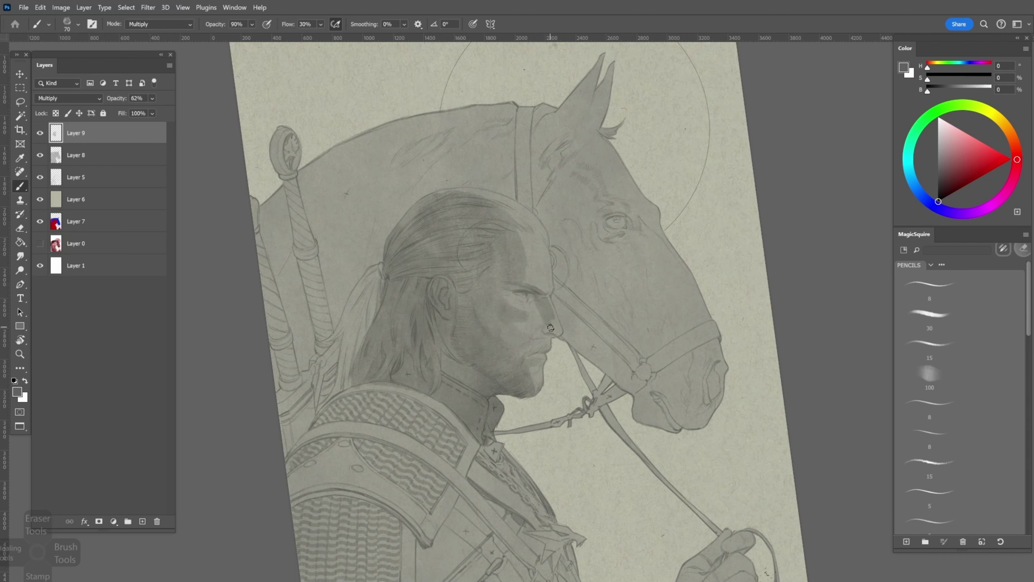
mouse_move(537, 340)
left_mouse_down()
mouse_move(318, 340)
mouse_move(303, 407)
mouse_move(322, 453)
left_mouse_up()
key("bracketright")
key("bracketright")
key("bracketright")
key("ctrl+z")
Darken the Witcher's ponytail and cheek with broad grey strokes from a larger brush
key("bracketright")
key("bracketright")
key("bracketright")
mouse_move(313, 326)
left_mouse_down()
mouse_move(281, 369)
mouse_move(396, 260)
mouse_move(485, 315)
mouse_move(464, 314)
mouse_move(455, 265)
mouse_move(431, 232)
mouse_move(370, 243)
mouse_move(403, 225)
mouse_move(345, 347)
mouse_move(297, 289)
mouse_move(411, 371)
mouse_move(536, 300)
mouse_move(480, 324)
left_mouse_up()
key("bracketleft")
key("r")
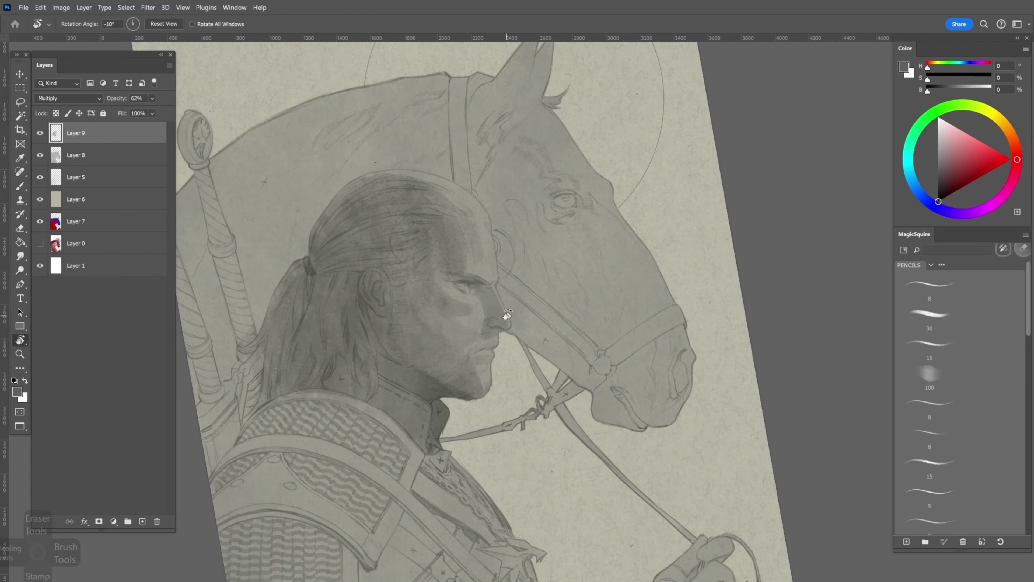
Switch to the Eraser and pick a preset tip for lightening the Witcher's face shading
key("bracketleft")
key("bracketleft")
key("bracketleft")
key("bracketleft")
key("ctrl+minus")
key("r")
left_click_drag(342, 238, 545, 326)
key("e")
right_click(537, 344)
double_click(537, 347)
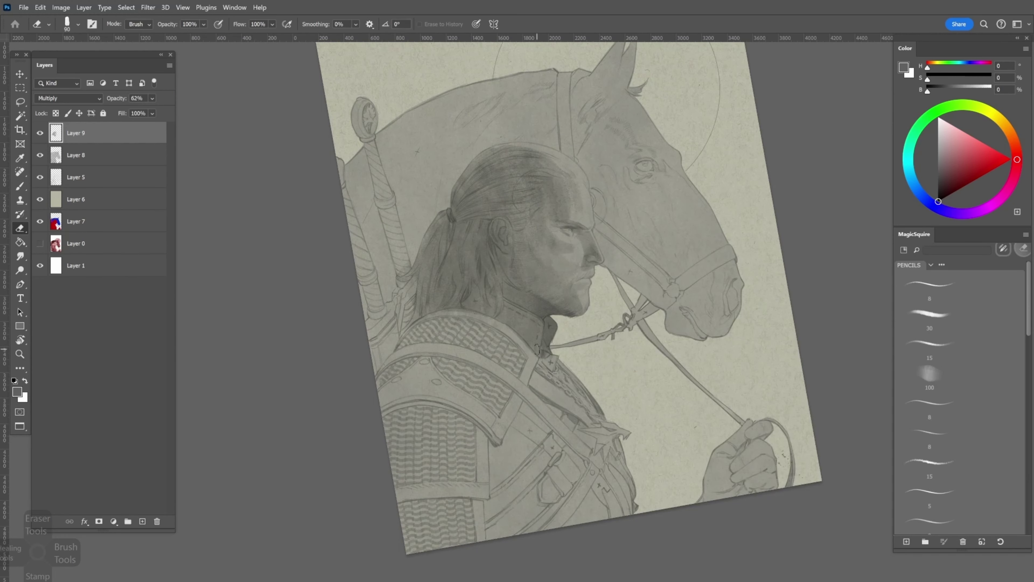
Brush darker grey shading over the Witcher's hair, ponytail and neck on the Multiply layer, undoing a stray stroke
key("b")
scroll(397, 305, "up", 5)
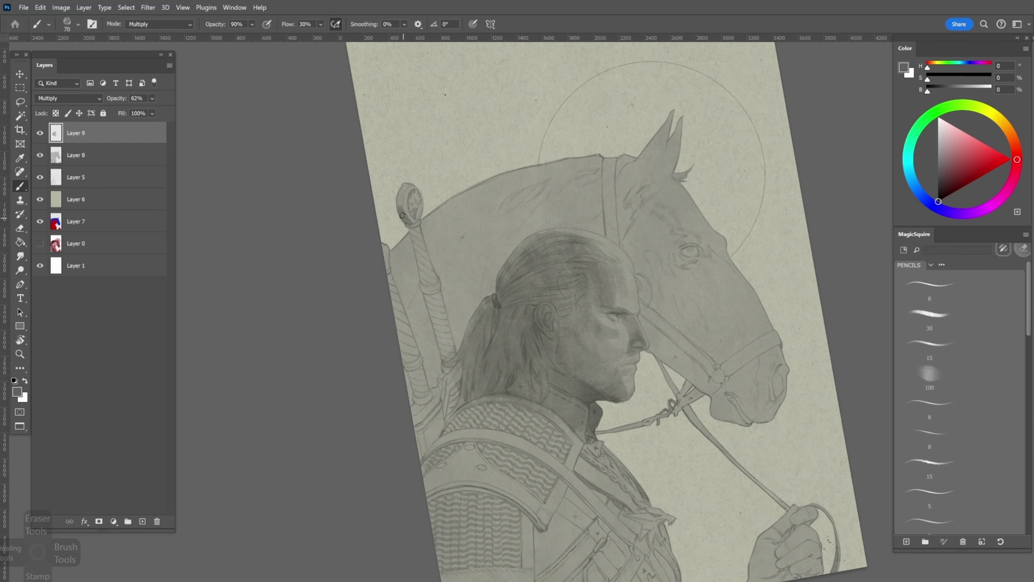
mouse_move(411, 228)
left_mouse_down()
mouse_move(451, 380)
mouse_move(446, 417)
mouse_move(425, 414)
mouse_move(430, 402)
mouse_move(411, 382)
mouse_move(413, 399)
mouse_move(398, 357)
mouse_move(460, 211)
left_mouse_up()
key("r")
scroll(448, 244, "down", 3)
scroll(459, 211, "up", 3)
key("b")
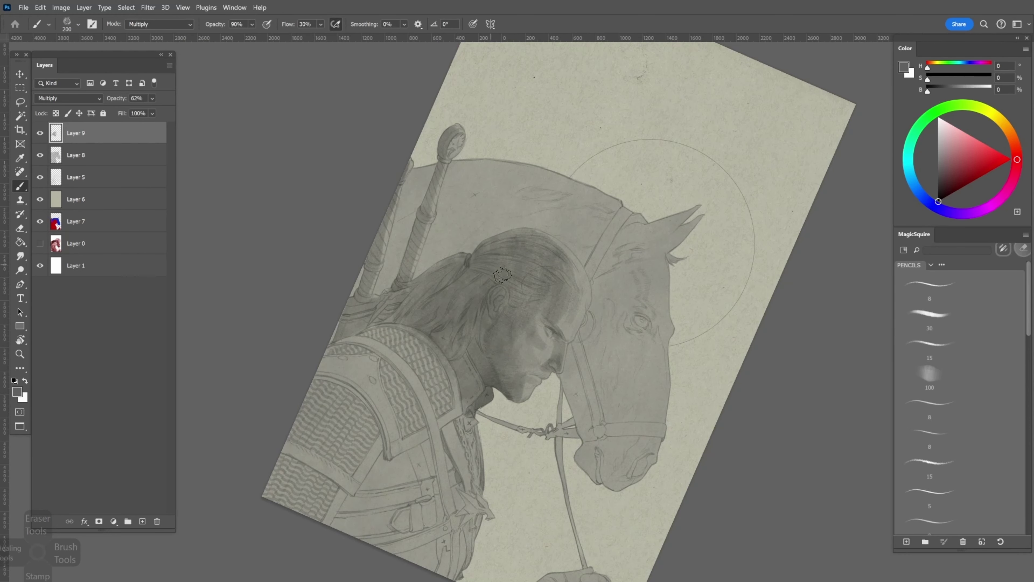
mouse_move(541, 314)
left_mouse_down()
mouse_move(536, 257)
mouse_move(490, 272)
mouse_move(520, 264)
mouse_move(526, 228)
mouse_move(527, 300)
mouse_move(460, 293)
left_mouse_up()
key("ctrl+z")
scroll(328, 280, "down", 2)
key("r")
left_click_drag(328, 281, 343, 378)
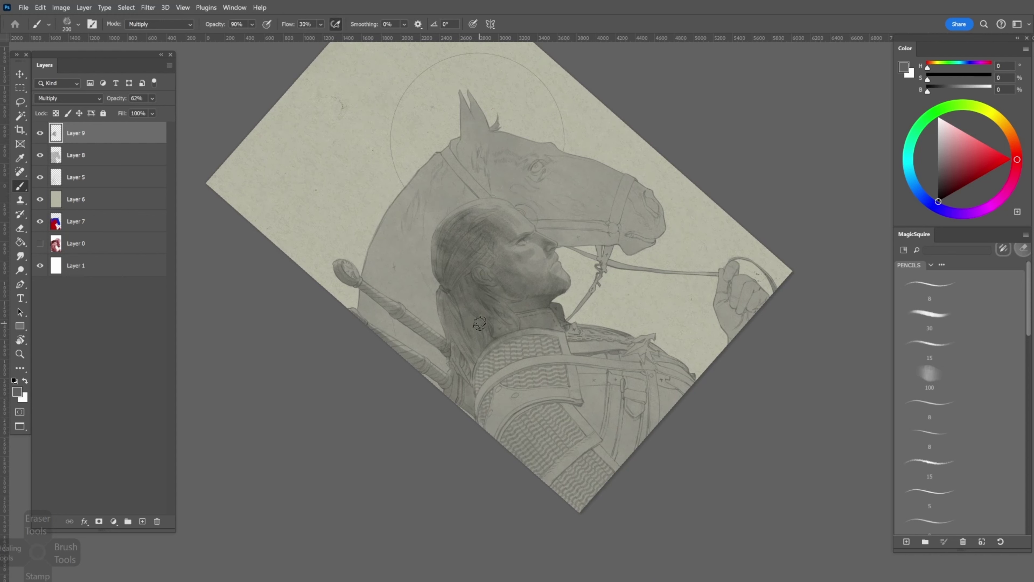
Paint a dark shadow beneath the Witcher's shoulder plate and darken the mail patches around it
mouse_move(532, 326)
left_mouse_down()
mouse_move(477, 376)
mouse_move(474, 438)
left_mouse_up()
key("bracketleft")
key("bracketleft")
key("bracketleft")
key("bracketleft")
key("bracketleft")
mouse_move(542, 395)
left_mouse_down()
mouse_move(572, 402)
mouse_move(496, 439)
mouse_move(611, 265)
mouse_move(635, 309)
left_mouse_up()
key("r")
key("bracketright")
key("bracketright")
key("bracketright")
key("bracketright")
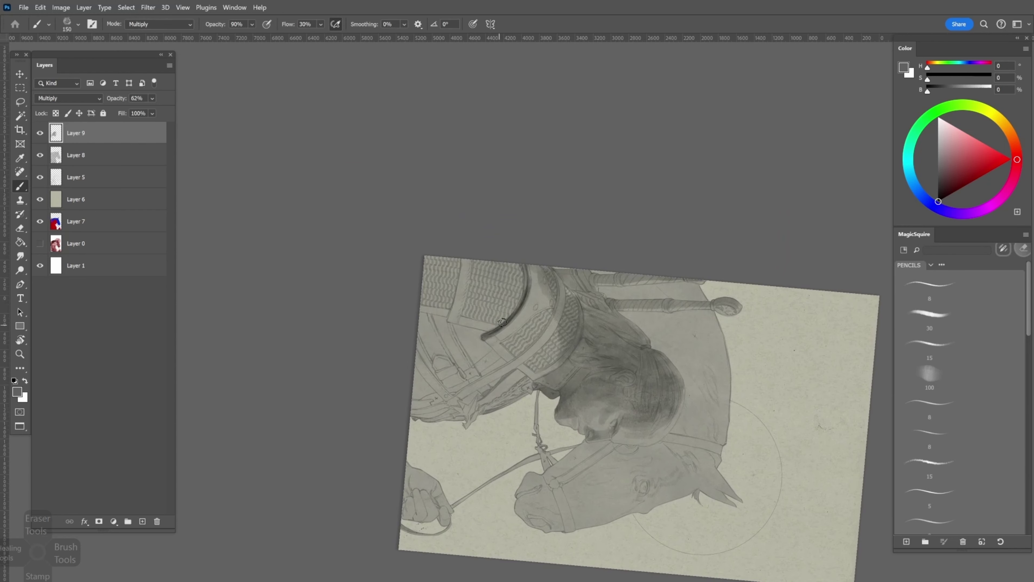
mouse_move(524, 267)
left_mouse_down()
mouse_move(491, 331)
mouse_move(485, 273)
left_mouse_up()
key("r")
key("bracketright")
key("bracketright")
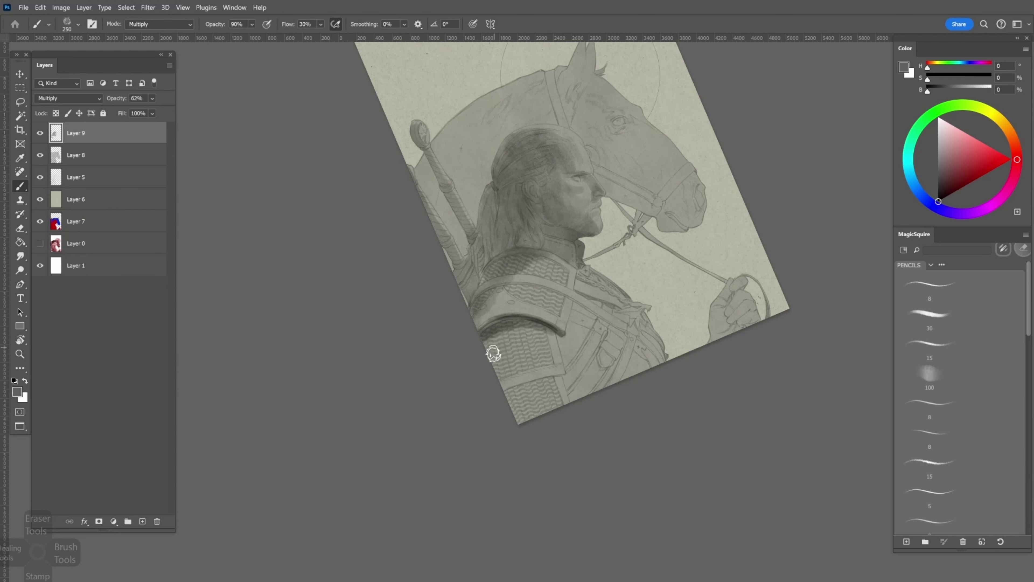
Shade the mail sleeve in grey, darkening its outer side and the area below each armour band
mouse_move(492, 351)
left_mouse_down()
mouse_move(512, 357)
mouse_move(509, 393)
left_mouse_up()
key("bracketleft")
key("bracketleft")
key("bracketleft")
key("bracketleft")
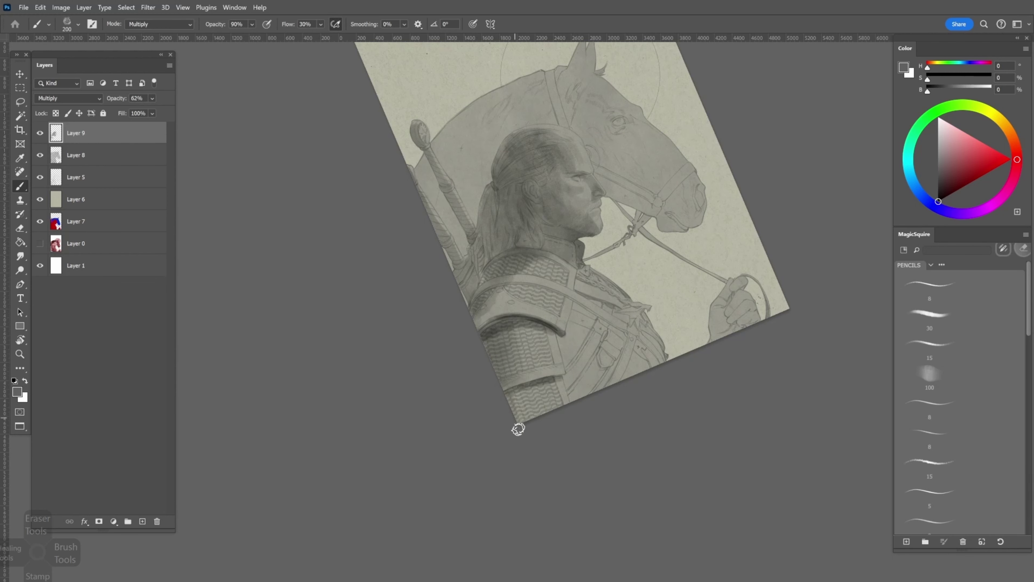
key("ctrl+minus")
key("r")
left_click_drag(430, 333, 653, 409)
key("ctrl+plus")
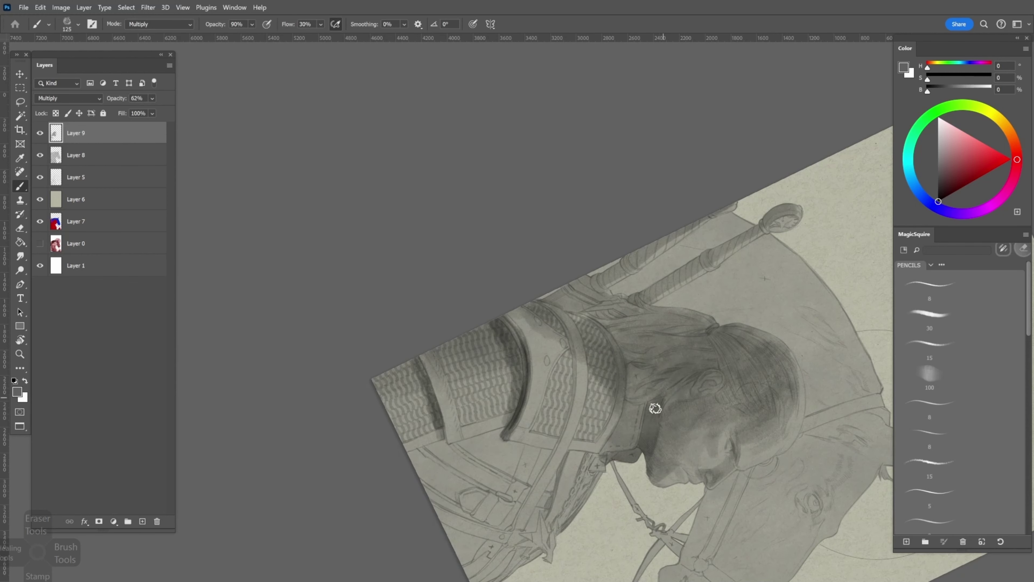
Darken the Witcher's torso armour and chest straps with broad grey strokes from a much larger brush
key("r")
key("ctrl+minus")
mouse_move(715, 361)
left_mouse_down()
mouse_move(501, 353)
mouse_move(635, 358)
mouse_move(615, 407)
mouse_move(604, 403)
mouse_move(651, 346)
mouse_move(623, 334)
mouse_move(600, 403)
mouse_move(620, 368)
mouse_move(635, 415)
mouse_move(549, 344)
mouse_move(474, 184)
mouse_move(575, 347)
left_mouse_up()
key("bracketright")
key("bracketright")
key("bracketright")
key("bracketright")
key("bracketright")
key("bracketright")
key("bracketright")
key("bracketright")
key("bracketright")
key("bracketright")
key("bracketright")
key("bracketright")
key("bracketright")
key("r")
key("ctrl+minus")
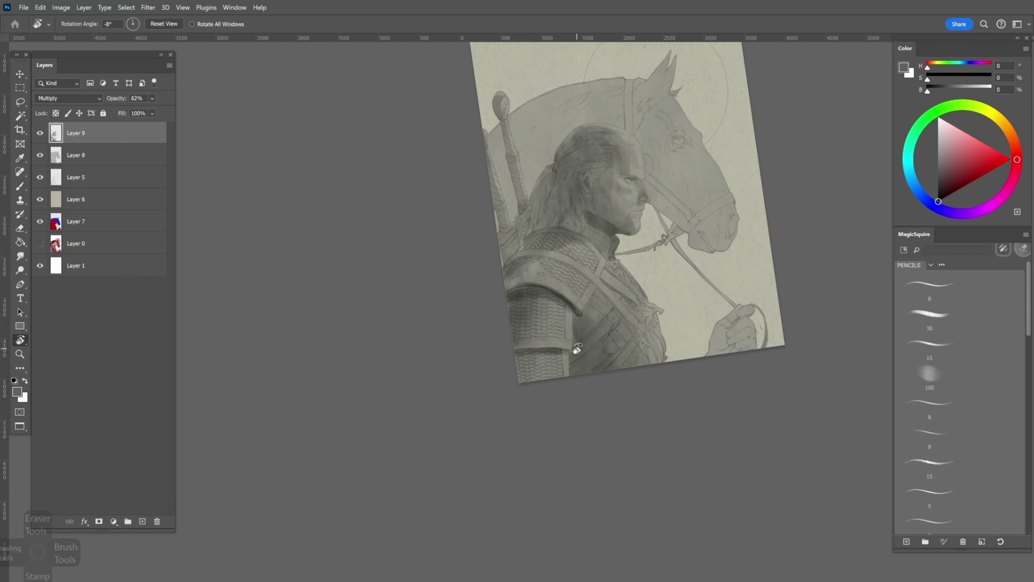
Shade the hand holding the rein, covering it in grey and darkening between the fingers with a smaller brush
key("bracketleft")
key("bracketleft")
key("bracketleft")
key("bracketleft")
key("bracketleft")
key("bracketleft")
key("bracketleft")
key("bracketleft")
key("bracketleft")
key("bracketleft")
key("bracketleft")
key("bracketleft")
key("bracketleft")
key("bracketleft")
key("ctrl+plus")
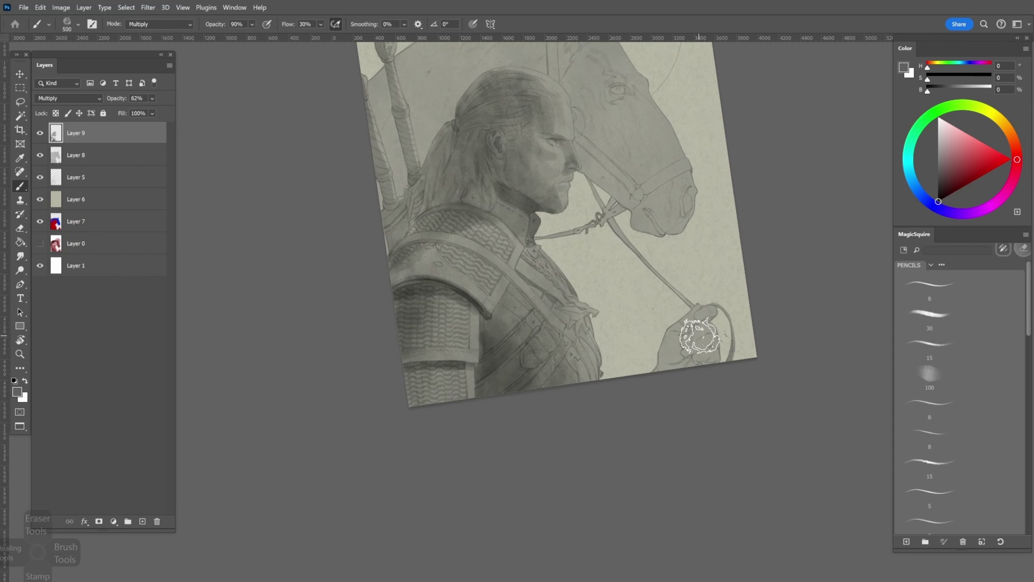
mouse_move(692, 334)
left_mouse_down()
mouse_move(684, 367)
mouse_move(669, 367)
mouse_move(677, 326)
mouse_move(683, 346)
mouse_move(704, 362)
left_mouse_up()
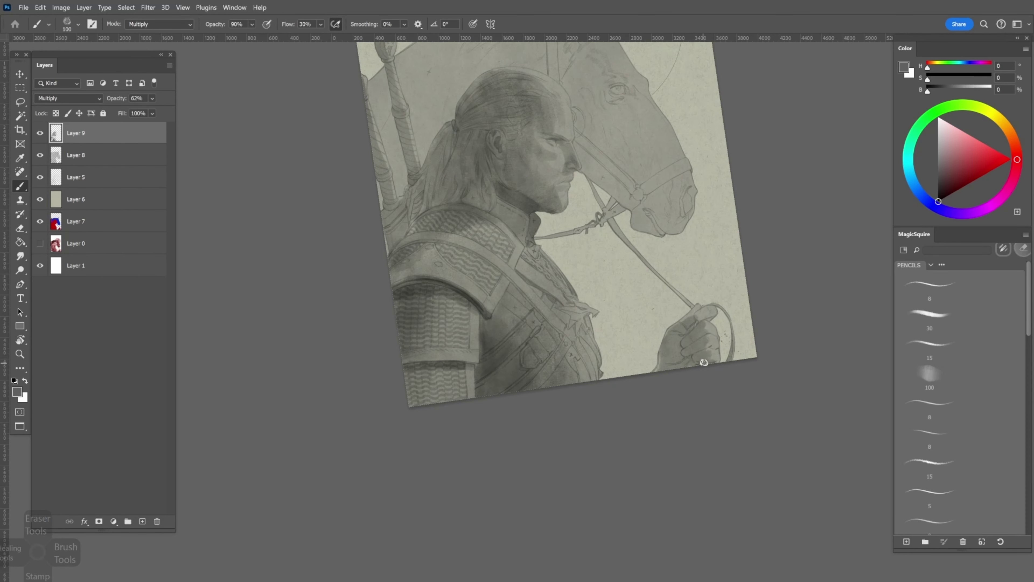
mouse_move(704, 314)
left_mouse_down()
mouse_move(673, 361)
mouse_move(683, 335)
left_mouse_up()
key("bracketright")
key("bracketright")
key("bracketright")
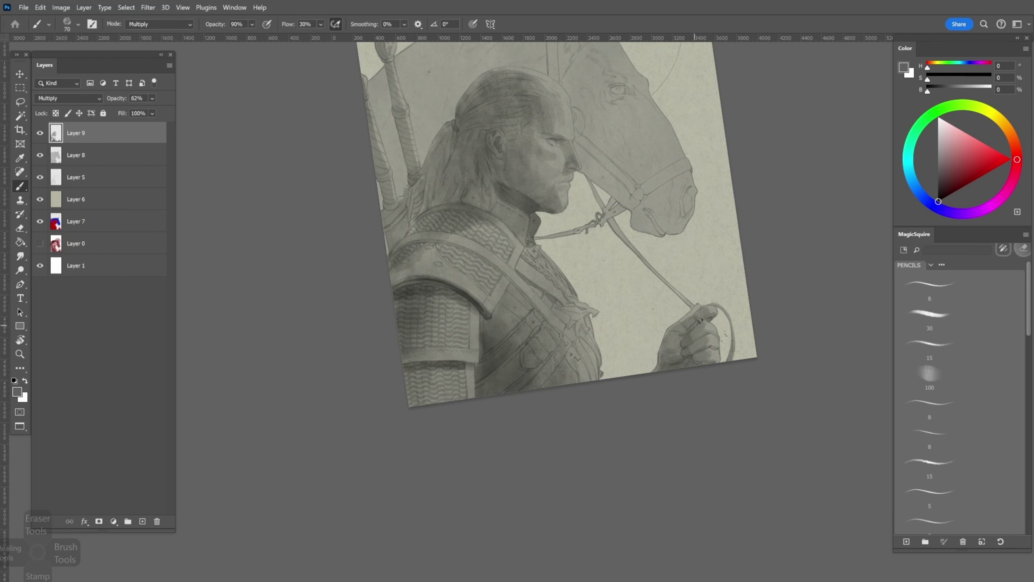
Refine the shading around the Witcher's nose and mouth with a small brush
mouse_move(692, 313)
left_mouse_down()
mouse_move(590, 366)
mouse_move(484, 292)
left_mouse_up()
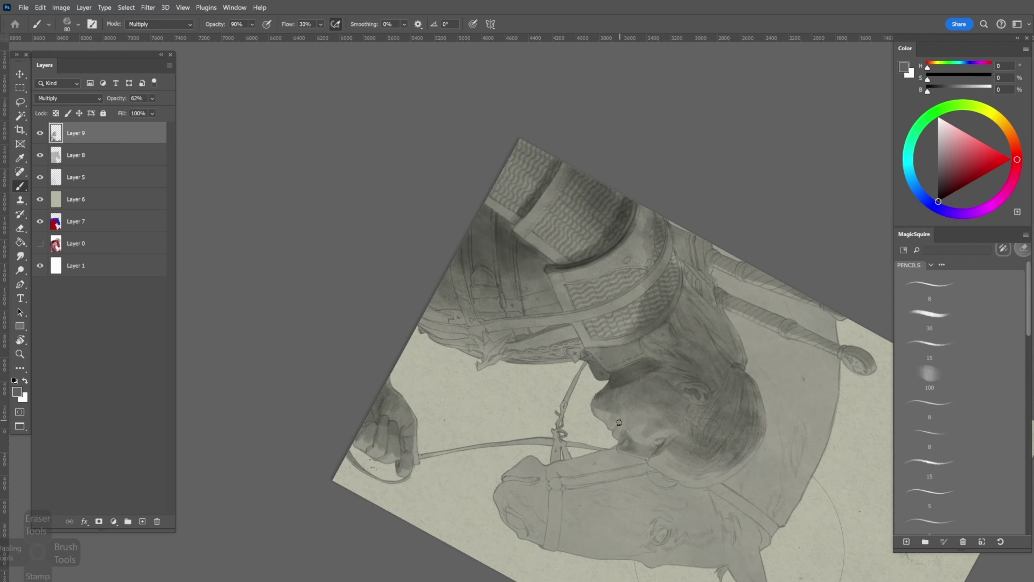
key("bracketleft")
key("bracketleft")
key("bracketleft")
key("r")
left_click_drag(613, 411, 452, 299)
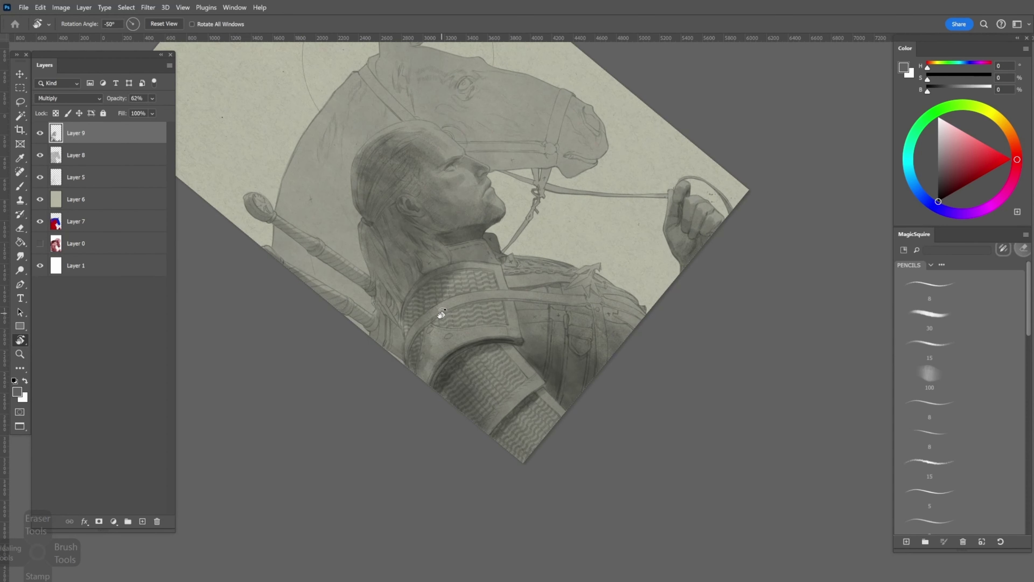
Deepen the shadows on the mail sleeve and around the Witcher's eye with grey brush strokes
key("b")
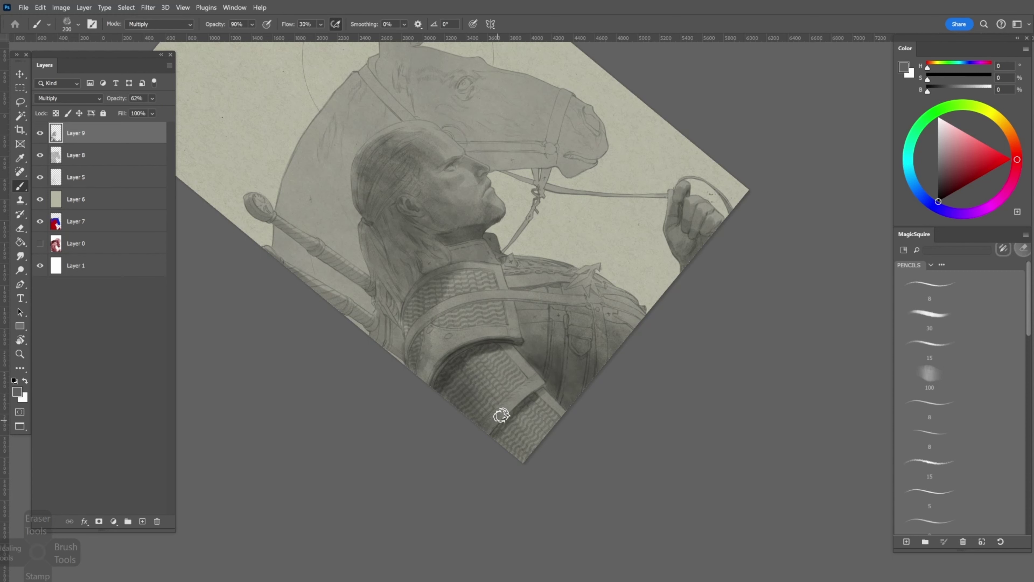
key("bracketleft")
key("bracketleft")
key("bracketleft")
mouse_move(537, 444)
left_mouse_down()
mouse_move(506, 461)
mouse_move(397, 461)
left_mouse_up()
key("e")
key("b")
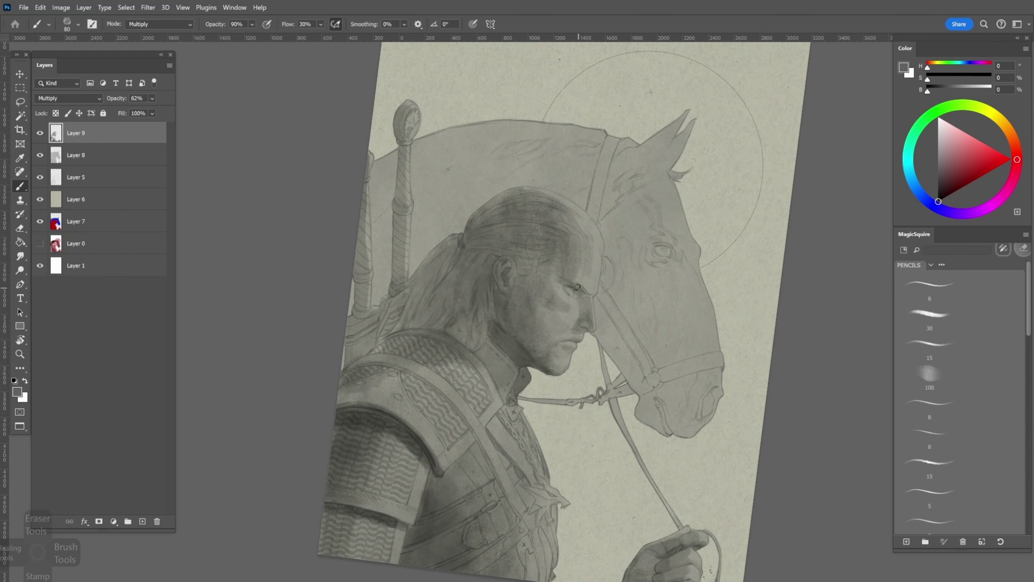
Apply a Gaussian Blur with a 4.3 pixel radius to the shading on Layer 9
left_click_drag(529, 178, 381, 261)
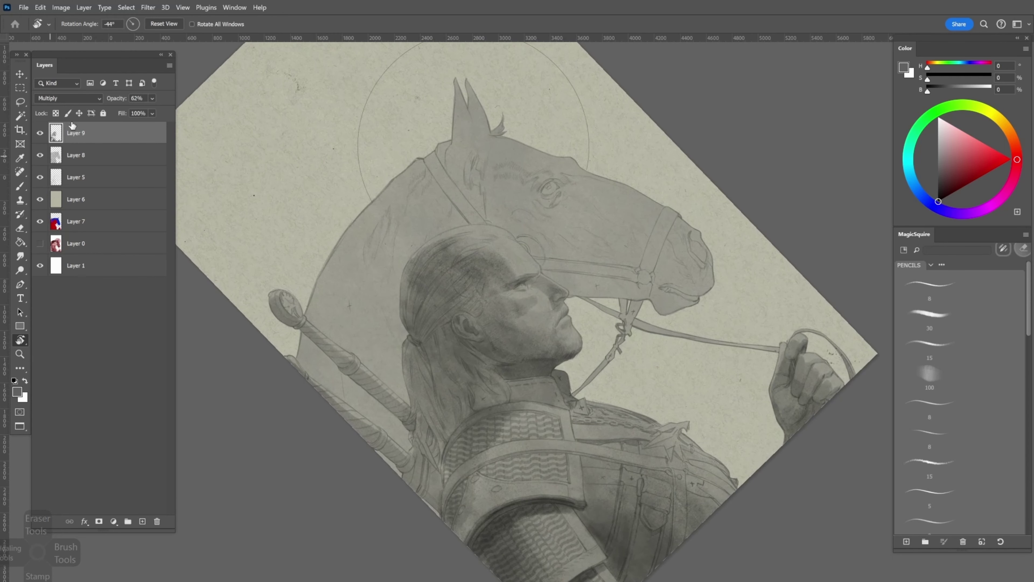
left_click(148, 8)
left_click(309, 171)
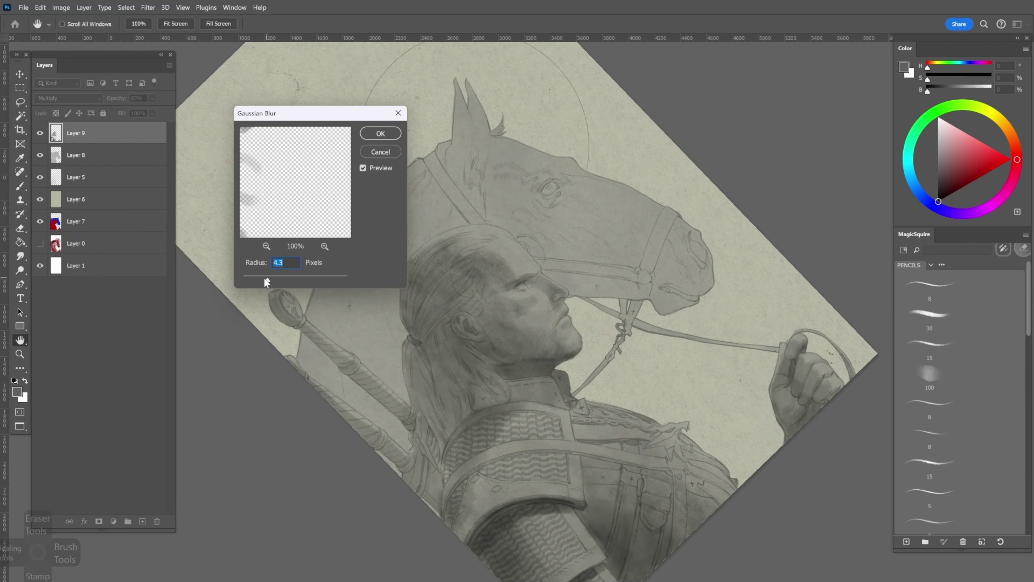
key("Return")
Pick a preset tip for the Smudge tool at 16% strength and soften the Witcher's face shading
key("r")
mouse_move(611, 285)
left_mouse_down()
mouse_move(653, 215)
mouse_move(640, 362)
left_mouse_up()
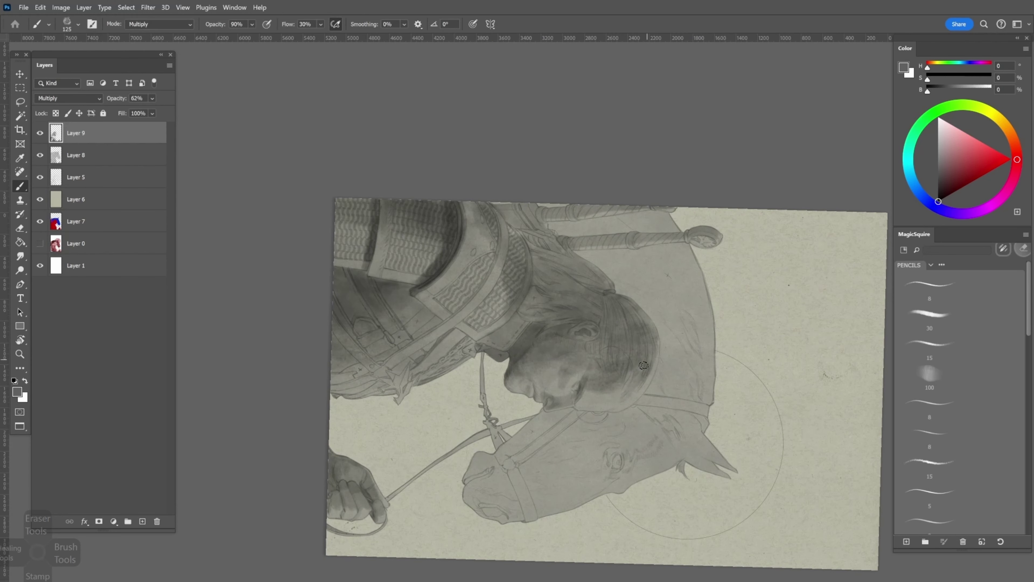
key("shift+r")
right_click(547, 282)
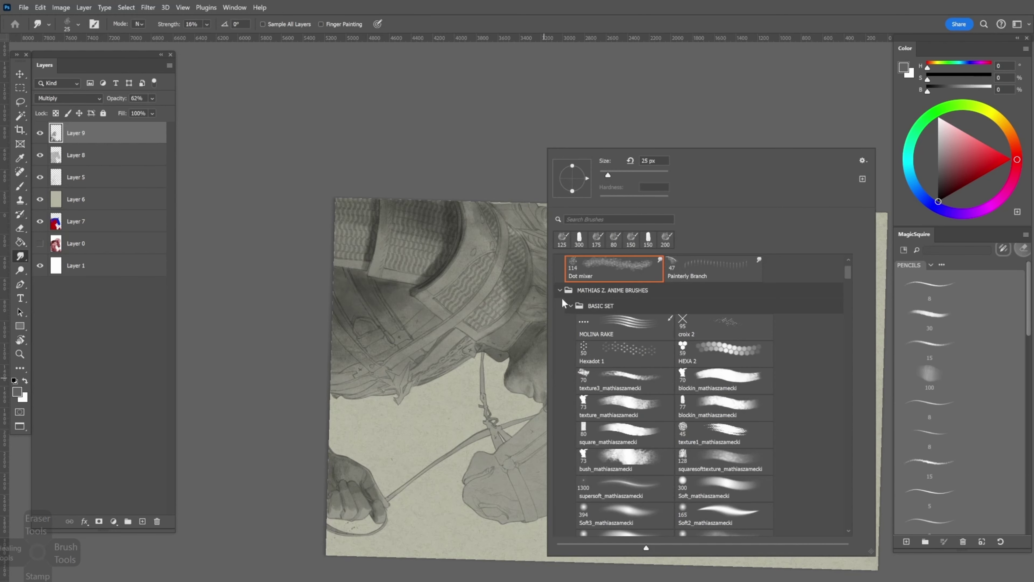
scroll(848, 273, "down", 3)
double_click(693, 444)
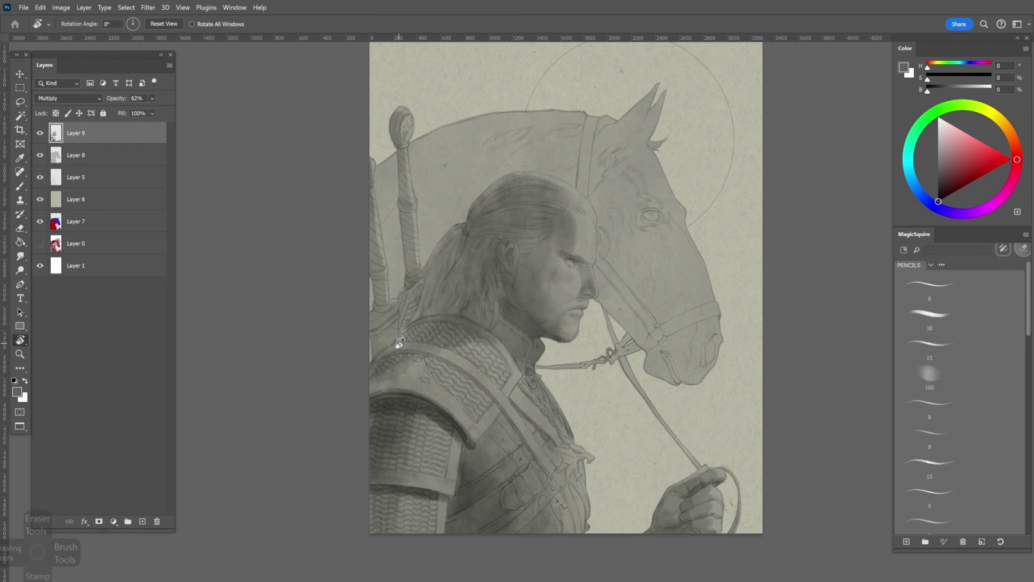
Darken the Witcher's chest armour and sleeve further with a larger grey brush
key("bracketright")
key("bracketright")
key("bracketright")
key("bracketright")
key("bracketright")
key("bracketright")
mouse_move(437, 338)
left_mouse_down()
mouse_move(377, 369)
mouse_move(410, 377)
mouse_move(419, 364)
mouse_move(387, 381)
mouse_move(434, 365)
mouse_move(485, 414)
mouse_move(489, 384)
mouse_move(558, 487)
left_mouse_up()
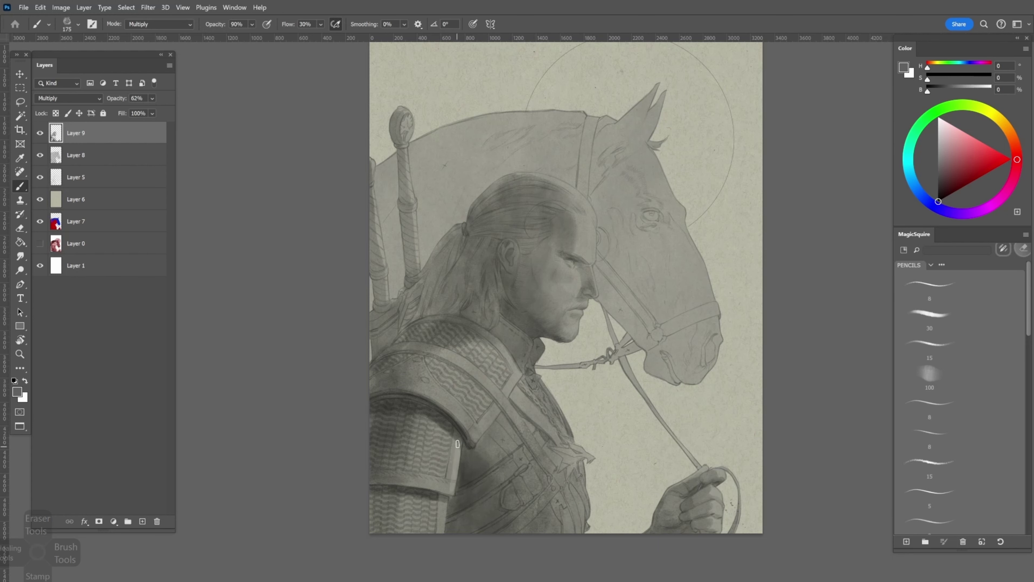
key("ctrl+minus")
key("bracketright")
key("bracketright")
key("bracketright")
key("bracketright")
Darken the reins, the rein knot and the underside of the horse's jaw with a smaller brush
key("bracketleft")
key("bracketleft")
key("bracketleft")
key("bracketleft")
key("bracketleft")
key("bracketleft")
key("bracketleft")
key("bracketleft")
key("bracketleft")
key("ctrl+plus")
mouse_move(450, 370)
left_mouse_down()
mouse_move(553, 295)
mouse_move(542, 346)
mouse_move(480, 317)
mouse_move(431, 310)
mouse_move(473, 346)
mouse_move(413, 493)
left_mouse_up()
key("bracketright")
key("bracketright")
mouse_move(354, 321)
left_mouse_down()
mouse_move(488, 357)
mouse_move(485, 335)
mouse_move(493, 338)
mouse_move(524, 403)
mouse_move(505, 332)
mouse_move(491, 324)
mouse_move(545, 400)
mouse_move(528, 404)
mouse_move(537, 413)
mouse_move(525, 396)
mouse_move(546, 409)
mouse_move(531, 422)
mouse_move(549, 452)
mouse_move(531, 423)
left_mouse_up()
key("bracketright")
key("bracketleft")
key("bracketleft")
key("bracketleft")
key("bracketright")
key("bracketleft")
key("bracketright")
key("bracketright")
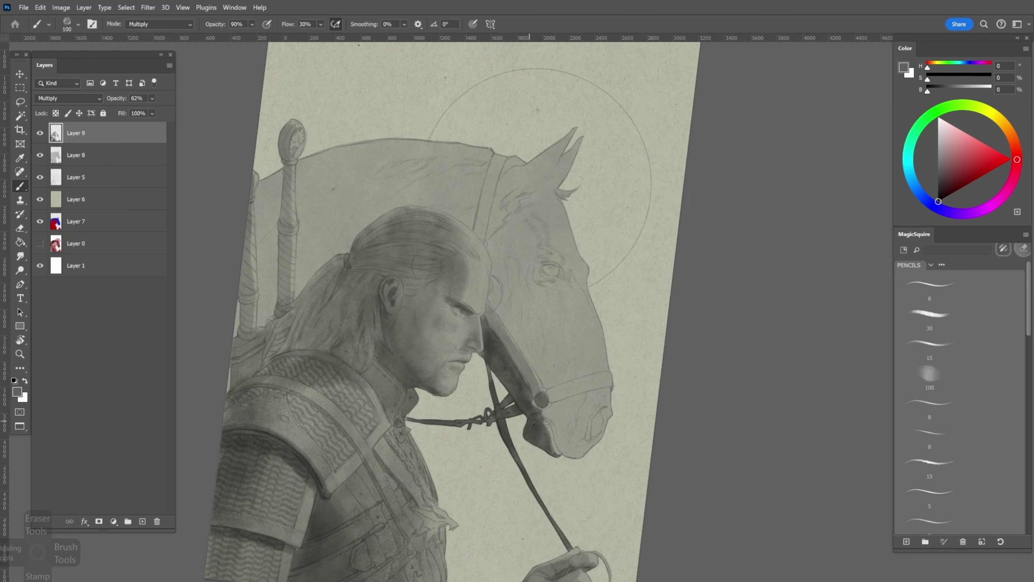
Shade the horse's cheek and the side of its nose with dark grey strokes along the facial muscles
mouse_move(514, 301)
left_mouse_down()
mouse_move(521, 310)
mouse_move(498, 287)
mouse_move(514, 342)
mouse_move(545, 383)
mouse_move(500, 280)
mouse_move(509, 320)
left_mouse_up()
key("bracketright")
key("bracketright")
key("bracketright")
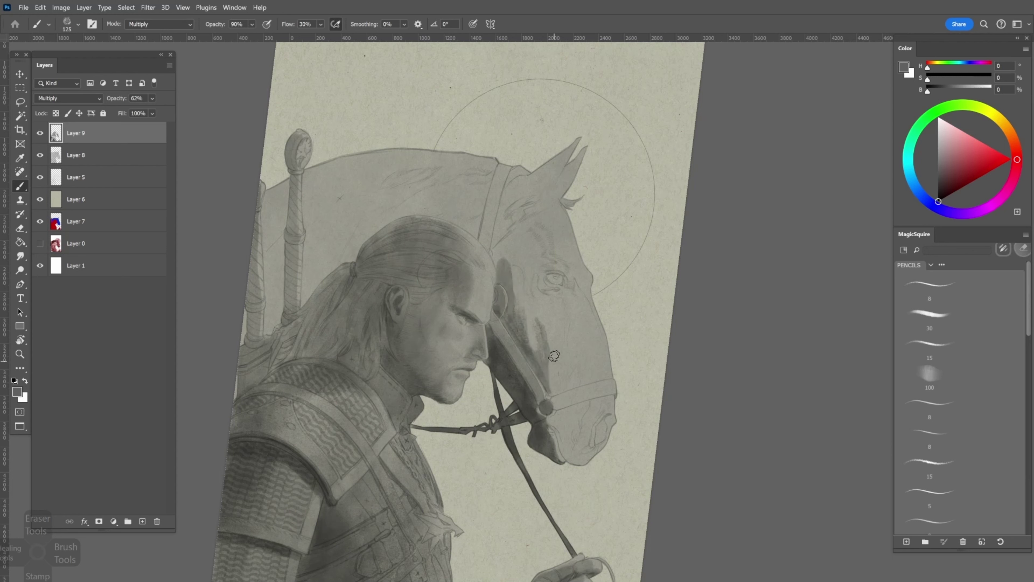
key("bracketright")
key("r")
mouse_move(573, 381)
left_mouse_down()
mouse_move(467, 308)
mouse_move(481, 254)
mouse_move(462, 245)
left_mouse_up()
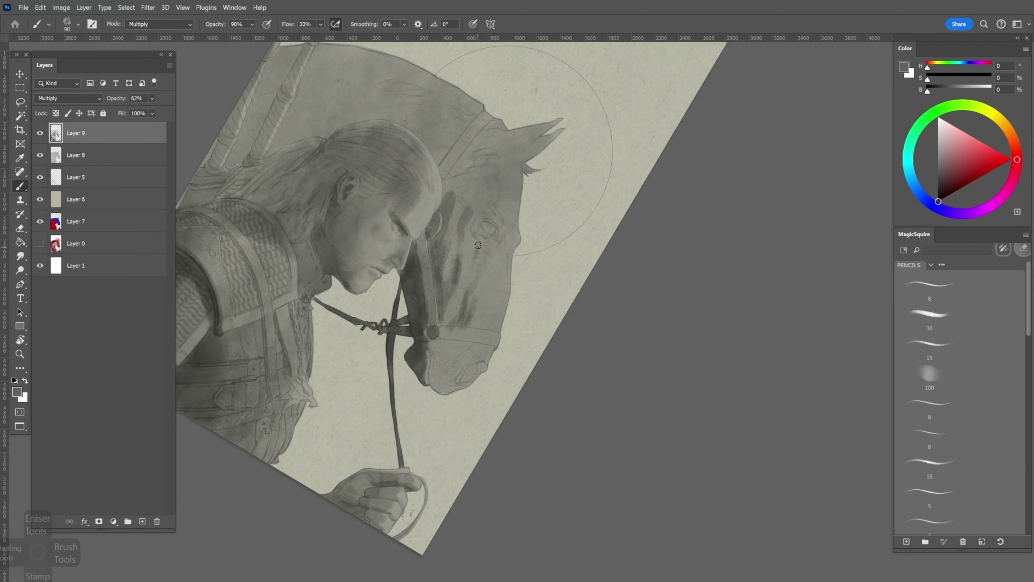
Darken the horse's eye and deepen the shading around it and along the nose
key("bracketright")
key("r")
left_click_drag(476, 233, 474, 356)
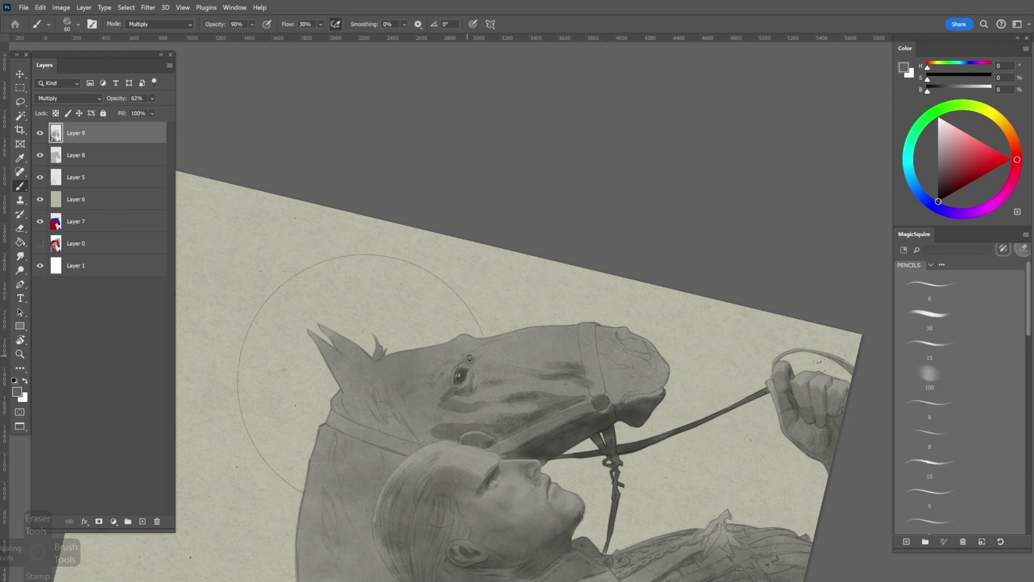
Darken the horse's forehead, ears and upper cheek with broad grey strokes from a larger brush
mouse_move(471, 383)
left_mouse_down()
mouse_move(438, 386)
mouse_move(414, 434)
mouse_move(397, 407)
mouse_move(530, 207)
mouse_move(570, 301)
mouse_move(542, 325)
mouse_move(561, 252)
left_mouse_up()
key("r")
key("r")
mouse_move(561, 252)
left_mouse_down()
mouse_move(556, 311)
mouse_move(534, 292)
left_mouse_up()
key("bracketleft")
mouse_move(606, 363)
left_mouse_down()
mouse_move(578, 357)
mouse_move(555, 320)
mouse_move(533, 332)
mouse_move(560, 260)
left_mouse_up()
key("bracketright")
left_click_drag(553, 318, 595, 353)
left_click_drag(564, 264, 509, 347)
key("r")
mouse_move(525, 378)
left_mouse_down()
mouse_move(504, 341)
mouse_move(474, 401)
mouse_move(508, 339)
left_mouse_up()
key("bracketleft")
key("bracketleft")
key("bracketleft")
key("bracketleft")
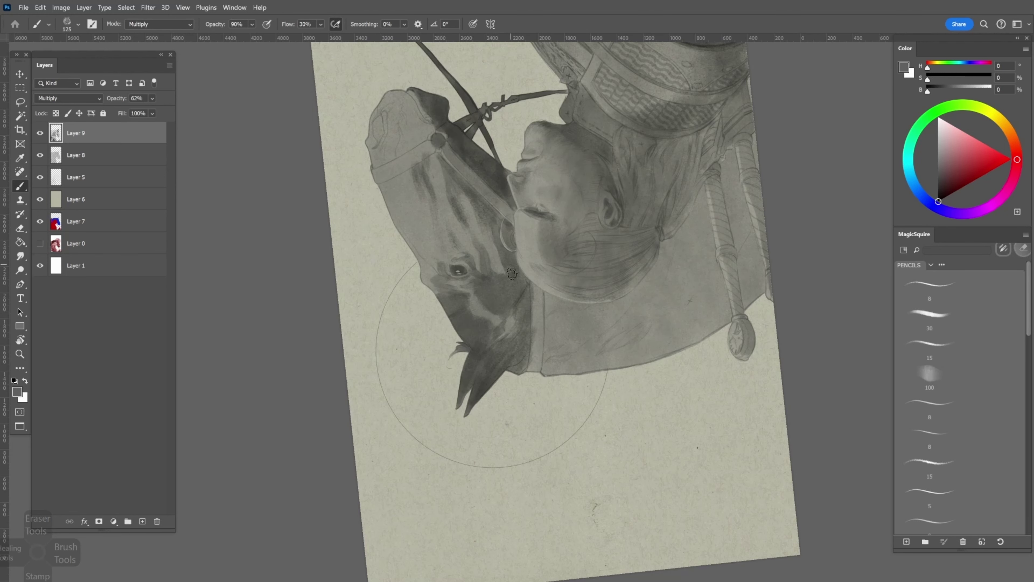
Shade the horse's nostril and muzzle with a smaller brush of about 40 px
key("r")
left_click_drag(512, 273, 598, 386)
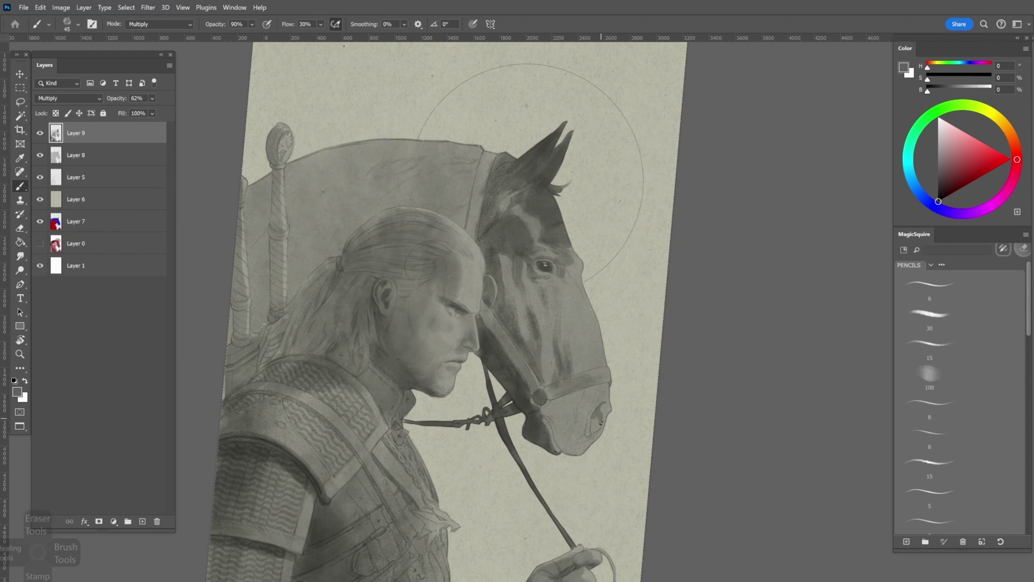
scroll(601, 428, "up", 1)
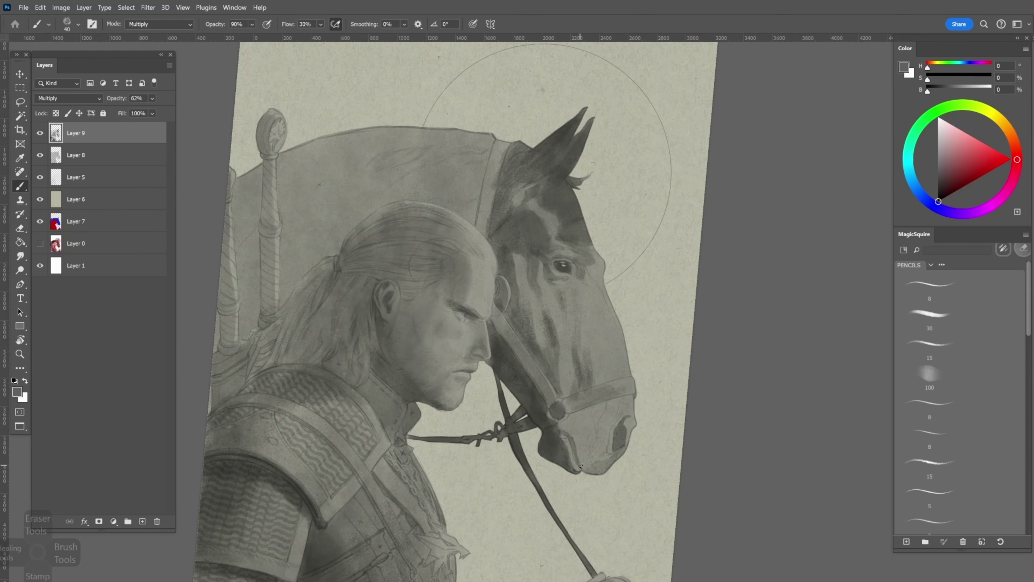
key("bracketleft")
scroll(573, 437, "down", 3)
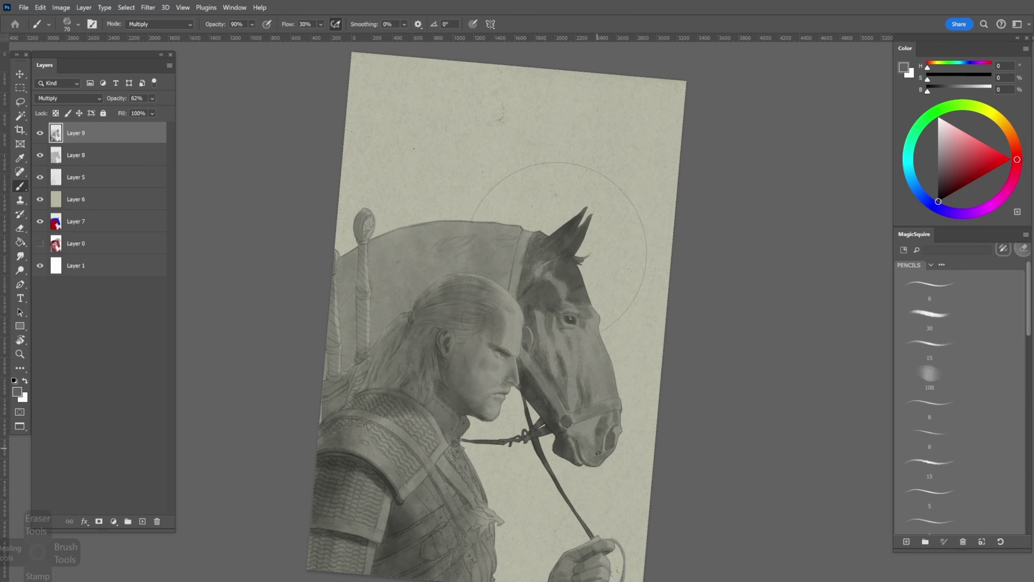
Darken the horse's neck behind the Witcher with broad strokes from a 200 px brush
key("r")
left_click_drag(517, 270, 497, 269)
key("b")
key("ctrl+plus")
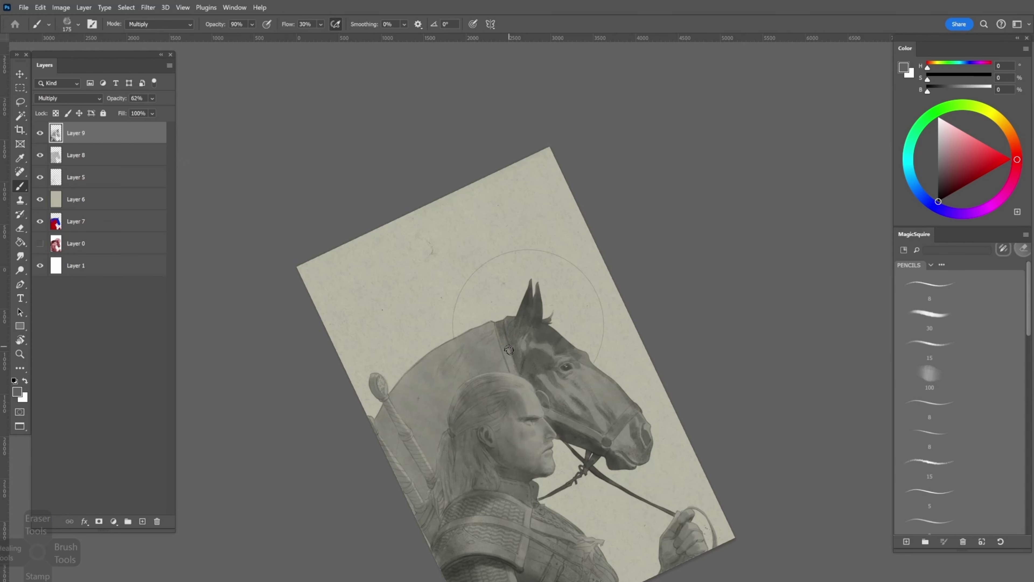
key("bracketright")
key("bracketright")
key("bracketright")
key("bracketright")
key("bracketright")
key("bracketright")
key("bracketright")
key("bracketright")
key("bracketright")
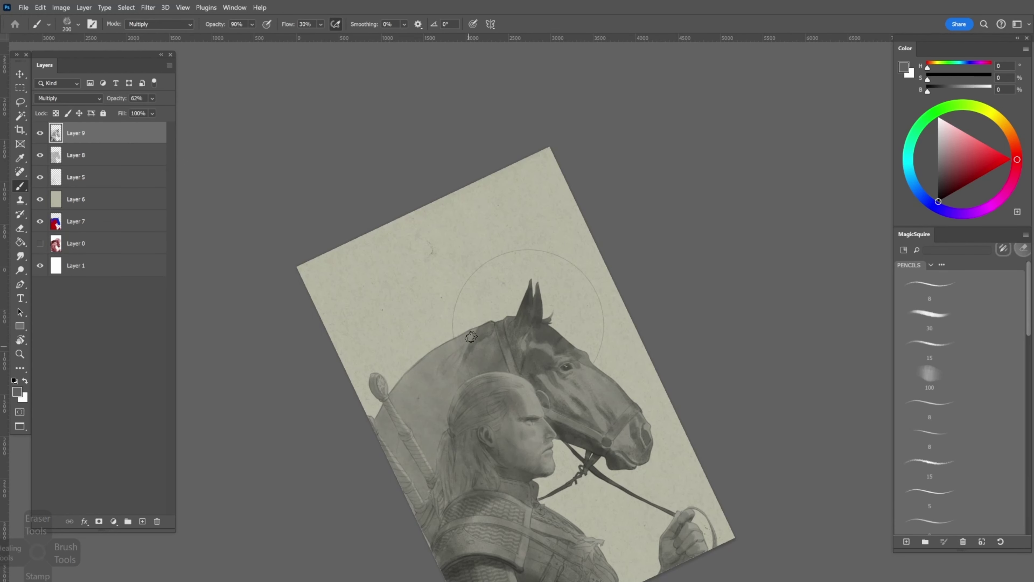
mouse_move(464, 342)
left_mouse_down()
mouse_move(396, 379)
mouse_move(436, 391)
left_mouse_up()
key("bracketleft")
key("bracketleft")
key("bracketleft")
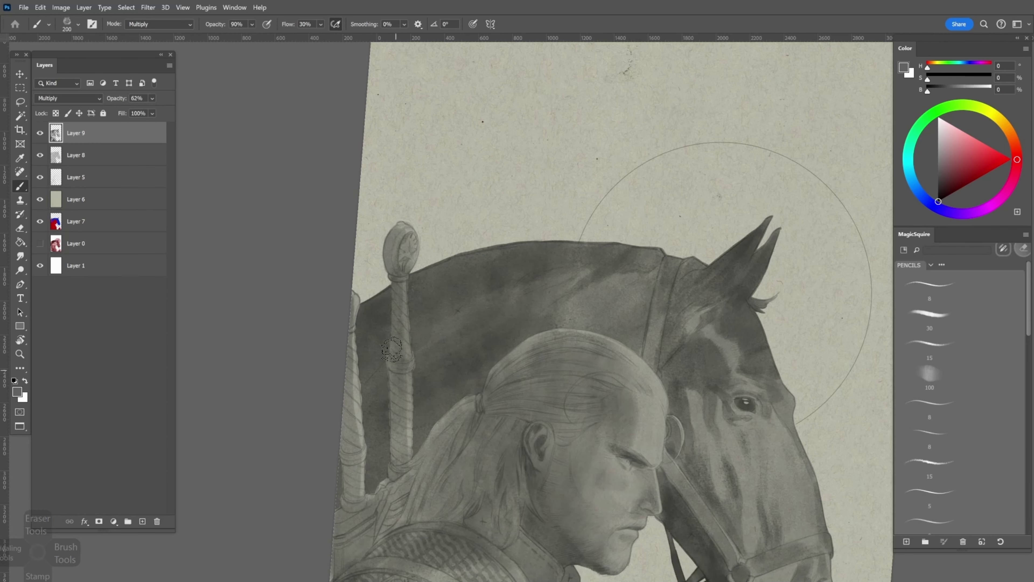
Shade both sword grips and the round pommel behind the Witcher's back, reducing the brush to 100 px for the finer areas
left_click_drag(391, 349, 411, 472)
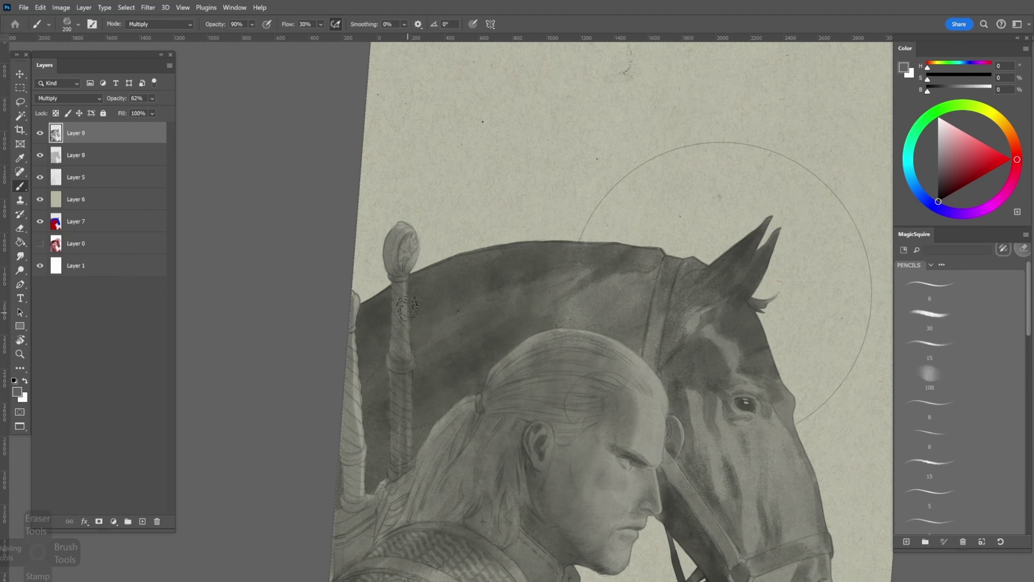
left_click_drag(350, 334, 354, 469)
key("bracketleft")
key("bracketleft")
key("bracketleft")
key("bracketleft")
key("bracketleft")
left_click_drag(350, 407, 355, 505)
mouse_move(400, 228)
left_mouse_down()
mouse_move(403, 265)
mouse_move(390, 277)
left_mouse_up()
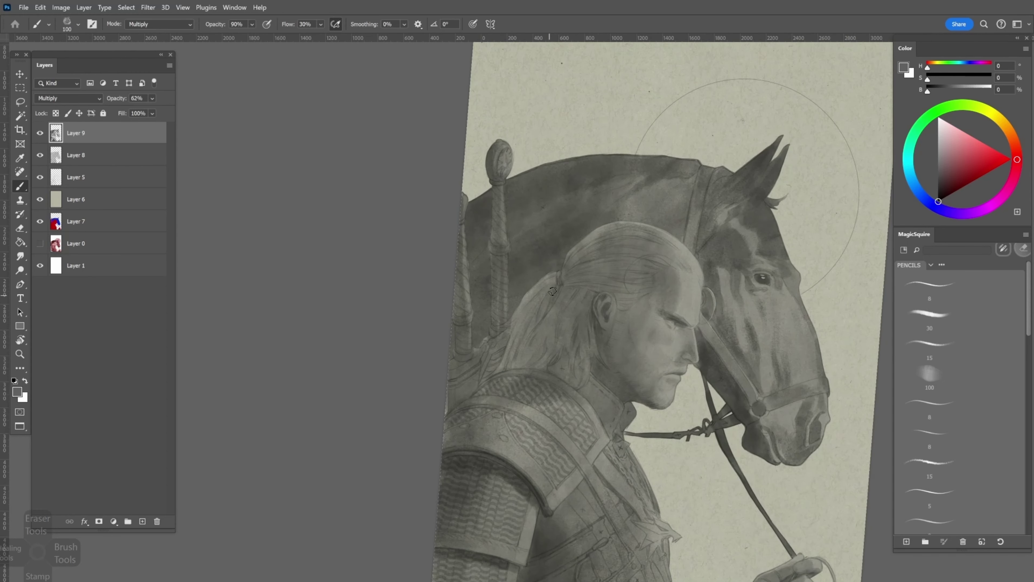
Add darker strokes to the Witcher's ponytail and the hair swept back over his head with a smaller brush
key("bracketleft")
key("bracketleft")
key("bracketleft")
key("bracketleft")
key("bracketleft")
left_click_drag(555, 275, 515, 358)
mouse_move(603, 277)
left_mouse_down()
mouse_move(637, 285)
mouse_move(629, 259)
mouse_move(645, 249)
left_mouse_up()
left_click_drag(618, 247, 647, 239)
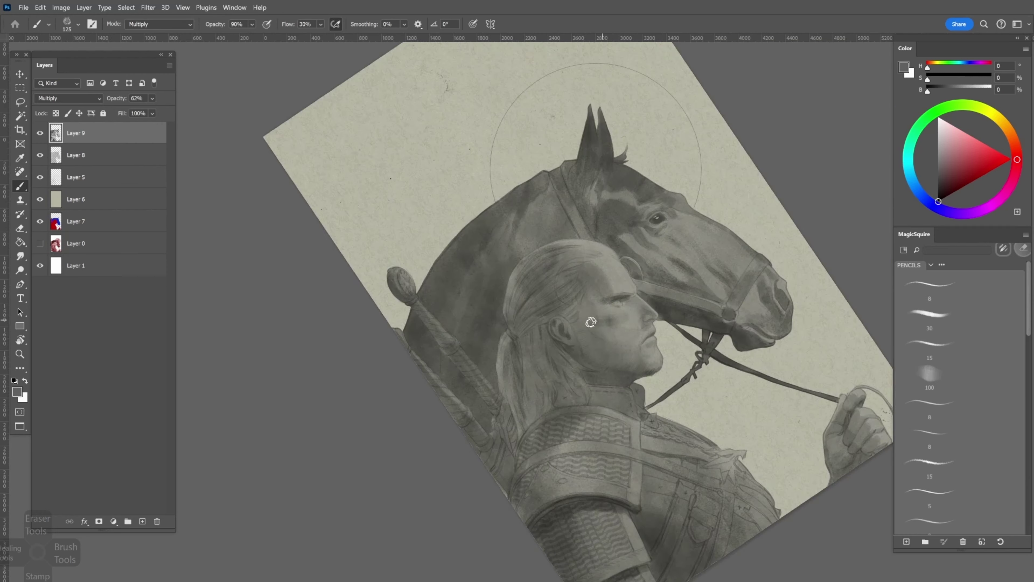
Shade the Witcher's cheek, neck, collar and the area beneath his nose with progressively smaller brushes
left_click_drag(590, 322, 610, 324)
key("bracketleft")
key("bracketleft")
key("bracketleft")
key("bracketleft")
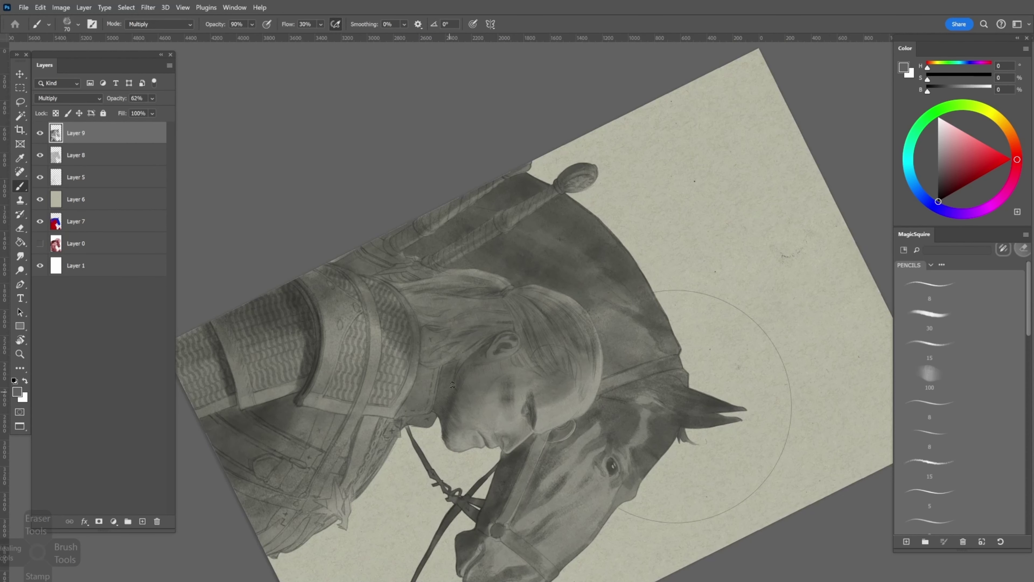
left_click_drag(415, 426, 435, 412)
mouse_move(436, 369)
left_mouse_down()
mouse_move(417, 416)
mouse_move(399, 417)
left_mouse_up()
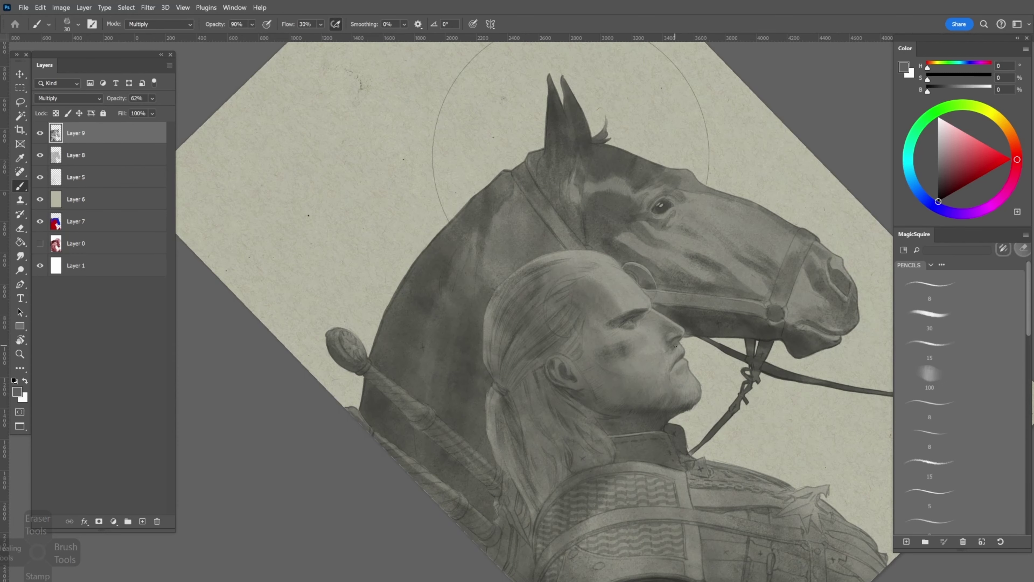
left_click_drag(675, 345, 672, 332)
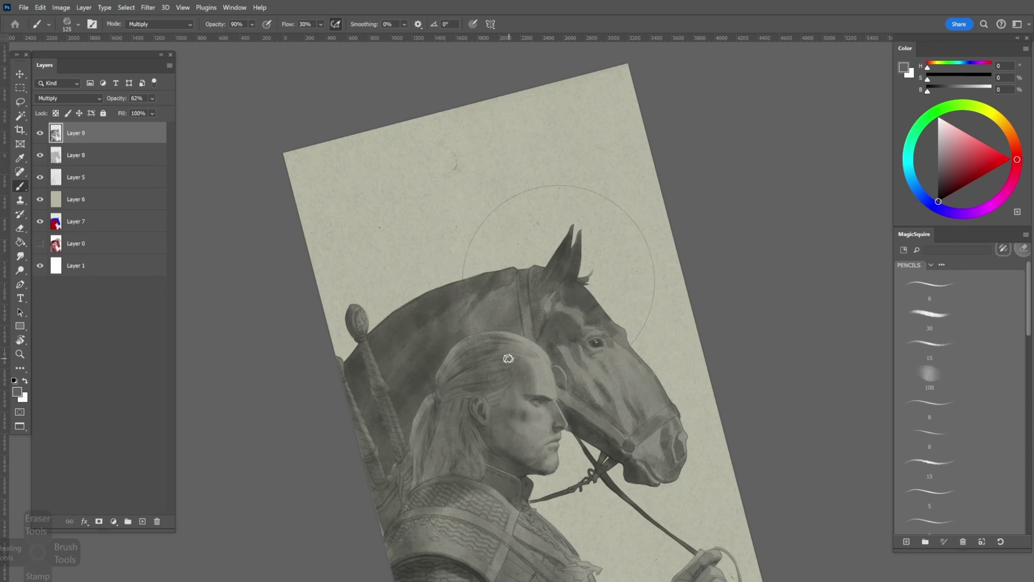
Deepen the grey tone over the Witcher's hair and chest armour, enlarging the brush to 200 px for the armour
key("bracketleft")
key("bracketleft")
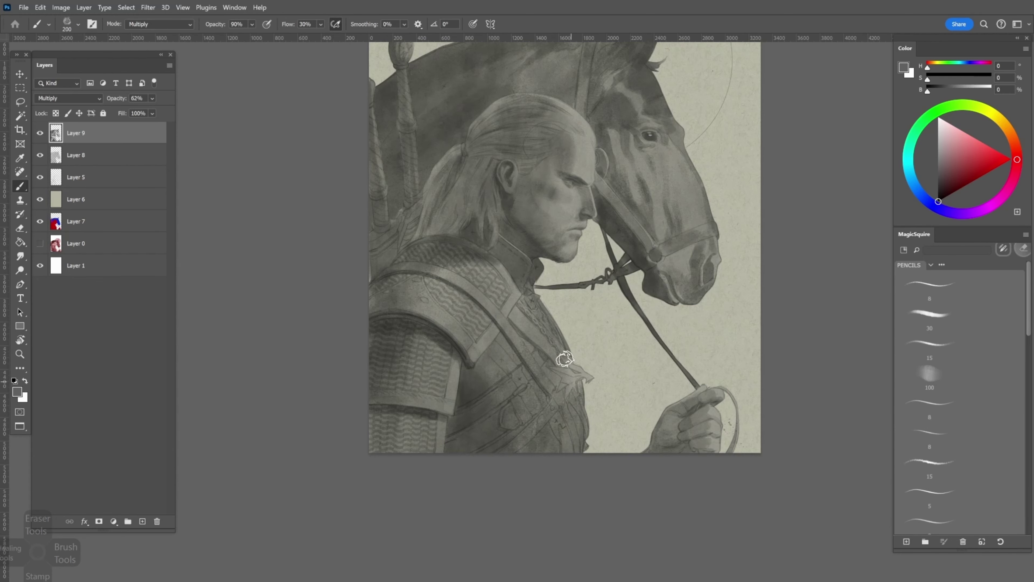
key("bracketright")
key("bracketright")
key("bracketright")
key("bracketright")
key("bracketright")
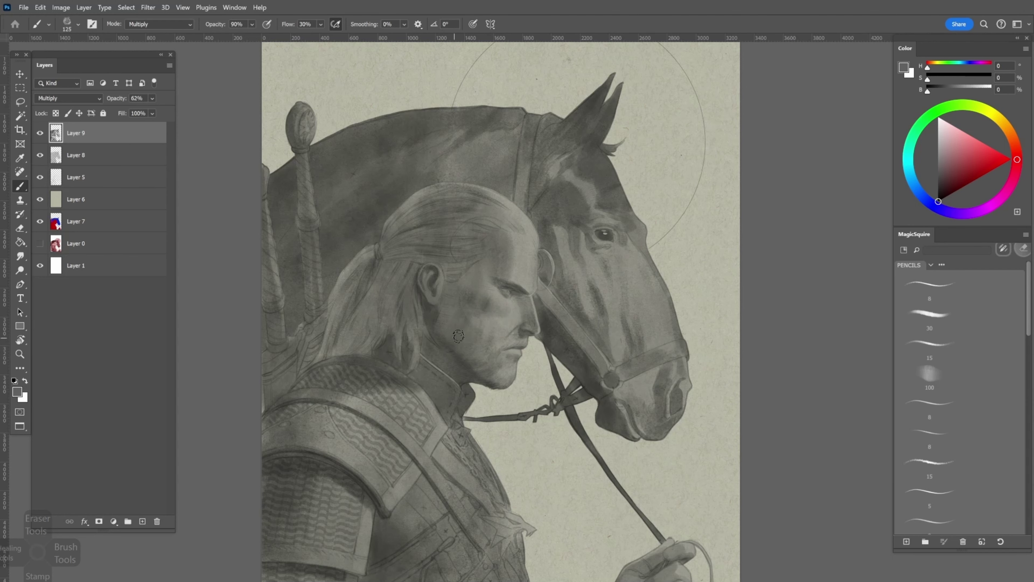
Shade the Witcher's cheek and jaw with a smaller grey brush
key("bracketleft")
key("bracketleft")
key("bracketleft")
key("bracketleft")
key("bracketleft")
key("bracketleft")
key("bracketleft")
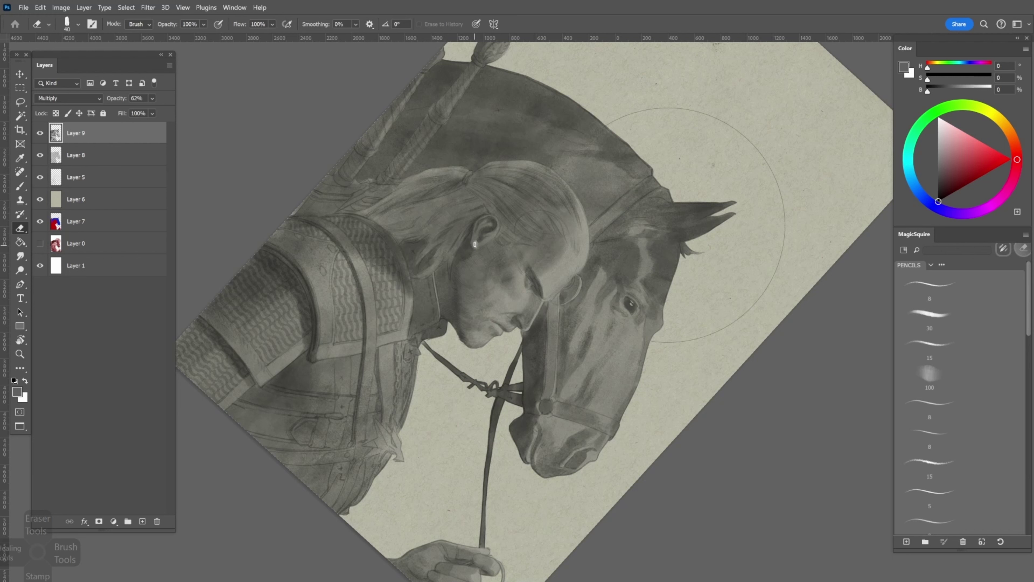
Erase fine highlights around the Witcher's ear and define the loose hair strands hanging beneath it
key("bracketleft")
key("bracketleft")
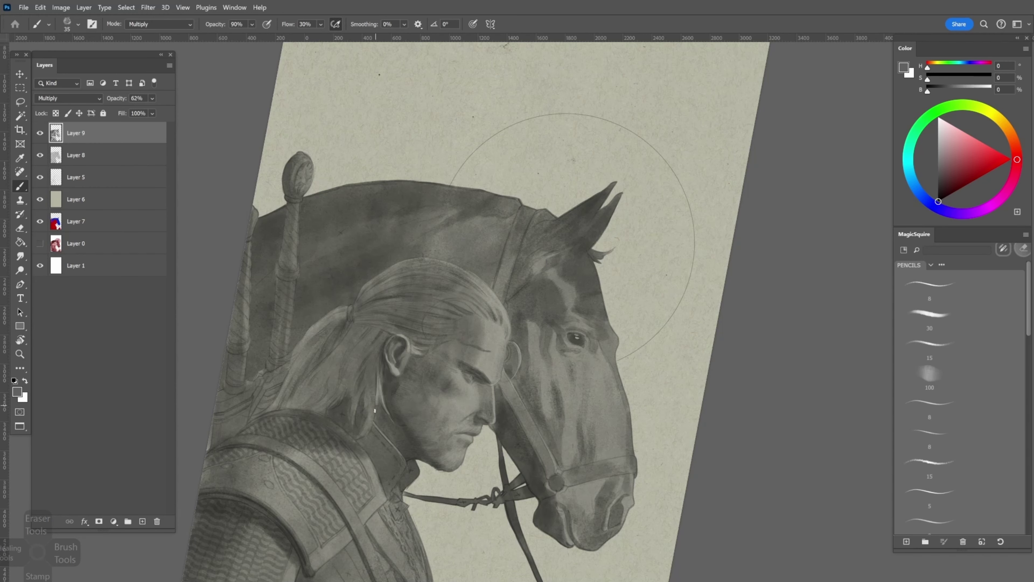
mouse_move(367, 430)
left_mouse_down()
mouse_move(373, 384)
mouse_move(357, 435)
mouse_move(375, 360)
left_mouse_up()
left_click_drag(356, 422, 366, 372)
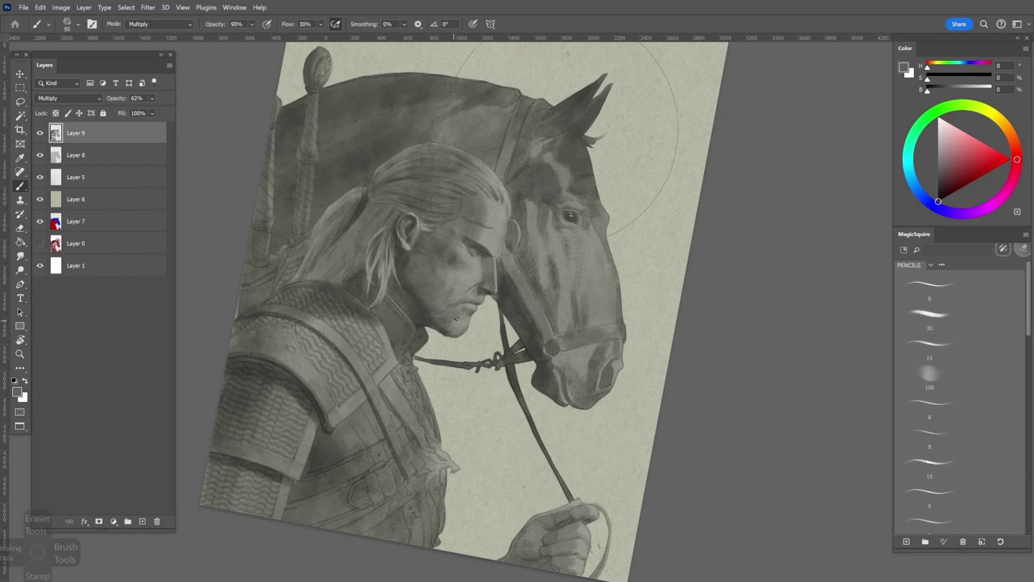
Shade the stubble on the Witcher's chin and the torn cloth on his chest with a fine brush
left_click_drag(456, 319, 451, 333)
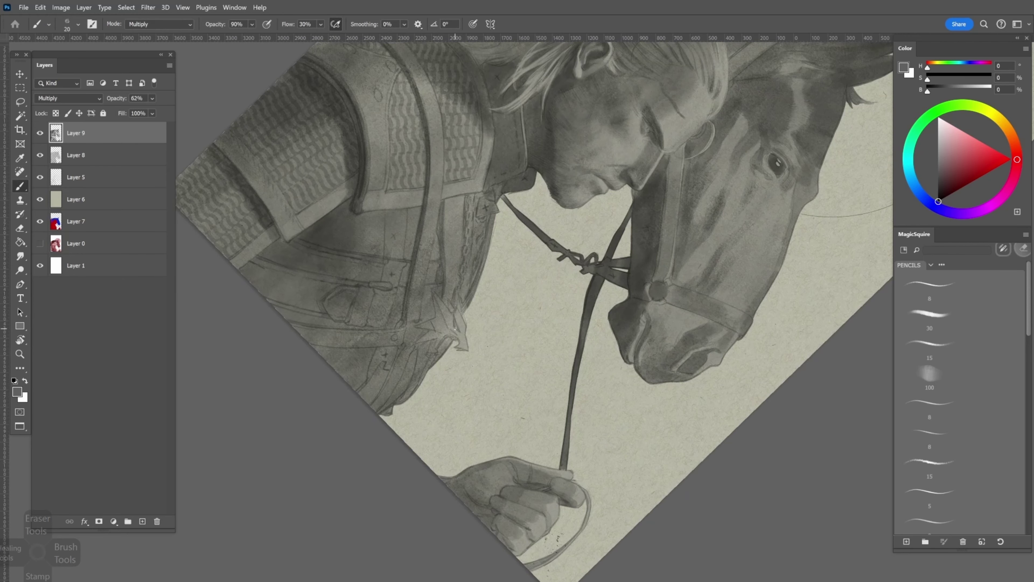
left_click_drag(446, 296, 433, 334)
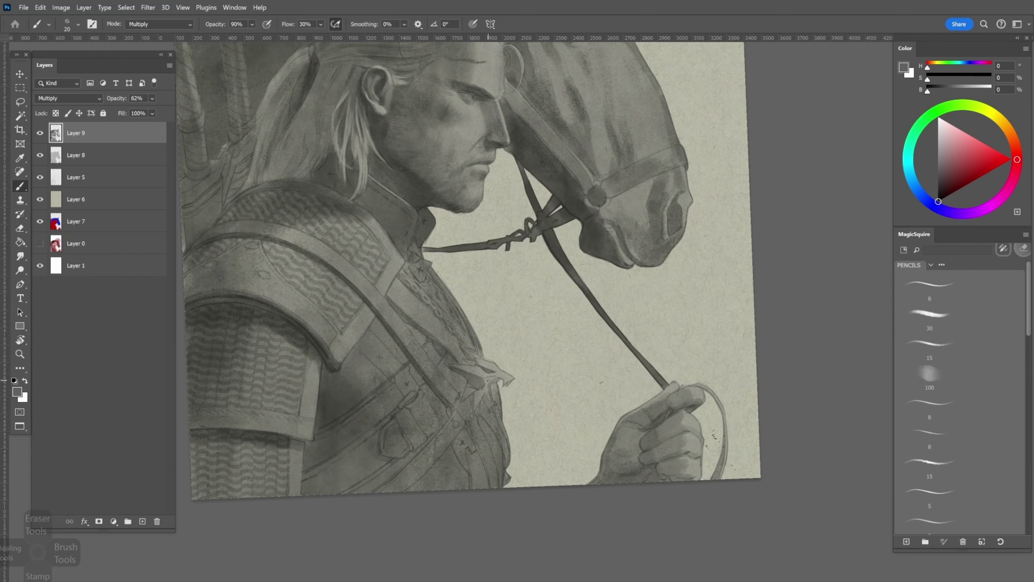
left_click_drag(483, 392, 491, 379)
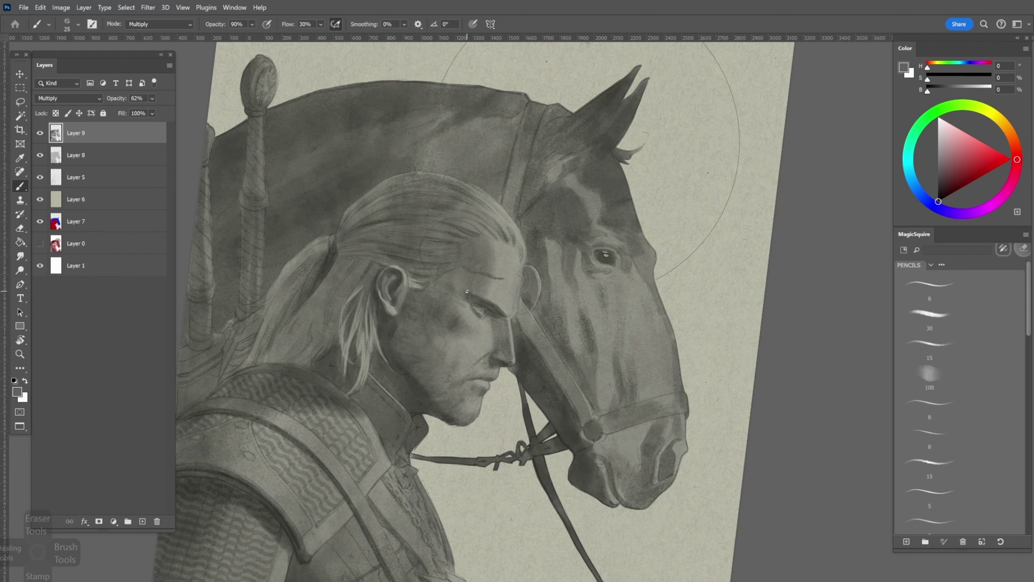
Darken the Witcher's eye socket and brow and the lower strands of his ponytail with a slightly larger brush
key("bracketright")
key("bracketright")
left_click_drag(475, 311, 427, 314)
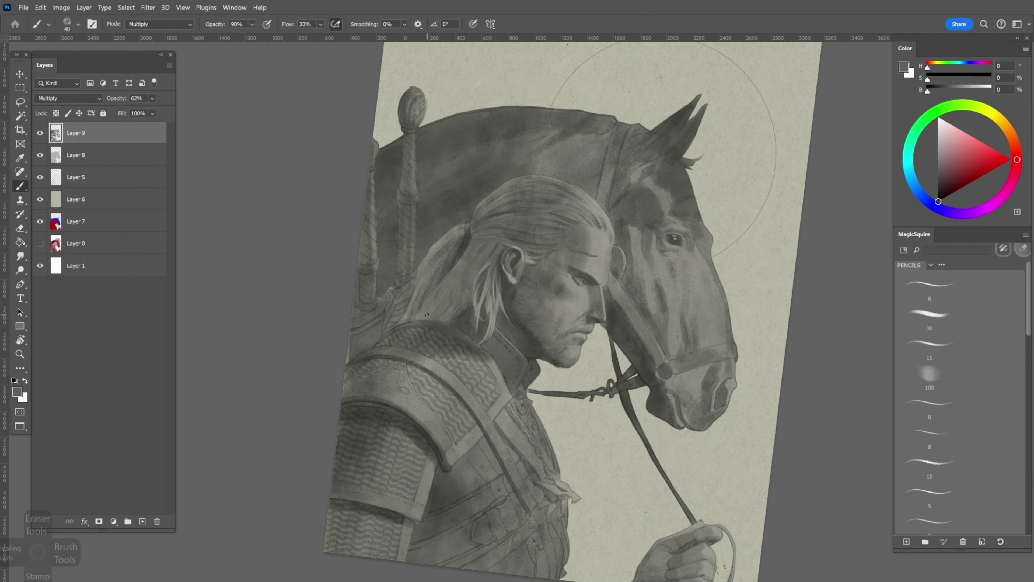
Deepen the shadow on the Witcher's neck below the jaw and refine the shading around his eye
key("r")
left_click_drag(470, 328, 451, 281)
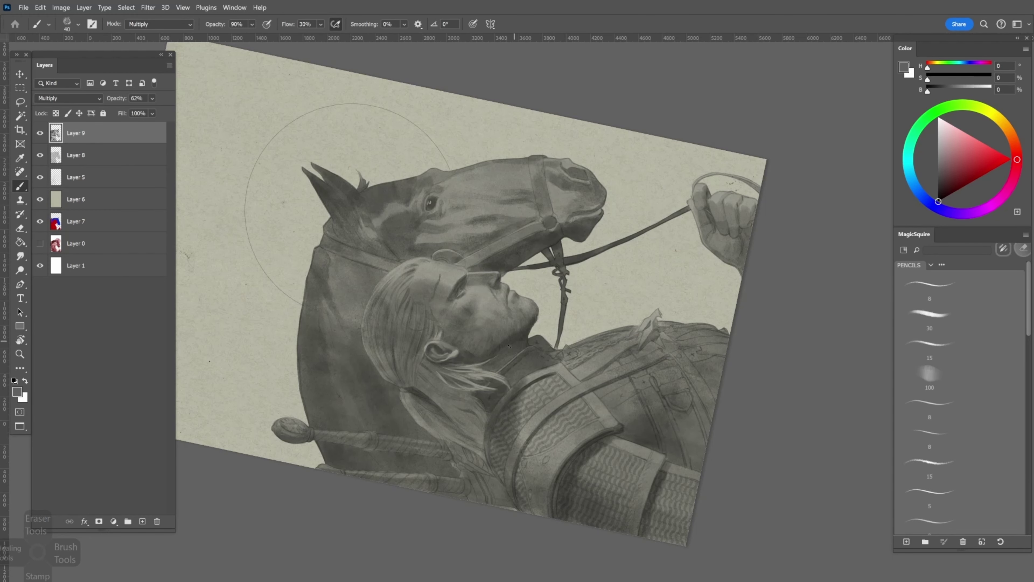
left_click_drag(508, 345, 492, 251)
scroll(518, 275, "up", 2)
key("r")
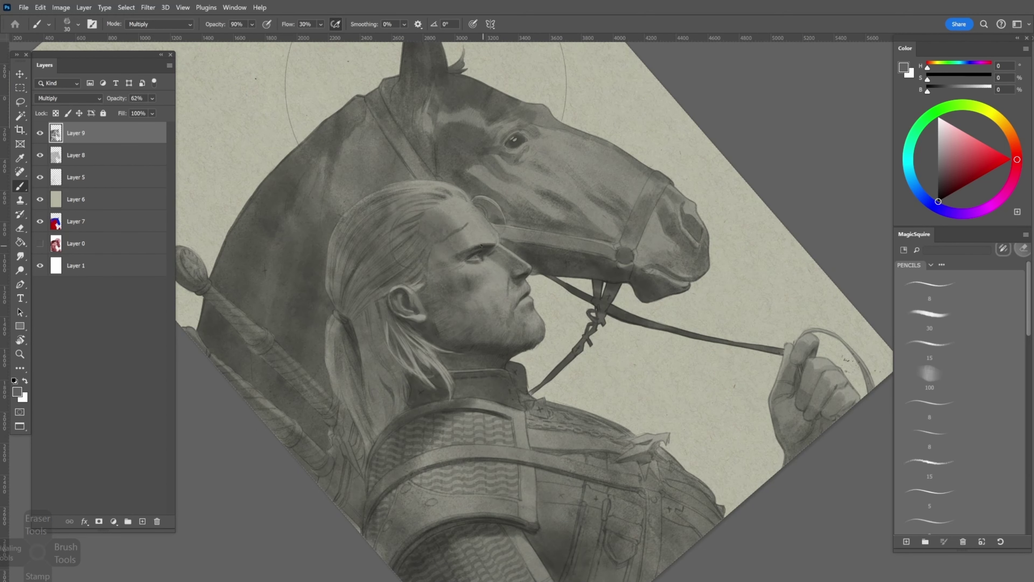
key("r")
mouse_move(480, 245)
left_mouse_down()
mouse_move(505, 310)
mouse_move(465, 325)
mouse_move(447, 293)
left_mouse_up()
key("bracketright")
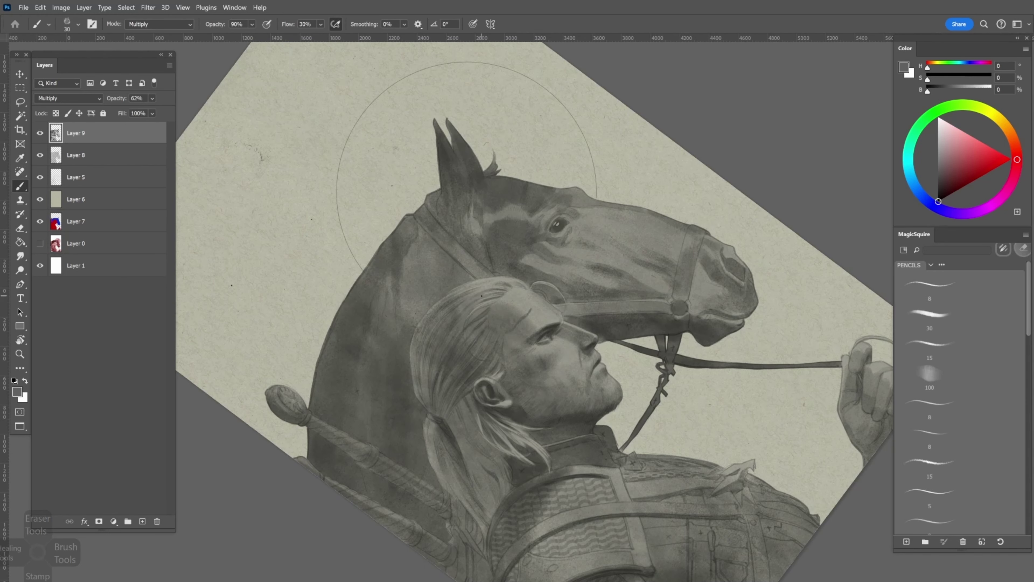
Paint darker strands through the Witcher's hair above and behind the ear
scroll(439, 368, "down", 1)
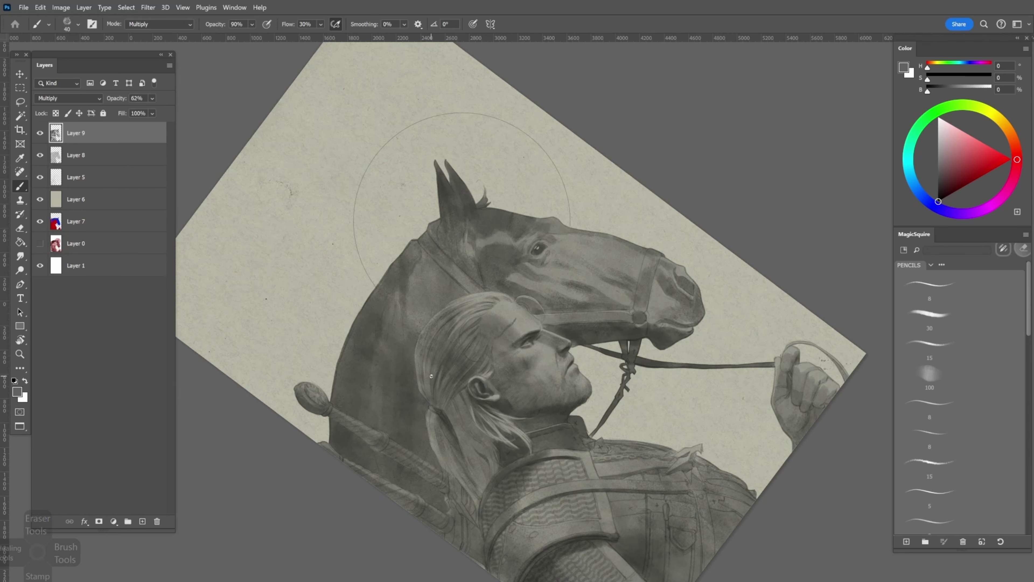
scroll(421, 354, "down", 1)
scroll(421, 354, "up", 1)
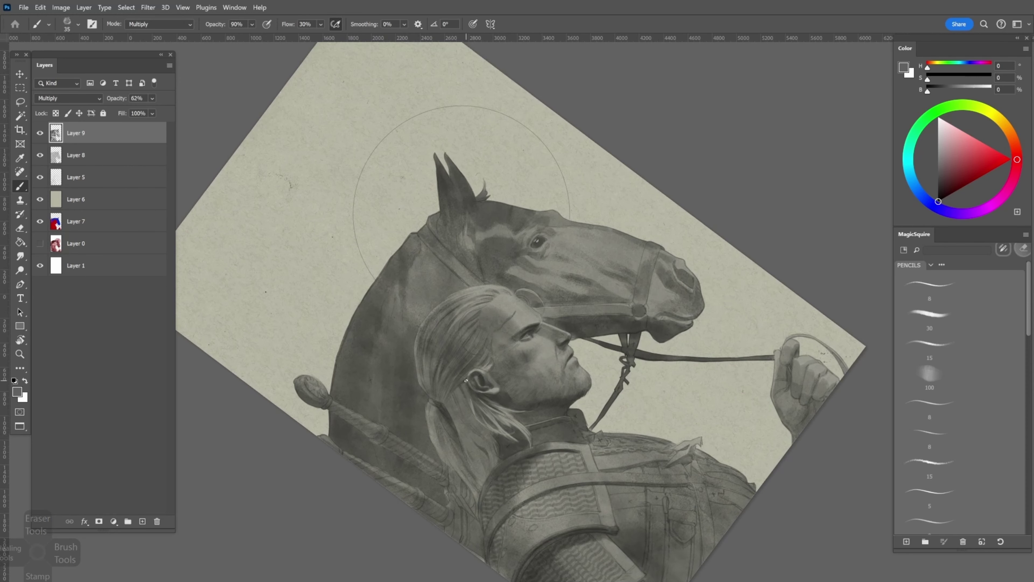
key("bracketright")
key("bracketright")
key("bracketright")
key("bracketright")
key("bracketright")
key("bracketright")
key("bracketright")
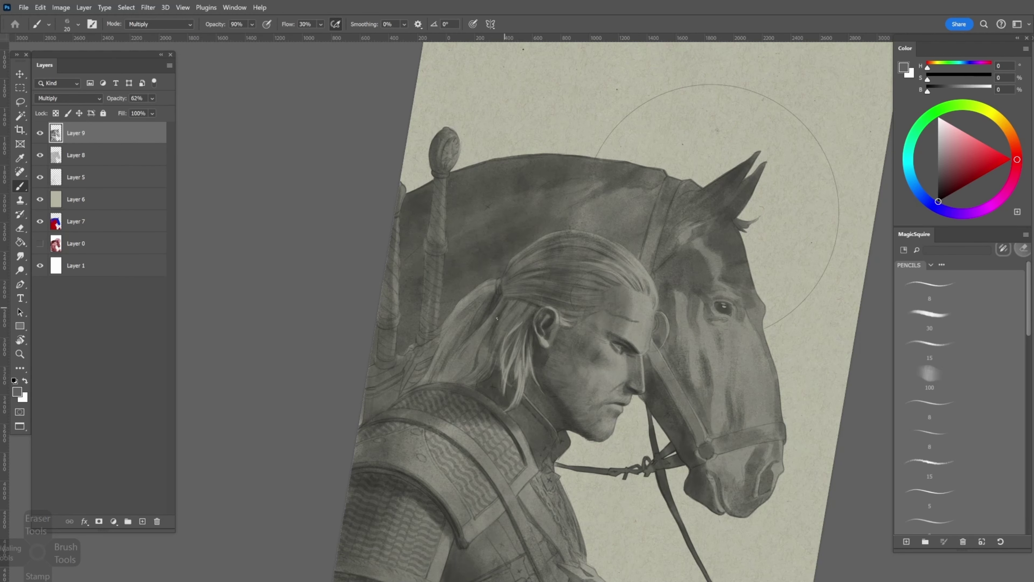
Draw dark strands along the Witcher's ponytail and darken the hair tie with a fine brush
mouse_move(468, 343)
left_mouse_down()
mouse_move(462, 328)
mouse_move(431, 378)
left_mouse_up()
left_click_drag(468, 325, 433, 367)
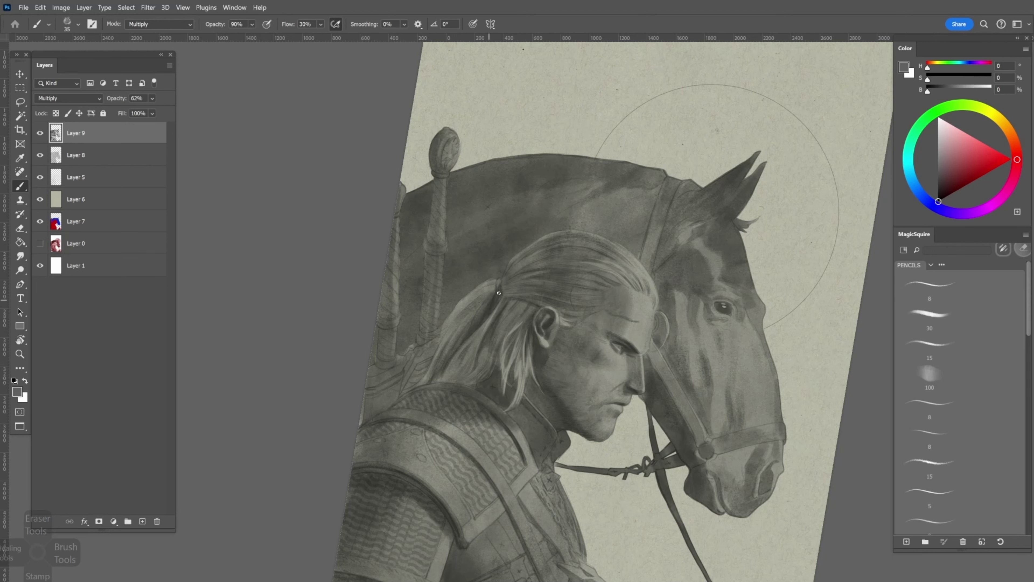
key("bracketleft")
key("r")
mouse_move(482, 293)
left_mouse_down()
mouse_move(410, 338)
mouse_move(478, 341)
left_mouse_up()
key("bracketleft")
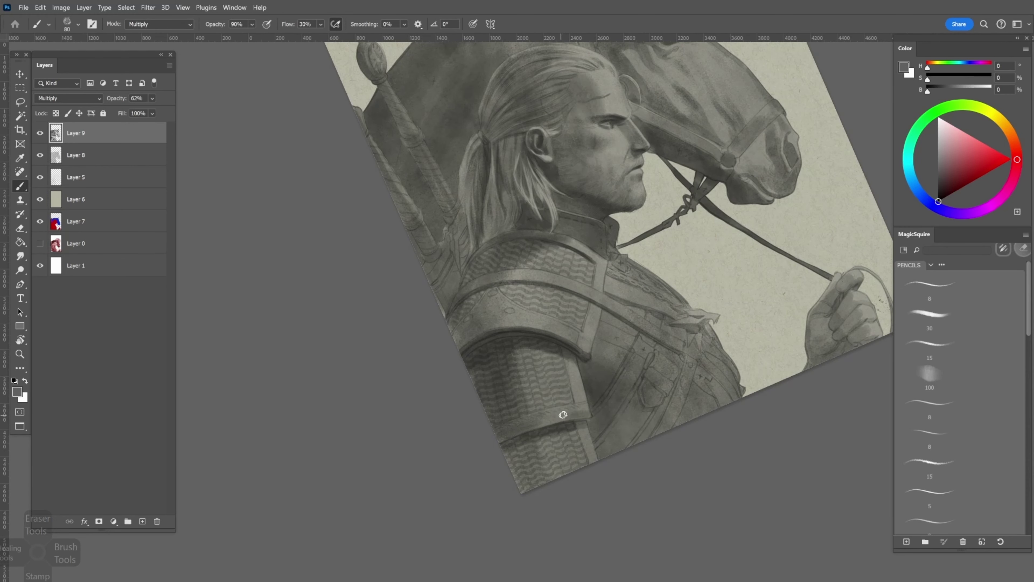
Darken the Witcher's mail sleeve and the shadow beneath the shoulder plate, varying the brush size up to 100 px
key("bracketright")
key("bracketright")
key("bracketright")
key("bracketright")
mouse_move(566, 358)
left_mouse_down()
mouse_move(531, 351)
mouse_move(518, 366)
mouse_move(561, 362)
mouse_move(572, 399)
mouse_move(556, 348)
mouse_move(497, 351)
mouse_move(505, 313)
mouse_move(484, 310)
mouse_move(532, 300)
left_mouse_up()
key("bracketleft")
key("bracketleft")
key("bracketleft")
key("bracketleft")
key("bracketleft")
key("bracketleft")
key("bracketleft")
key("bracketleft")
key("bracketleft")
key("bracketright")
key("bracketright")
key("bracketright")
key("bracketright")
key("bracketright")
key("bracketright")
key("bracketright")
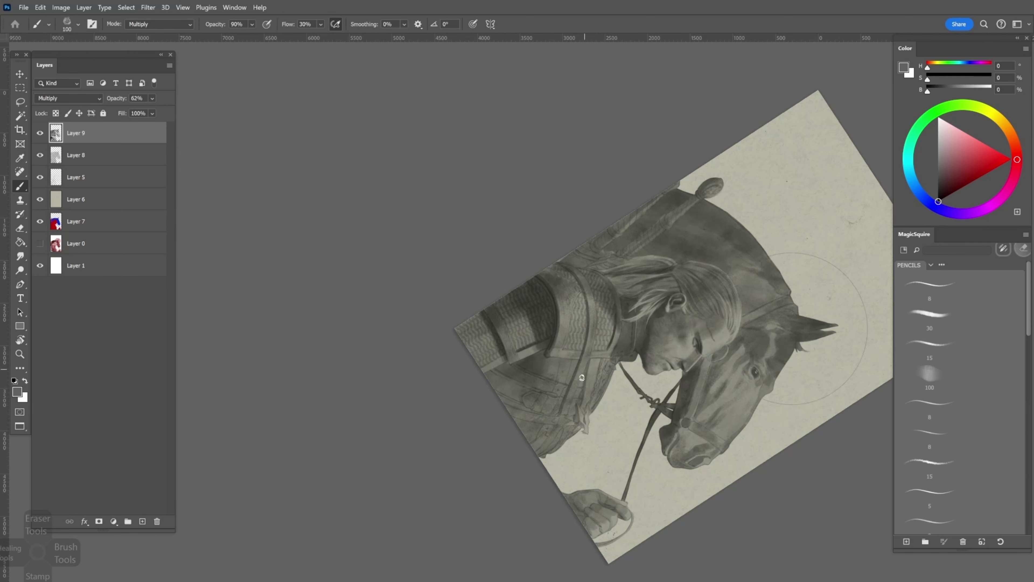
Deepen the shadow on the Witcher's chest armour between the sleeve and the diagonal strap
key("r")
mouse_move(578, 378)
left_mouse_down()
mouse_move(455, 388)
mouse_move(483, 234)
left_mouse_up()
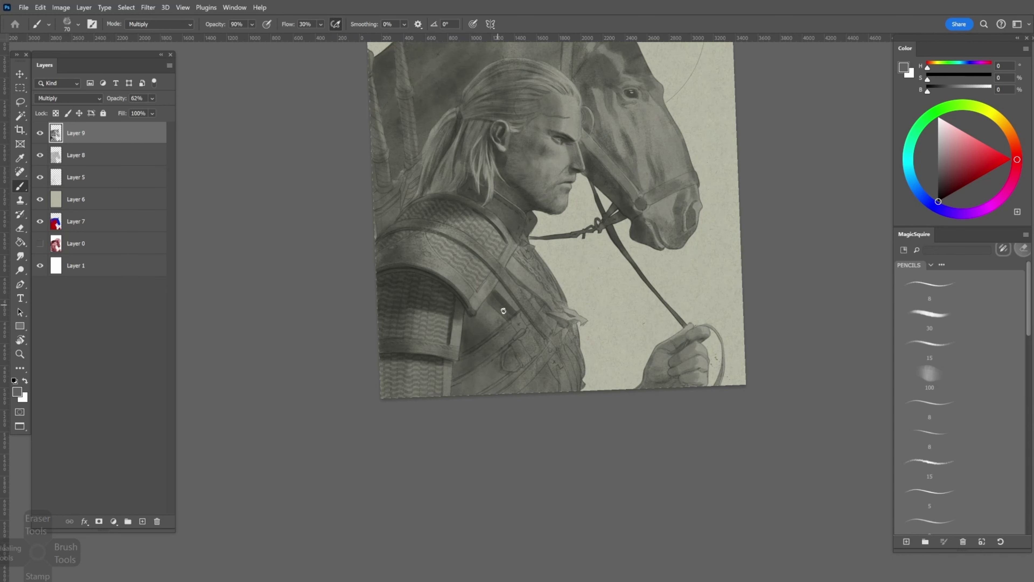
mouse_move(487, 326)
left_mouse_down()
mouse_move(463, 347)
mouse_move(464, 323)
left_mouse_up()
key("bracketleft")
key("bracketleft")
key("bracketleft")
key("bracketleft")
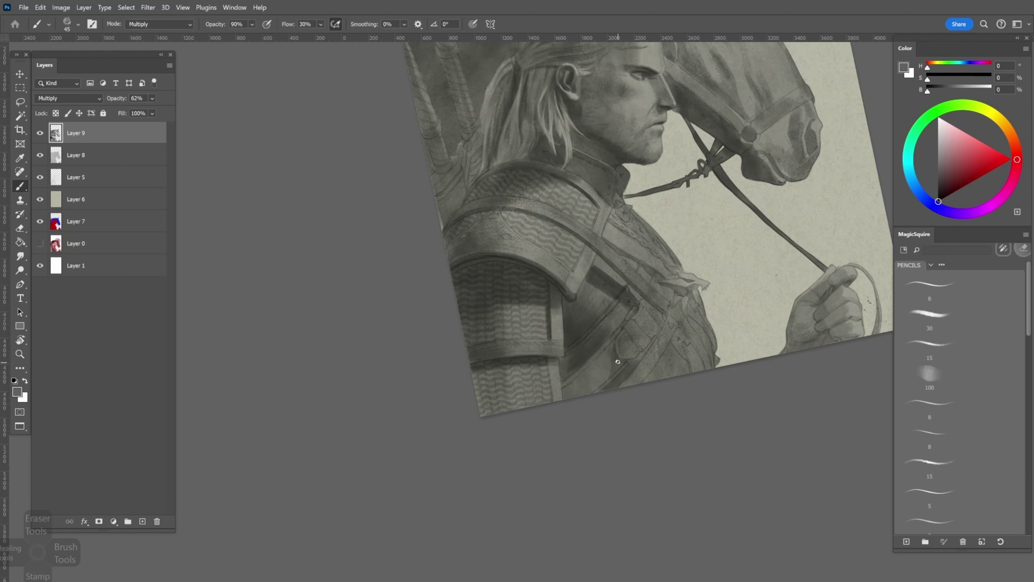
Darken the gaps between the lower chest straps and beside the sleeve with a 45 px brush
key("bracketright")
key("bracketright")
key("bracketleft")
key("bracketleft")
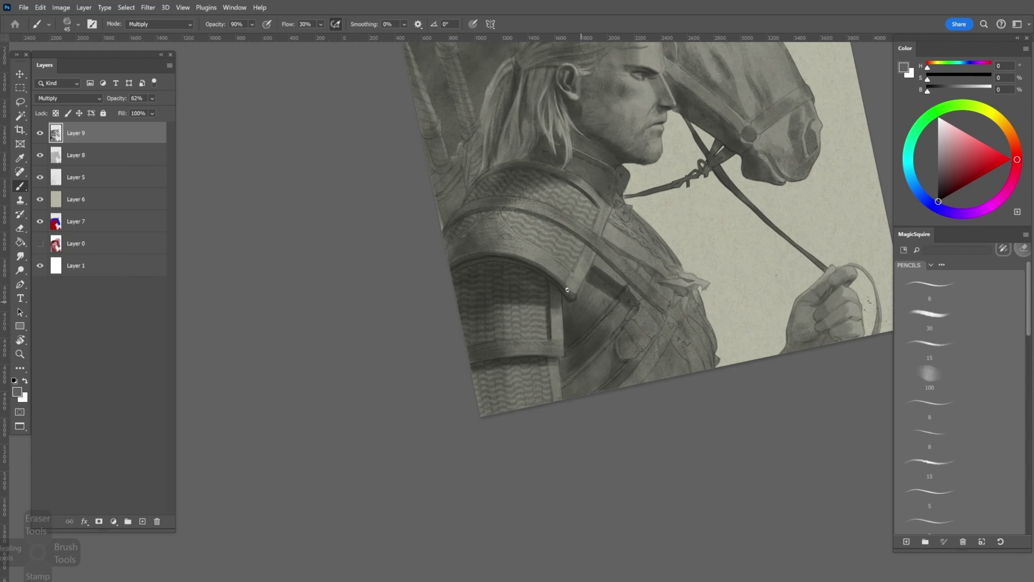
left_click_drag(581, 368, 596, 389)
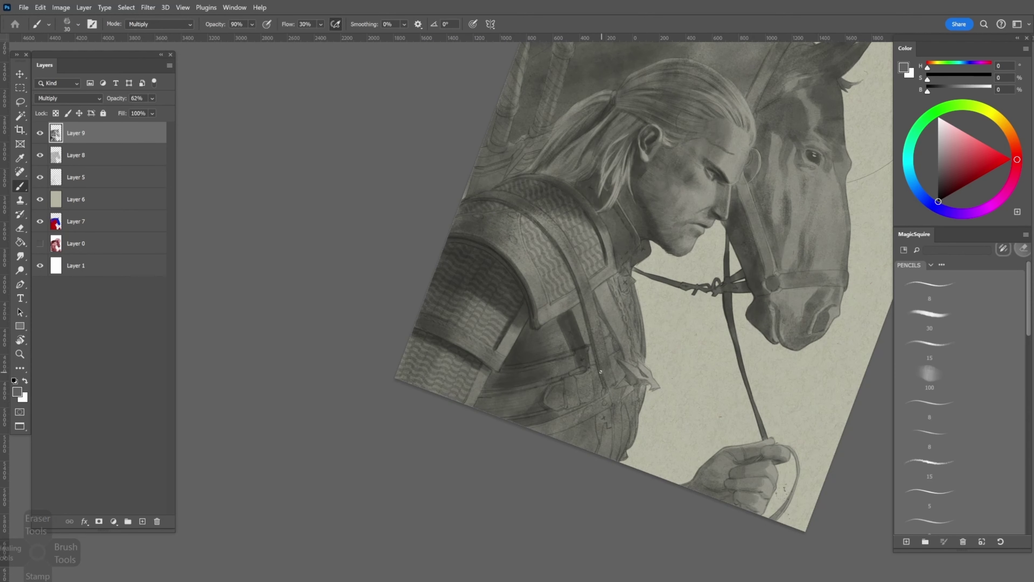
Set the brush opacity and flow to 100% and darken the folds and gaps below the Witcher's lowest chest straps
scroll(611, 384, "up", 2)
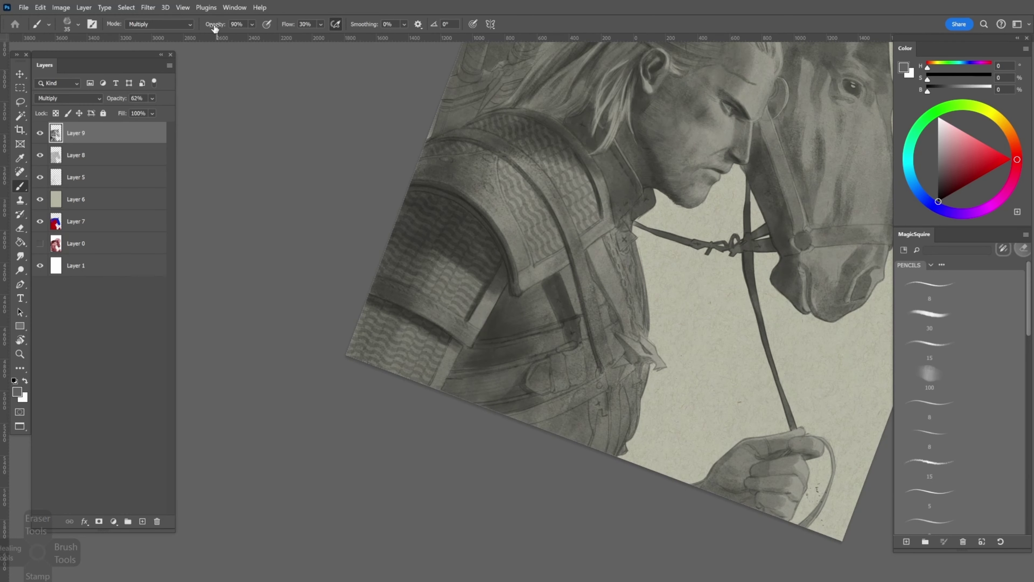
left_click_drag(215, 28, 447, 237)
key("shift+0")
left_click_drag(602, 391, 605, 440)
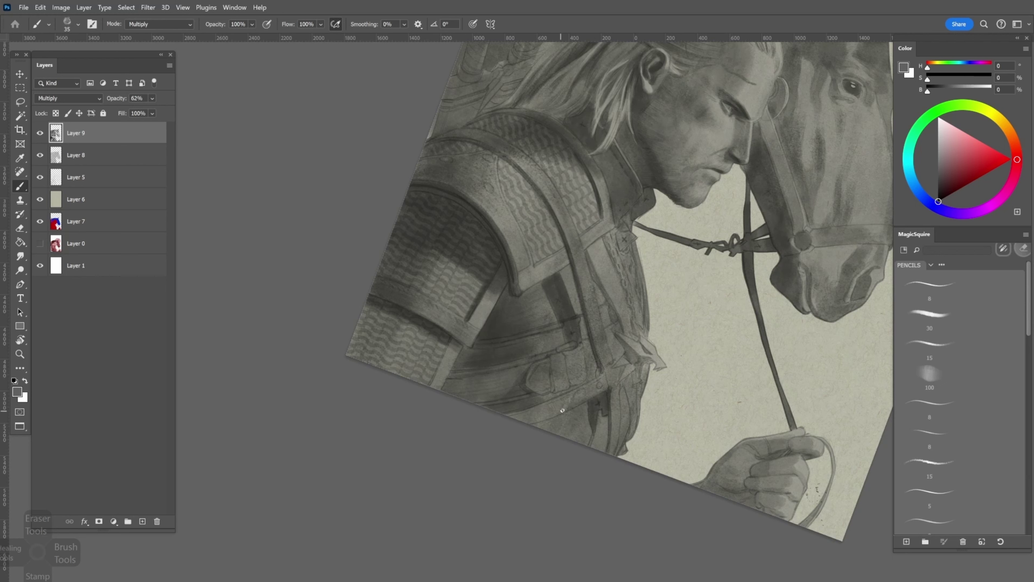
left_click_drag(529, 420, 586, 390)
key("bracketleft")
mouse_move(505, 412)
left_mouse_down()
mouse_move(551, 398)
mouse_move(494, 408)
left_mouse_up()
Darken the recesses around the small pouch on the Witcher's chest straps with a 20 px brush
key("bracketright")
key("bracketright")
key("bracketleft")
key("bracketleft")
key("bracketleft")
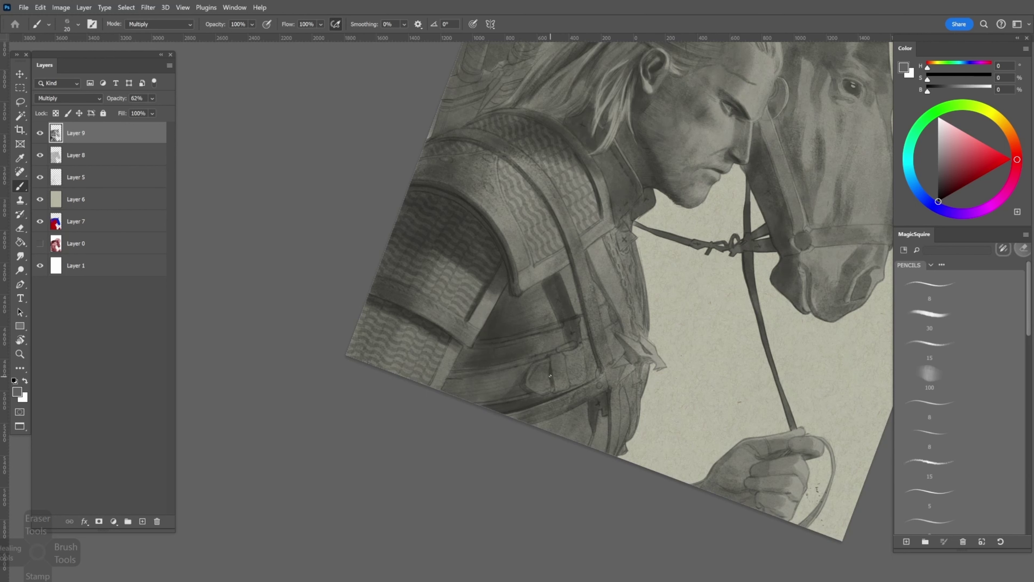
scroll(550, 375, "down", 3)
mouse_move(550, 375)
left_mouse_down()
mouse_move(407, 326)
mouse_move(514, 391)
mouse_move(488, 366)
mouse_move(478, 391)
mouse_move(509, 387)
mouse_move(600, 141)
left_mouse_up()
Deepen the shadows where the chest straps meet beside the torn cloth, stepping the brush down from 100 px
key("bracketright")
key("bracketright")
key("bracketright")
key("bracketright")
key("bracketright")
key("r")
scroll(600, 141, "down", 2)
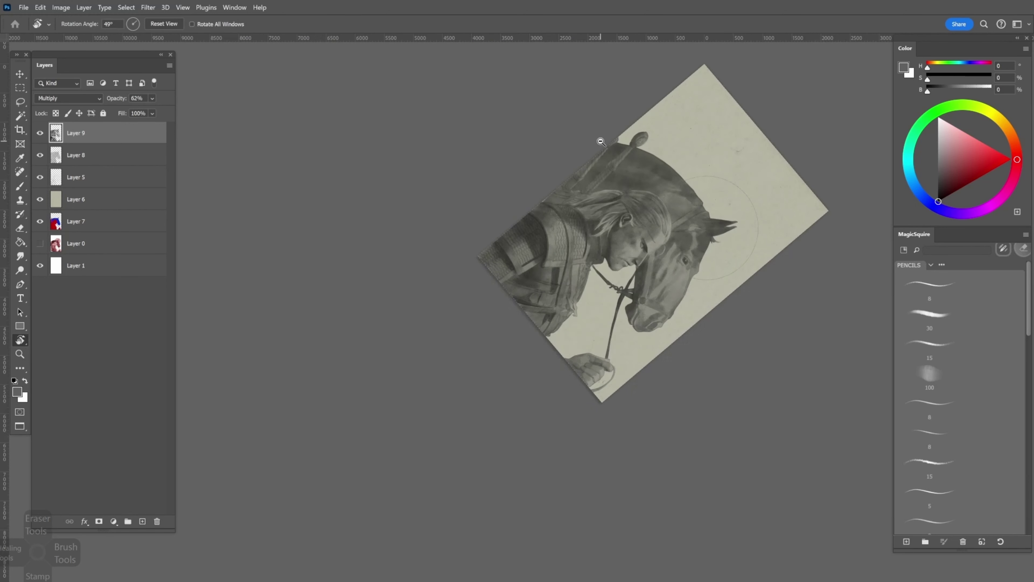
scroll(601, 141, "up", 2)
key("b")
scroll(554, 418, "up", 2)
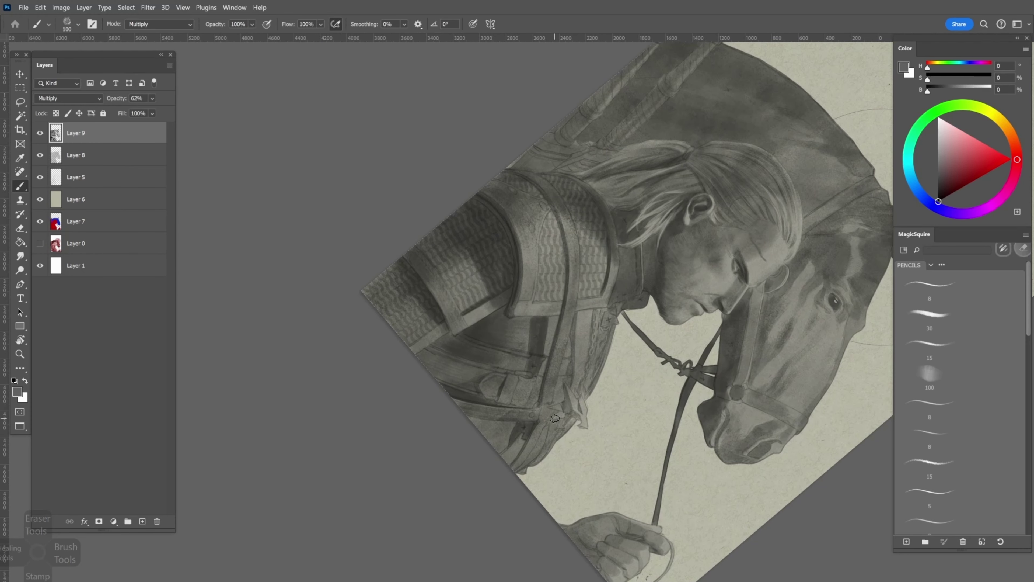
key("bracketleft")
key("bracketleft")
key("bracketleft")
mouse_move(566, 409)
left_mouse_down()
mouse_move(568, 387)
mouse_move(554, 402)
mouse_move(565, 374)
mouse_move(554, 396)
left_mouse_up()
Darken the strap above the chest pouch and its buckle with a 35 px brush
key("r")
mouse_move(561, 326)
left_mouse_down()
mouse_move(622, 346)
mouse_move(562, 334)
mouse_move(544, 408)
mouse_move(570, 337)
mouse_move(568, 385)
mouse_move(487, 418)
mouse_move(547, 316)
left_mouse_up()
key("r")
key("bracketleft")
key("r")
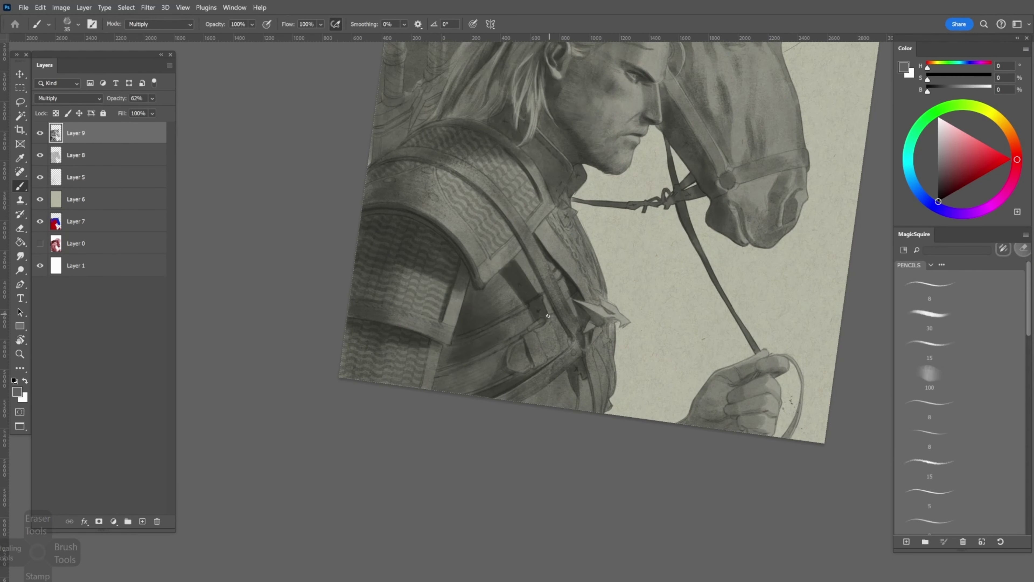
Deepen the shadow on the Witcher's side between the sleeve and the lower straps with a 40 to 50 px brush
key("bracketright")
scroll(494, 281, "down", 2)
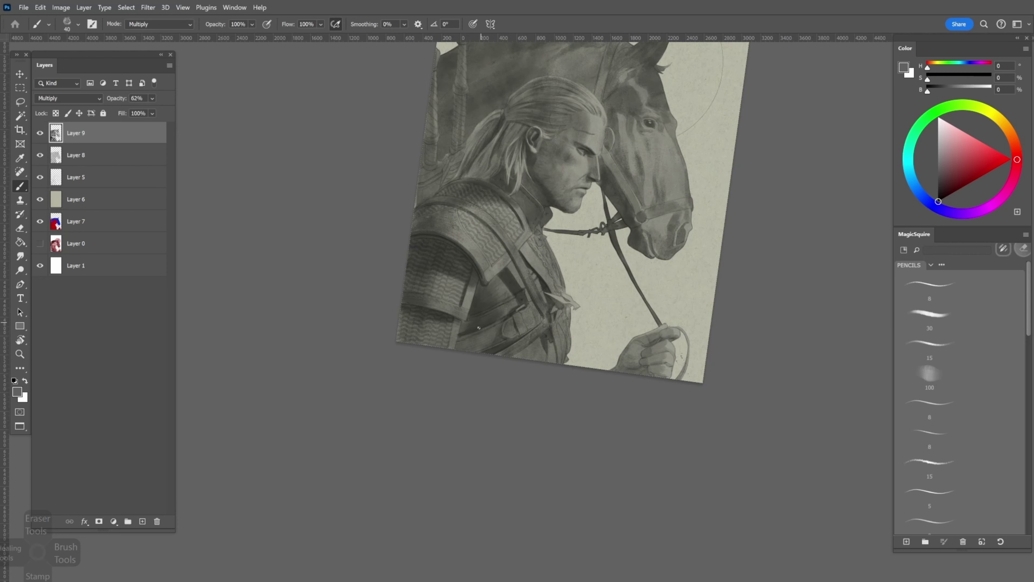
left_click_drag(454, 328, 495, 238)
key("r")
scroll(496, 238, "up", 2)
key("b")
scroll(501, 255, "up", 1)
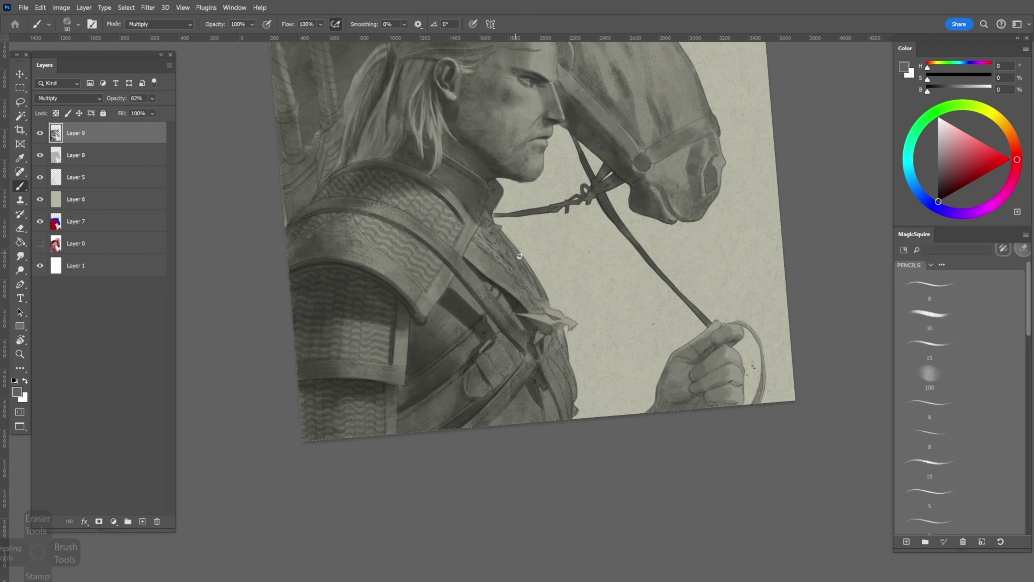
Darken the front of the Witcher's collar and the clasp beneath it with a 25 px brush
key("bracketleft")
key("bracketleft")
key("bracketleft")
key("bracketleft")
left_click_drag(479, 199, 518, 327)
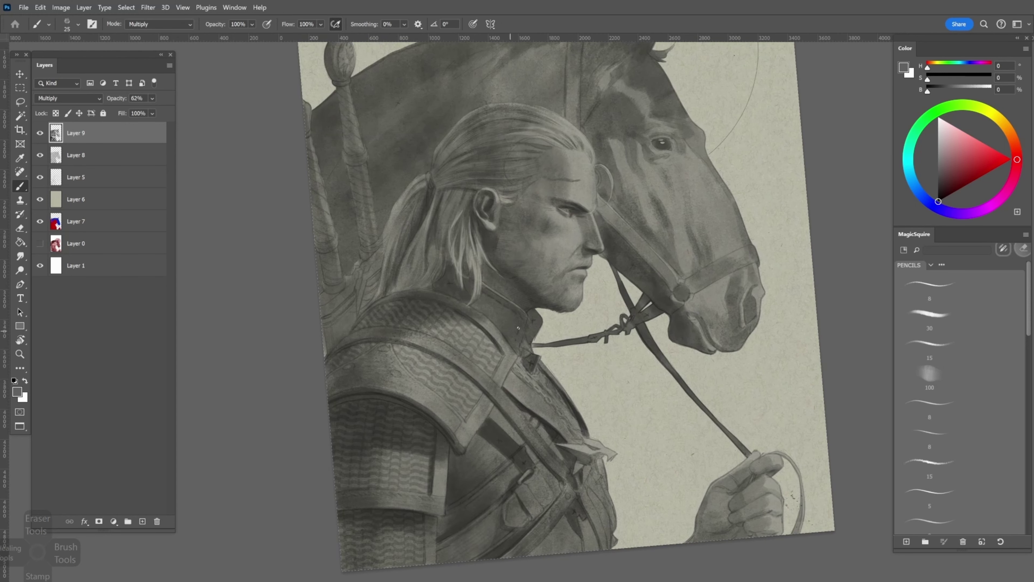
Shade the side of the collar with a 40 px brush and define the chest opening below it at 15 px
key("bracketright")
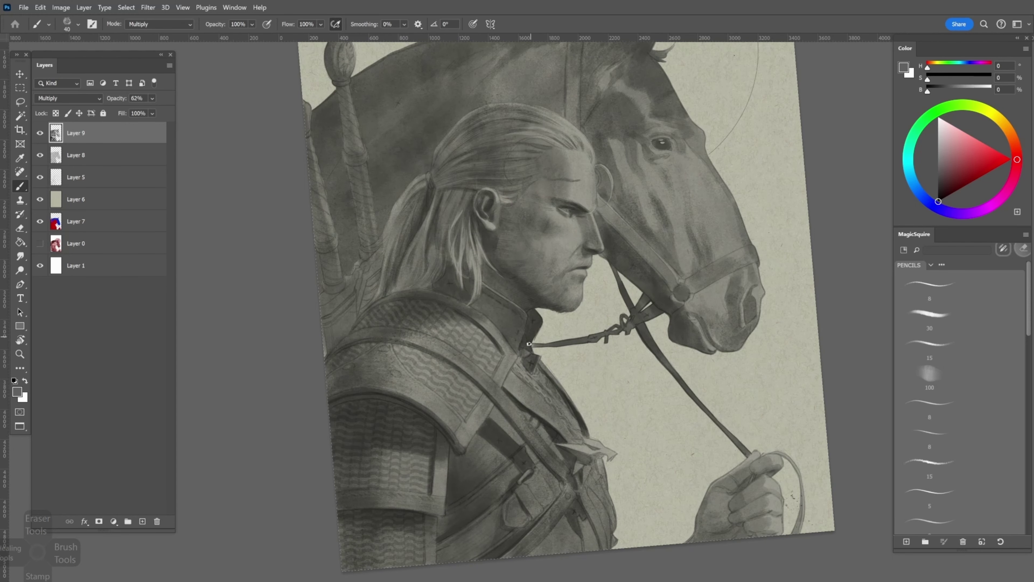
scroll(393, 276, "down", 1)
key("bracketleft")
key("bracketleft")
left_click_drag(393, 276, 471, 301)
scroll(478, 328, "down", 1)
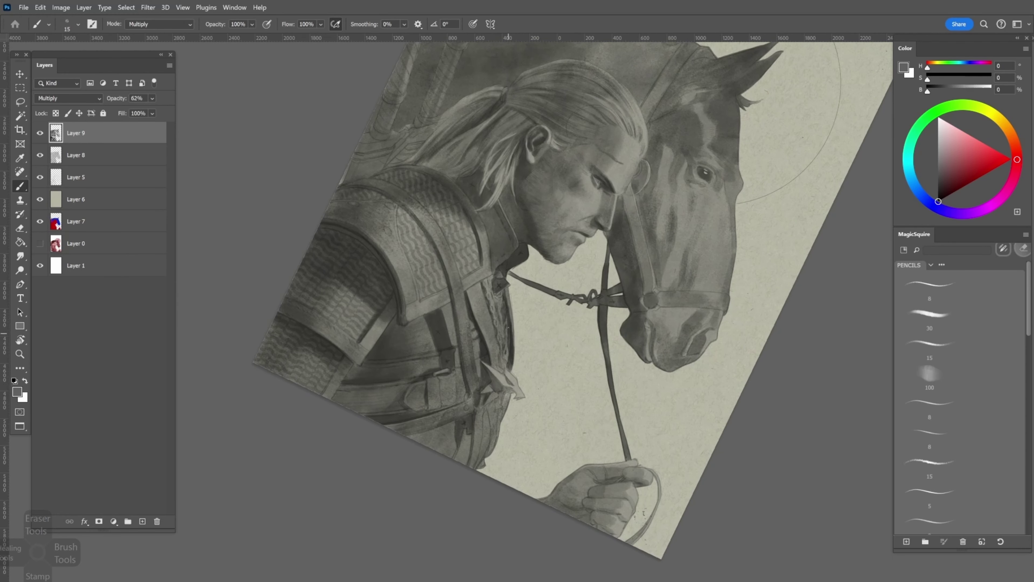
Darken the front edge of the chest armour and the lacing below the collar, using a brush up to 35 px
key("bracketright")
key("bracketright")
key("bracketright")
scroll(442, 242, "down", 1)
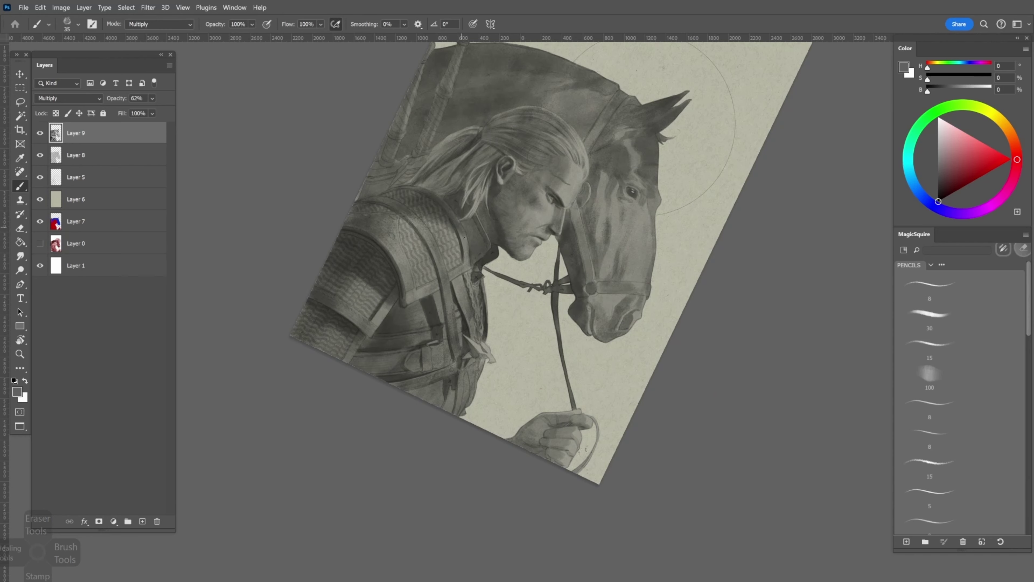
key("bracketleft")
key("bracketleft")
key("bracketleft")
left_click_drag(464, 238, 494, 342)
scroll(495, 342, "up", 1)
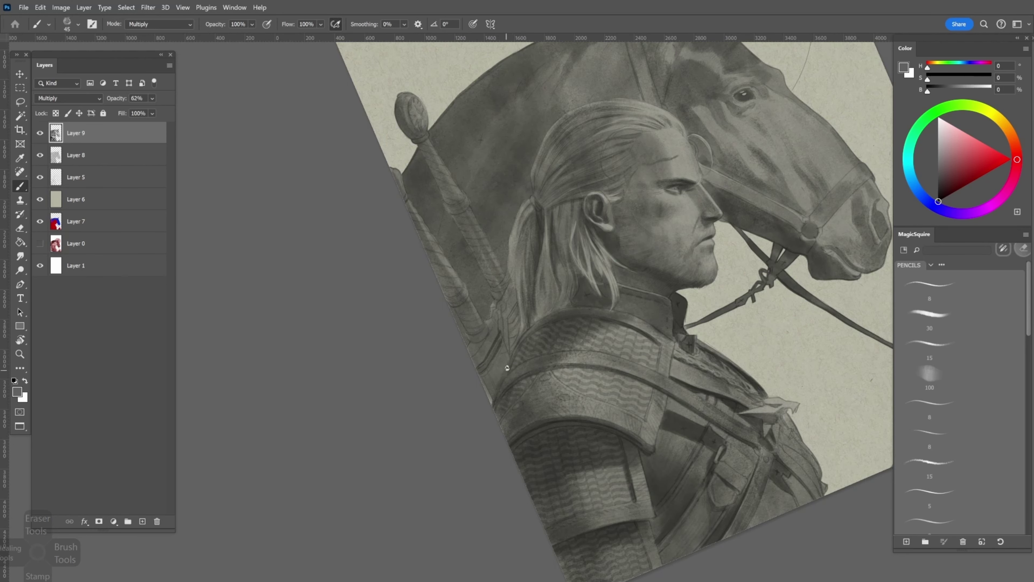
Darken the scabbard straps behind the Witcher's shoulder with brushes between 35 and 50 px
key("bracketright")
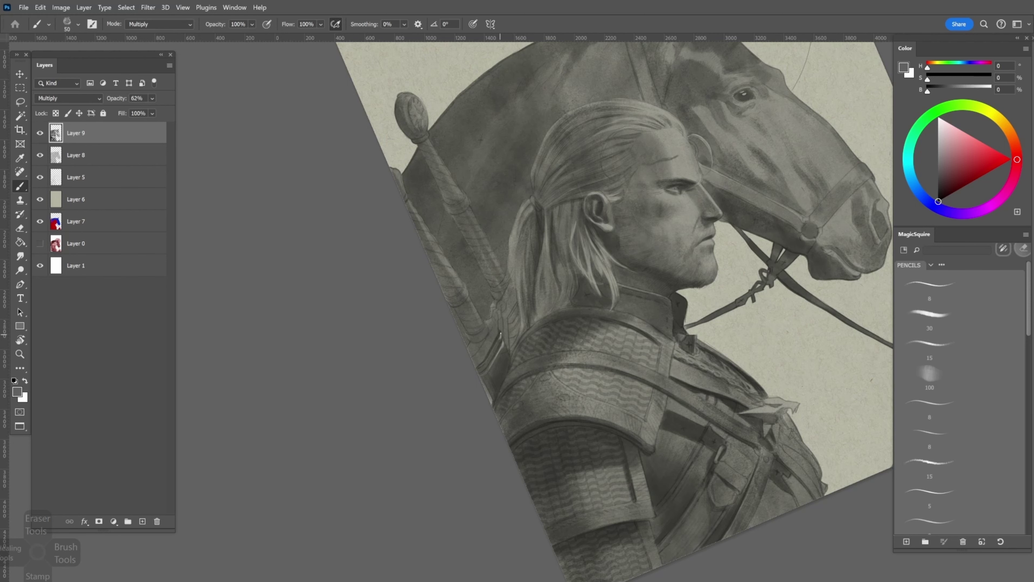
scroll(498, 375, "down", 5)
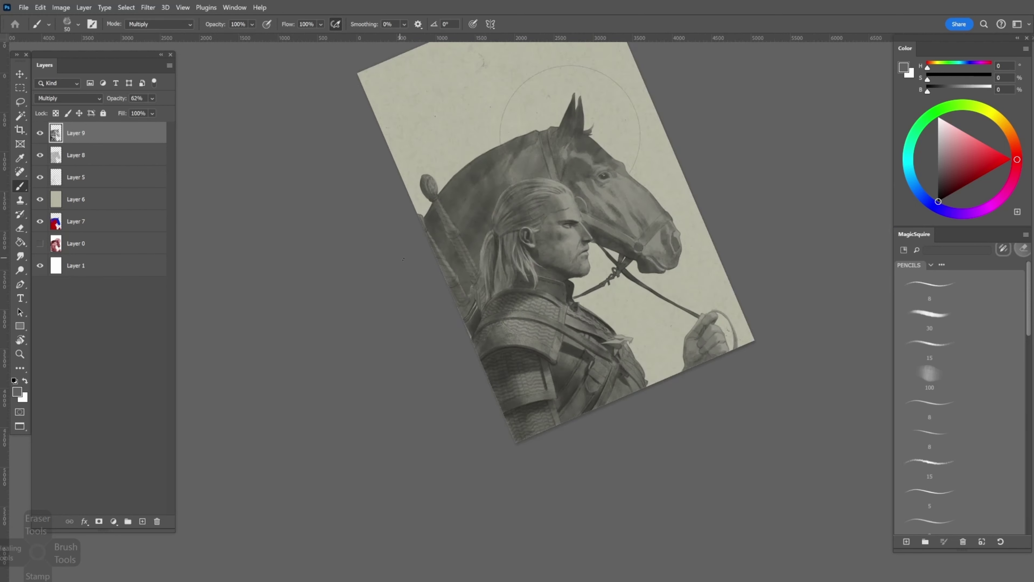
scroll(480, 326, "up", 5)
key("bracketleft")
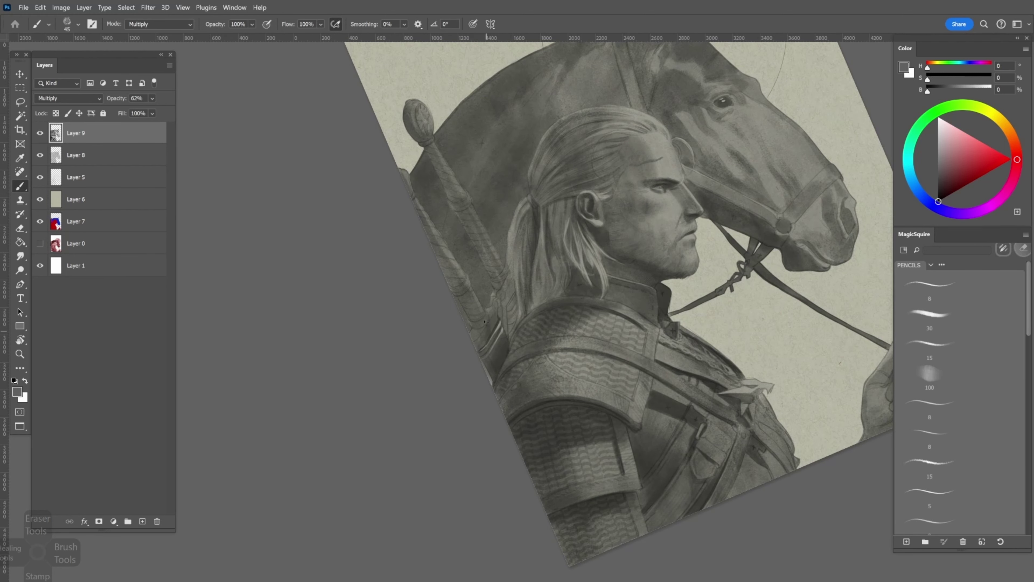
key("bracketleft")
scroll(496, 309, "up", 1)
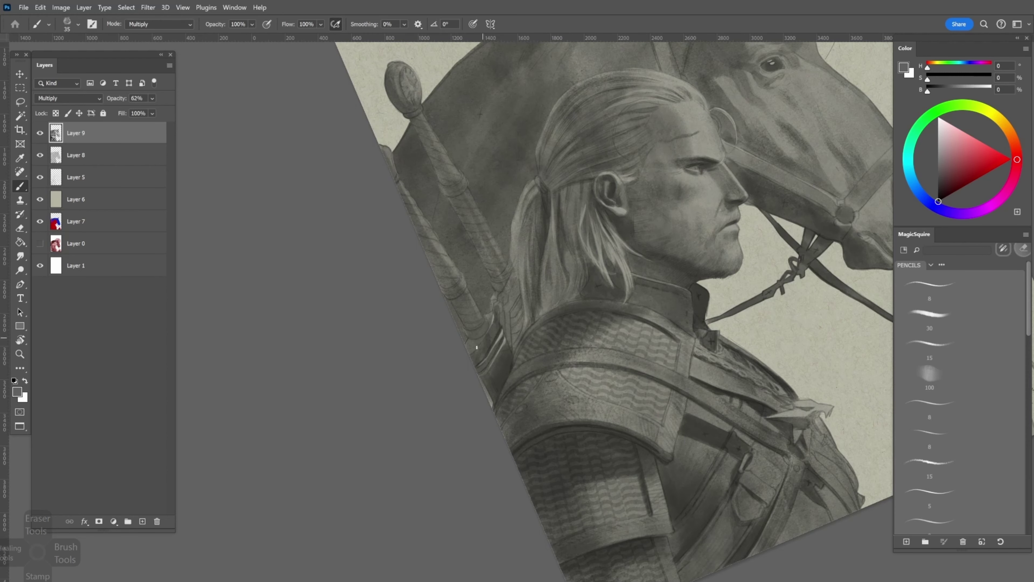
scroll(469, 349, "down", 1)
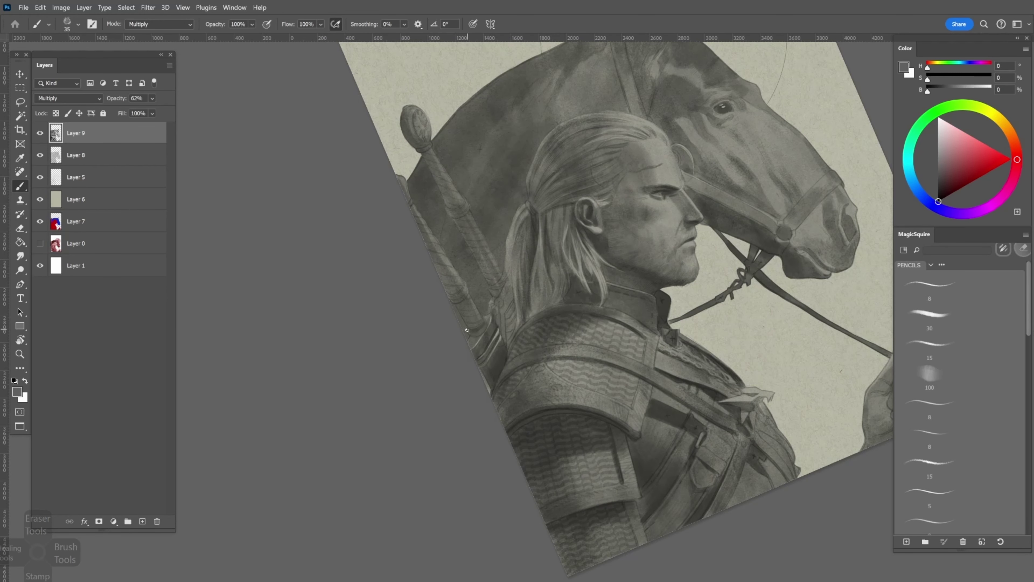
left_click_drag(469, 331, 479, 321)
Deepen the shadow at the base of the two sword hilts behind the ponytail, enlarging the brush
scroll(475, 329, "down", 1)
left_click_drag(475, 329, 490, 279)
scroll(491, 280, "up", 3)
key("bracketright")
key("bracketright")
key("bracketright")
key("bracketright")
key("bracketright")
key("bracketright")
key("bracketright")
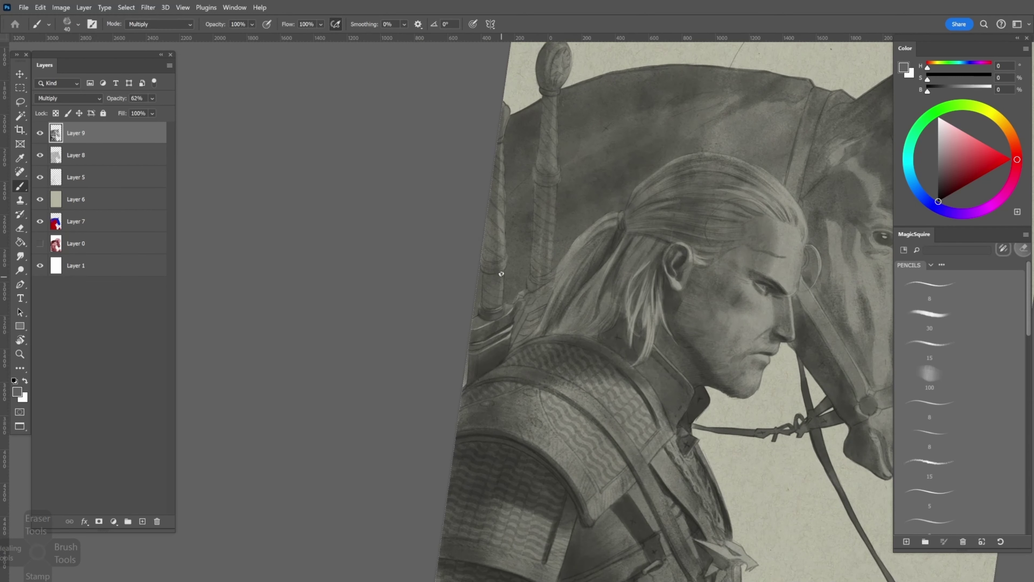
Darken the lower grip and guard of the rear sword with a smaller brush
key("bracketleft")
key("bracketleft")
key("bracketleft")
key("bracketleft")
key("bracketleft")
mouse_move(486, 285)
left_mouse_down()
mouse_move(514, 339)
mouse_move(492, 310)
mouse_move(547, 346)
left_mouse_up()
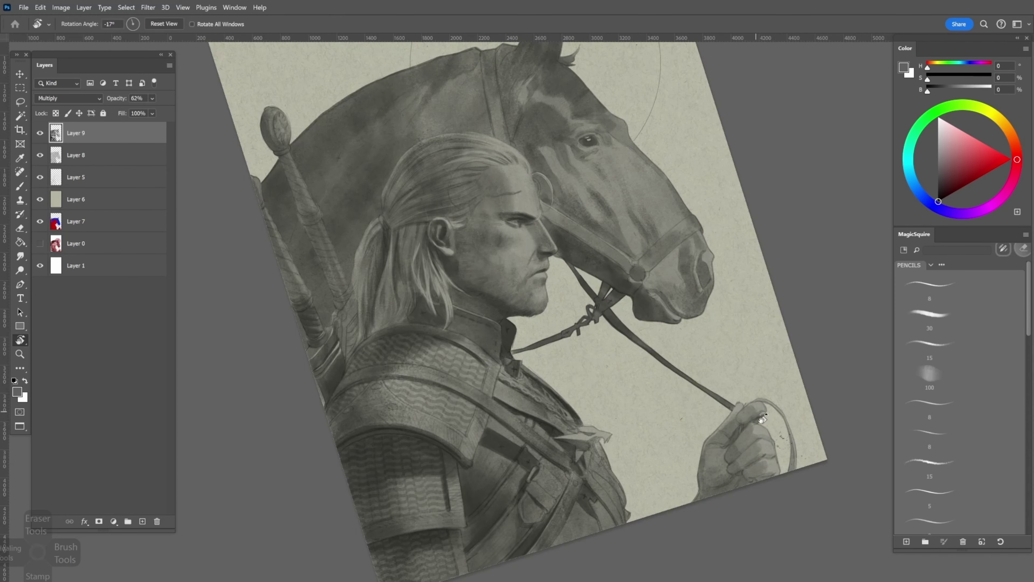
Shade the fingers of the hand holding the rein with a 50 px brush
key("bracketright")
key("bracketright")
key("bracketright")
key("bracketright")
key("bracketright")
key("bracketright")
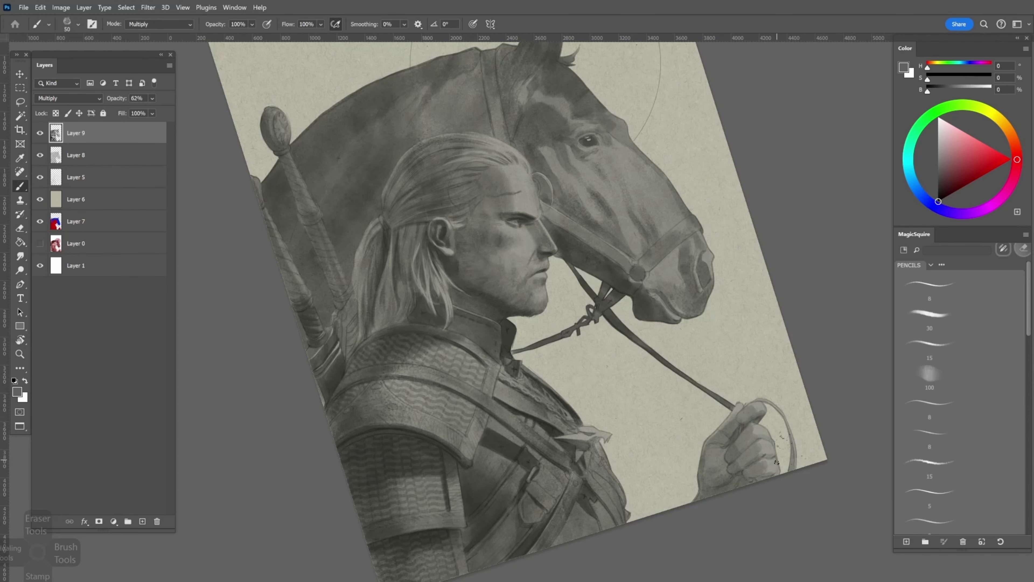
mouse_move(771, 435)
left_mouse_down()
mouse_move(765, 474)
mouse_move(773, 461)
left_mouse_up()
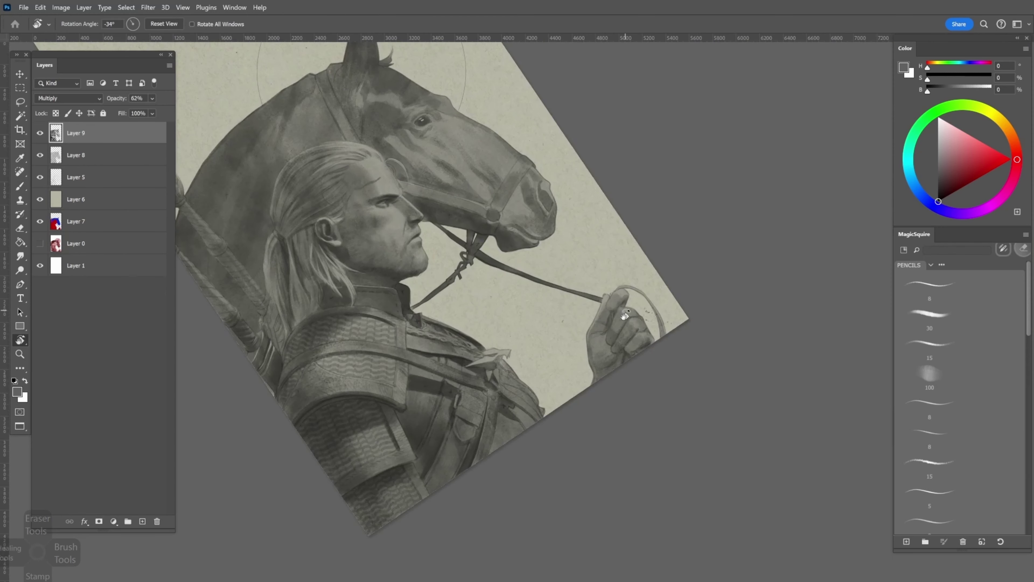
Deepen the shading across the back of the rein hand and its wrist with a 45 to 50 px brush
key("bracketright")
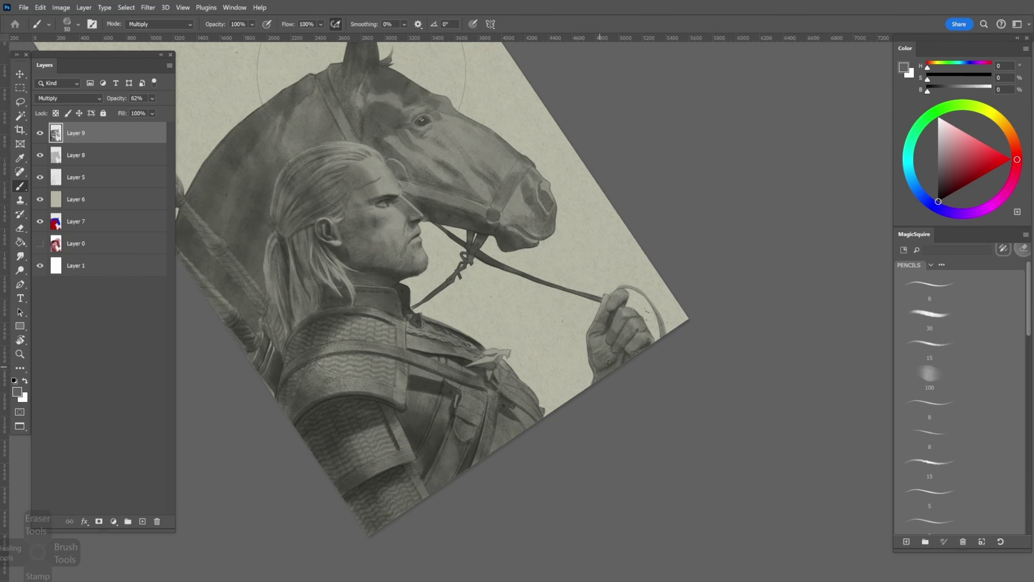
scroll(619, 361, "up", 2)
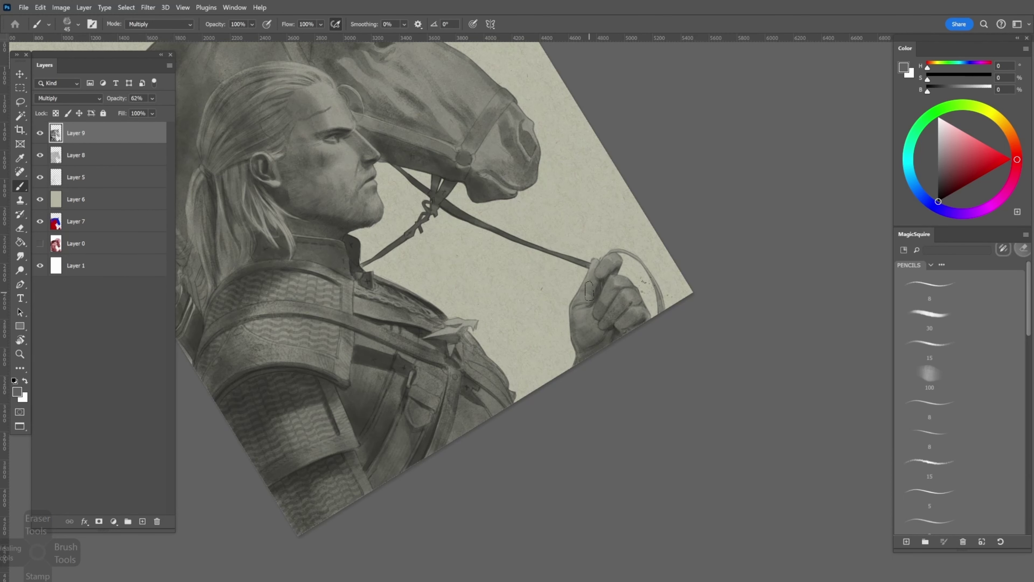
mouse_move(589, 286)
left_mouse_down()
mouse_move(326, 228)
mouse_move(489, 407)
mouse_move(580, 346)
mouse_move(365, 247)
mouse_move(401, 335)
left_mouse_up()
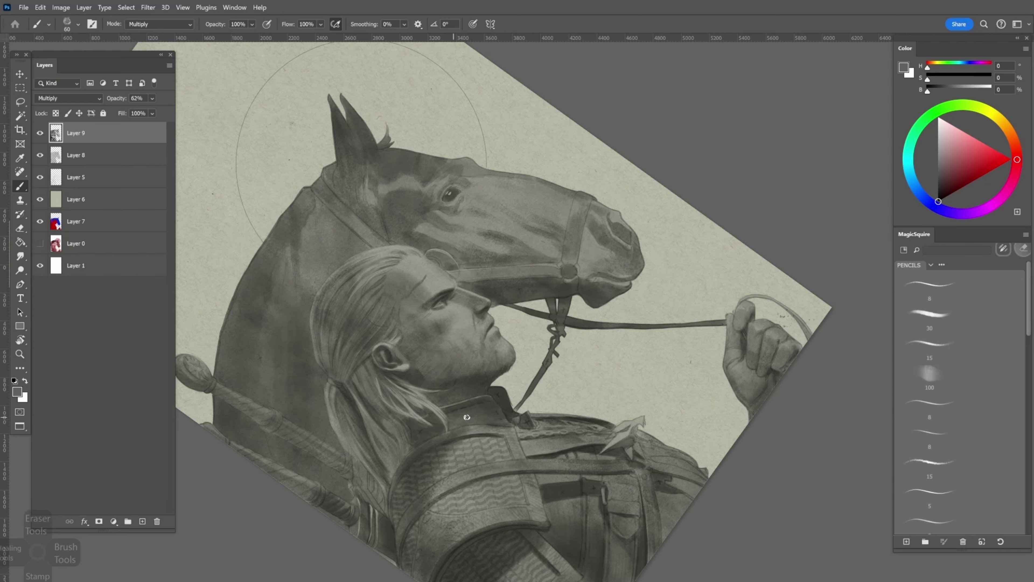
Shade the collar with a 60 px brush and darken the chest edge under the torn cloth with a finer one
mouse_move(472, 415)
left_mouse_down()
mouse_move(607, 340)
mouse_move(563, 367)
mouse_move(555, 388)
left_mouse_up()
key("bracketleft")
key("bracketleft")
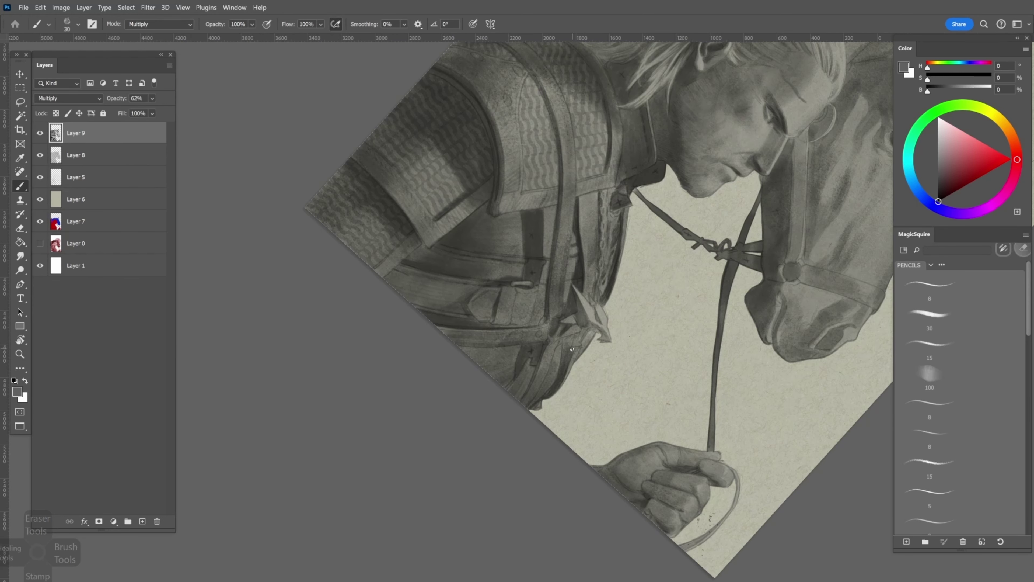
key("bracketleft")
mouse_move(574, 336)
left_mouse_down()
mouse_move(542, 393)
mouse_move(519, 407)
mouse_move(596, 327)
left_mouse_up()
Darken the folds of the torn cloth and the armour edge beneath it, starting with a 15 px brush
key("bracketright")
key("bracketright")
key("bracketright")
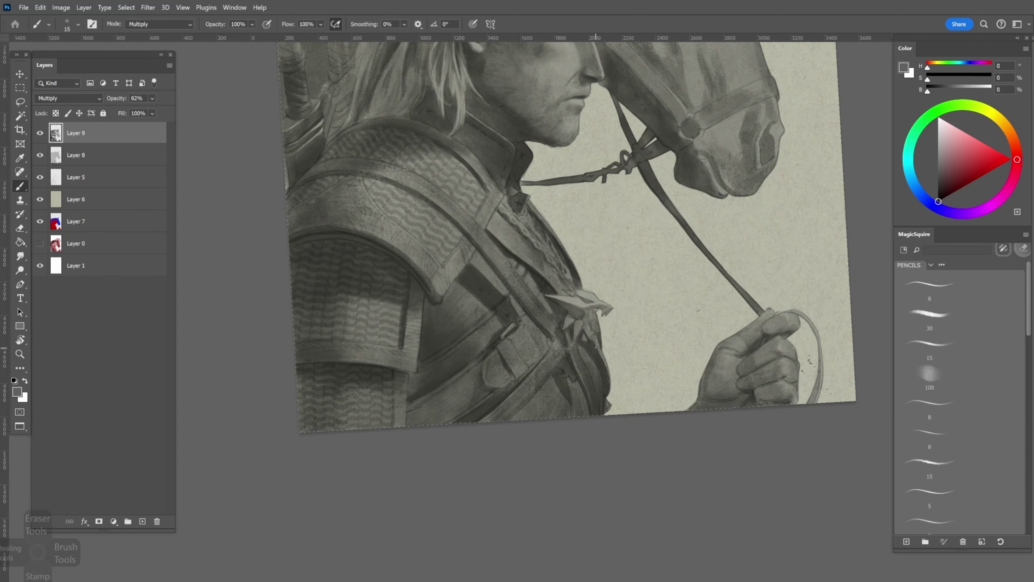
key("bracketright")
mouse_move(597, 346)
left_mouse_down()
mouse_move(536, 274)
mouse_move(585, 289)
left_mouse_up()
Darken the wavy mail pattern on the Witcher's shoulder plate with a brush of about 30 px
key("bracketright")
key("bracketright")
key("bracketright")
key("bracketright")
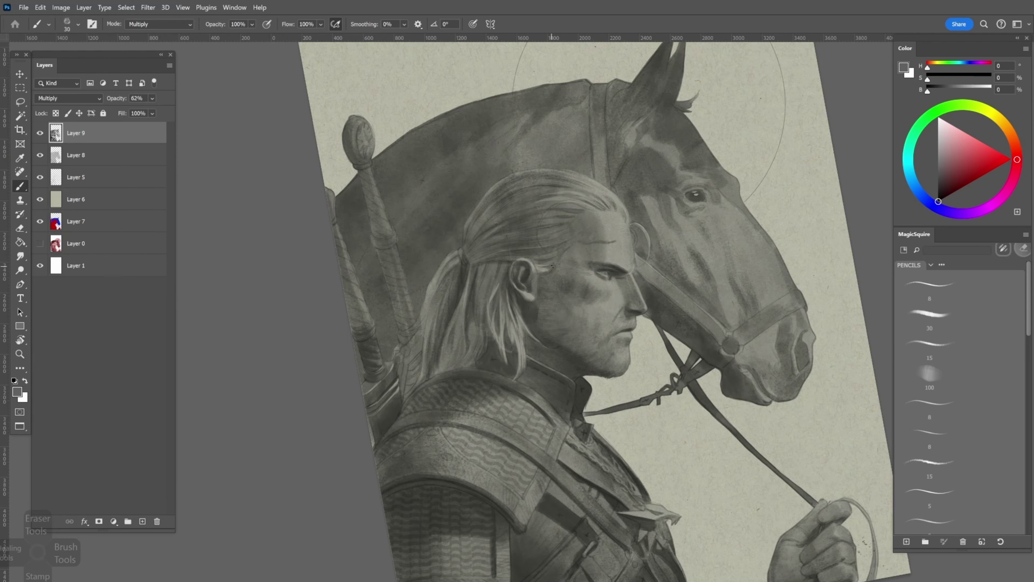
key("bracketleft")
scroll(541, 276, "down", 2)
left_click_drag(541, 276, 581, 349)
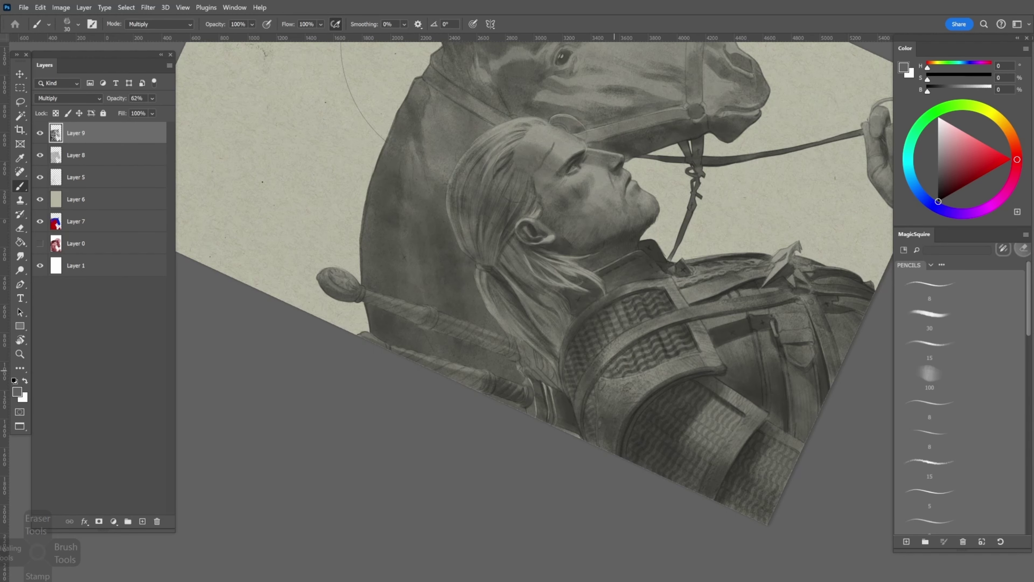
mouse_move(630, 374)
left_mouse_down()
mouse_move(529, 407)
mouse_move(472, 453)
left_mouse_up()
Darken the mail pattern and shadow along the inner edge of the upper sleeve with 35 to 50 px brushes
key("bracketright")
key("bracketright")
key("bracketright")
key("bracketright")
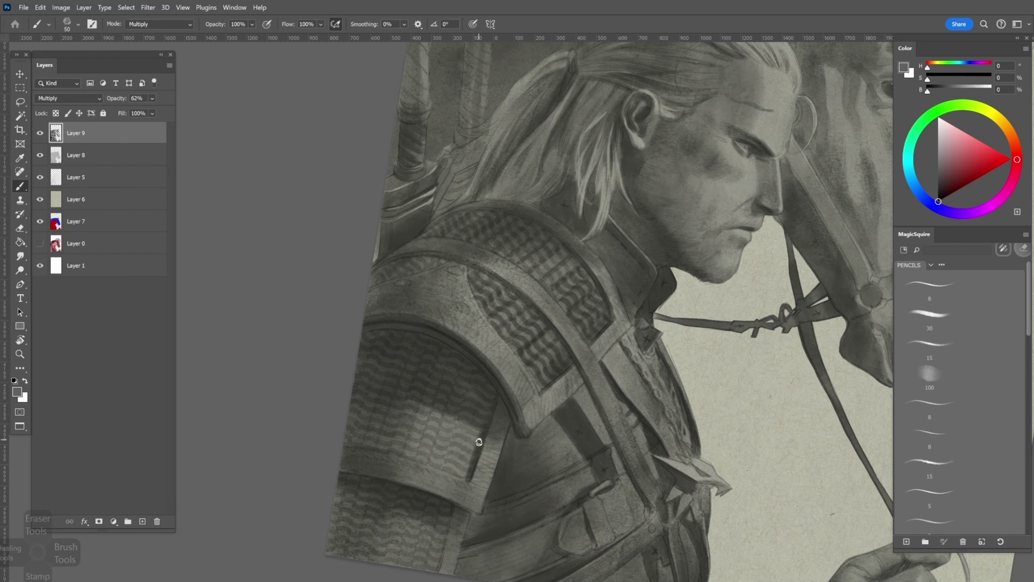
key("bracketleft")
key("bracketleft")
key("bracketleft")
key("bracketleft")
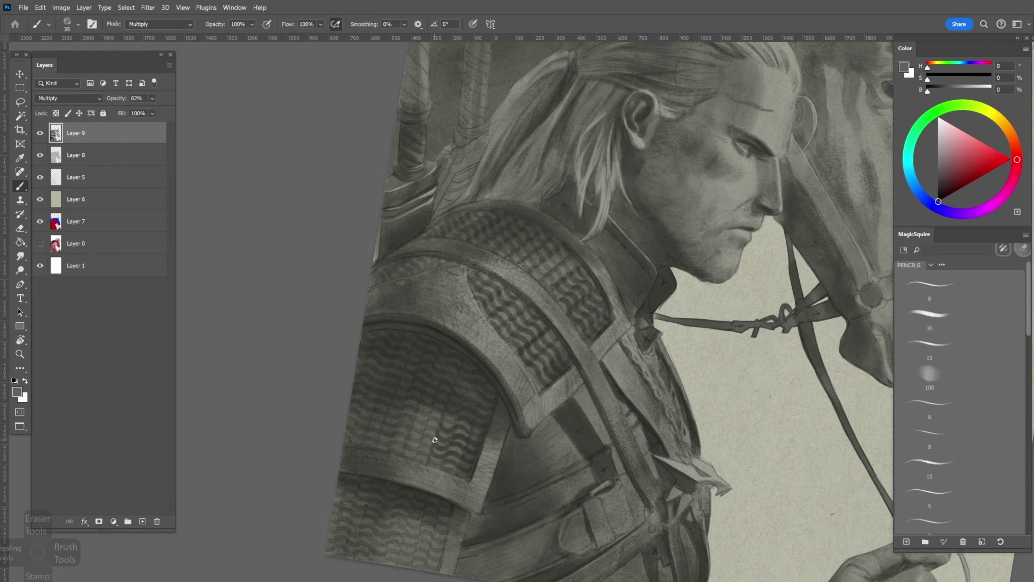
Deepen the remaining sleeve mail pattern and define the rear sword's guard with a fine 20 px brush
key("r")
left_click_drag(438, 439, 386, 351)
scroll(386, 352, "down", 2)
scroll(386, 351, "down", 2)
key("Escape")
scroll(316, 303, "up", 3)
key("b")
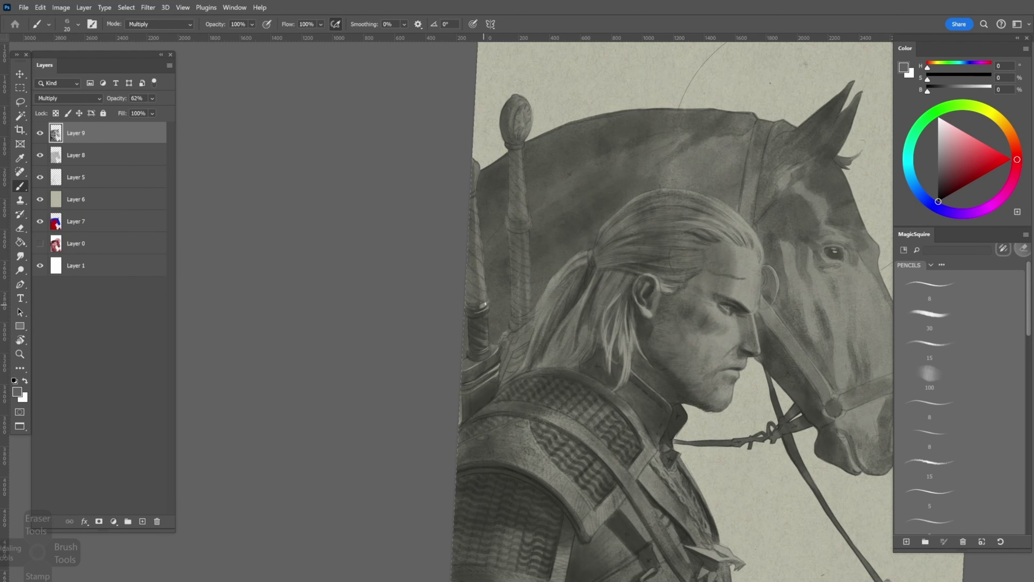
Darken the upper grip of the front sword hilt, below its pommel, with a brush of about 40 px
key("bracketright")
key("bracketright")
key("bracketright")
key("bracketright")
key("bracketright")
key("bracketright")
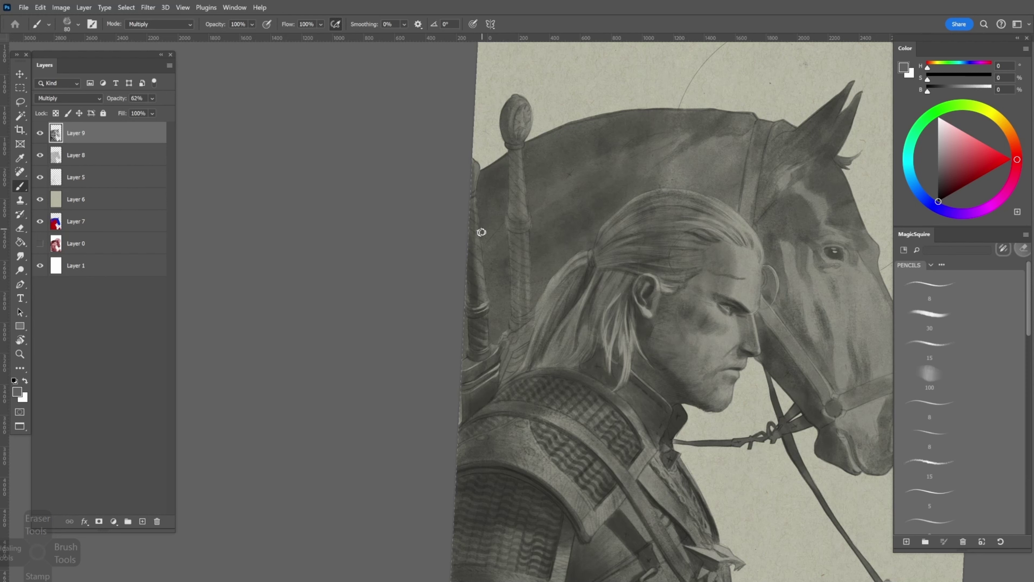
key("r")
scroll(473, 216, "down", 3)
left_click_drag(472, 216, 376, 161)
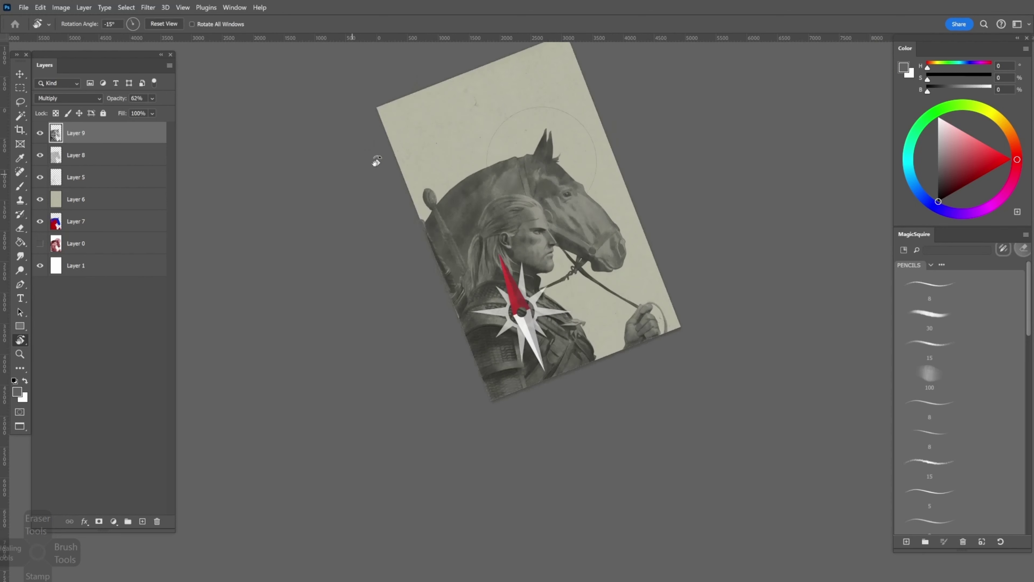
scroll(377, 161, "up", 3)
key("b")
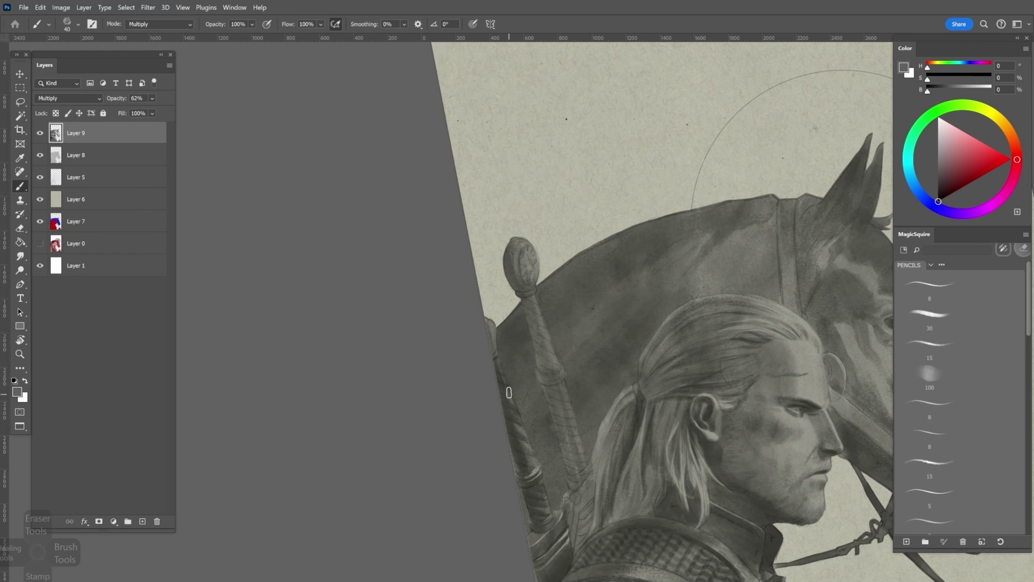
key("bracketright")
mouse_move(527, 294)
left_mouse_down()
mouse_move(556, 365)
mouse_move(537, 324)
mouse_move(547, 364)
mouse_move(563, 347)
mouse_move(546, 376)
mouse_move(573, 331)
mouse_move(550, 371)
mouse_move(568, 361)
mouse_move(560, 373)
mouse_move(552, 377)
mouse_move(568, 354)
mouse_move(558, 376)
left_mouse_up()
Define the hilt's middle ring with a 25 px brush and darken the lower grip with an 80 px brush
key("bracketleft")
key("bracketleft")
key("bracketleft")
key("bracketleft")
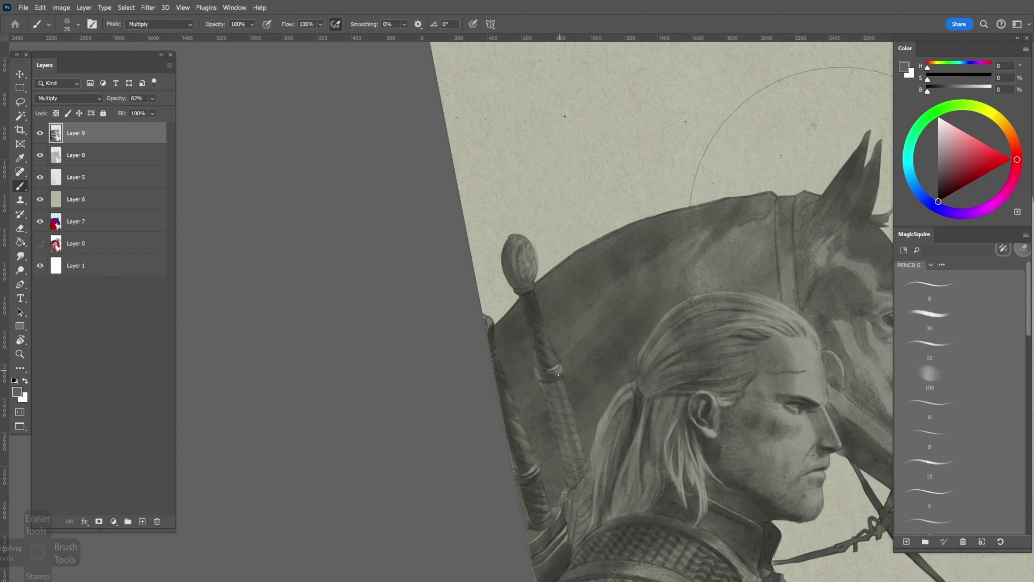
key("bracketright")
key("bracketright")
key("bracketright")
key("bracketright")
key("bracketright")
key("bracketright")
scroll(480, 321, "down", 1)
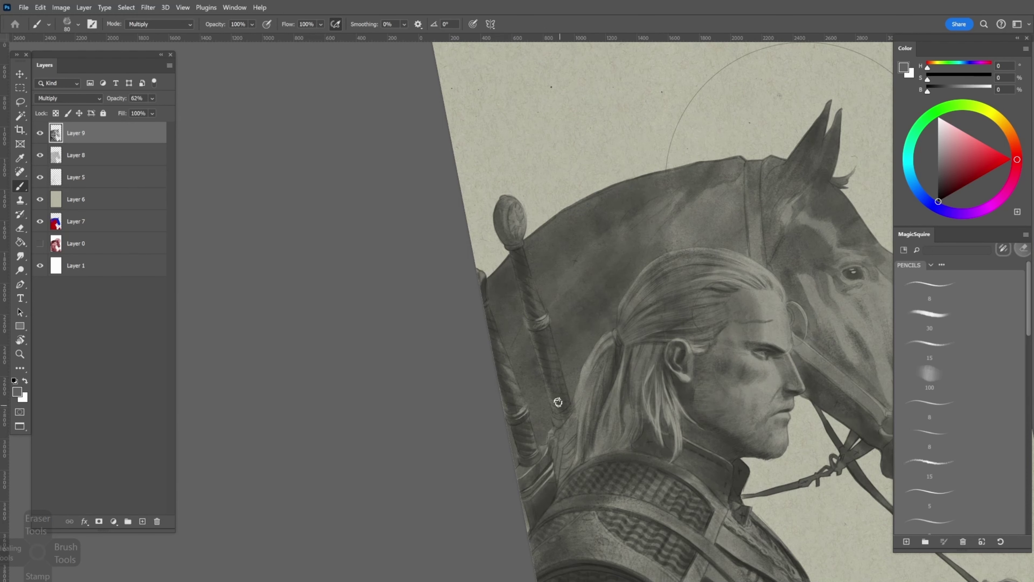
Refine the dark wrap shading on the lower sword grip towards the guard with a 35 px brush
key("r")
mouse_move(539, 351)
left_mouse_down()
mouse_move(531, 395)
mouse_move(582, 337)
mouse_move(426, 245)
mouse_move(477, 364)
left_mouse_up()
key("b")
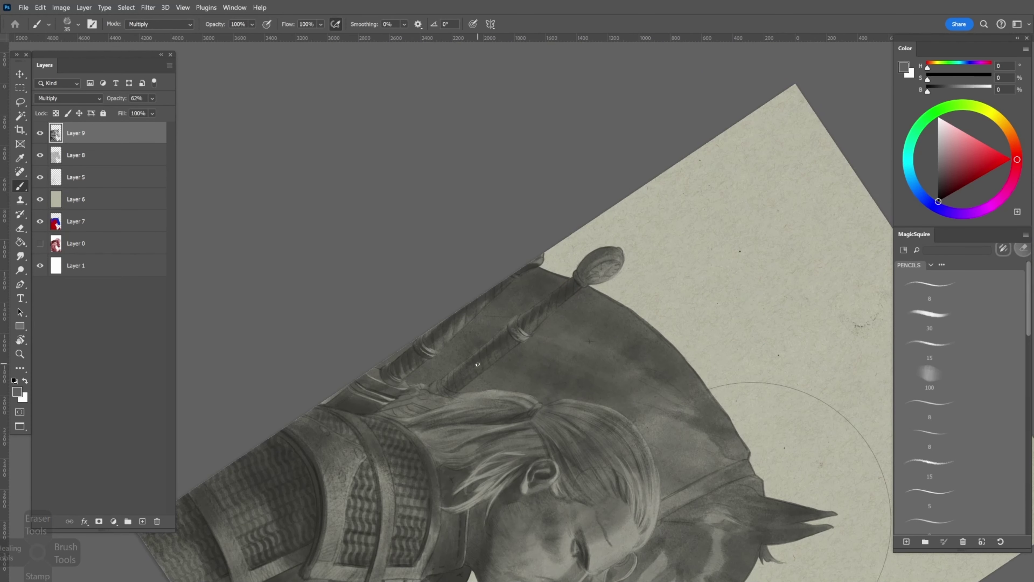
scroll(497, 342, "down", 3)
scroll(497, 342, "up", 3)
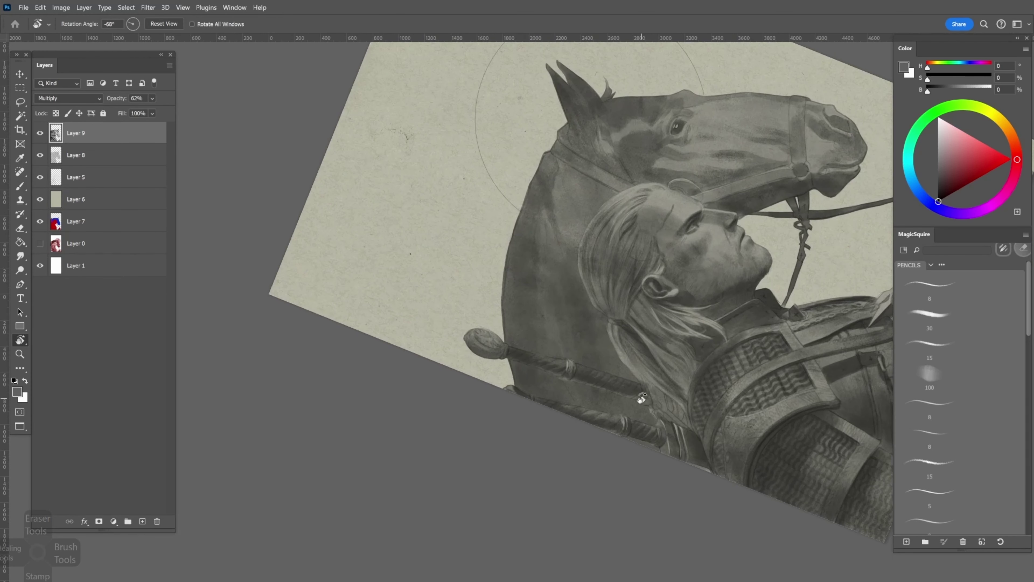
key("r")
left_click_drag(527, 326, 564, 414)
key("b")
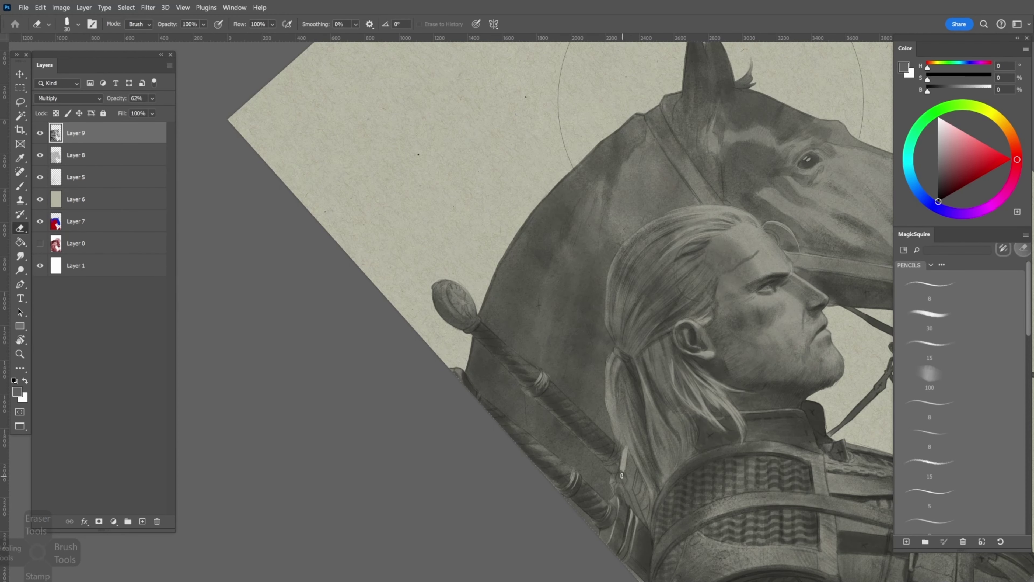
Lift a highlight on the sword guard beside the hair with a 30 px eraser and shade around it with a 30 px brush
key("e")
key("b")
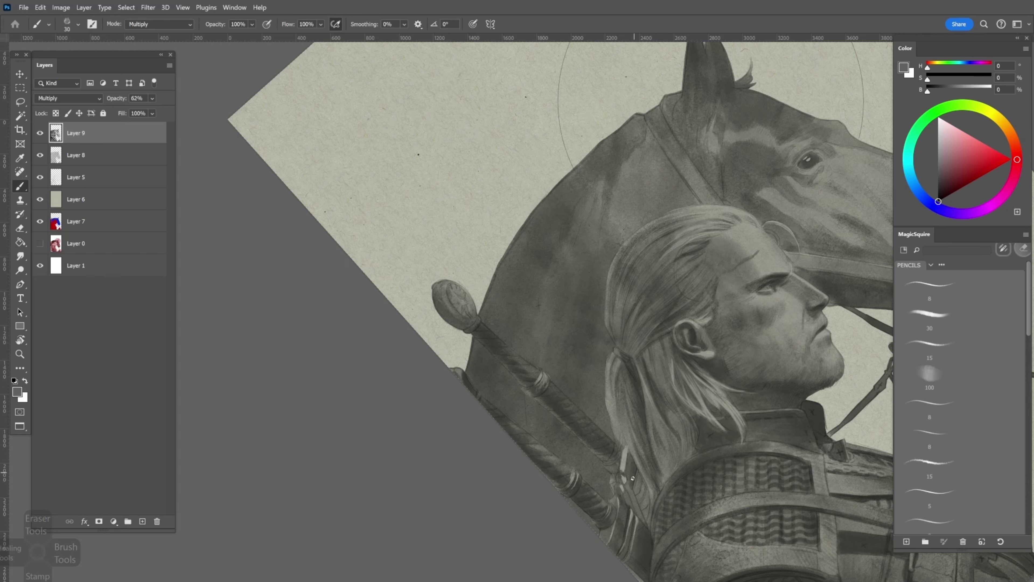
scroll(629, 460, "down", 3)
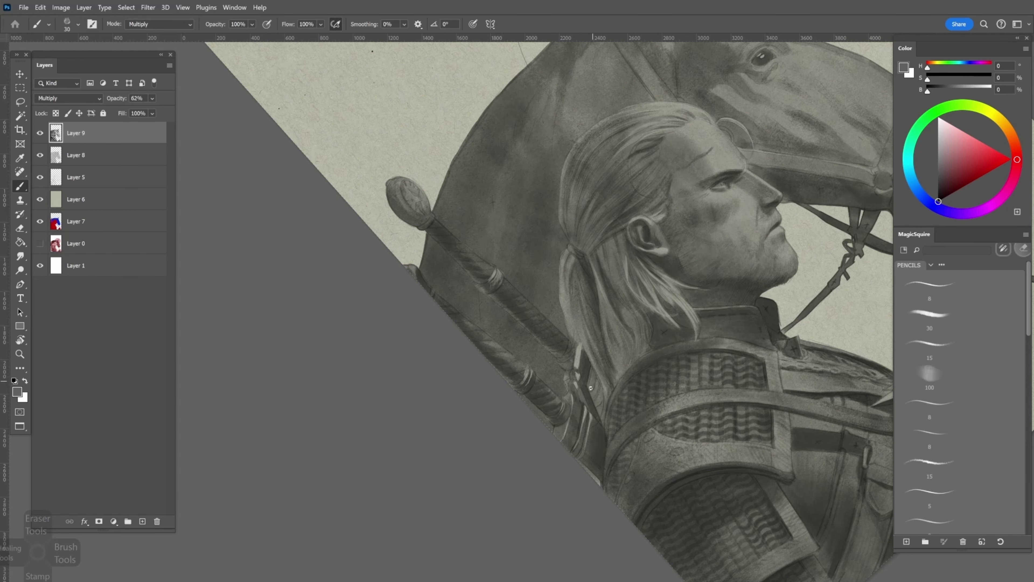
mouse_move(588, 380)
left_mouse_down()
mouse_move(599, 405)
mouse_move(415, 254)
mouse_move(393, 392)
mouse_move(491, 300)
mouse_move(524, 337)
left_mouse_up()
Shade the fist holding the reins with a brush of about 100 px
key("bracketleft")
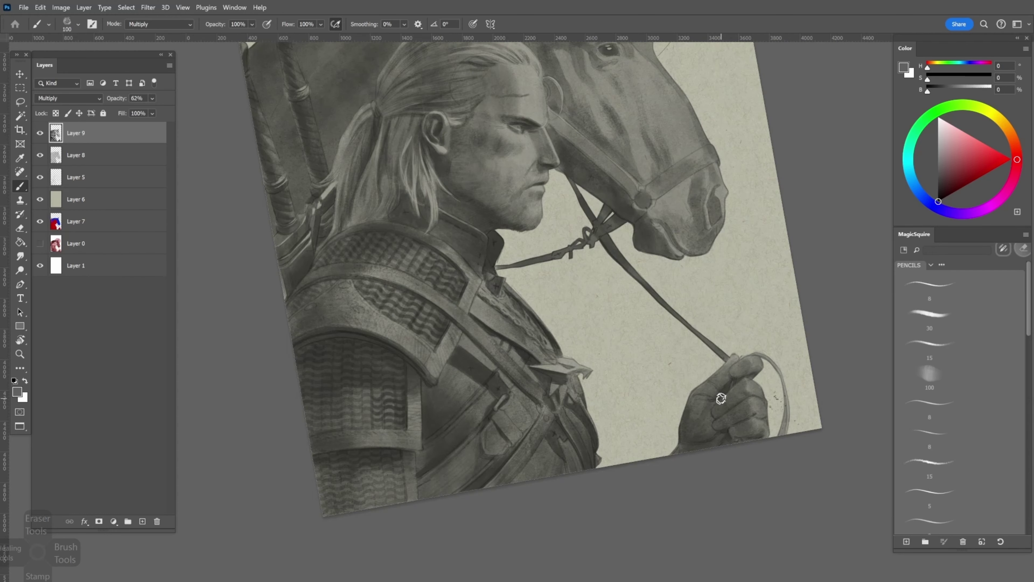
key("r")
left_click_drag(727, 422, 362, 311)
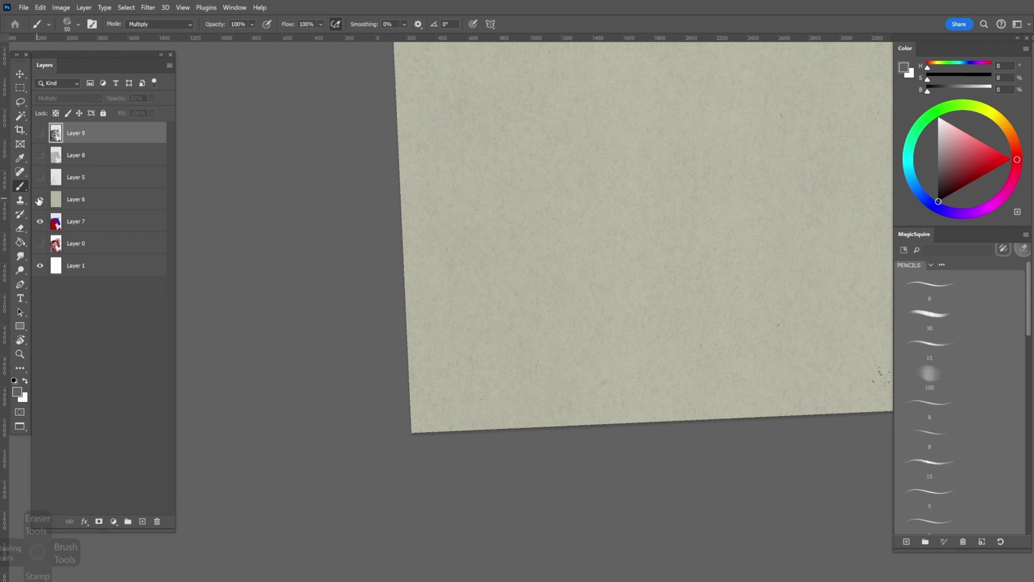
Merge the paper and pencil layers, duplicate the merged layer and open the Liquify filter on the copy
left_click(45, 98)
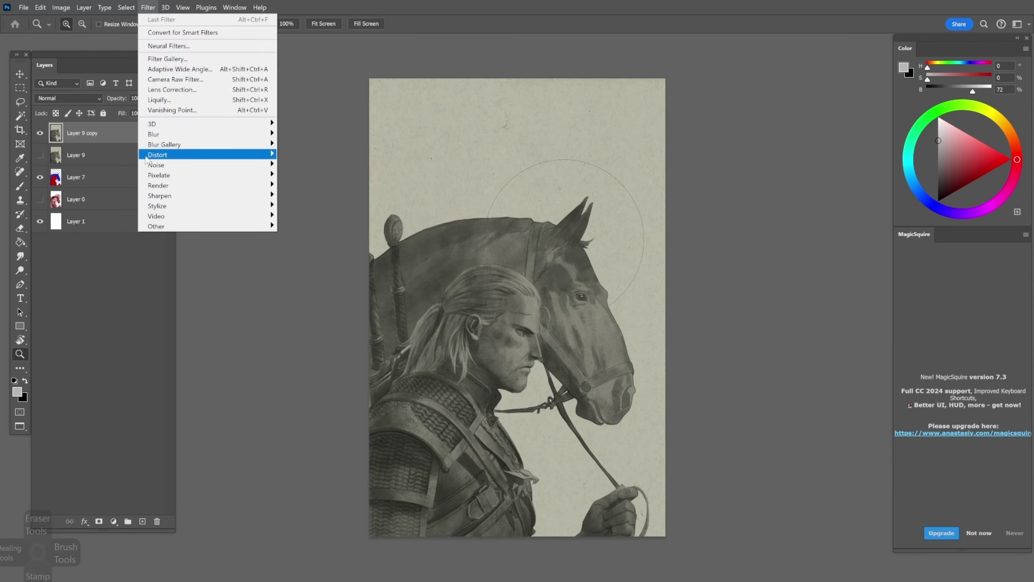
left_click(163, 99)
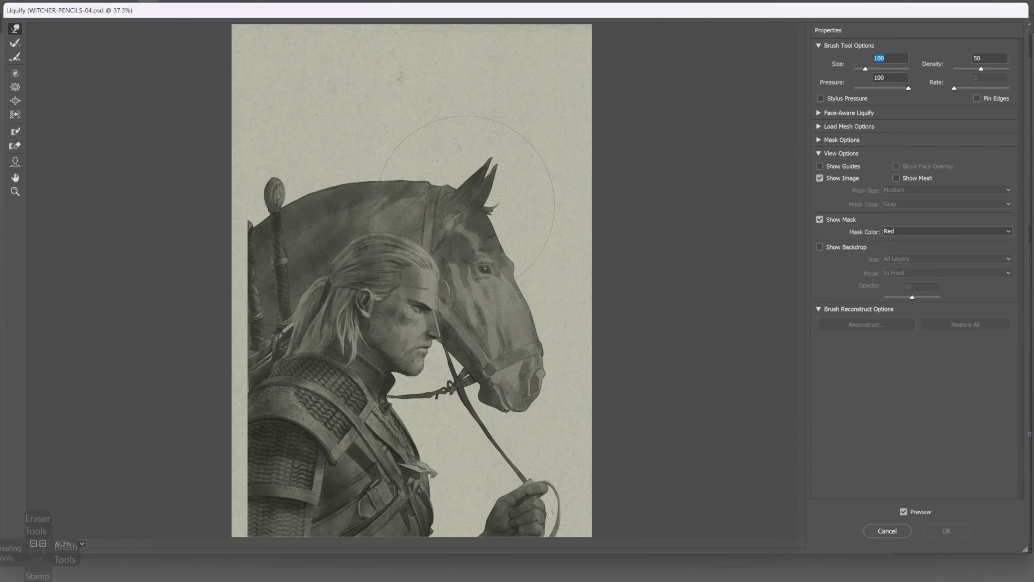
scroll(443, 341, "up", 3)
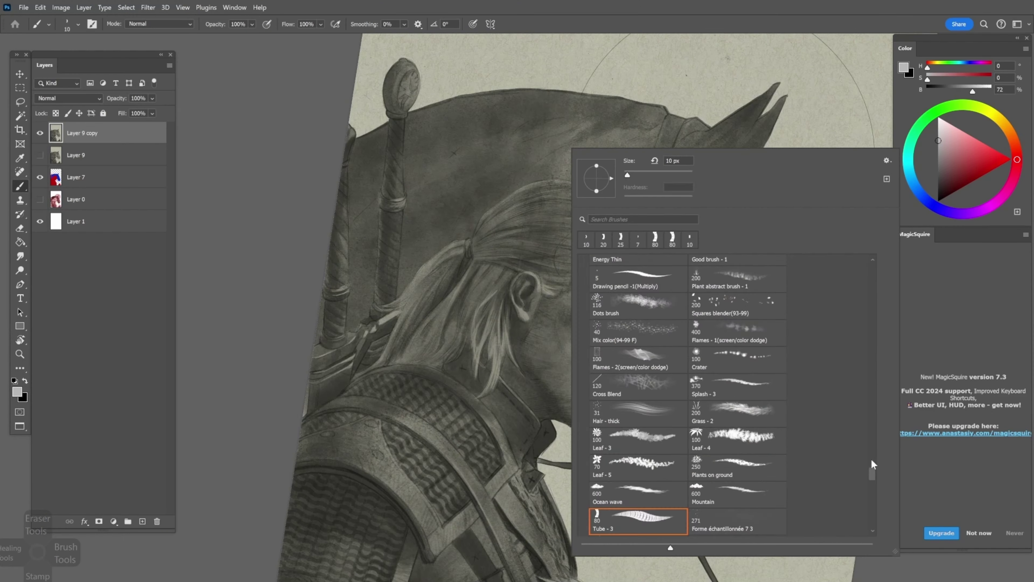
Draw fine black stubble, facial detail and hair strands on the Witcher with a 5 px Normal-mode brush at 76% flow
key("r")
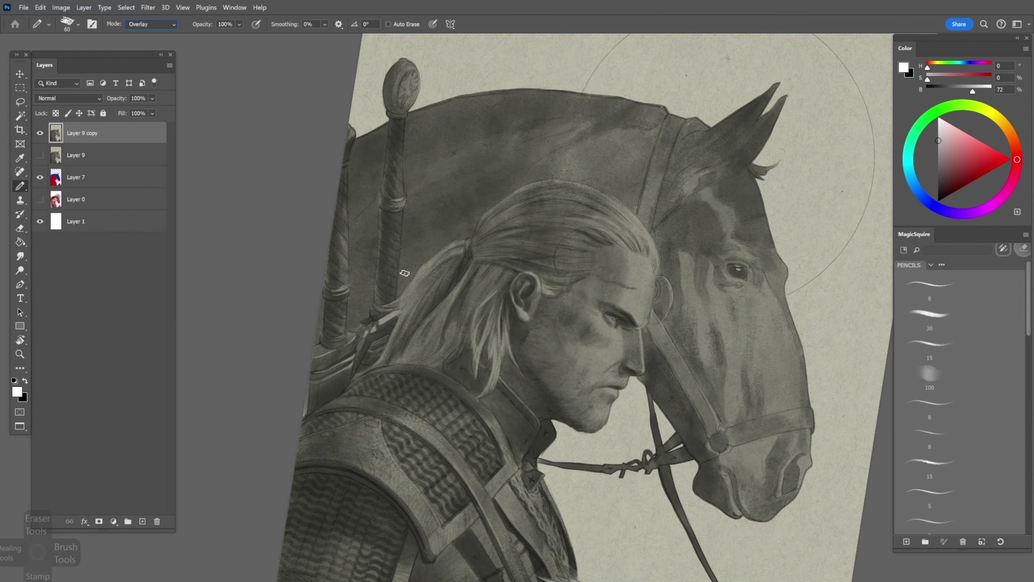
mouse_move(529, 264)
left_mouse_down()
mouse_move(469, 366)
mouse_move(502, 319)
left_mouse_up()
key("Escape")
key("b")
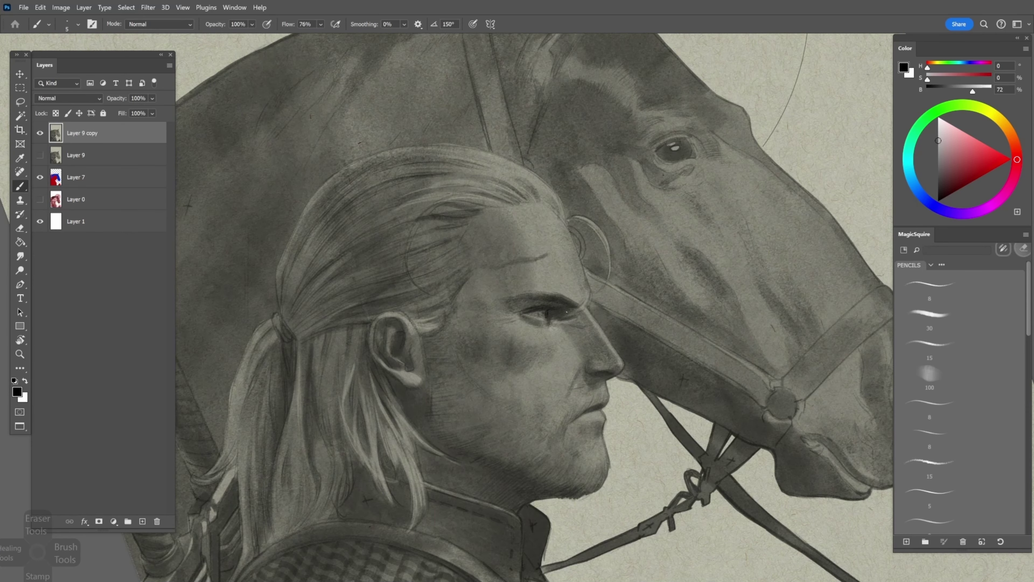
key("r")
left_click_drag(445, 306, 519, 293)
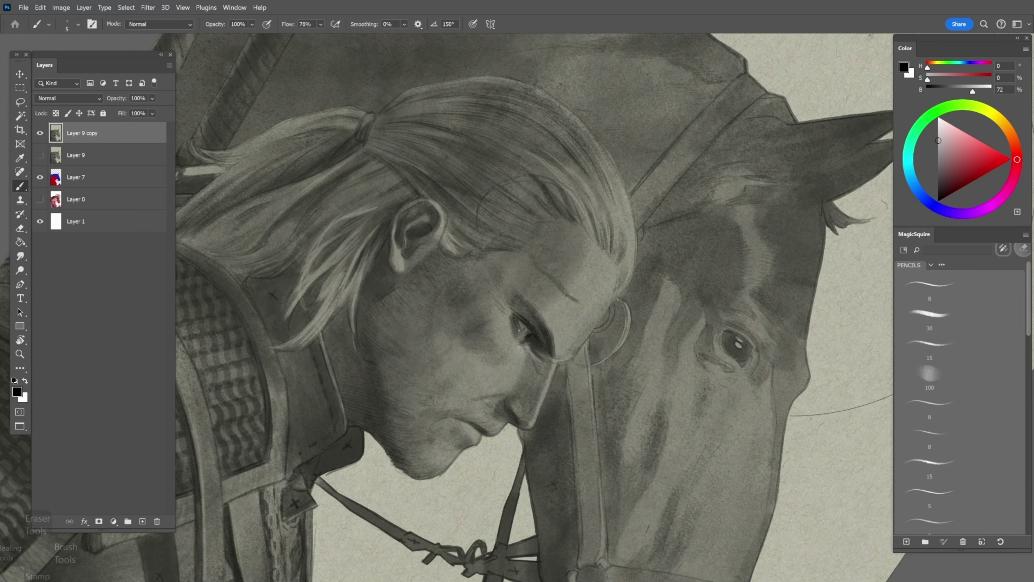
key("ctrl+minus")
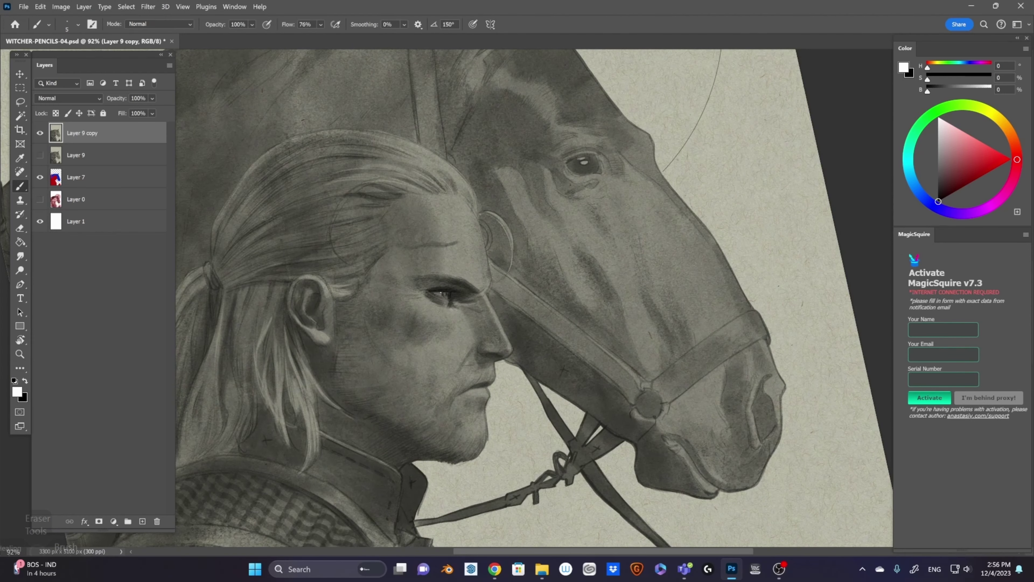
Set the brush blend mode to Overlay and add white highlights and black accents to the Witcher's eye at 5 to 6 px
left_click(128, 24)
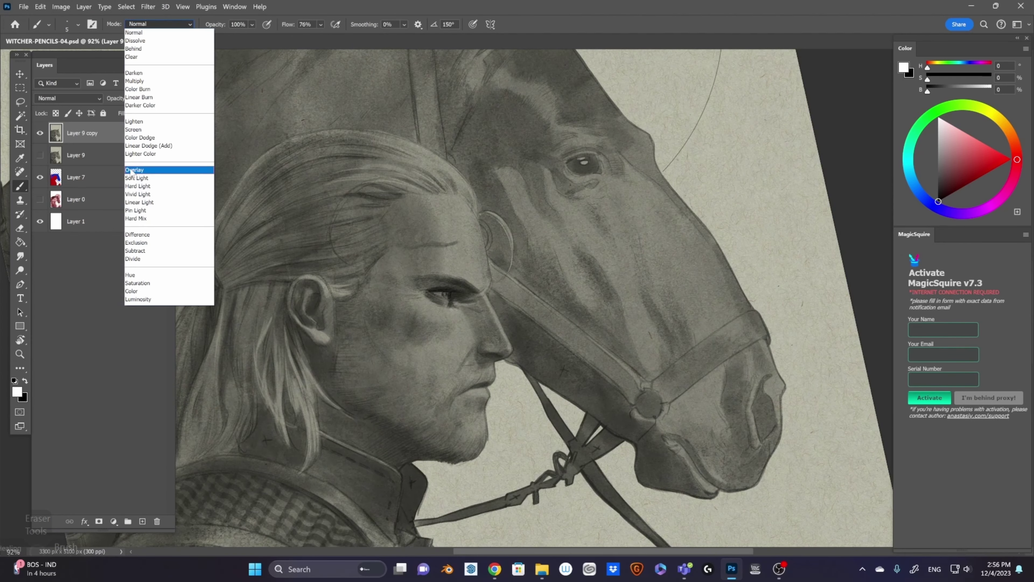
left_click(134, 170)
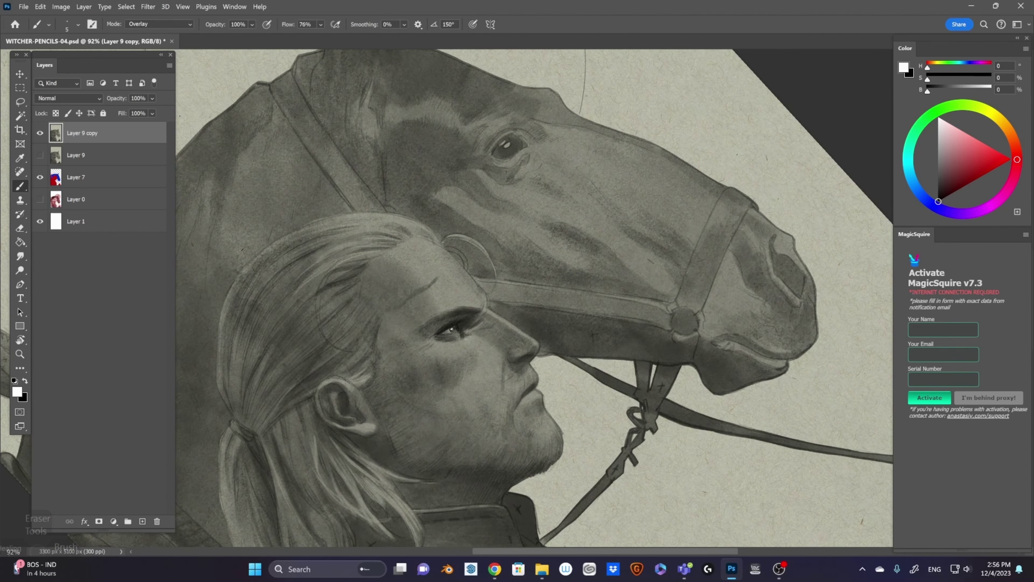
key("x")
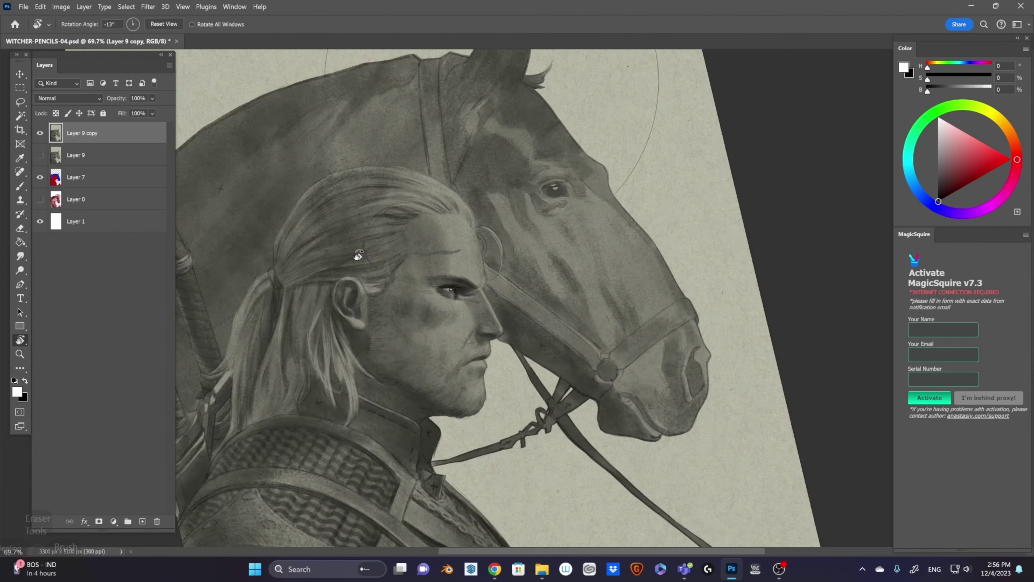
key("bracketright")
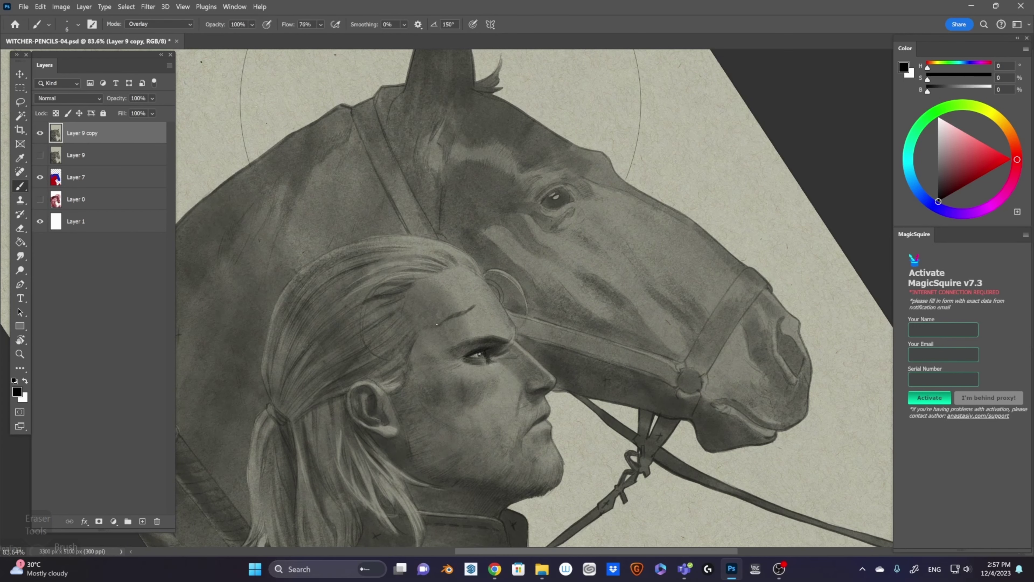
key("x")
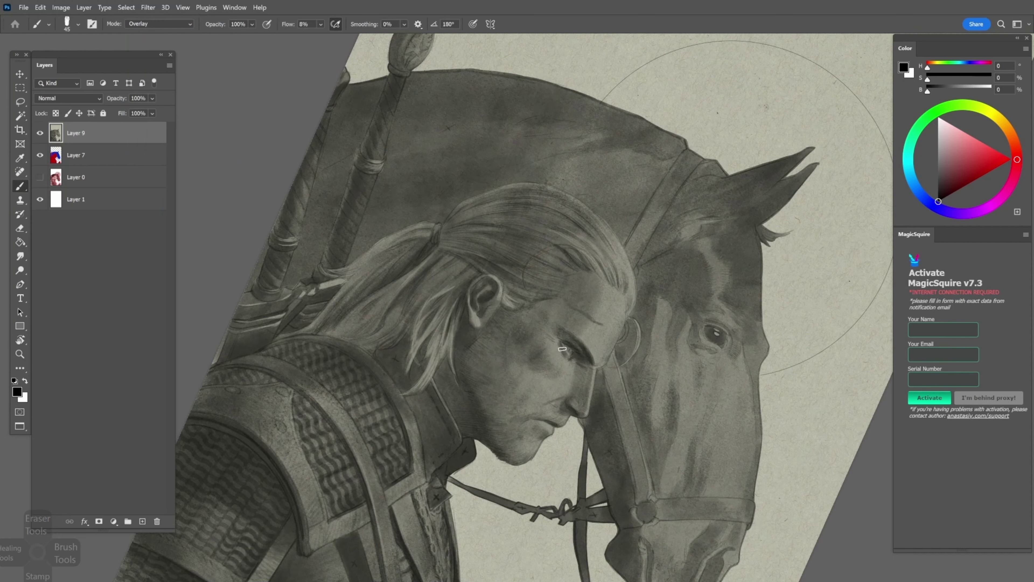
Deepen the brow, eye socket and nose shading in black, finishing with a 20 px Multiply brush at 11% flow
key("bracketright")
key("bracketright")
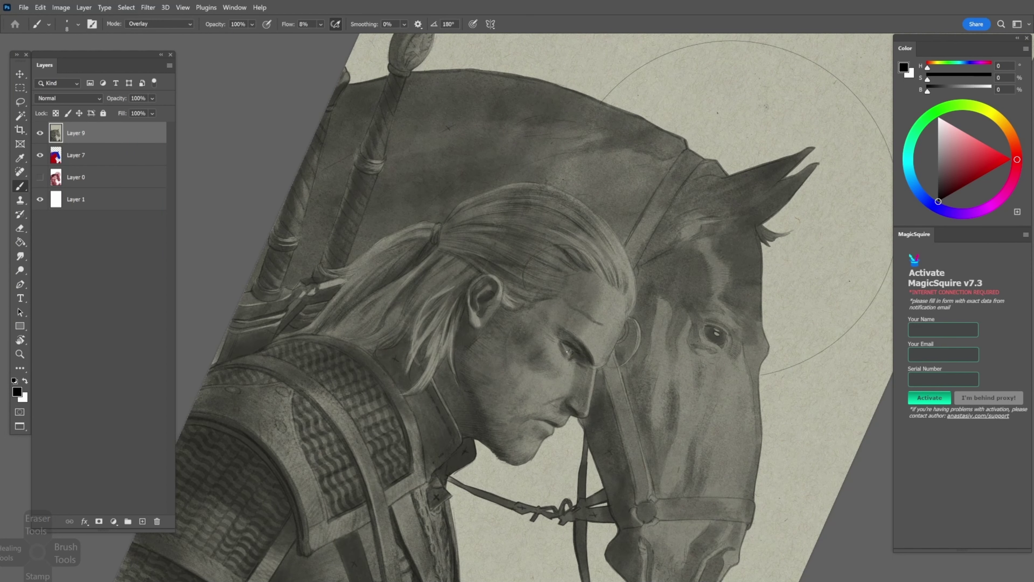
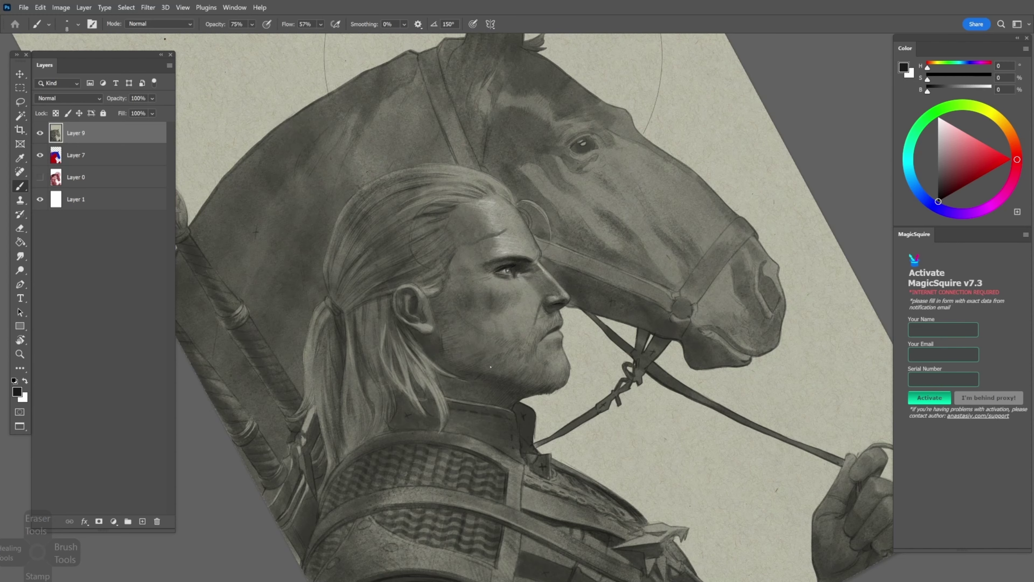
key("r")
mouse_move(490, 367)
left_mouse_down()
mouse_move(525, 376)
mouse_move(526, 350)
mouse_move(538, 349)
mouse_move(511, 331)
mouse_move(549, 335)
left_mouse_up()
right_click(553, 325)
left_click(810, 524)
left_click(542, 339)
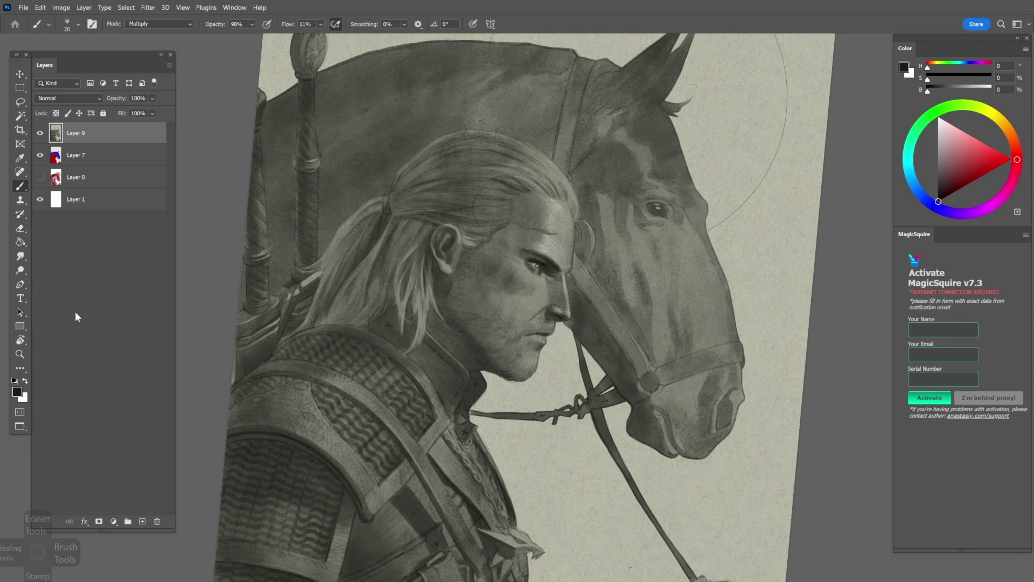
Add fine white highlights to the lips, nose and chin with a 5 px Normal-mode brush at 68% opacity and 41% flow
key("x")
right_click(541, 338)
double_click(591, 492)
key("r")
left_click_drag(539, 324, 505, 332)
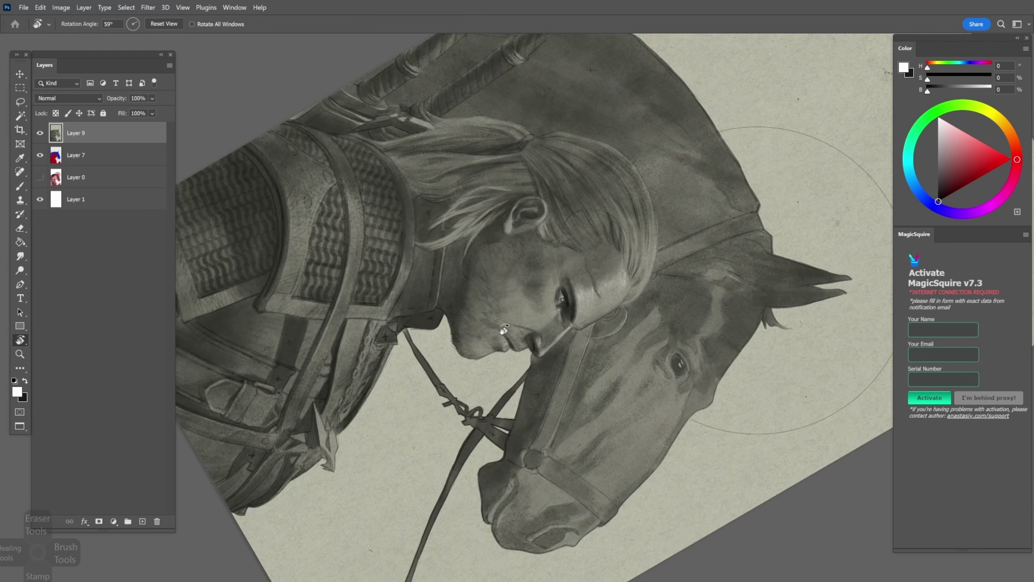
scroll(260, 330, "up", 1)
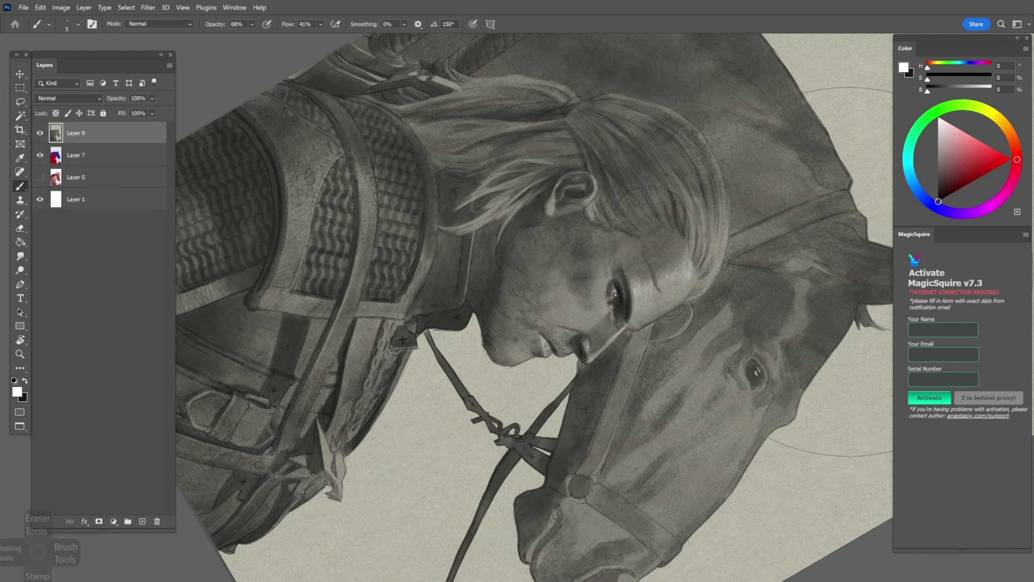
left_click_drag(531, 335, 537, 322)
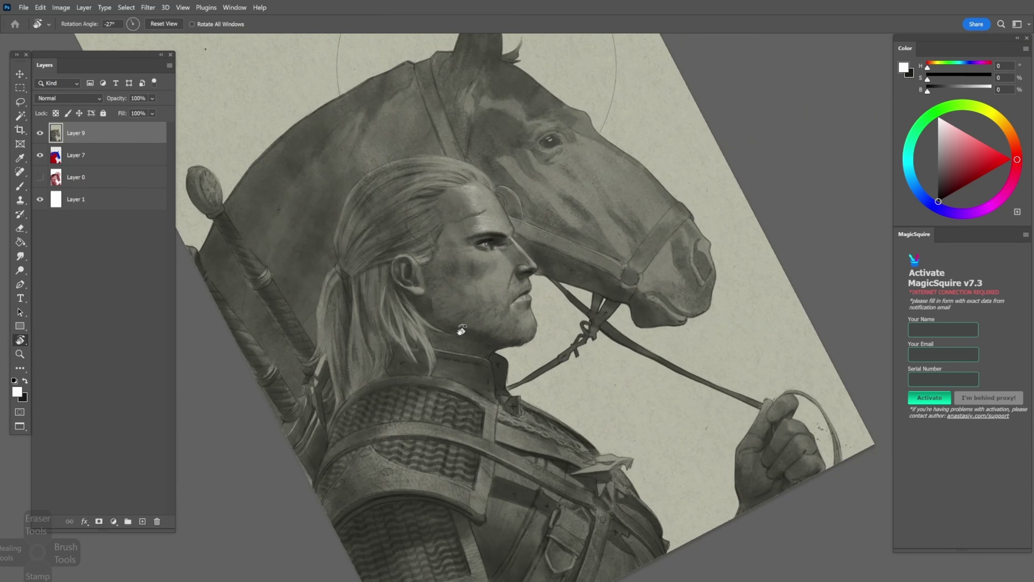
scroll(544, 310, "up", 3)
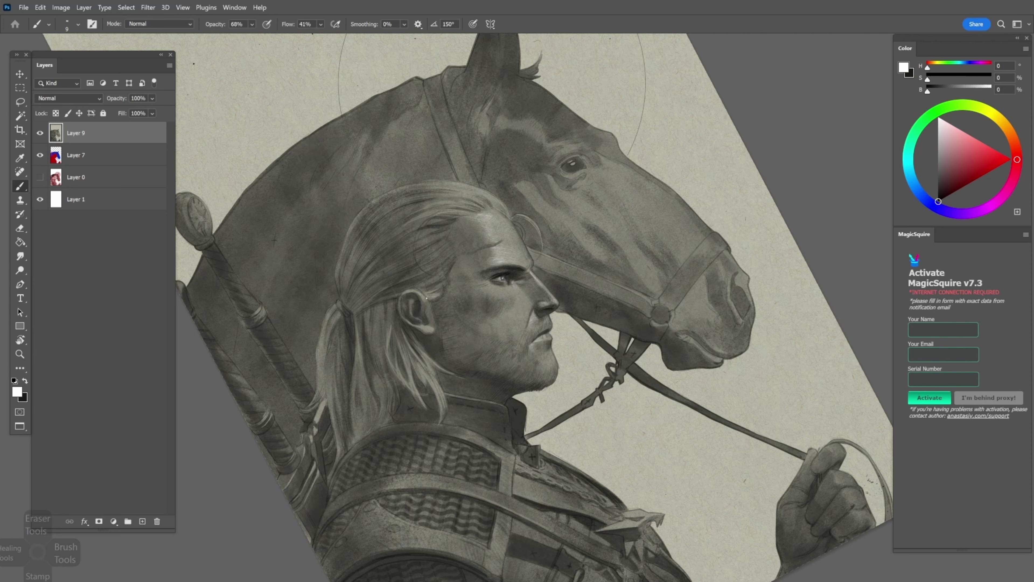
Sharpen the nose bridge, eye and forehead with alternating black and white strokes of 7 to 10 px
left_click_drag(520, 311, 578, 338)
key("x")
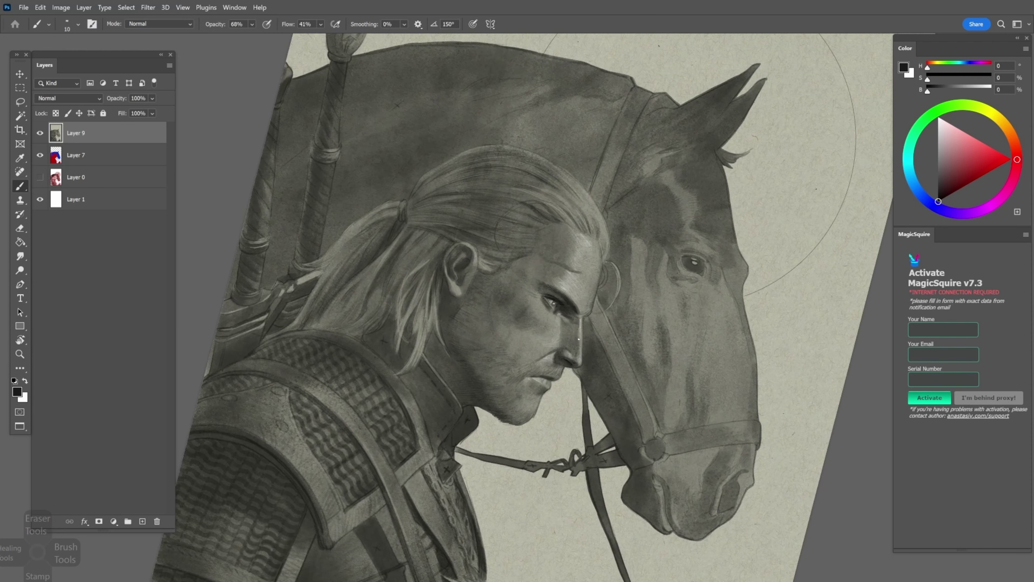
key("x")
left_click_drag(574, 337, 554, 291)
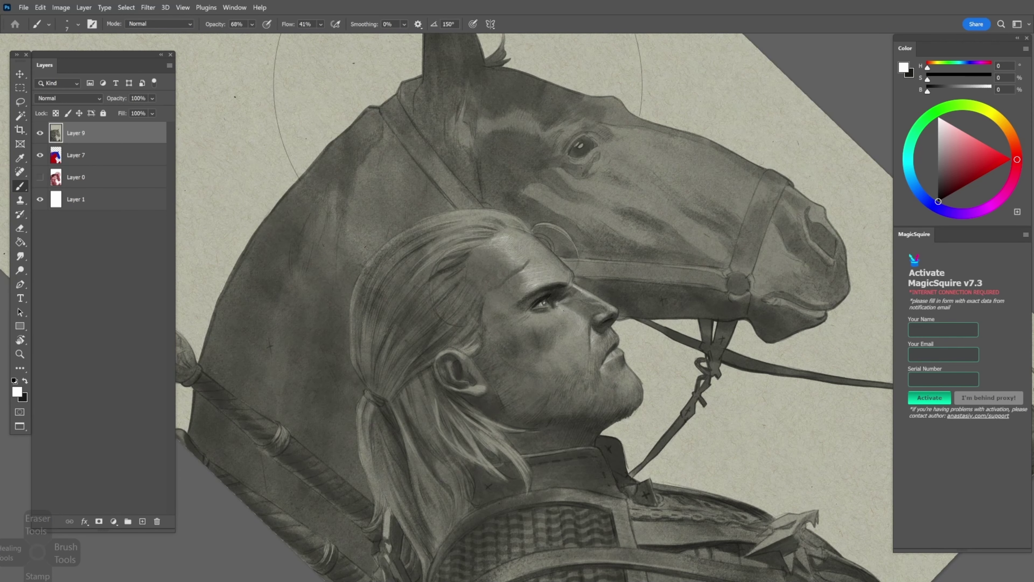
Build contrast on the forehead and cheek in black with a 100 px Overlay brush at 11% flow
key("x")
key("x")
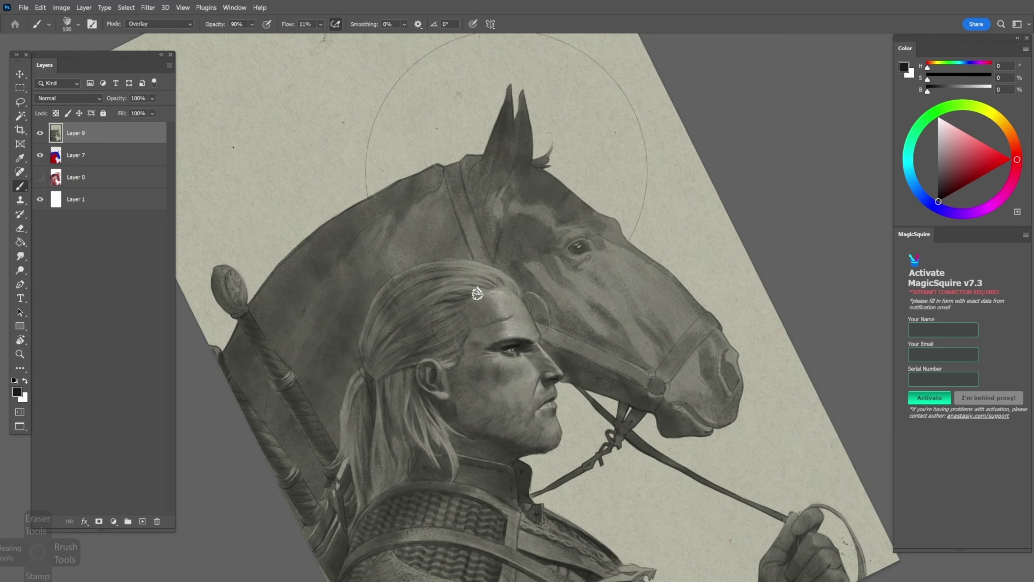
right_click(490, 279)
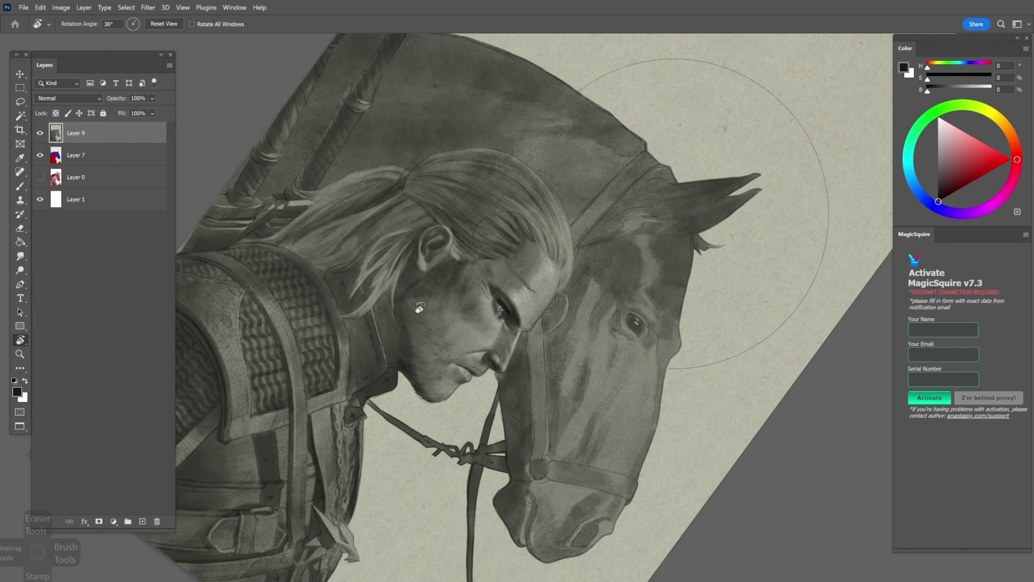
Shade the side of the head with a black 200 px Overlay brush and add 8 to 10 px white Normal-mode highlights to the face
key("b")
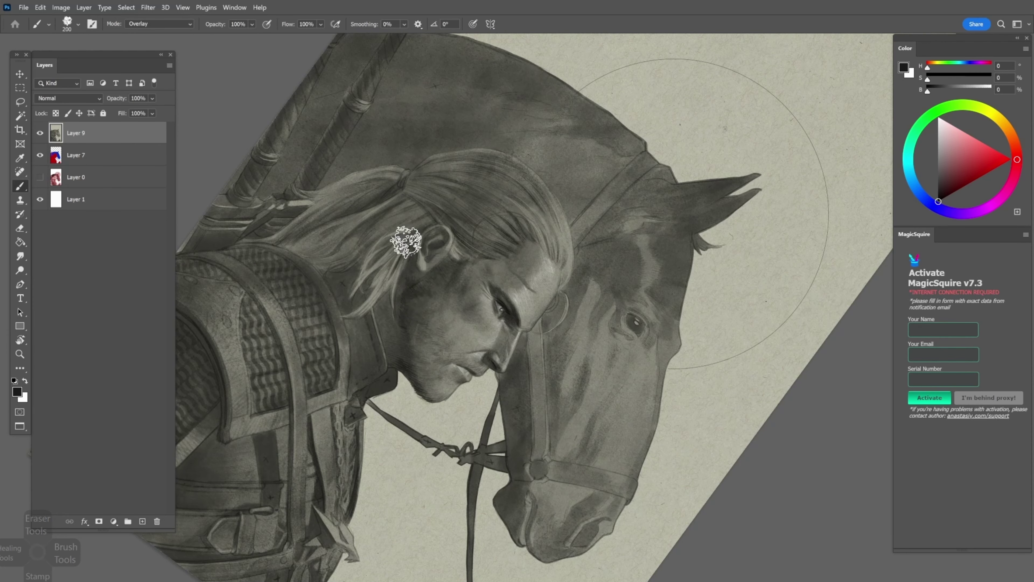
left_click_drag(287, 24, 272, 23)
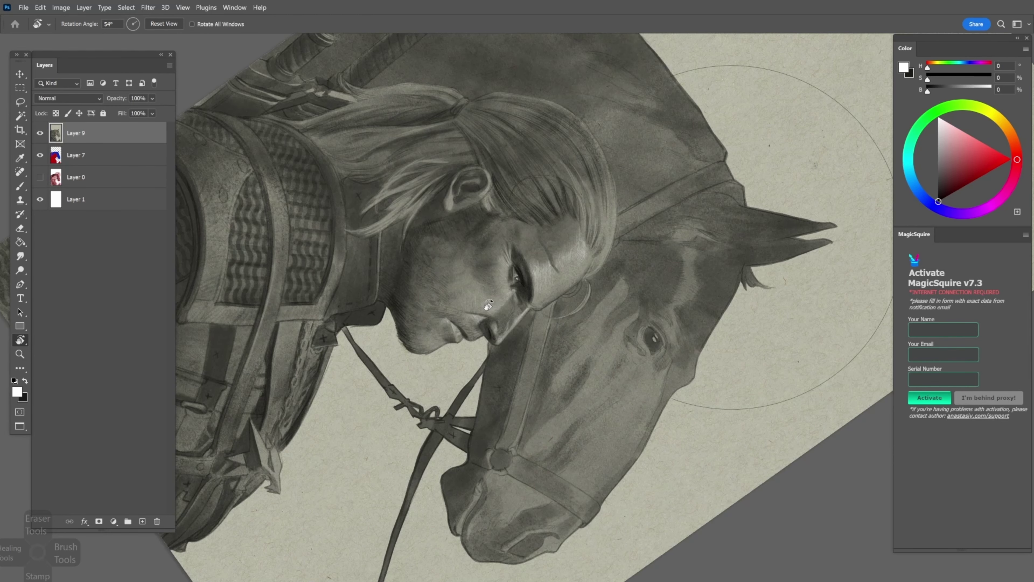
key("b")
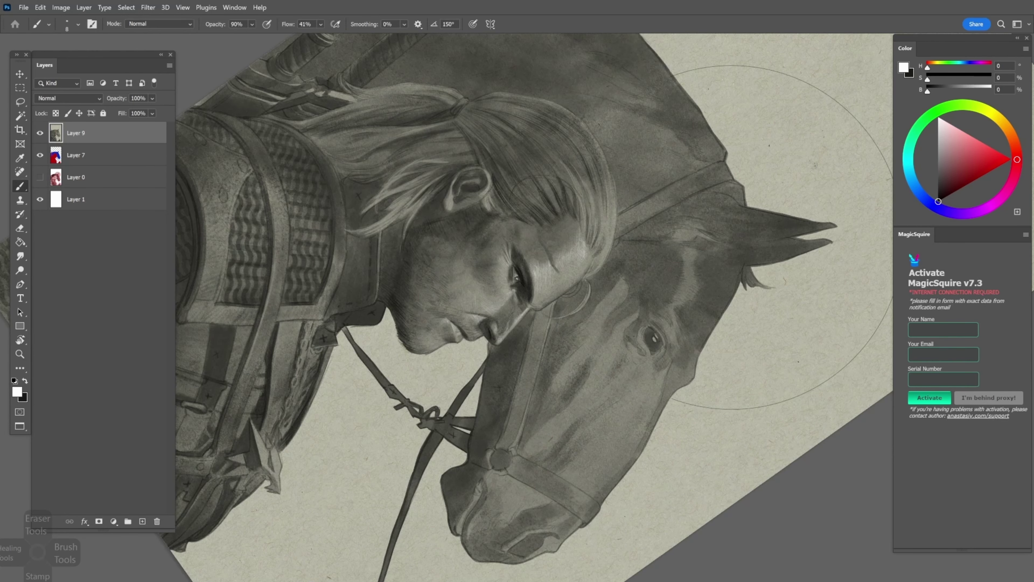
key("r")
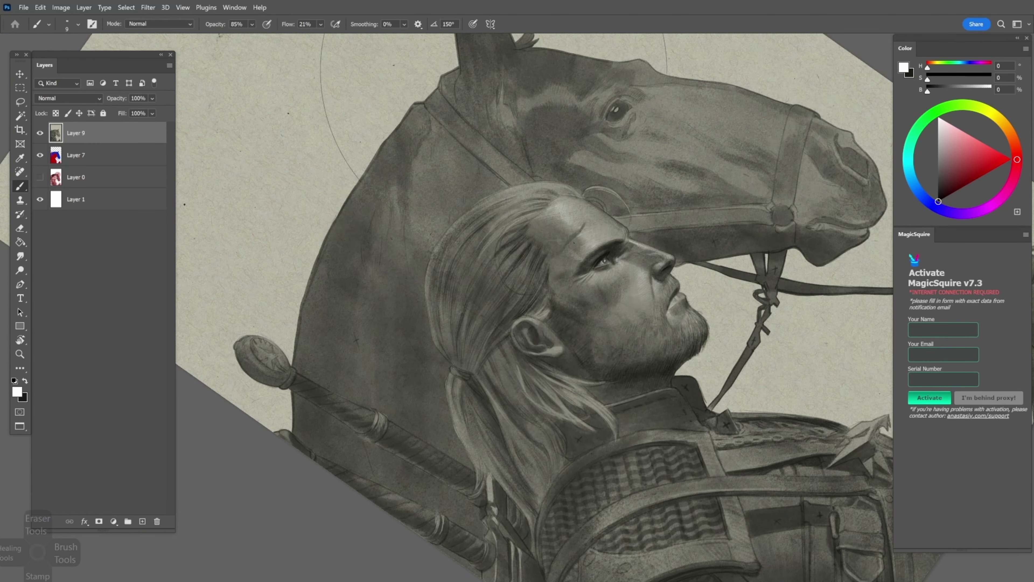
key("r")
mouse_move(565, 248)
left_mouse_down()
mouse_move(554, 261)
mouse_move(586, 281)
mouse_move(575, 306)
left_mouse_up()
key("b")
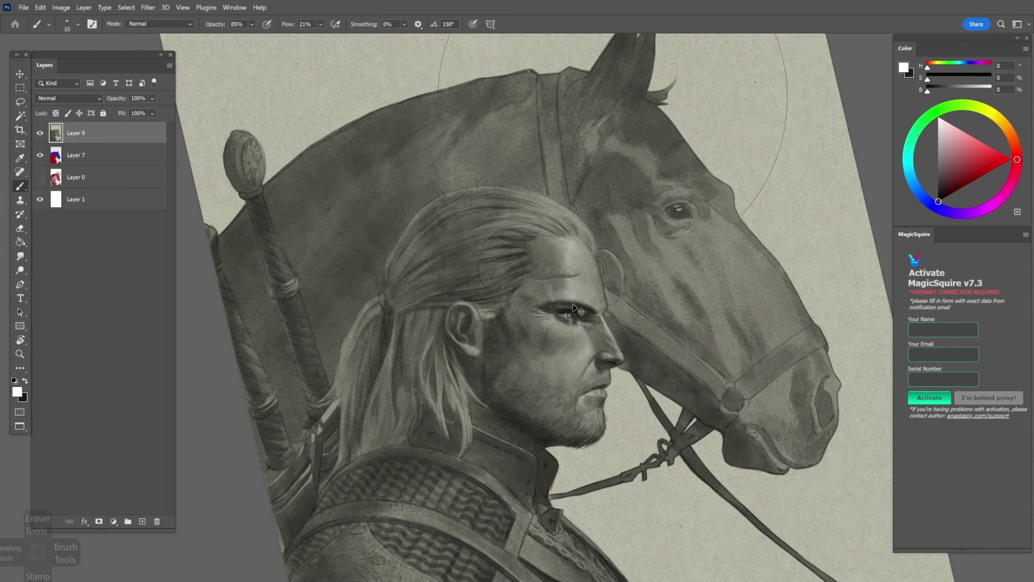
key("x")
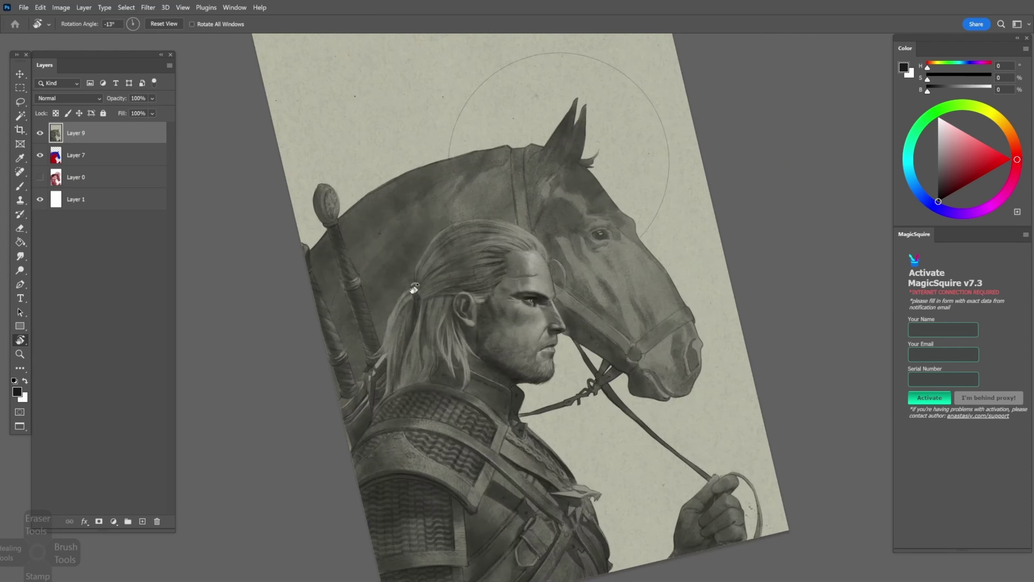
Mirror the canvas, then copy the eye area onto its own layer, enlarged to about 106% and rotated about 5.9°
left_click(40, 7)
key("l")
key("ctrl+shift+alt+n")
key("ctrl+t")
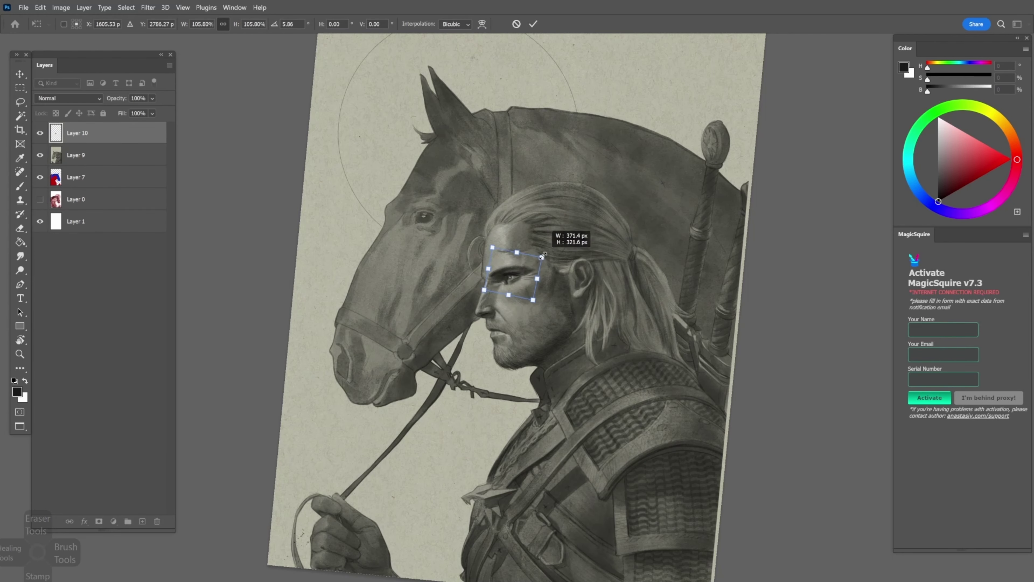
key("Return")
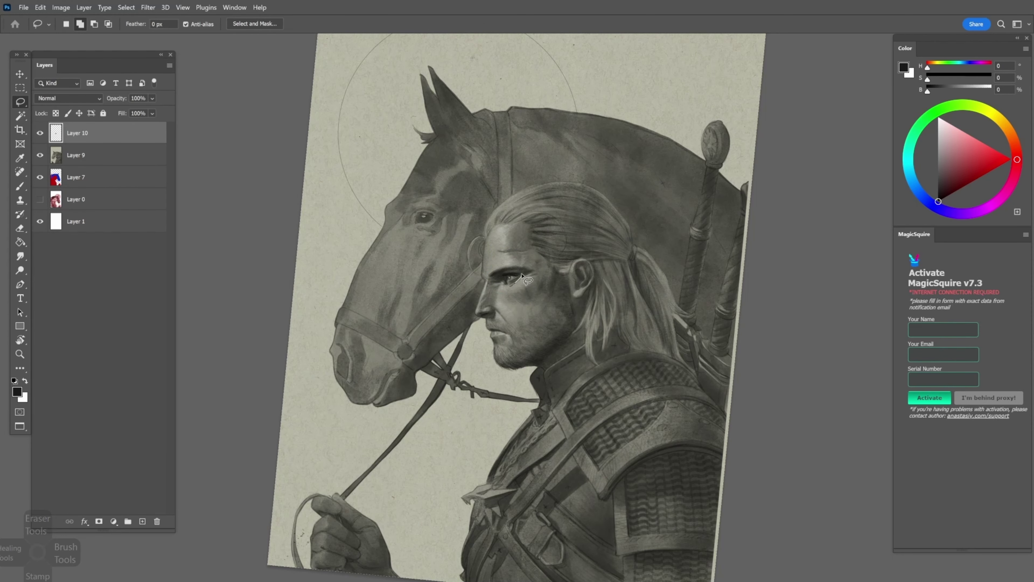
key("v")
Copy the nose area from the main artwork layer onto a separate layer and warp its shape
key("r")
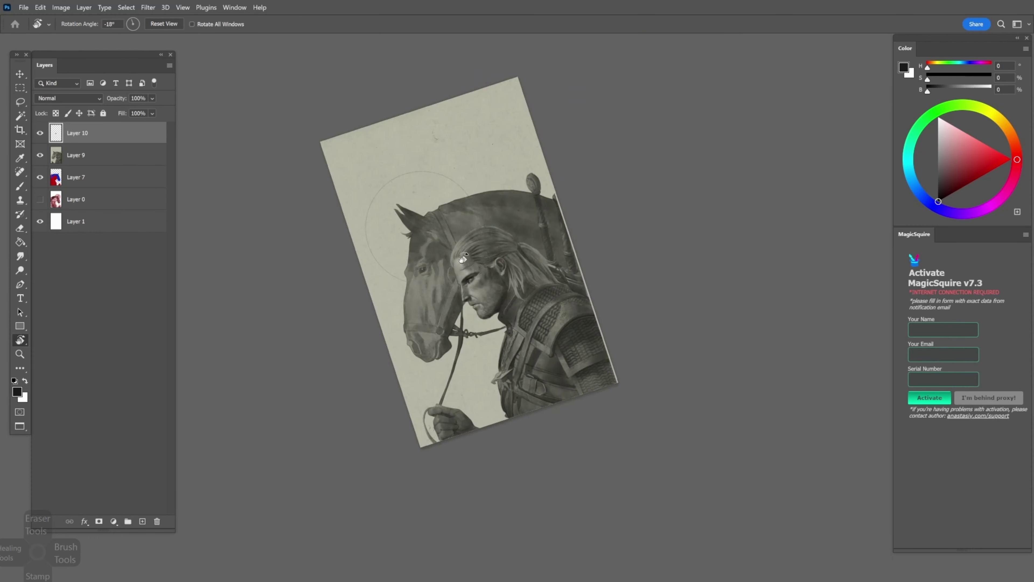
key("l")
mouse_move(495, 305)
left_mouse_down()
mouse_move(497, 270)
mouse_move(494, 305)
mouse_move(472, 306)
left_mouse_up()
key("alt+bracketleft")
key("ctrl+j")
key("ctrl+t")
right_click(483, 285)
left_click(508, 359)
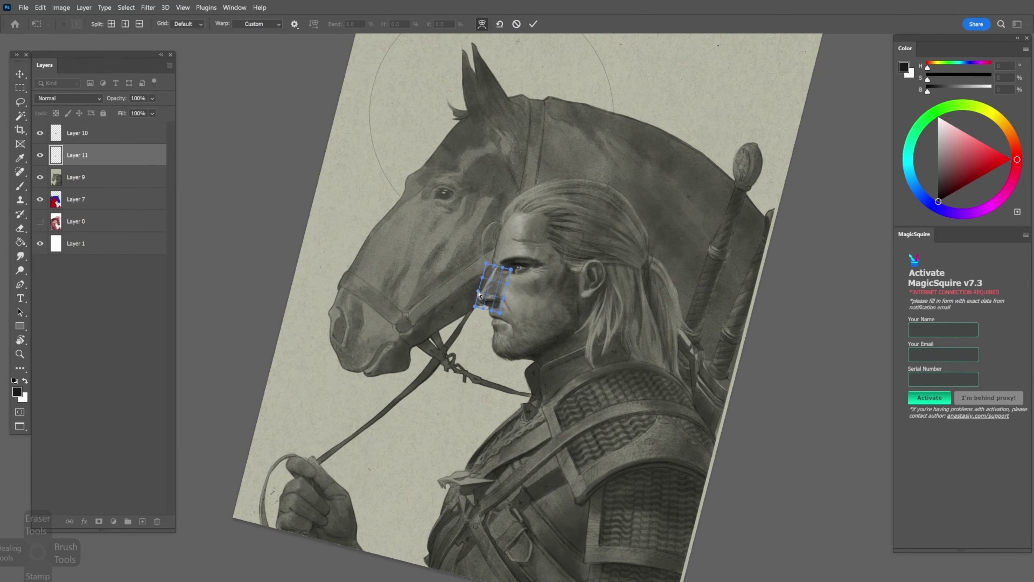
key("Return")
Erase the hard edges of the copied eye and nose patches, placing the nose layer above the eye layer
key("z")
left_click(548, 263)
key("alt+bracketright")
key("e")
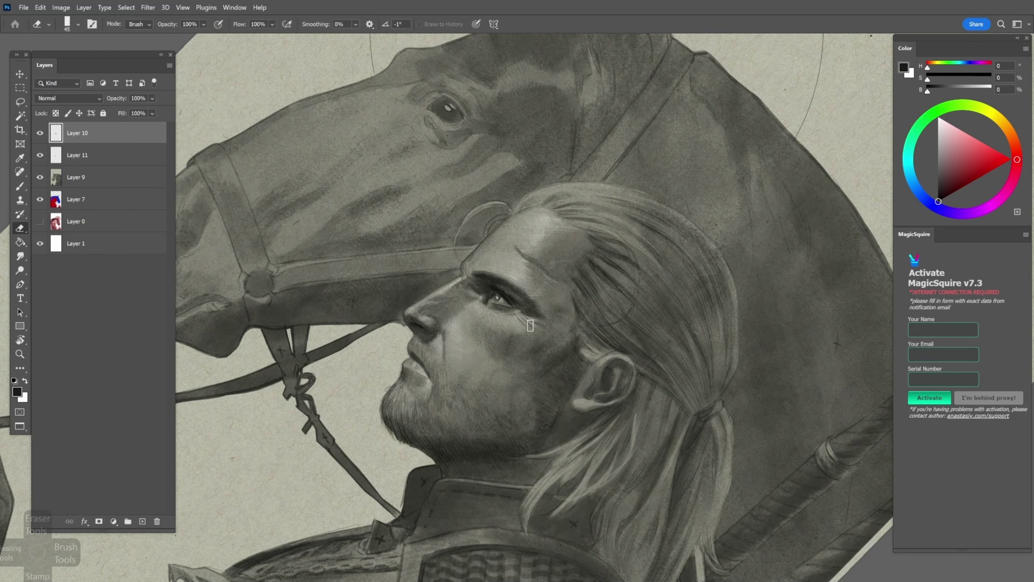
left_click_drag(53, 163, 57, 127)
key("r")
left_click_drag(354, 261, 360, 243)
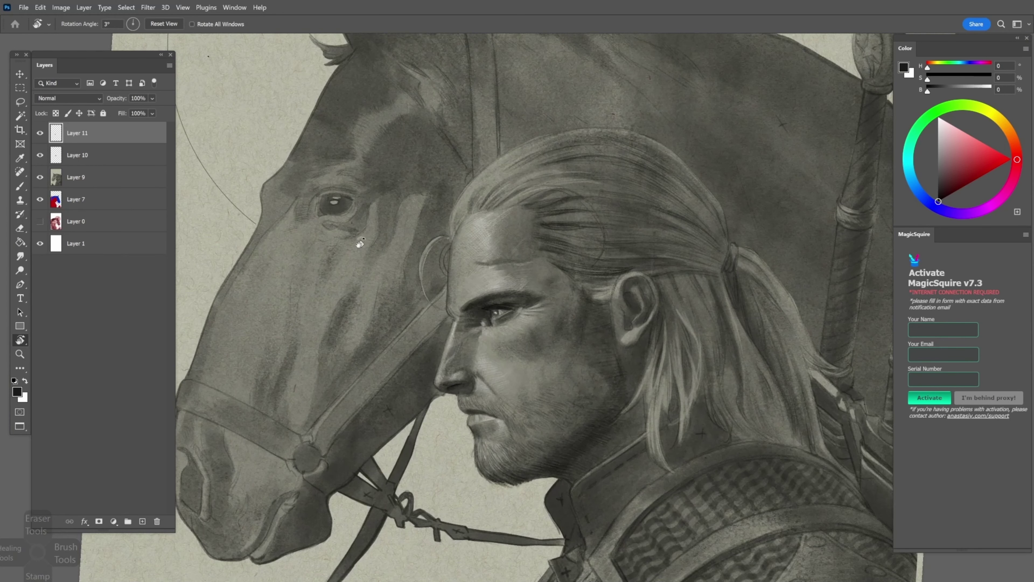
key("e")
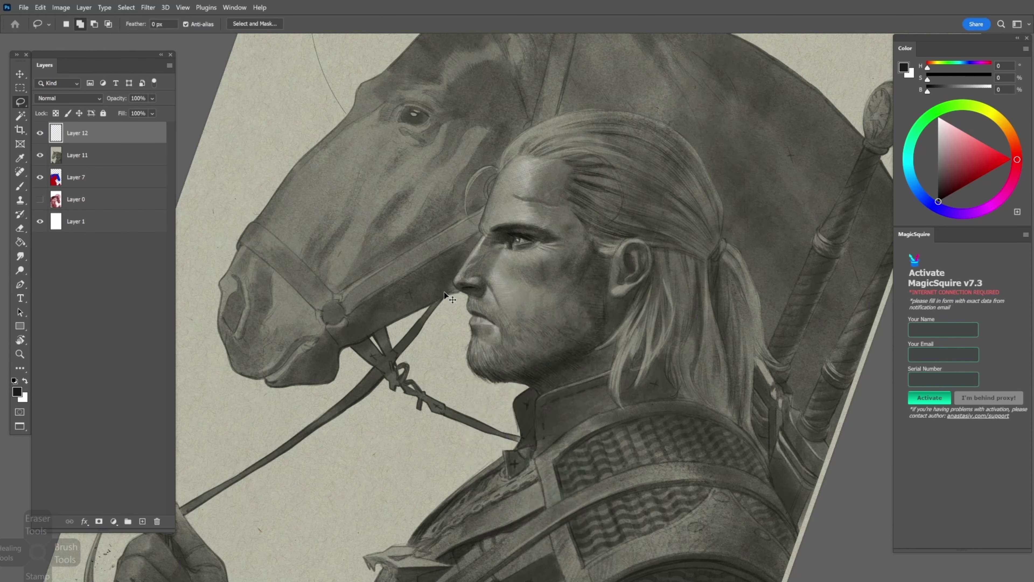
Free-transform the copied mouth area to adjust the lips and merge it into the artwork
key("ctrl+t")
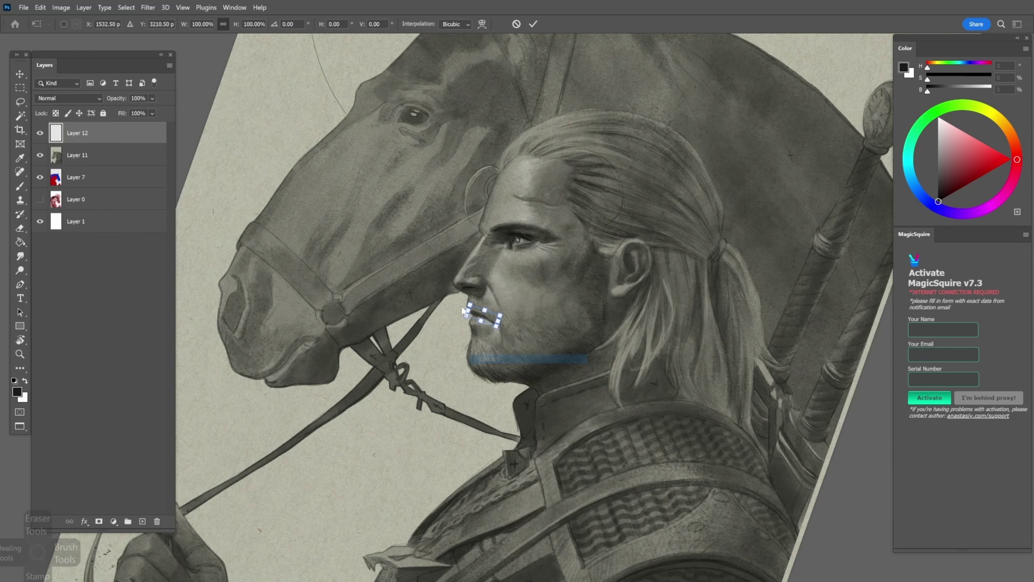
left_click_drag(464, 312, 461, 320)
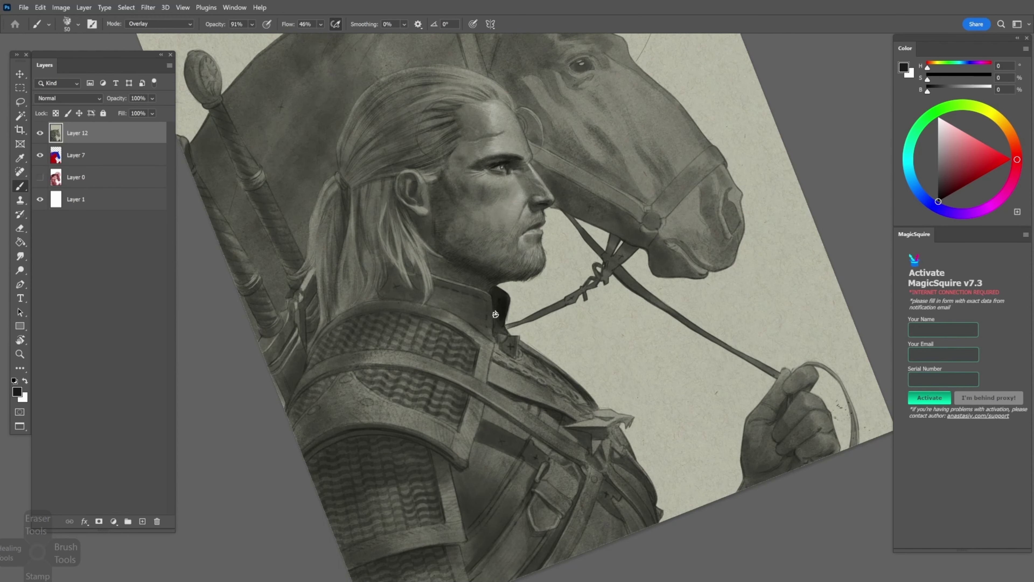
Darken the collar in black with a 50 to 100 px Overlay brush at 91% opacity and 46% flow
mouse_move(495, 314)
left_mouse_down()
mouse_move(509, 347)
mouse_move(500, 321)
left_mouse_up()
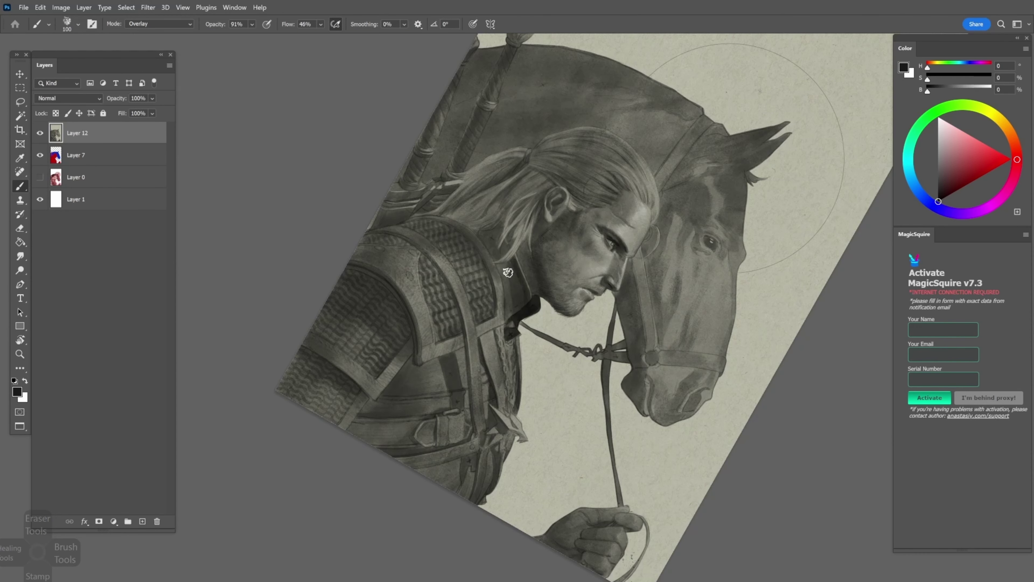
left_click_drag(505, 269, 523, 288)
right_click(523, 287)
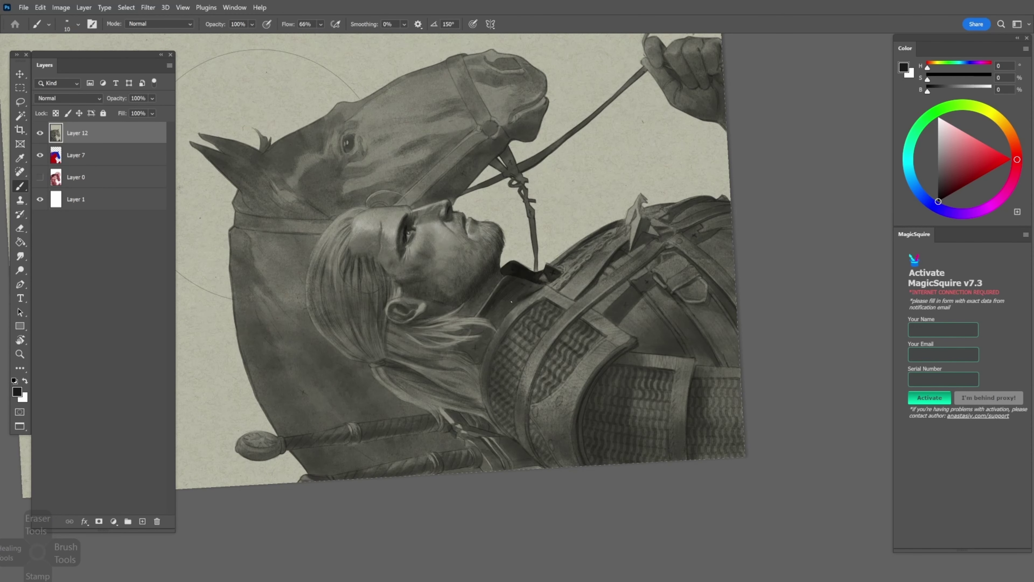
Texture the shoulder armour in black with a 150 px Normal-mode brush at 100% opacity and 66% flow
right_click(502, 308)
double_click(586, 360)
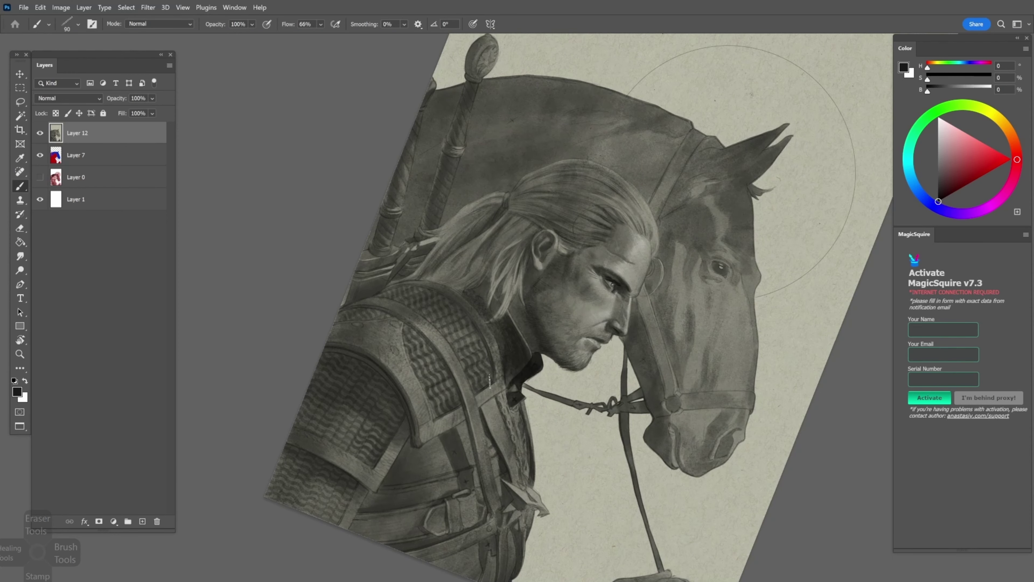
key("bracketright")
key("bracketright")
key("bracketright")
key("bracketright")
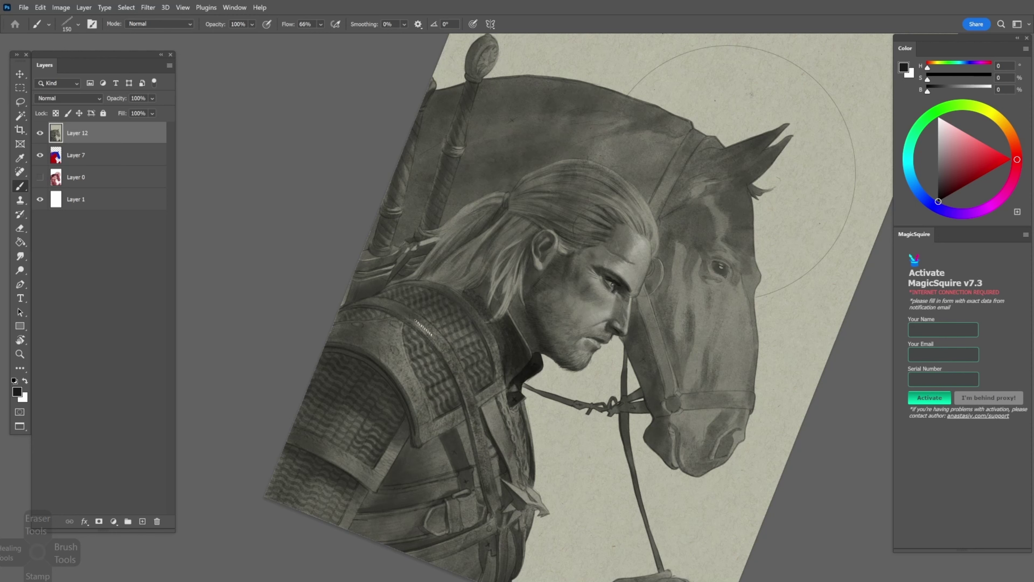
mouse_move(398, 382)
left_mouse_down()
mouse_move(287, 270)
mouse_move(416, 302)
mouse_move(467, 265)
left_mouse_up()
Add loose white hair strands over the temple with a 10 px Normal-mode brush at 91% opacity and 60% flow
key("r")
scroll(467, 266, "up", 5)
key("b")
right_click(530, 148)
key("Escape")
key("x")
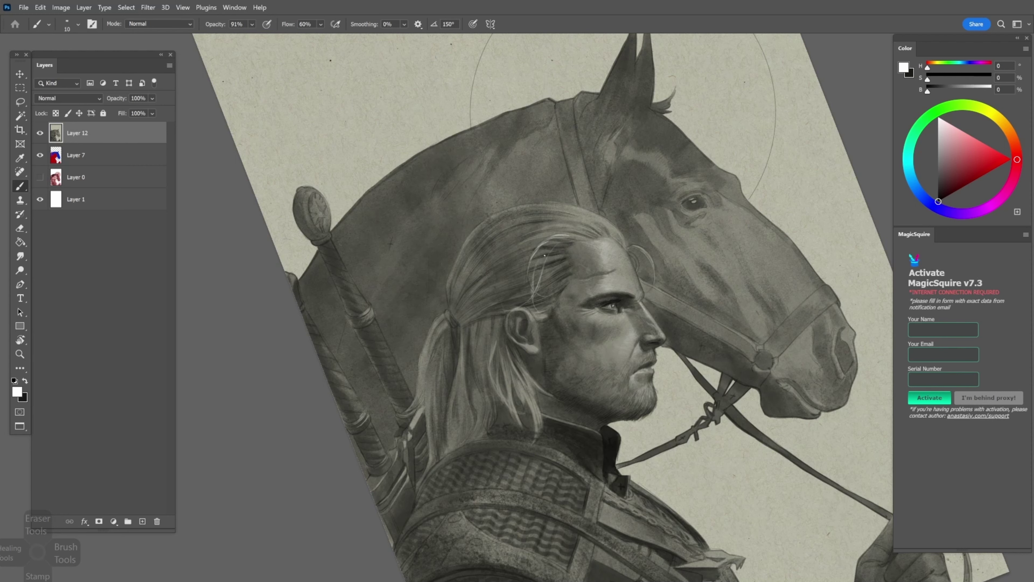
key("r")
mouse_move(544, 255)
left_mouse_down()
mouse_move(448, 285)
mouse_move(339, 353)
mouse_move(510, 184)
mouse_move(506, 287)
left_mouse_up()
scroll(448, 285, "down", 3)
scroll(339, 353, "up", 3)
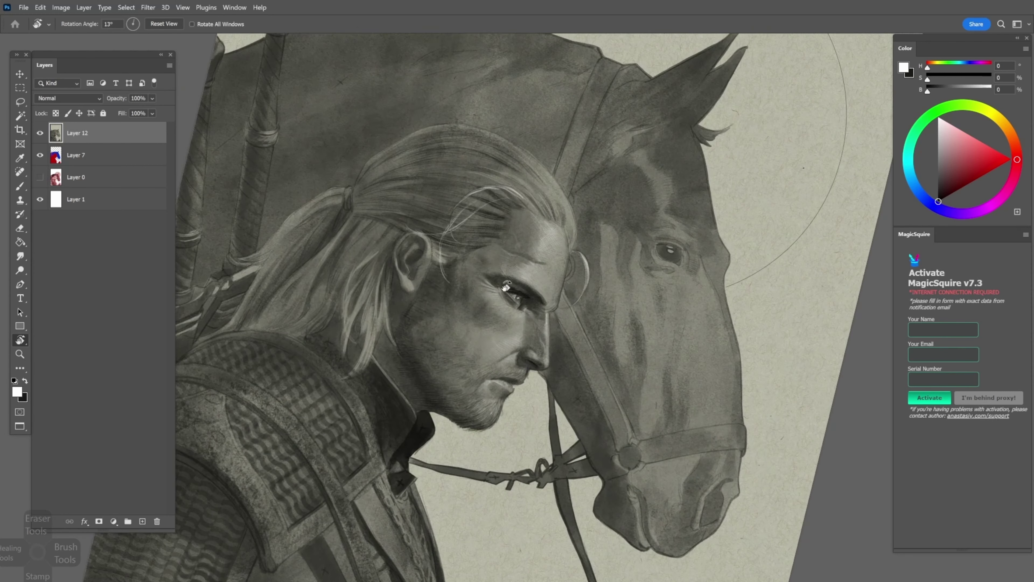
Refine the eye and face with alternating black and white strokes of 9 to 10 px at 60% flow
key("b")
key("x")
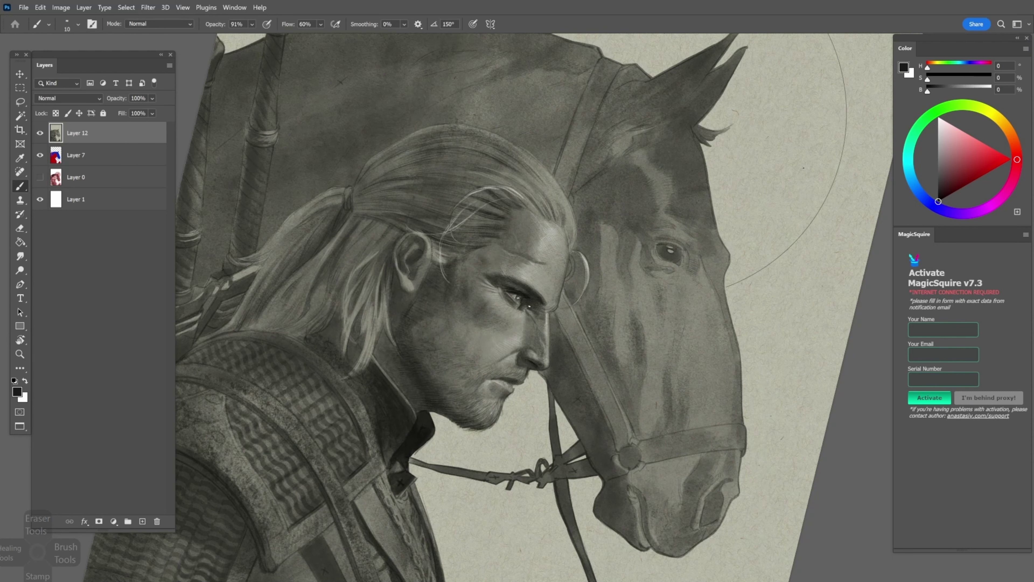
key("x")
scroll(529, 306, "up", 1)
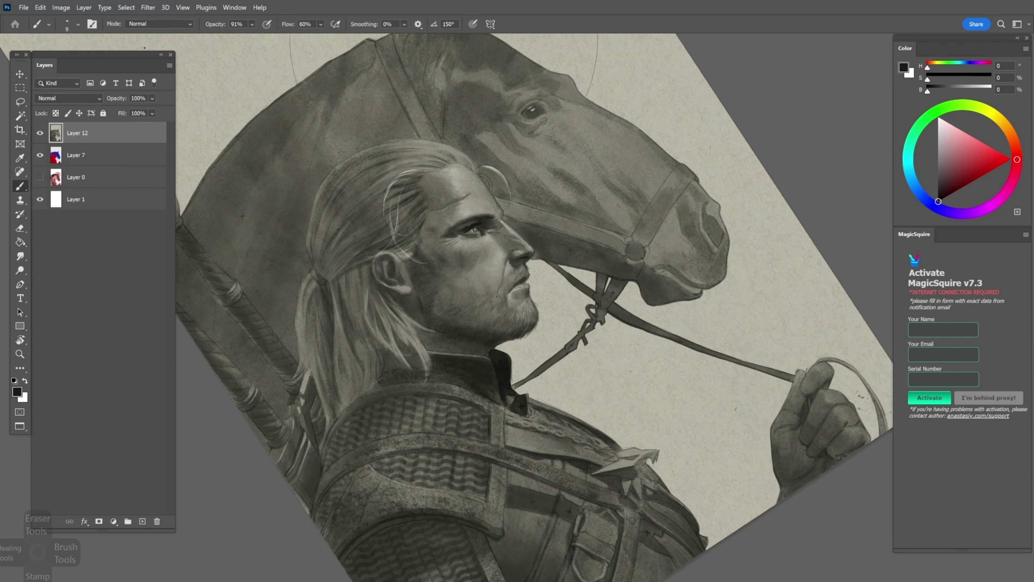
key("r")
left_click_drag(495, 309, 421, 266)
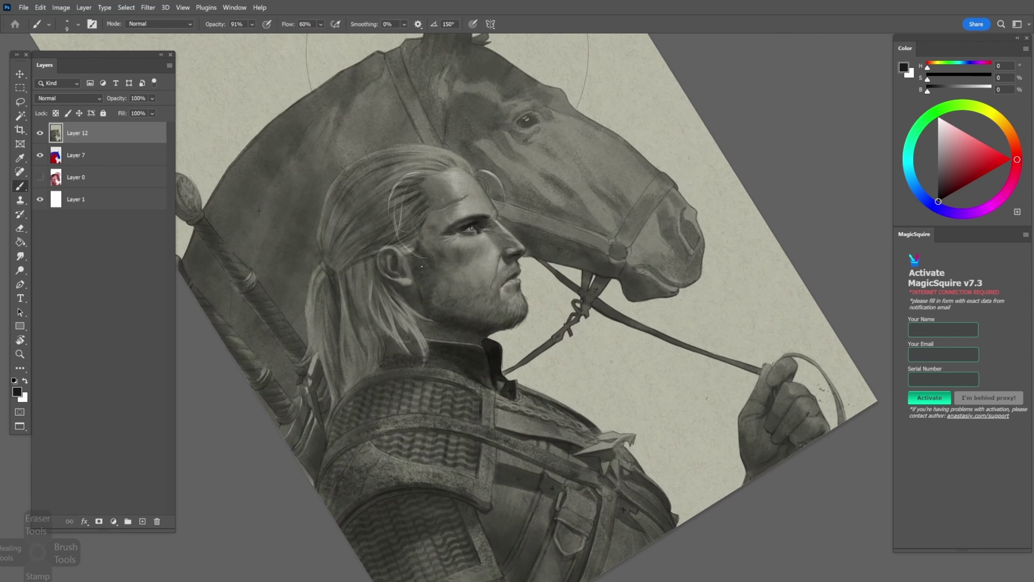
key("Escape")
scroll(499, 282, "up", 2)
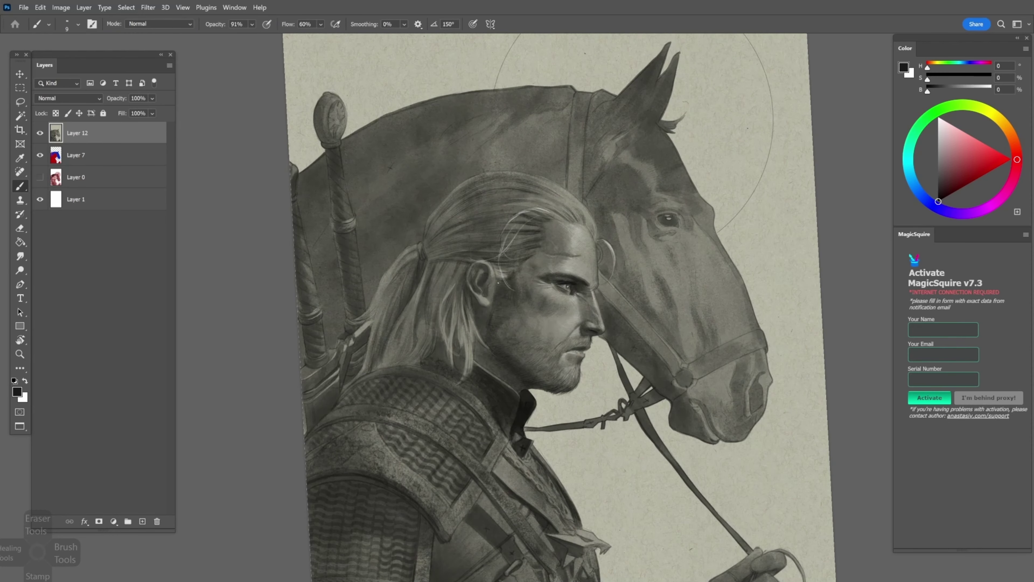
Duplicate the artwork layer and copy the eye area onto a new layer, scaled to about 97% width and 89% height
key("shift+alt+o")
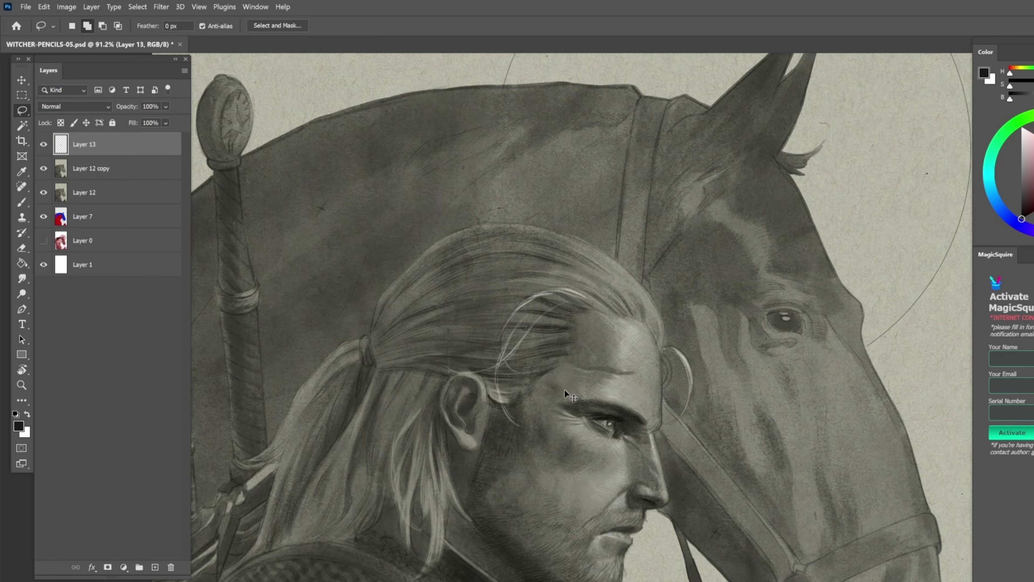
key("ctrl+t")
left_click_drag(626, 407, 629, 403)
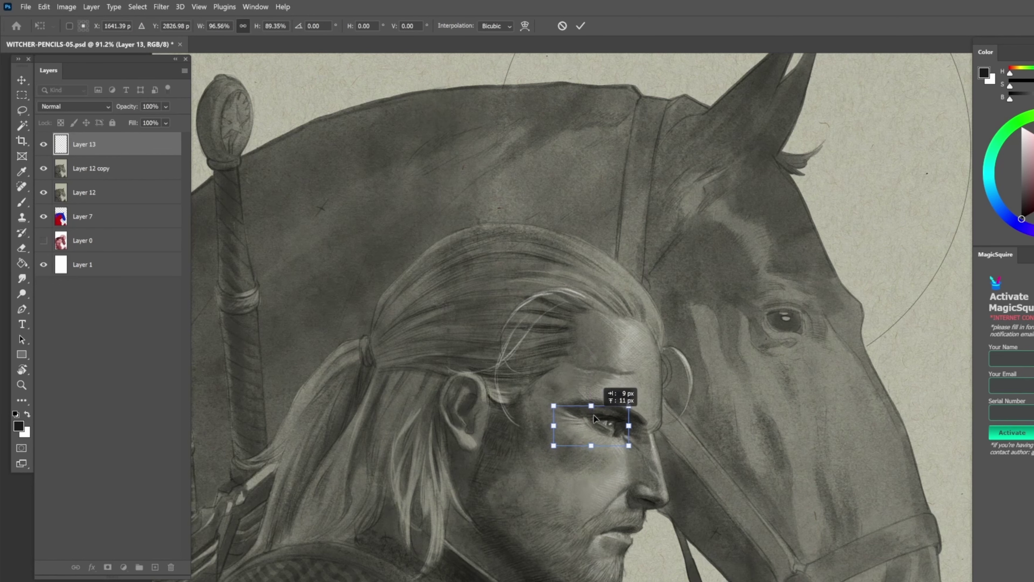
key("Return")
key("r")
scroll(444, 387, "up", 3)
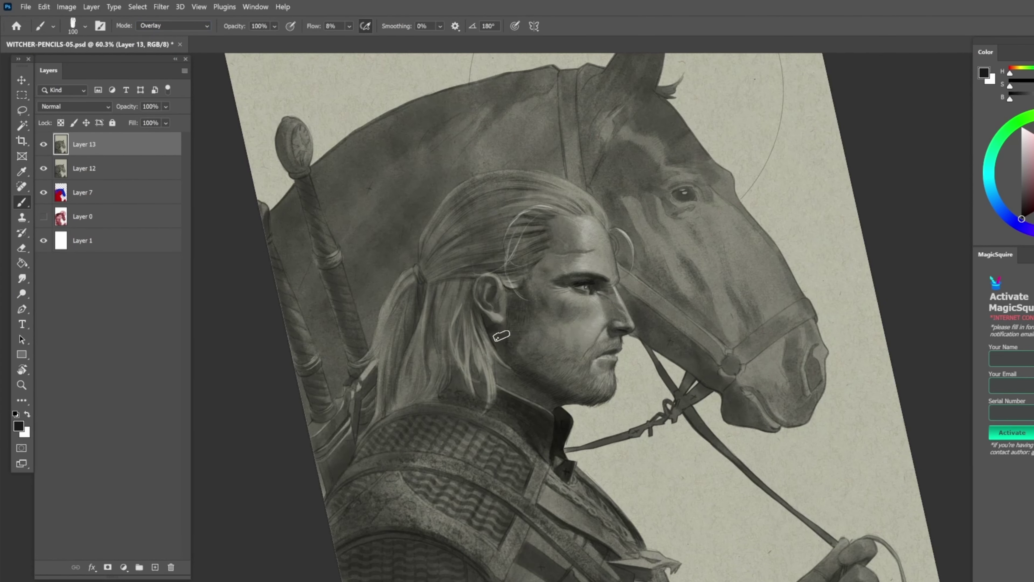
Deepen the broad shading of the figure in black with a large Overlay brush of 175 px and up at 8% flow
key("bracketleft")
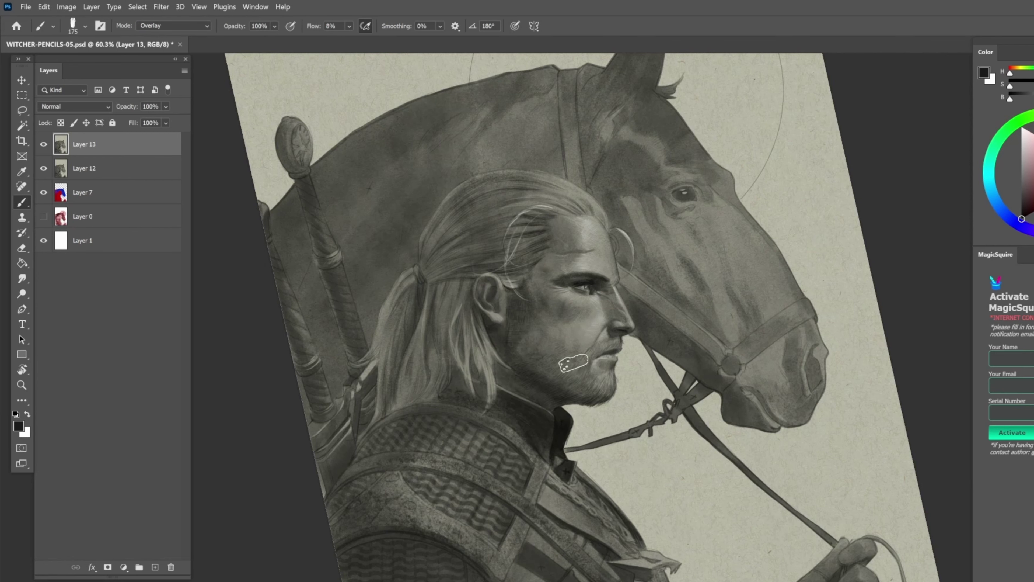
scroll(515, 354, "down", 3)
key("bracketright")
key("bracketright")
key("bracketright")
key("bracketright")
key("bracketright")
key("bracketright")
key("bracketright")
left_click_drag(482, 263, 472, 302)
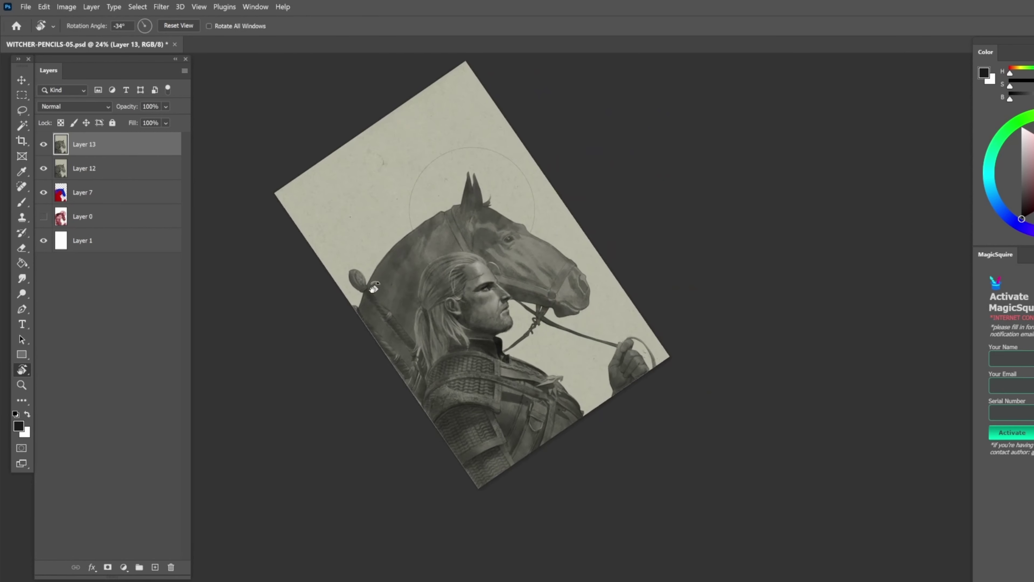
Darken the shadow beneath the hair at the neck with a 45 px black Overlay brush at 8% flow
scroll(472, 301, "down", 2)
key("bracketleft")
key("bracketleft")
key("bracketleft")
key("bracketleft")
key("bracketleft")
scroll(471, 316, "up", 3)
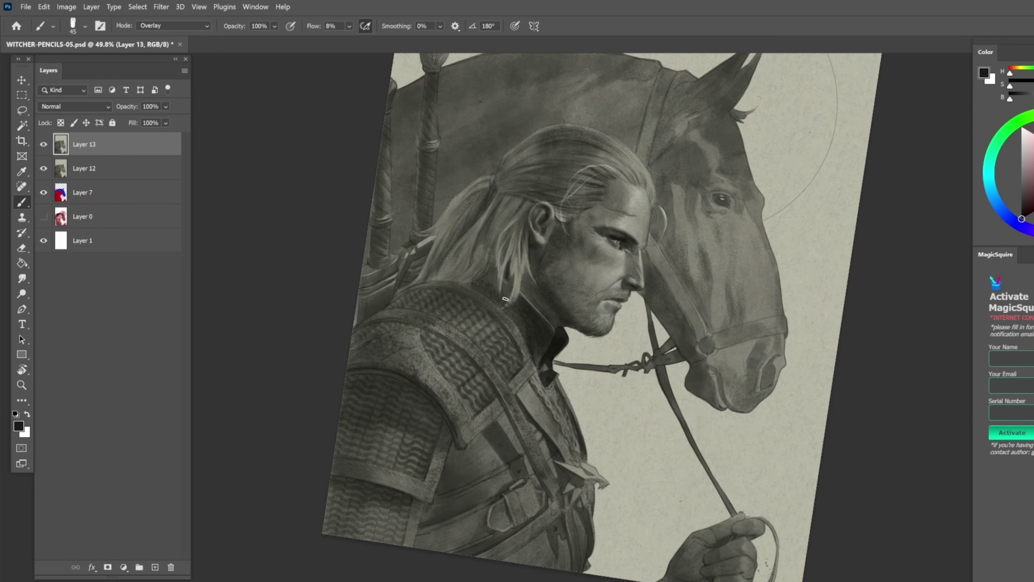
left_click_drag(457, 316, 502, 287)
Sharpen the facial details with black and white Overlay strokes of 5 to 7 px at 61 to 76% flow
key("r")
scroll(369, 217, "down", 3)
key("b")
scroll(369, 217, "up", 3)
right_click(522, 160)
double_click(611, 537)
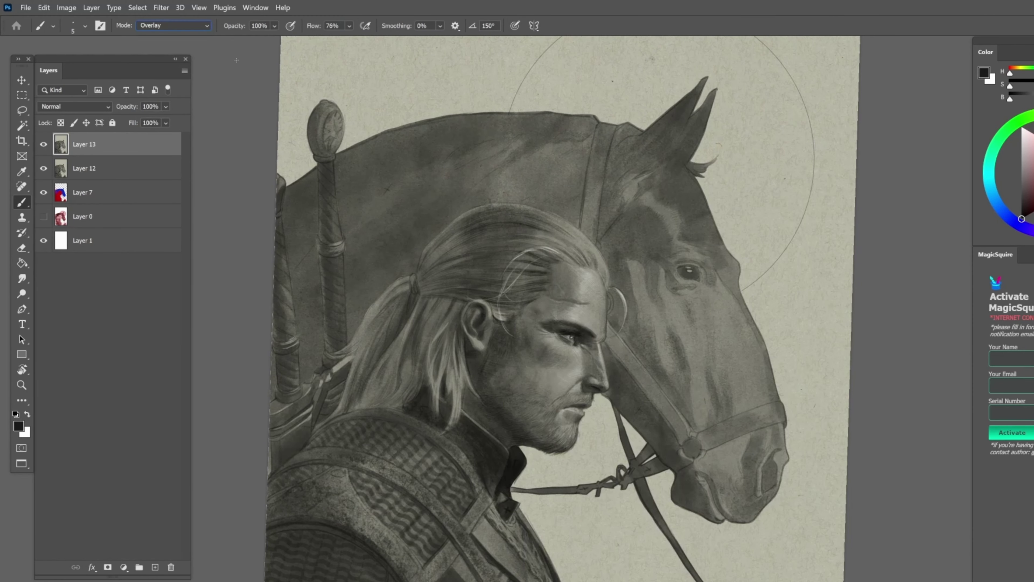
scroll(556, 381, "up", 2)
left_click_drag(557, 381, 611, 326)
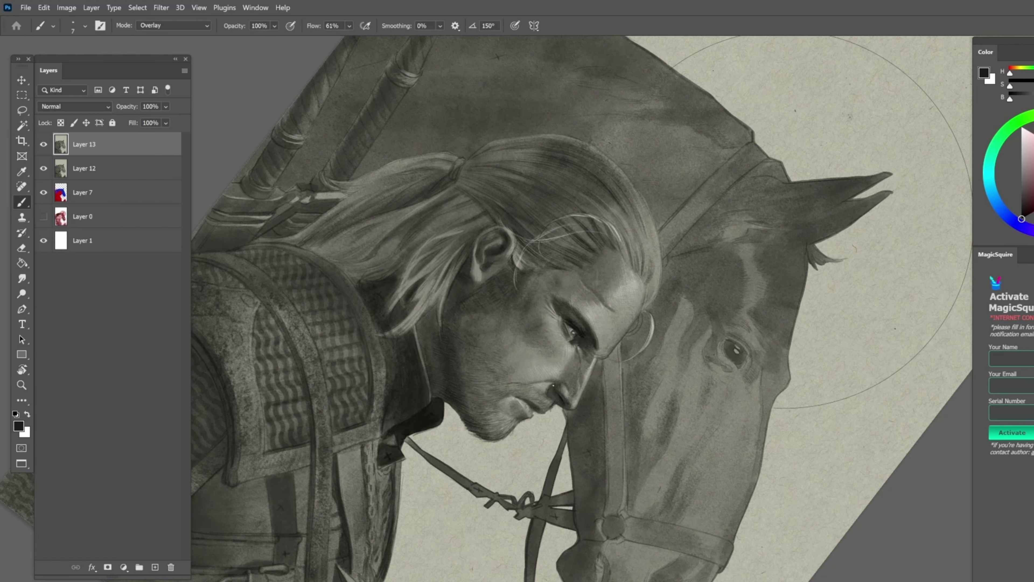
scroll(582, 308, "down", 2)
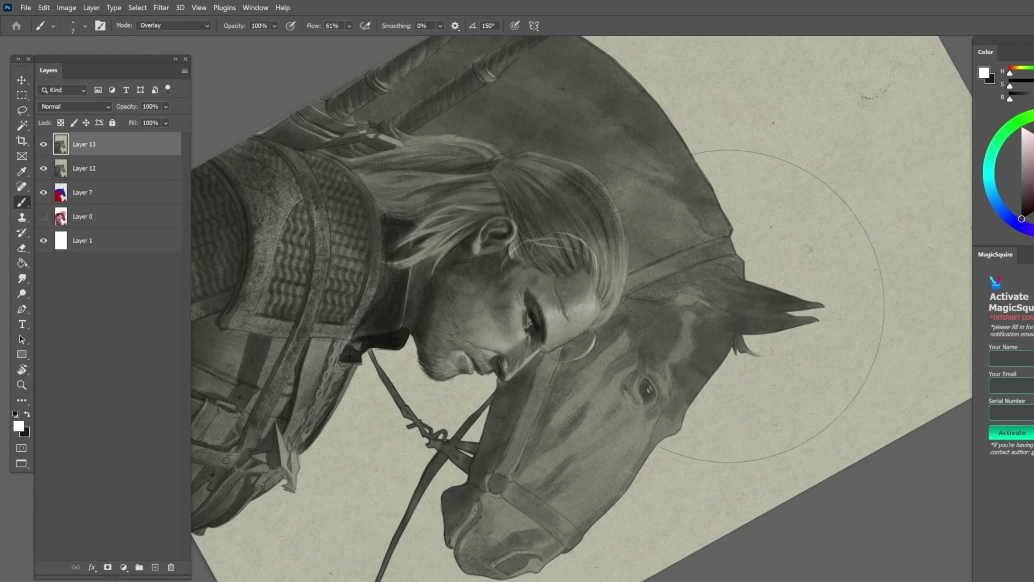
scroll(581, 309, "up", 3)
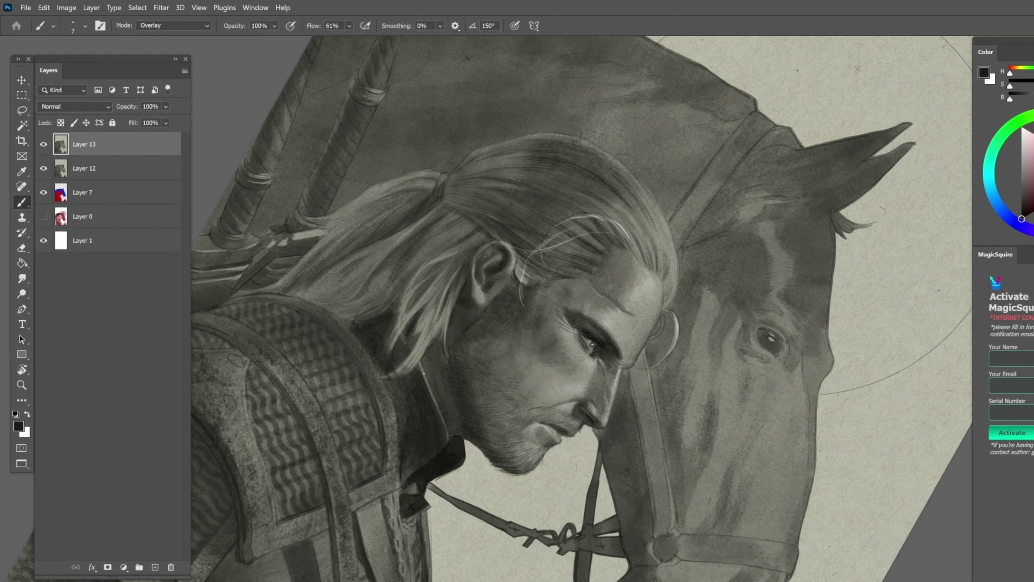
Refine the face and collar with fine black and white Overlay strokes of 7 to 10 px at 49 to 61% flow
left_click_drag(581, 309, 529, 285)
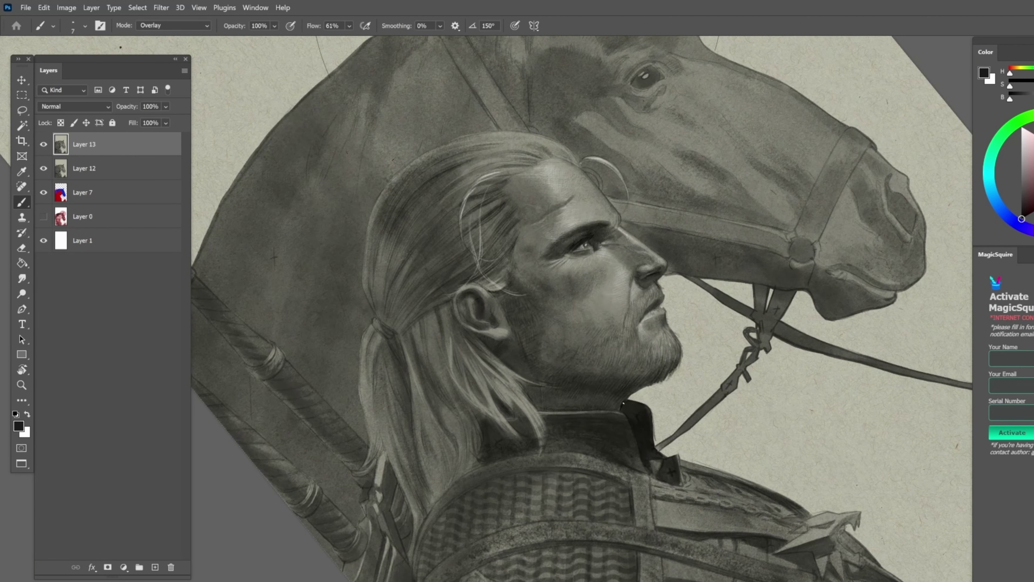
mouse_move(666, 374)
left_mouse_down()
mouse_move(529, 355)
mouse_move(499, 325)
mouse_move(539, 274)
mouse_move(523, 259)
mouse_move(419, 224)
mouse_move(489, 285)
left_mouse_up()
left_click(415, 222)
left_click(415, 222, "alt")
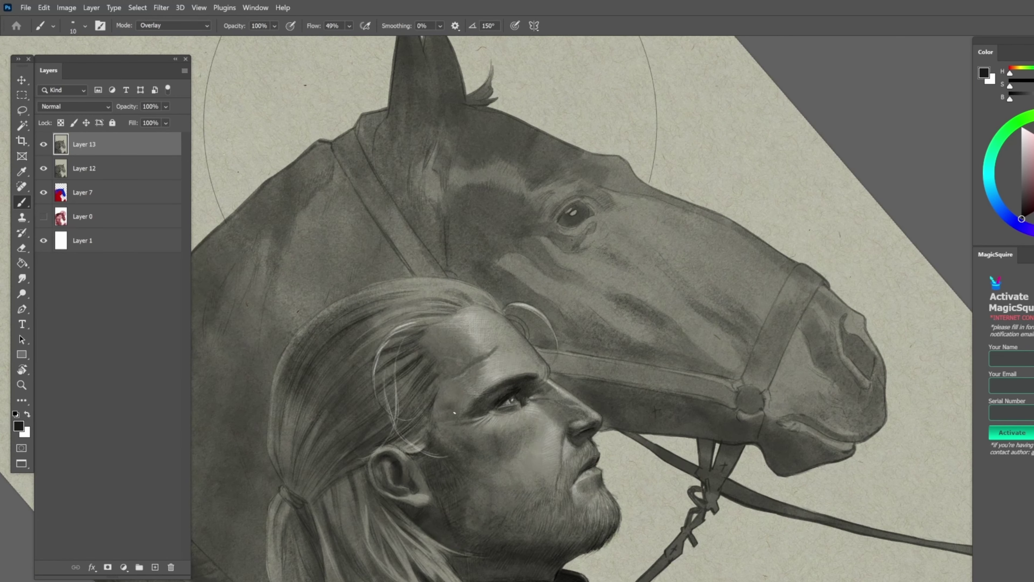
key("x")
left_click_drag(513, 426, 466, 346)
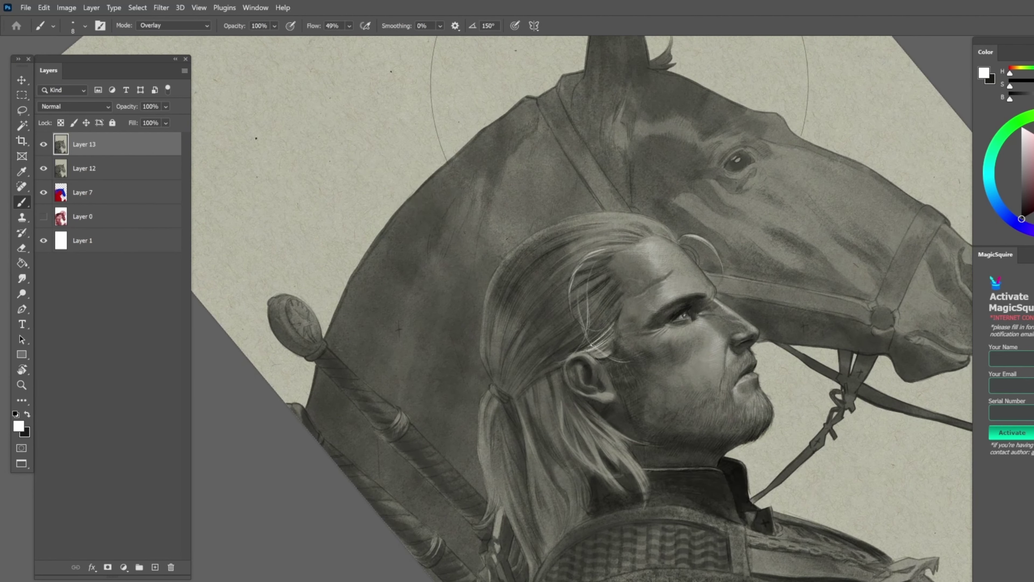
left_click_drag(621, 335, 543, 282)
key("x")
key("Escape")
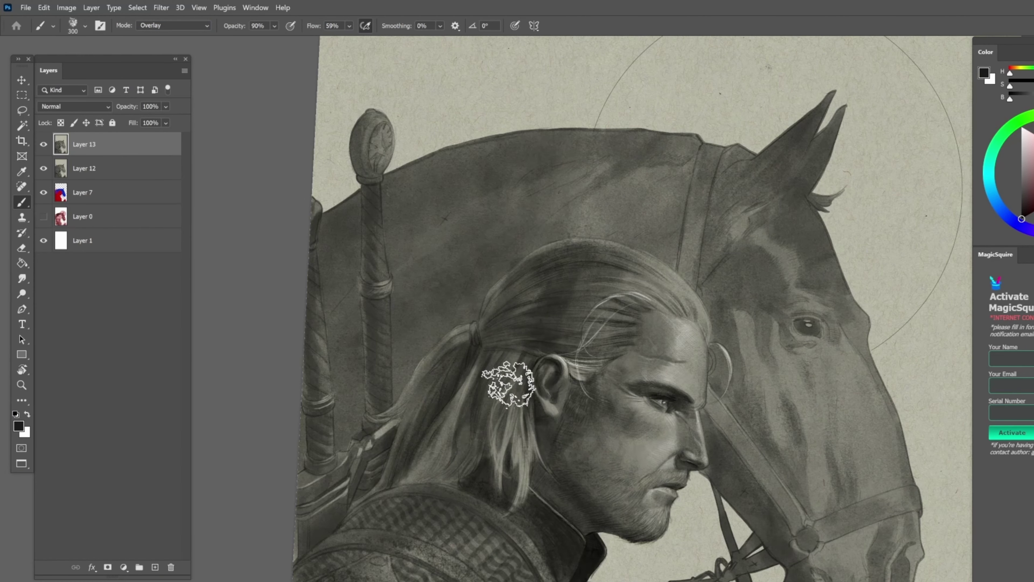
Choose the Kyle's Drawing Box - Shady Graphite brush and set it to Overlay mode at 8% flow
scroll(497, 363, "down", 3)
left_click_drag(496, 362, 464, 369)
scroll(464, 369, "up", 3)
key("bracketleft")
key("bracketleft")
key("bracketleft")
key("bracketleft")
key("bracketleft")
right_click(464, 369)
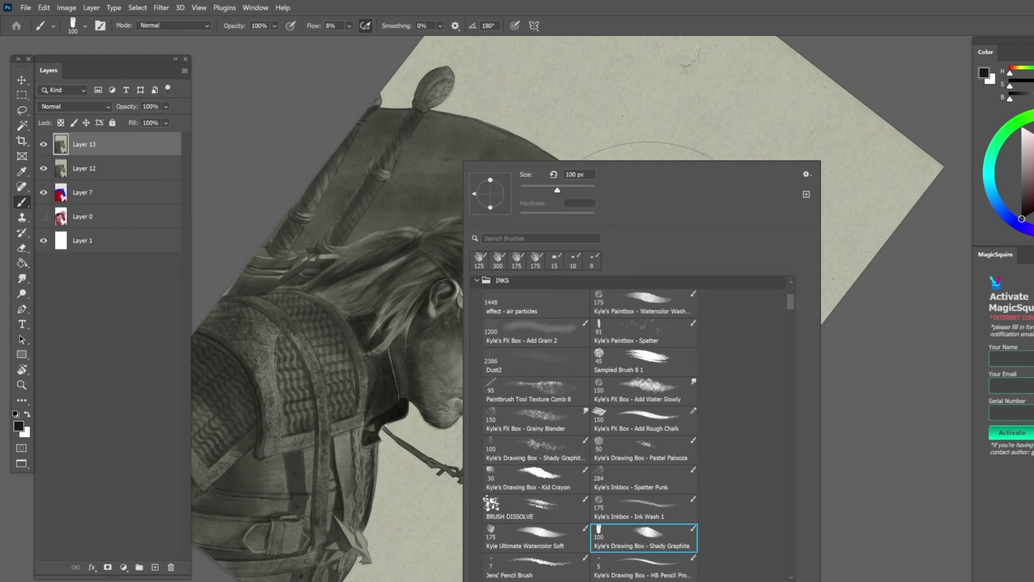
double_click(490, 561)
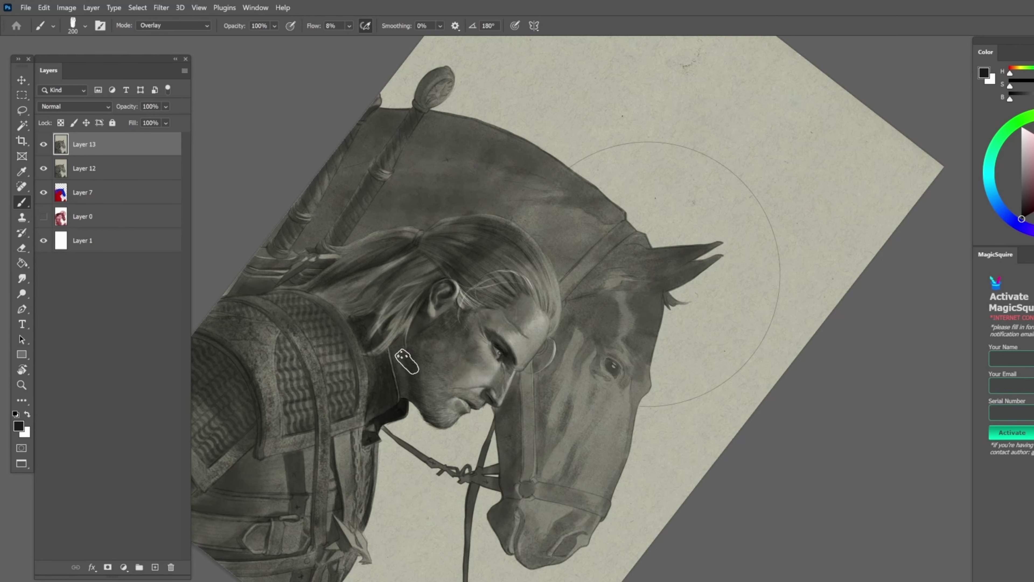
Deepen the shading around the neck and jaw in black with the 100 to 200 px Overlay graphite brush at 8 to 26% flow
key("r")
key("x")
mouse_move(407, 363)
left_mouse_down()
mouse_move(549, 436)
mouse_move(581, 195)
mouse_move(509, 285)
left_mouse_up()
scroll(581, 195, "down", 2)
scroll(582, 194, "up", 3)
key("x")
key("b")
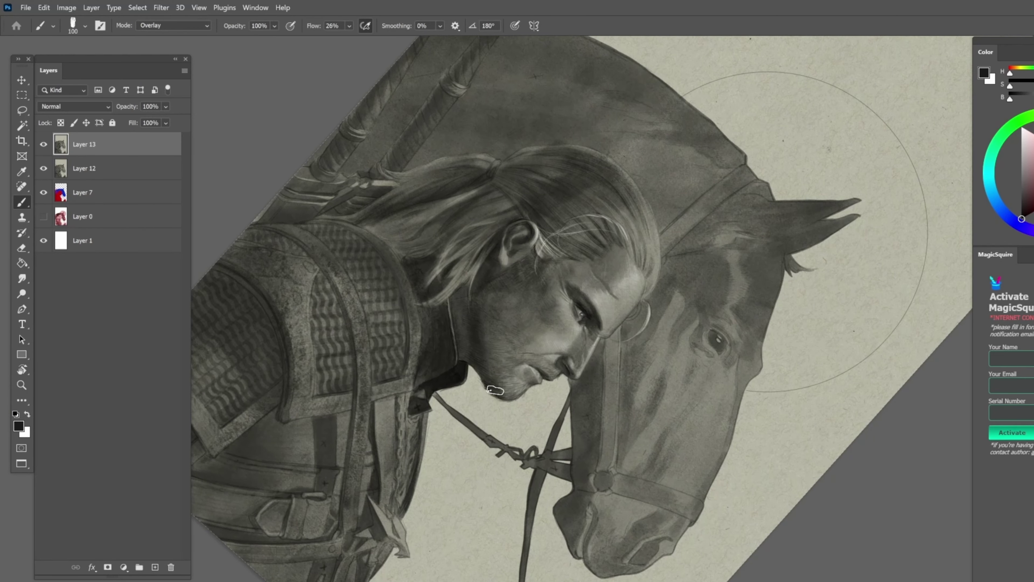
key("r")
scroll(320, 217, "down", 2)
mouse_move(462, 323)
left_mouse_down()
mouse_move(320, 217)
mouse_move(442, 252)
mouse_move(422, 287)
mouse_move(367, 310)
mouse_move(468, 244)
mouse_move(522, 266)
mouse_move(473, 303)
left_mouse_up()
scroll(442, 252, "up", 2)
key("b")
key("r")
key("b")
key("r")
scroll(366, 310, "down", 2)
scroll(468, 245, "up", 2)
key("b")
Brush white highlights over the forehead and front hair with the Overlay graphite brush of about 175 px at 26% flow
key("bracketleft")
key("bracketleft")
key("bracketleft")
key("bracketleft")
key("bracketleft")
key("bracketleft")
key("x")
key("bracketright")
key("bracketright")
key("bracketright")
key("r")
scroll(472, 304, "down", 2)
key("b")
key("bracketleft")
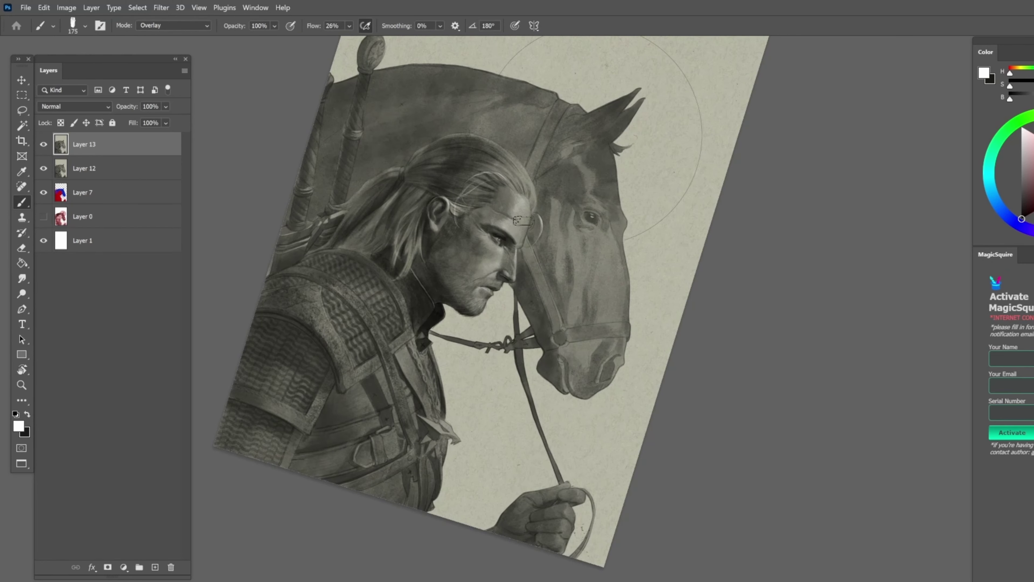
key("r")
mouse_move(505, 203)
left_mouse_down()
mouse_move(412, 272)
mouse_move(448, 245)
mouse_move(488, 265)
left_mouse_up()
key("b")
Shade the temple and side of the face in black with a 100 px Overlay graphite brush at 8% flow
scroll(383, 269, "down", 2)
key("x")
key("r")
scroll(566, 360, "up", 2)
key("b")
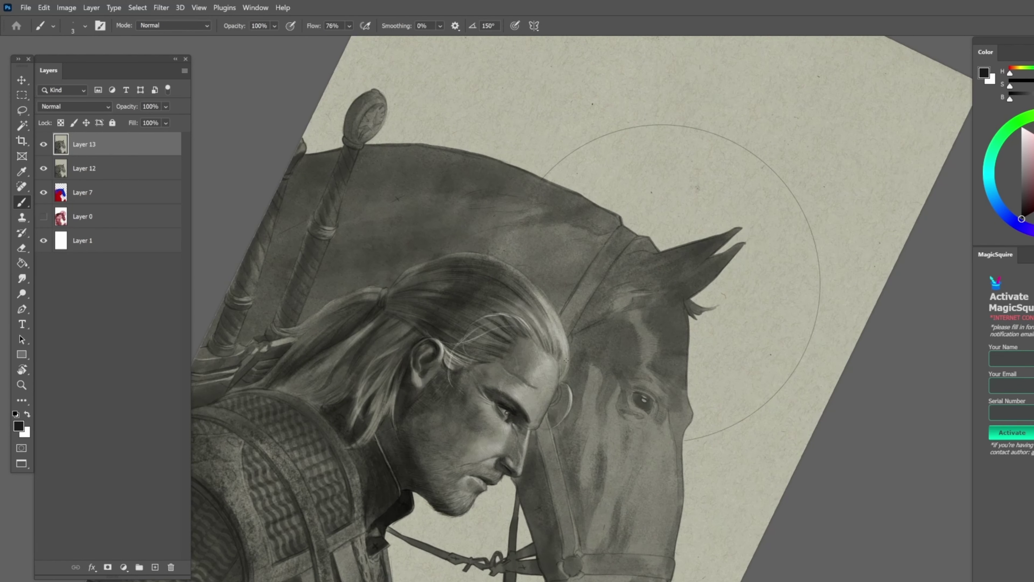
right_click(521, 160)
key("Escape")
scroll(509, 412, "down", 2)
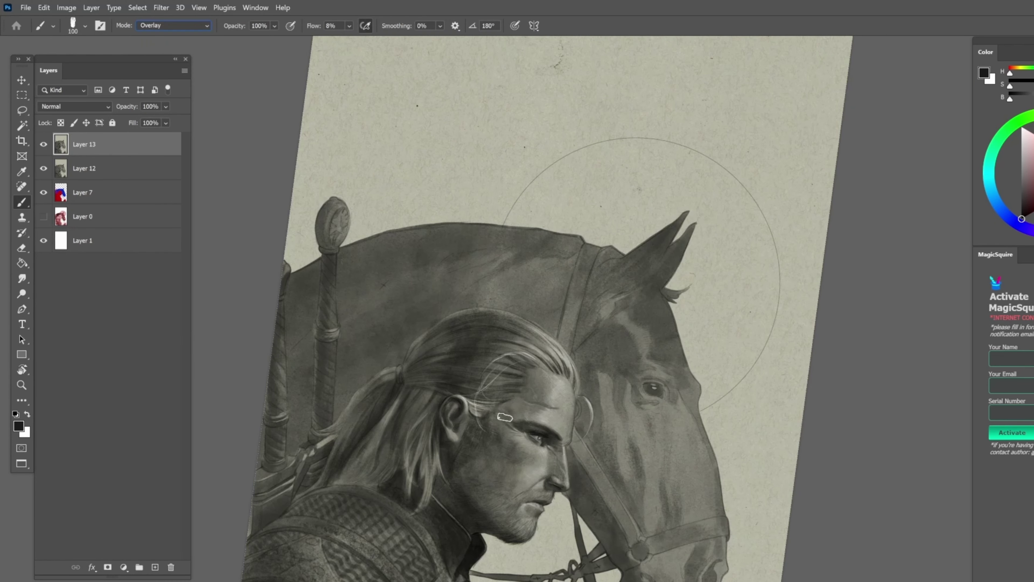
key("r")
left_click_drag(509, 411, 351, 298)
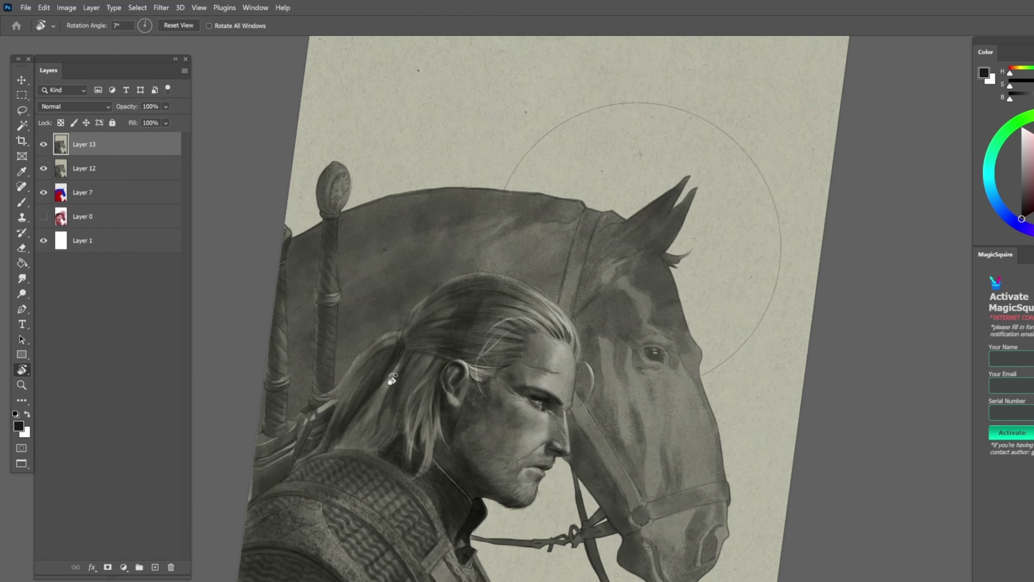
key("b")
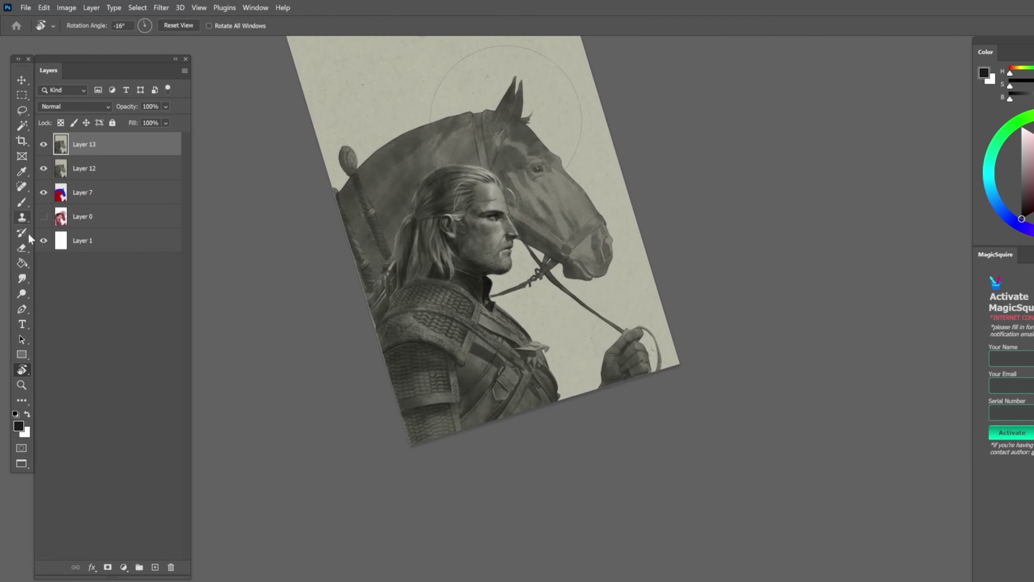
key("b")
scroll(354, 167, "up", 3)
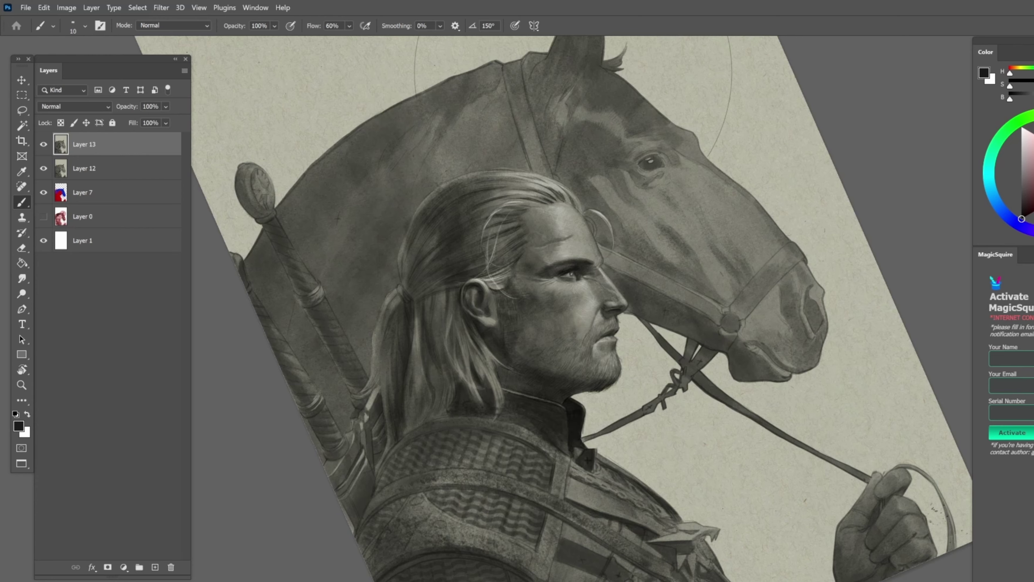
Darken the shoulder armour's scale pattern and edge beside the collar with a 10 px black Overlay brush at 60% flow
key("r")
left_click_drag(566, 333, 461, 234)
scroll(460, 234, "down", 3)
scroll(451, 419, "up", 4)
mouse_move(451, 419)
left_mouse_down()
mouse_move(554, 346)
mouse_move(510, 300)
mouse_move(529, 411)
left_mouse_up()
key("r")
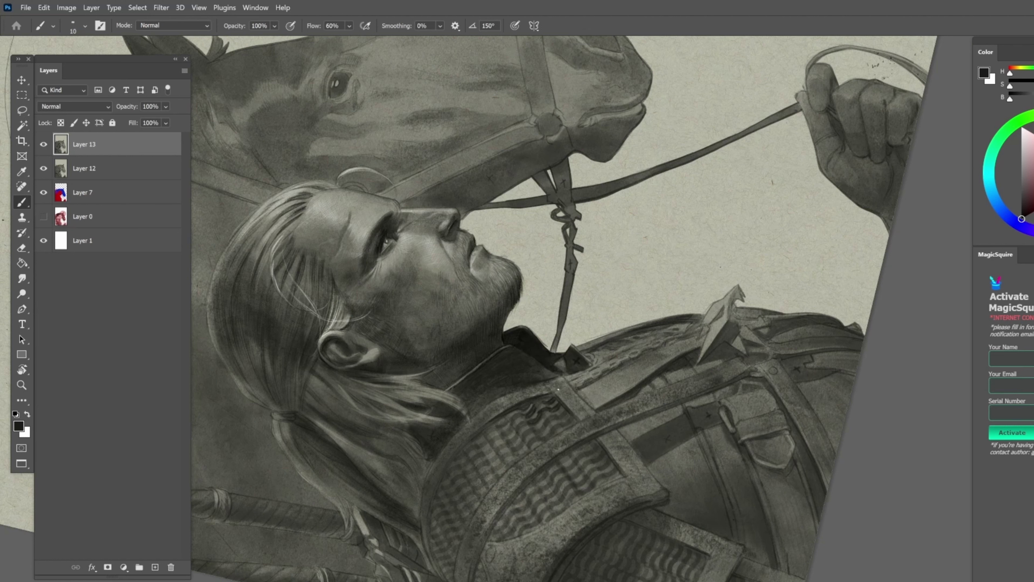
key("shift+alt+o")
left_click_drag(518, 416, 522, 426)
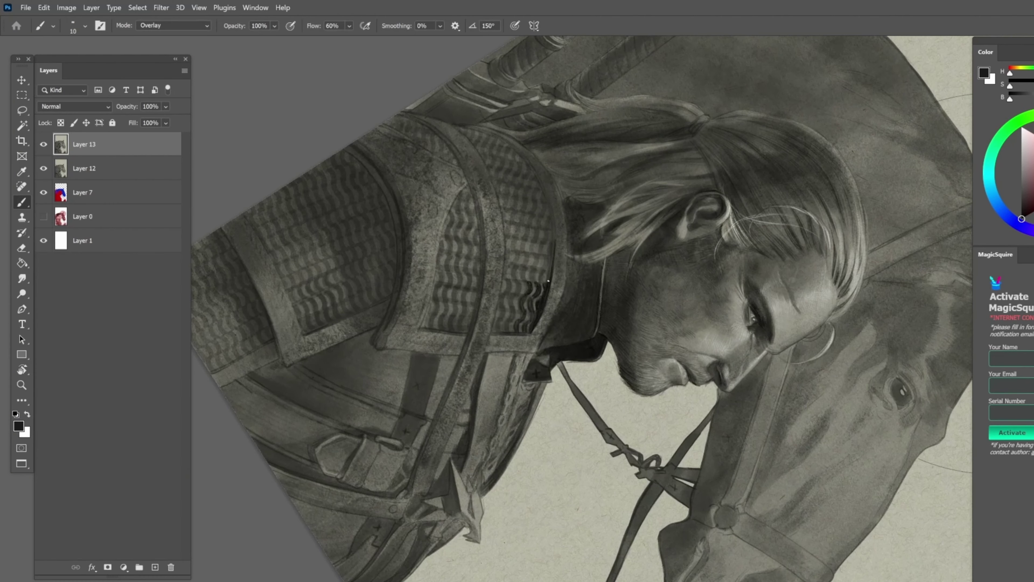
mouse_move(550, 282)
left_mouse_down()
mouse_move(553, 220)
mouse_move(532, 167)
mouse_move(505, 140)
left_mouse_up()
mouse_move(555, 259)
left_mouse_down()
mouse_move(554, 277)
mouse_move(541, 175)
mouse_move(553, 363)
mouse_move(464, 371)
mouse_move(476, 279)
left_mouse_up()
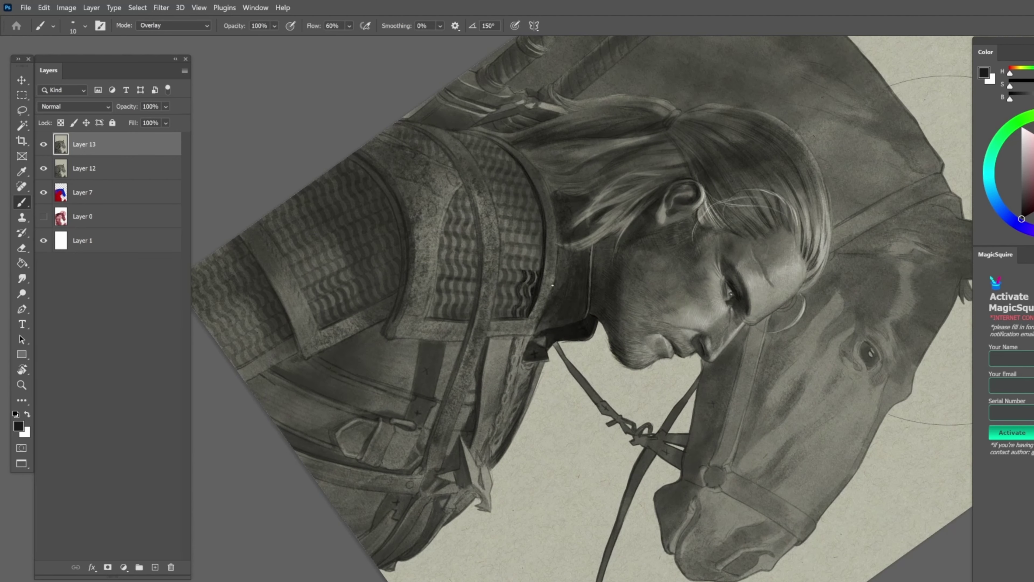
key("x")
key("x")
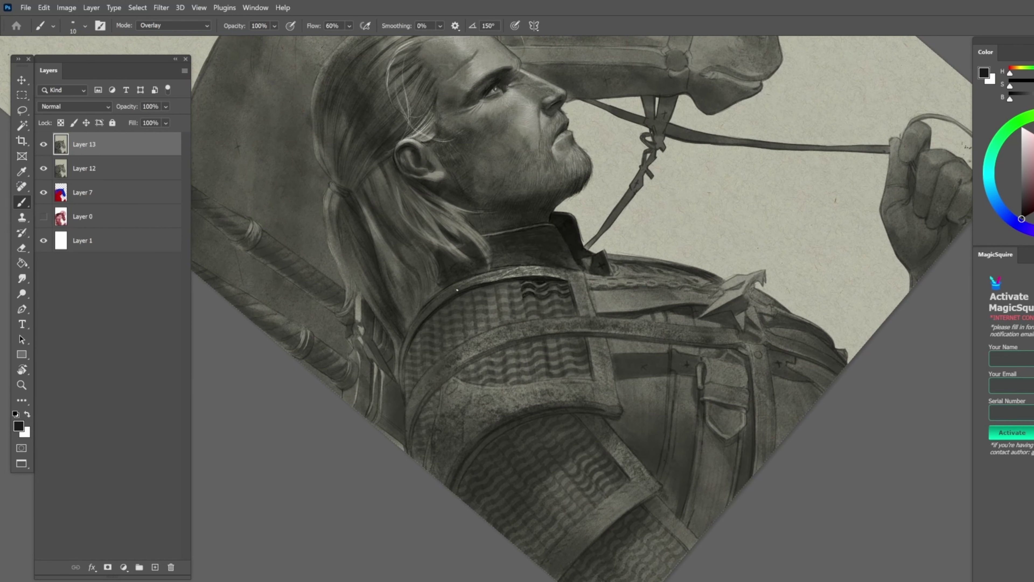
Define the hair strands below and behind the ear with black and white Overlay strokes of 9 to 10 px at 60% flow
key("r")
mouse_move(432, 309)
left_mouse_down()
mouse_move(692, 144)
mouse_move(407, 102)
mouse_move(354, 135)
left_mouse_up()
key("b")
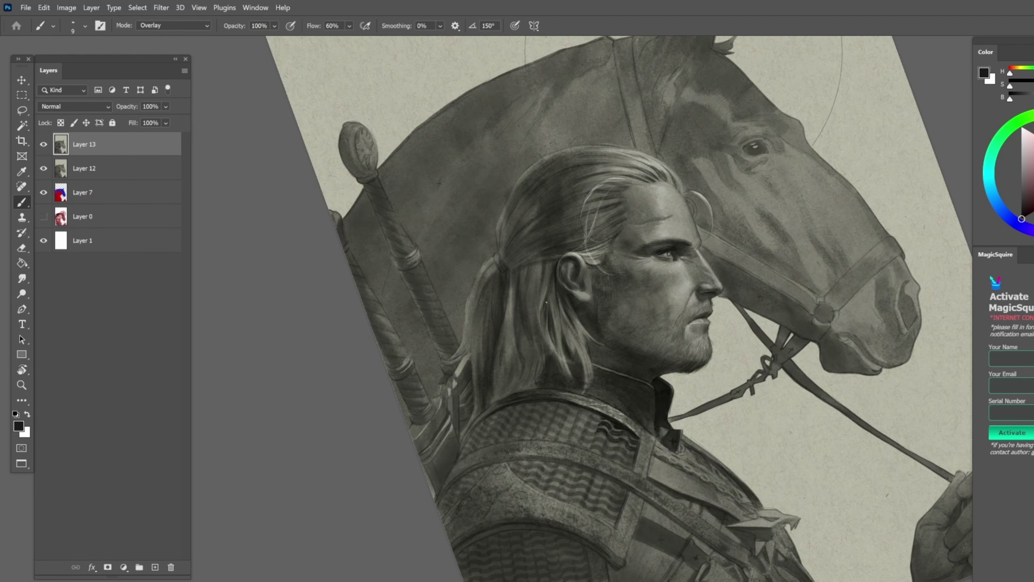
left_click_drag(553, 298, 553, 306)
scroll(478, 280, "up", 3)
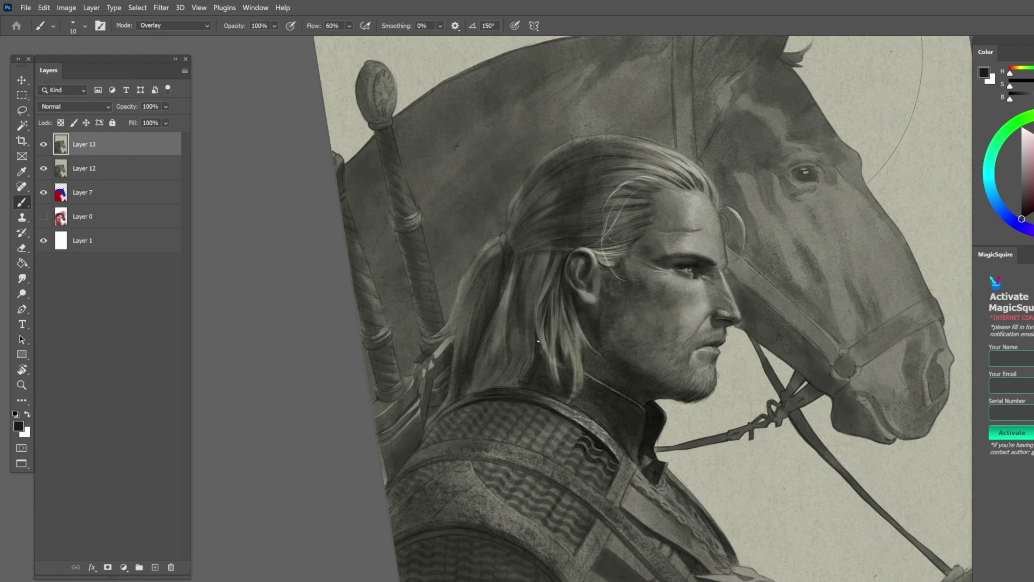
mouse_move(540, 360)
left_mouse_down()
mouse_move(381, 265)
mouse_move(590, 317)
mouse_move(592, 275)
left_mouse_up()
key("x")
mouse_move(590, 328)
left_mouse_down()
mouse_move(581, 297)
mouse_move(587, 311)
mouse_move(591, 271)
mouse_move(358, 277)
mouse_move(326, 348)
left_mouse_up()
left_click_drag(536, 396, 560, 350)
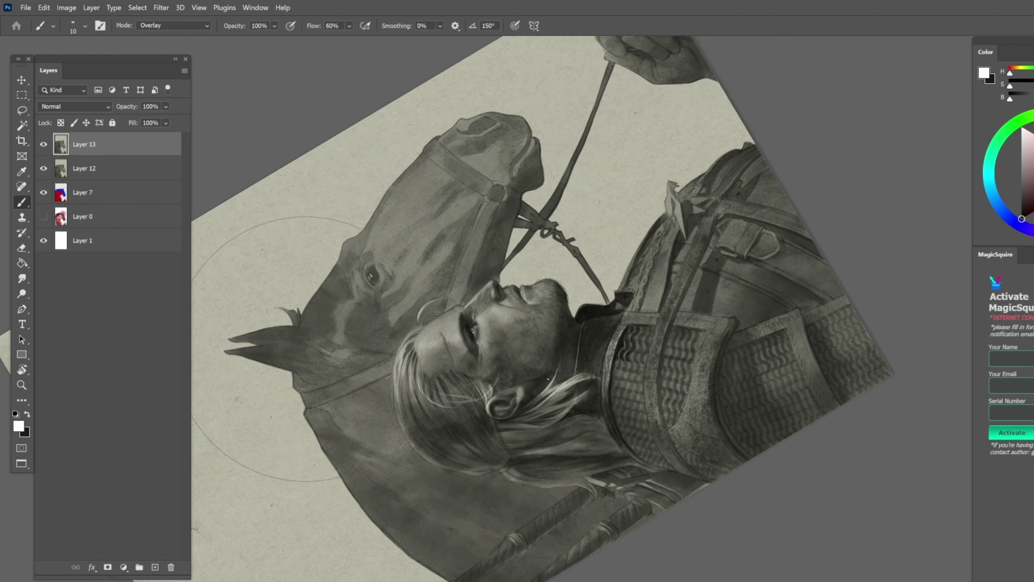
Paint fine white Overlay highlights along the rider's swept-back hair with a small brush at 60% flow
left_click_drag(326, 348, 839, 269)
mouse_move(642, 343)
left_mouse_down()
mouse_move(666, 265)
mouse_move(670, 294)
left_mouse_up()
key("]")
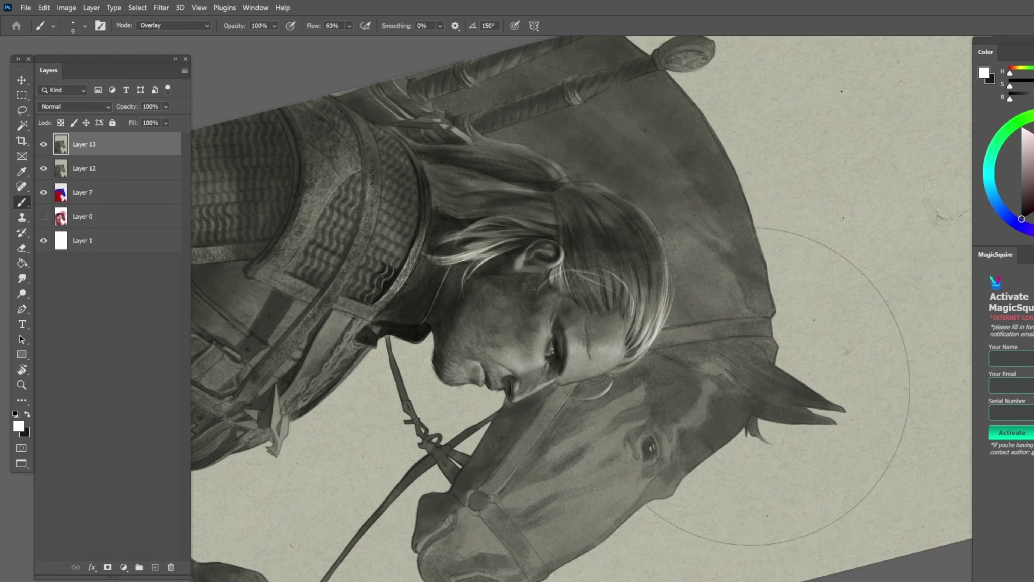
mouse_move(619, 374)
left_mouse_down()
mouse_move(643, 358)
mouse_move(604, 412)
mouse_move(563, 295)
mouse_move(578, 366)
left_mouse_up()
key("r")
scroll(564, 295, "up", 3)
key("b")
Reduce the brush flow to 38% and deepen the dark strands around the rider's tied-back hair with black
key("x")
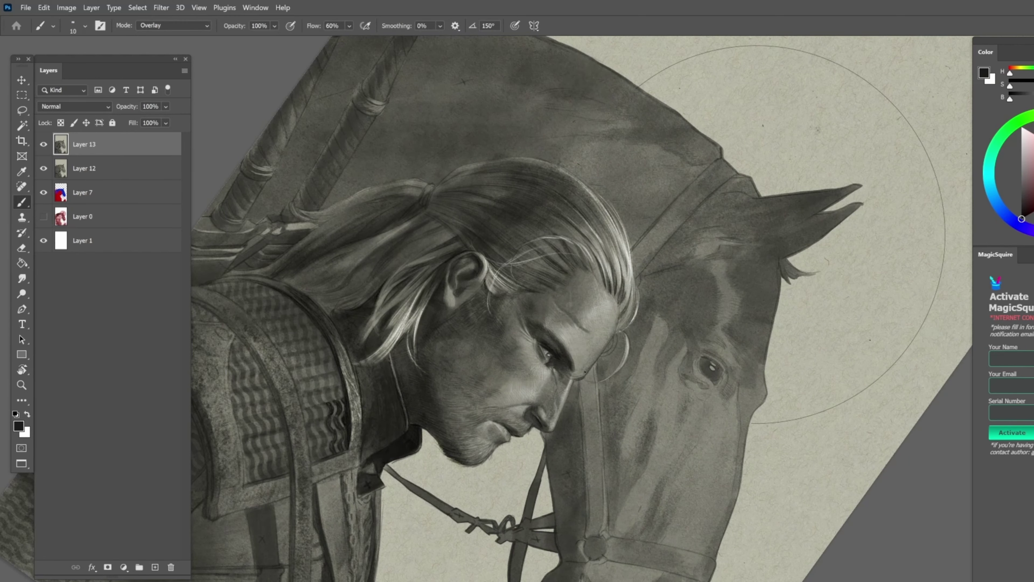
key("r")
key("Escape")
key("b")
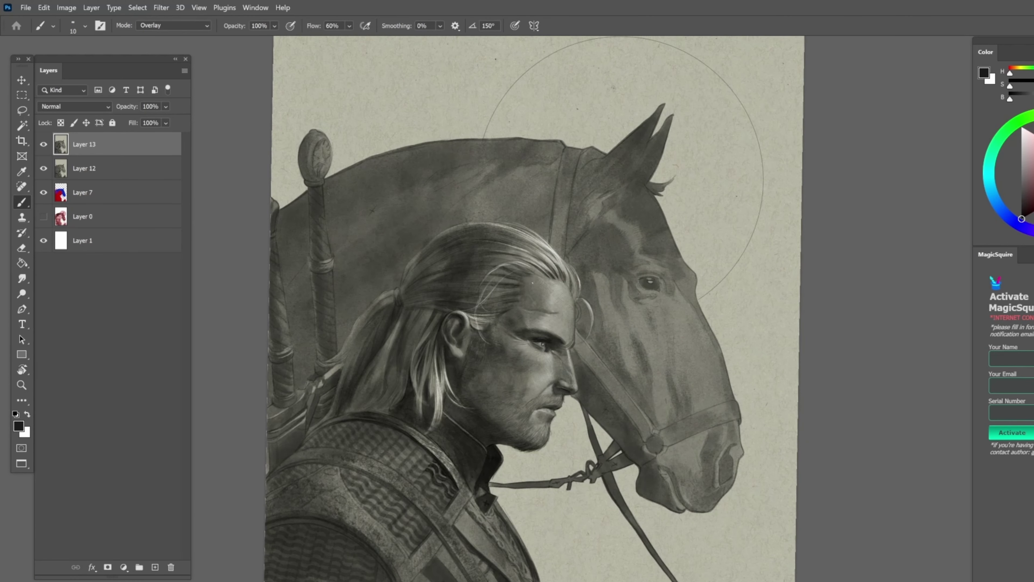
key("shift+3")
key("shift+8")
key("r")
left_click_drag(532, 282, 487, 339)
key("b")
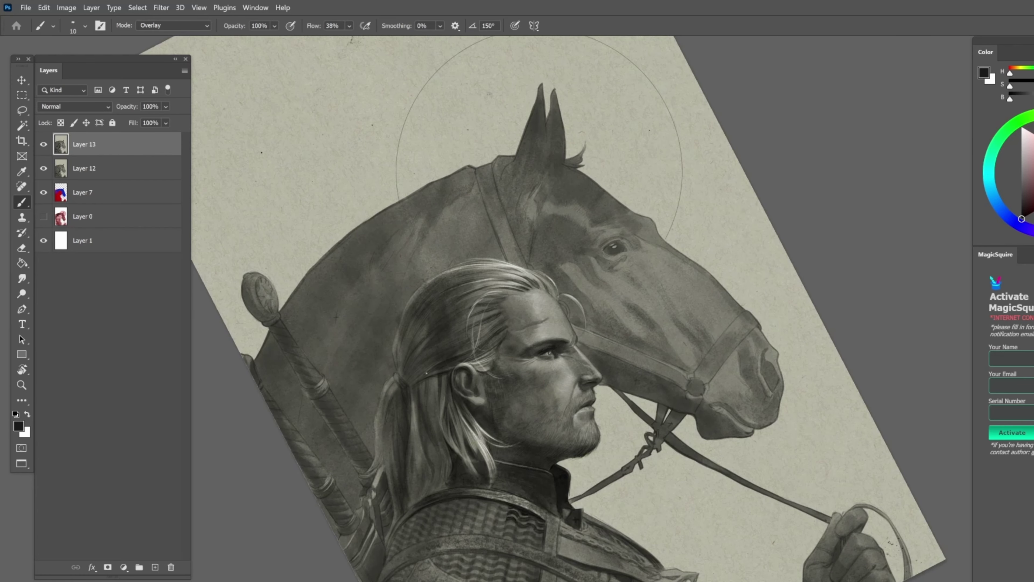
Brush white highlights into the rider's hair strands above the ear
key("x")
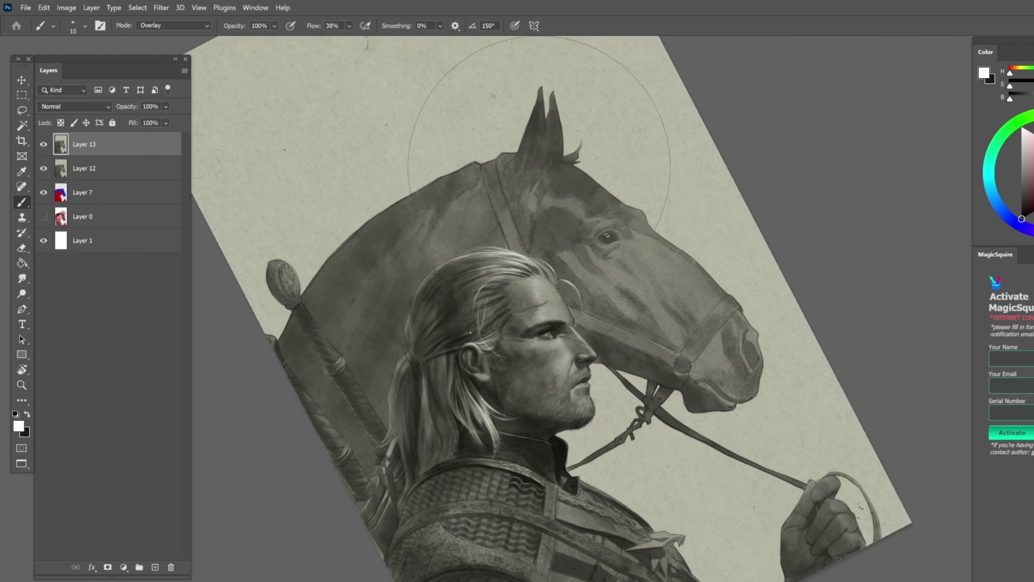
key("r")
left_click_drag(444, 345, 16, 414)
Shade the rider's cheek and jaw stubble with a fine black brush of size 8
key("x")
key("b")
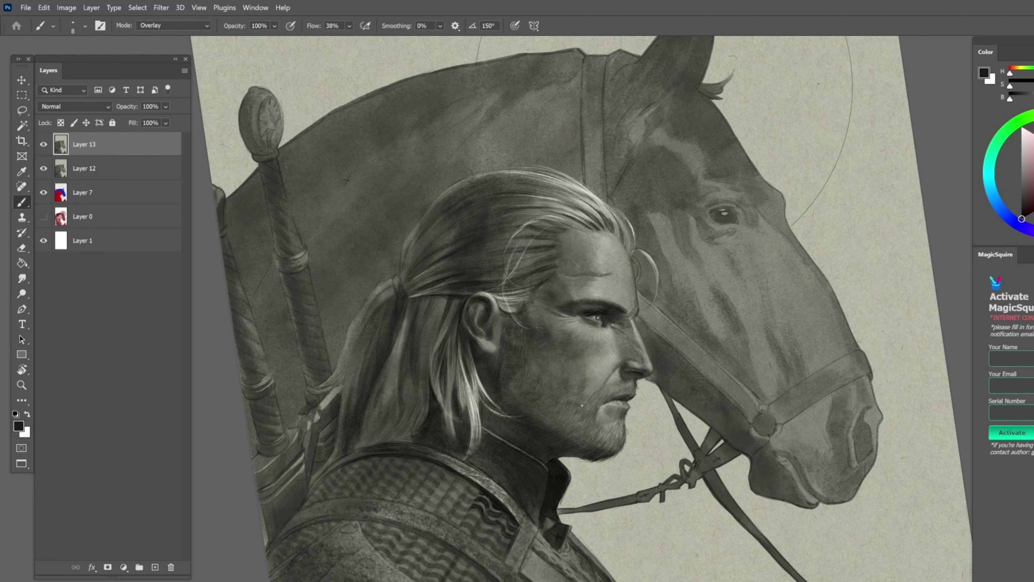
scroll(537, 312, "down", 1)
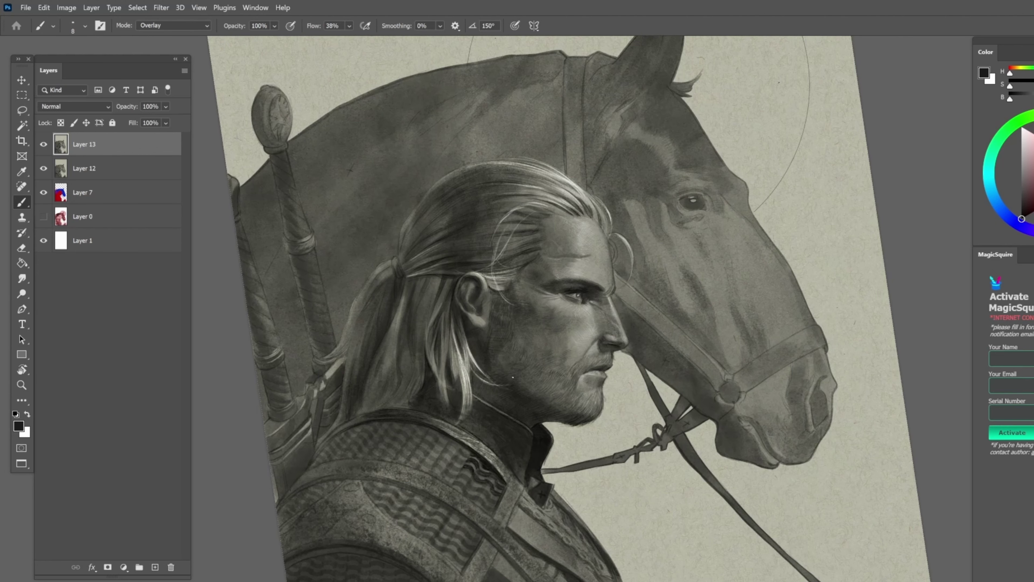
scroll(530, 379, "down", 3)
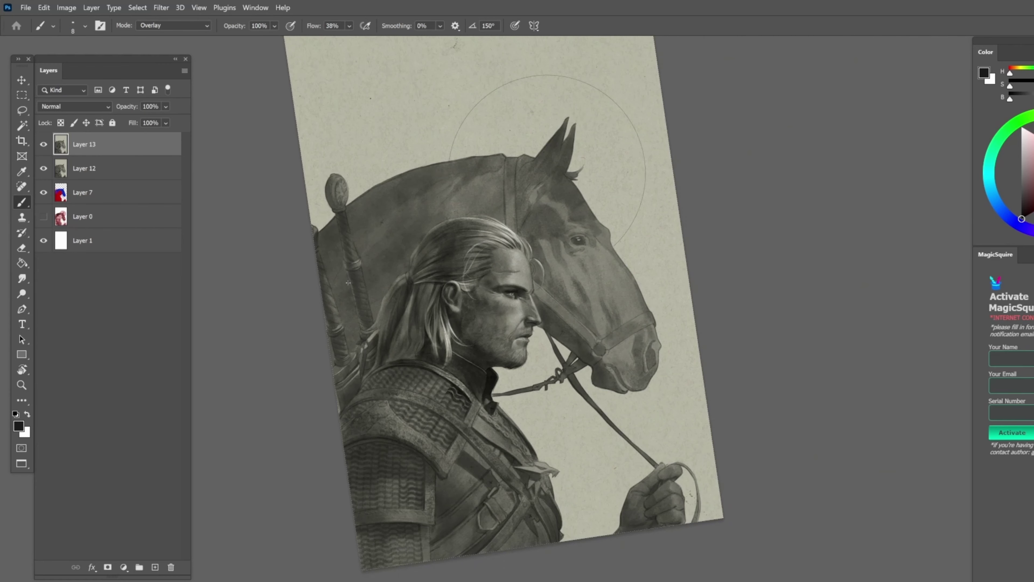
scroll(553, 333, "up", 3)
Paint fine white whiskers and skin highlights across the rider's cheek, sideburn and jaw
key("x")
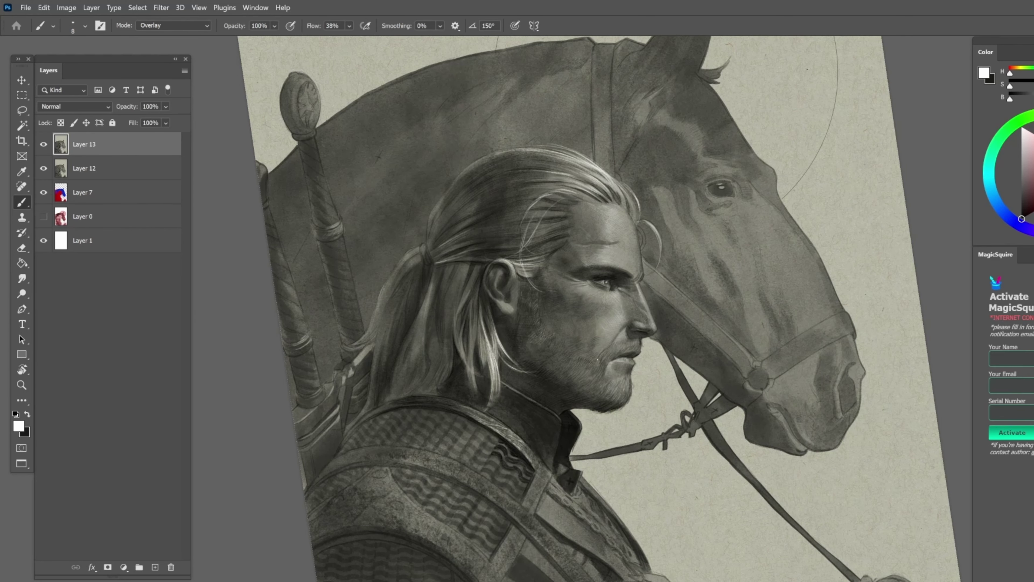
left_click_drag(597, 359, 580, 369)
left_click_drag(534, 306, 497, 287)
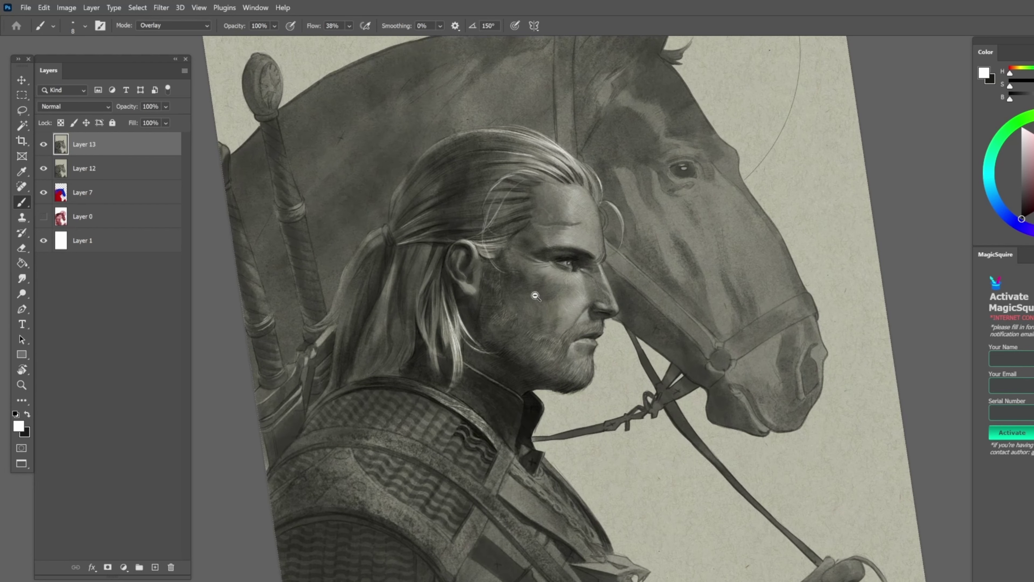
scroll(510, 335, "down", 3)
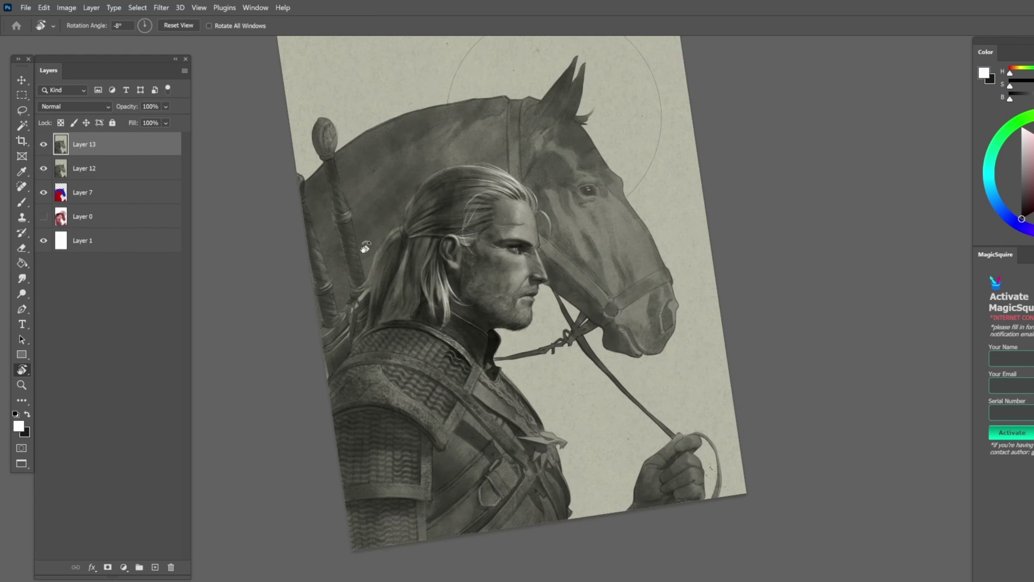
scroll(646, 357, "up", 4)
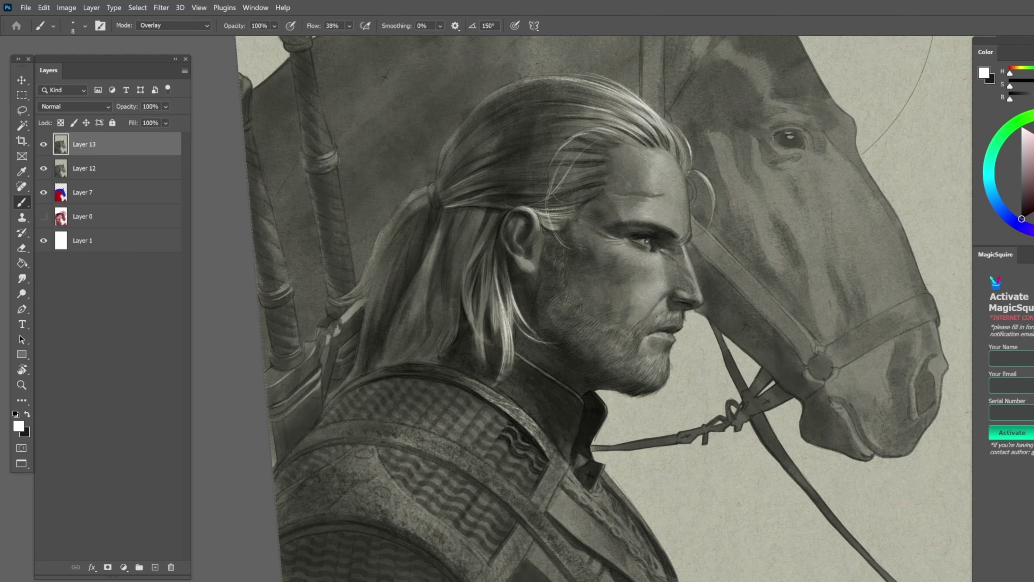
left_click_drag(651, 320, 570, 346)
Add fine black beard hairs and shadow along the underside of the rider's jaw
key("x")
scroll(604, 350, "up", 2)
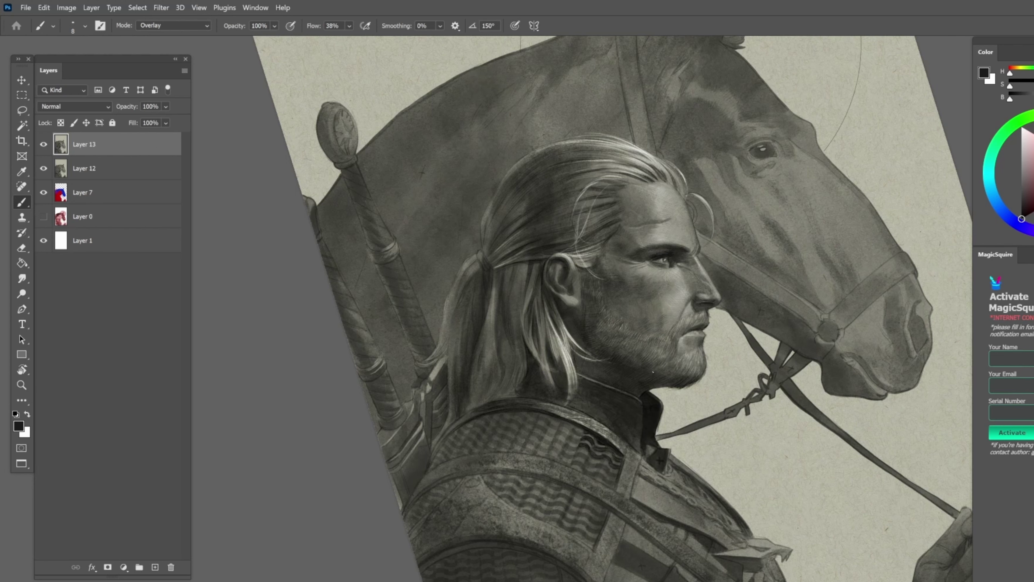
left_click_drag(653, 371, 759, 418)
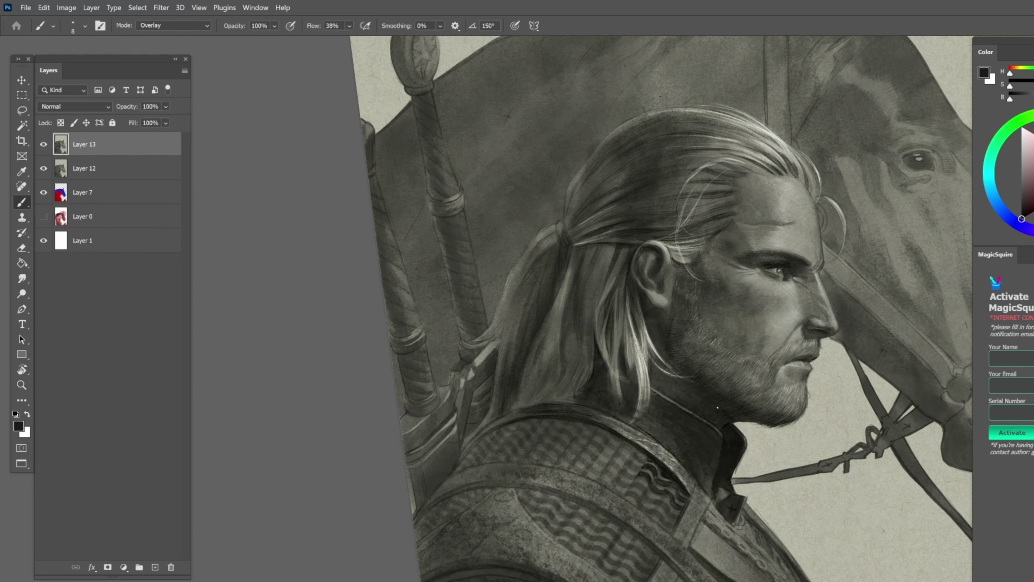
left_click_drag(675, 379, 496, 287)
Brighten the rider's ear and the loose hair behind it with fine white strokes
key("x")
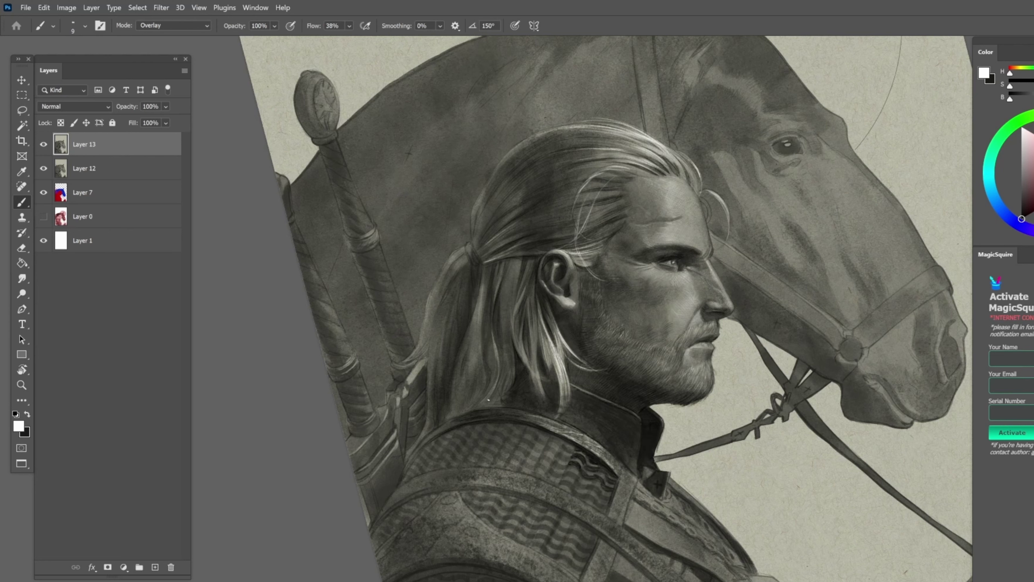
scroll(464, 367, "down", 2)
left_click_drag(449, 294, 495, 407)
scroll(495, 407, "up", 1)
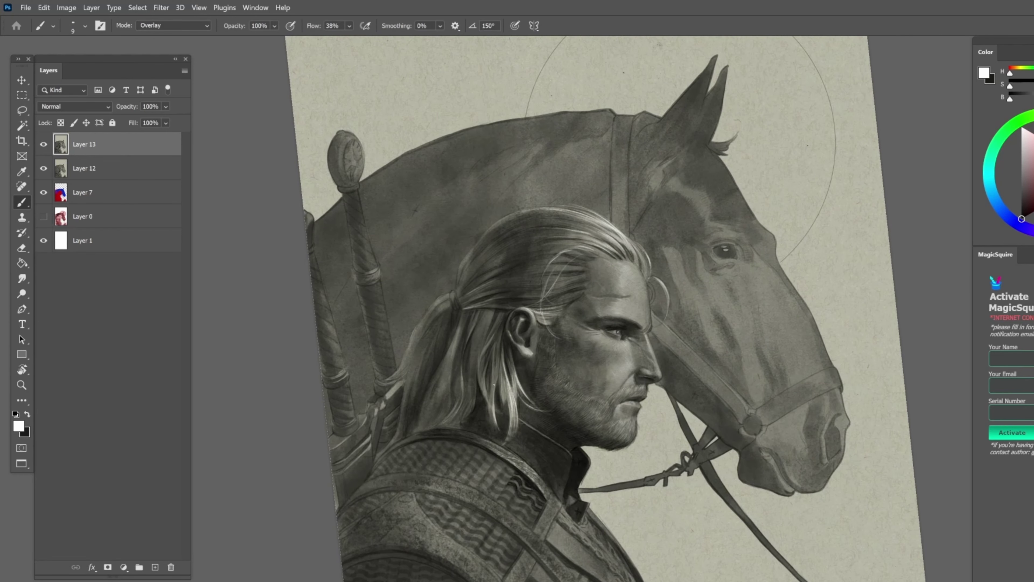
key("r")
mouse_move(501, 411)
left_mouse_down()
mouse_move(541, 427)
mouse_move(461, 362)
left_mouse_up()
key("b")
Darken the gaps between the woven rows of the shoulder armour with a black brush of size 10
key("x")
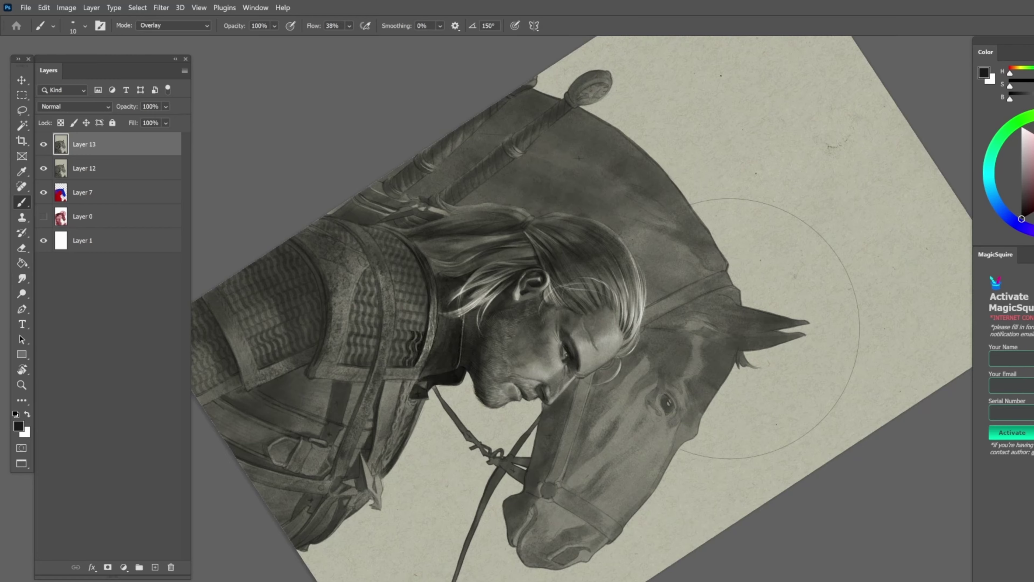
mouse_move(692, 408)
left_mouse_down()
mouse_move(610, 184)
mouse_move(671, 212)
left_mouse_up()
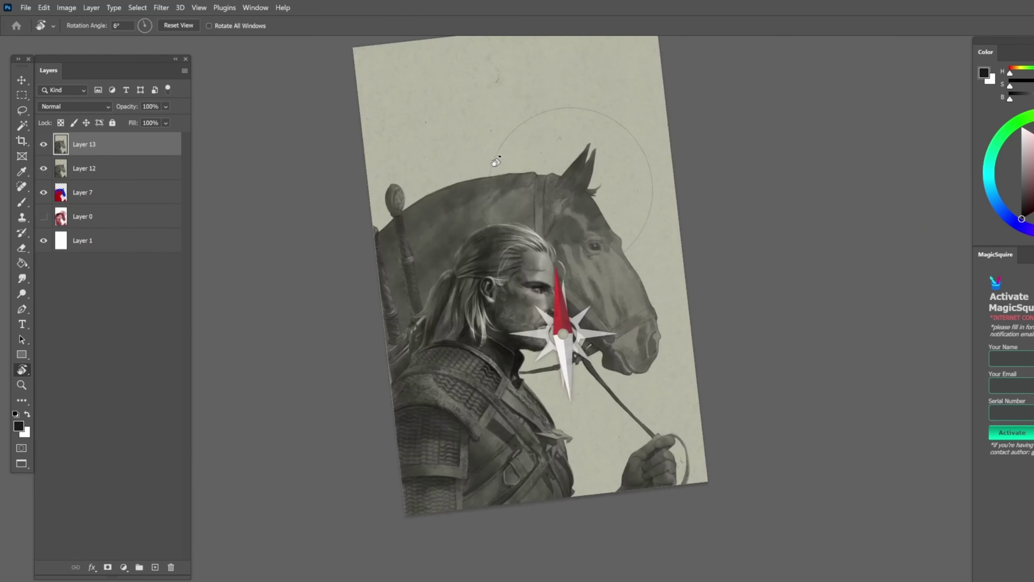
scroll(692, 326, "up", 3)
mouse_move(600, 362)
left_mouse_down()
mouse_move(566, 375)
mouse_move(548, 354)
left_mouse_up()
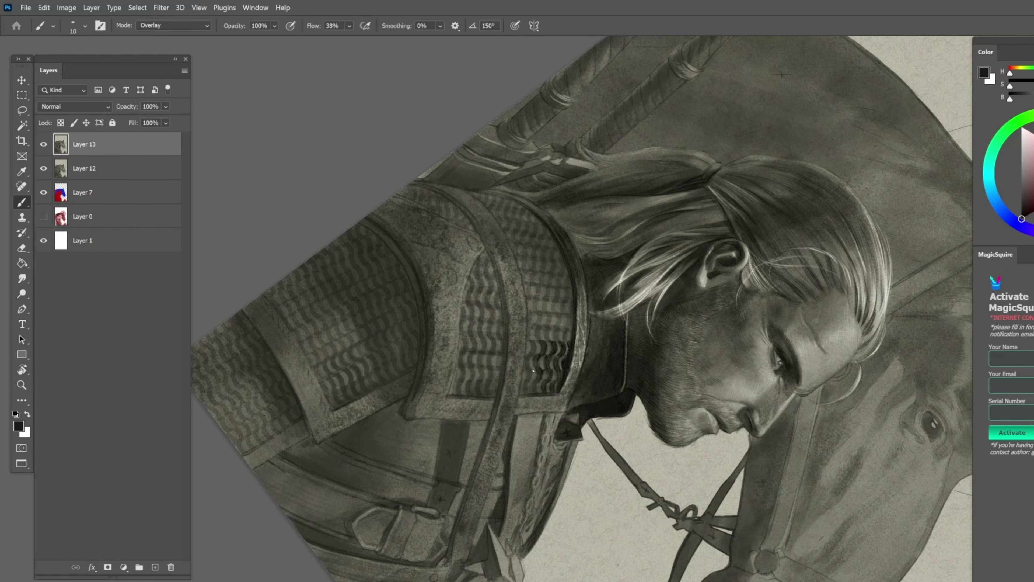
scroll(540, 379, "down", 3)
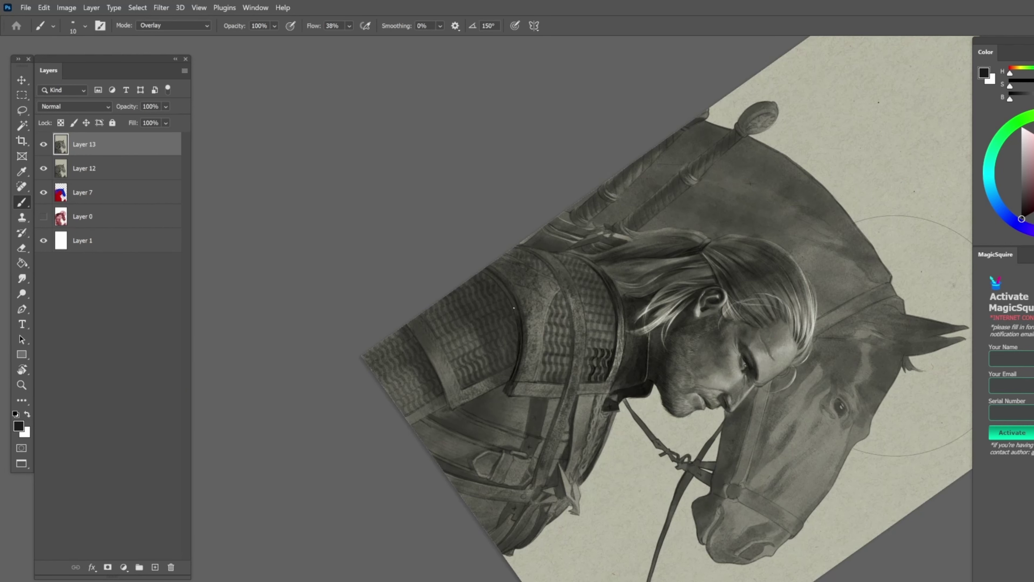
mouse_move(514, 308)
left_mouse_down()
mouse_move(651, 377)
mouse_move(639, 386)
mouse_move(692, 431)
mouse_move(757, 326)
left_mouse_up()
Deepen the shadows along the edges of the shoulder plate and strap with a black brush of size 15
key("x")
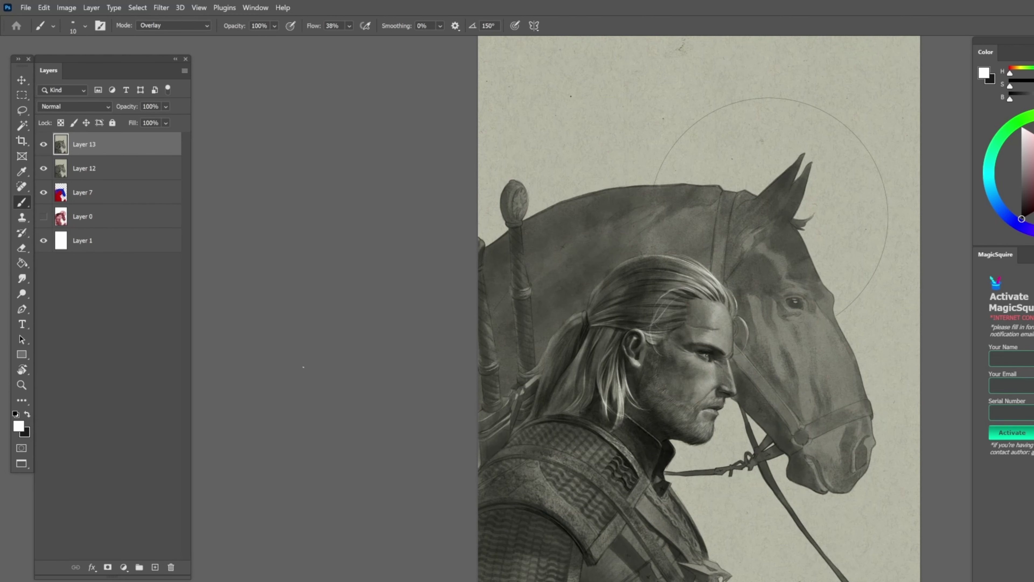
mouse_move(551, 358)
left_mouse_down()
mouse_move(531, 415)
mouse_move(429, 282)
mouse_move(25, 426)
left_mouse_up()
key("r")
key("x")
scroll(692, 310, "down", 5)
key("b")
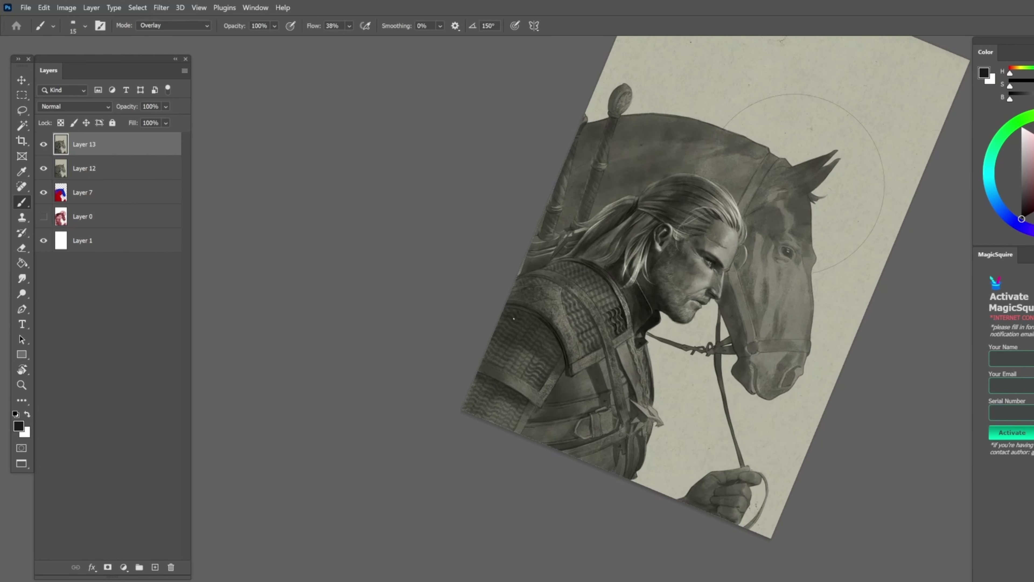
left_click_drag(566, 291, 565, 310)
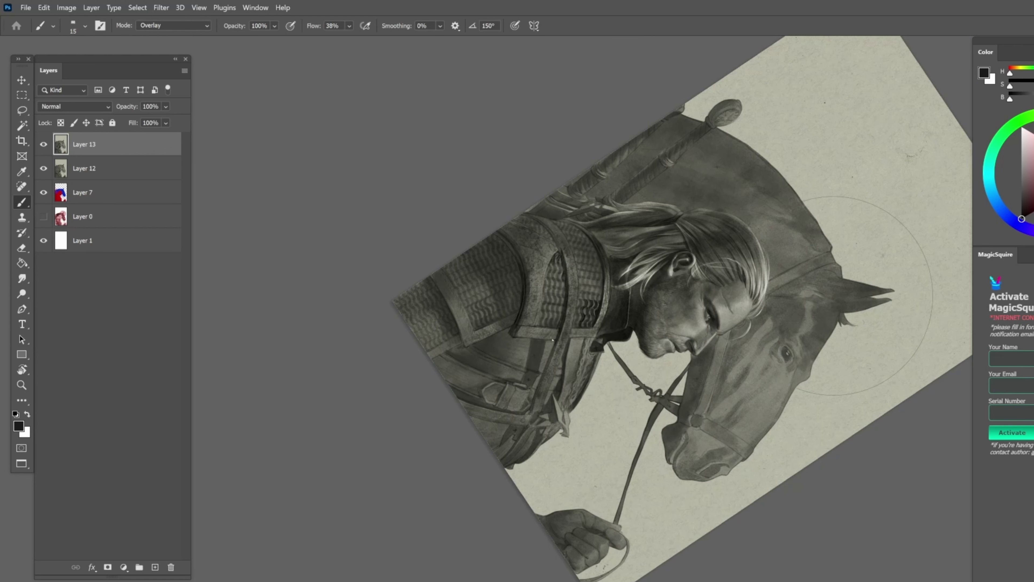
left_click_drag(564, 303, 529, 369)
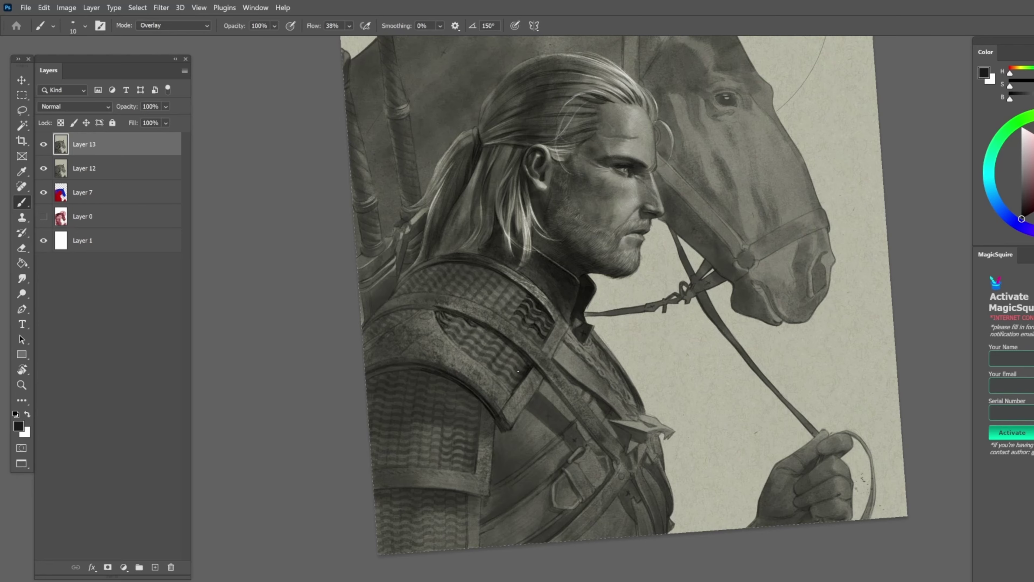
Shade the woven shoulder panel, crossing strap and chest leather with a black brush of size 10
mouse_move(518, 370)
left_mouse_down()
mouse_move(594, 338)
mouse_move(578, 334)
left_mouse_up()
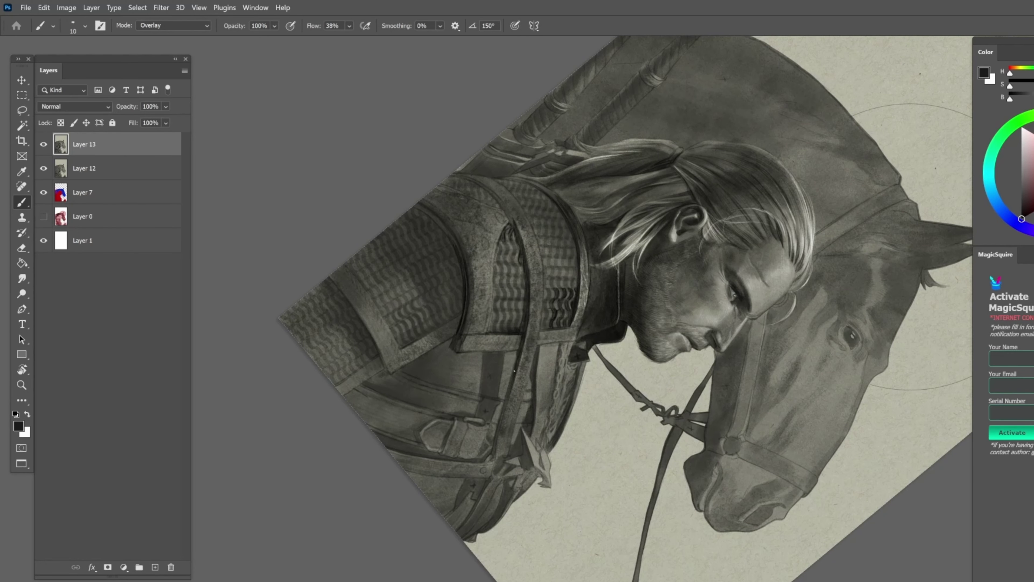
left_click_drag(494, 453, 490, 442)
scroll(477, 415, "up", 1)
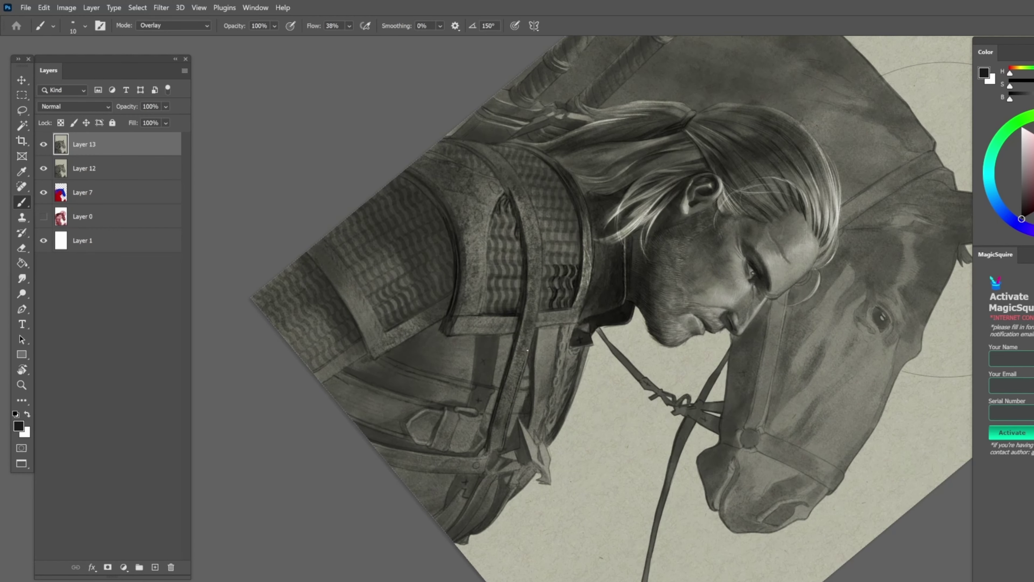
mouse_move(962, 220)
left_mouse_down()
mouse_move(794, 135)
mouse_move(872, 252)
left_mouse_up()
Add white highlights to the worn surfaces of the shoulder armour and strap
key("x")
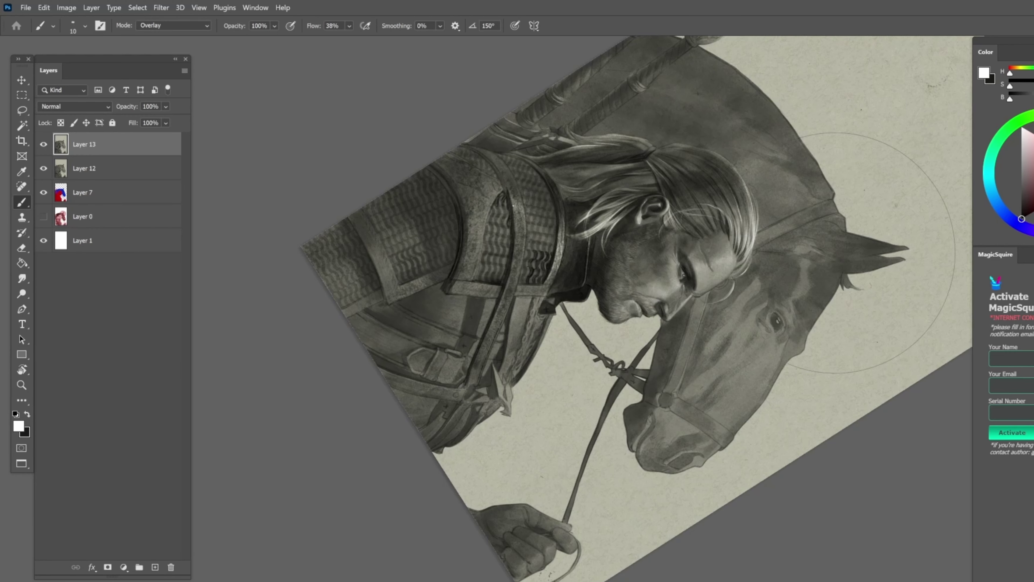
key("r")
left_click_drag(515, 214, 554, 342)
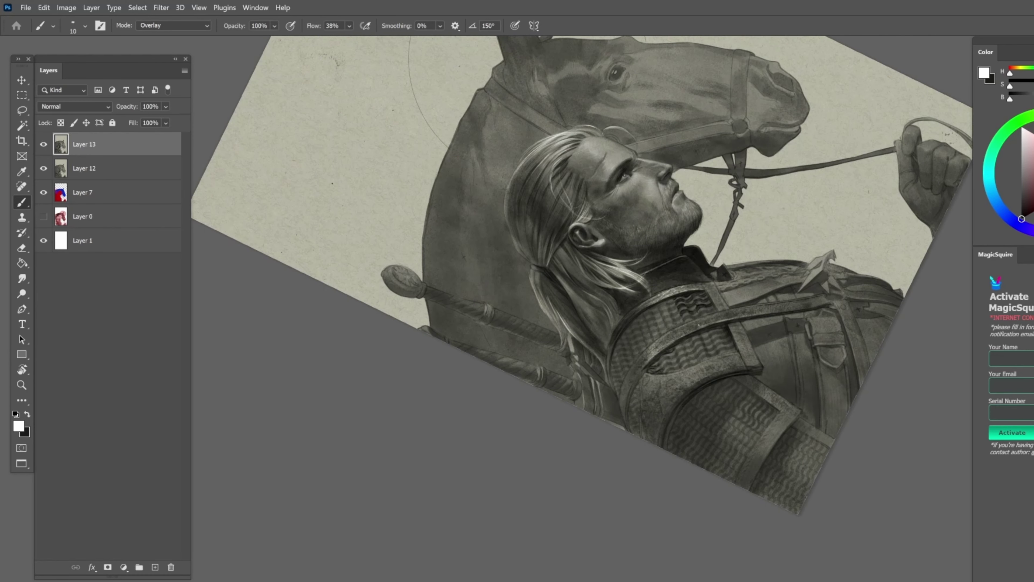
key("r")
left_click_drag(711, 321, 522, 341)
Switch to a textured brush at 43% flow and darken the armoured sleeve with broad black strokes
key("x")
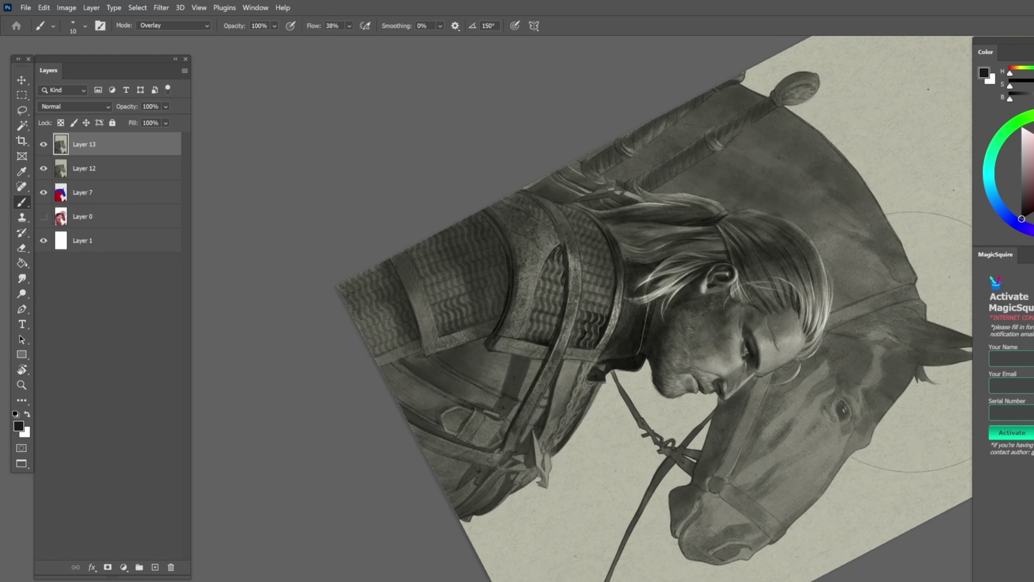
mouse_move(575, 301)
left_mouse_down()
mouse_move(568, 324)
mouse_move(568, 242)
mouse_move(392, 388)
left_mouse_up()
key("r")
key(".")
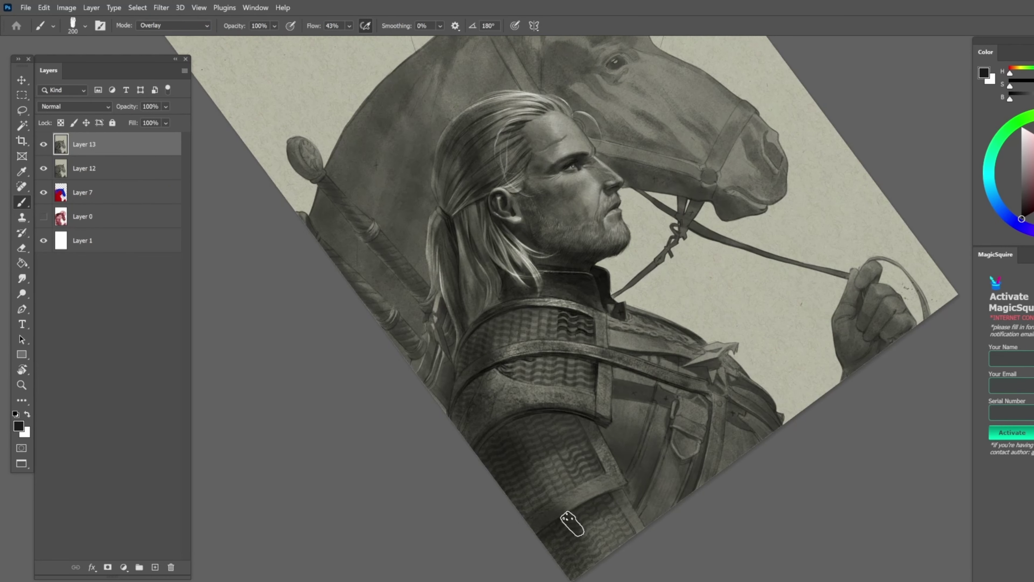
key("r")
left_click_drag(715, 524, 504, 279)
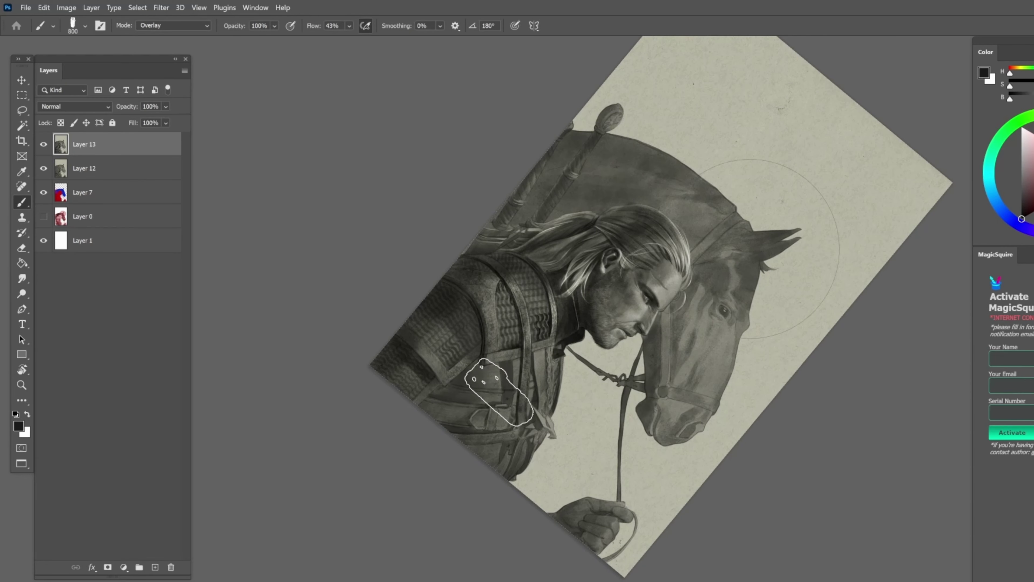
Deepen the shadows on the upper arm and chest leather with large black textured brush strokes
key("r")
left_click_drag(461, 208, 480, 281)
key("b")
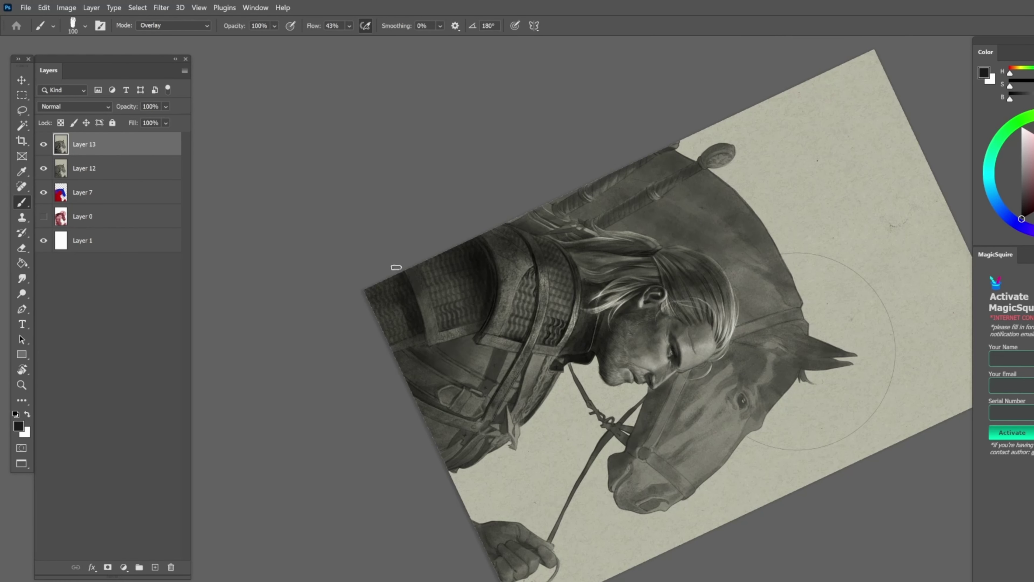
key("r")
left_click_drag(454, 142, 415, 391)
key("b")
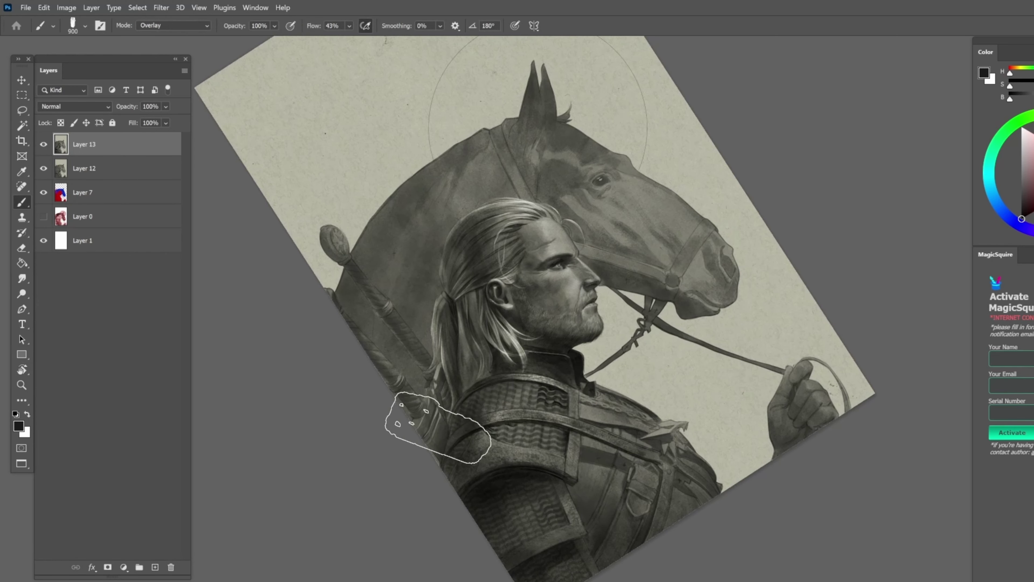
key("bracketleft")
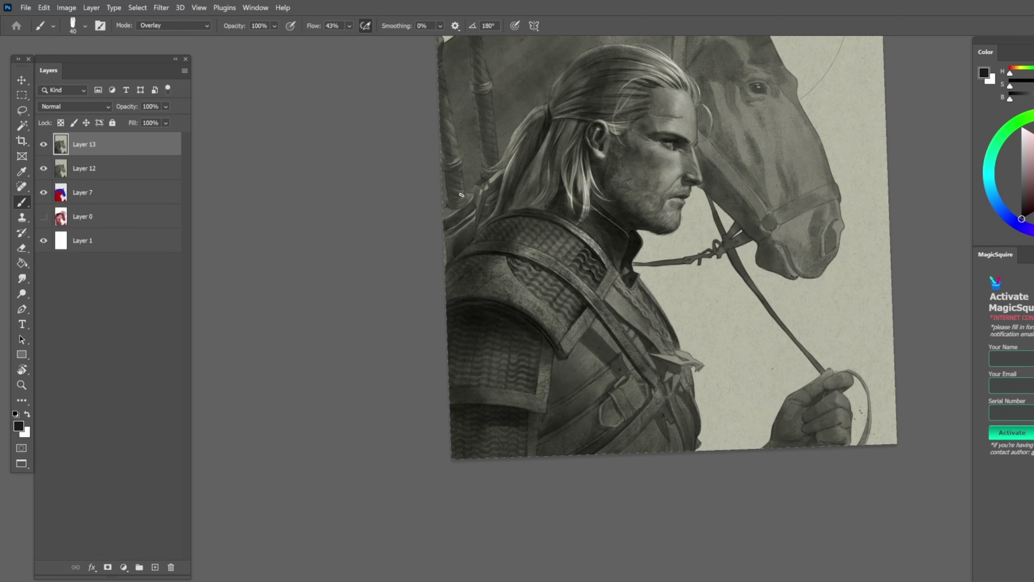
Enlarge the textured brush and shade the sword grips and straps behind the rider's shoulder
key("bracketright")
key("bracketright")
key("bracketright")
key("bracketright")
left_click_drag(449, 142, 385, 347)
scroll(385, 346, "up", 5)
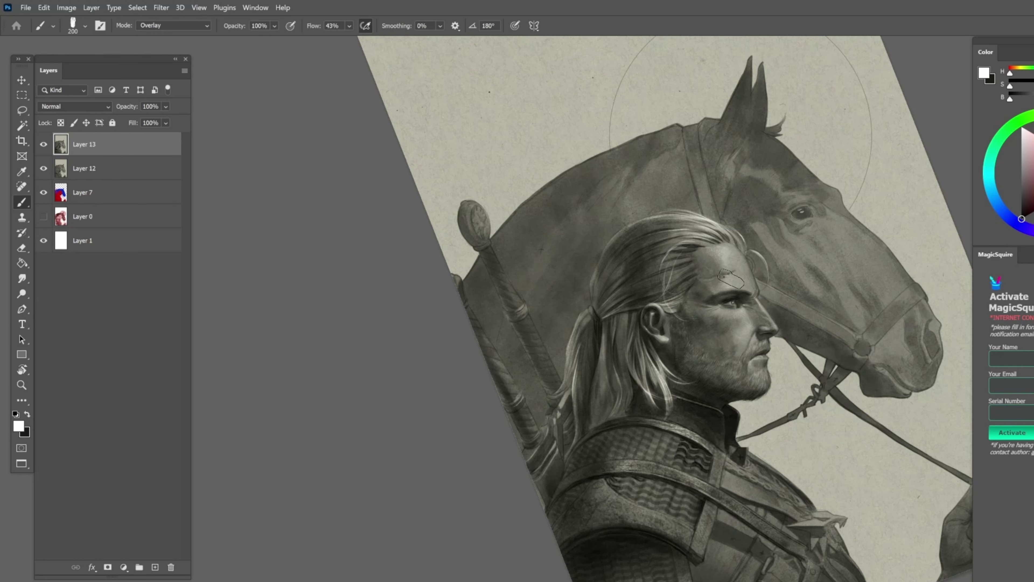
Subtract the area around the gloved hand from the selection of the rider and horse with the Lasso
key("l")
key("x")
left_click_drag(529, 285, 468, 367)
scroll(468, 366, "down", 3)
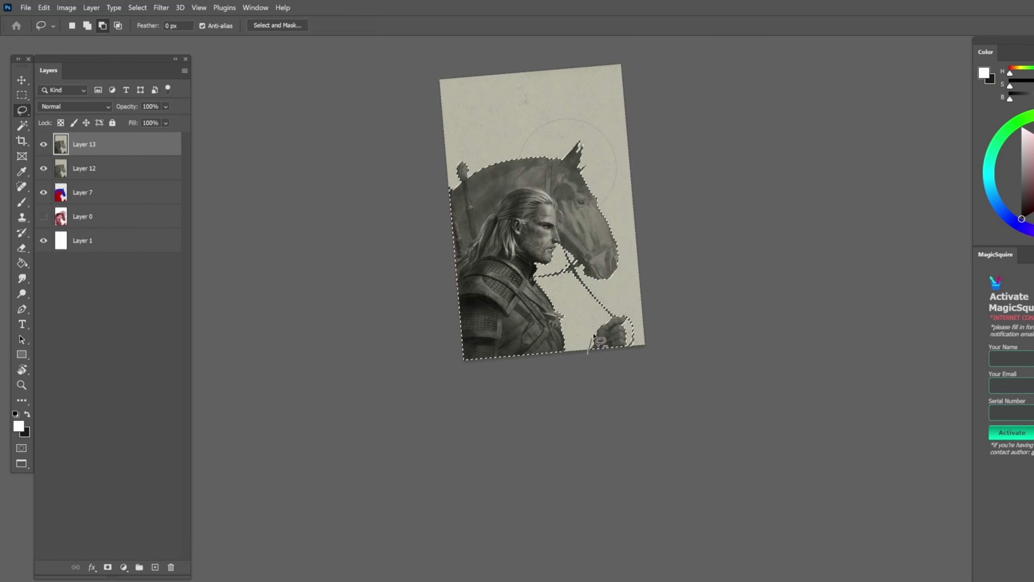
key("ctrl+u")
key("Escape")
left_click_drag(450, 406, 210, 171)
key("alt+[")
key("alt+[")
key("i")
key("alt+]")
key("alt+]")
key("ctrl+u")
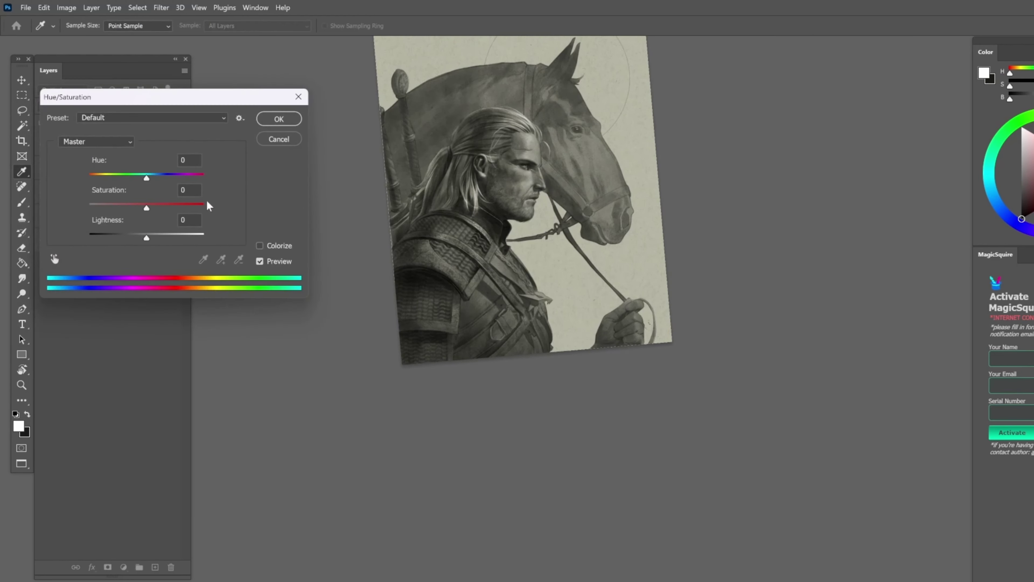
key("Escape")
Paint fine black and white beard hairs over the jaw and cheek with a 10 px Overlay brush at 78% opacity and 47% flow
scroll(509, 203, "up", 3)
key("b")
scroll(509, 245, "up", 3)
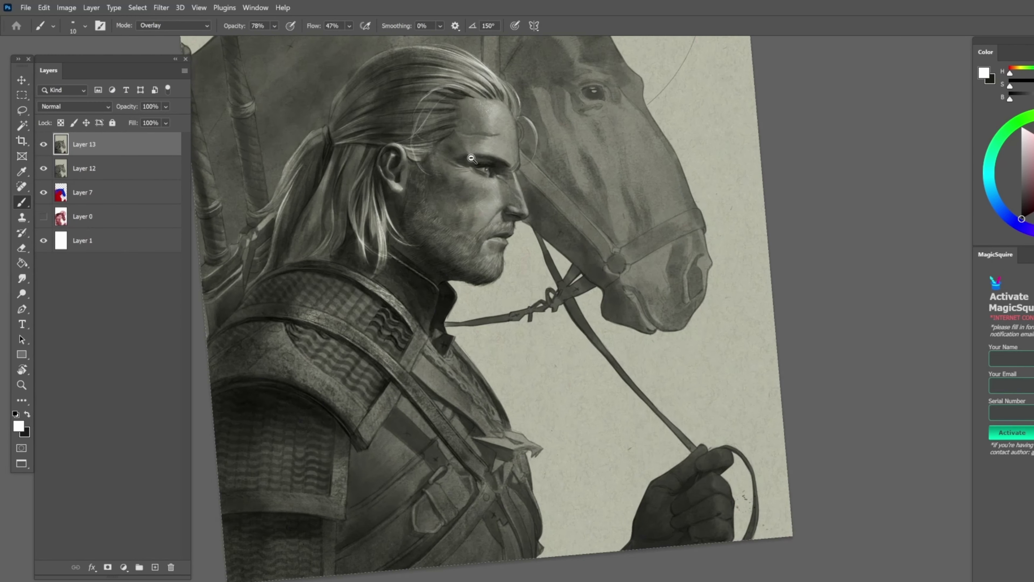
key("x")
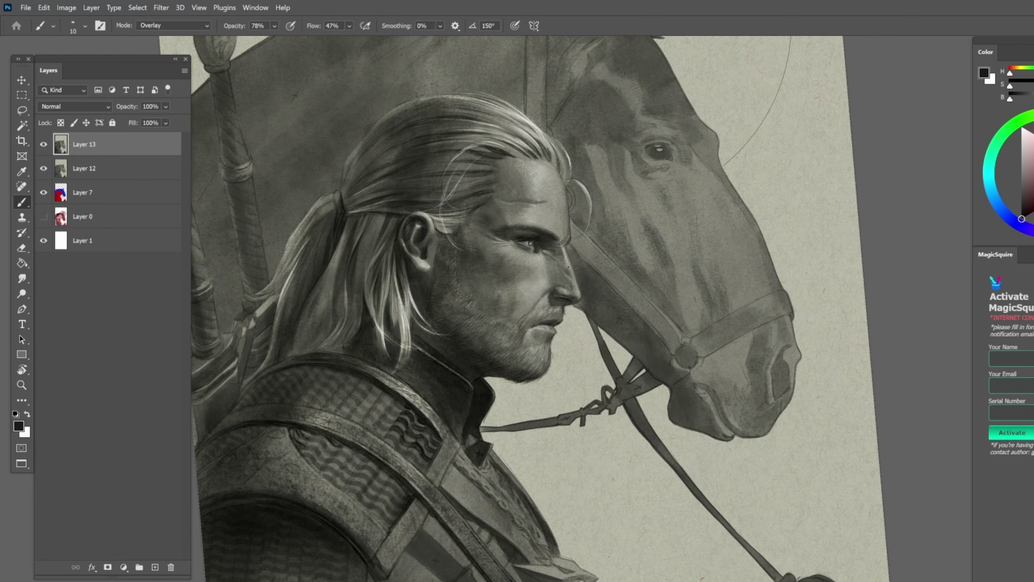
left_click_drag(610, 204, 509, 159)
key("x")
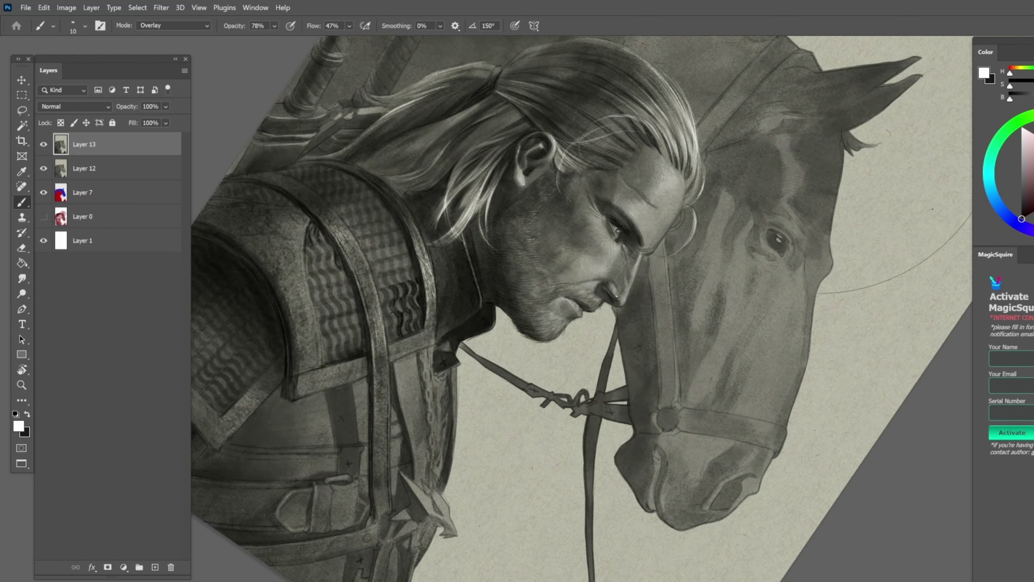
left_click_drag(745, 310, 583, 147)
key("x")
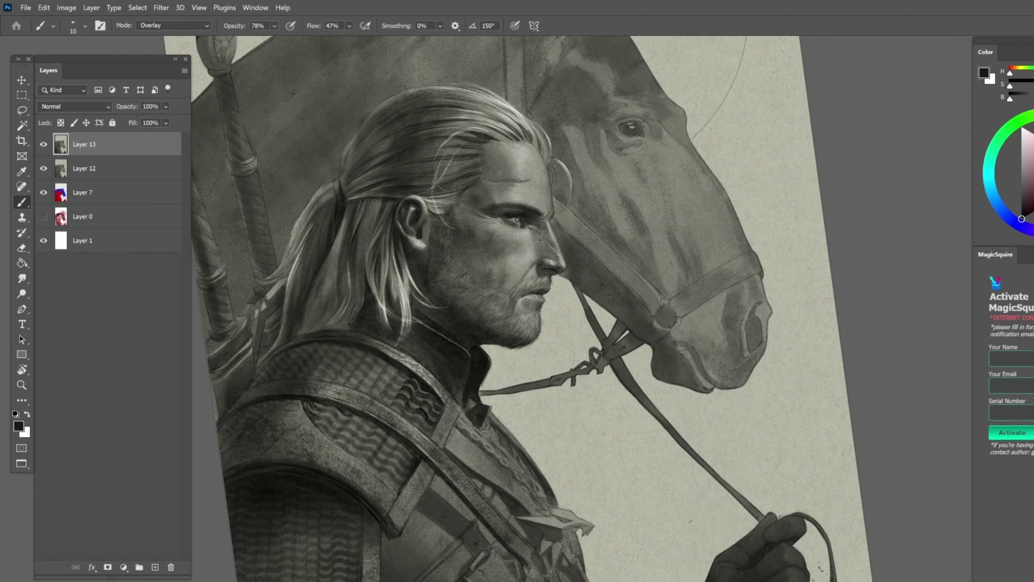
scroll(533, 250, "up", 3)
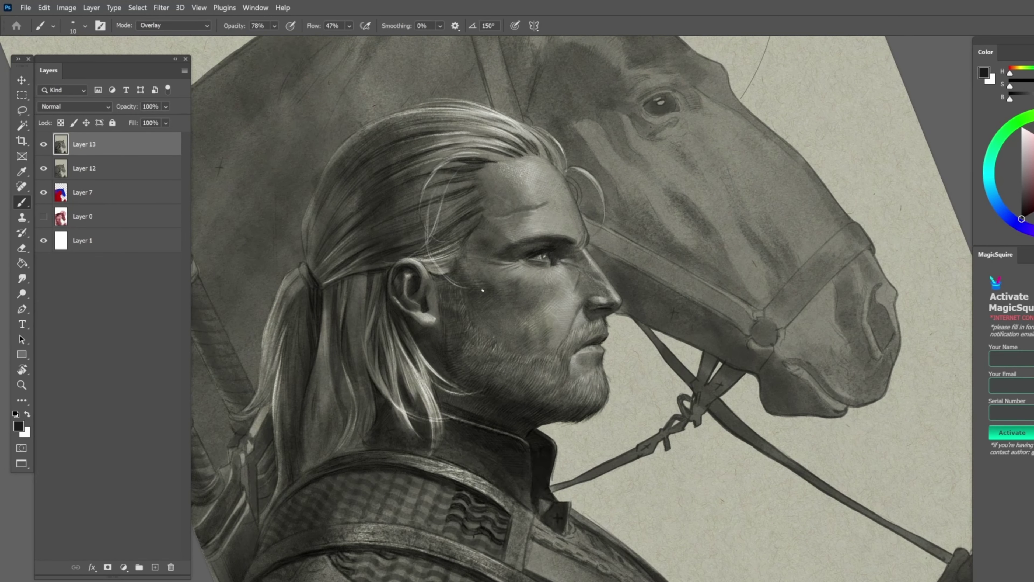
Darken the chain mesh below the collar and the front edge of the chest armour with fine black strokes
key("r")
scroll(483, 290, "down", 3)
left_click_drag(482, 290, 420, 115)
scroll(420, 115, "up", 3)
key("v")
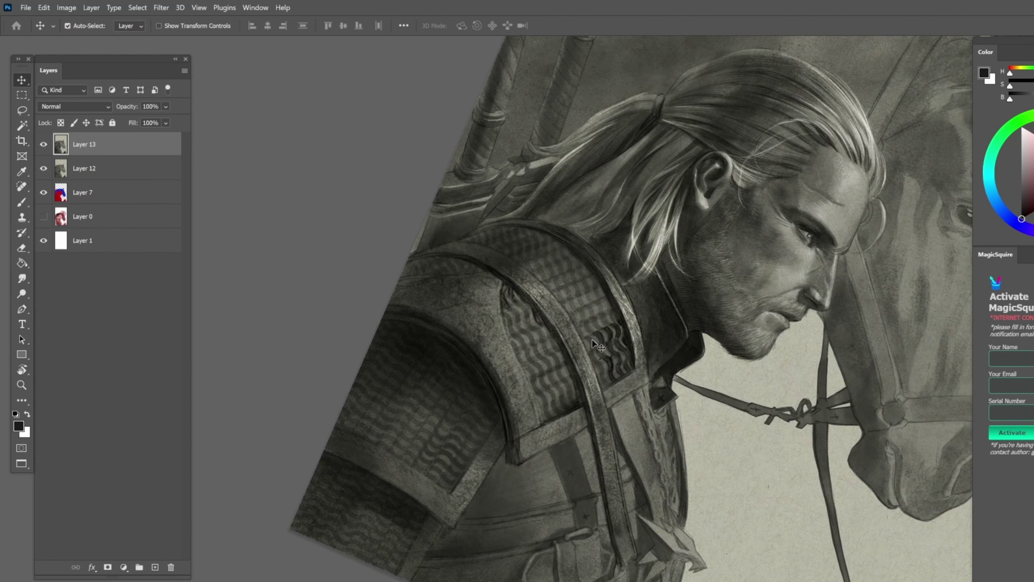
key("b")
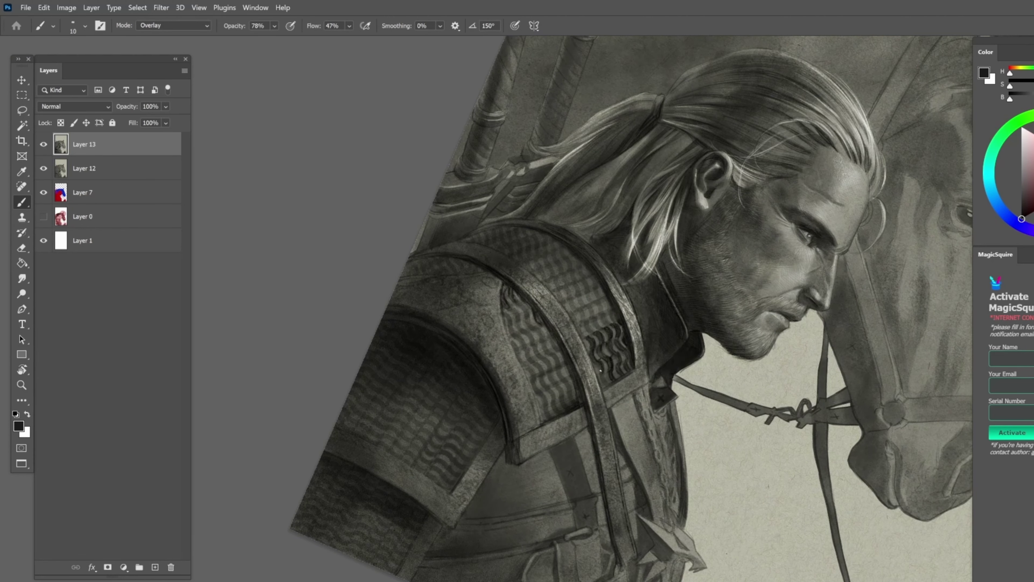
mouse_move(353, 357)
left_mouse_down()
mouse_move(597, 414)
mouse_move(583, 461)
mouse_move(608, 350)
left_mouse_up()
key("b")
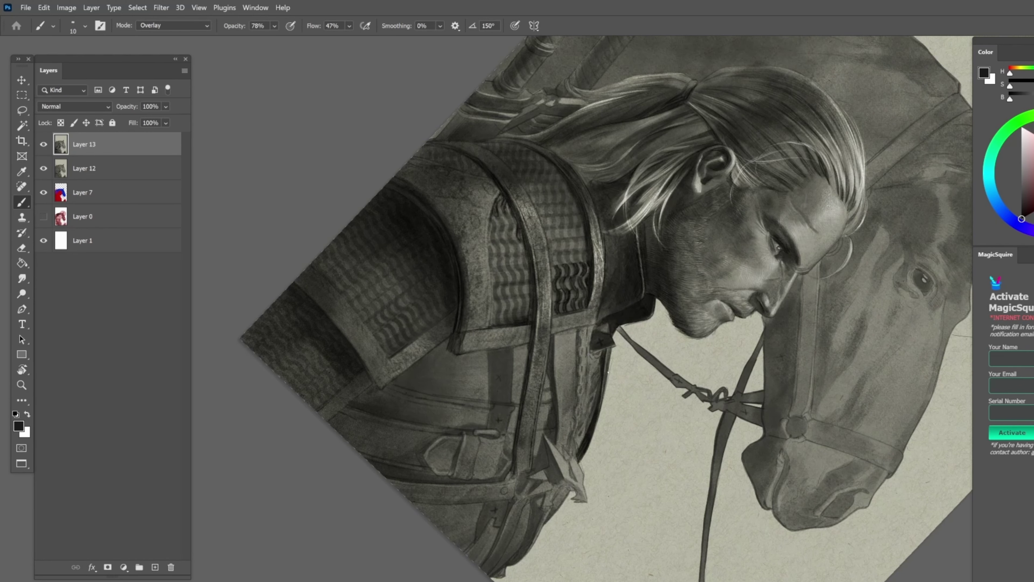
Add fine white hair highlights to the rider's beard, cheek and sideburn
key("x")
key("r")
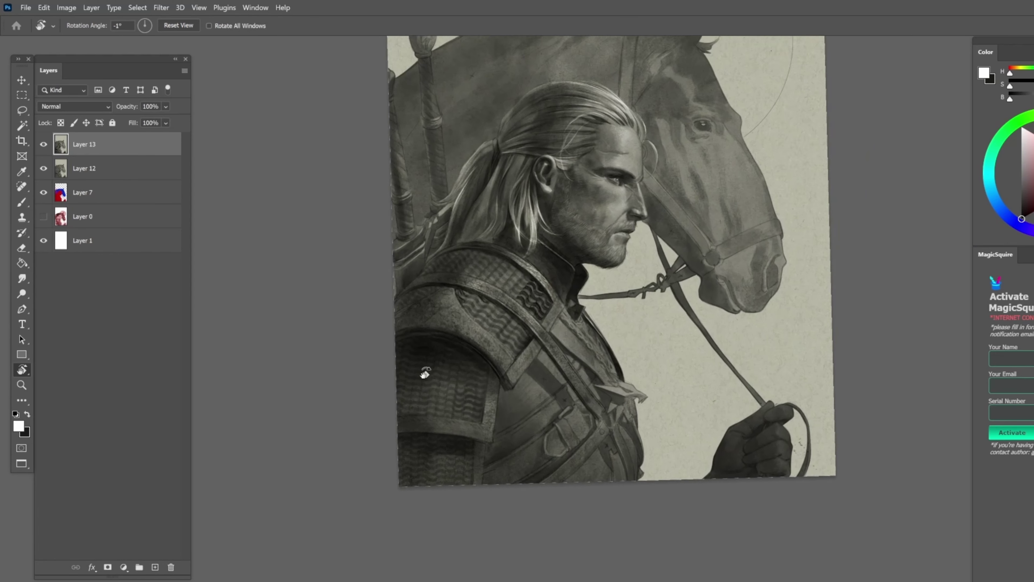
left_click_drag(434, 300, 484, 292)
key("b")
key("ctrl+plus")
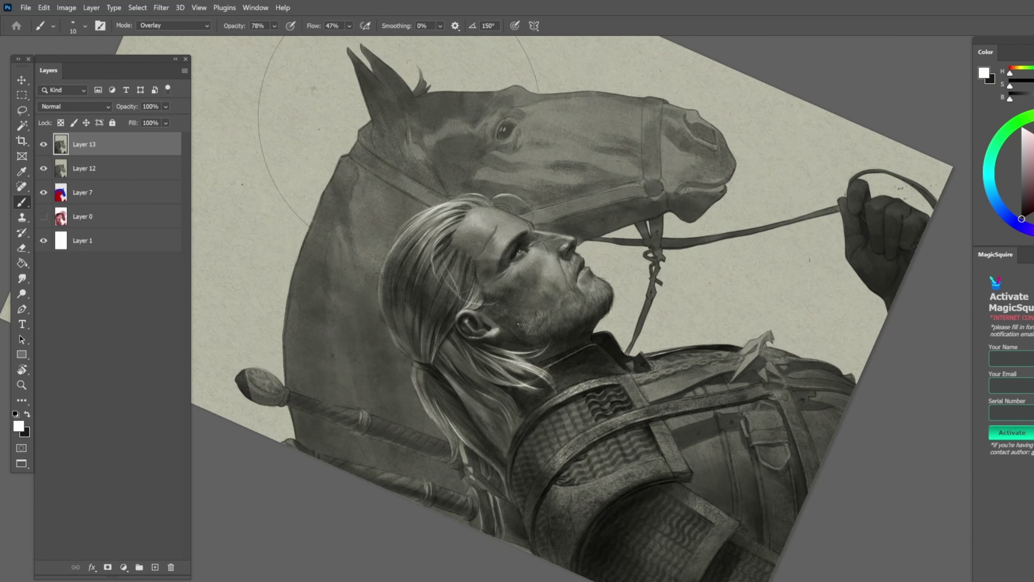
key("r")
left_click_drag(536, 328, 615, 263)
key("v")
key("ctrl+plus")
key("b")
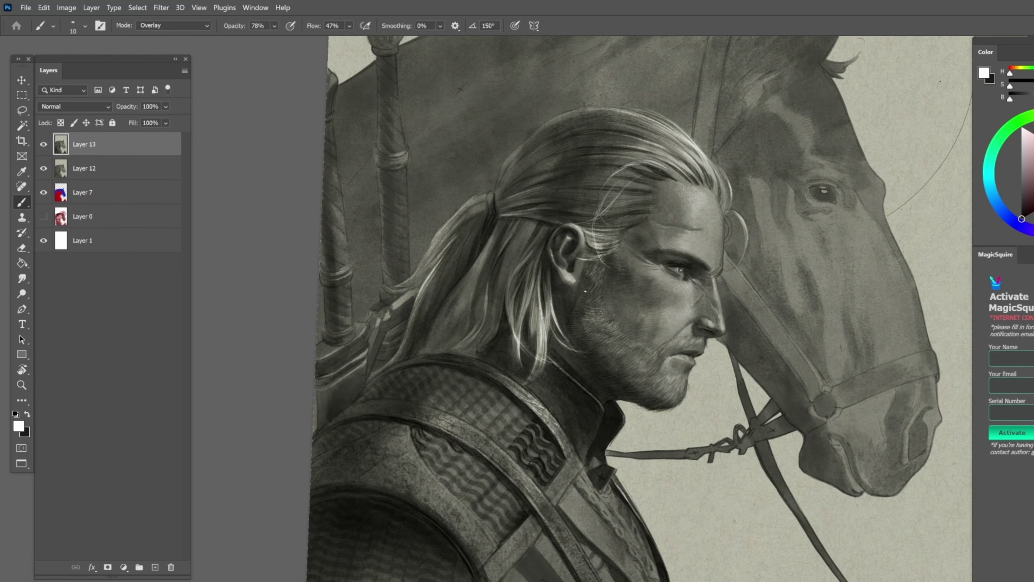
Deepen the shadows on and around the pointed medallion on the rider's chest with fine black strokes
key("r")
left_click_drag(784, 342, 496, 300)
key("x")
scroll(496, 300, "up", 2)
key("b")
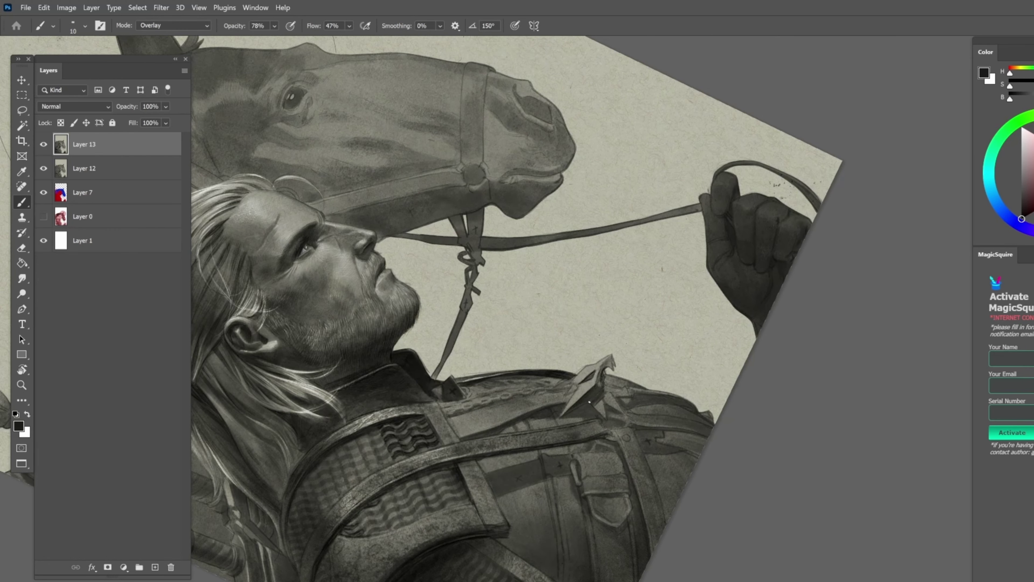
mouse_move(589, 402)
left_mouse_down()
mouse_move(558, 418)
mouse_move(575, 411)
mouse_move(561, 417)
mouse_move(556, 238)
mouse_move(571, 356)
mouse_move(537, 379)
left_mouse_up()
key("r")
key("r")
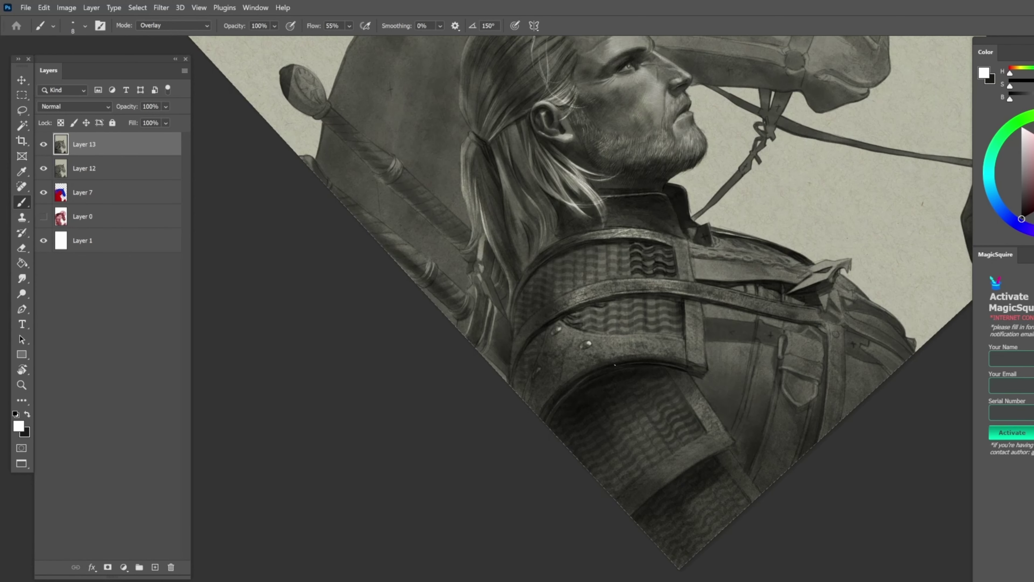
Paint small rivets with light and dark accents on the leather shoulder plate, using an 8 px brush at 55% flow
key("r")
left_click_drag(432, 404, 542, 350)
key("x")
left_click_drag(597, 279, 576, 307)
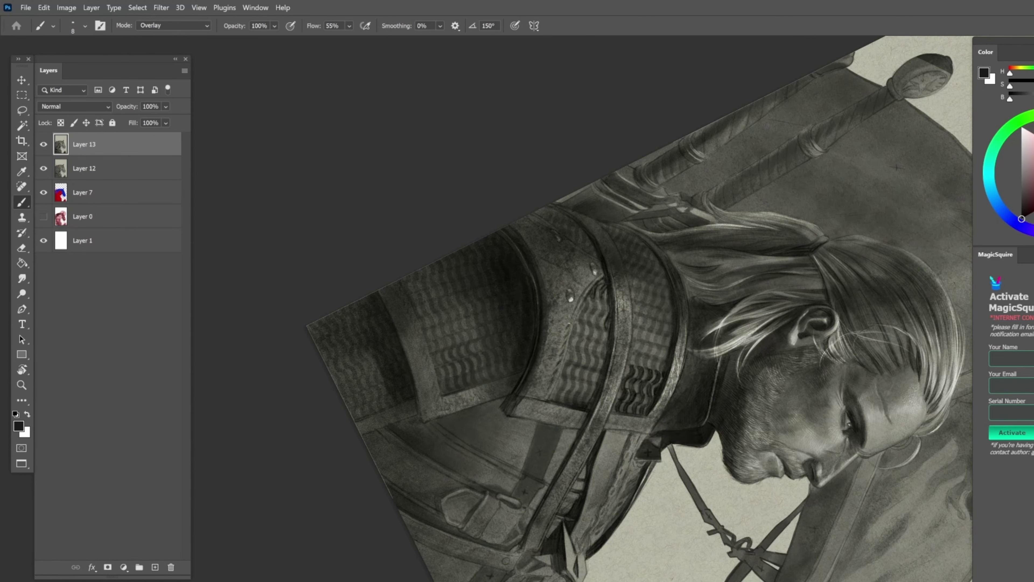
scroll(456, 122, "down", 1)
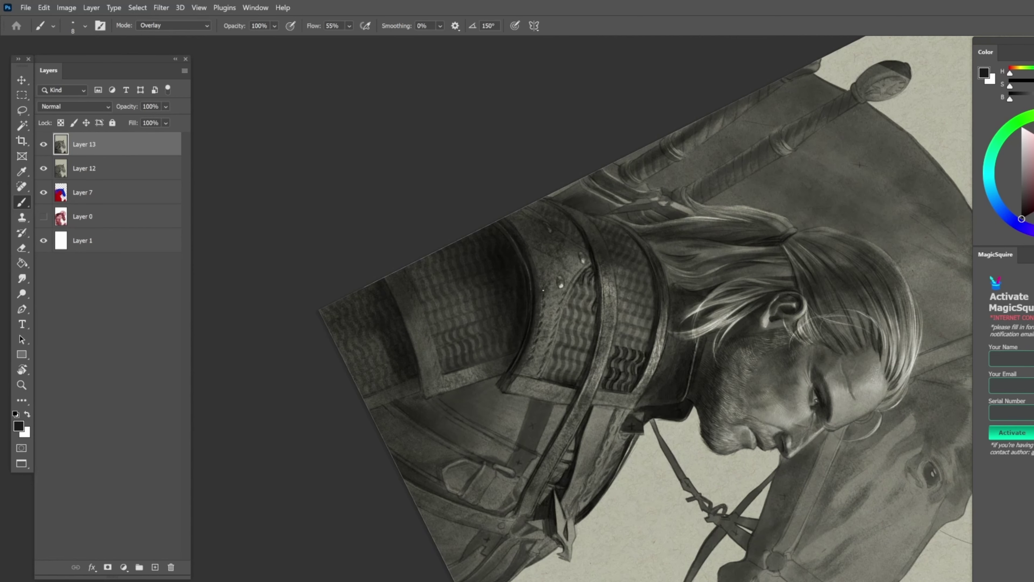
Detail the braided trim along the shoulder plate's edge and add a rivet near its lower corner in black and white
key("x")
scroll(566, 331, "down", 1)
key("x")
key("r")
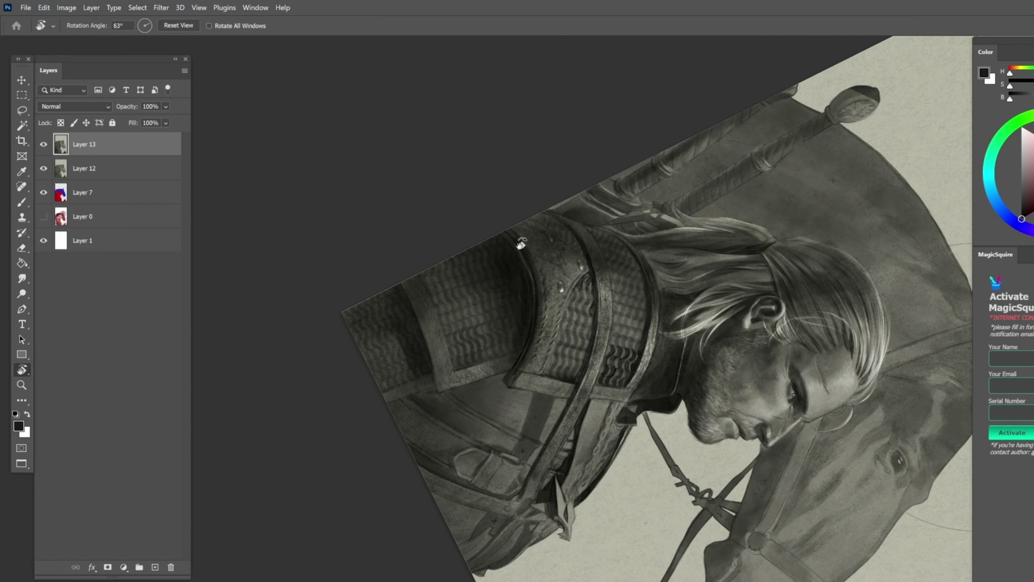
mouse_move(521, 244)
left_mouse_down()
mouse_move(596, 351)
mouse_move(565, 377)
left_mouse_up()
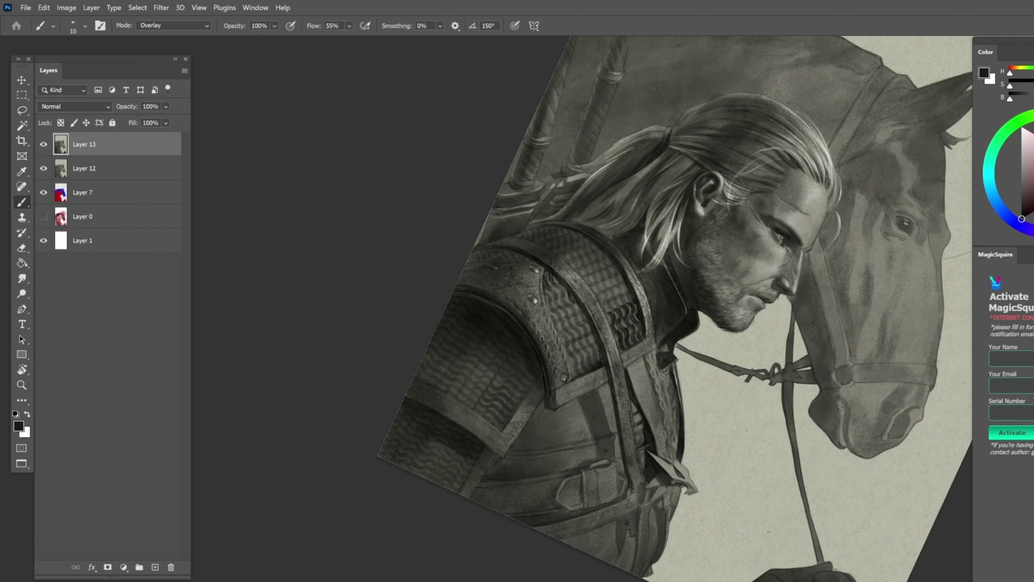
key("x")
key("x")
key("r")
mouse_move(565, 377)
left_mouse_down()
mouse_move(380, 377)
mouse_move(621, 349)
left_mouse_up()
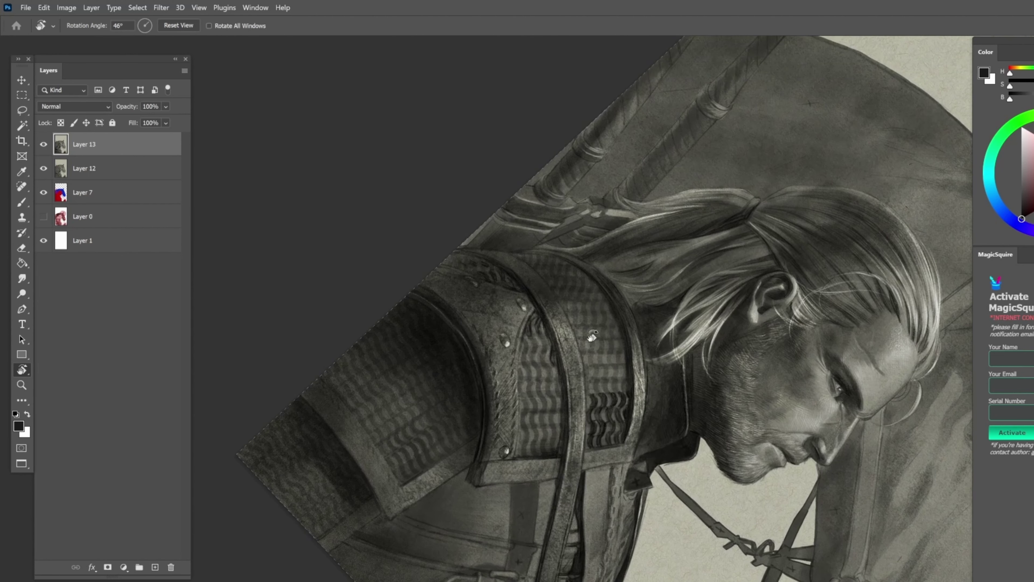
Darken the gaps in the shoulder mesh between the collar trim and the strap with a 9 px black brush
key("bracketleft")
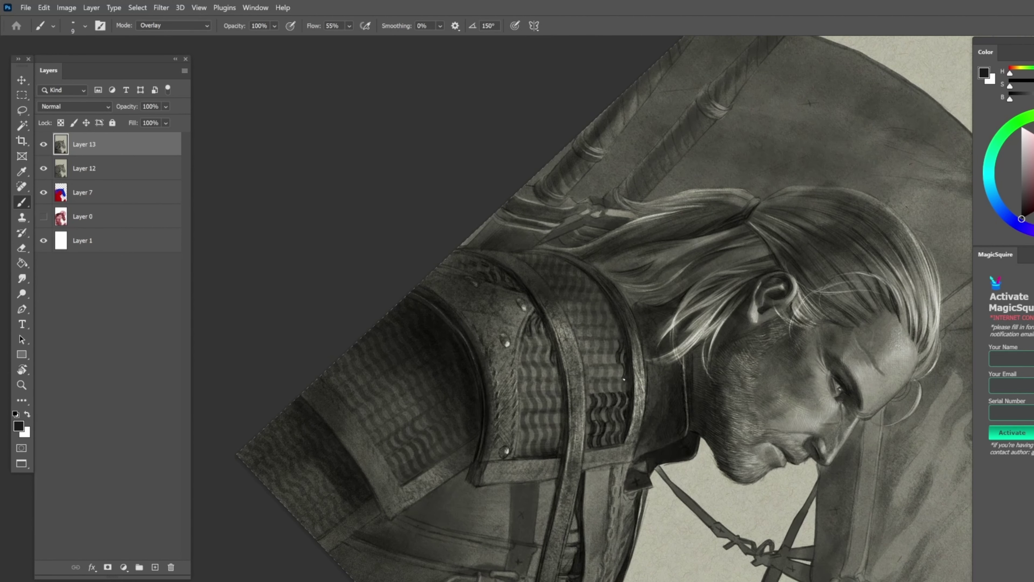
mouse_move(618, 365)
left_mouse_down()
mouse_move(612, 391)
mouse_move(549, 220)
left_mouse_up()
key("r")
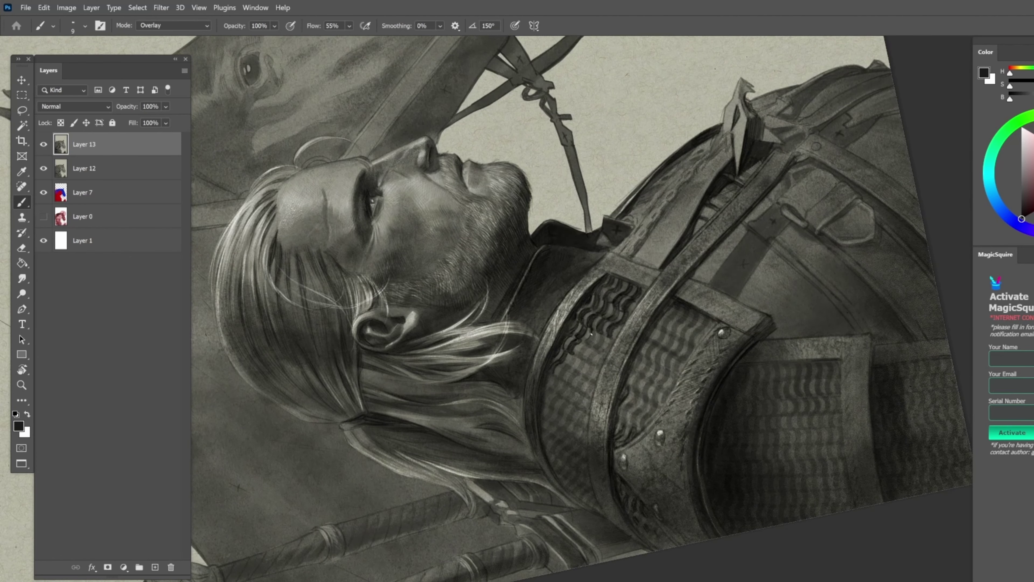
mouse_move(592, 334)
left_mouse_down()
mouse_move(582, 357)
mouse_move(602, 336)
mouse_move(611, 344)
mouse_move(468, 428)
mouse_move(407, 325)
left_mouse_up()
key("r")
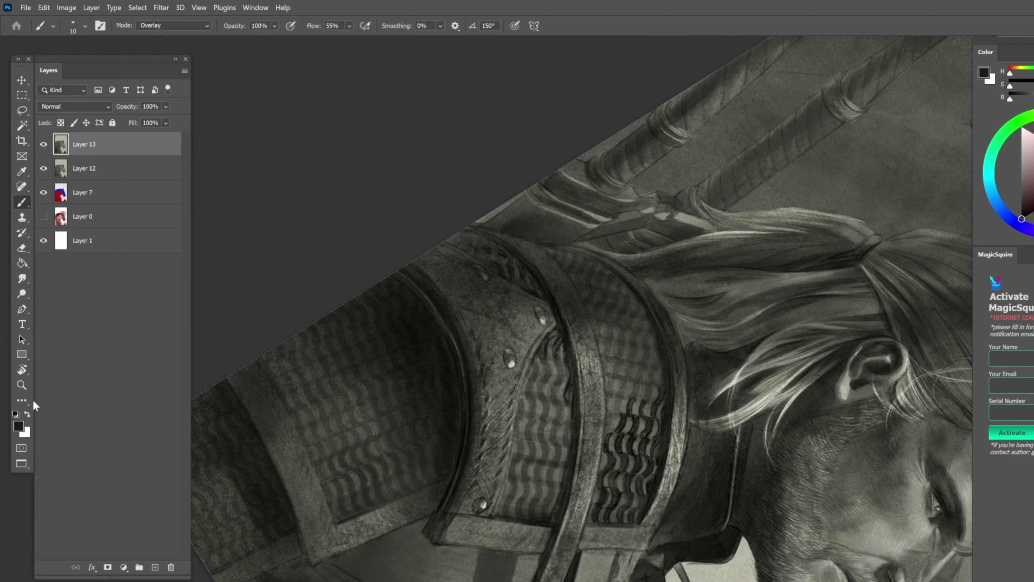
Sharpen the wavy links of the shoulder mesh near the collar by alternating fine white and black strokes
key("x")
left_click_drag(618, 425, 652, 407)
key("x")
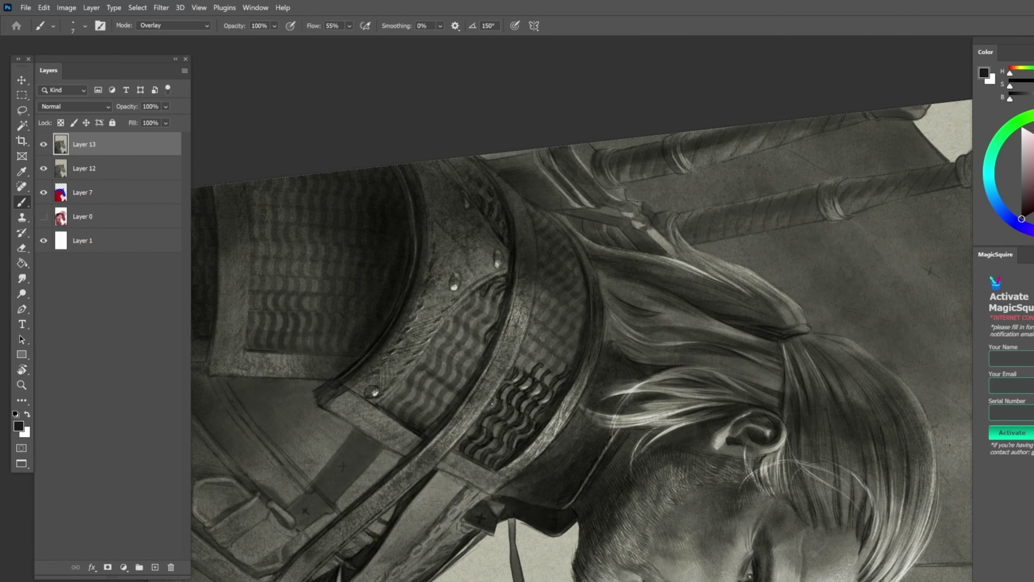
key("r")
mouse_move(471, 429)
left_mouse_down()
mouse_move(588, 323)
mouse_move(666, 434)
mouse_move(639, 383)
left_mouse_up()
key("b")
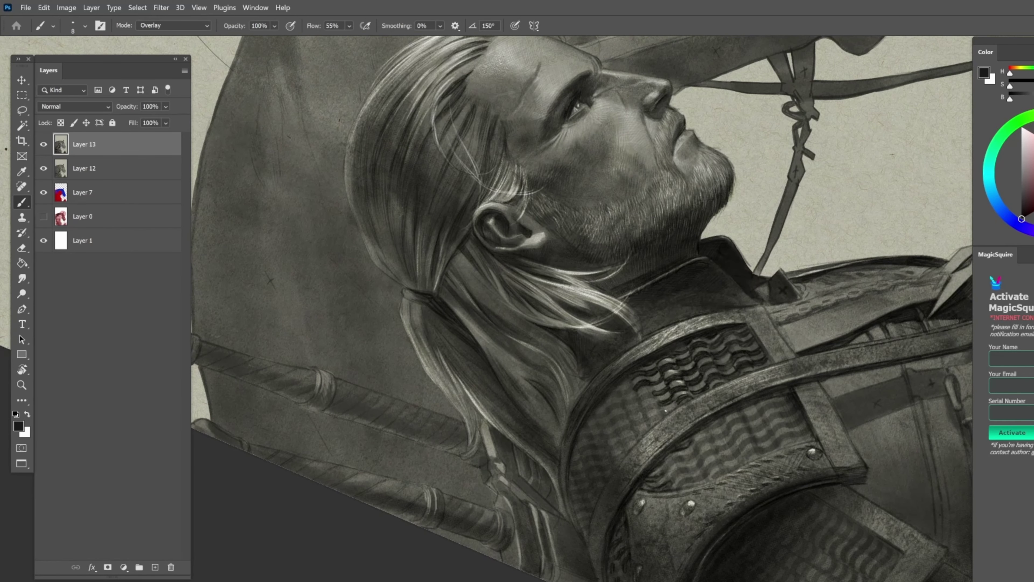
Dot small white highlights onto the mesh links at the back of the shoulder with a 10 px brush
key("r")
left_click_drag(662, 402, 548, 211)
scroll(548, 210, "up", 5)
key("b")
key("x")
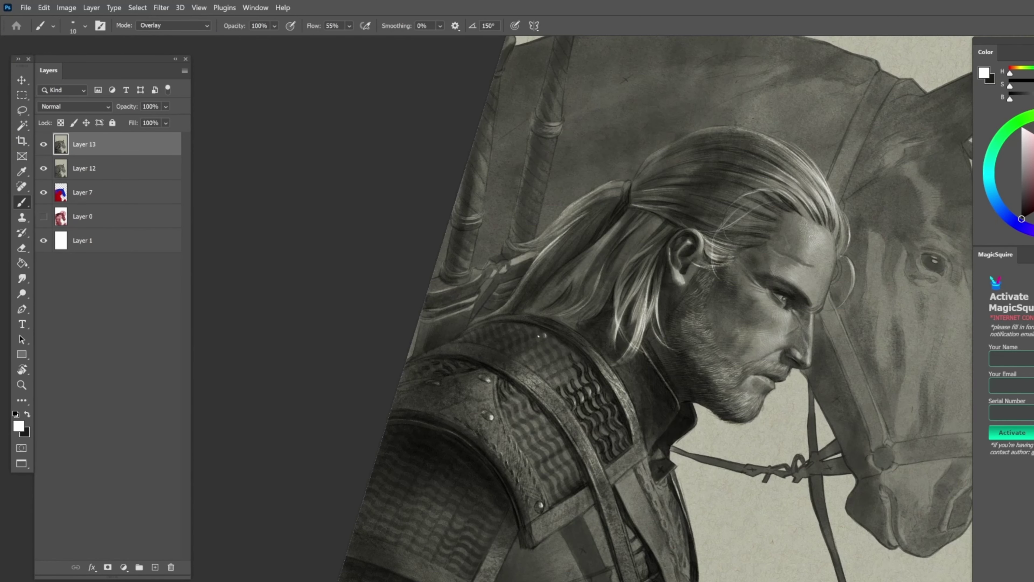
scroll(516, 350, "down", 3)
scroll(524, 337, "up", 4)
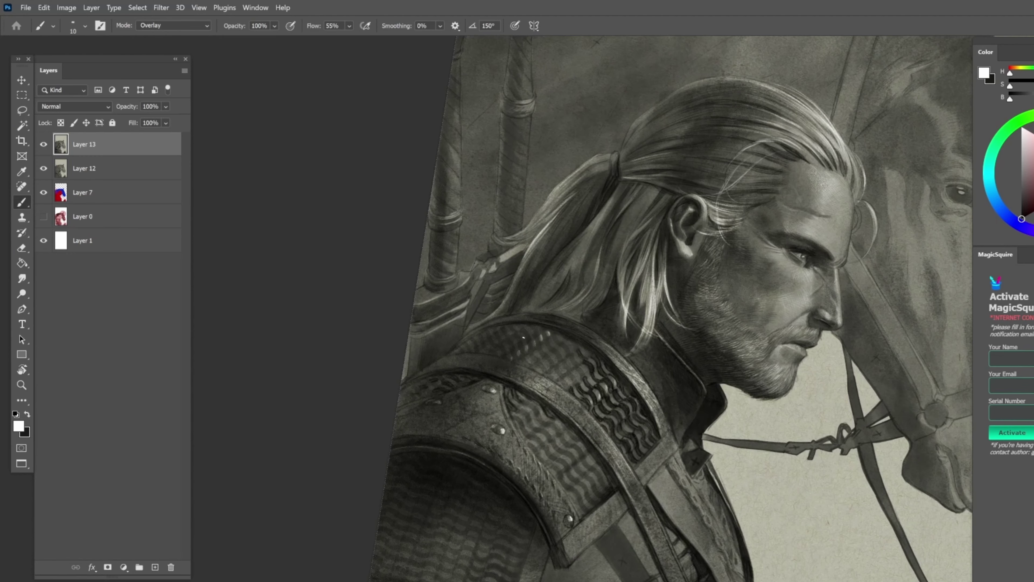
key("r")
mouse_move(503, 349)
left_mouse_down()
mouse_move(537, 285)
mouse_move(491, 298)
left_mouse_up()
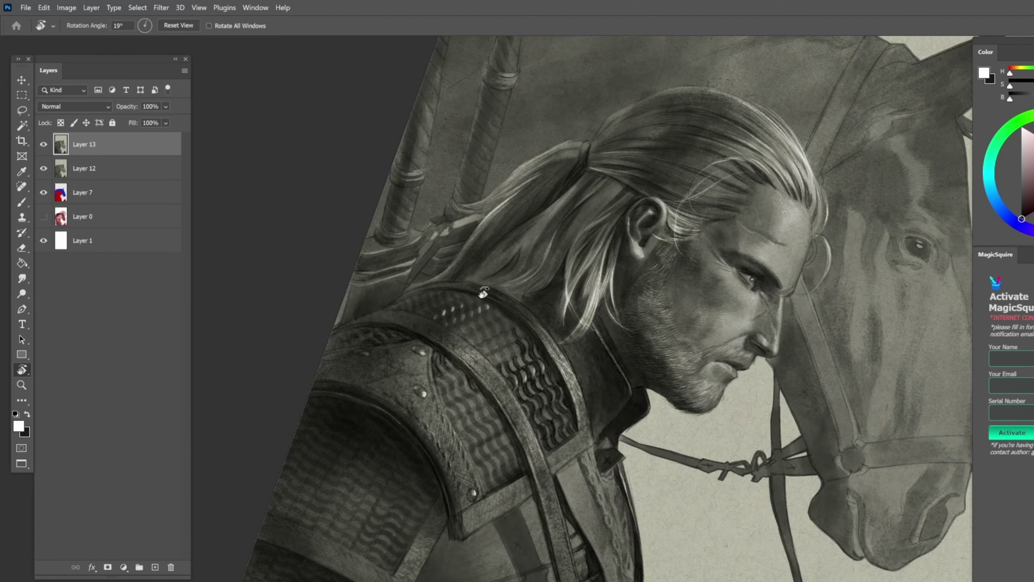
key("b")
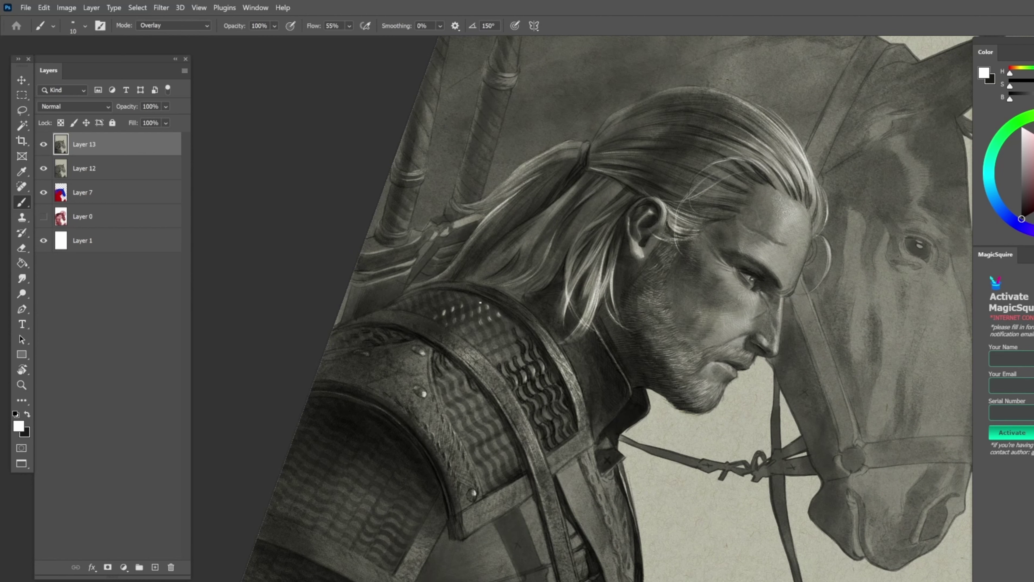
Extend the white metallic highlights across the wavy mesh links toward the front of the collar
scroll(488, 338, "up", 3)
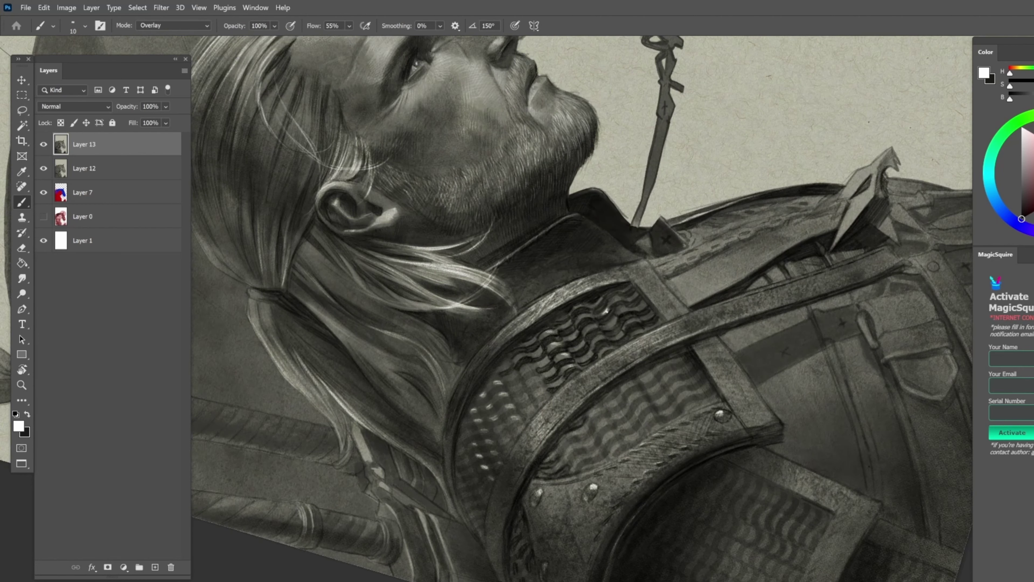
key("r")
left_click_drag(592, 311, 556, 360)
key("b")
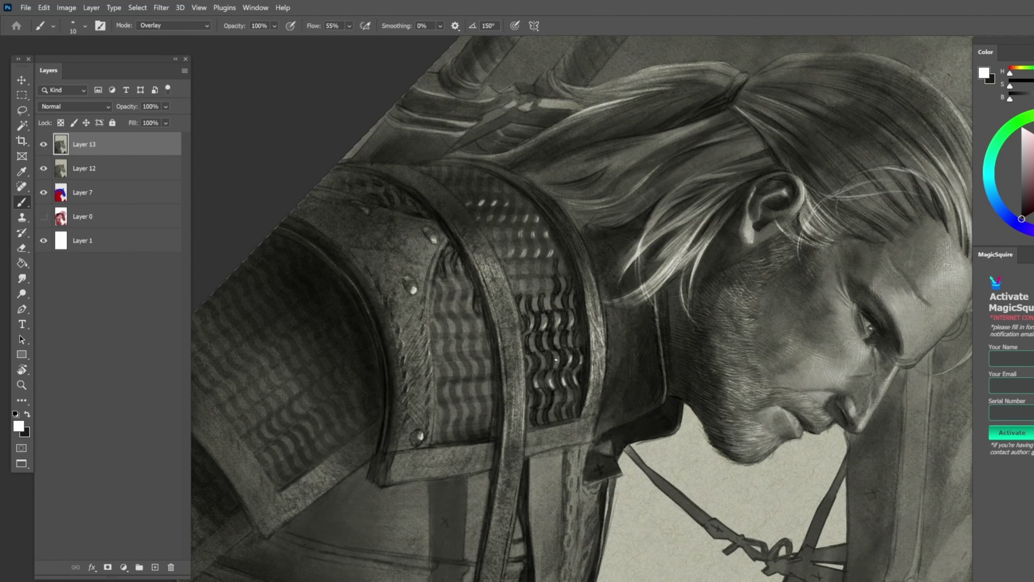
Deepen the black shadows at the shoulder mesh's front corner and along the sleeve armour's trim, enlarging the brush to 15 px
scroll(530, 358, "down", 5)
key("r")
scroll(468, 417, "up", 3)
key("x")
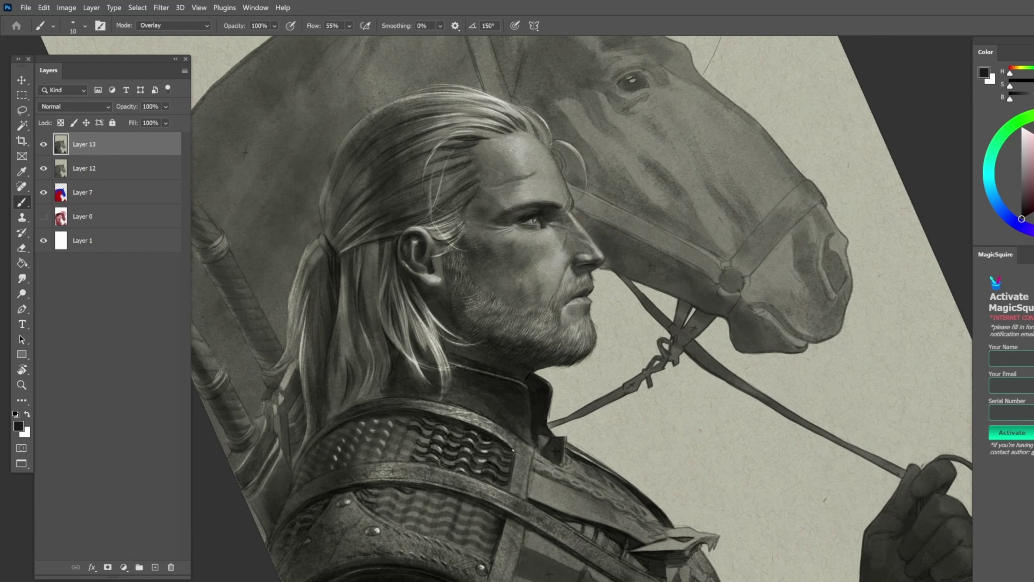
mouse_move(455, 403)
left_mouse_down()
mouse_move(468, 416)
mouse_move(447, 389)
mouse_move(496, 431)
mouse_move(570, 448)
left_mouse_up()
key("b")
key("r")
key("b")
key("r")
key("b")
key("]")
key("r")
key("b")
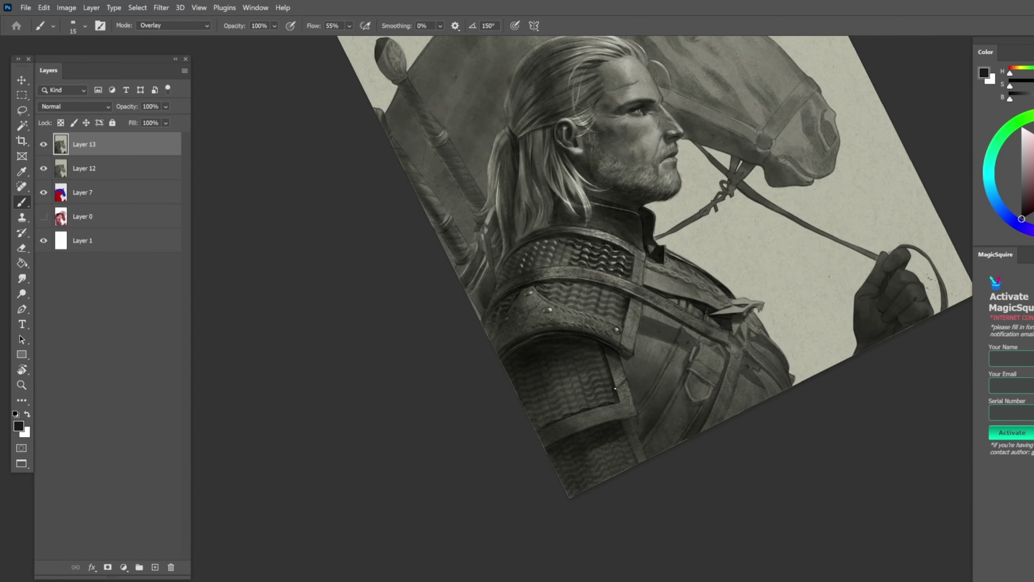
Darken the lower sleeve armour with a 400 px soft black Overlay brush at 42% flow
key(".")
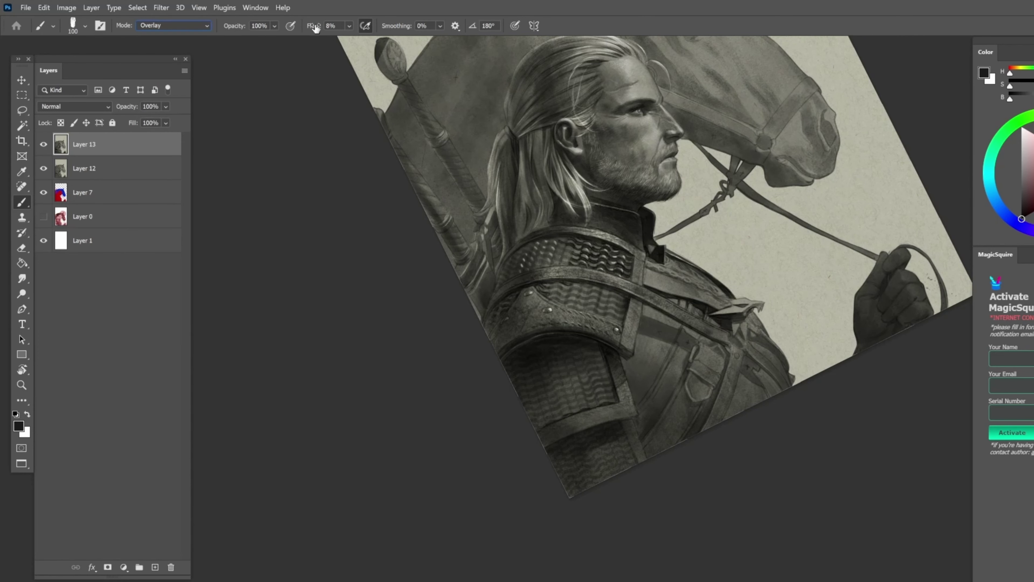
left_click_drag(316, 28, 330, 28)
key("bracketright")
key("bracketright")
key("bracketright")
key("bracketright")
key("bracketright")
key("bracketright")
key("bracketright")
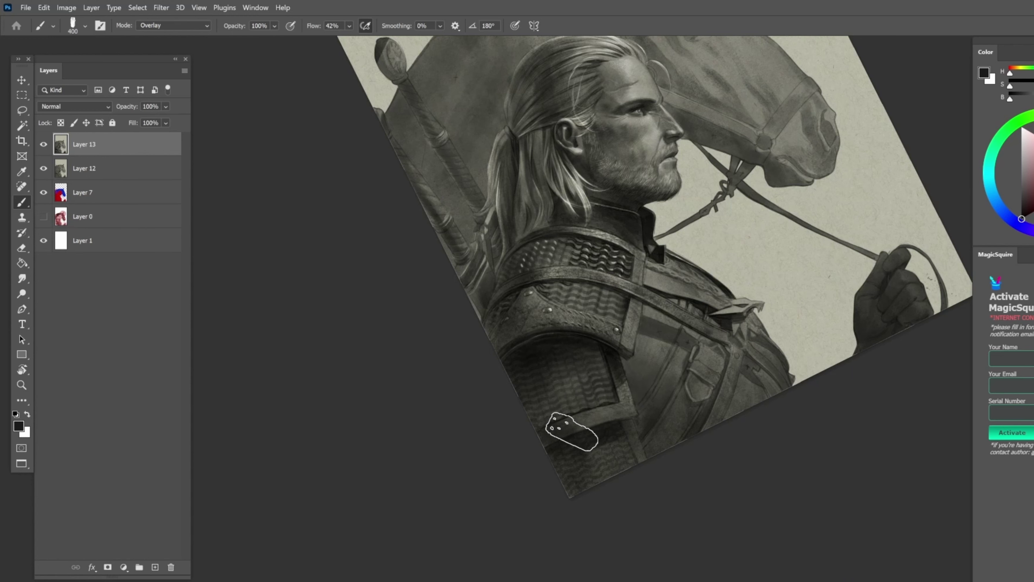
key("r")
mouse_move(566, 446)
left_mouse_down()
mouse_move(469, 308)
mouse_move(612, 197)
mouse_move(521, 253)
mouse_move(422, 363)
mouse_move(584, 277)
left_mouse_up()
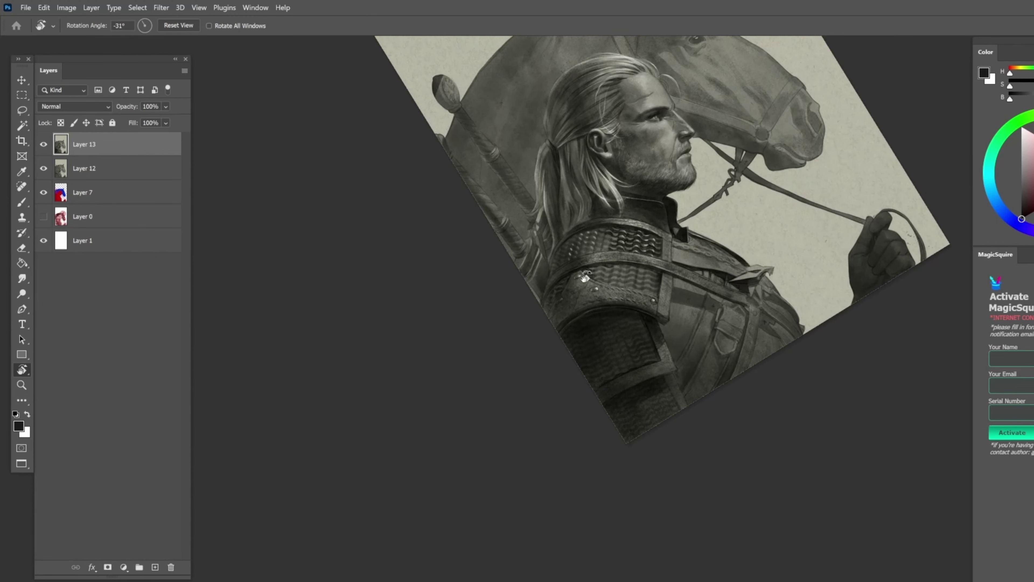
Draw thin dark creases between the thumb and fingers of the rein hand with a fine black brush at 76% flow
key("b")
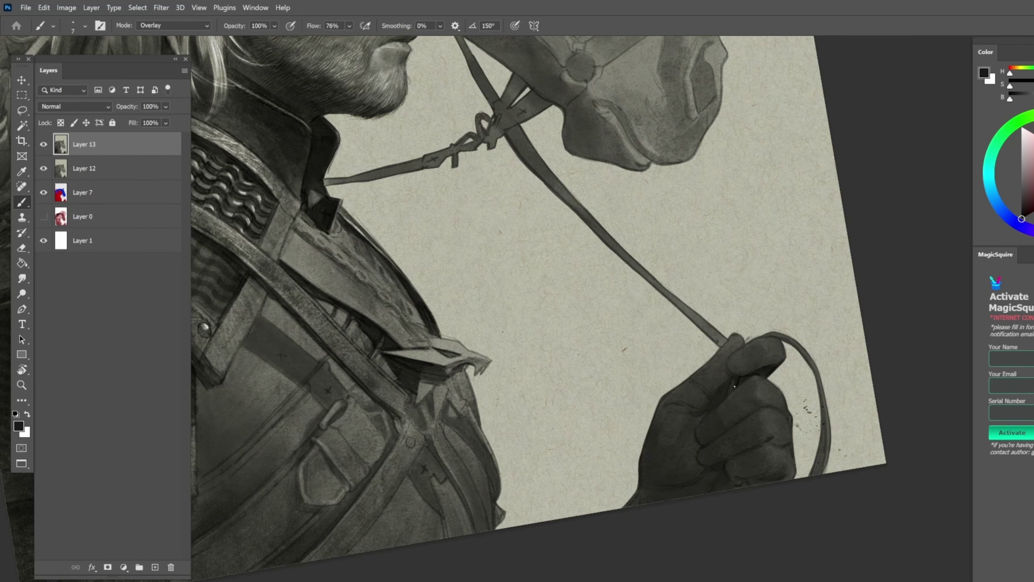
key("x")
key("bracketleft")
key("x")
key("r")
left_click_drag(611, 330, 560, 336)
key("b")
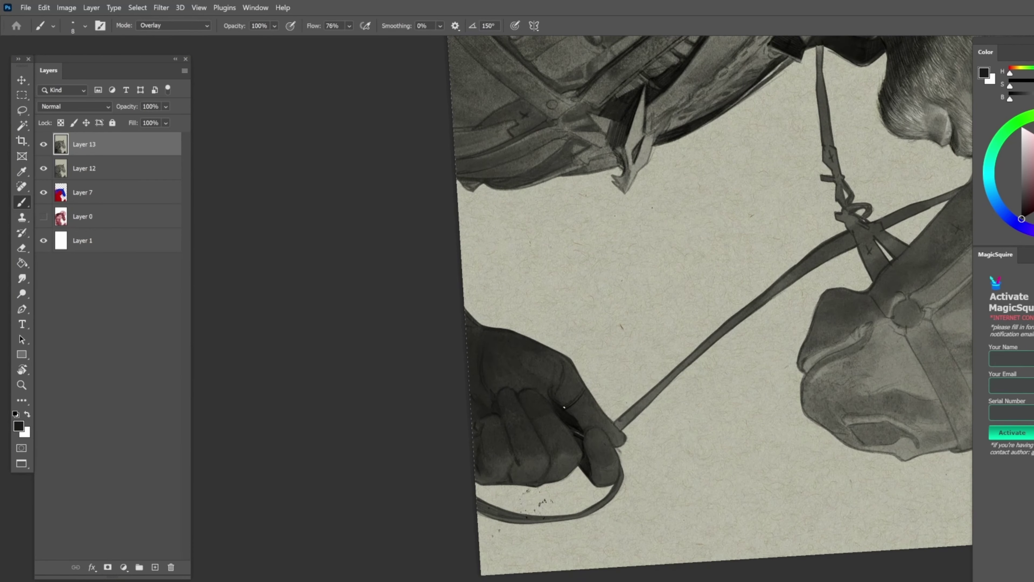
Shade the thumb and fingers of the rein hand with a soft black brush of about 50 px at 8% flow
key("r")
mouse_move(570, 394)
left_mouse_down()
mouse_move(507, 398)
mouse_move(610, 383)
left_mouse_up()
key("b")
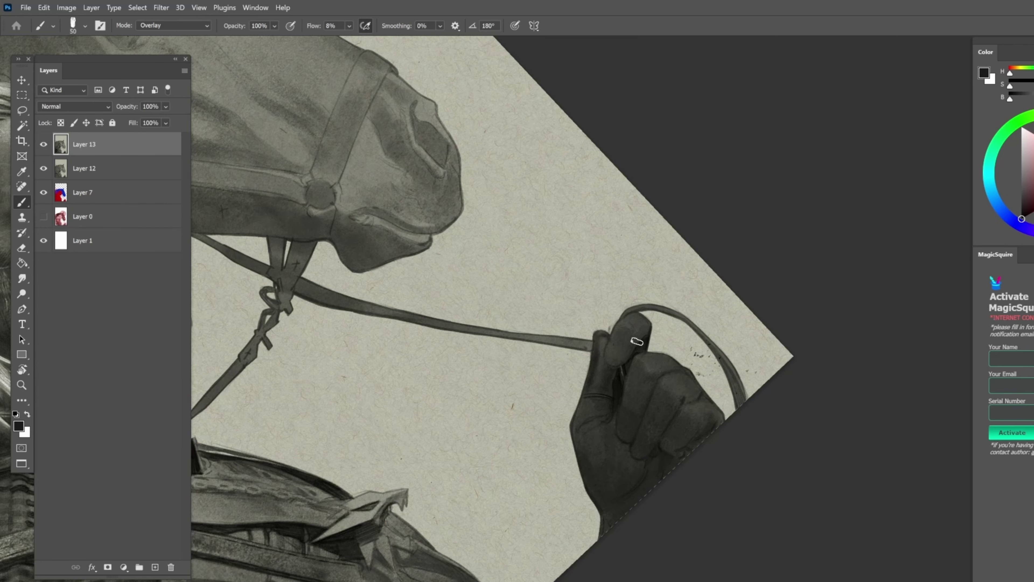
key("bracketleft")
key("bracketleft")
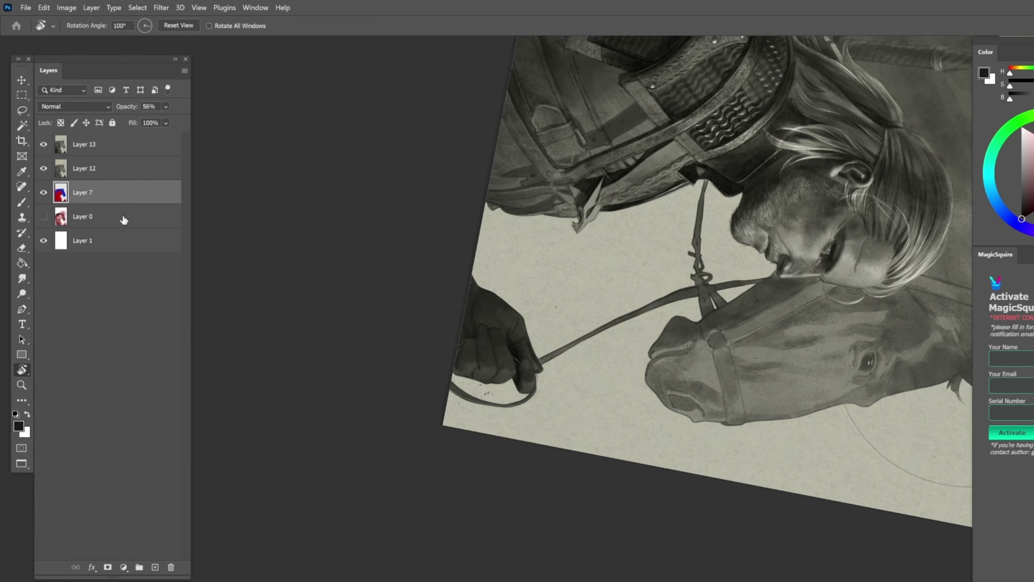
Select the rider's flat-colour area on Layer 7 with the Magic Wand and return to Layer 13 for painting
key("shift+w")
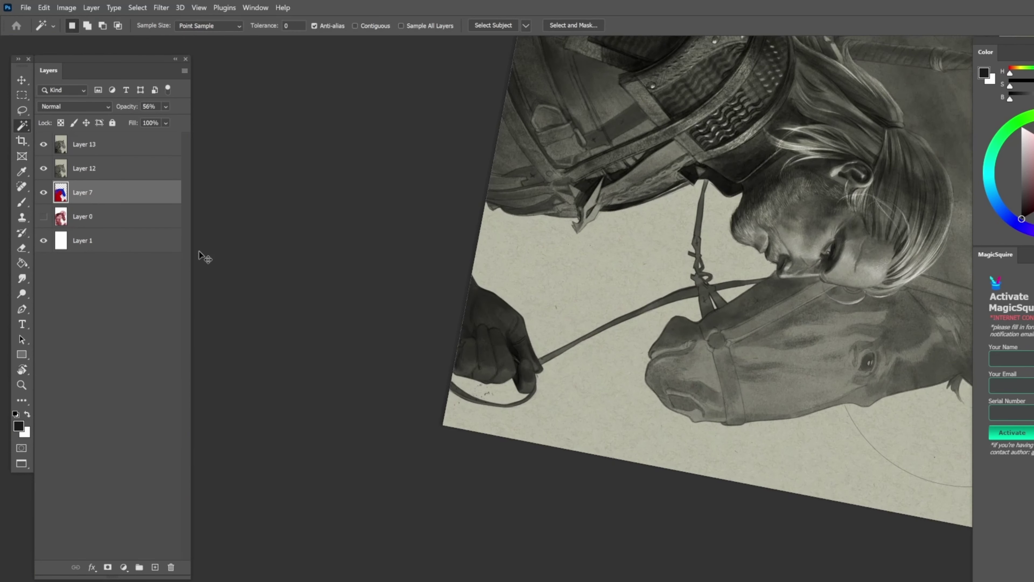
key("r")
left_click_drag(529, 360, 652, 343)
key("b")
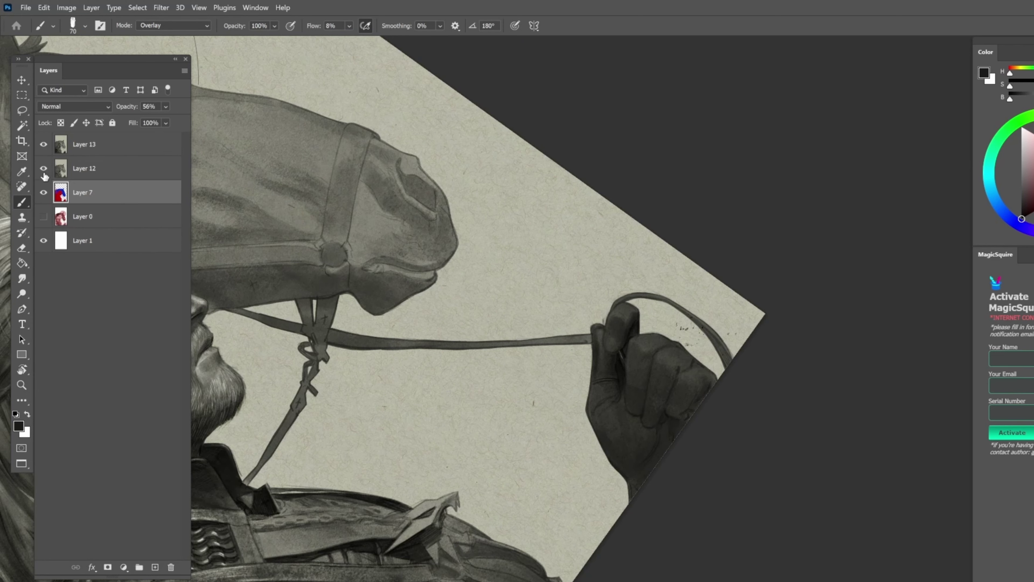
left_click(73, 144)
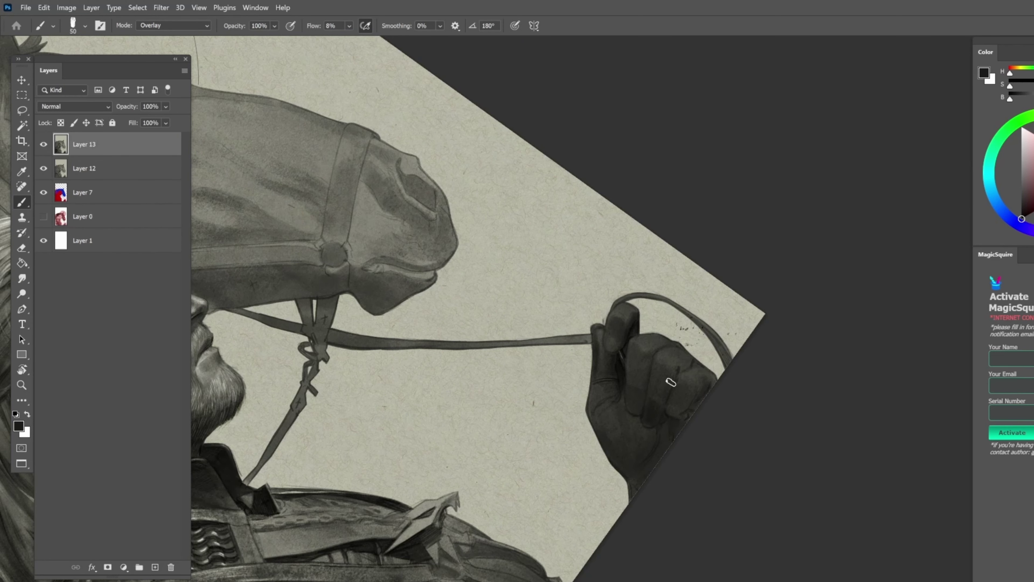
Darken the fingers and palm of the gloved hand with broad soft black strokes at 8% flow
key("bracketright")
key("bracketright")
key("bracketright")
left_click_drag(687, 371, 635, 379)
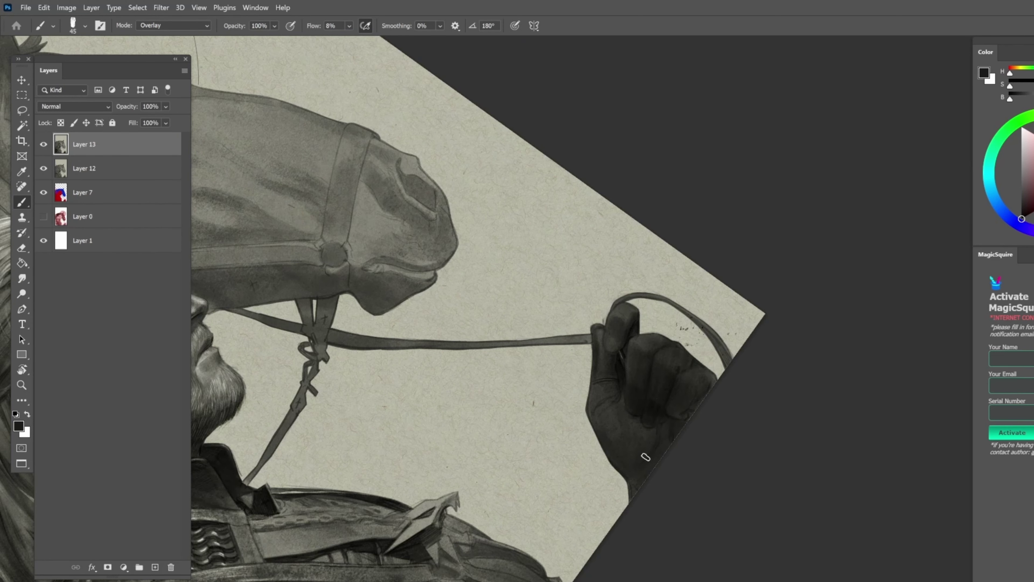
key("r")
mouse_move(645, 458)
left_mouse_down()
mouse_move(554, 290)
mouse_move(276, 253)
mouse_move(499, 434)
left_mouse_up()
key("b")
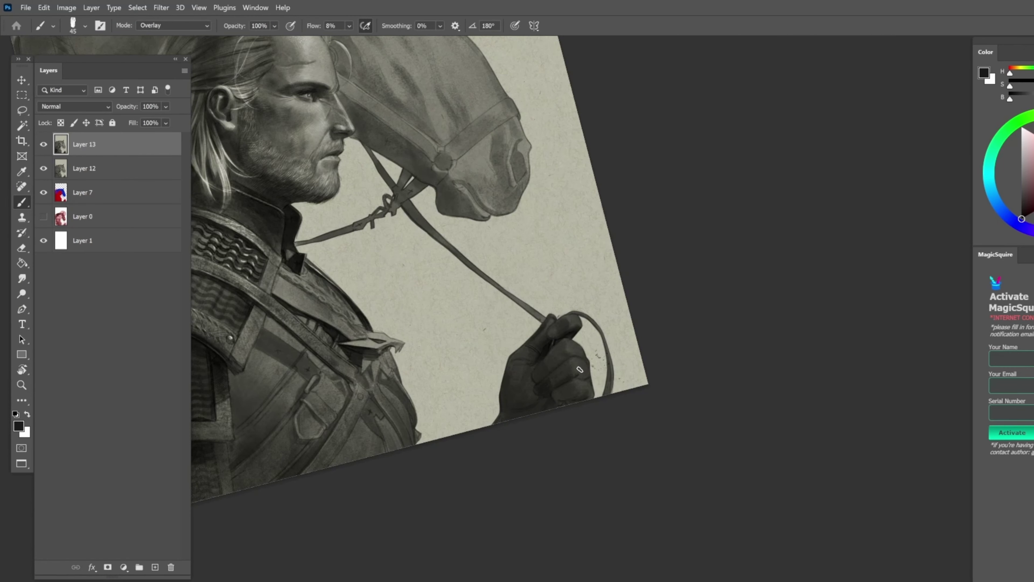
Define the dark lines between the glove's fingers with a 5 px black brush at 76% flow
key("r")
mouse_move(521, 406)
left_mouse_down()
mouse_move(561, 358)
mouse_move(580, 294)
left_mouse_up()
right_click(580, 294)
double_click(759, 462)
scroll(591, 339, "up", 5)
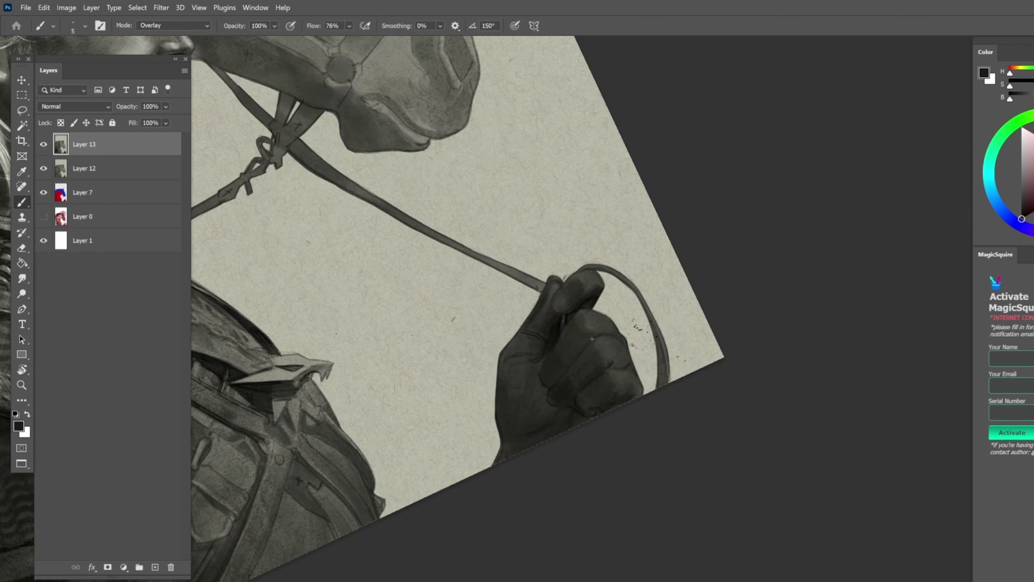
Deepen the shadows between the glove's knuckles with a 10 px black brush at 83% opacity and 40% flow
right_click(566, 371)
double_click(745, 411)
key("r")
mouse_move(590, 289)
left_mouse_down()
mouse_move(579, 353)
mouse_move(586, 339)
mouse_move(503, 189)
mouse_move(567, 364)
left_mouse_up()
key("bracketright")
key("r")
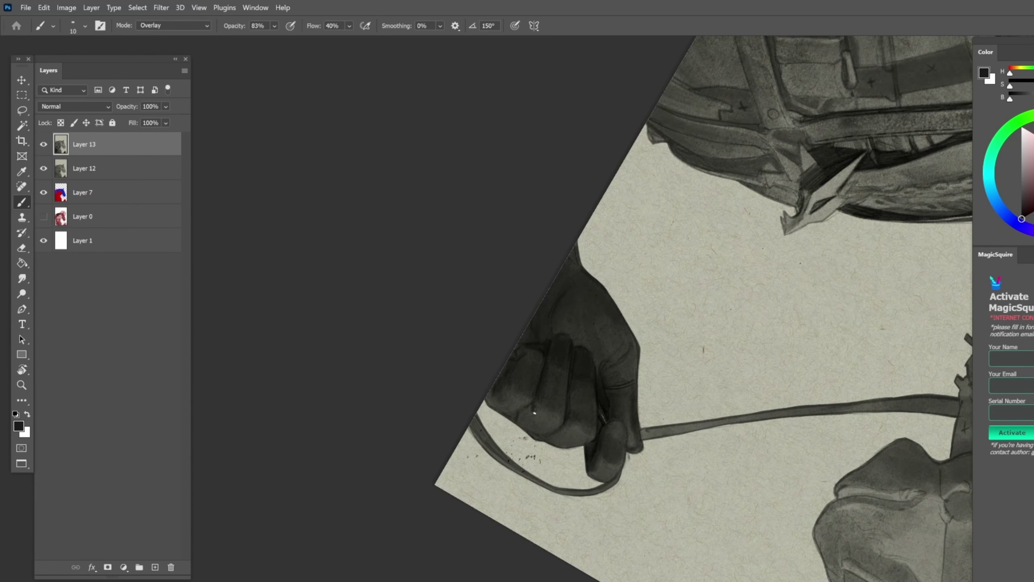
key("r")
mouse_move(525, 414)
left_mouse_down()
mouse_move(457, 308)
mouse_move(562, 411)
left_mouse_up()
Add white highlights to the glove's knuckles and thumb with the 10 px Overlay brush
key("x")
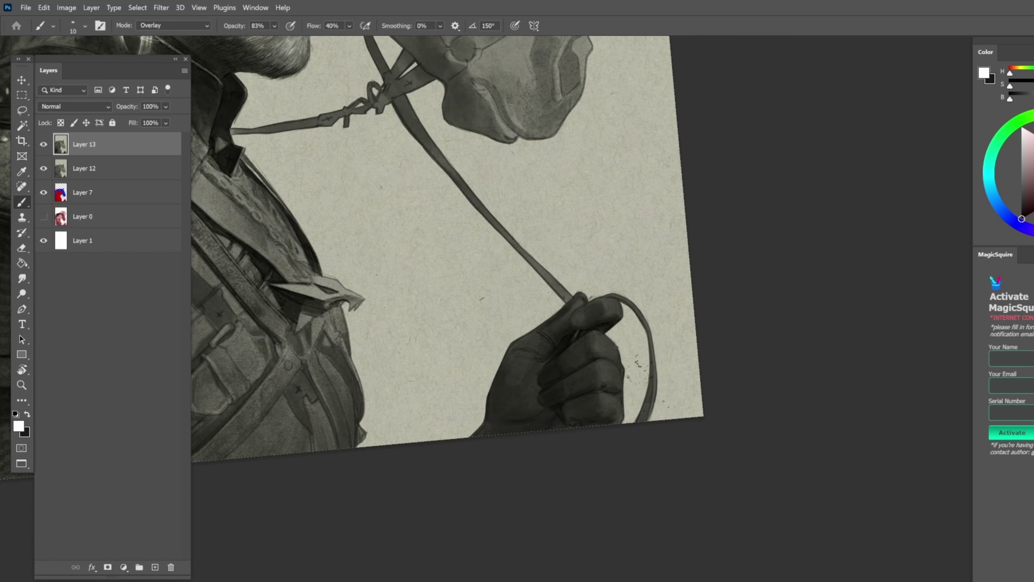
key("r")
mouse_move(530, 275)
left_mouse_down()
mouse_move(496, 328)
mouse_move(533, 395)
left_mouse_up()
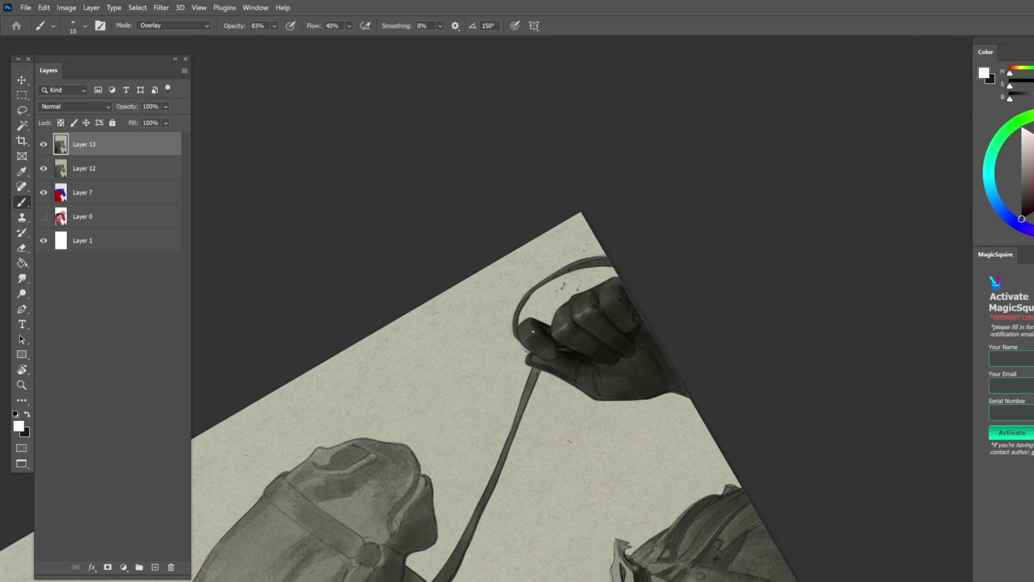
key("r")
left_click_drag(529, 261, 312, 386)
Strengthen the black gaps between the glove's fingers and along its folds with a 10 px brush
key("x")
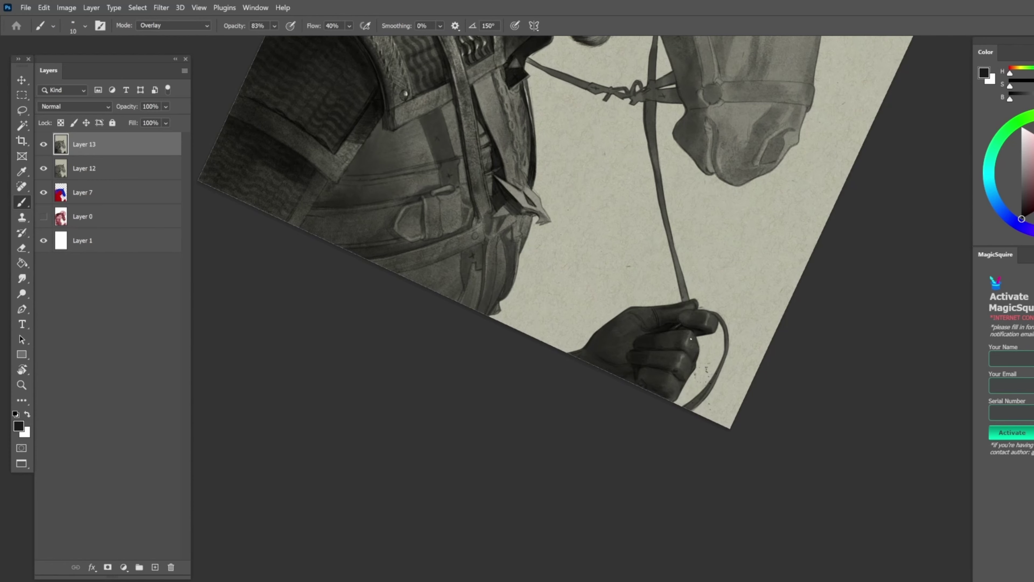
key("r")
left_click_drag(639, 236, 512, 409)
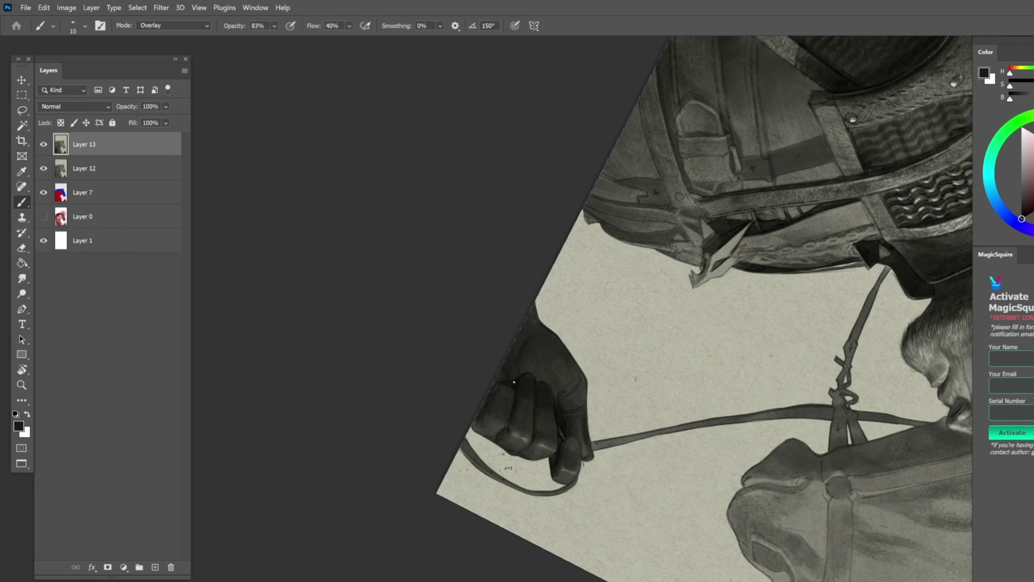
key("r")
mouse_move(527, 355)
left_mouse_down()
mouse_move(399, 282)
mouse_move(622, 345)
mouse_move(561, 322)
mouse_move(572, 300)
mouse_move(623, 331)
mouse_move(635, 366)
left_mouse_up()
key("r")
Paint white leather highlights along the glove's thumb creases and the back of the hand
key("x")
key("bracketright")
key("r")
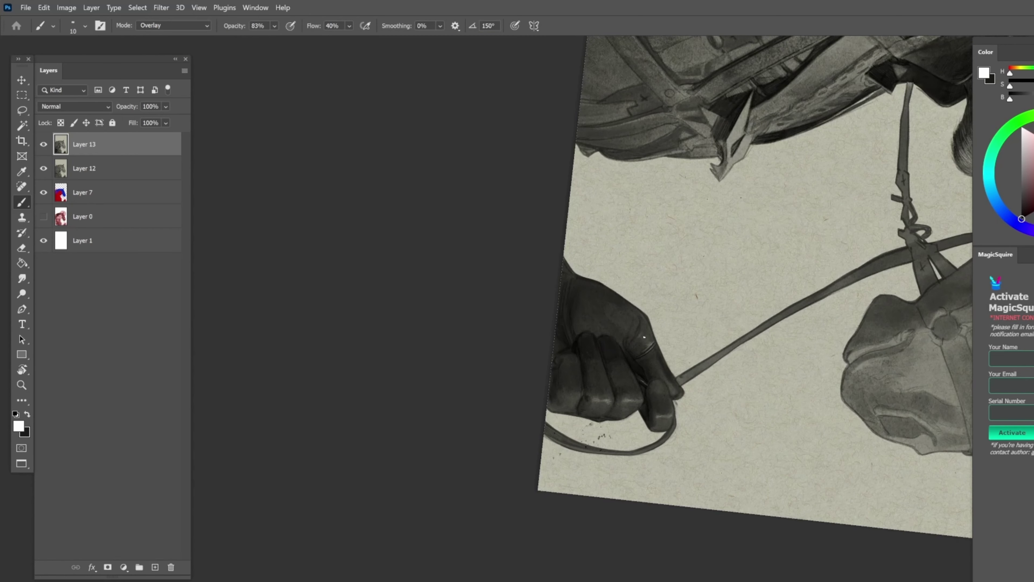
key("r")
left_click_drag(639, 320, 490, 318)
Model the glove's palm and wrist with 15 px black shadows and 10 px white highlights
key("x")
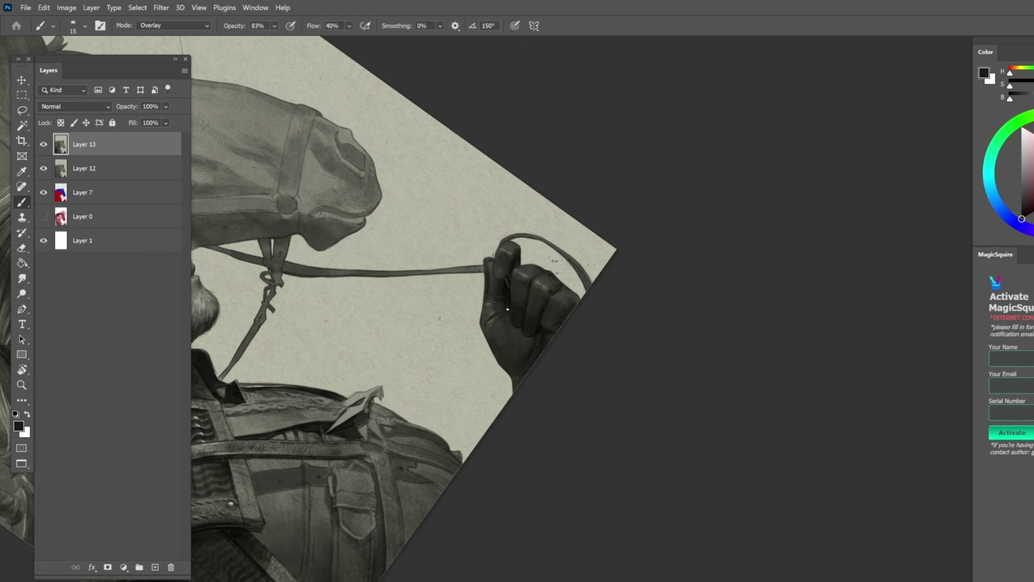
key("x")
key("bracketleft")
key("r")
left_click_drag(610, 367, 643, 310)
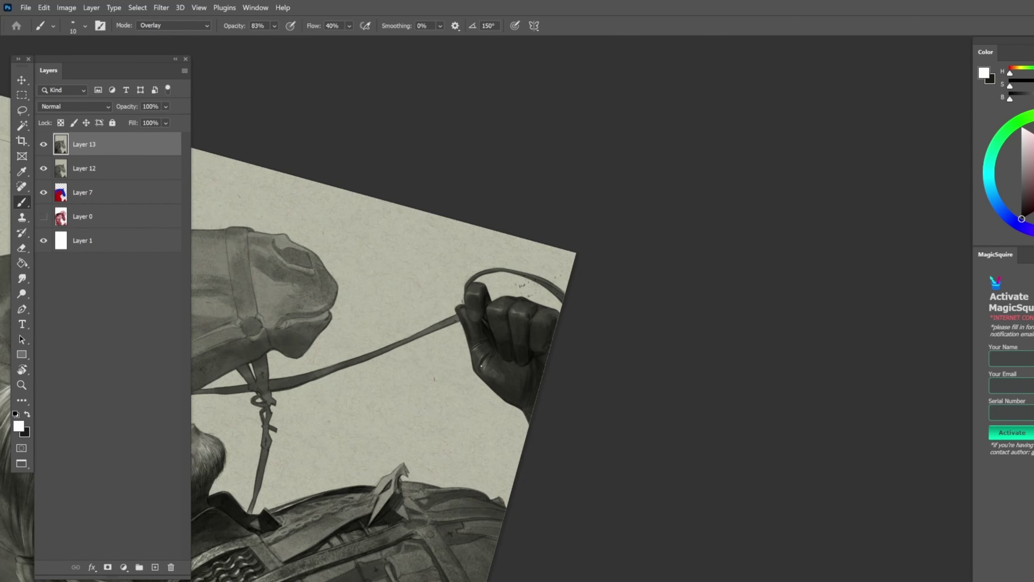
key("r")
mouse_move(611, 366)
left_mouse_down()
mouse_move(595, 340)
mouse_move(595, 444)
mouse_move(611, 469)
mouse_move(429, 370)
mouse_move(455, 260)
mouse_move(496, 287)
left_mouse_up()
key("r")
key("b")
Refine the rider's face and collar edge with fine black accents and white highlights
key("x")
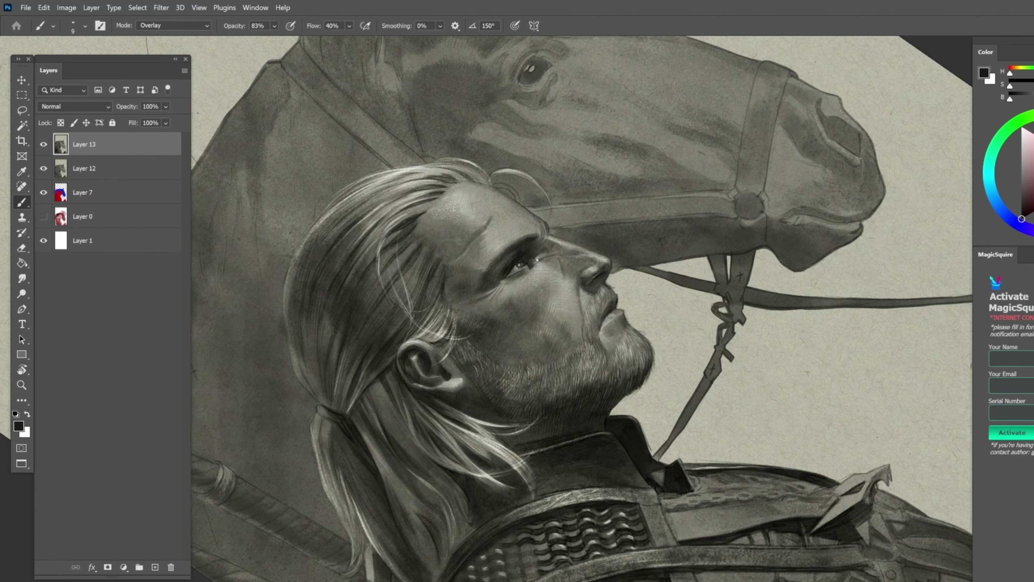
key("r")
mouse_move(501, 278)
left_mouse_down()
mouse_move(743, 189)
mouse_move(498, 315)
left_mouse_up()
key("b")
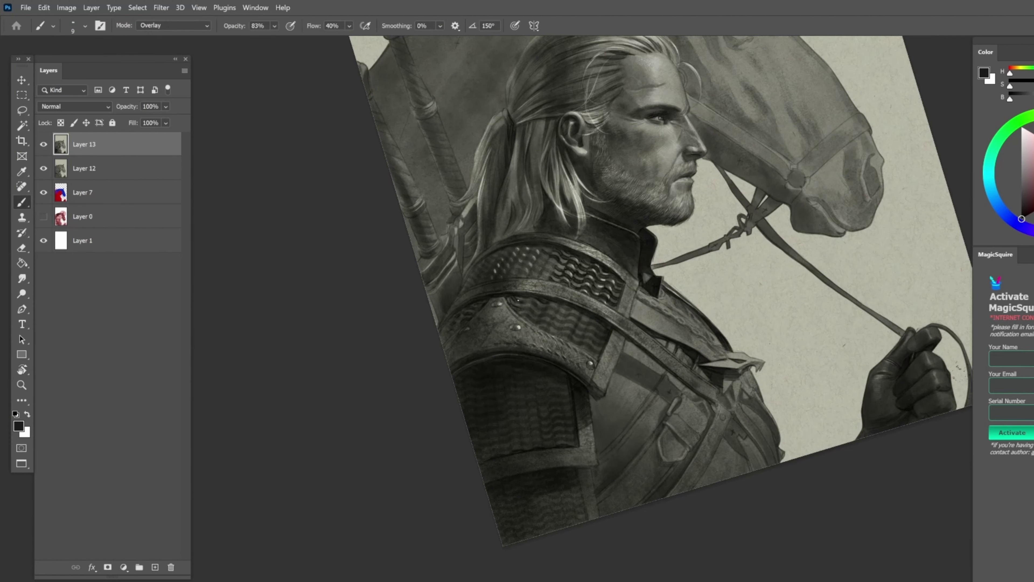
key("x")
key("bracketleft")
key("bracketleft")
key("r")
left_click_drag(570, 204, 753, 229)
key("b")
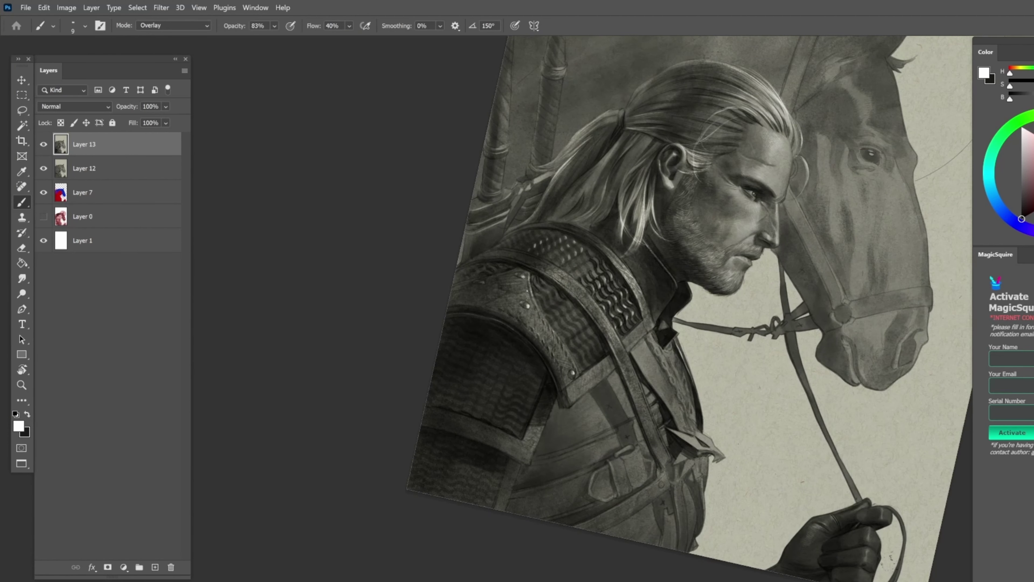
Brighten the worn trim of the leather shoulder plate with fine white strokes, reducing the brush to 7 px
scroll(453, 347, "up", 2)
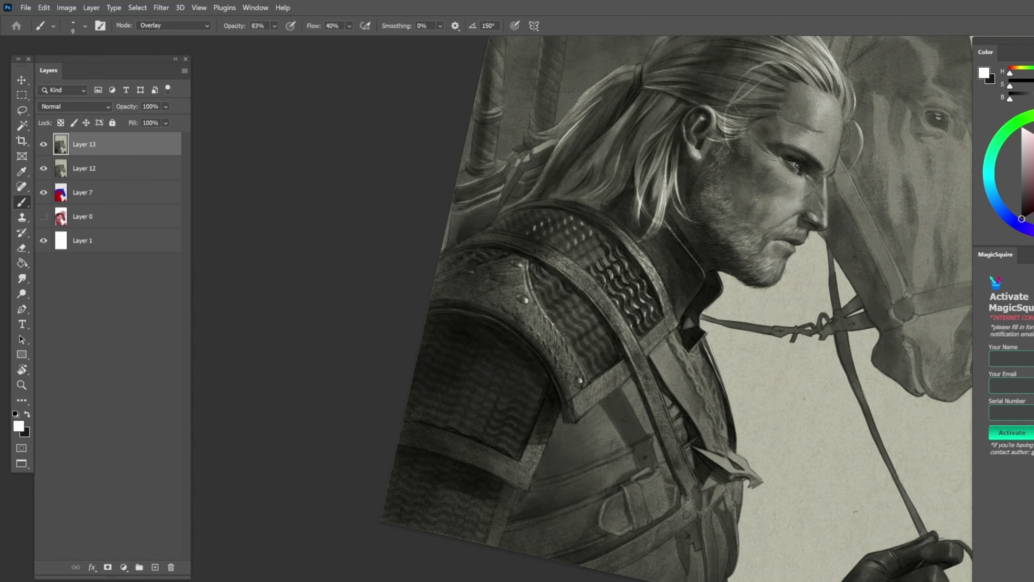
key("r")
left_click_drag(672, 143, 705, 147)
key("b")
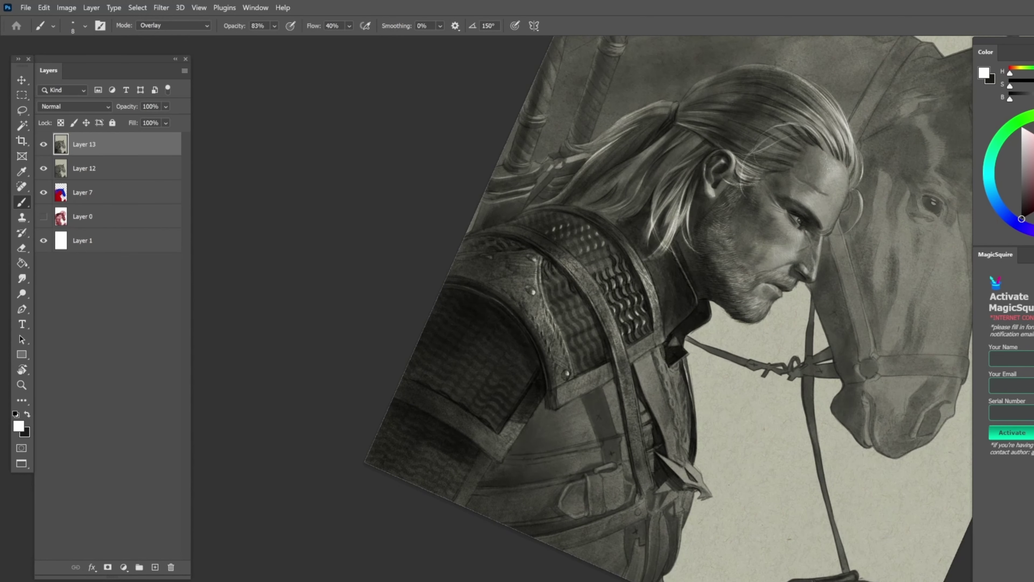
key("bracketleft")
key("r")
mouse_move(412, 212)
left_mouse_down()
mouse_move(392, 266)
mouse_move(411, 367)
left_mouse_up()
key("b")
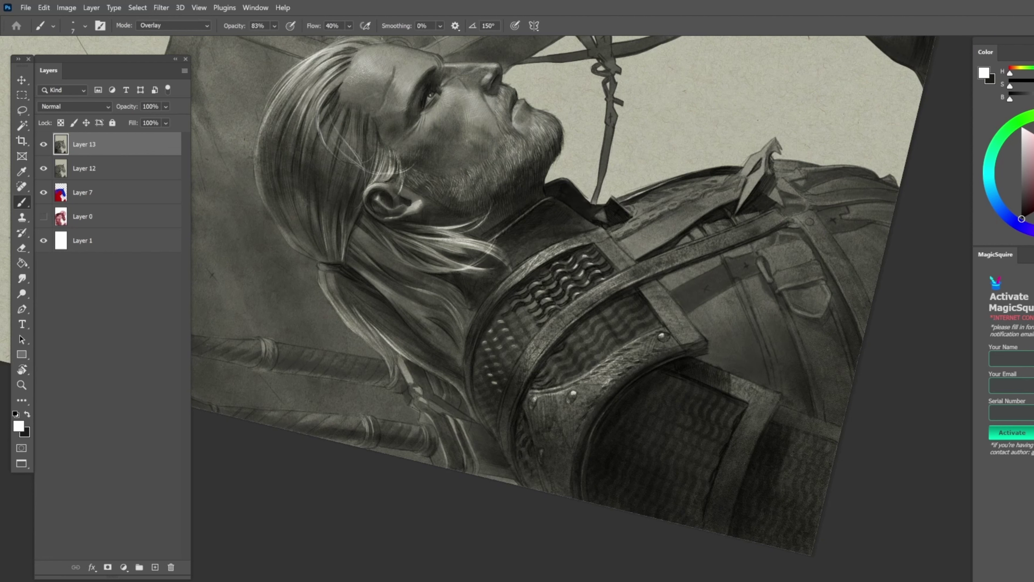
Add white scuff highlights across the shoulder plate near its rivets and view the whole painting
key("r")
mouse_move(586, 389)
left_mouse_down()
mouse_move(509, 285)
mouse_move(530, 378)
left_mouse_up()
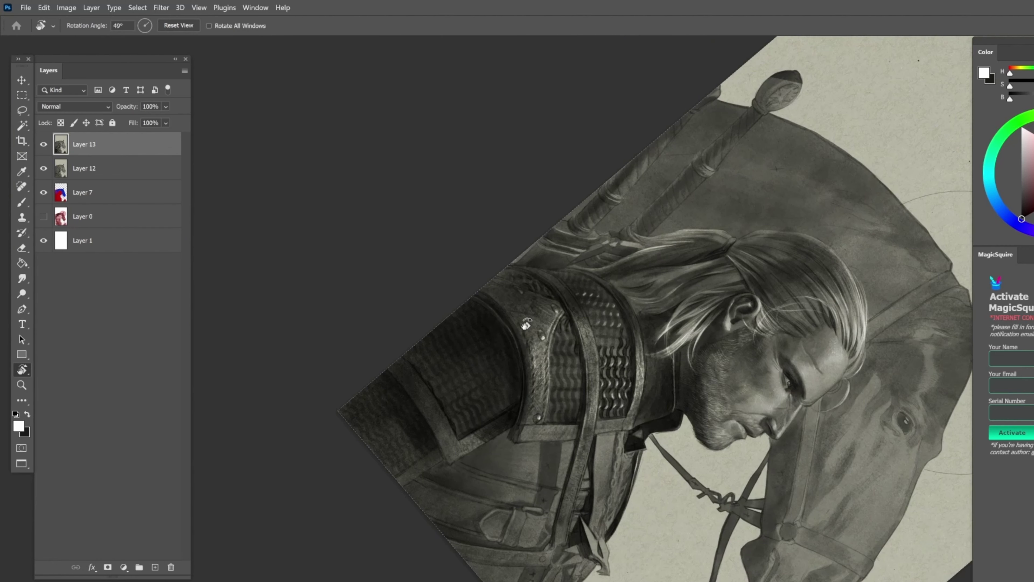
key("b")
left_click_drag(514, 322, 531, 395)
key("ctrl+minus")
key("ctrl+0")
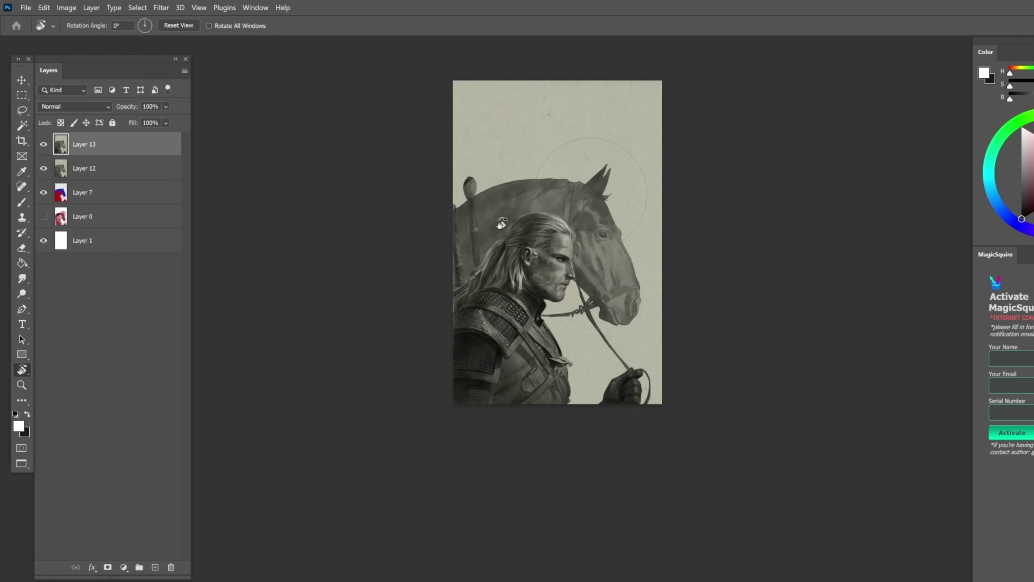
Paint a black shadow beneath the animal-head clasp on the chest with an 8 px brush in Normal mode
key("ctrl+plus")
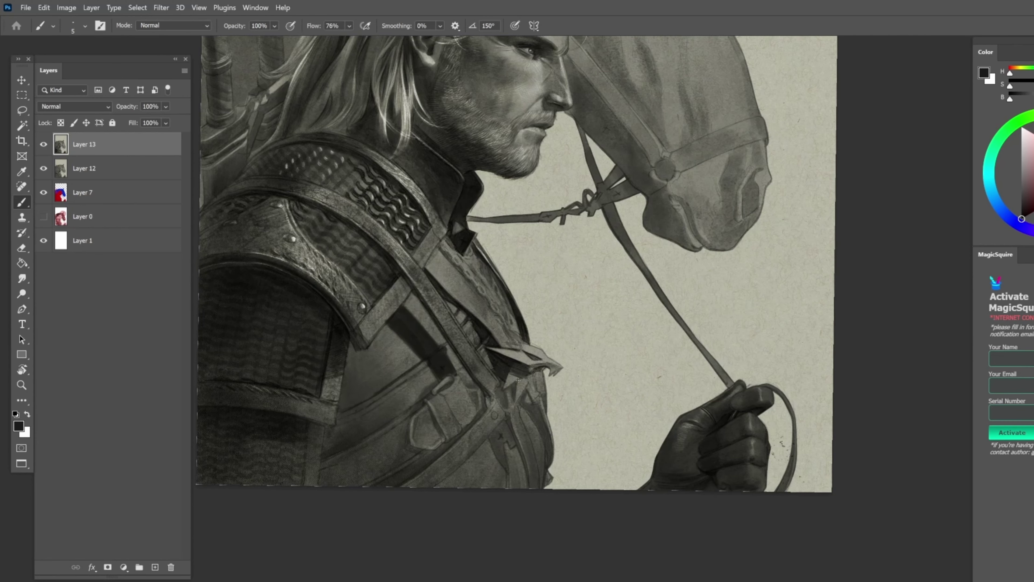
key("bracketright")
key("bracketright")
left_click_drag(524, 376, 504, 388)
Switch the brush to Overlay and brighten the spikes of the chest clasp with 8 px white strokes
key("shift+alt+o")
key("x")
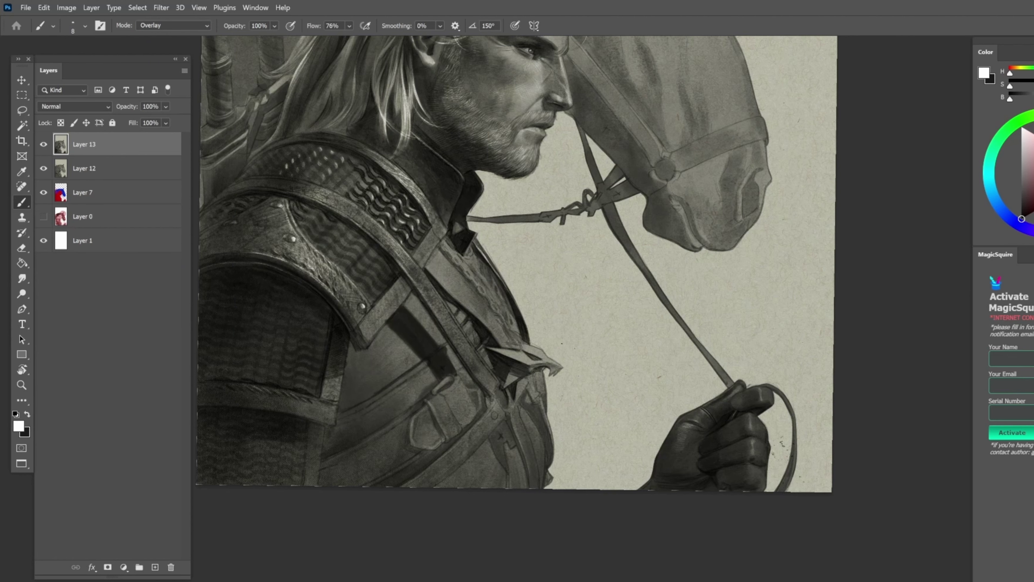
key("r")
left_click_drag(510, 380, 575, 374)
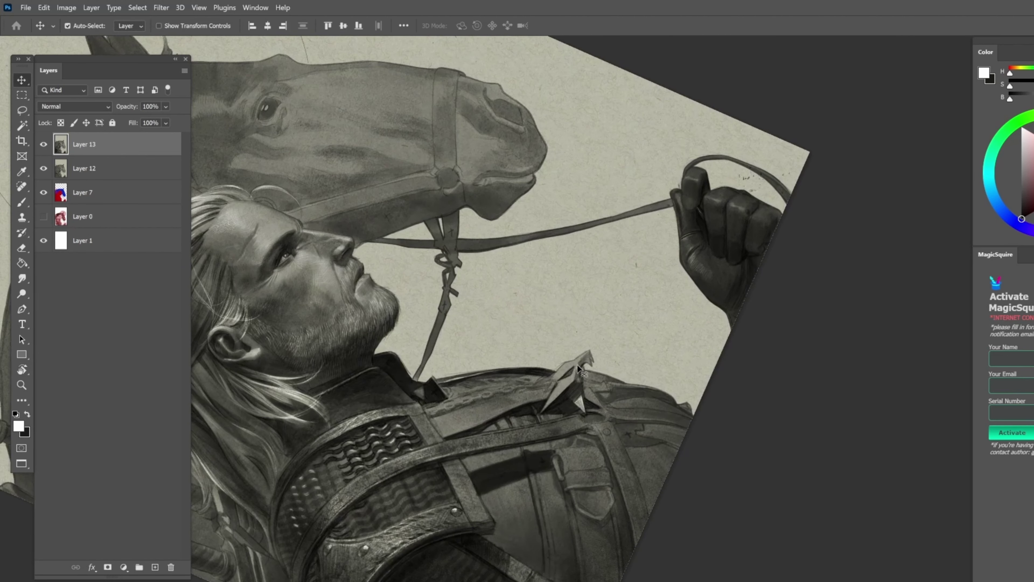
Highlight the metal facets of the chest clasp with a fine white brush at 84% opacity and 40% flow
key("shift+4")
key("shift+0")
key("8")
key("4")
key("bracketleft")
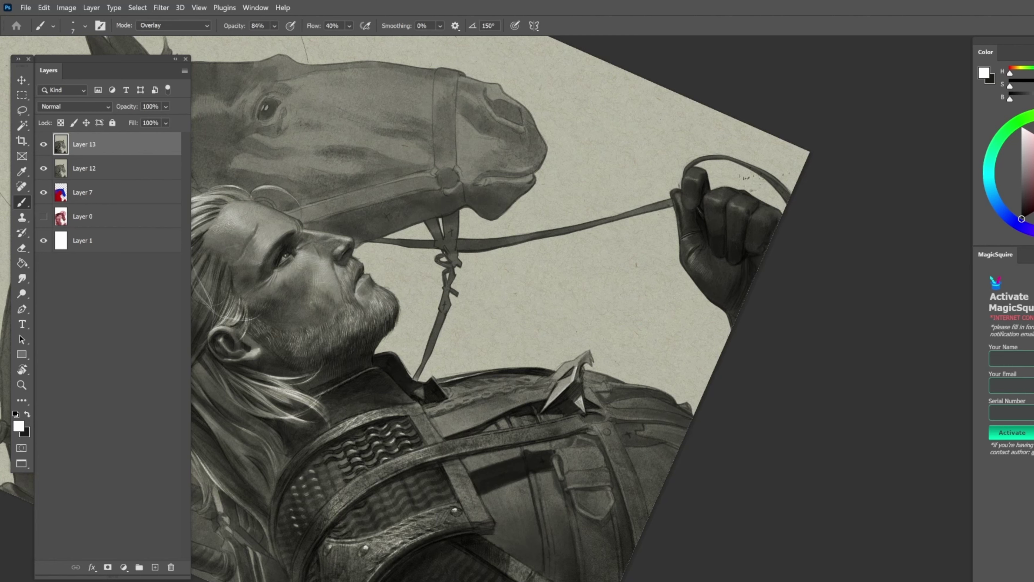
key("r")
mouse_move(559, 391)
left_mouse_down()
mouse_move(289, 231)
mouse_move(432, 296)
mouse_move(445, 337)
left_mouse_up()
key("b")
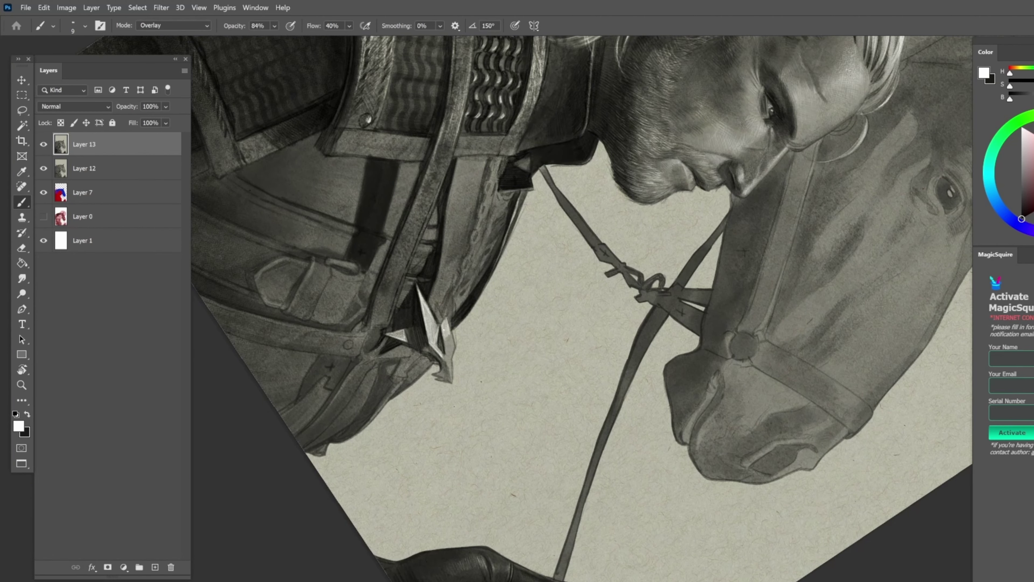
key("r")
left_click_drag(448, 378, 570, 448)
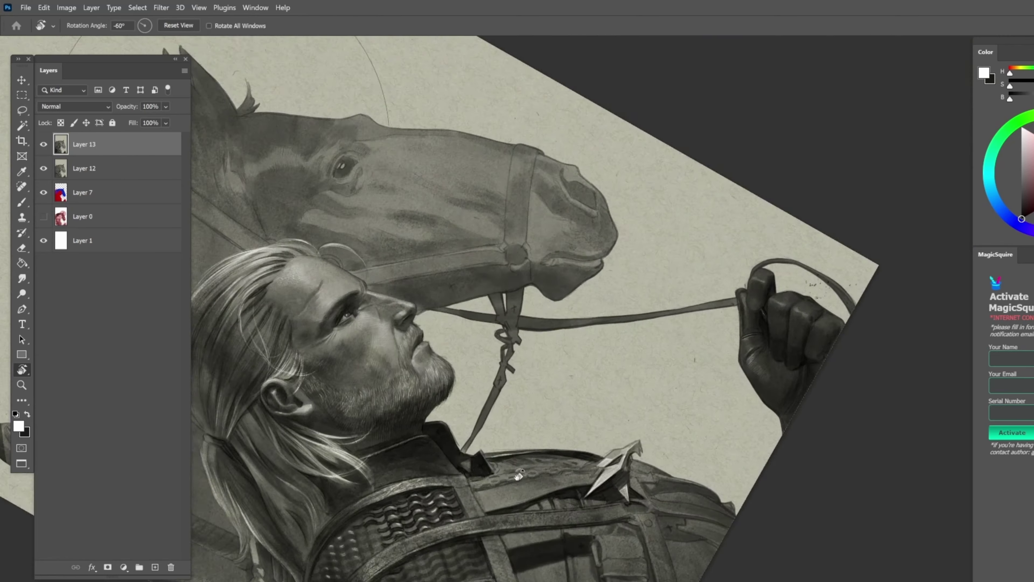
Refine the chest clasp's highlights with the fine white Overlay brush at 84% opacity and 40% flow
scroll(590, 468, "up", 2)
scroll(489, 363, "down", 2)
key("b")
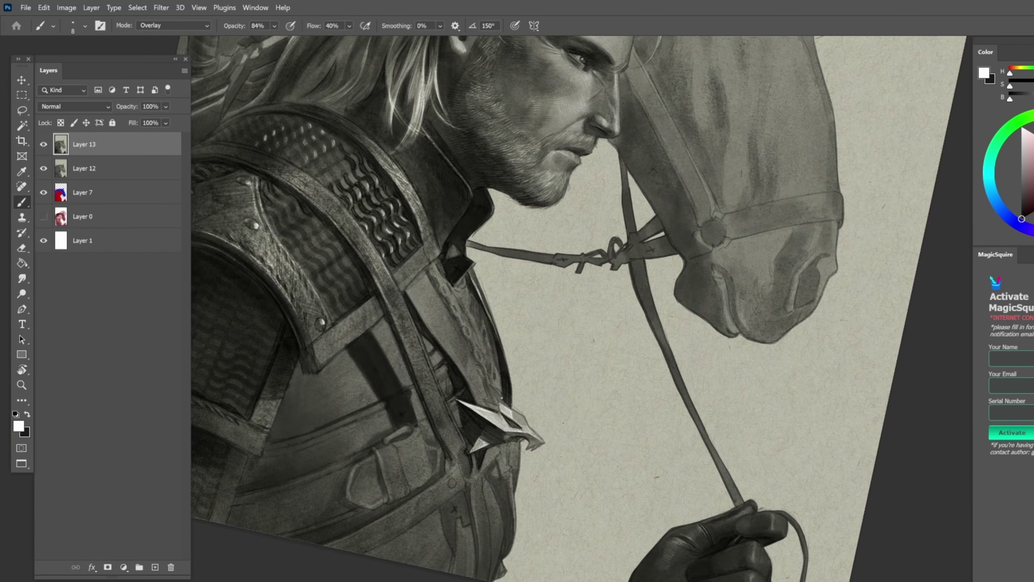
key("r")
mouse_move(509, 265)
left_mouse_down()
mouse_move(475, 362)
mouse_move(452, 332)
left_mouse_up()
key("b")
Deepen the shadows around the chest clasp with a fine black Overlay brush
key("x")
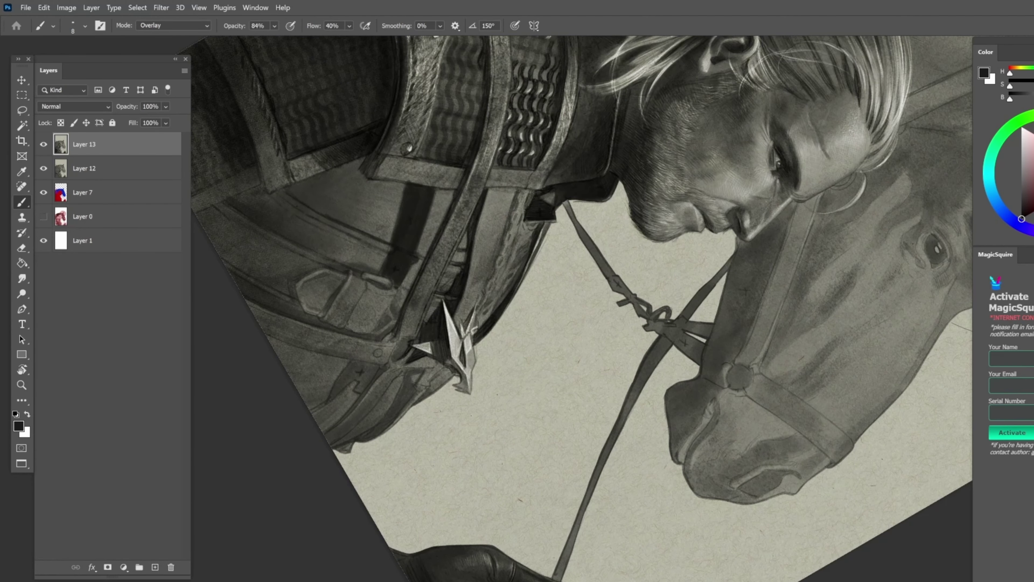
key("r")
left_click_drag(509, 285, 537, 196)
key("b")
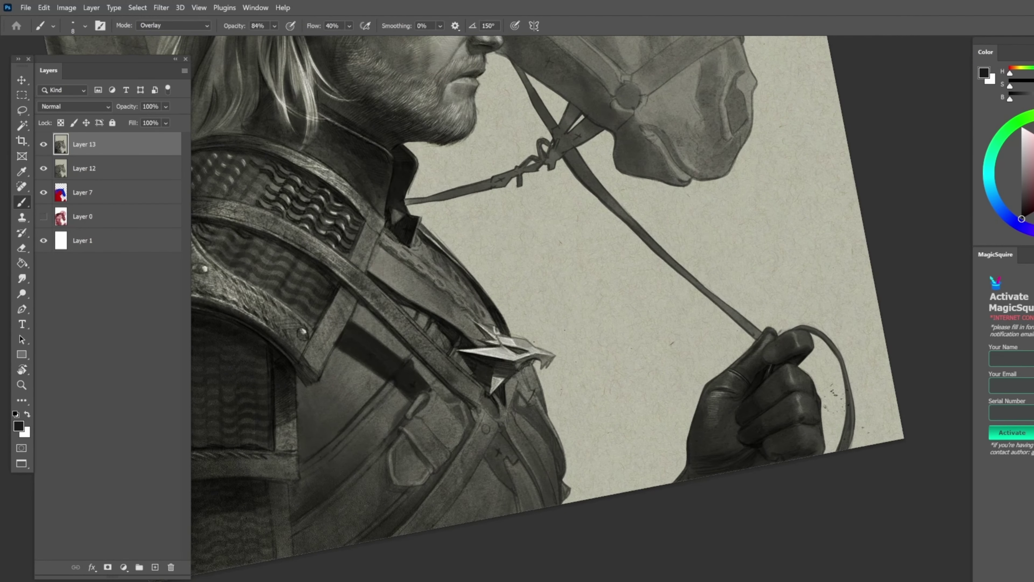
key("r")
left_click_drag(496, 329, 498, 359)
key("b")
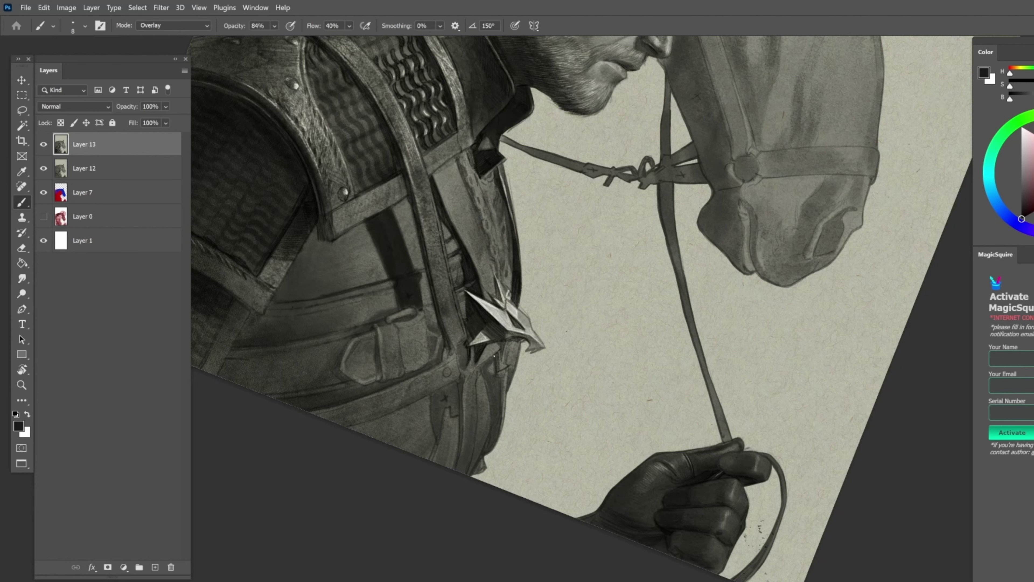
Darken the chest panel between the collar and the clasp with a 100 px black Overlay brush at 8% flow
key("x")
key("r")
left_click_drag(529, 309, 549, 329)
key("b")
left_click(173, 25)
key("Escape")
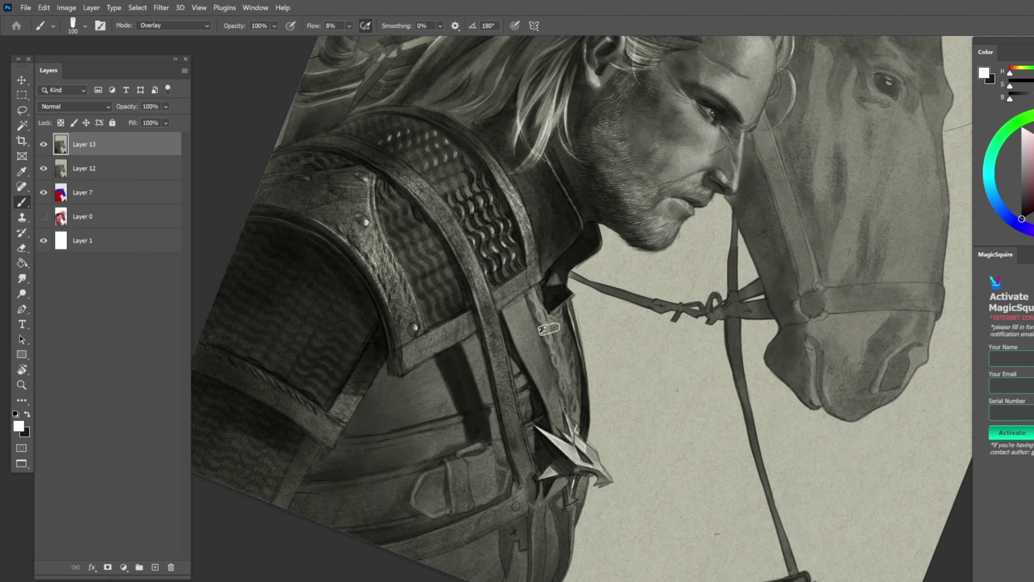
key("x")
mouse_move(562, 387)
left_mouse_down()
mouse_move(531, 293)
mouse_move(558, 311)
left_mouse_up()
Pick a textured brush angled at 77° and shade the chest in black Overlay at 250 px and 56% flow
right_click(529, 314)
double_click(532, 310)
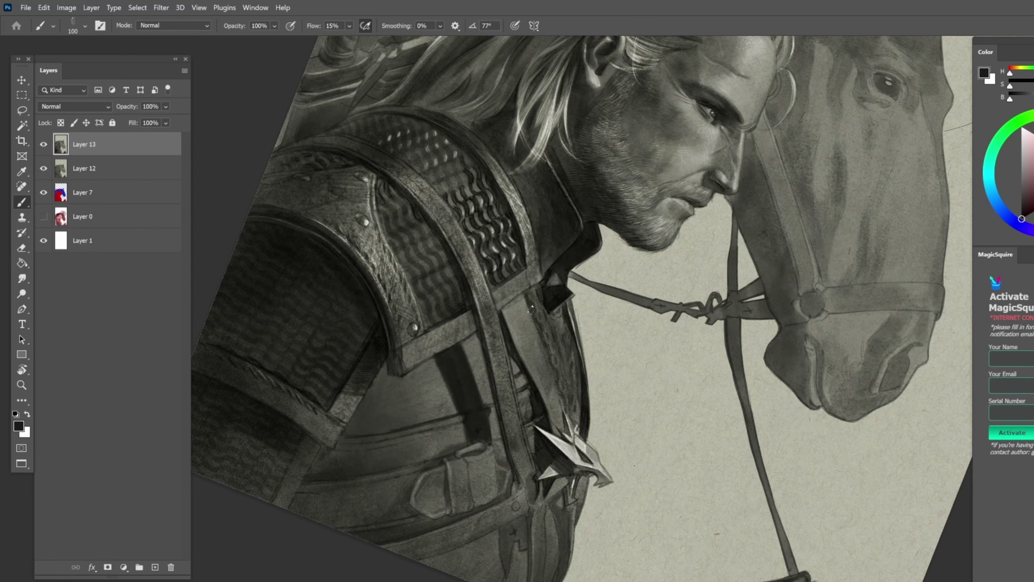
right_click(525, 309)
left_click(514, 312)
right_click(515, 311)
left_click(514, 311)
left_click(173, 26)
left_click(175, 194)
key("shift+5")
key("shift+6")
key("bracketright")
key("bracketright")
key("bracketright")
key("bracketright")
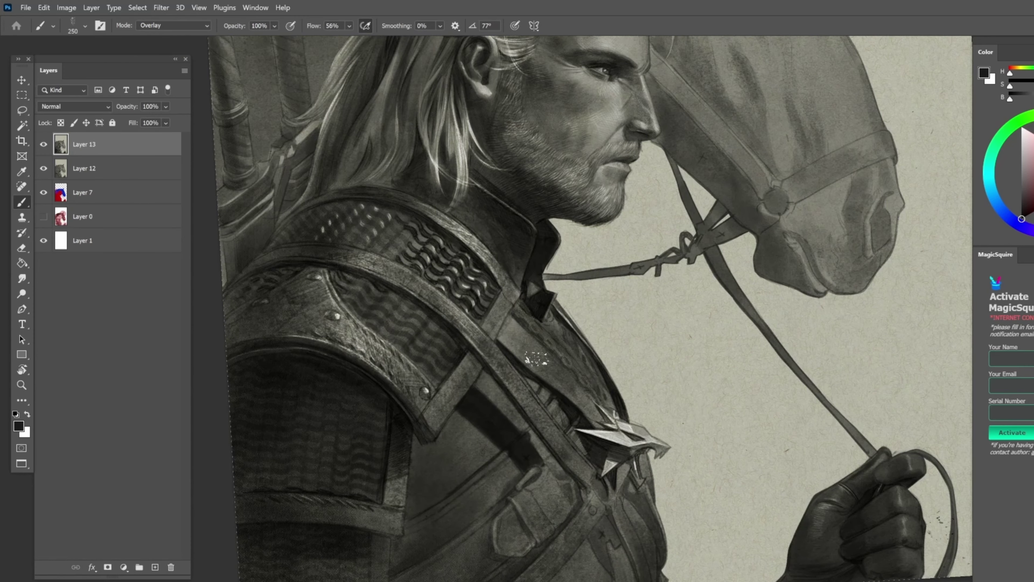
Select the rider's silhouette from the colour mask on Layer 7 and make Layer 13 active again
key("alt+bracketleft")
key("alt+bracketleft")
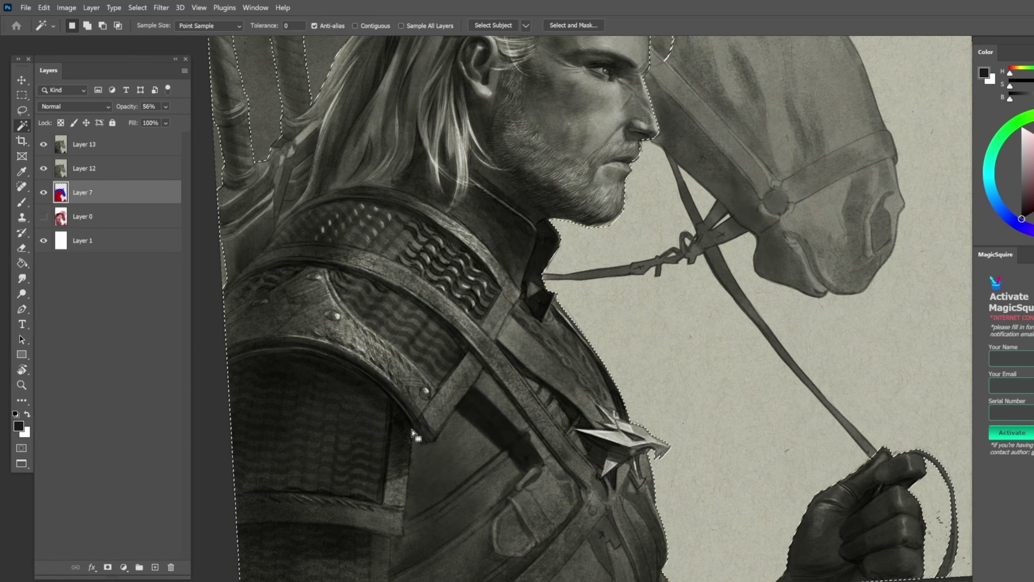
key("alt+bracketright")
key("alt+bracketright")
key("r")
left_click_drag(362, 325, 393, 456)
key("ctrl+minus")
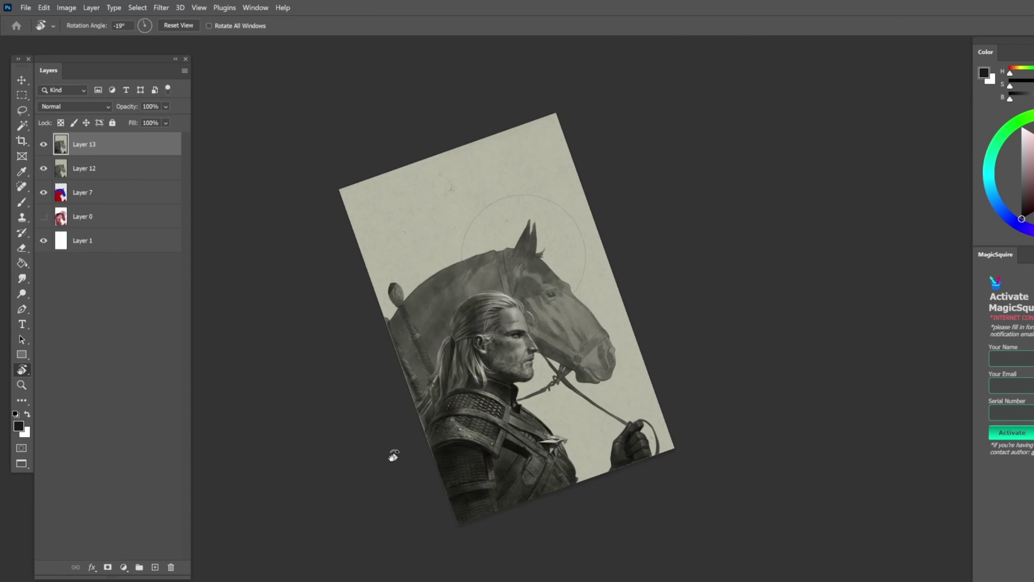
Lasso a part of the painting, copy it to a new layer and nudge it slightly with Free Transform
key("l")
scroll(616, 450, "up", 3)
left_click_drag(536, 438, 645, 290)
key("ctrl+j")
key("ctrl+t")
mouse_move(668, 431)
left_mouse_down()
mouse_move(676, 397)
mouse_move(669, 427)
left_mouse_up()
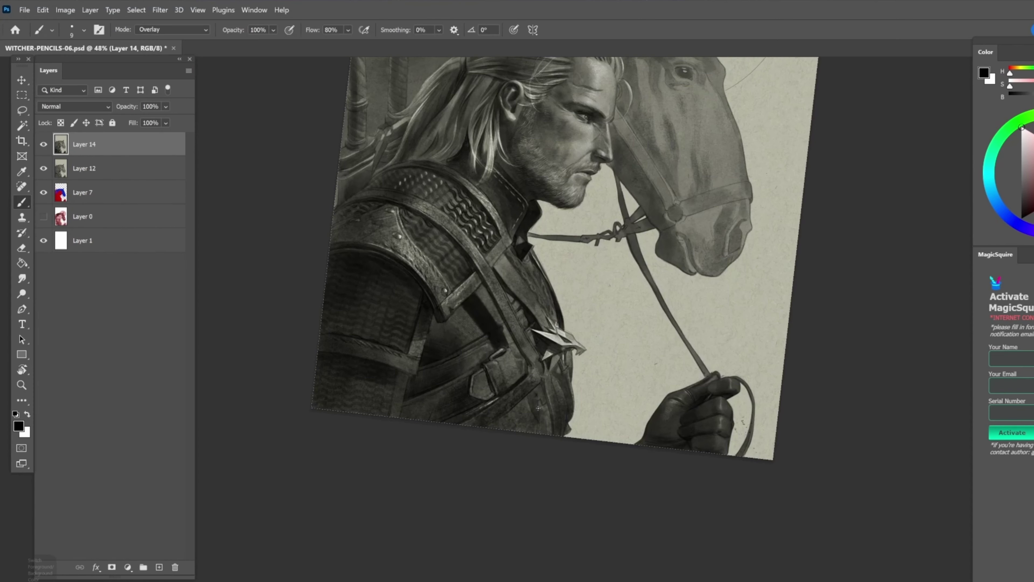
Darken the gaps between the straps below the chest clasp with a 15 px black Overlay brush at 80% flow
key("bracketright")
mouse_move(537, 408)
left_mouse_down()
mouse_move(538, 432)
mouse_move(533, 385)
mouse_move(550, 421)
mouse_move(537, 392)
left_mouse_up()
key("bracketright")
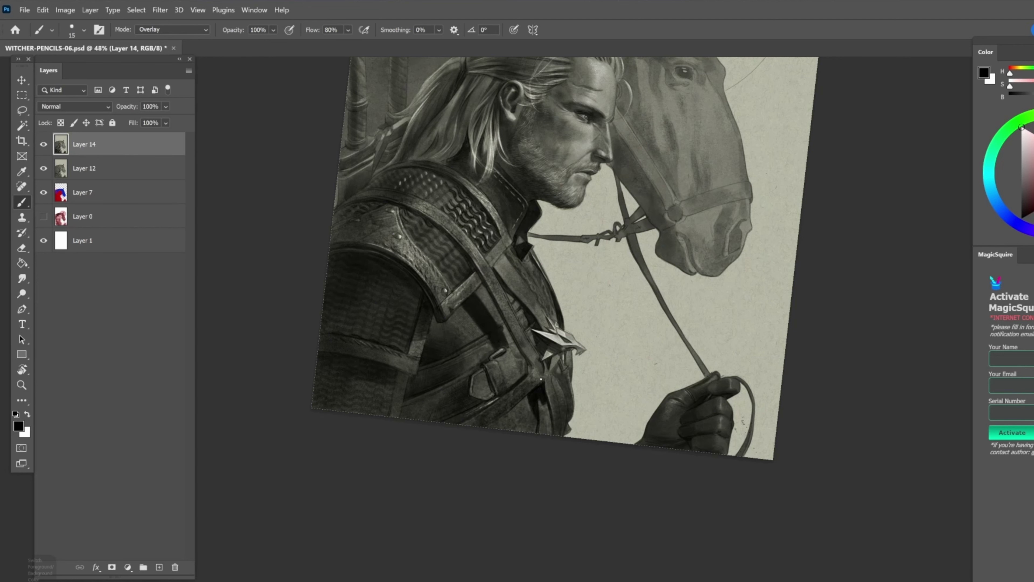
Deepen the lower chest shadows with Kyle's Paintbox watercolor wash brush at 150 px in Multiply, 90% opacity and 30% flow
right_click(541, 379)
double_click(727, 482)
right_click(517, 413)
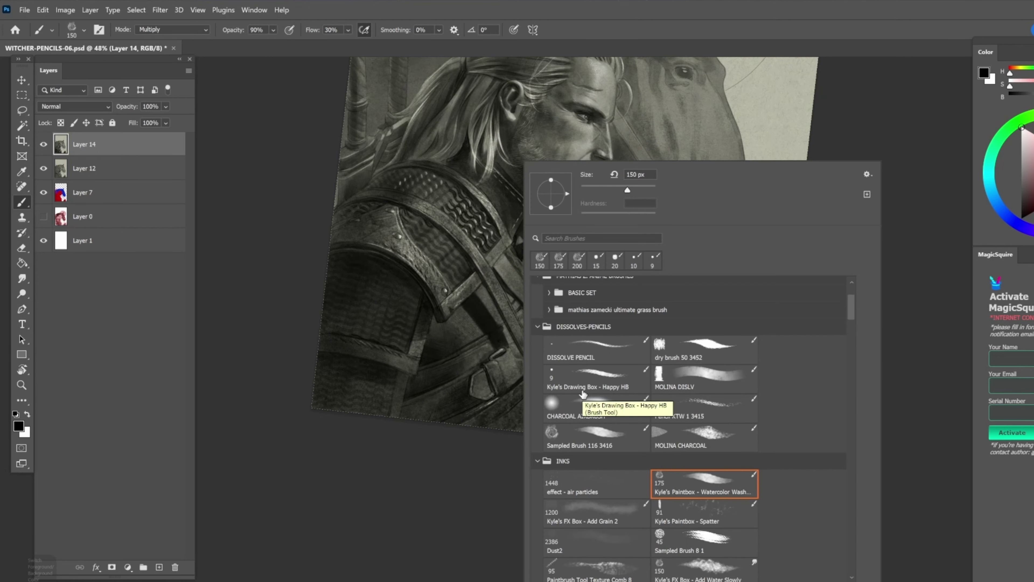
Switch to Kyle's Drawing Box - Happy HB and highlight the lower straps with 10 px white Overlay strokes
double_click(582, 390)
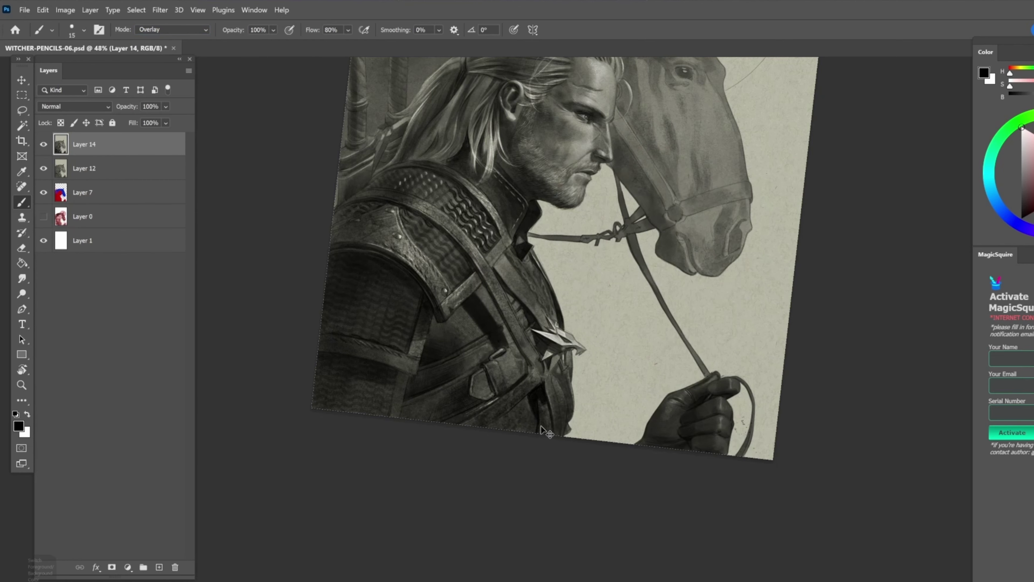
key("x")
key("r")
left_click_drag(539, 404, 558, 400)
key("b")
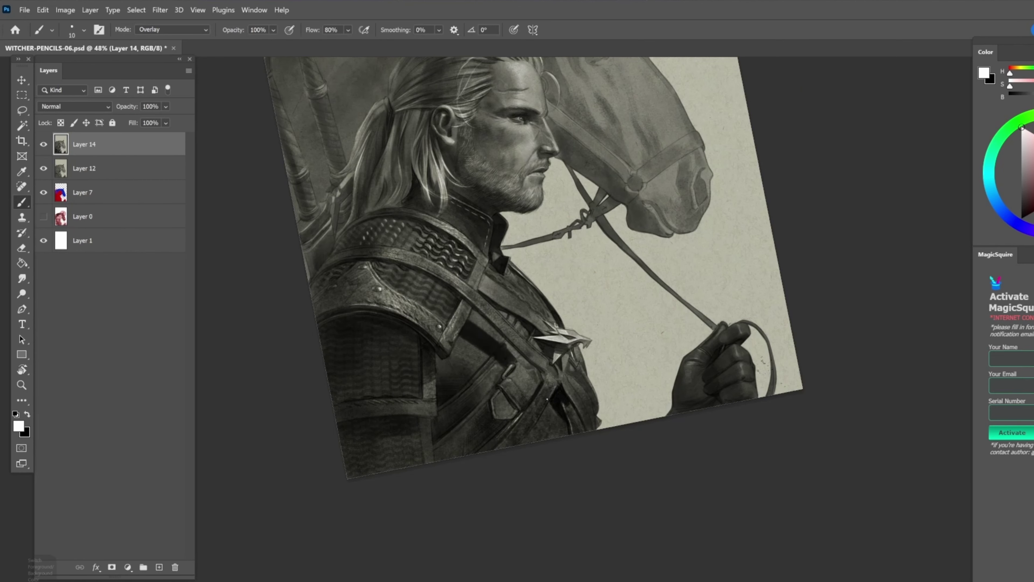
key("bracketleft")
Configure a 10 px white dotted brush with 327% spacing in Normal mode for stitching on the belt strap
right_click(518, 420)
scroll(576, 352, "down", 5)
scroll(576, 351, "up", 5)
double_click(577, 352)
key("F5")
key("bracketright")
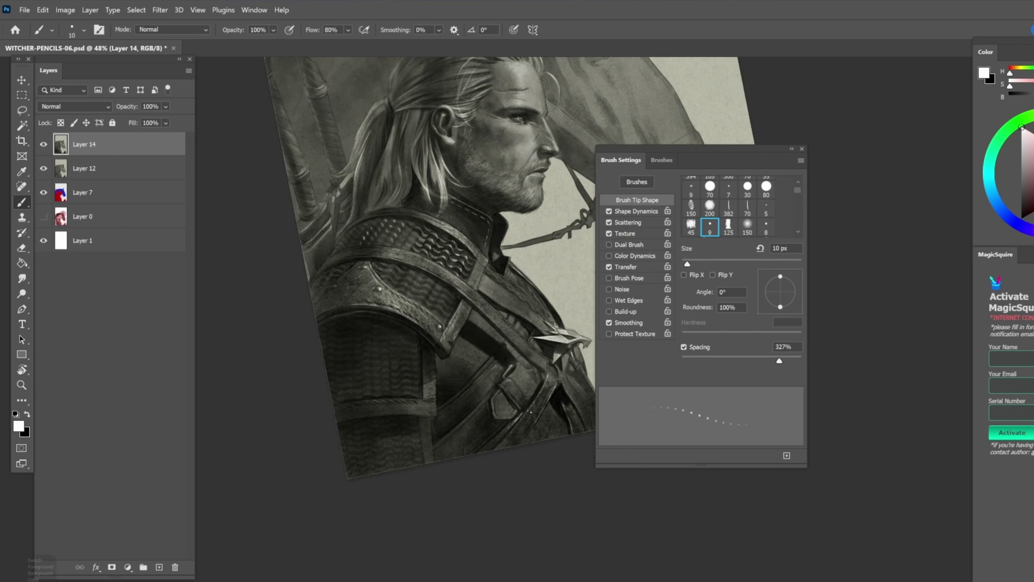
Refine the belt and buckle with fine black and white strokes and a 400 px black Multiply wash
right_click(556, 402)
double_click(556, 402)
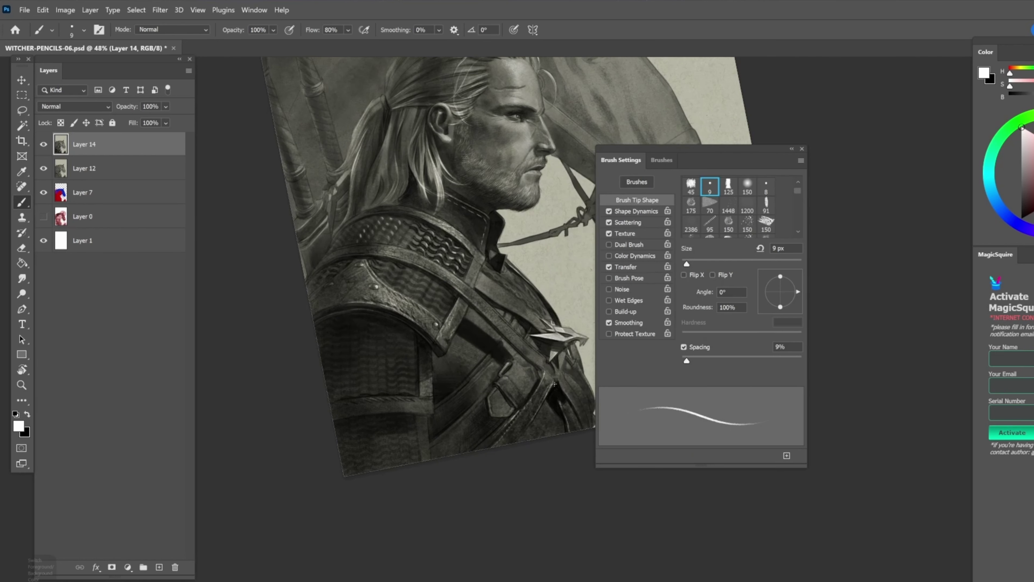
key("x")
key("bracketright")
key("x")
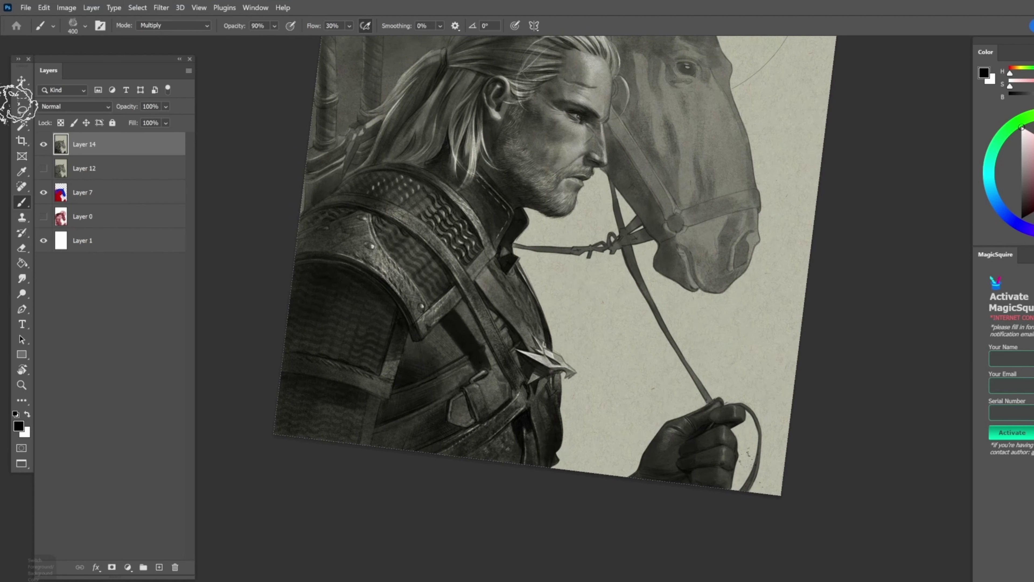
key("x")
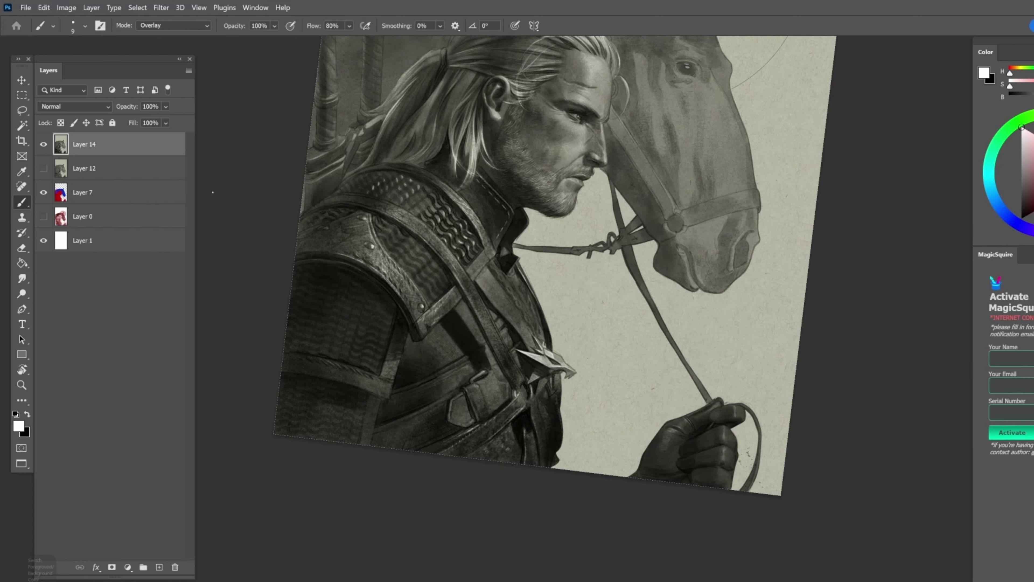
Deepen the creases around the belt straps with a 10 px black Overlay brush at 80% flow
key("x")
key("bracketright")
key("bracketleft")
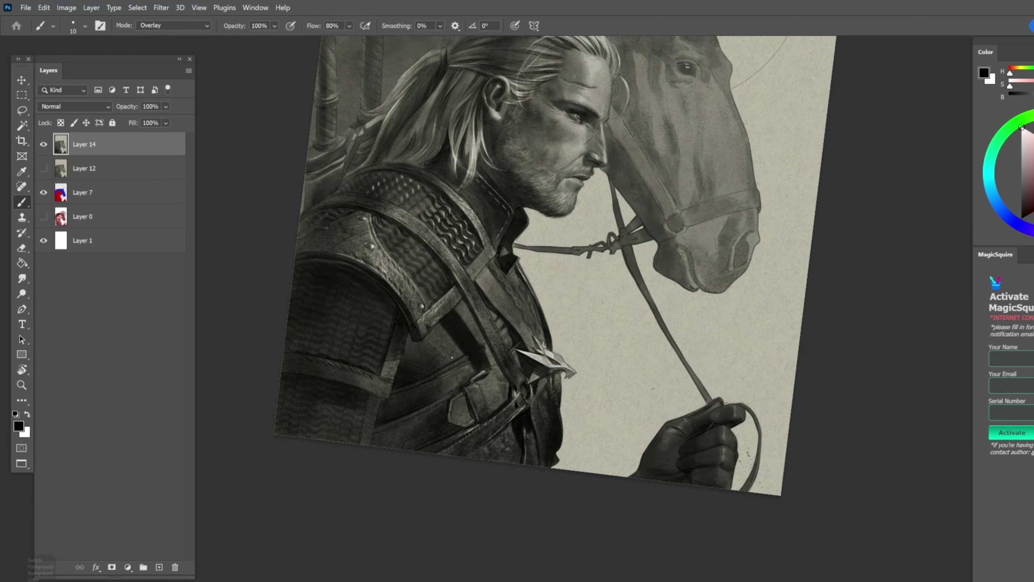
left_click_drag(494, 374, 529, 403)
Highlight the lower strap edges with 7 px white Overlay strokes and define the chest panel seams with 8 px black
key("x")
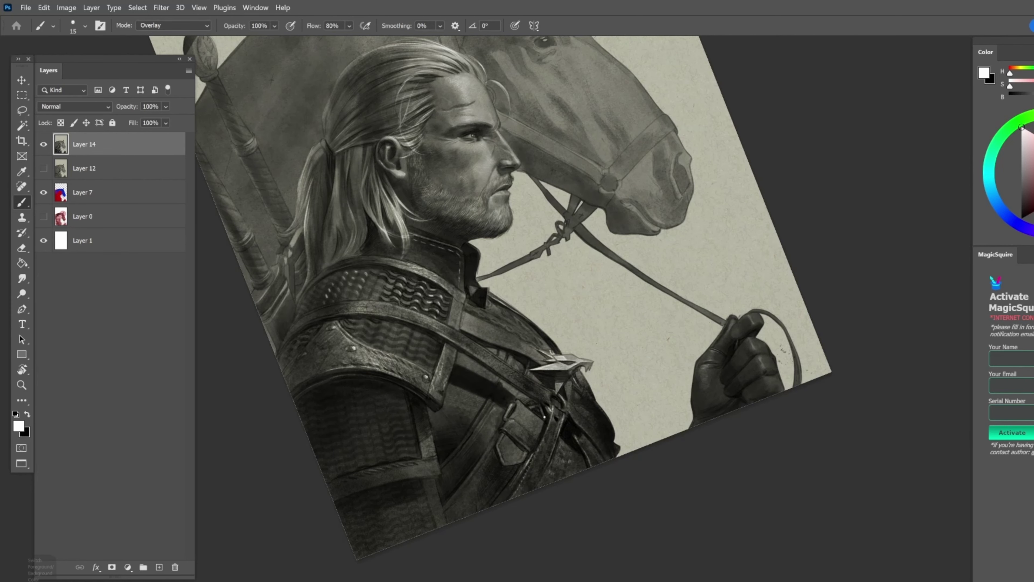
scroll(517, 260, "up", 3)
left_click_drag(529, 403, 496, 333)
key("bracketleft")
key("bracketleft")
key("bracketleft")
key("bracketleft")
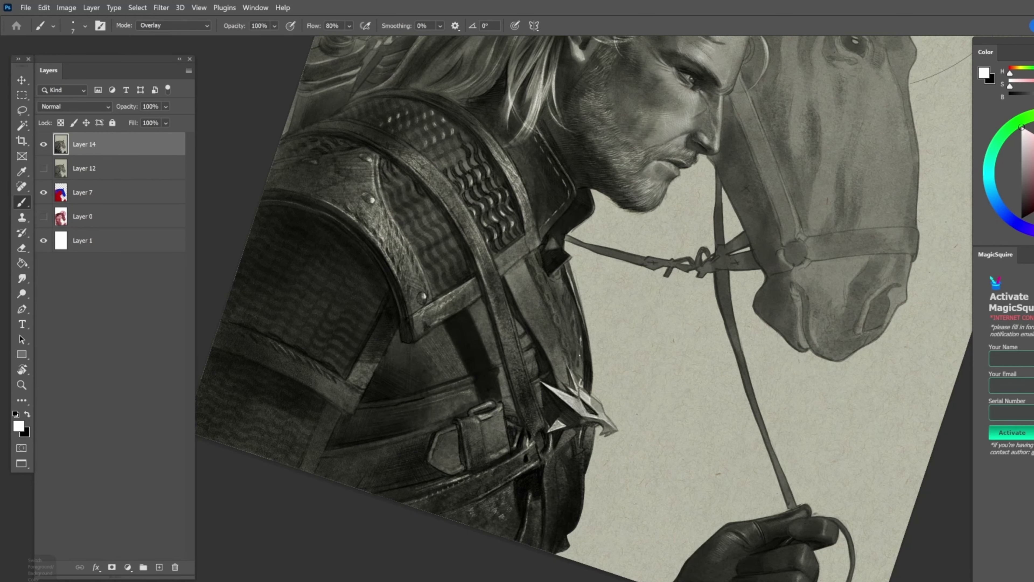
key("x")
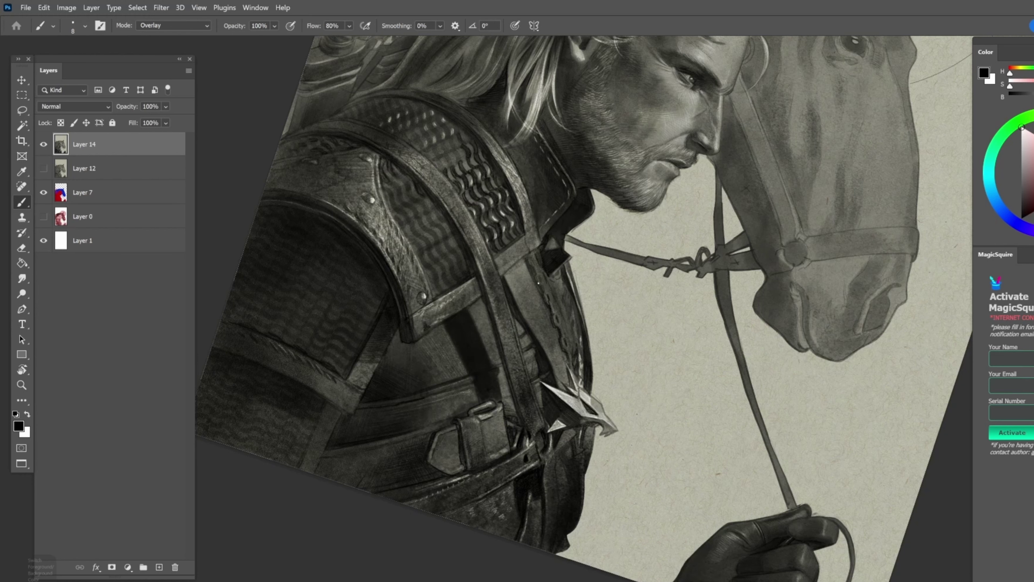
Switch to Kyle's Shady Graphite brush with 39% spacing and texture the chest panel in black Overlay at 175 px
right_click(538, 332)
double_click(545, 336)
key("x")
key("bracketright")
key("shift+5")
key("F5")
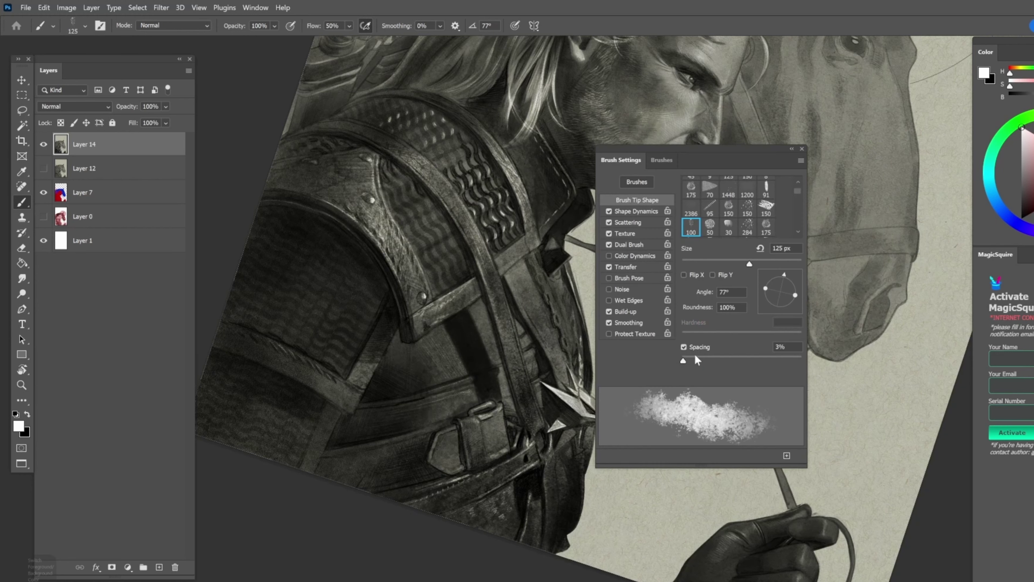
left_click(27, 413)
key("shift+alt+o")
key("bracketright")
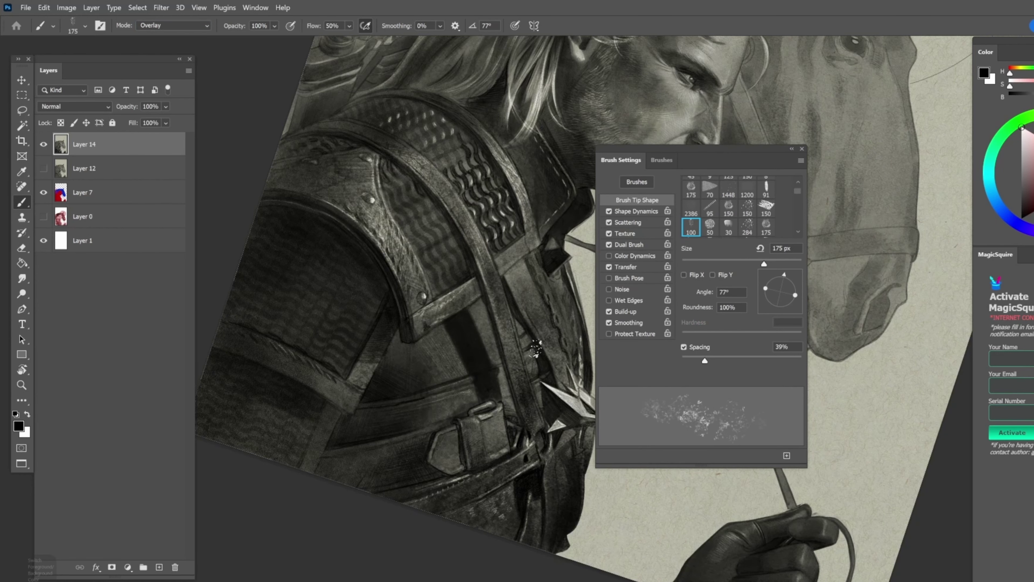
Add speckled white Overlay texture to the chest panel with the graphite brush at 70 px
key("x")
key("bracketleft")
key("bracketleft")
key("bracketleft")
key("bracketleft")
key("bracketleft")
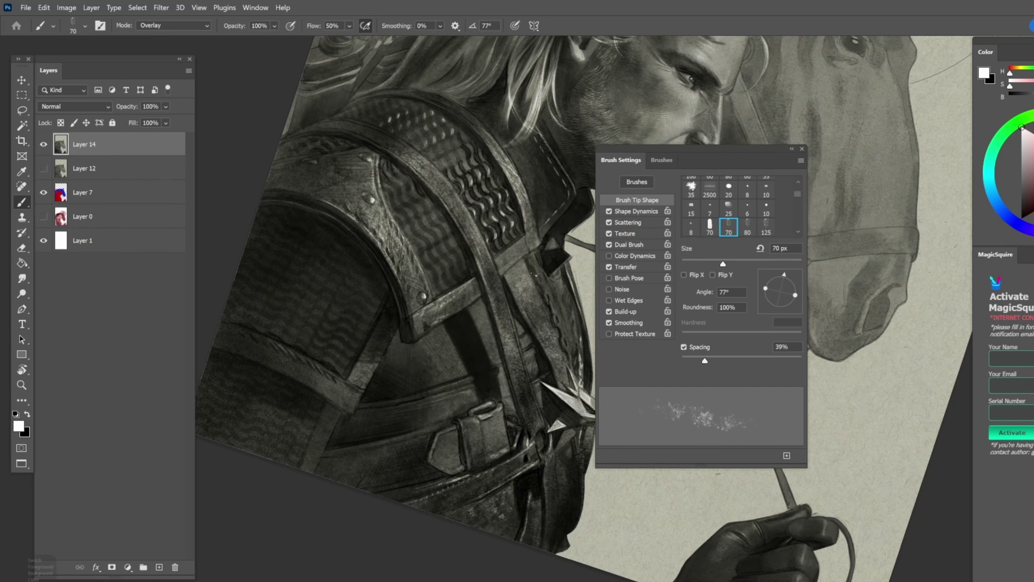
key("F5")
Return to the Happy HB brush at 9 px and sharpen the chest panel with black and white Overlay strokes
scroll(221, 314, "down", 1)
key("x")
right_click(509, 162)
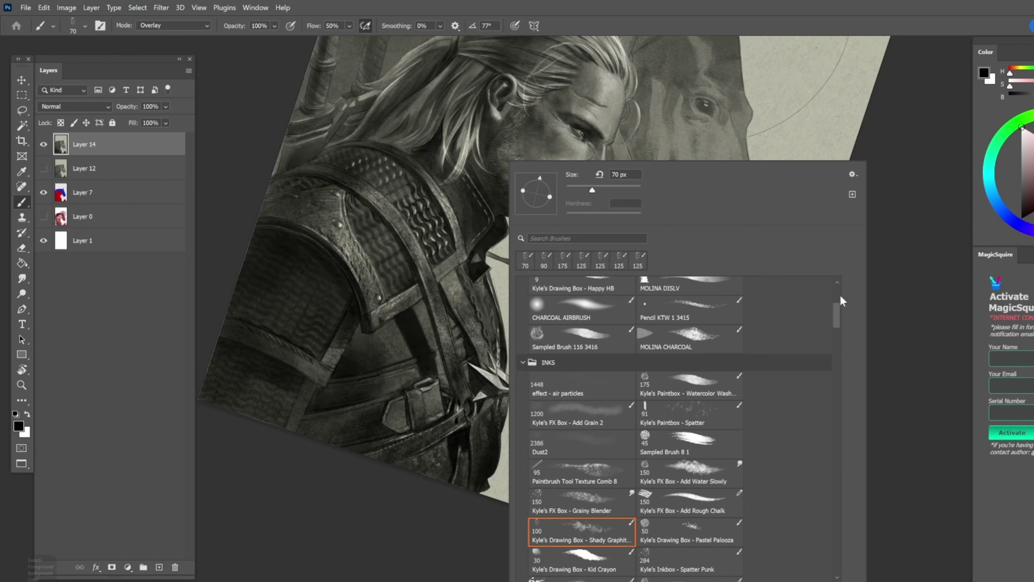
double_click(590, 314)
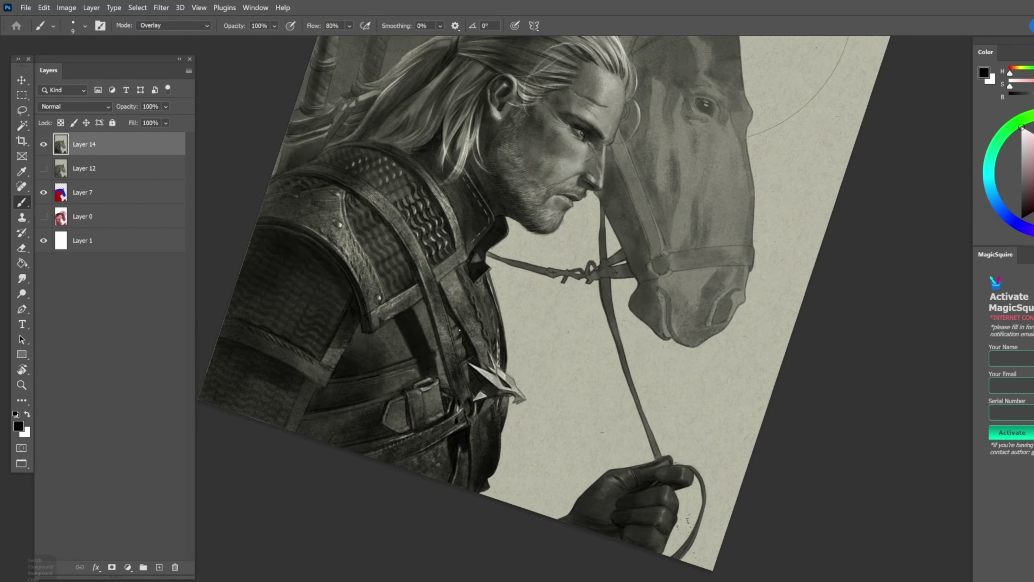
key("x")
left_click_drag(448, 295, 473, 345)
scroll(542, 303, "down", 1)
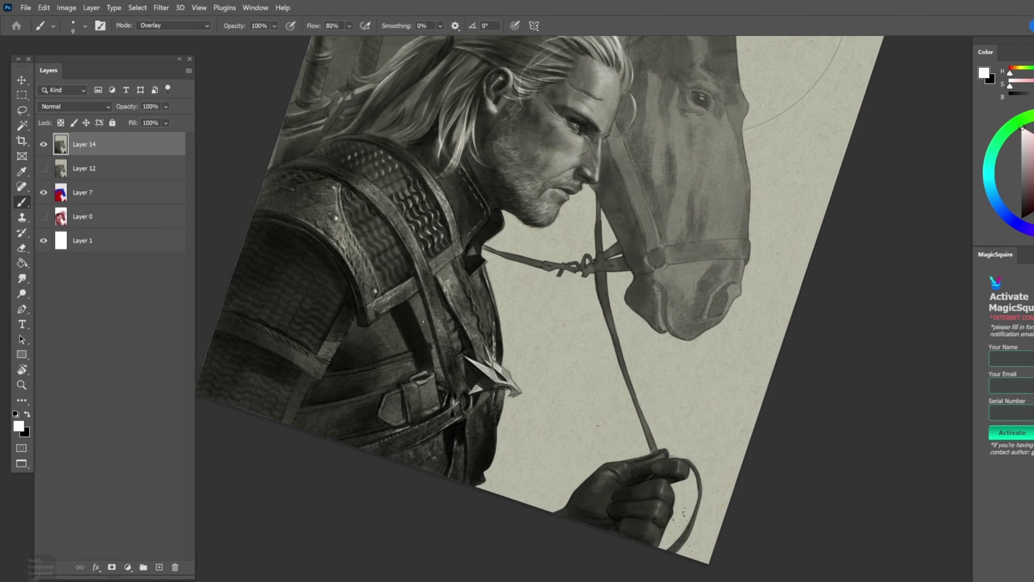
Darken the edge of the long shoulder strap with 9 px black Overlay strokes
key("x")
left_click_drag(427, 299, 411, 250)
left_click_drag(435, 320, 427, 292)
scroll(428, 316, "down", 2)
Brighten the worn edges of the chest panel above the clasp with 9 px white Overlay strokes
key("x")
scroll(428, 316, "up", 2)
key("[")
mouse_move(496, 372)
left_mouse_down()
mouse_move(520, 408)
mouse_move(516, 423)
left_mouse_up()
key("[")
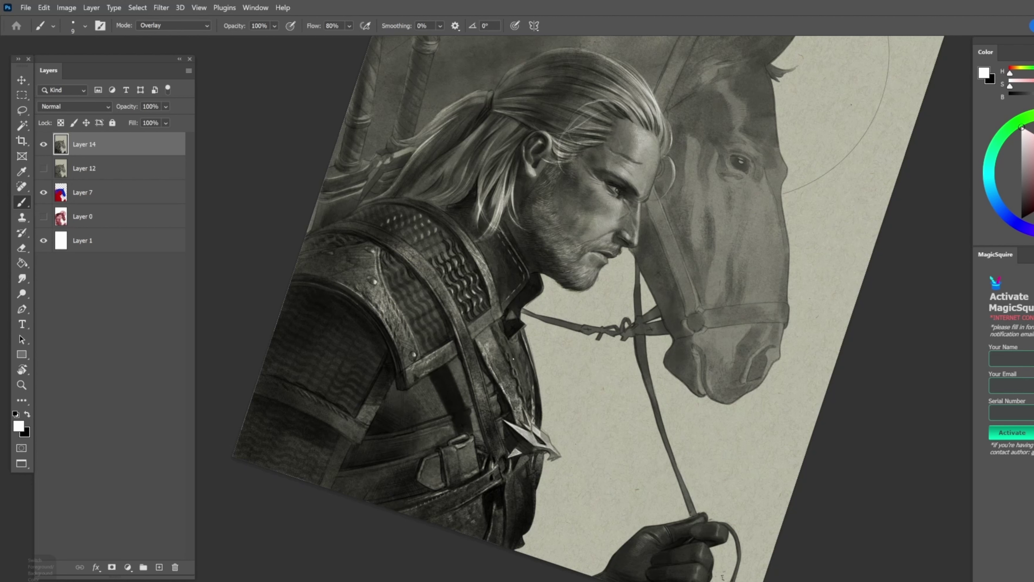
key("x")
key("x")
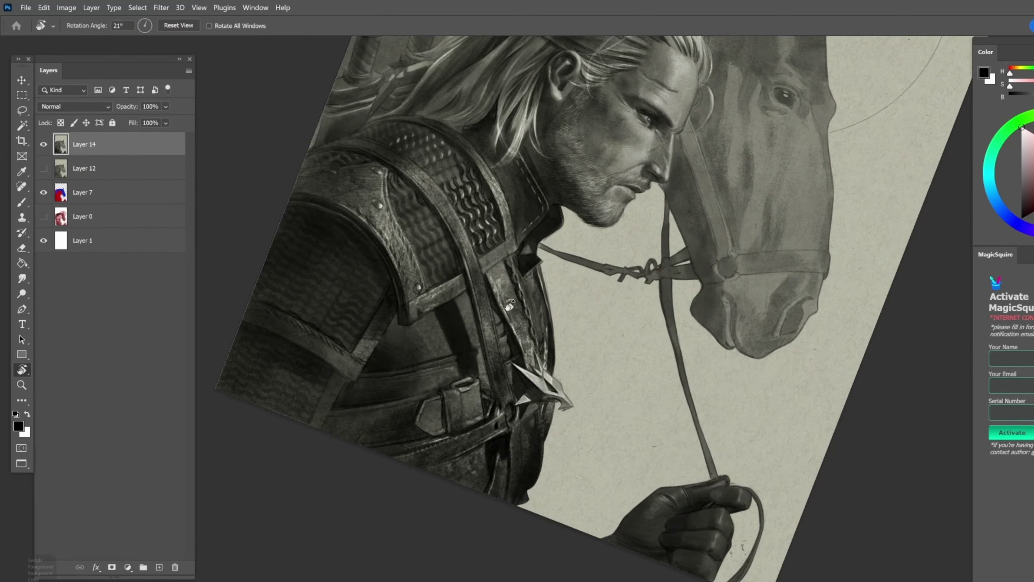
Darken the front edge of the chest panel below the collar with 8 px black Overlay strokes
key("x")
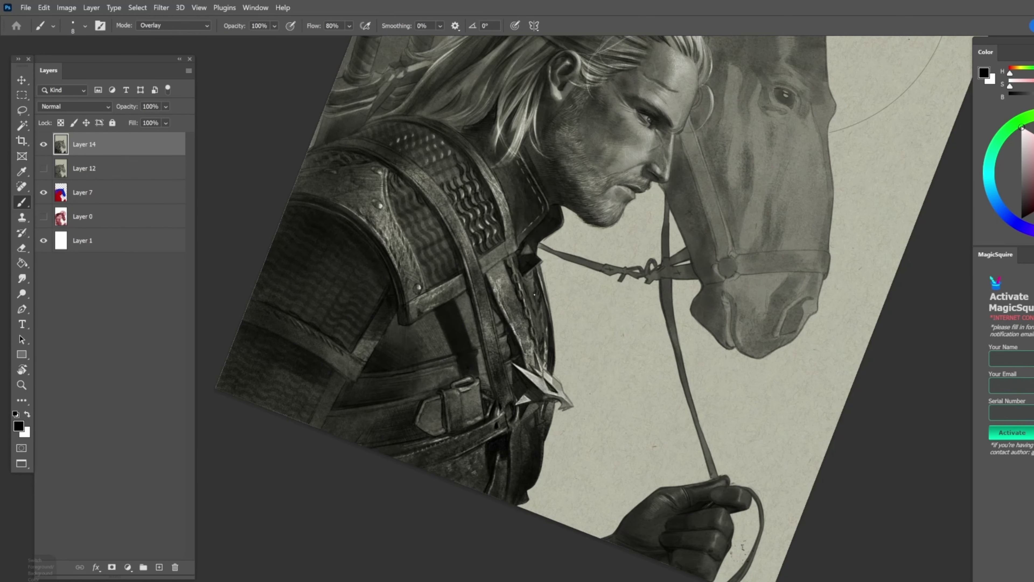
left_click_drag(543, 312, 535, 344)
left_click_drag(534, 294, 529, 279)
Shade the crossing straps beneath the chest clasp with a 9 px black Overlay brush
key("x")
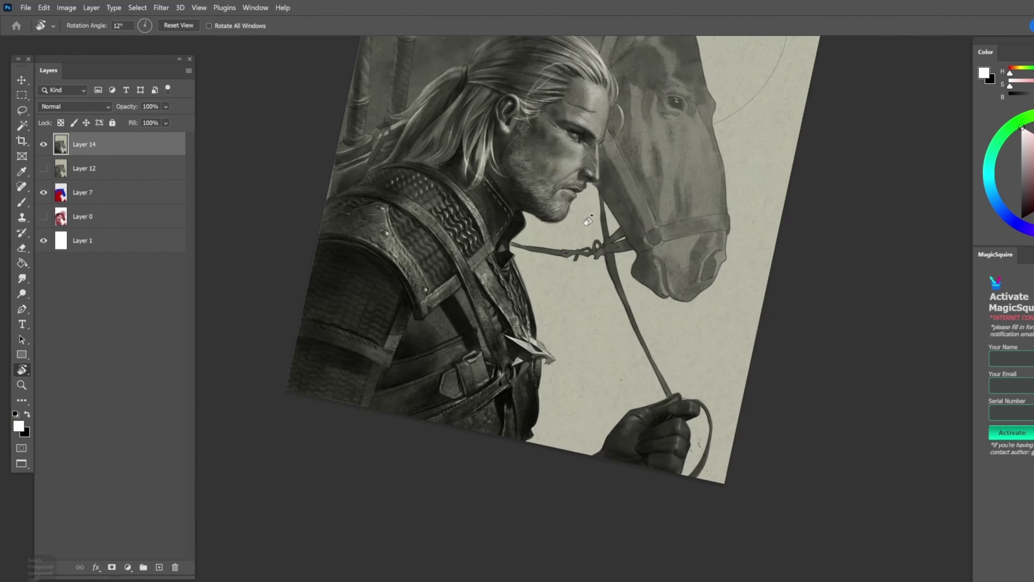
left_click_drag(525, 499, 530, 373)
key("x")
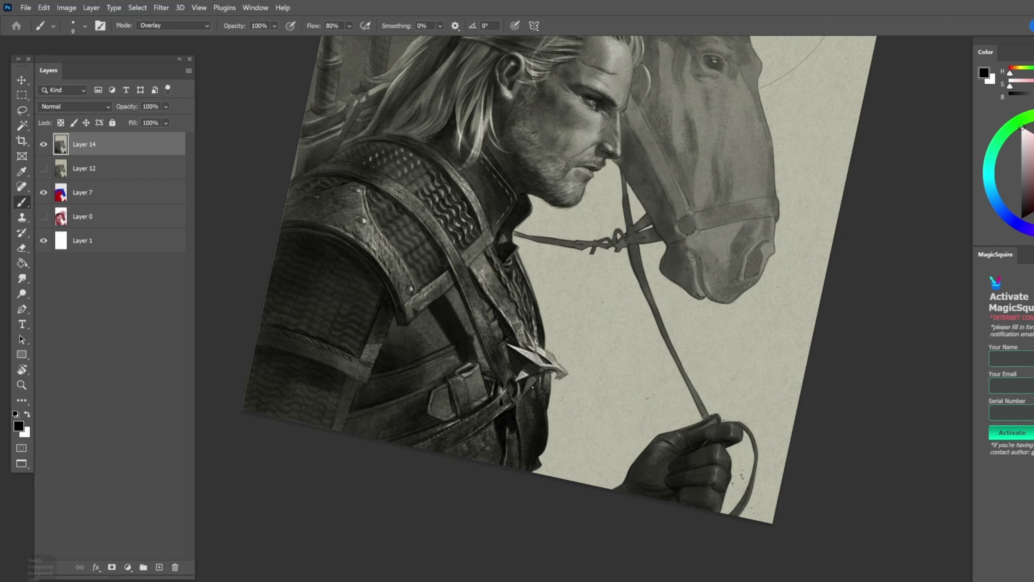
left_click(28, 413)
key("x")
Highlight the lower belts and straps with a 10 px white Overlay brush at 80% flow
key("r")
mouse_move(529, 407)
left_mouse_down()
mouse_move(489, 481)
mouse_move(522, 411)
left_mouse_up()
key("x")
key("b")
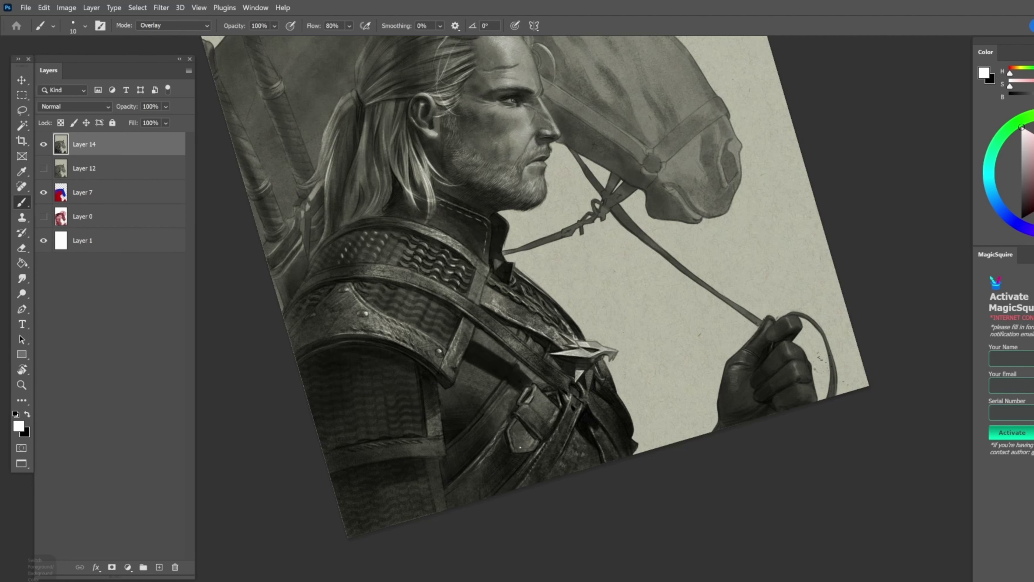
left_click_drag(529, 286, 578, 228)
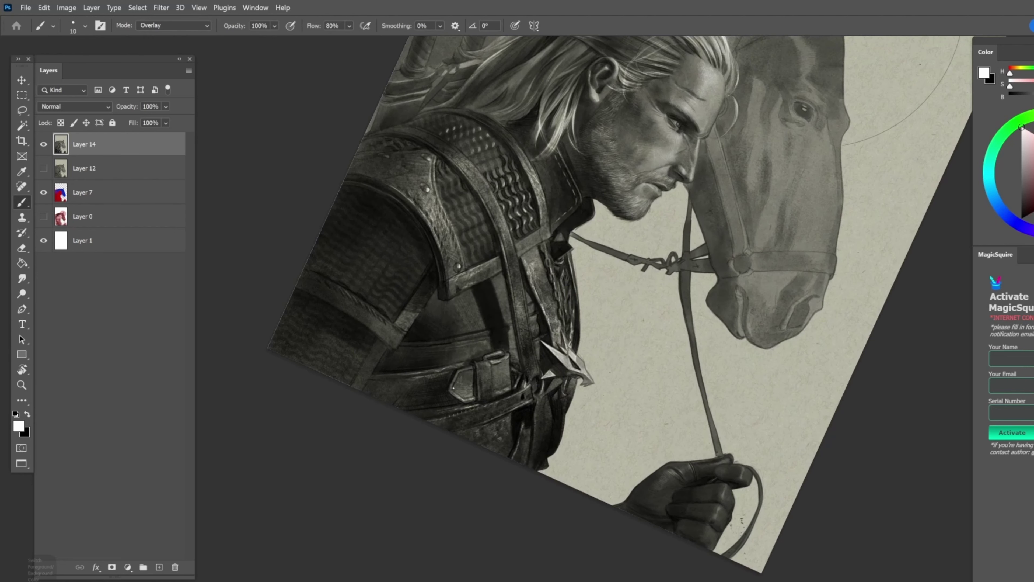
Shade the lower belts and strap crossings beneath the chest clasp with a 15 px black Overlay brush
key("x")
key("bracketright")
left_click_drag(475, 398, 537, 387)
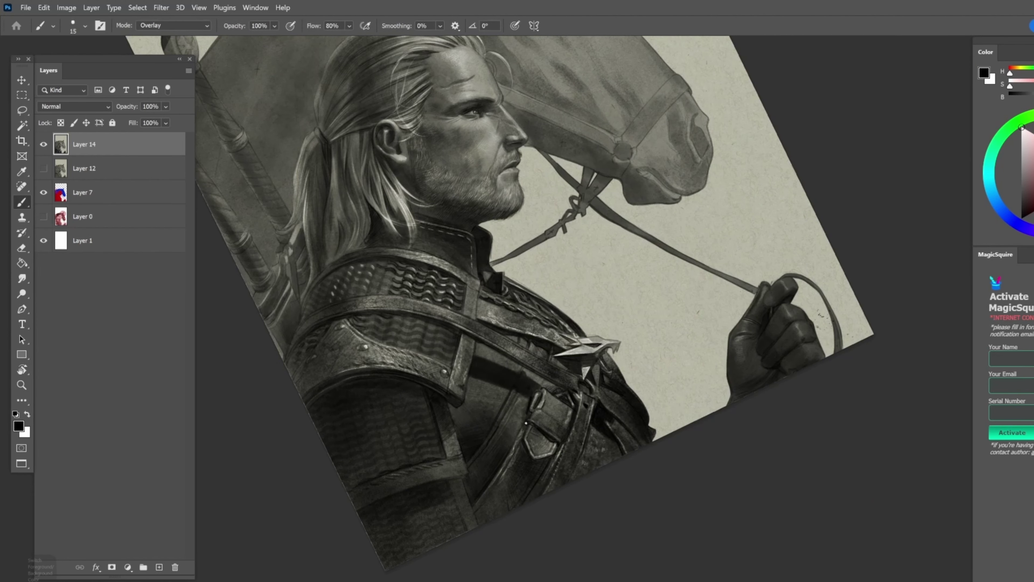
mouse_move(525, 474)
left_mouse_down()
mouse_move(490, 347)
mouse_move(525, 398)
mouse_move(491, 347)
mouse_move(501, 368)
mouse_move(509, 357)
mouse_move(506, 381)
mouse_move(521, 375)
mouse_move(507, 378)
mouse_move(537, 399)
mouse_move(602, 347)
left_mouse_up()
Add fine worn highlights to the band around the upper sleeve with white Overlay strokes of about 10 px
key("r")
key("b")
key("r")
key("b")
key("x")
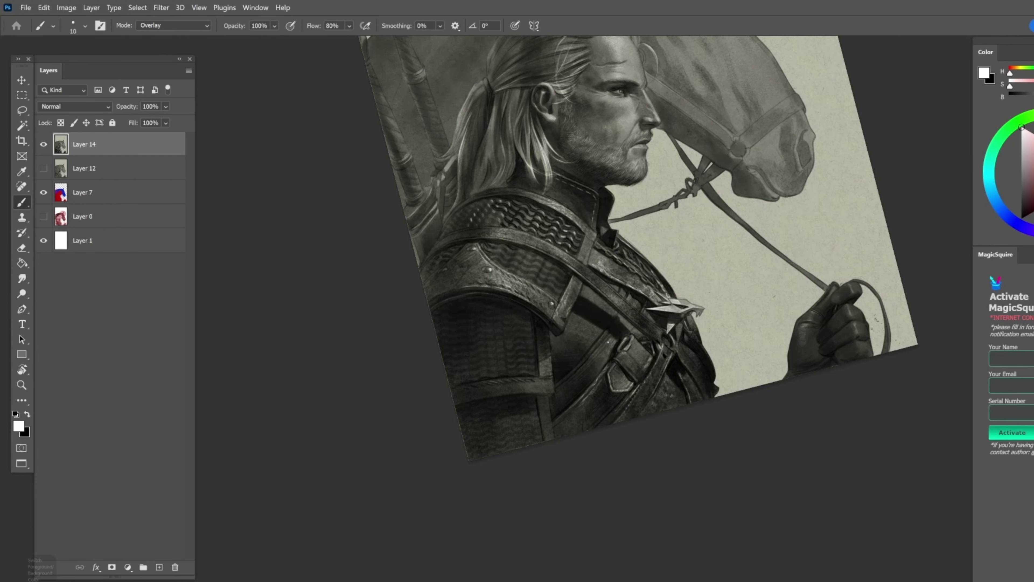
key("x")
key("bracketleft")
key("x")
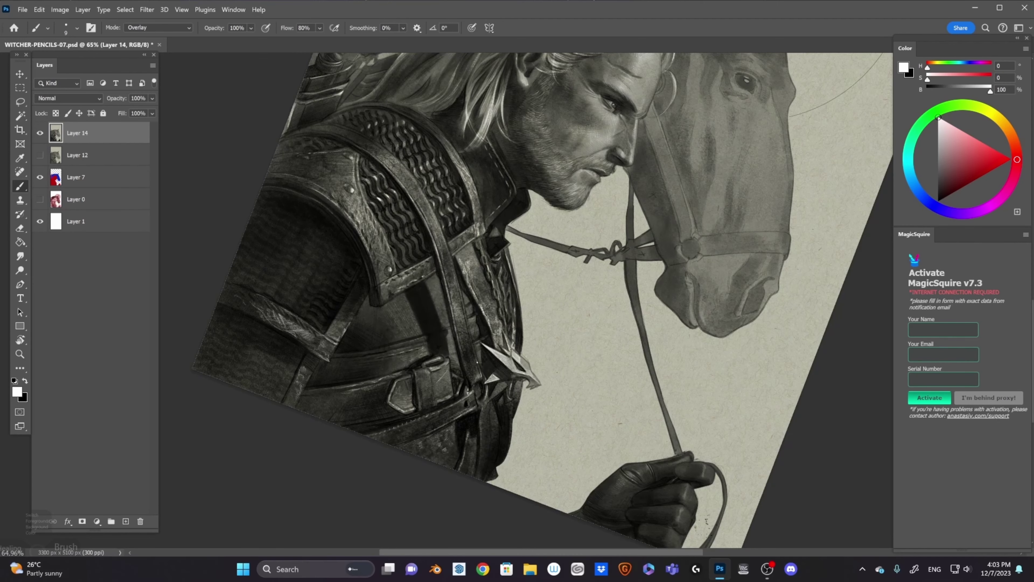
left_click_drag(463, 311, 461, 290)
Brighten the mail rings on the upper arm with a 15 px white Overlay brush
key("r")
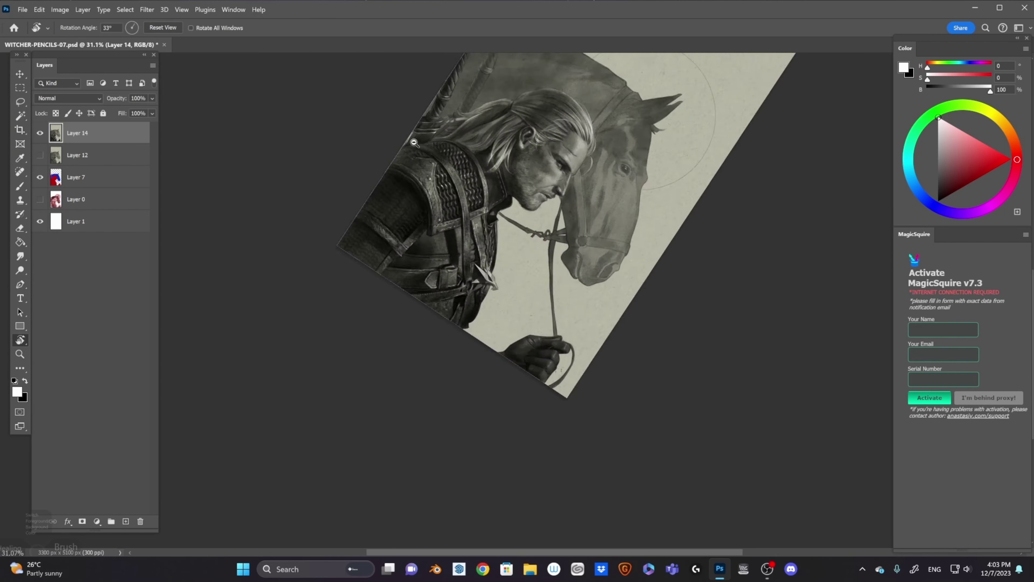
left_click_drag(367, 260, 405, 362)
key("bracketright")
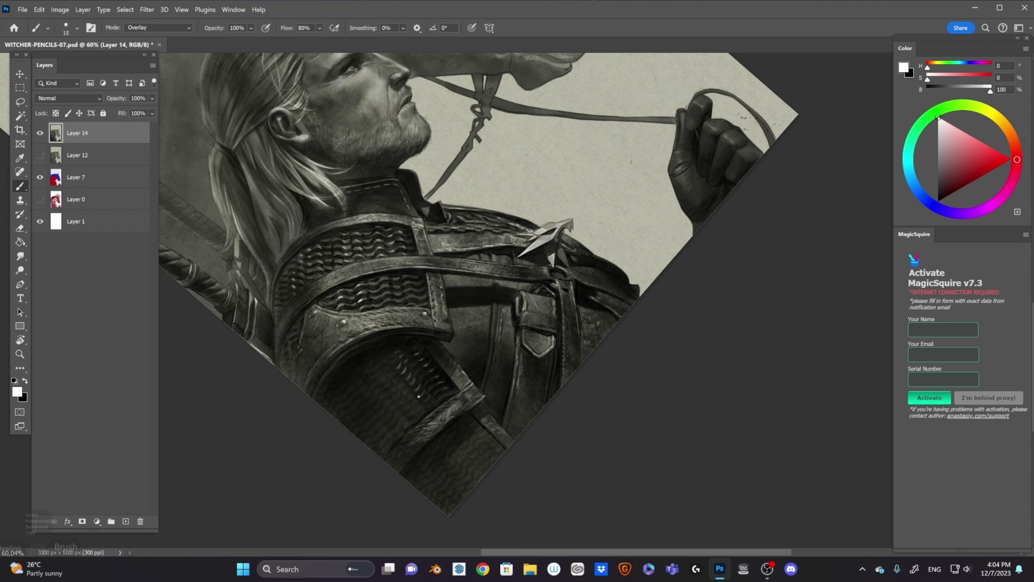
left_click_drag(418, 396, 424, 295)
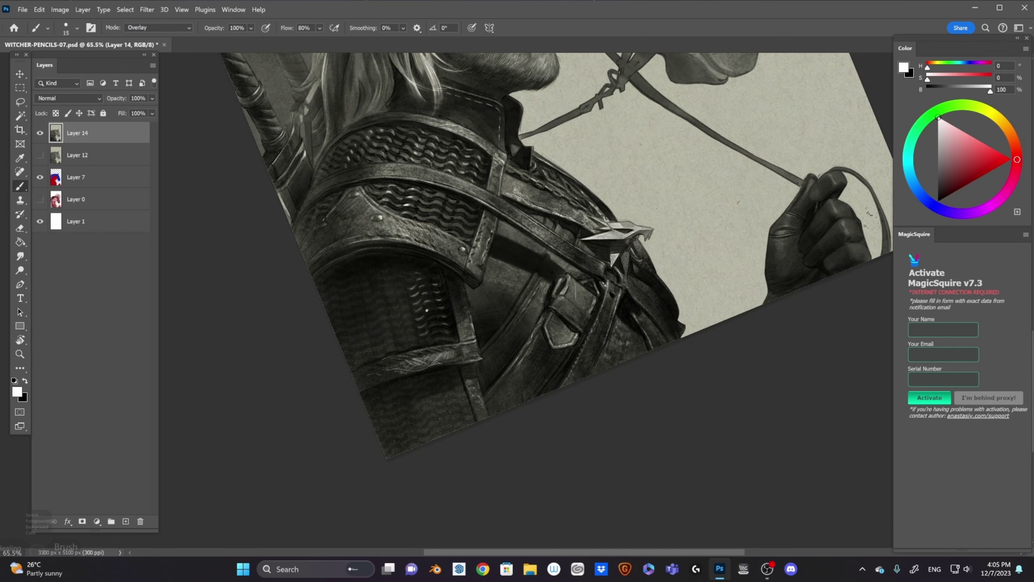
Model the fingers and folds of the gloved hand with 10 px black and 20 px white Overlay strokes
key("x")
key("bracketleft")
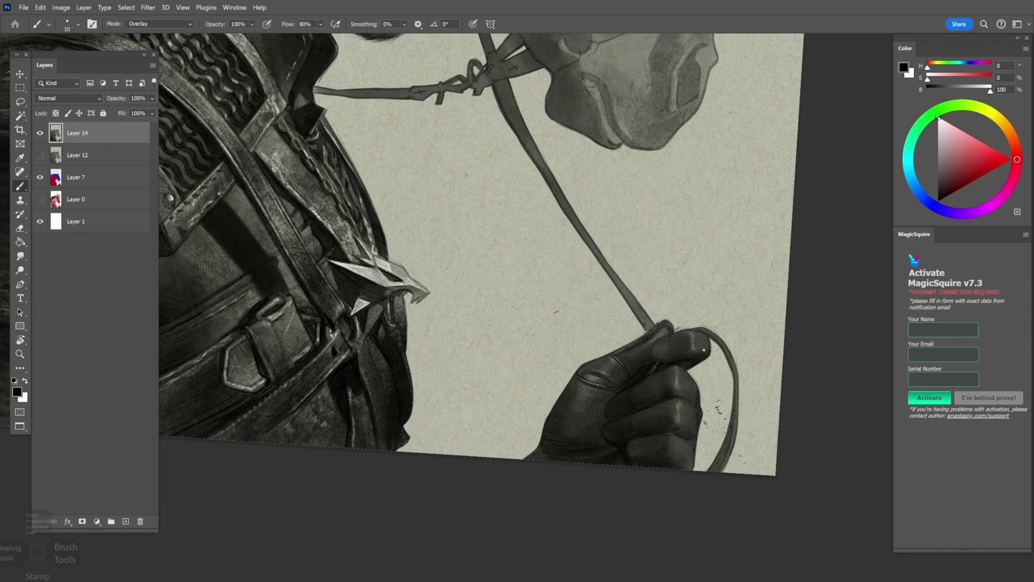
key("x")
mouse_move(685, 369)
left_mouse_down()
mouse_move(680, 433)
mouse_move(453, 224)
mouse_move(423, 368)
left_mouse_up()
key("x")
key("x")
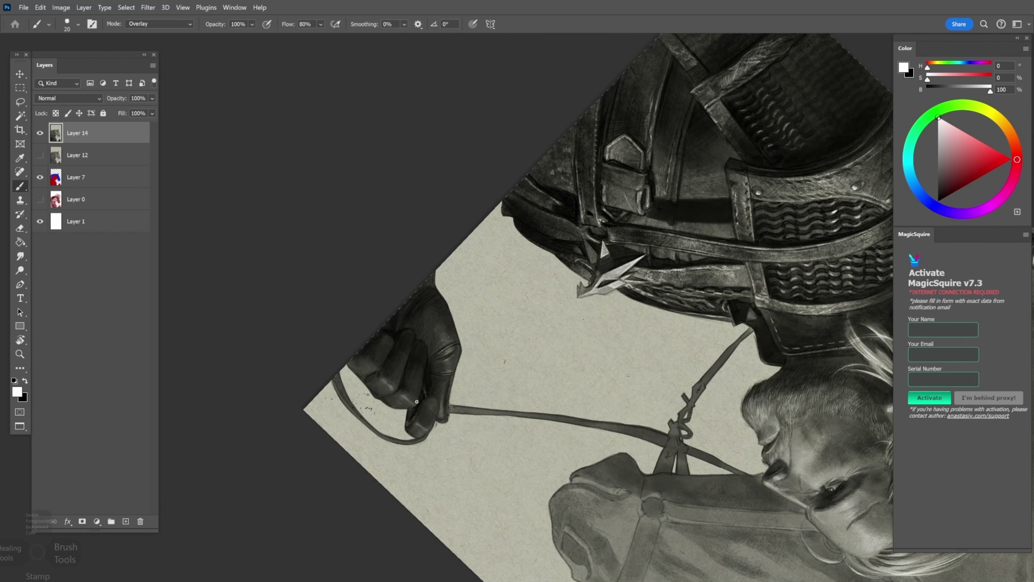
key("bracketright")
key("bracketright")
key("bracketright")
left_click_drag(366, 356, 479, 376)
Deepen the wrapped grip of the far sword behind the shoulder with 8 px black Overlay strokes
key("bracketleft")
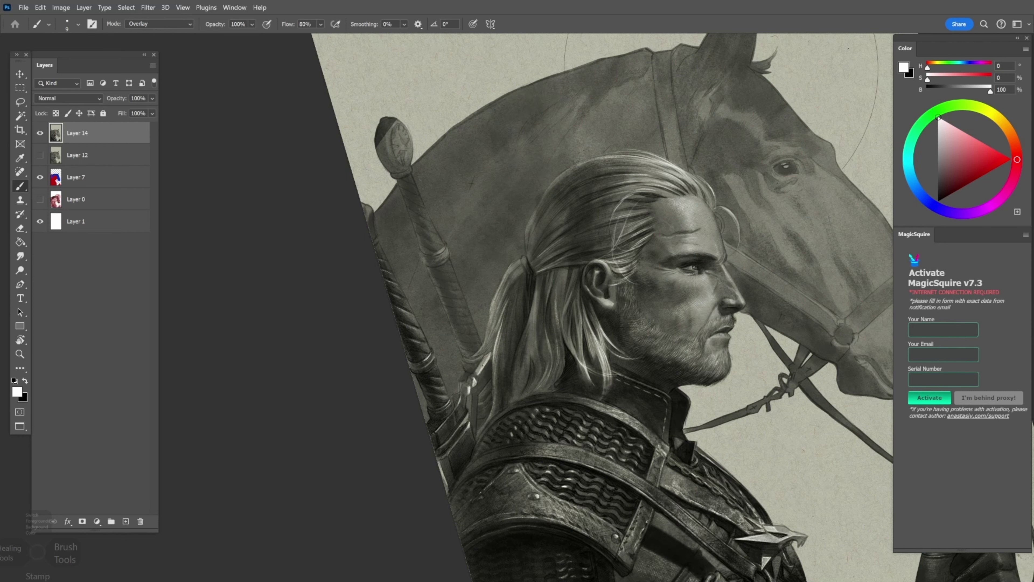
key("x")
left_click_drag(475, 360, 429, 399)
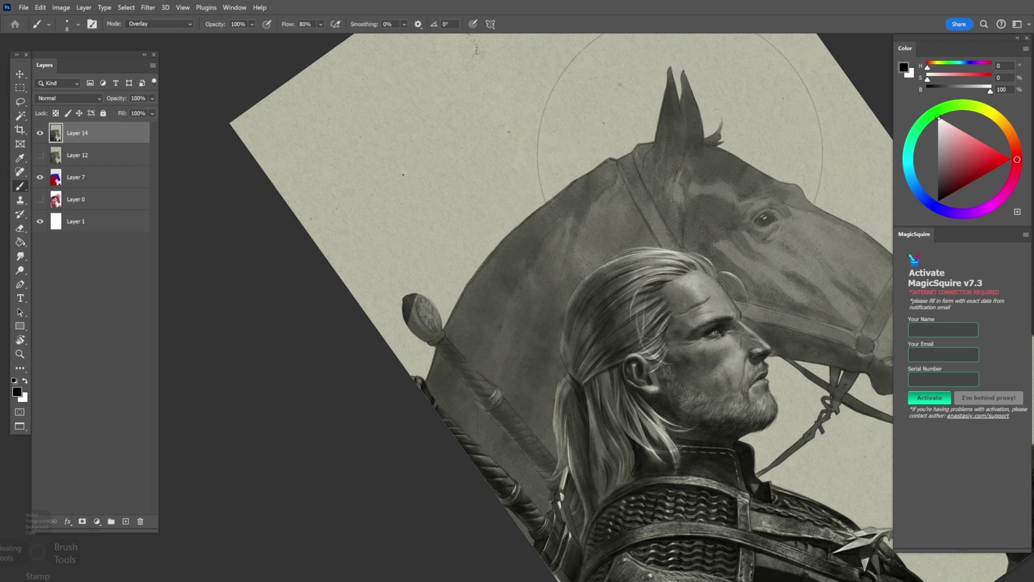
Brighten the upper-arm mail and the side leather beneath the shoulder plate with 10 px white Overlay strokes
key("bracketright")
key("bracketright")
key("x")
left_click_drag(500, 326, 440, 353)
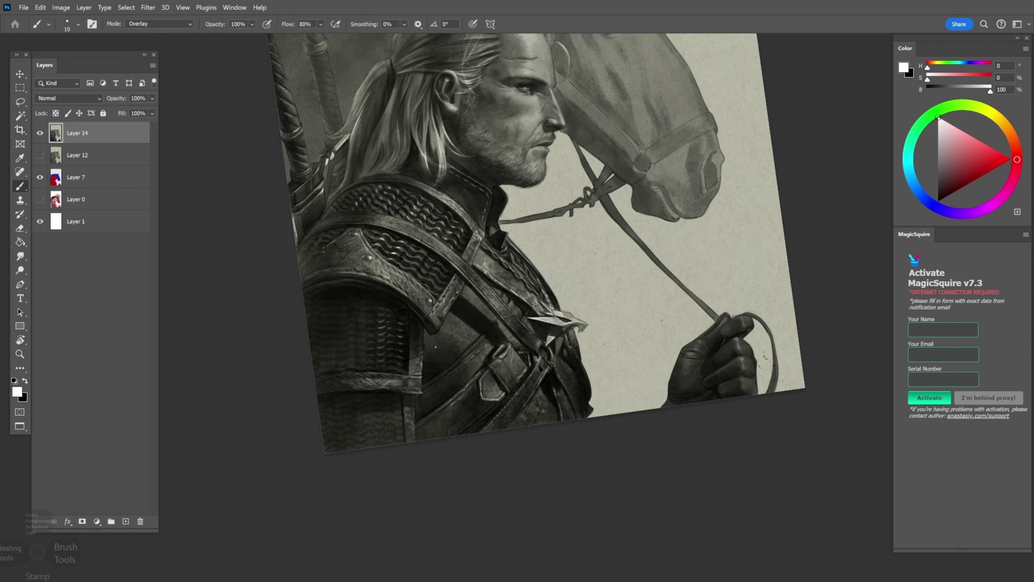
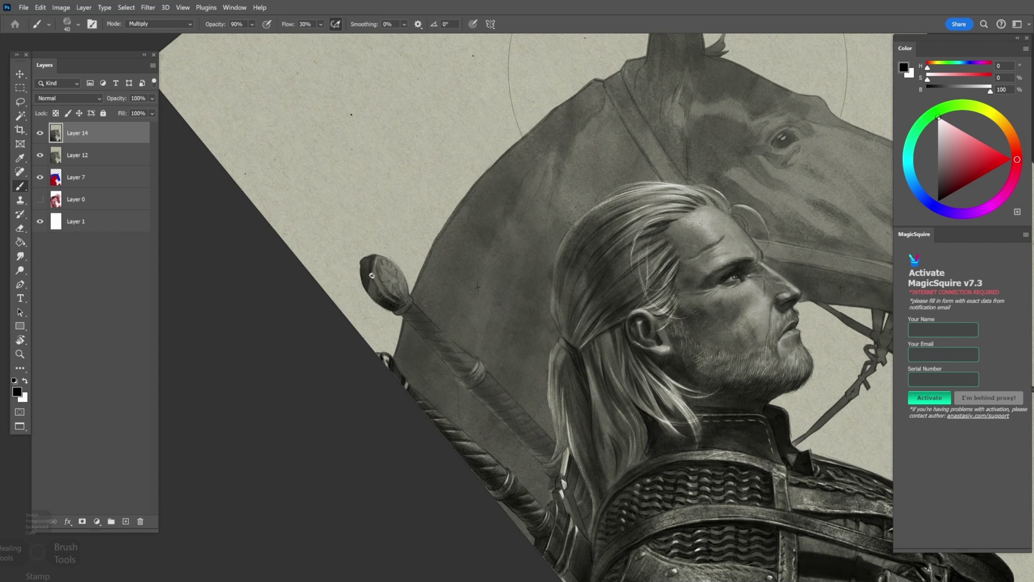
Shade the near sword's pommel with a textured black Multiply brush at 90% opacity and 30% flow
left_click(19, 256)
key("b")
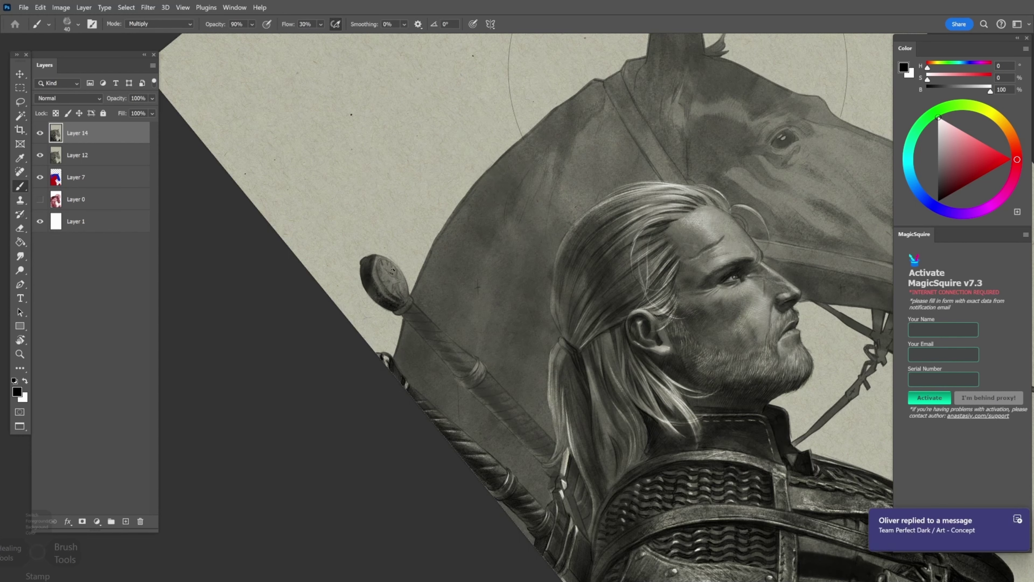
key("bracketright")
key("bracketright")
key("bracketright")
key("bracketright")
key("bracketright")
left_click_drag(407, 285, 440, 330)
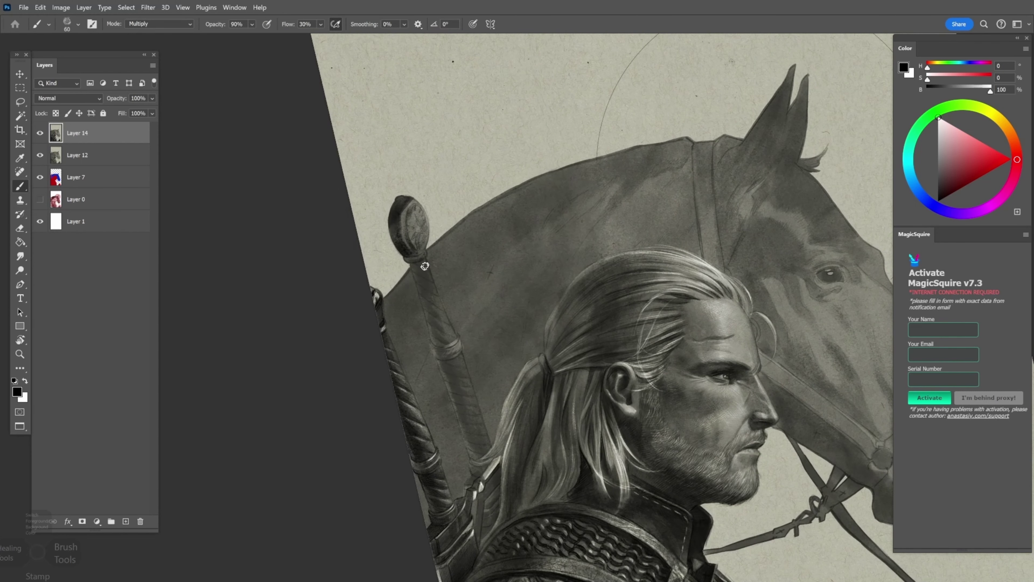
key("alt+bracketleft")
key("alt+bracketleft")
key("w")
left_click(440, 331)
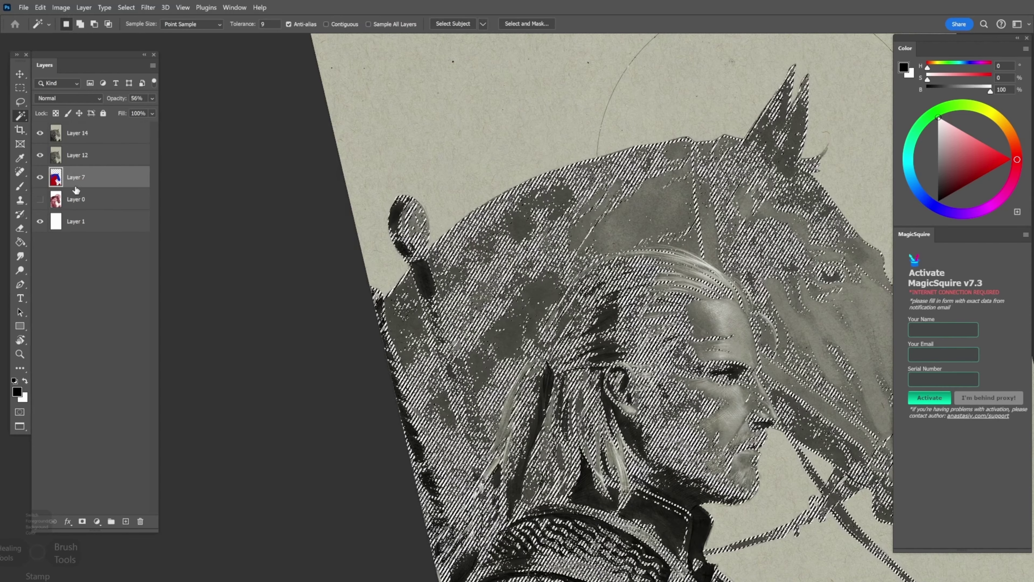
key("ctrl+d")
key("alt+bracketright")
key("alt+bracketright")
Darken the near sword's grip down to the shoulder with a black Multiply brush of 80 to 100 px
key("b")
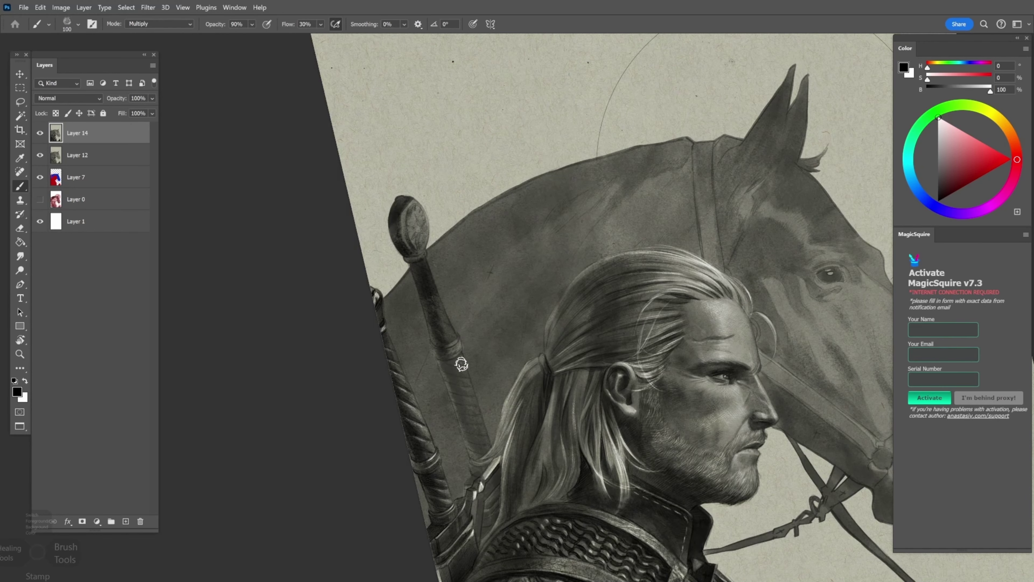
key("bracketleft")
key("bracketleft")
key("bracketleft")
key("bracketleft")
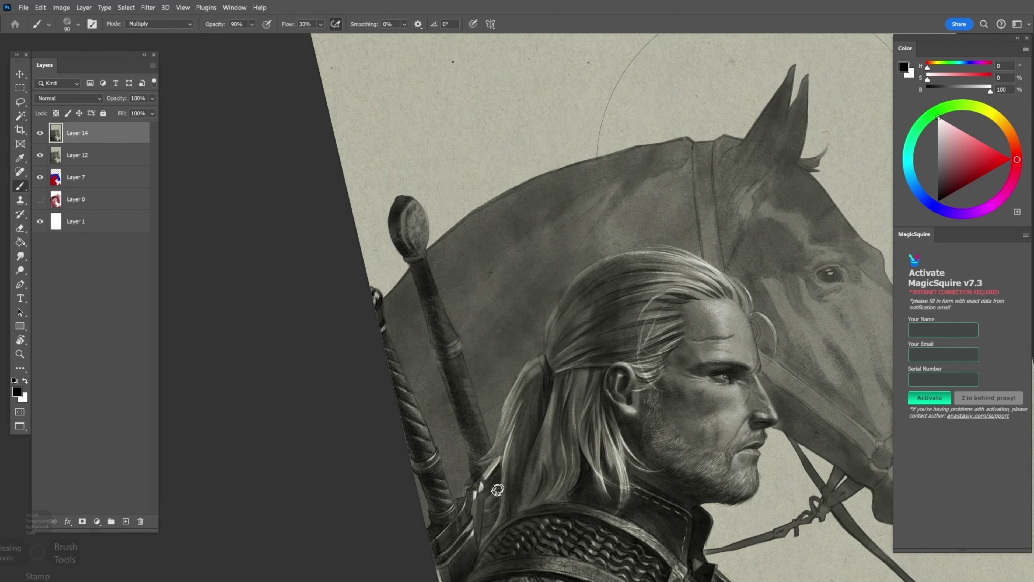
left_click(311, 223, "ctrl+alt")
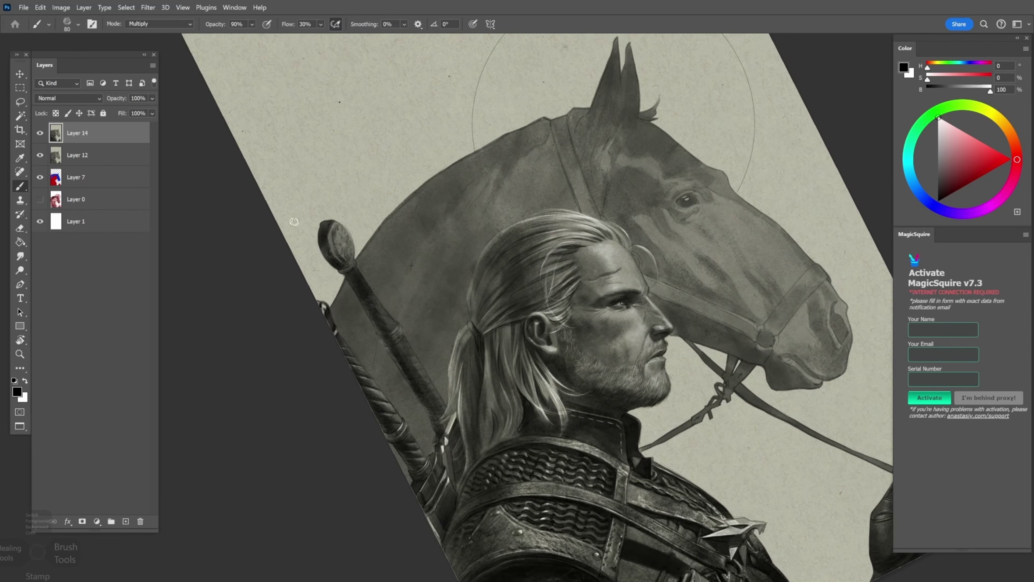
Paint a white highlight along the pommel's dark rim with a 10 px Normal brush at 80% flow
right_click(394, 147)
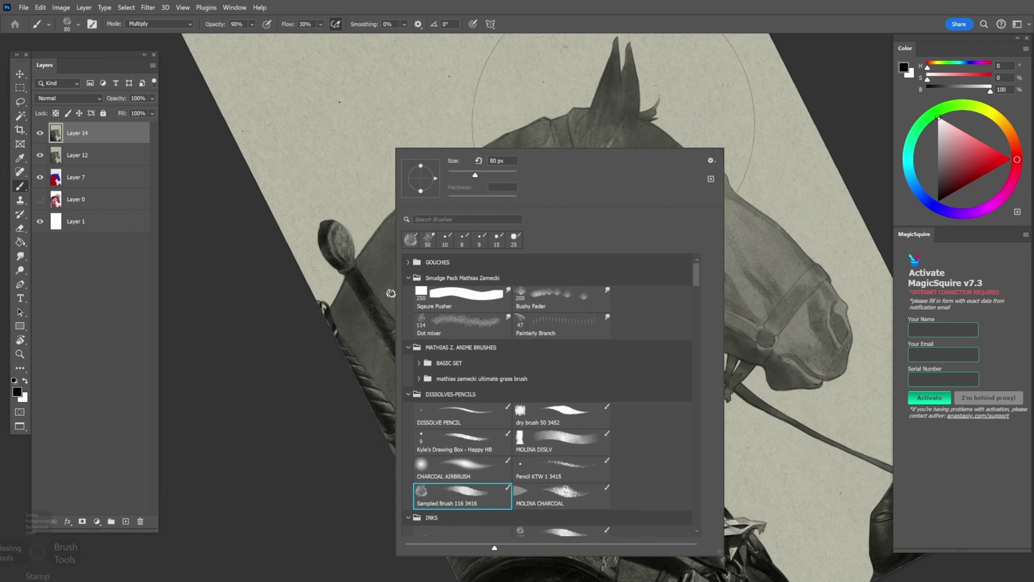
left_click(47, 361)
key("ctrl+plus")
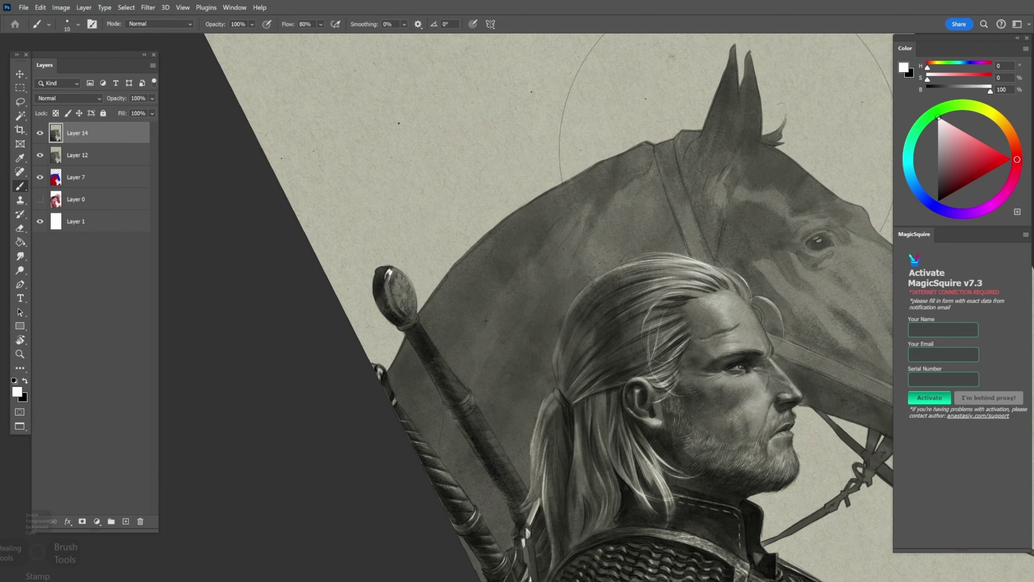
mouse_move(388, 283)
left_mouse_down()
mouse_move(392, 271)
mouse_move(388, 293)
left_mouse_up()
left_click_drag(387, 313, 382, 305)
Outline the pommel rim and block in the star emblem on its disc with small black Normal strokes
key("x")
key("bracketleft")
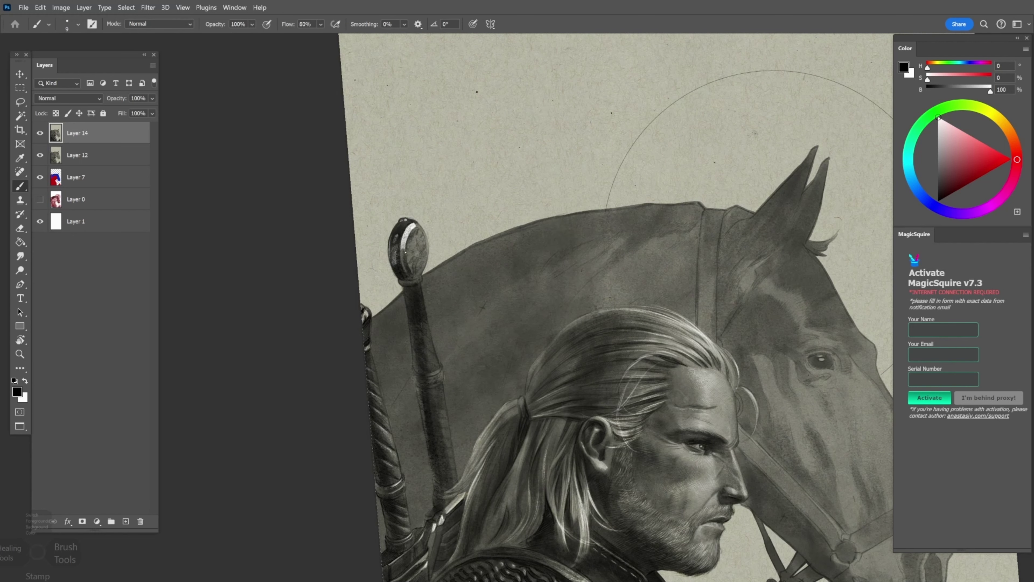
left_click_drag(405, 252, 405, 254)
key("x")
key("bracketright")
key("bracketright")
key("x")
left_click_drag(409, 242, 415, 273)
Refine the pommel's star emblem and the collar below it with 9 px black and white Normal strokes
key("x")
key("bracketleft")
key("x")
left_click_drag(413, 281, 403, 309)
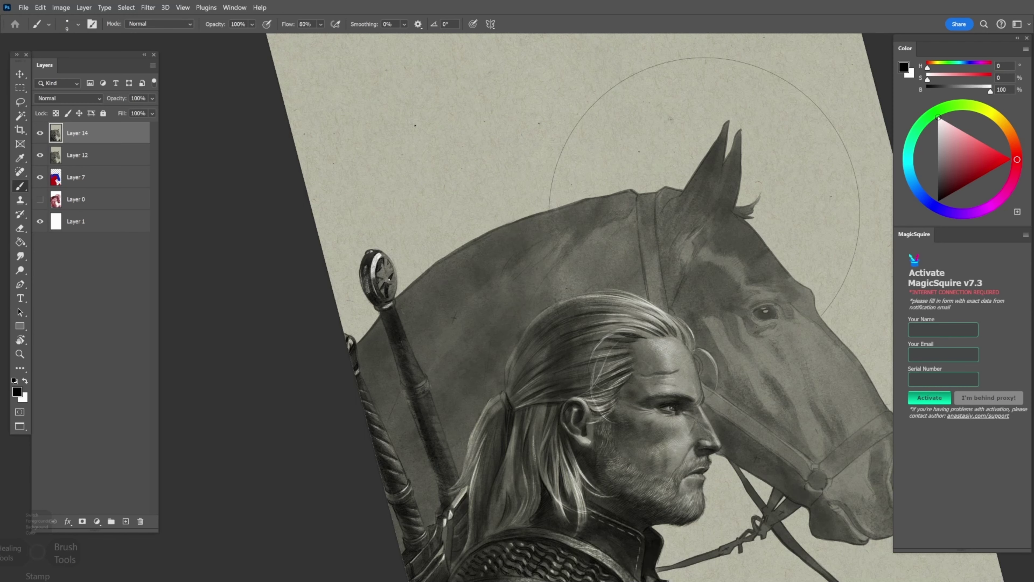
key("x")
left_click_drag(384, 283, 332, 260)
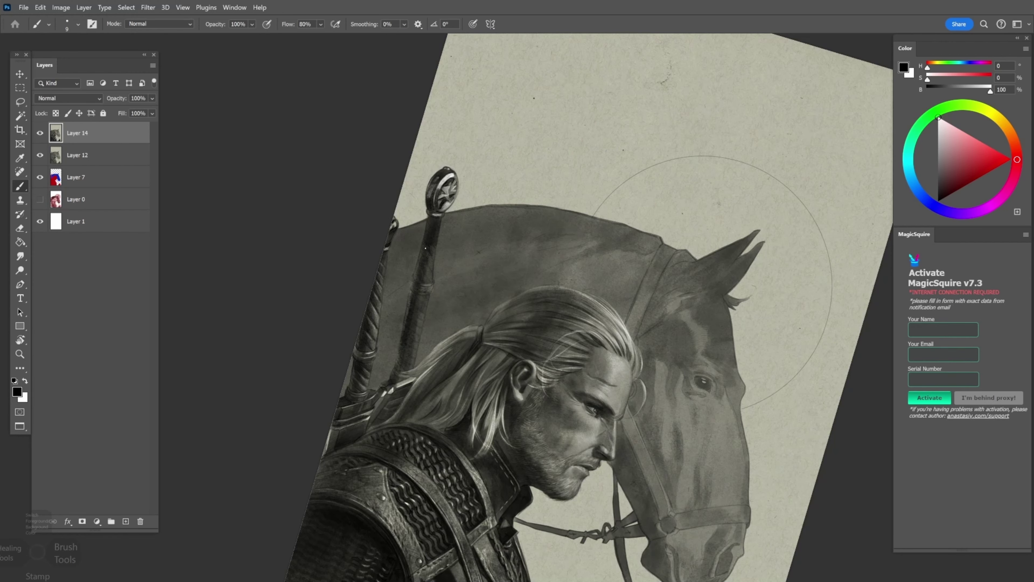
Define spiral wraps on the near sword's upper grip with small black and white Overlay strokes
key("shift+alt+o")
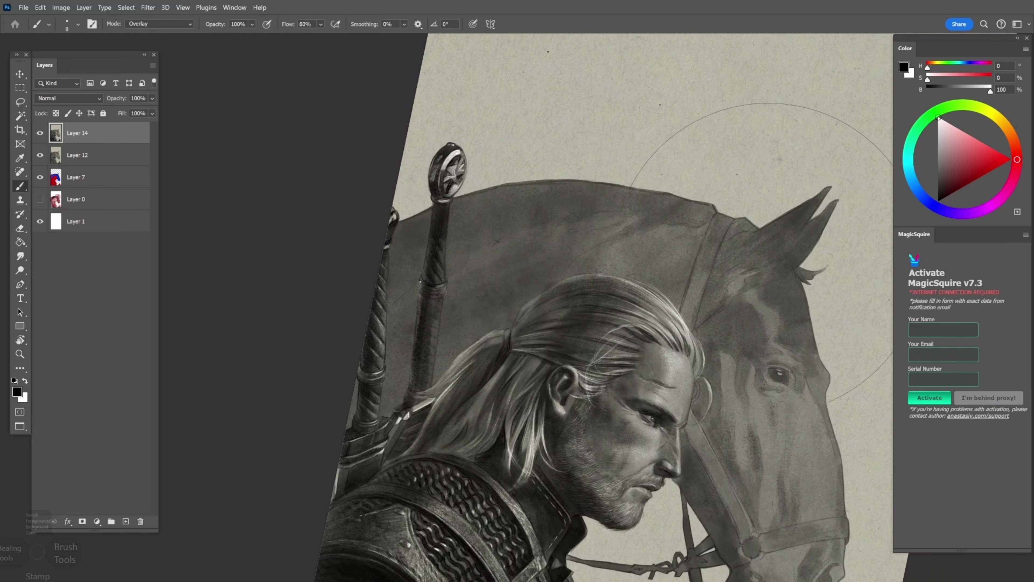
key("bracketright")
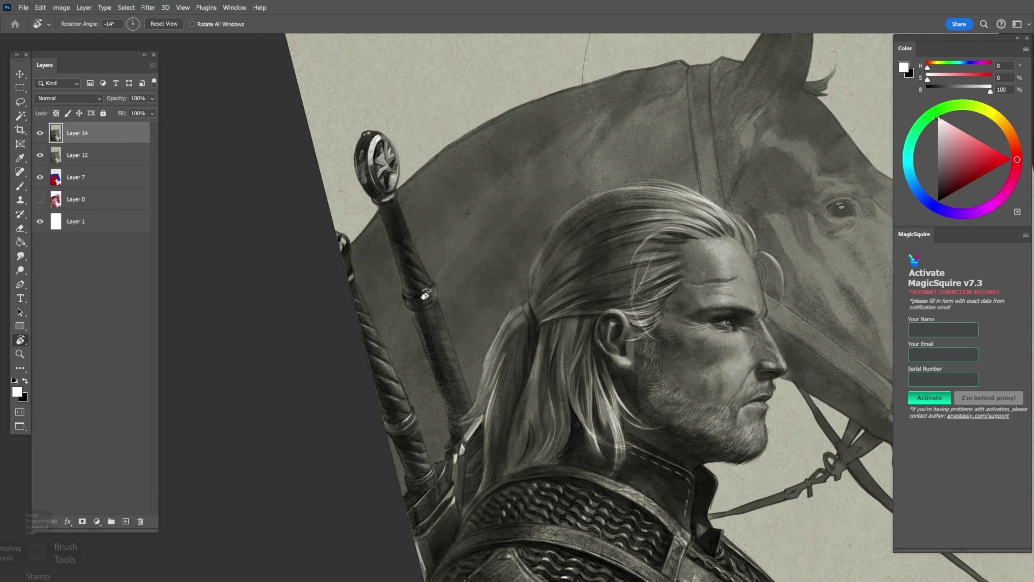
key("x")
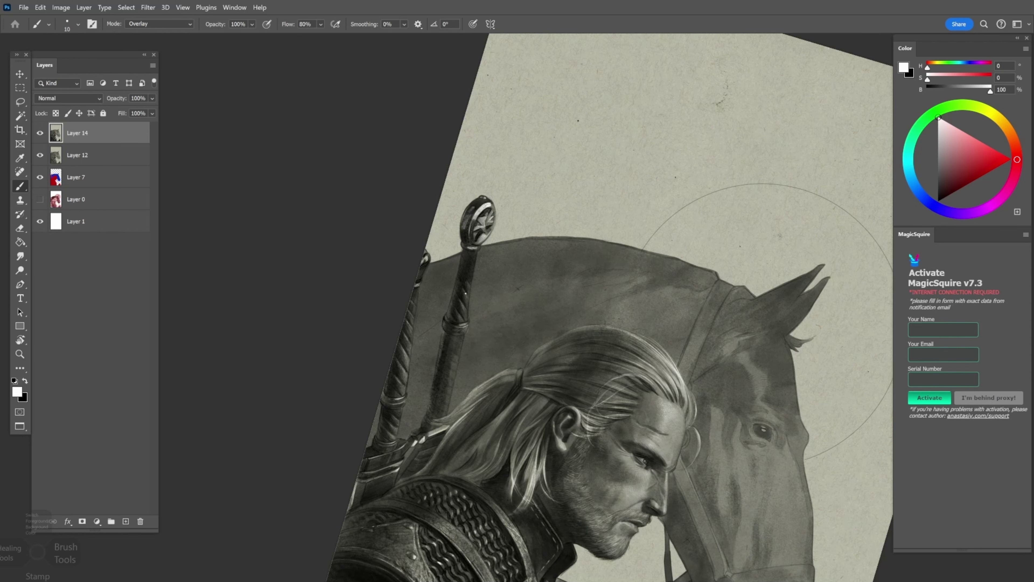
key("bracketright")
key("x")
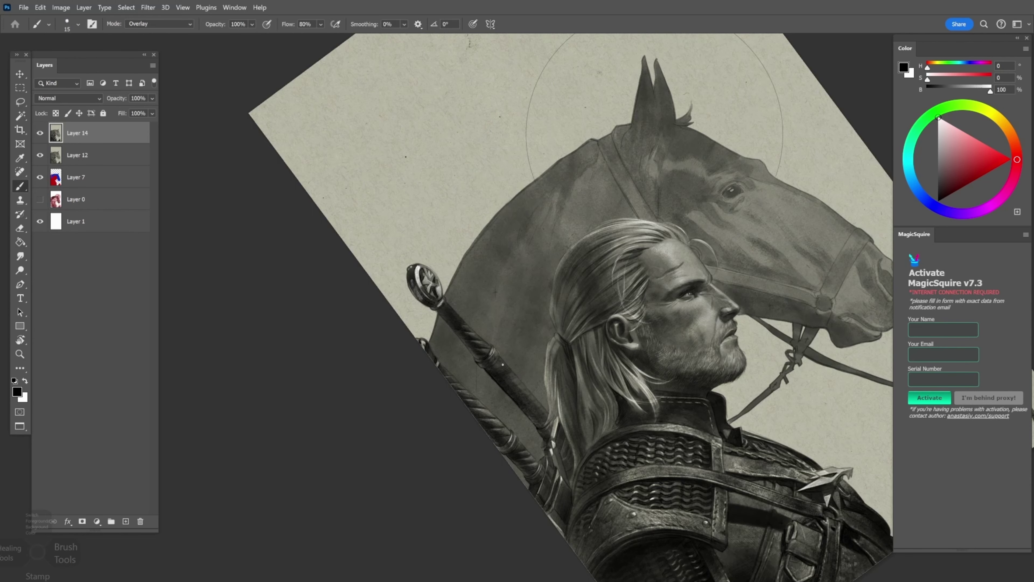
Draw diagonal wraps on the near sword's lower grip with 9 px black Overlay strokes
key("bracketleft")
key("bracketleft")
scroll(424, 288, "up", 3)
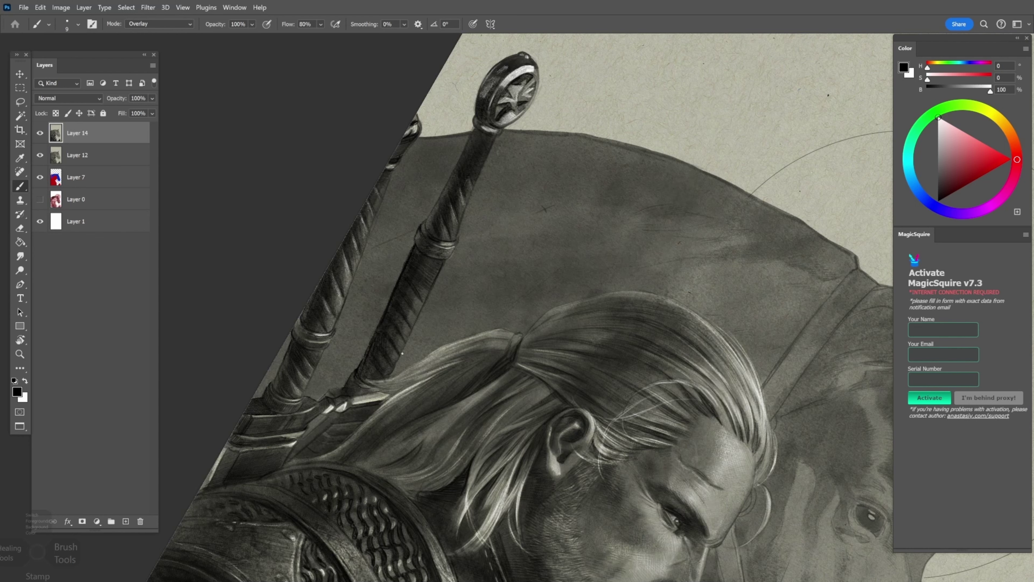
Soften the wraps along the near sword's lower grip with a 60 px Smudge brush
key("r")
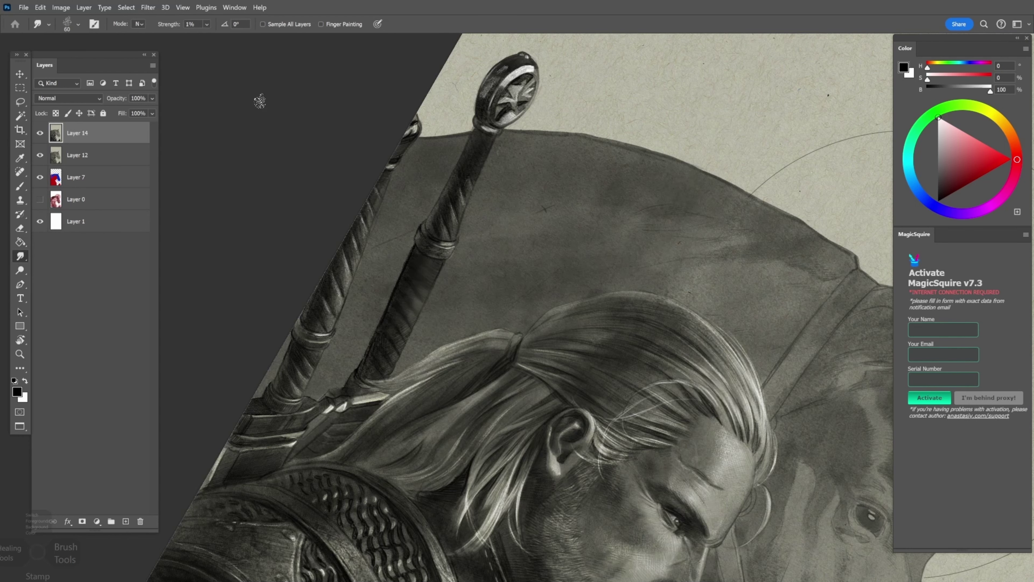
key("r")
scroll(346, 329, "down", 3)
mouse_move(427, 264)
left_mouse_down()
mouse_move(346, 329)
mouse_move(350, 367)
left_mouse_up()
scroll(350, 366, "up", 2)
Deepen the gaps between the lower grip's wraps with 8 px black Overlay strokes
key("b")
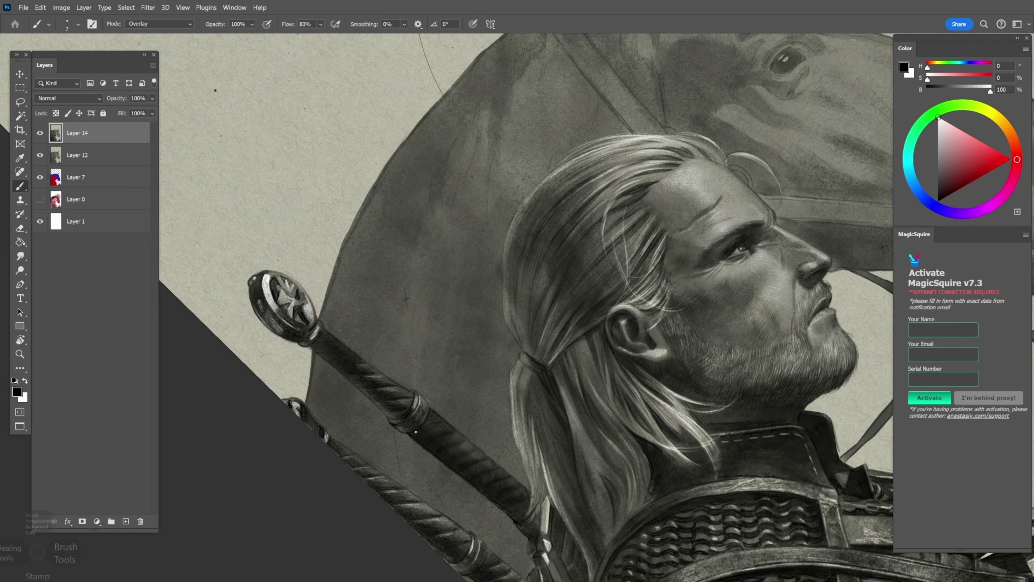
scroll(407, 371, "down", 1)
mouse_move(444, 400)
left_mouse_down()
mouse_move(407, 372)
mouse_move(372, 246)
left_mouse_up()
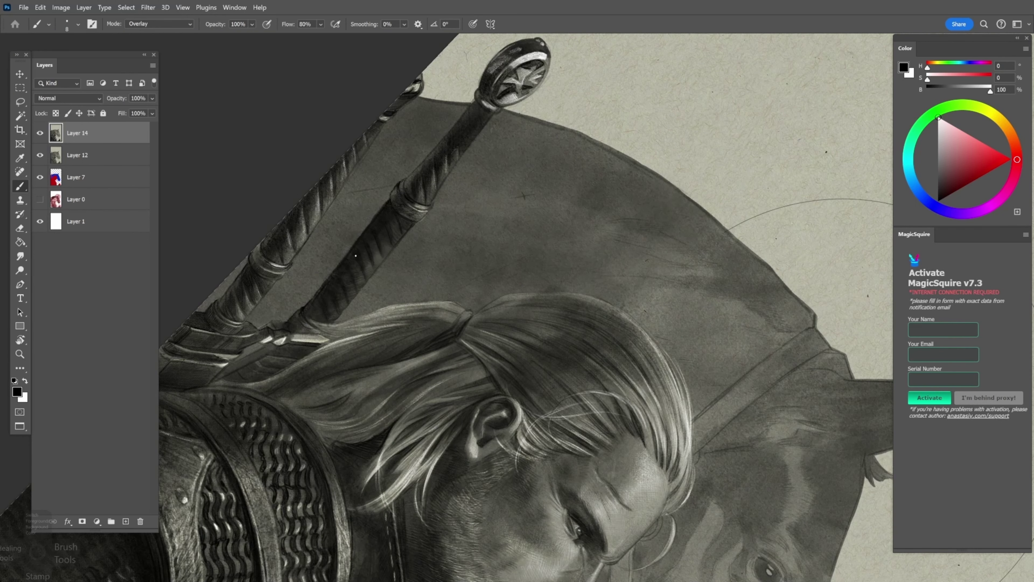
Highlight the raised wraps of the near sword's lower grip with 9 px white Overlay strokes
key("x")
left_click_drag(311, 310, 399, 243)
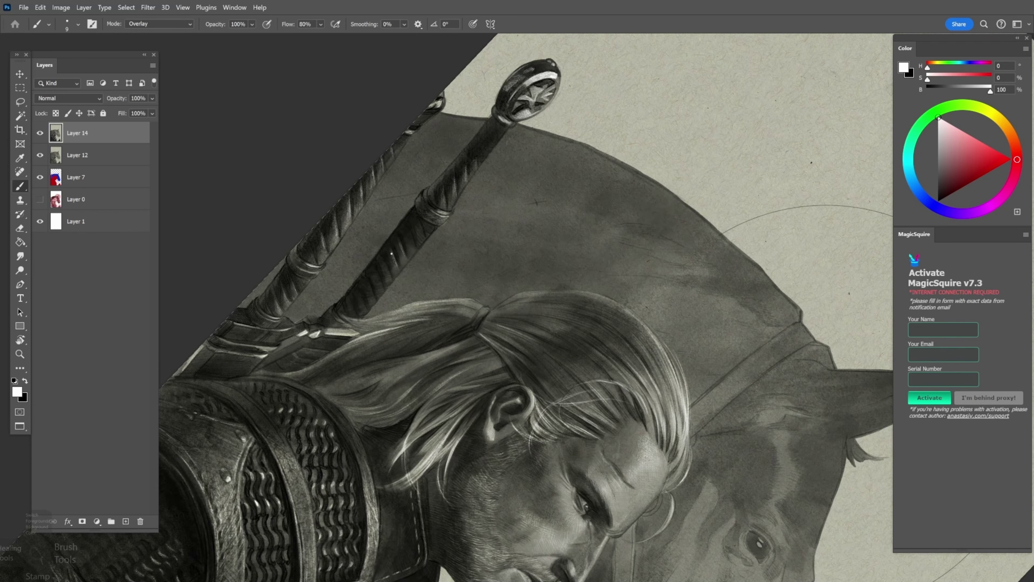
mouse_move(381, 286)
left_mouse_down()
mouse_move(379, 383)
mouse_move(406, 393)
mouse_move(473, 109)
mouse_move(403, 191)
mouse_move(512, 261)
left_mouse_up()
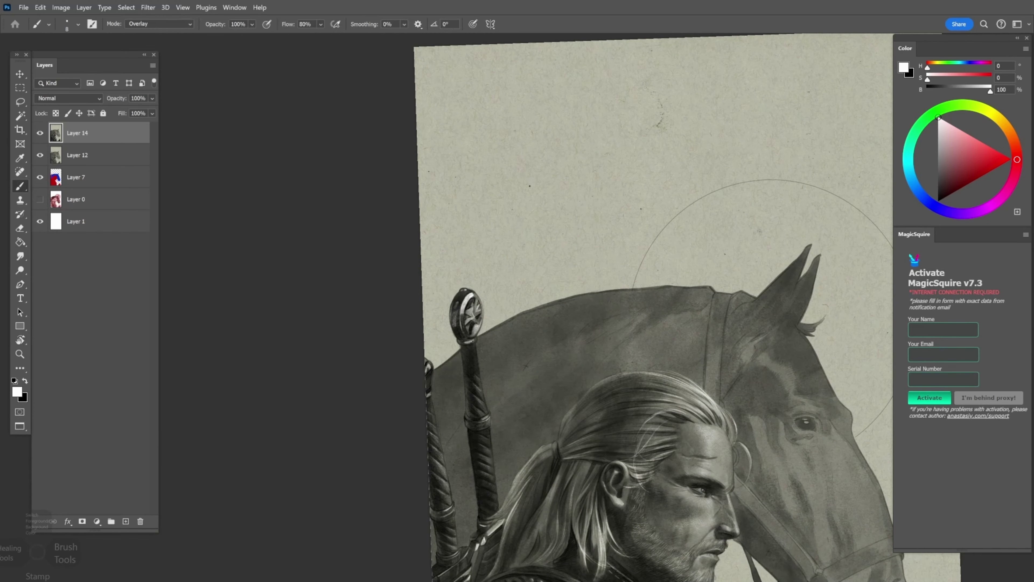
Add contrast to the sleeve's mail rings below the shoulder plate with black and 15 px white Overlay strokes
key("bracketright")
key("x")
mouse_move(407, 391)
left_mouse_down()
mouse_move(377, 267)
mouse_move(468, 148)
left_mouse_up()
key("bracketleft")
key("x")
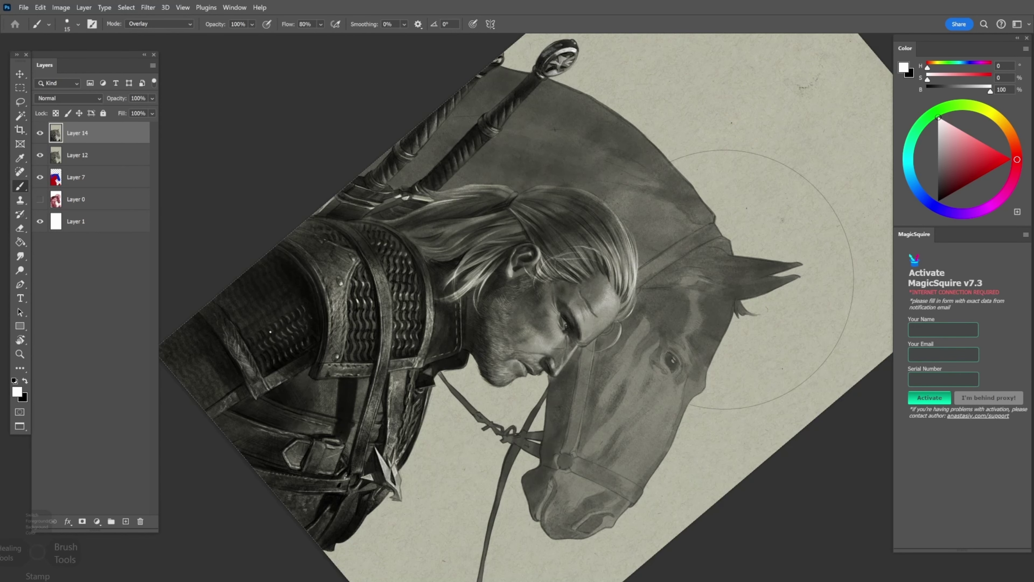
left_click_drag(270, 331, 535, 282)
Select the horse's area from Layer 7 with the Magic Wand and make Layer 14 active for painting
scroll(427, 489, "down", 3)
scroll(430, 367, "up", 2)
key("r")
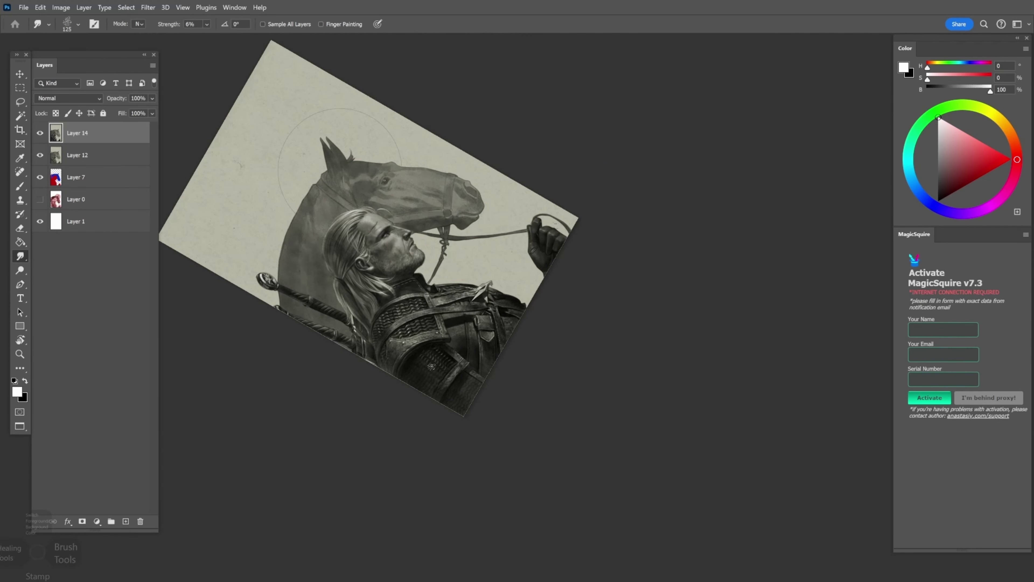
mouse_move(431, 366)
left_mouse_down()
mouse_move(290, 245)
mouse_move(269, 157)
left_mouse_up()
key("alt+bracketleft")
key("alt+bracketleft")
key("w")
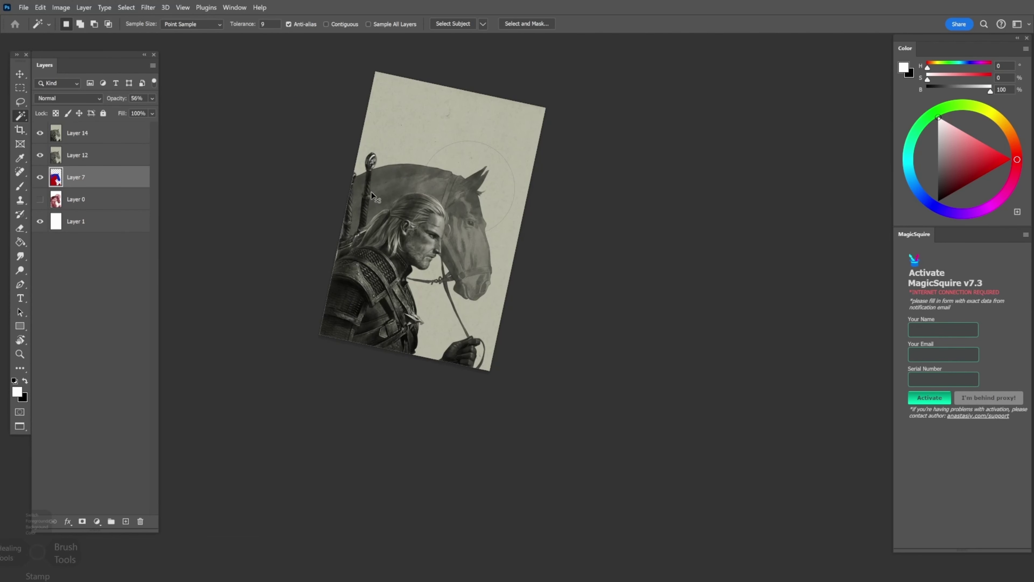
left_click(54, 126)
scroll(432, 150, "up", 3)
key("b")
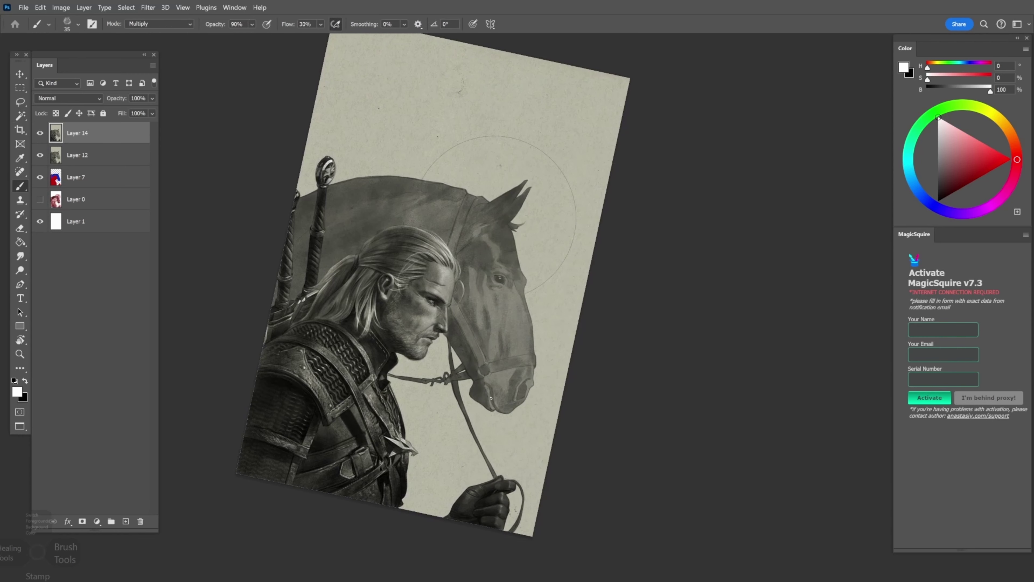
Darken the horse's neck with a 400 px black Multiply brush at 90% opacity and 30% flow
key("bracketright")
key("bracketright")
key("bracketright")
key("bracketright")
key("bracketright")
key("bracketright")
key("bracketright")
key("bracketright")
key("bracketright")
key("bracketright")
key("bracketright")
key("bracketright")
key("bracketright")
key("bracketright")
key("bracketright")
key("bracketright")
key("x")
mouse_move(517, 367)
left_mouse_down()
mouse_move(448, 356)
mouse_move(379, 204)
mouse_move(302, 285)
mouse_move(379, 167)
mouse_move(427, 142)
left_mouse_up()
key("r")
mouse_move(428, 142)
left_mouse_down()
mouse_move(355, 290)
mouse_move(374, 307)
mouse_move(378, 293)
mouse_move(330, 319)
left_mouse_up()
key("b")
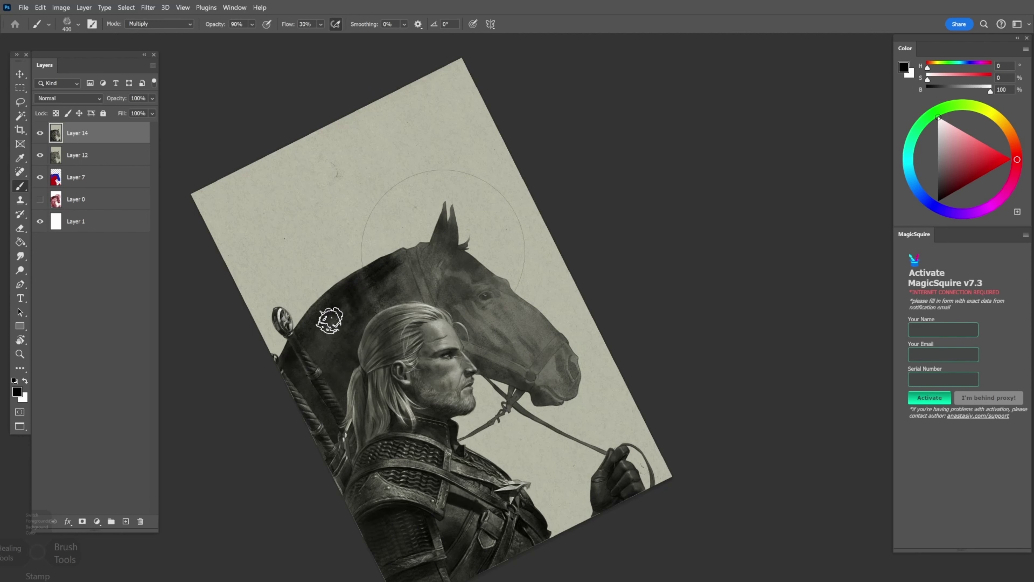
Deepen the tone of the horse's neck and upper head with a 300 px black Multiply brush
key("r")
mouse_move(473, 254)
left_mouse_down()
mouse_move(497, 274)
mouse_move(509, 245)
mouse_move(500, 228)
mouse_move(481, 263)
mouse_move(481, 239)
mouse_move(462, 302)
mouse_move(487, 269)
mouse_move(324, 298)
left_mouse_up()
key("b")
key("r")
key("b")
key("bracketright")
key("bracketright")
key("bracketright")
key("bracketright")
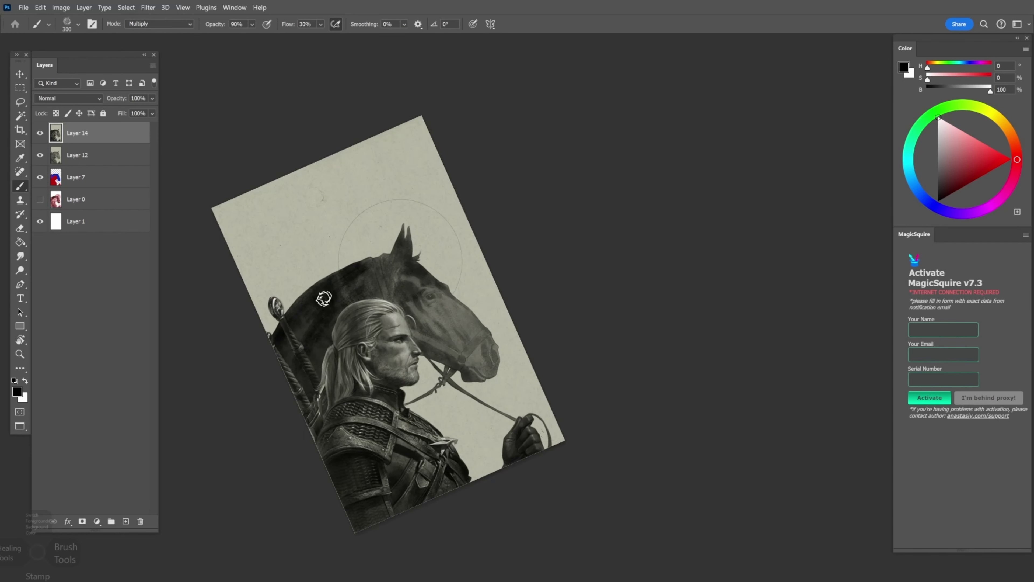
Shade the horse's forehead, cheek and muzzle with a 150 px black Multiply brush
key("r")
mouse_move(393, 297)
left_mouse_down()
mouse_move(304, 207)
mouse_move(367, 171)
left_mouse_up()
scroll(366, 171, "up", 3)
key("b")
mouse_move(431, 277)
left_mouse_down()
mouse_move(446, 367)
mouse_move(472, 368)
left_mouse_up()
scroll(451, 370, "down", 3)
key("r")
key("b")
key("bracketright")
key("bracketright")
key("bracketright")
key("bracketright")
key("bracketright")
key("bracketright")
key("bracketright")
key("bracketright")
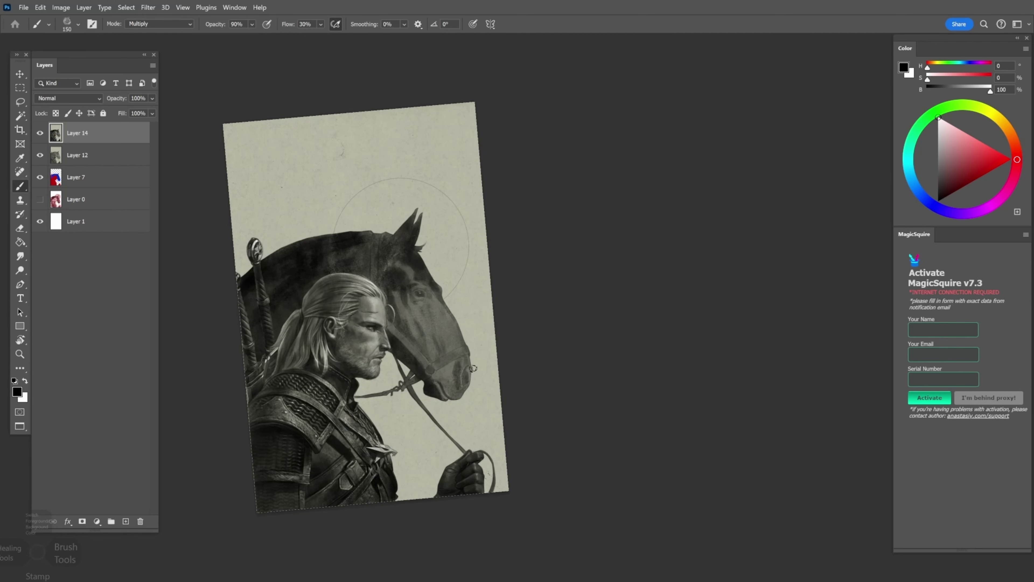
Shade the horse's nostril and lips with a 100 px black Multiply brush, then compare the painting with Layer 14 hidden and shown
key("bracketleft")
key("bracketleft")
scroll(455, 353, "down", 2)
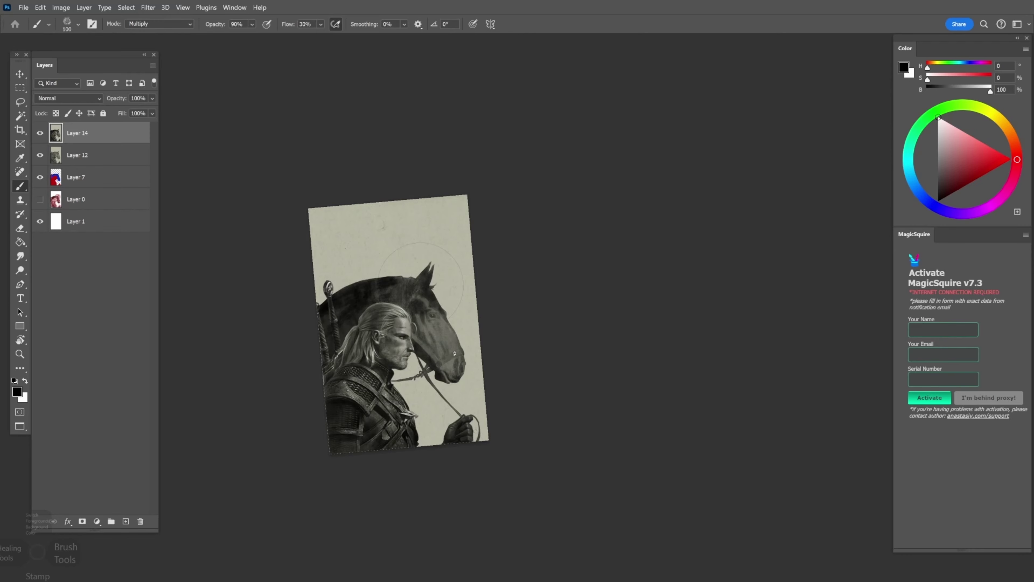
scroll(455, 353, "up", 5)
left_click(39, 132)
key("e")
left_click(40, 133)
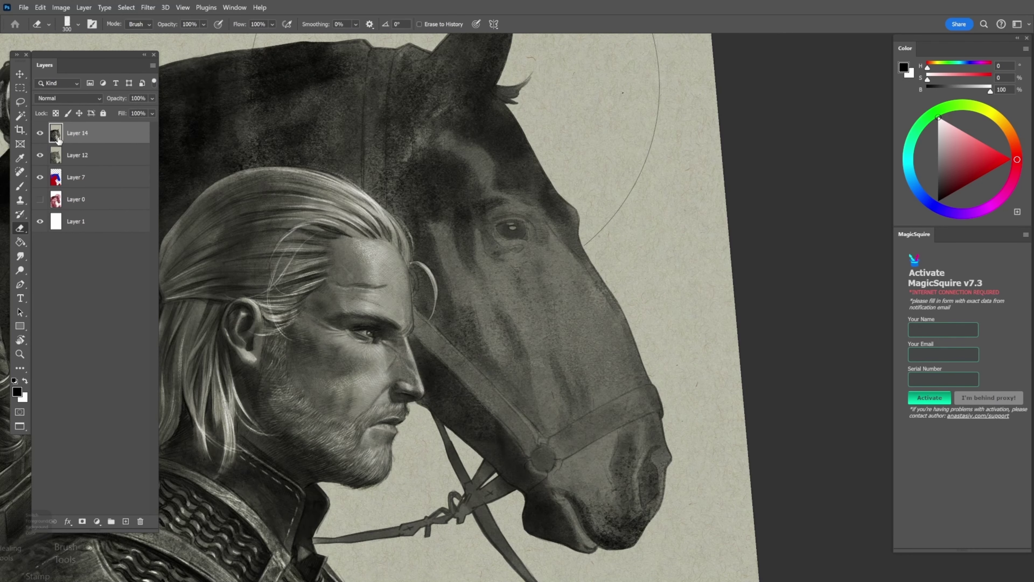
Darken the horse's face and the reins with a 100 px black Multiply brush
scroll(407, 407, "down", 3)
key("r")
mouse_move(407, 408)
left_mouse_down()
mouse_move(281, 245)
mouse_move(122, 200)
left_mouse_up()
key("z")
left_click(453, 282)
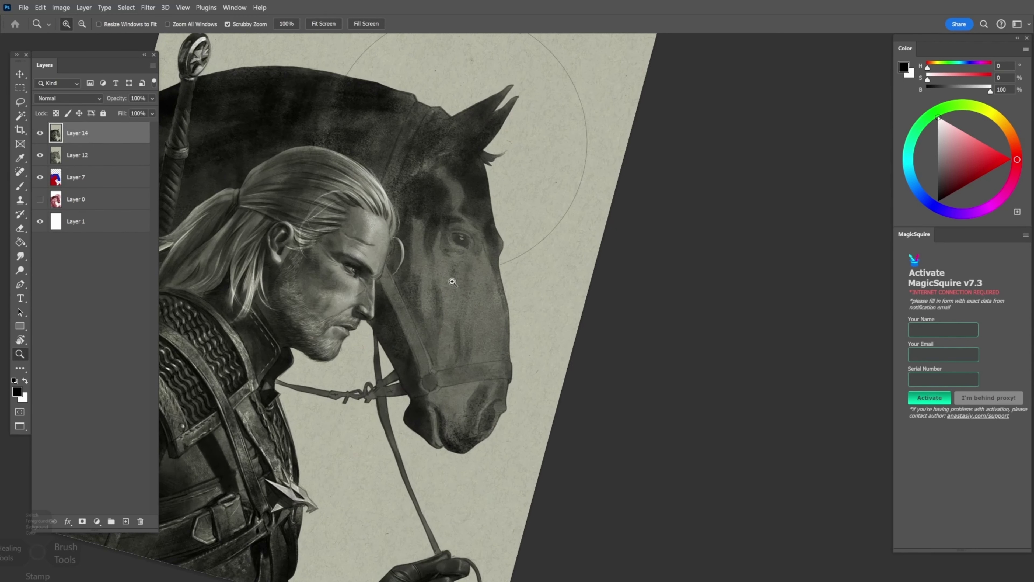
key("b")
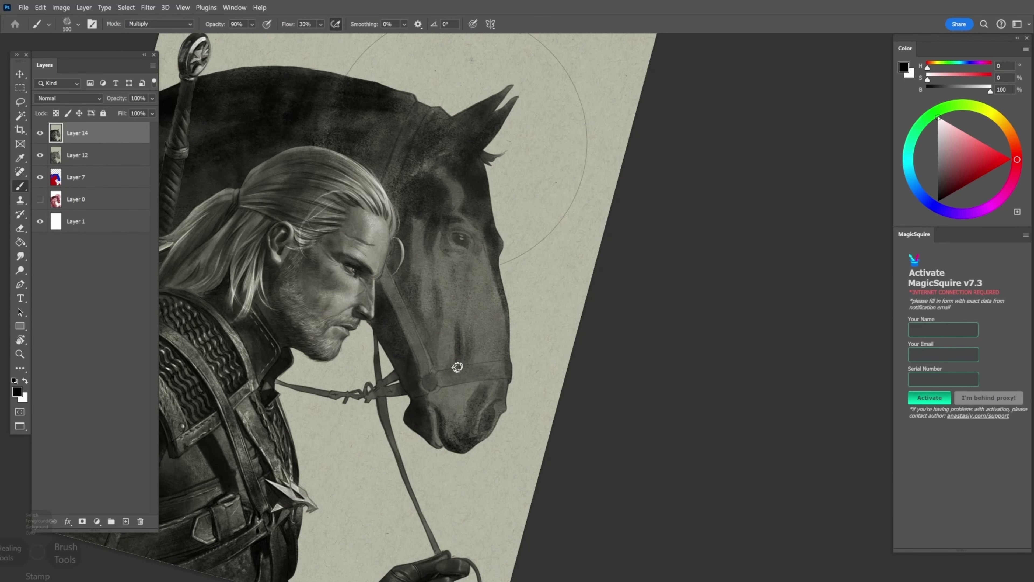
scroll(457, 367, "down", 5)
scroll(451, 147, "up", 3)
Define the horse's eye with small black Overlay strokes at 86% opacity and 36% flow
right_click(451, 147)
double_click(508, 492)
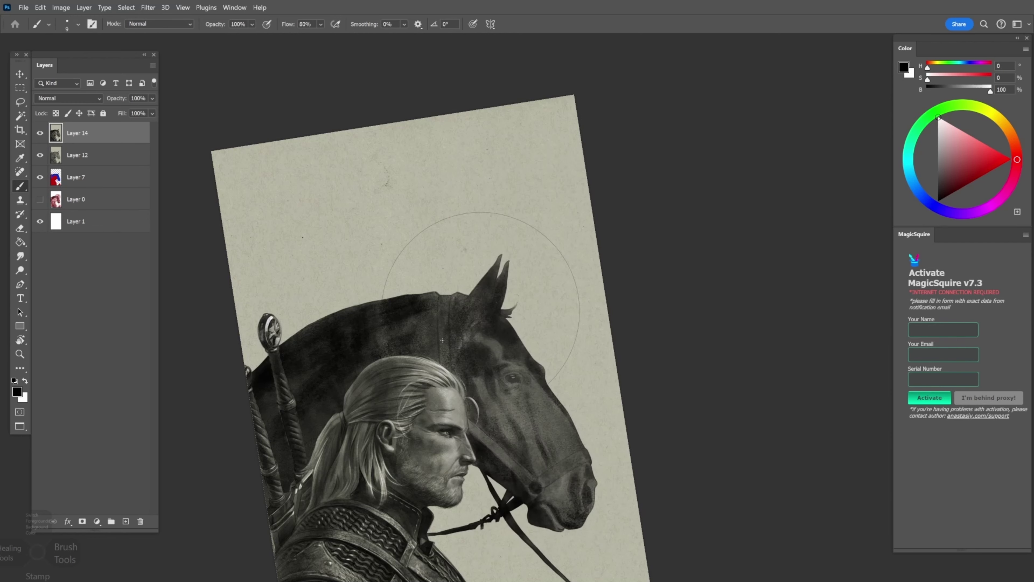
right_click(442, 340)
double_click(473, 448)
key("r")
mouse_move(424, 338)
left_mouse_down()
mouse_move(440, 301)
mouse_move(457, 309)
left_mouse_up()
key("b")
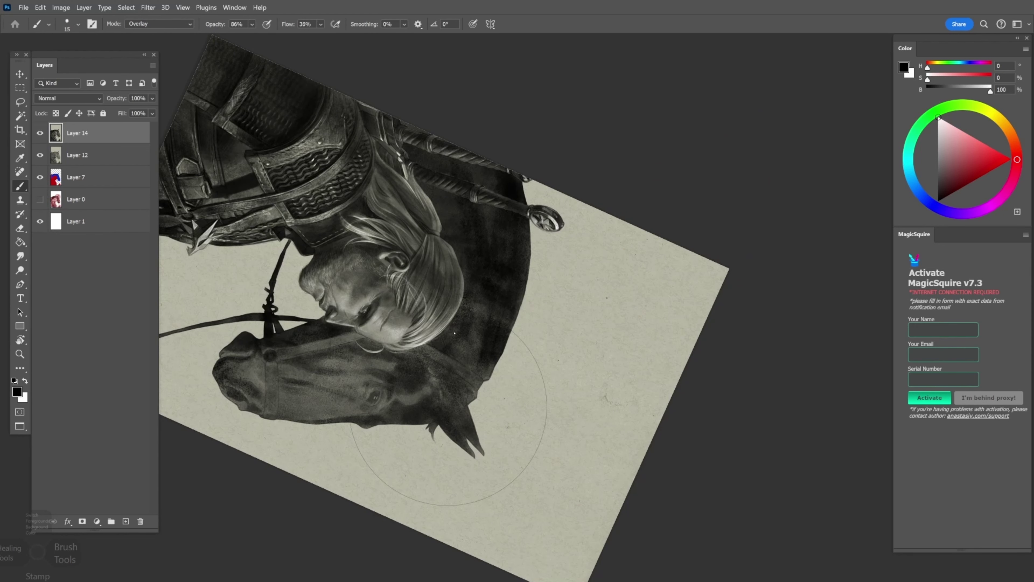
scroll(437, 337, "down", 3)
key("r")
mouse_move(438, 337)
left_mouse_down()
mouse_move(505, 347)
mouse_move(503, 359)
mouse_move(439, 228)
mouse_move(404, 266)
mouse_move(487, 337)
mouse_move(464, 316)
mouse_move(487, 322)
mouse_move(468, 326)
mouse_move(466, 316)
left_mouse_up()
key("r")
scroll(493, 331, "up", 3)
key("r")
key("bracketleft")
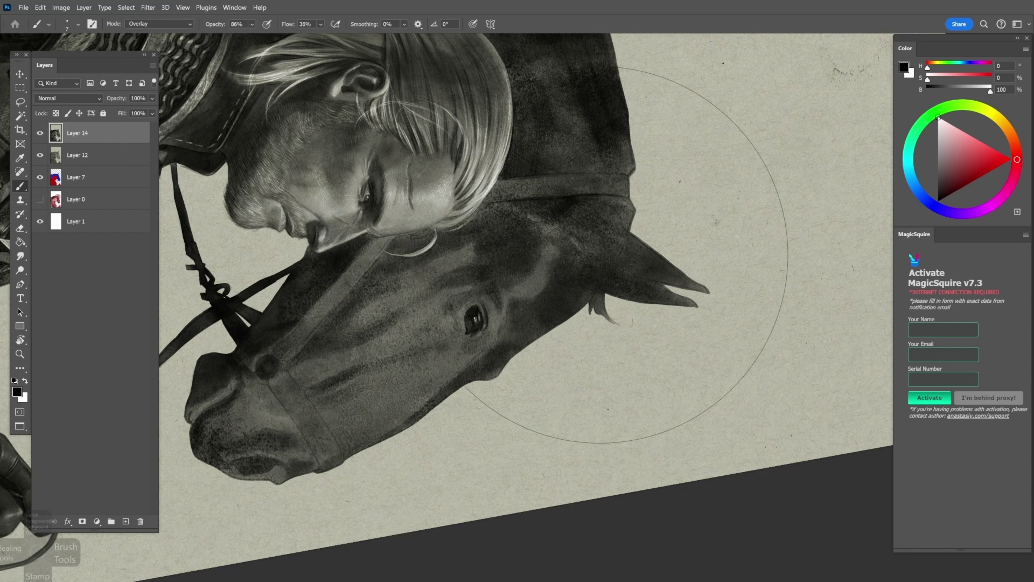
Add highlights to the horse's eye with 9 px white Overlay strokes
key("x")
mouse_move(626, 255)
left_mouse_down()
mouse_move(462, 255)
mouse_move(427, 338)
left_mouse_up()
key("bracketleft")
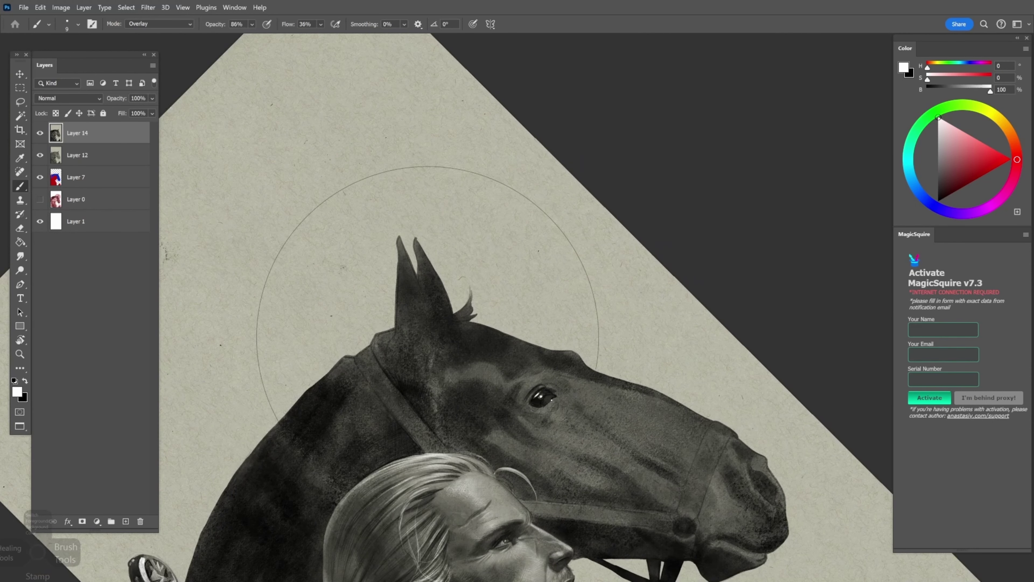
Deepen the shadows around the horse's eye with 15 to 20 px black Overlay strokes
left_click(25, 381)
key("r")
left_click_drag(528, 415, 464, 268)
scroll(464, 268, "up", 3)
key("b")
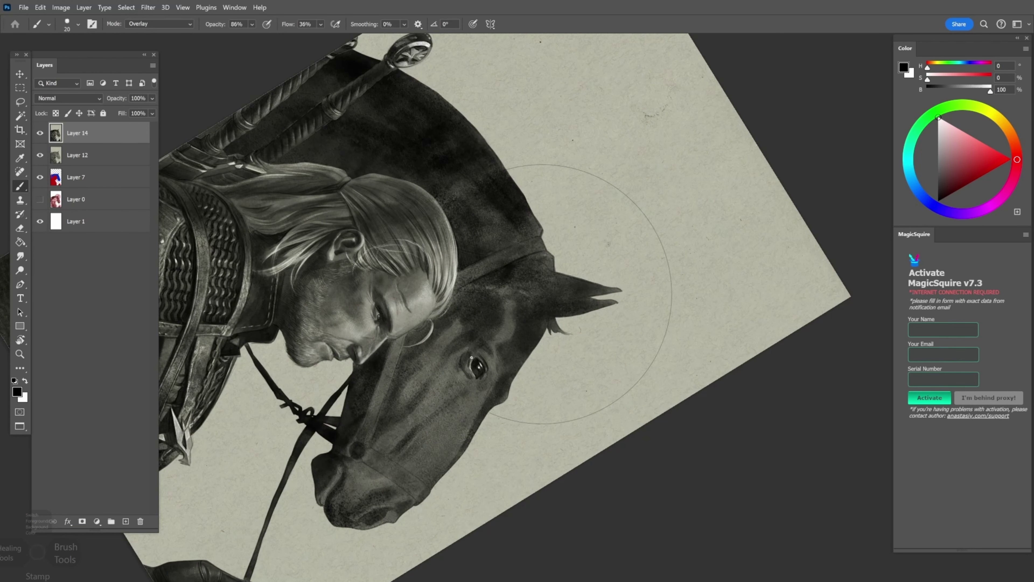
key("bracketright")
key("r")
mouse_move(461, 360)
left_mouse_down()
mouse_move(552, 357)
mouse_move(541, 357)
mouse_move(553, 346)
mouse_move(533, 360)
mouse_move(519, 342)
left_mouse_up()
key("bracketright")
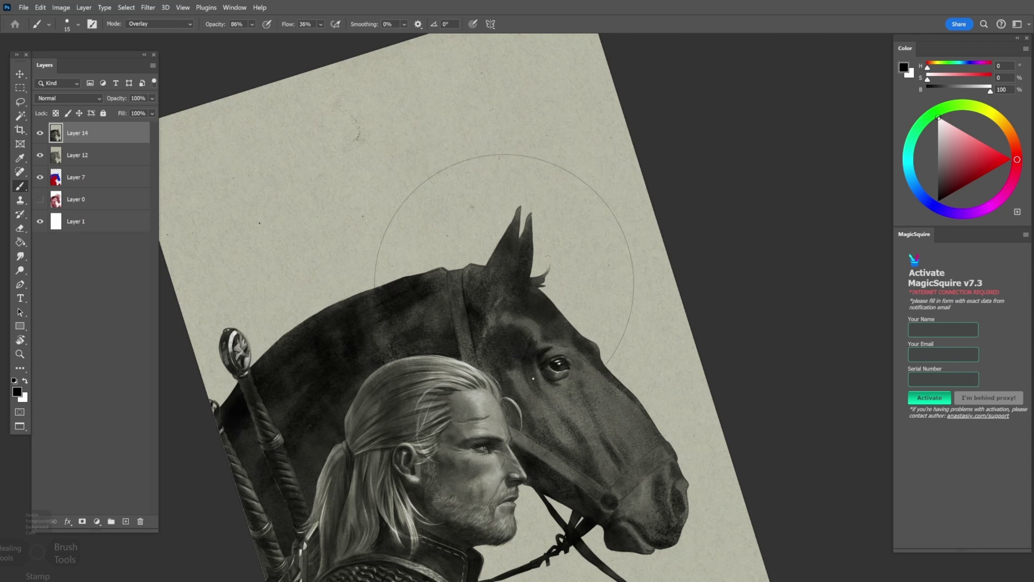
Highlight the horse's eyelids and brow with 15 px white Overlay strokes
key("x")
left_click_drag(533, 378, 534, 331)
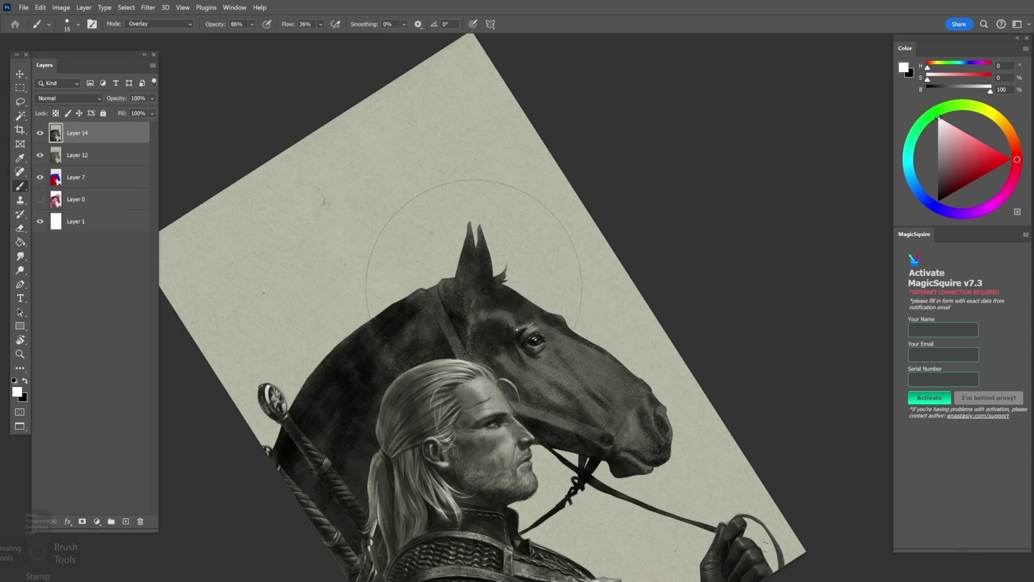
left_click_drag(473, 254, 525, 295)
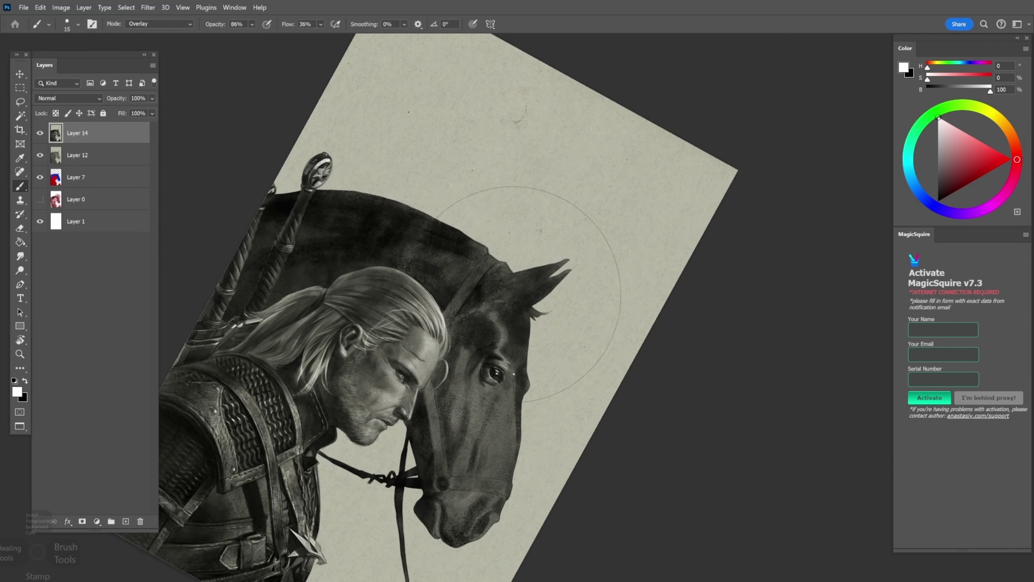
Darken the folds around the horse's eye and the bridle strap behind its ears with 15 px black Overlay strokes
key("x")
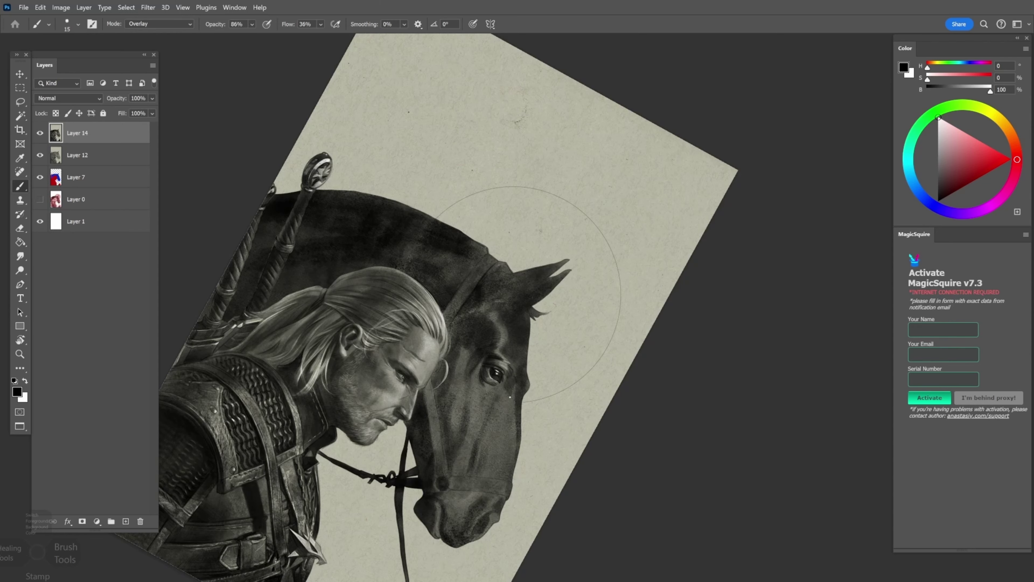
scroll(369, 280, "down", 1)
scroll(370, 279, "up", 2)
left_click_drag(369, 280, 432, 346)
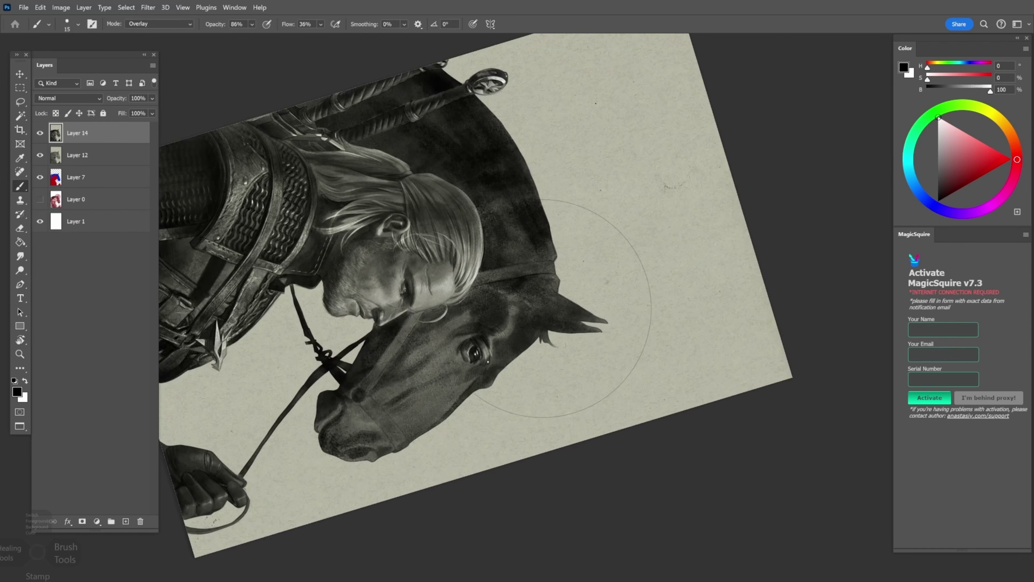
scroll(543, 309, "down", 2)
left_click_drag(543, 308, 485, 286)
scroll(509, 285, "up", 3)
Highlight the edges of the bridle strap behind the horse's ears with 10 px white Overlay strokes
key("x")
key("[")
left_click_drag(444, 340, 443, 274)
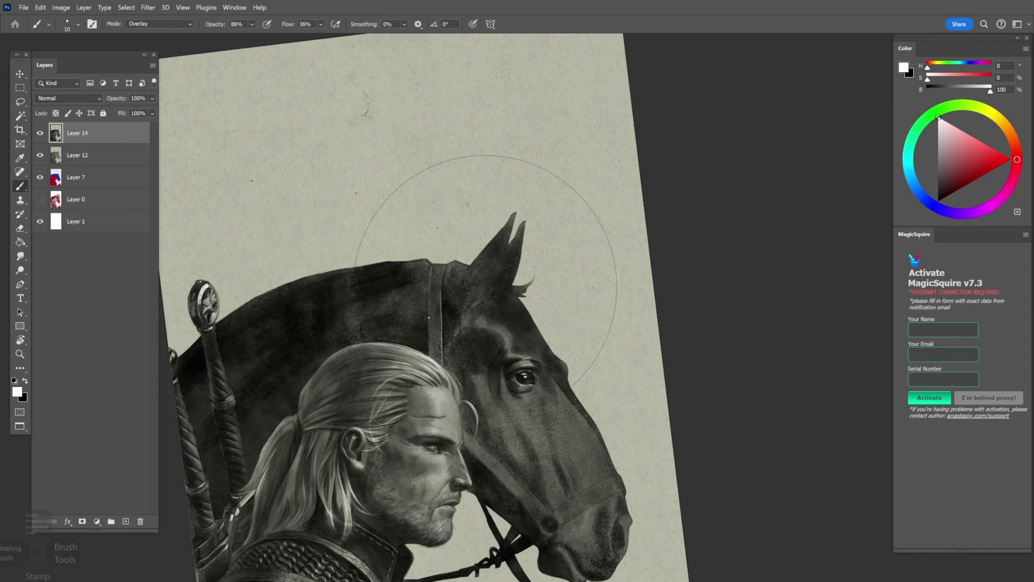
left_click_drag(428, 317, 431, 331)
scroll(429, 324, "up", 2)
Outline the bridle's cheek strap and lower ring with 15 px black Overlay strokes at 51% flow
key("x")
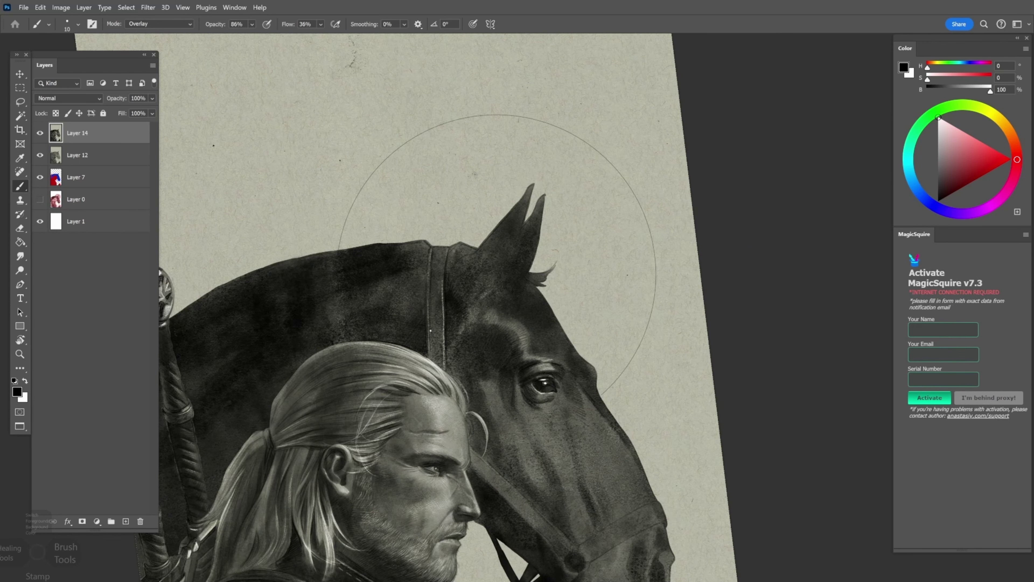
scroll(437, 257, "down", 2)
key("r")
mouse_move(437, 258)
left_mouse_down()
mouse_move(470, 408)
mouse_move(479, 409)
mouse_move(478, 385)
mouse_move(556, 399)
mouse_move(545, 361)
mouse_move(522, 390)
left_mouse_up()
key("bracketright")
key("r")
key("r")
key("shift+5")
key("shift+1")
mouse_move(523, 425)
left_mouse_down()
mouse_move(517, 396)
mouse_move(507, 417)
left_mouse_up()
left_click_drag(479, 384, 488, 424)
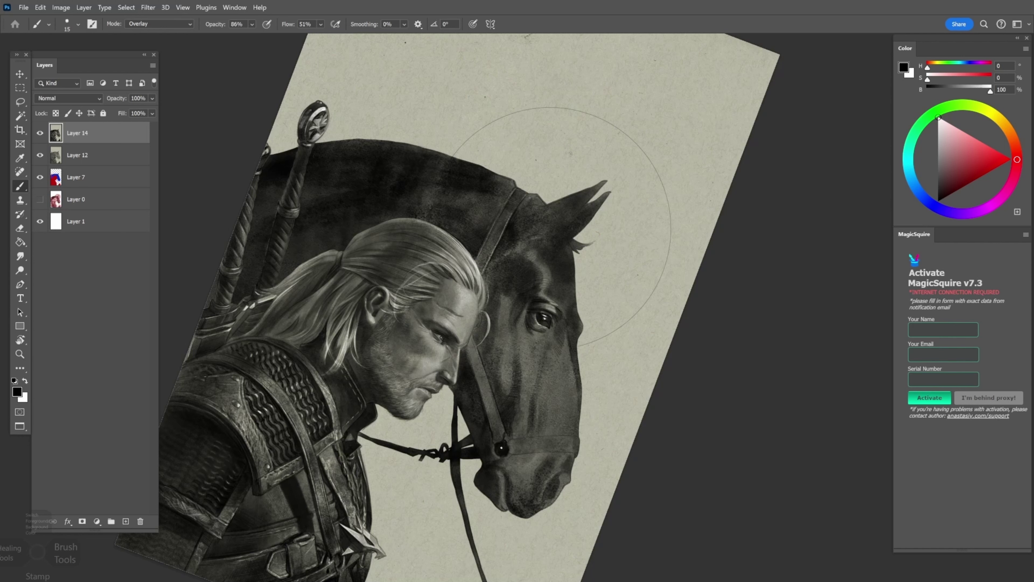
Highlight the bridle's lower ring and cheek strap with 15 px white Overlay strokes
key("x")
key("x")
key("bracketleft")
key("x")
scroll(407, 305, "down", 2)
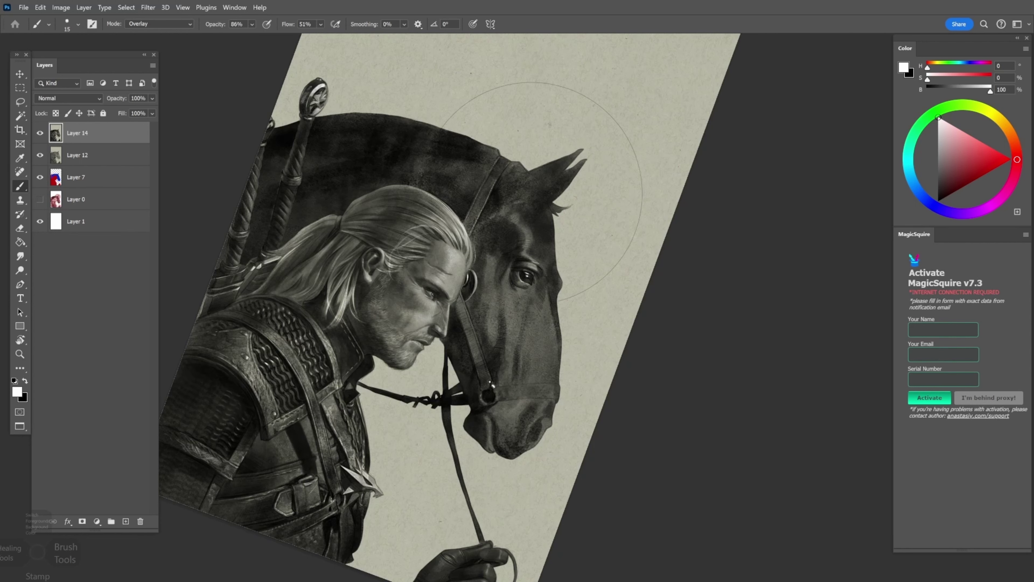
Darken the edges of the horse's noseband with 15 px black Overlay strokes
key("x")
key("bracketleft")
key("r")
left_click_drag(474, 354, 521, 386)
key("bracketright")
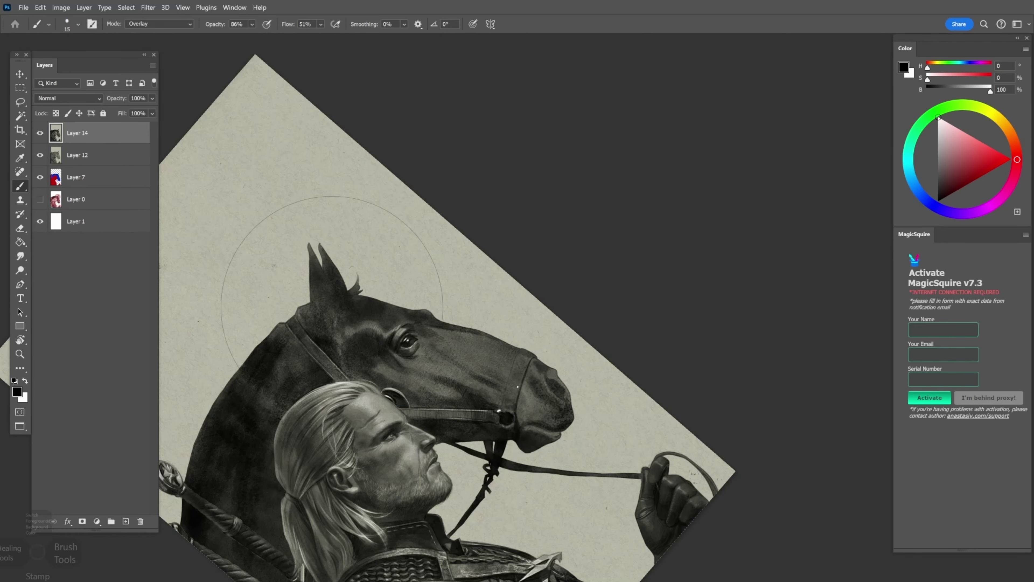
key("r")
mouse_move(494, 383)
left_mouse_down()
mouse_move(431, 310)
mouse_move(444, 331)
left_mouse_up()
key("bracketleft")
key("r")
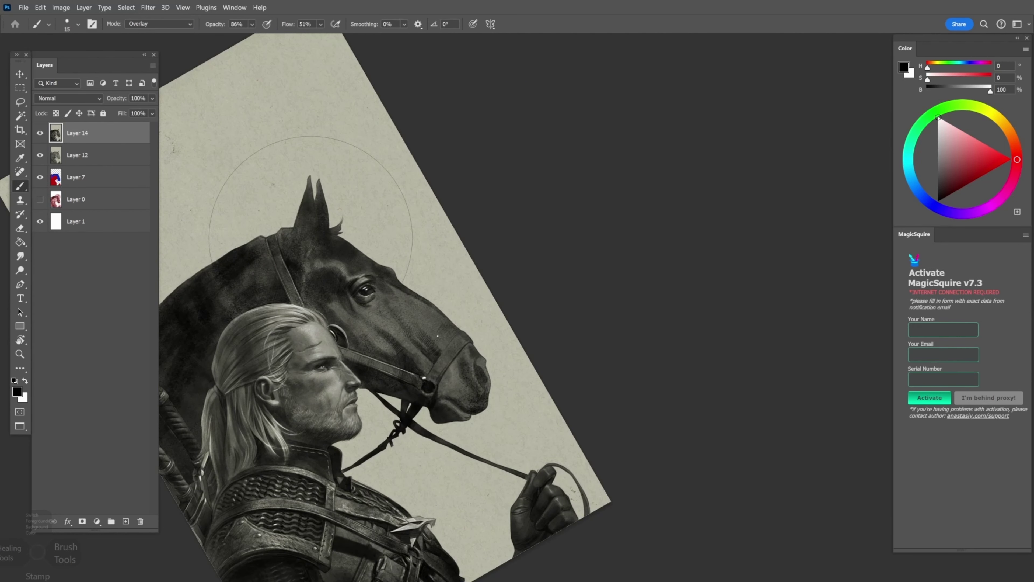
scroll(798, 455, "down", 2)
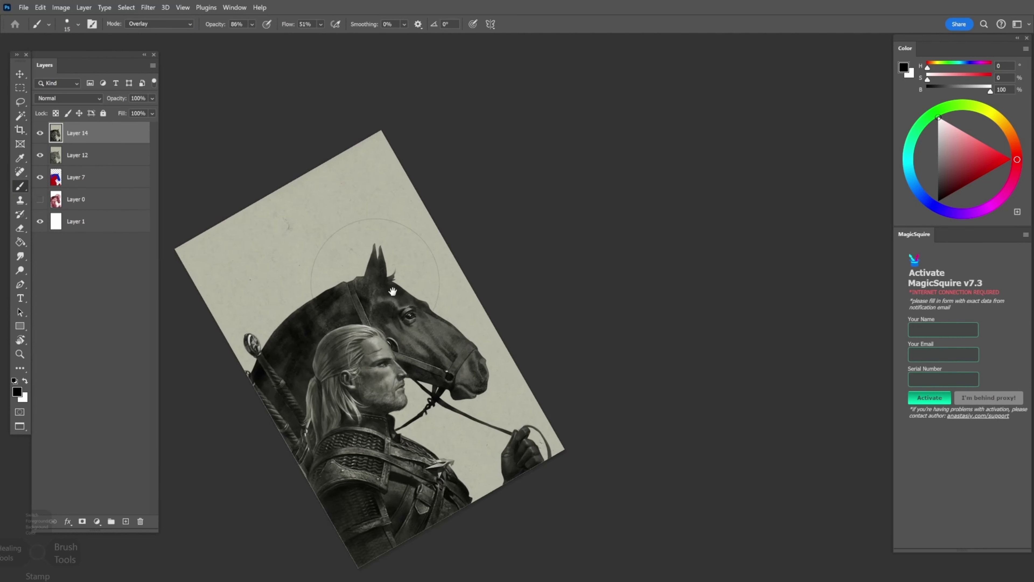
Brighten the noseband's surface and edges with 15 to 20 px white Overlay strokes, adding black accents
key("r")
left_click_drag(430, 339, 561, 381)
key("x")
key("r")
mouse_move(487, 341)
left_mouse_down()
mouse_move(471, 445)
mouse_move(580, 349)
mouse_move(537, 391)
left_mouse_up()
key("bracketleft")
key("bracketleft")
key("r")
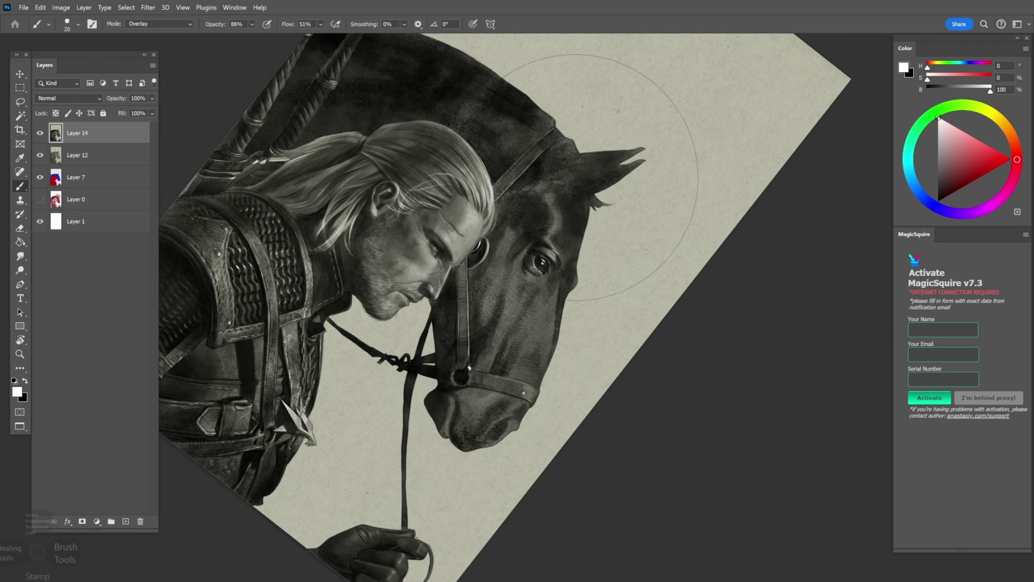
key("x")
key("r")
mouse_move(578, 367)
left_mouse_down()
mouse_move(610, 285)
mouse_move(602, 228)
left_mouse_up()
key("x")
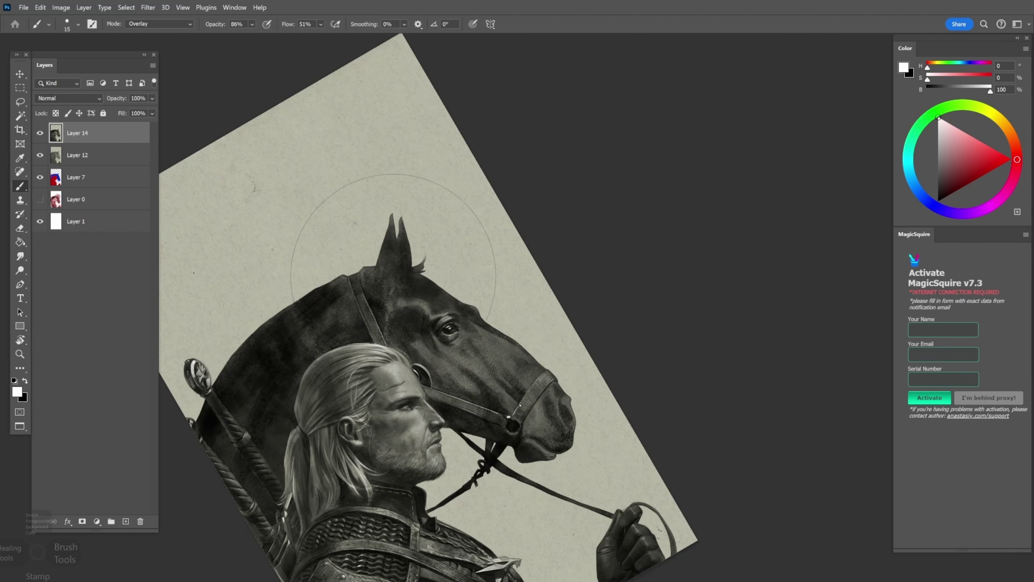
Deepen the shadows around the horse's nostril and mouth with 15 to 20 px black Overlay strokes
key("x")
key("r")
left_click_drag(529, 245, 513, 334)
key("bracketright")
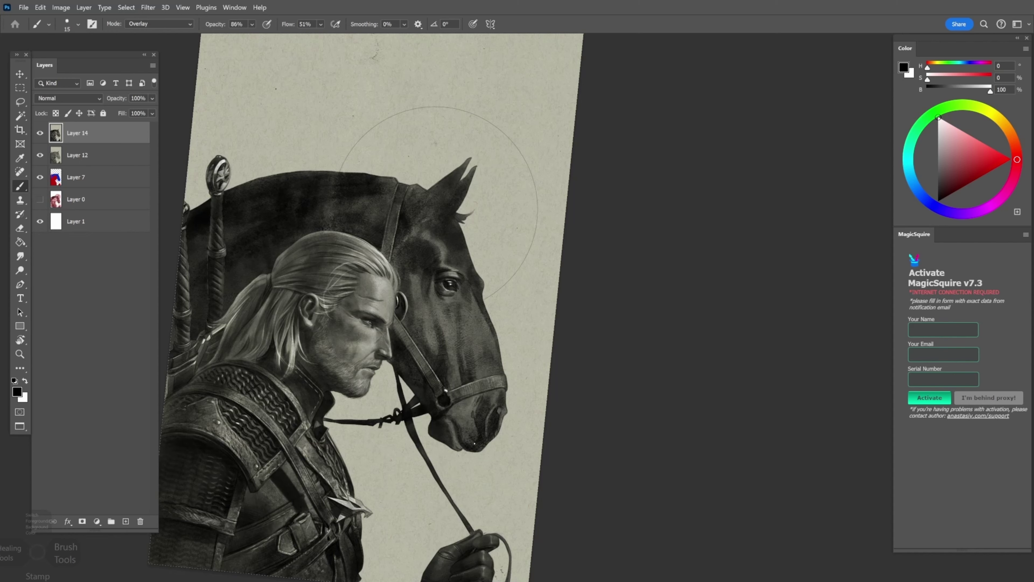
key("r")
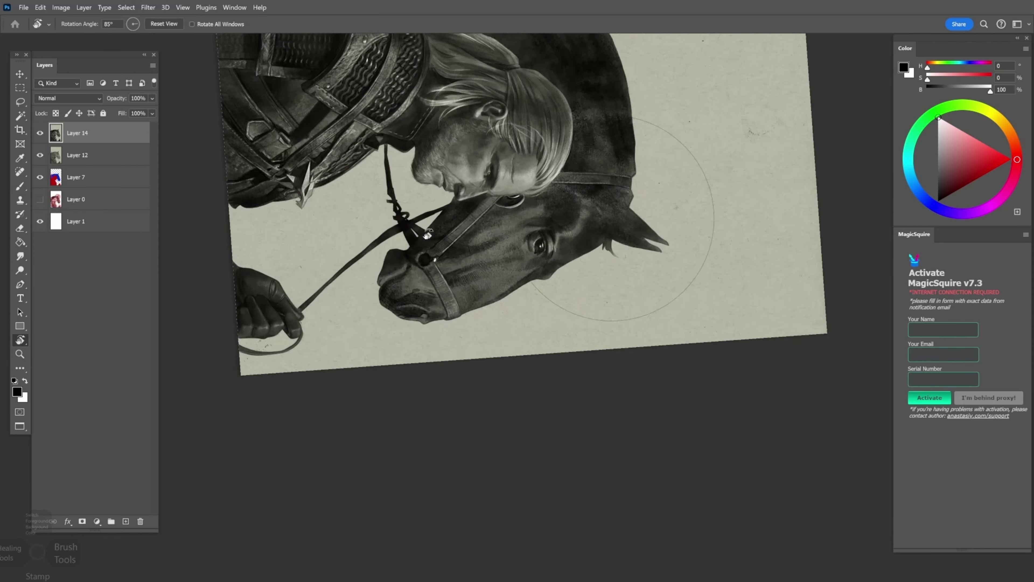
key("r")
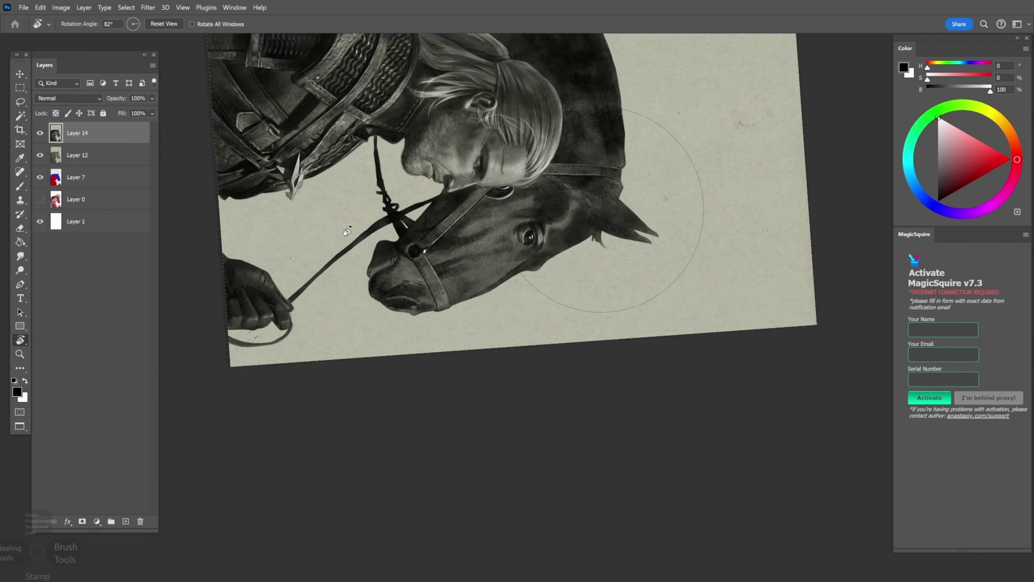
left_click_drag(501, 184, 542, 428)
key("bracketright")
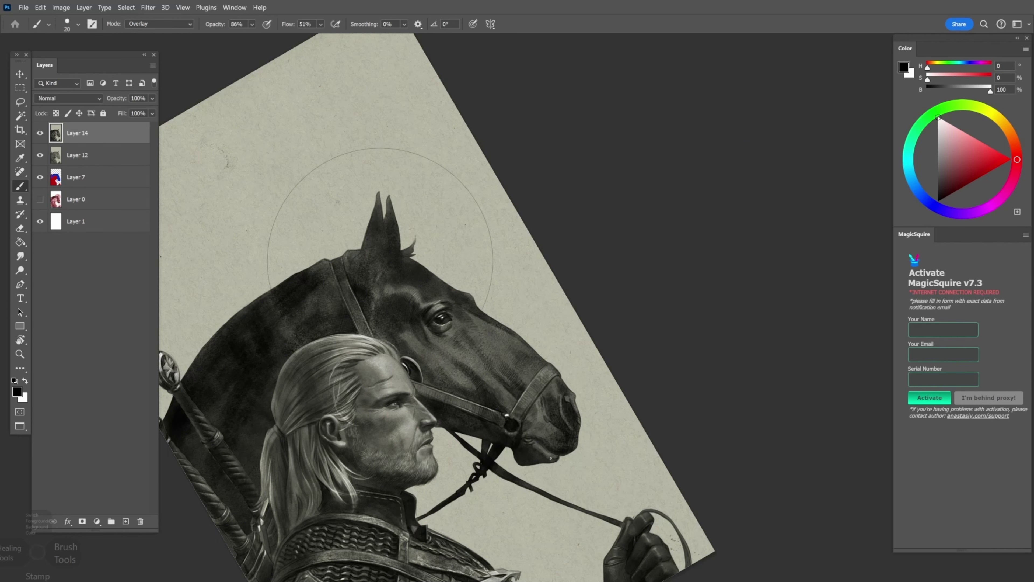
Highlight the corner of the horse's mouth below the noseband with 15 px white Overlay strokes
key("r")
mouse_move(534, 450)
left_mouse_down()
mouse_move(372, 269)
mouse_move(373, 337)
left_mouse_up()
key("bracketleft")
key("x")
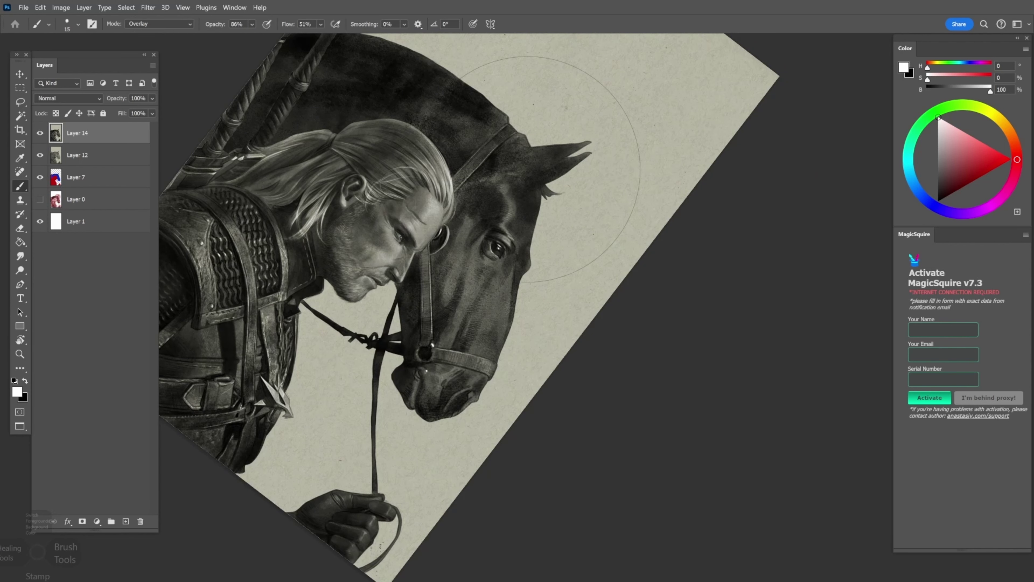
left_click_drag(611, 366, 553, 448)
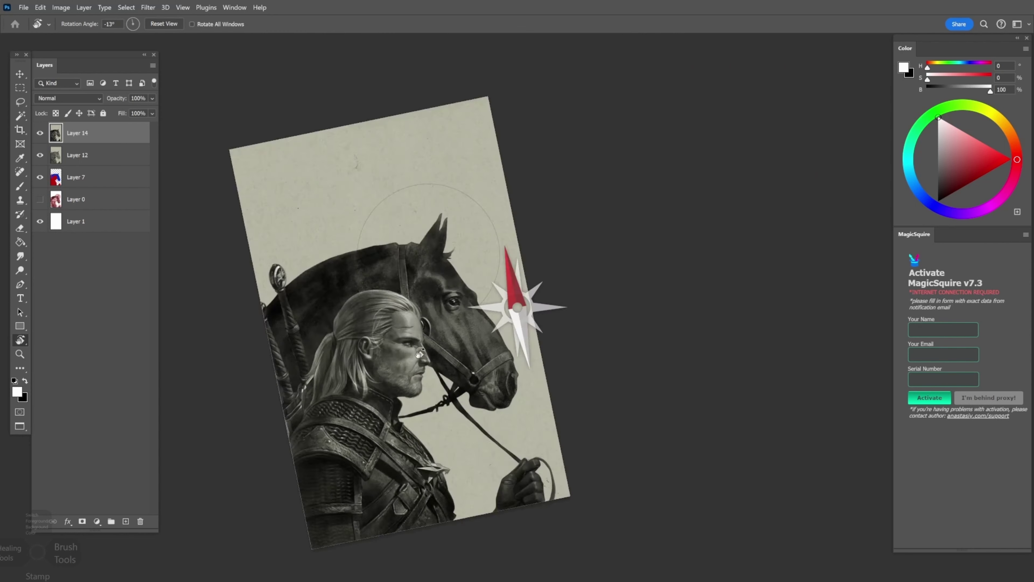
scroll(367, 285, "up", 3)
Refine the rider's shoulder armour on Layer 16 with 8 to 10 px white Overlay strokes
key("bracketleft")
key("bracketleft")
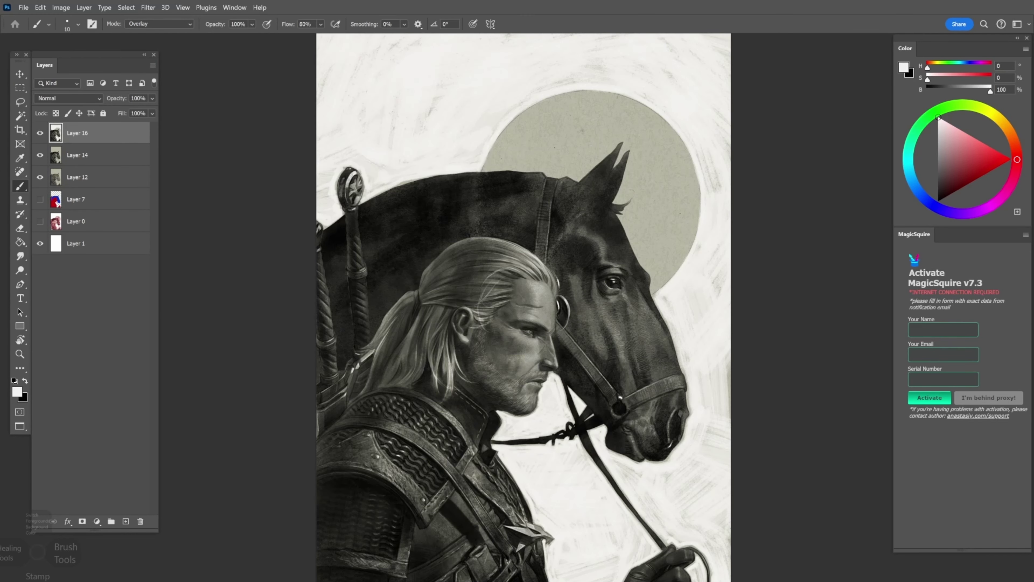
mouse_move(542, 252)
left_mouse_down()
mouse_move(508, 255)
mouse_move(482, 292)
left_mouse_up()
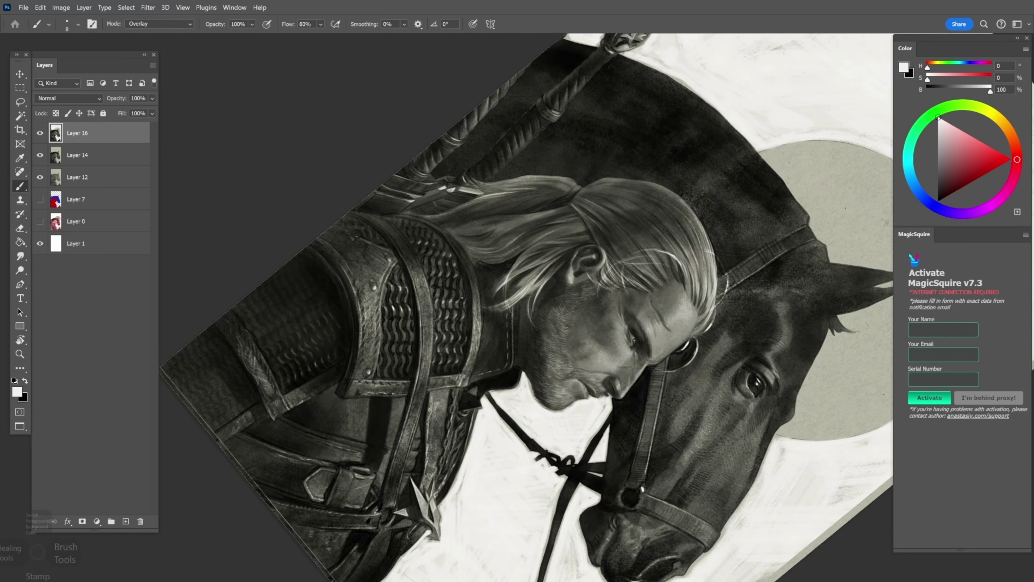
key("x")
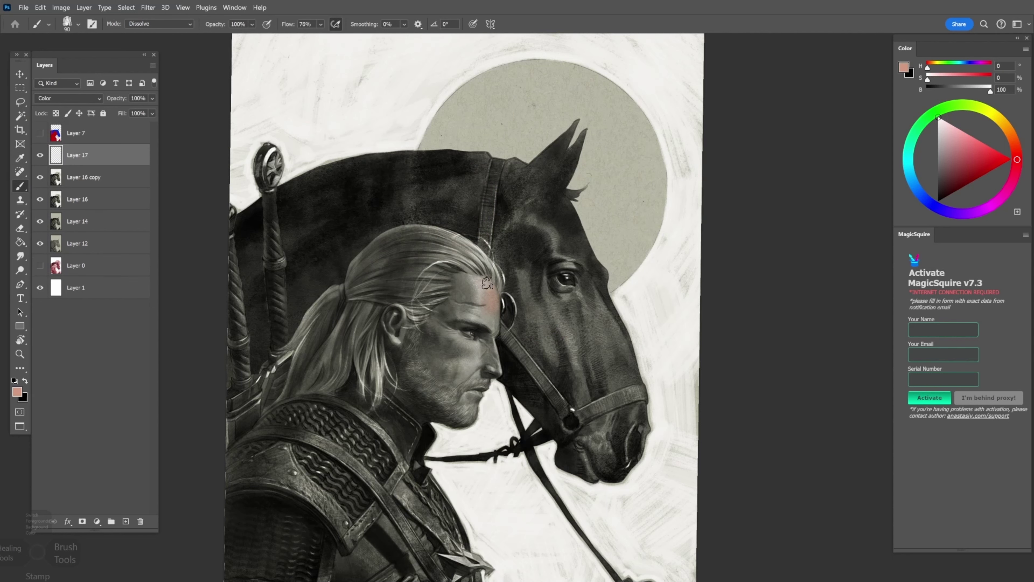
Tint the rider's forehead and nose with a peach skin tone on Color-mode Layer 17, brush 90 to 150 px
left_click_drag(469, 280, 459, 315)
key("bracketleft")
key("bracketleft")
scroll(480, 355, "down", 1)
key("bracketright")
key("bracketright")
key("bracketright")
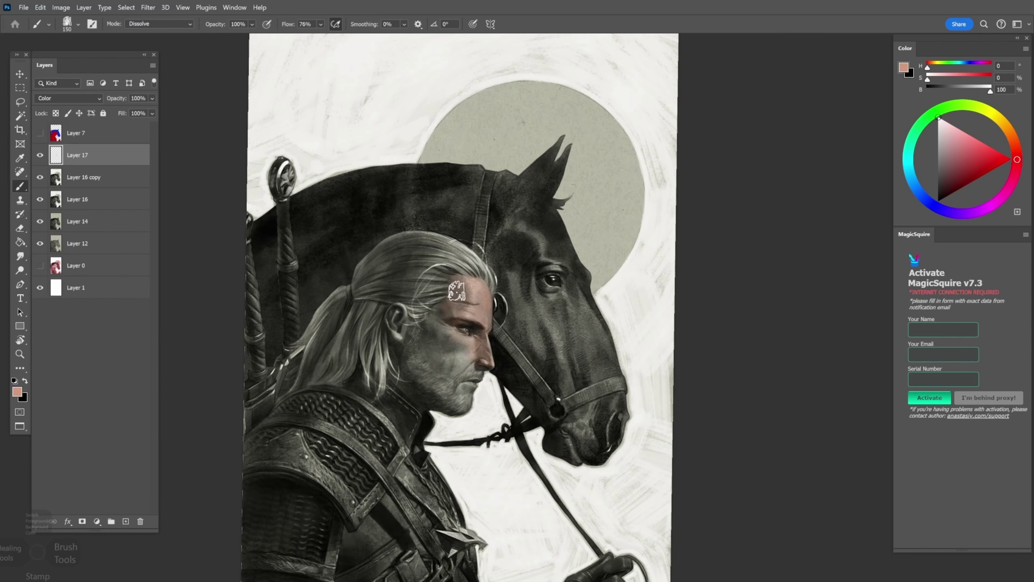
Extend the peach skin tone over the rider's cheek and around the mouth with a smaller brush
key("bracketleft")
key("bracketleft")
key("bracketleft")
key("bracketleft")
left_click_drag(447, 334, 466, 366)
scroll(375, 228, "down", 2)
scroll(386, 291, "up", 2)
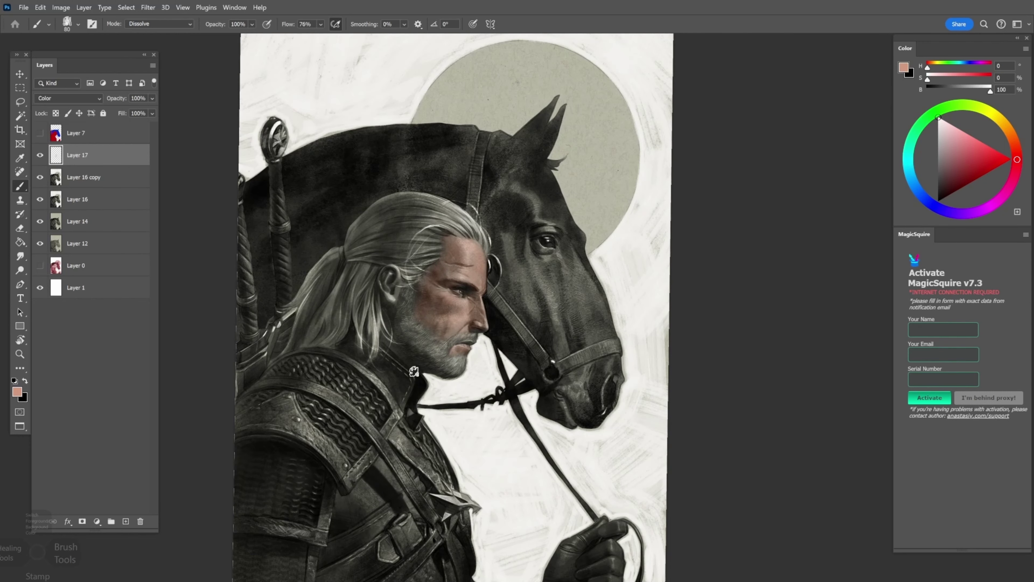
Set the foreground colour to b56259 and add a redder tint to the rider's skin on Layer 17
key("bracketright")
key("c")
left_click_drag(385, 238, 420, 203)
key("Return")
scroll(388, 282, "down", 1)
key("bracketleft")
key("bracketleft")
Redden the rider's ear, lips and neck, and choose a lighter tan as the foreground colour
key("c")
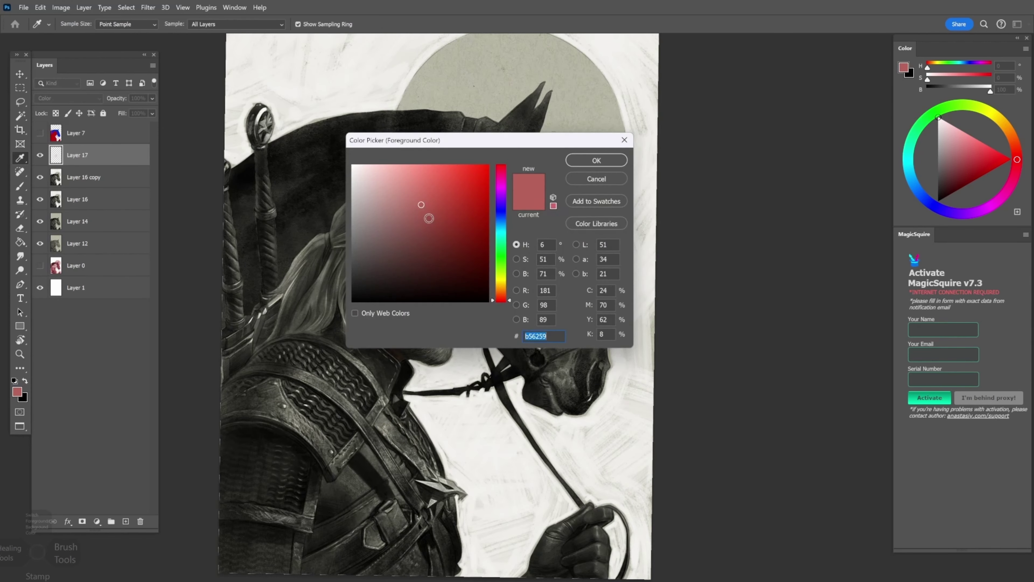
left_click(449, 334)
key("Return")
left_click_drag(453, 335, 406, 298)
key("c")
left_click(415, 199)
key("Return")
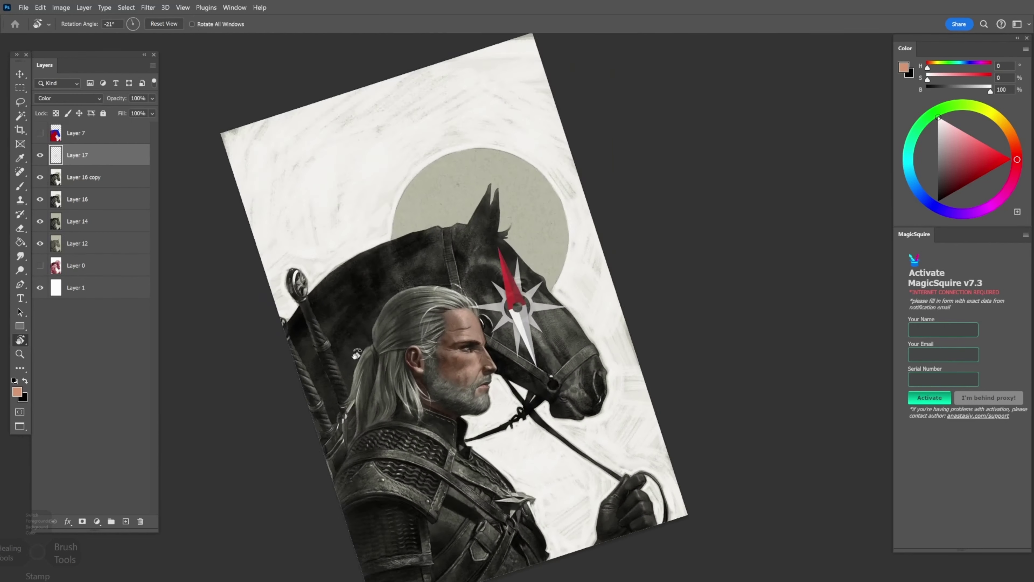
Adjust the hue and saturation of the skin tint on Layer 17
key("r")
left_click_drag(438, 250, 404, 308)
key("ctrl+u")
left_click_drag(134, 191, 136, 163)
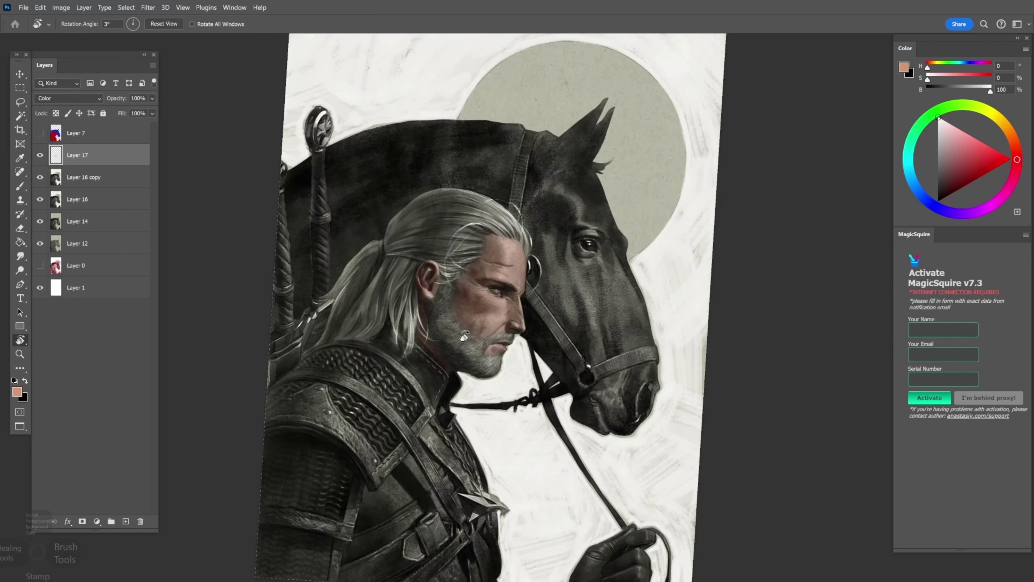
Choose a dark brown and tint the leather straps and trim of the rider's shoulder armour with a 50 px brush
key("b")
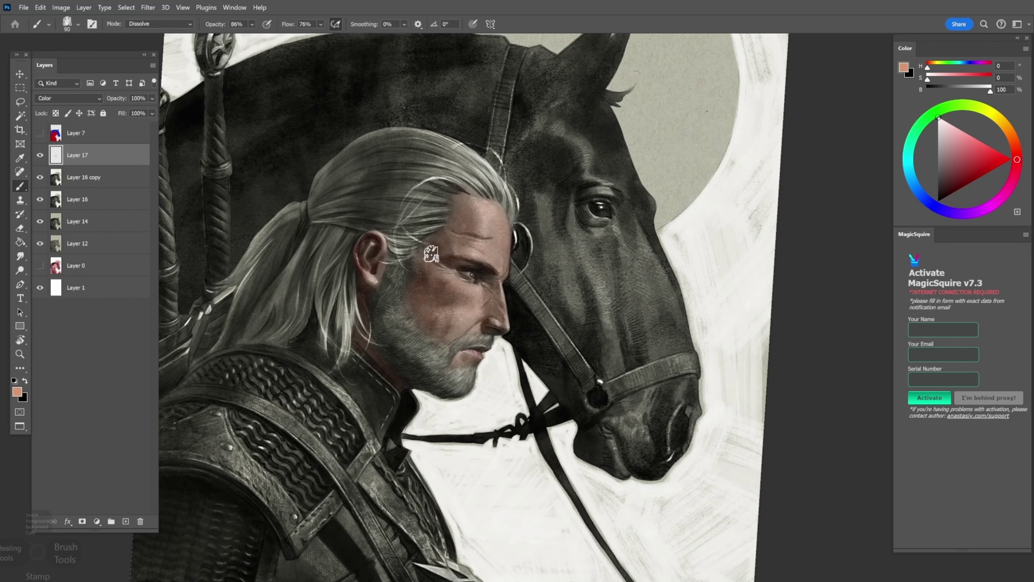
left_click(18, 391)
left_click(596, 157)
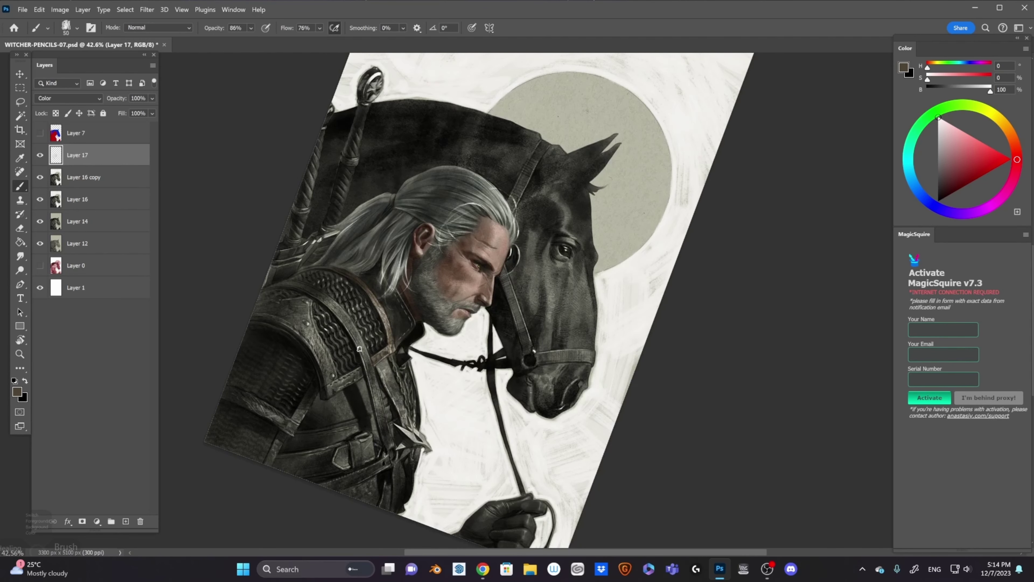
key("r")
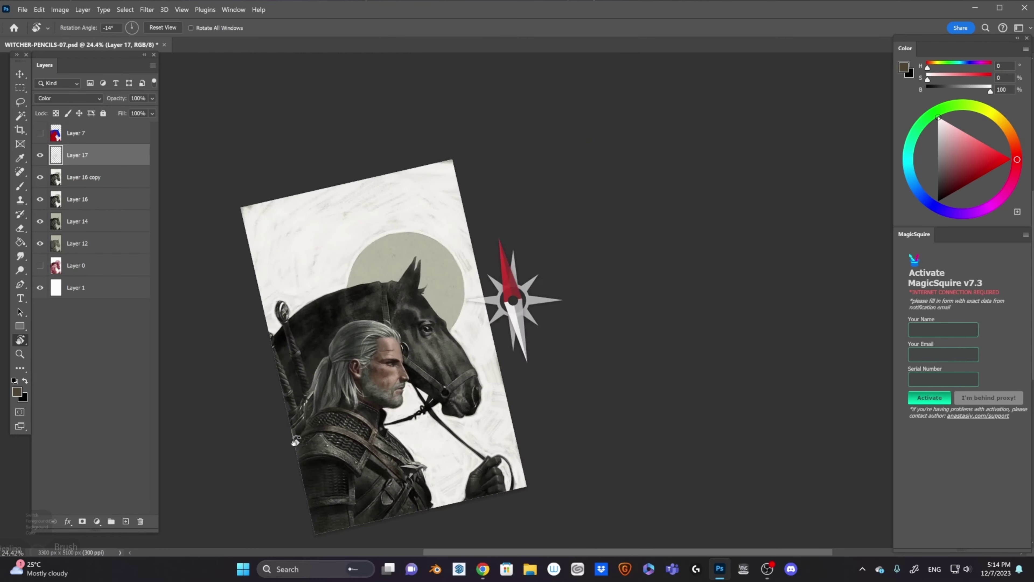
left_click_drag(359, 345, 418, 284)
key("f")
scroll(417, 284, "up", 1)
key("b")
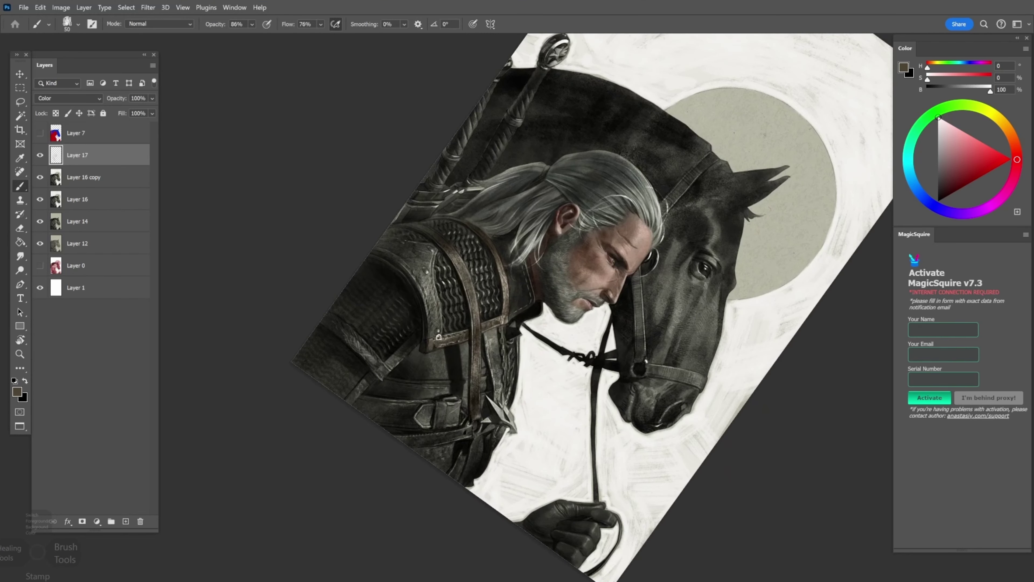
Tint the rider's shoulder plate and arm band dark brown on Layer 17
key("bracketleft")
key("bracketleft")
key("bracketleft")
mouse_move(424, 311)
left_mouse_down()
mouse_move(339, 226)
mouse_move(446, 427)
left_mouse_up()
Choose a darker reddish brown and tint the rider's shoulder and arm armour with a large brush
key("i")
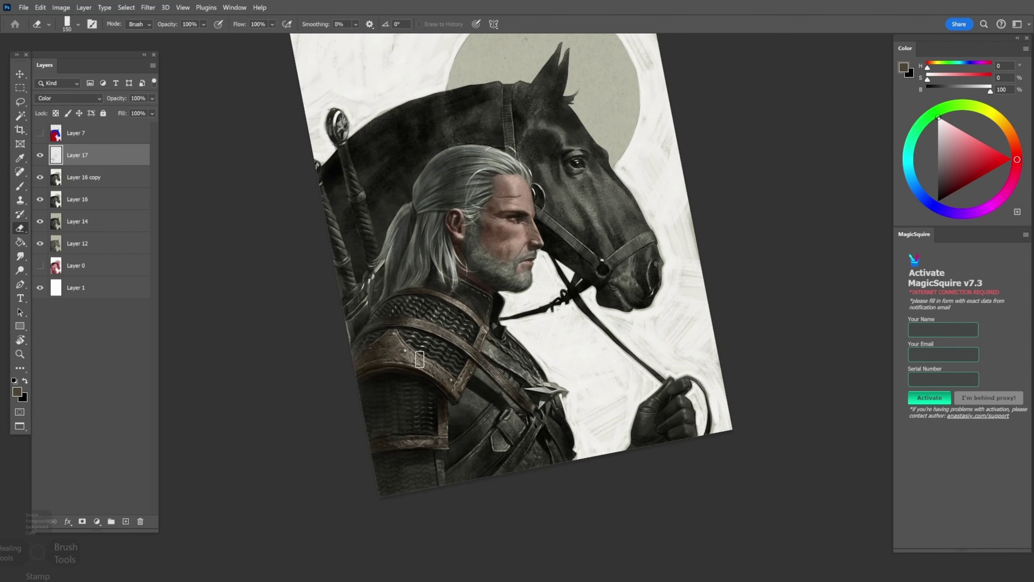
key("Return")
key("b")
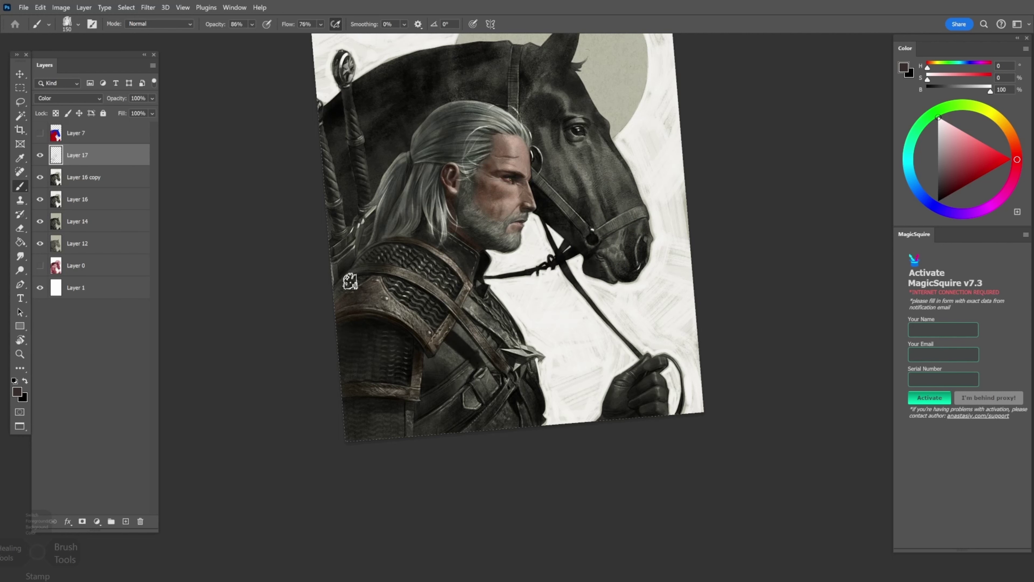
key("bracketright")
key("bracketright")
left_click_drag(321, 221, 355, 228)
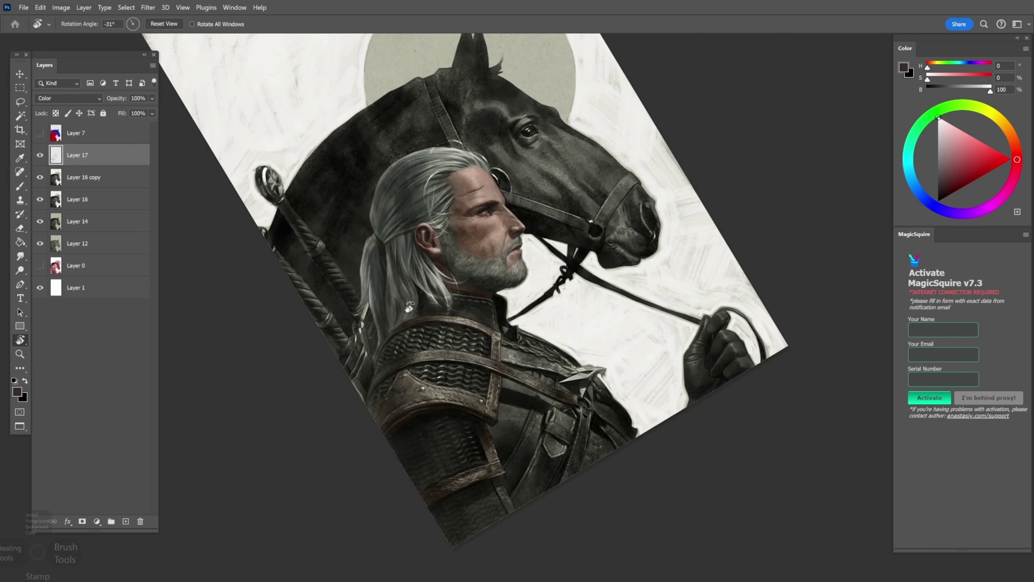
Choose a warmer brown and tint the rider's chest straps and buckled belts, using a brush of 90 px and smaller
key("i")
key("Return")
key("b")
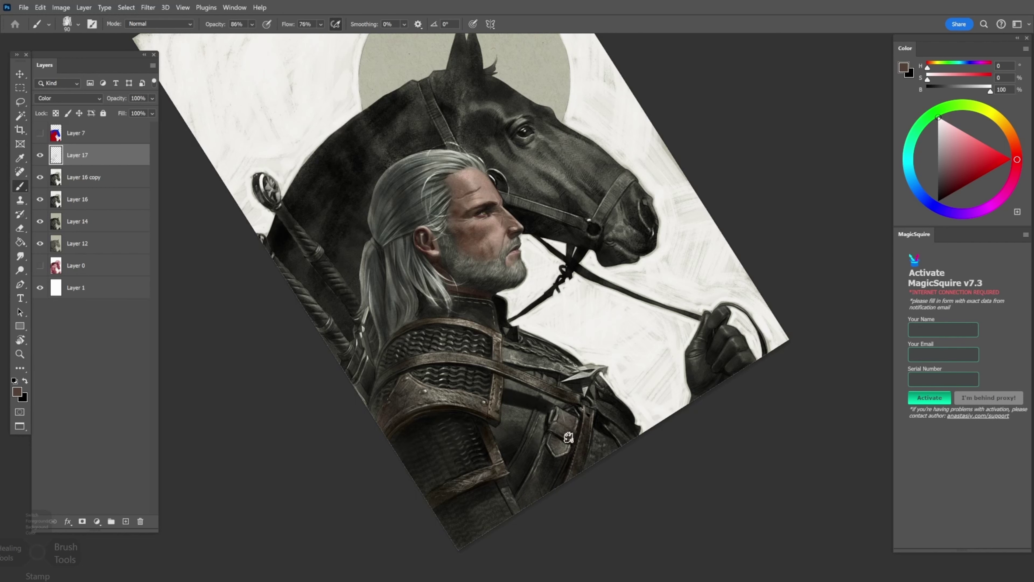
key("bracketleft")
key("bracketleft")
key("r")
left_click_drag(540, 403, 309, 228)
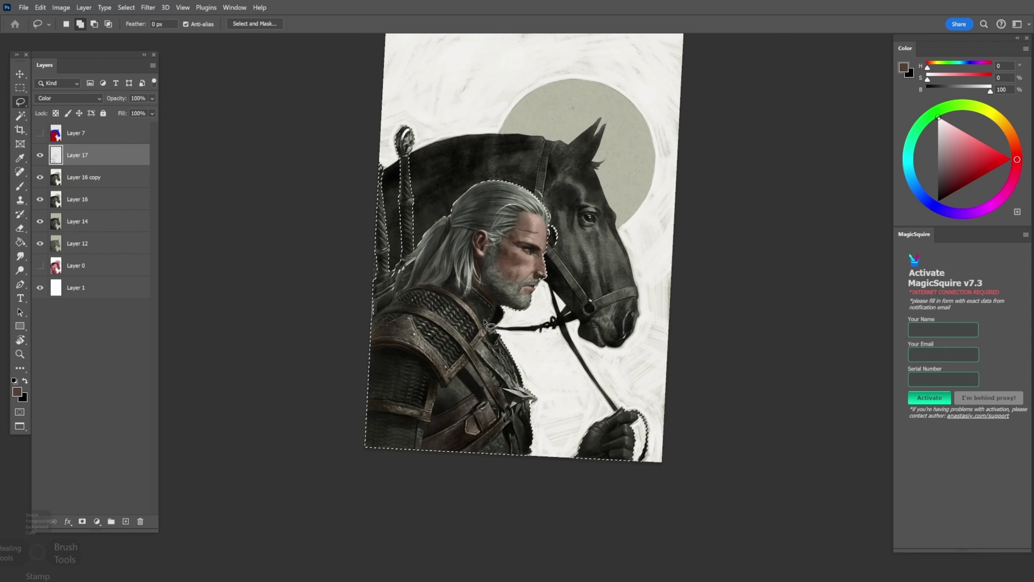
Adjust the hue and saturation of the colour tints on Layer 17
key("ctrl+u")
left_click_drag(134, 219, 122, 215)
left_click_drag(134, 163, 147, 163)
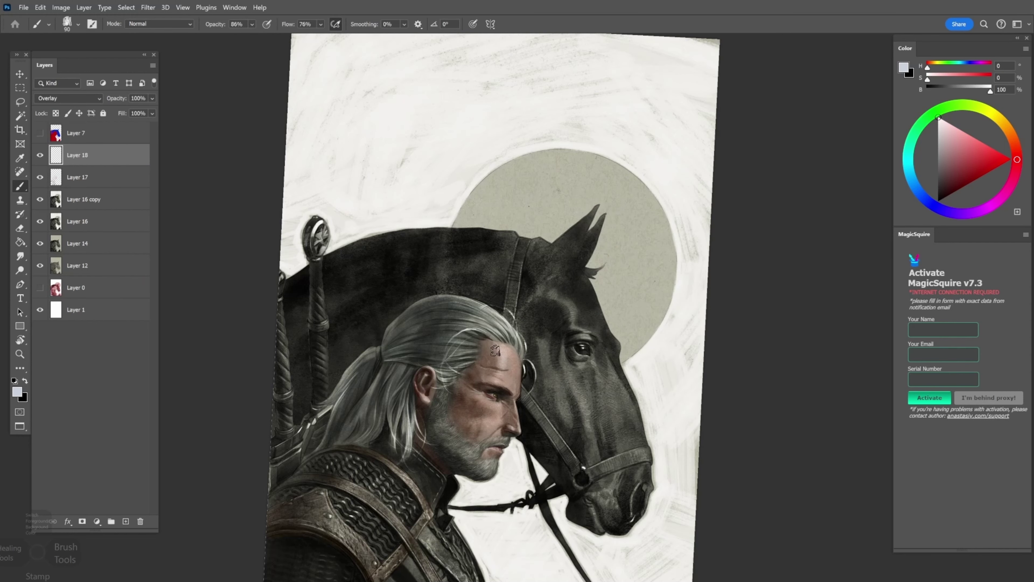
Brighten the rider's forehead and face with pale blue strokes on Overlay-mode Layer 18, brush 45 to 90 px
key("r")
mouse_move(500, 351)
left_mouse_down()
mouse_move(455, 330)
mouse_move(487, 379)
mouse_move(448, 326)
left_mouse_up()
key("r")
key("bracketleft")
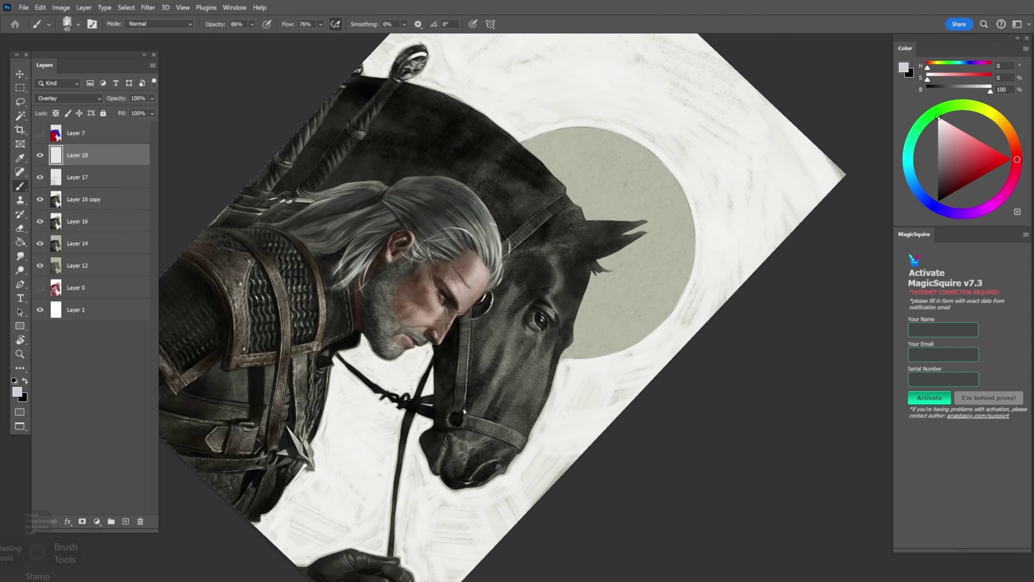
Return to Layer 17 and tint the rider's face with dark red 784141
left_click(98, 176)
left_click(17, 392)
left_click(545, 334)
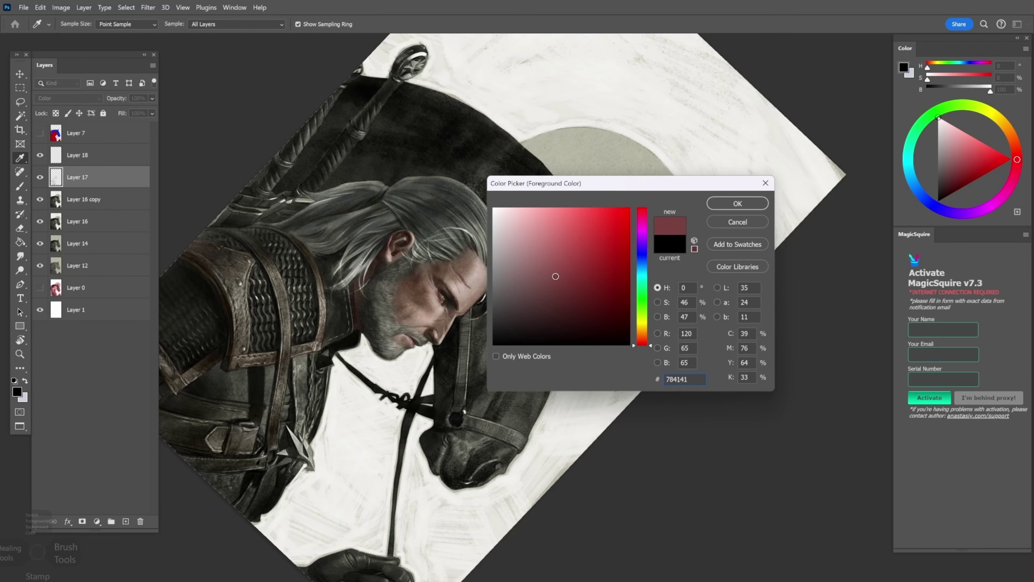
key("Return")
key("r")
left_click_drag(407, 285, 322, 208)
Choose a brighter brick red and redden the rider's nose and cheek
left_click(17, 391)
left_click(579, 257)
key("Return")
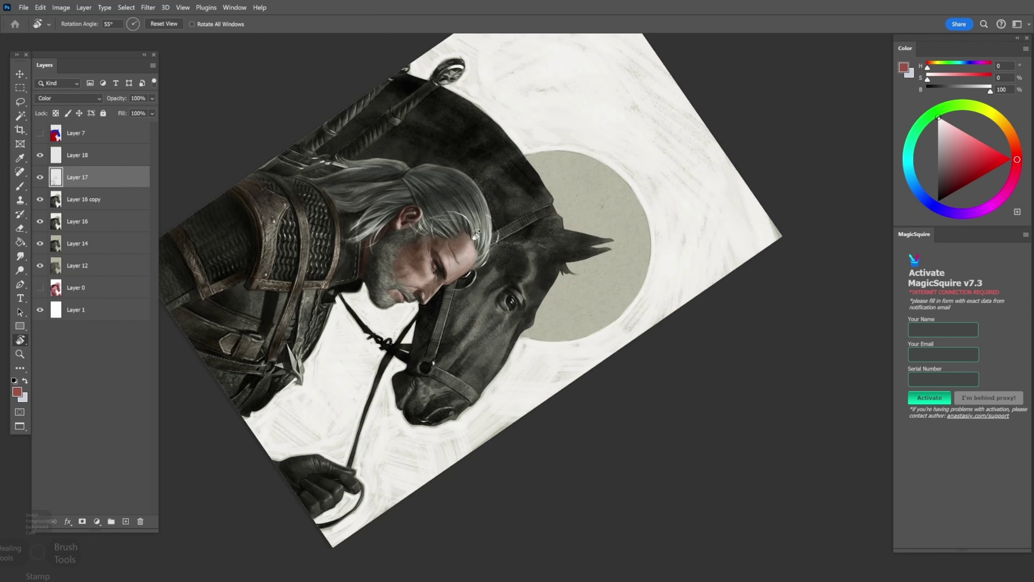
key("b")
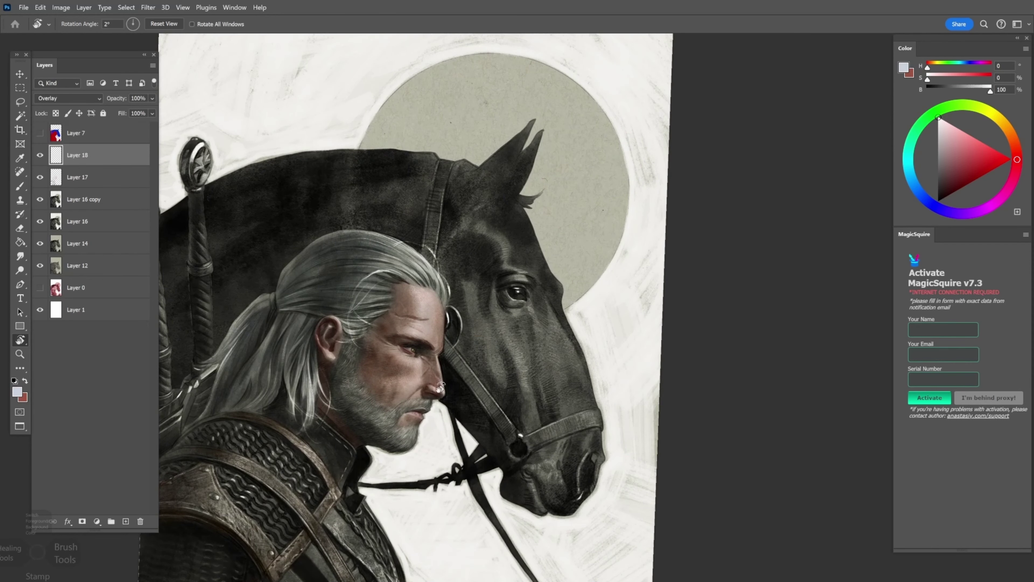
Add small pale highlights to the rider's face on Layer 18 with a 20 px brush
key("bracketleft")
key("bracketleft")
key("bracketleft")
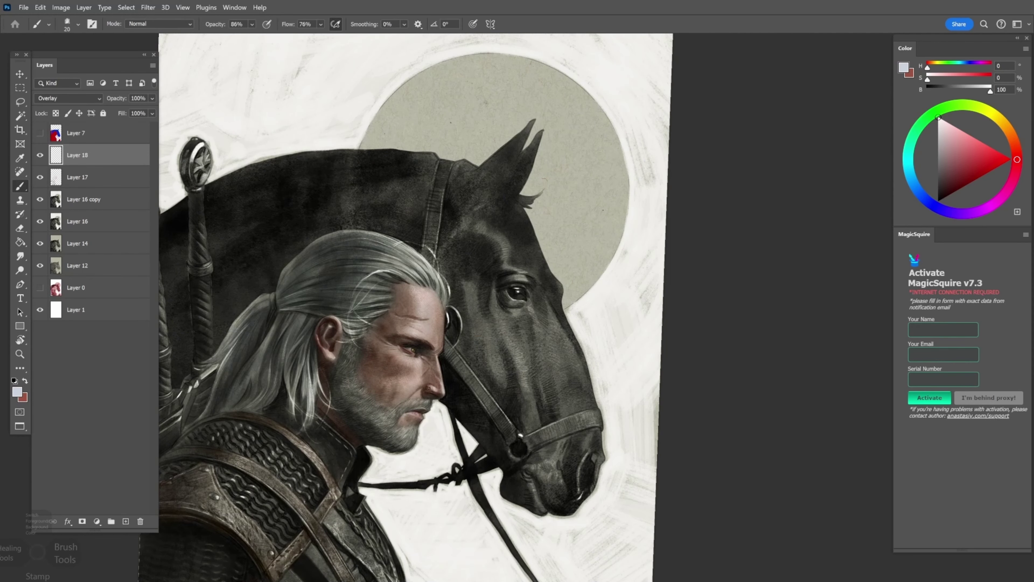
key("ctrl+0")
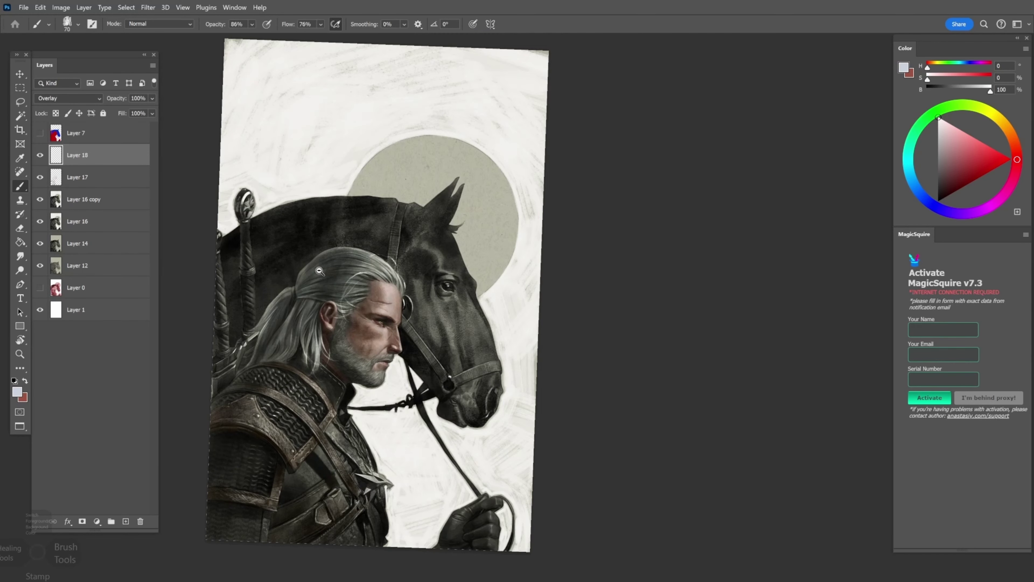
Brighten the rider's hair strands on Layer 18 with a pale blue brush of about 70 px
key("r")
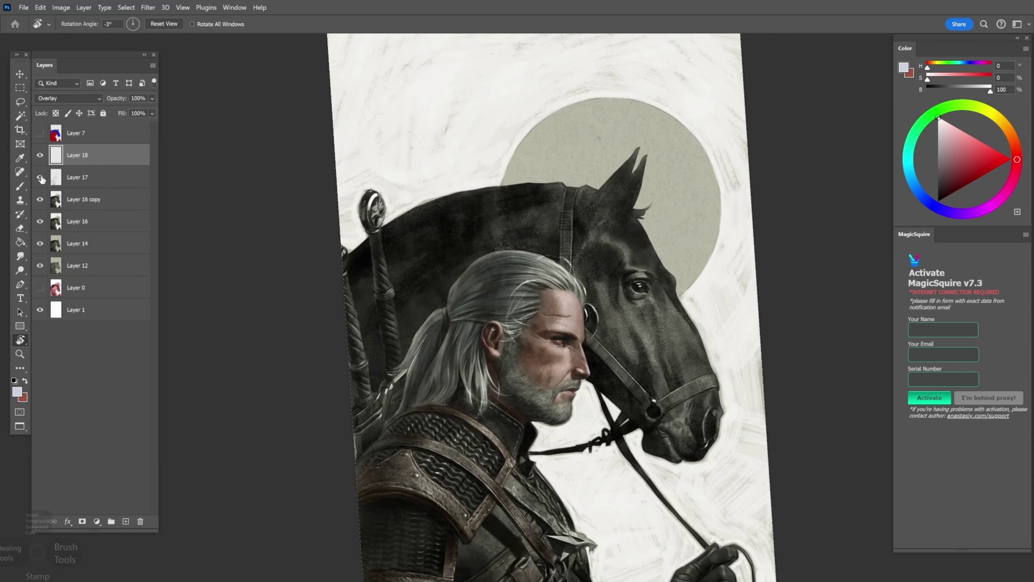
key("b")
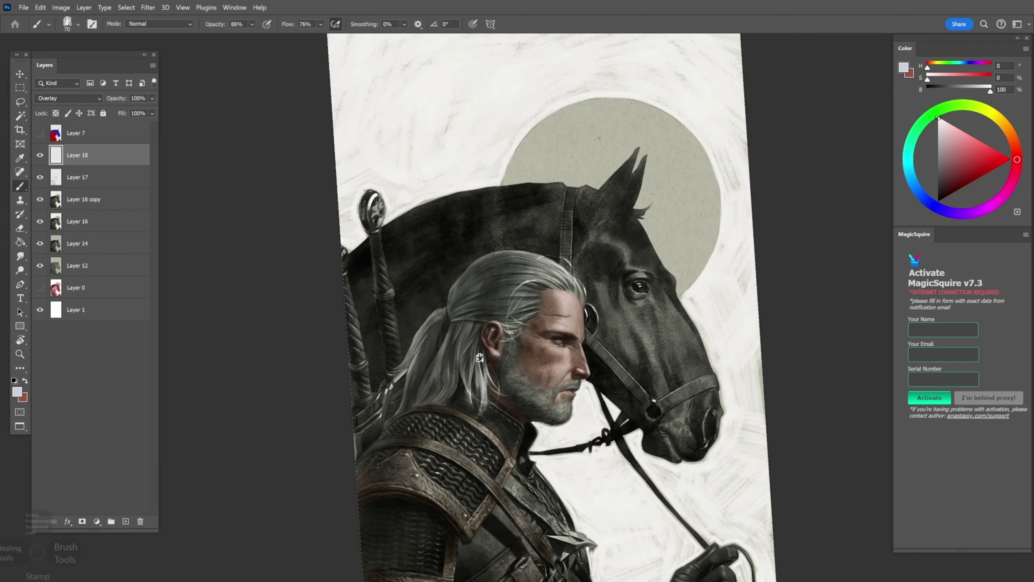
key("bracketright")
key("bracketright")
Redden the rider's ear on Layer 17 with a 60 to 80 px brick red brush
key("alt+bracketleft")
key("x")
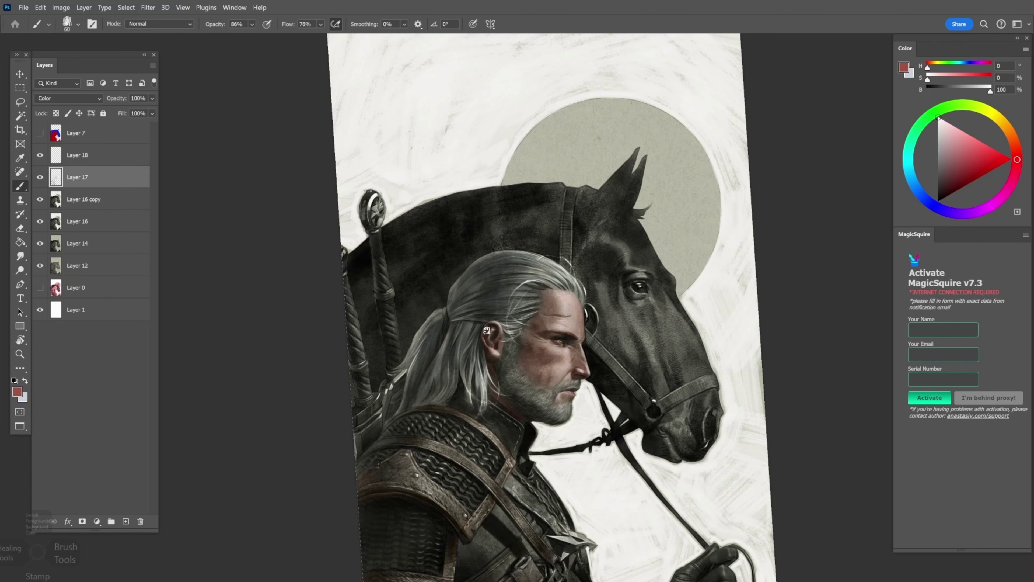
key("bracketright")
scroll(491, 332, "down", 3)
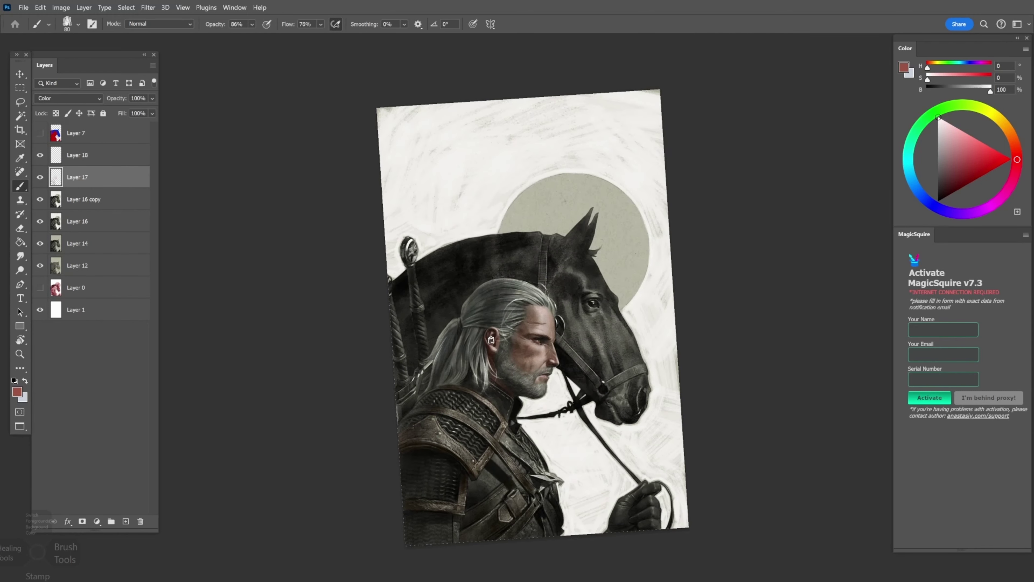
Tint the cloth between the rider's chest straps dark blue on Layer 17, using a brush of about 80 px
key("d")
key("bracketleft")
key("bracketleft")
key("bracketleft")
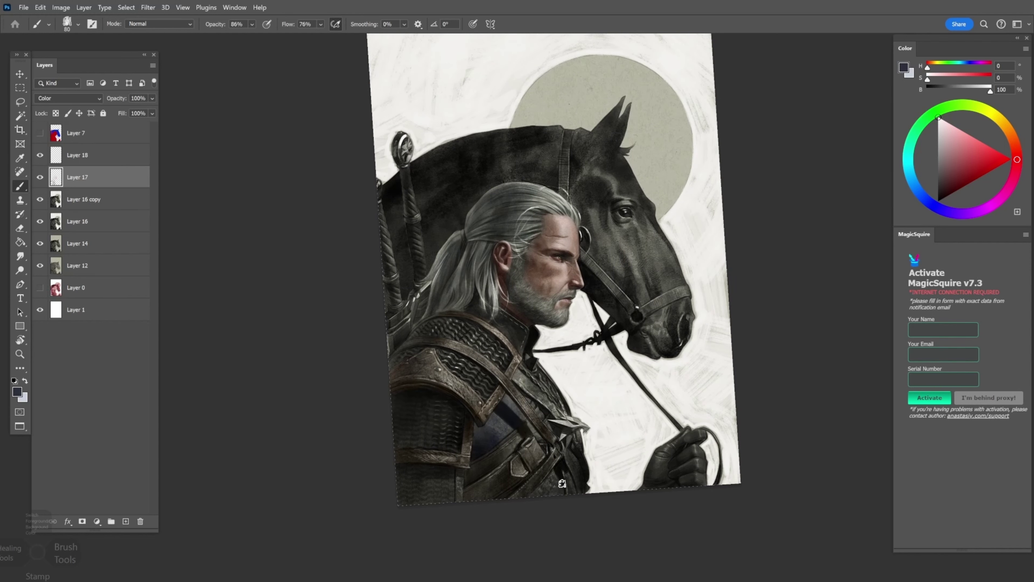
key("bracketleft")
key("bracketleft")
key("bracketright")
key("bracketright")
Add a layer above Layer 17 and paint orange c96d35 on the disc beside the horse's forehead
key("ctrl+shift+alt+n")
left_click(17, 392)
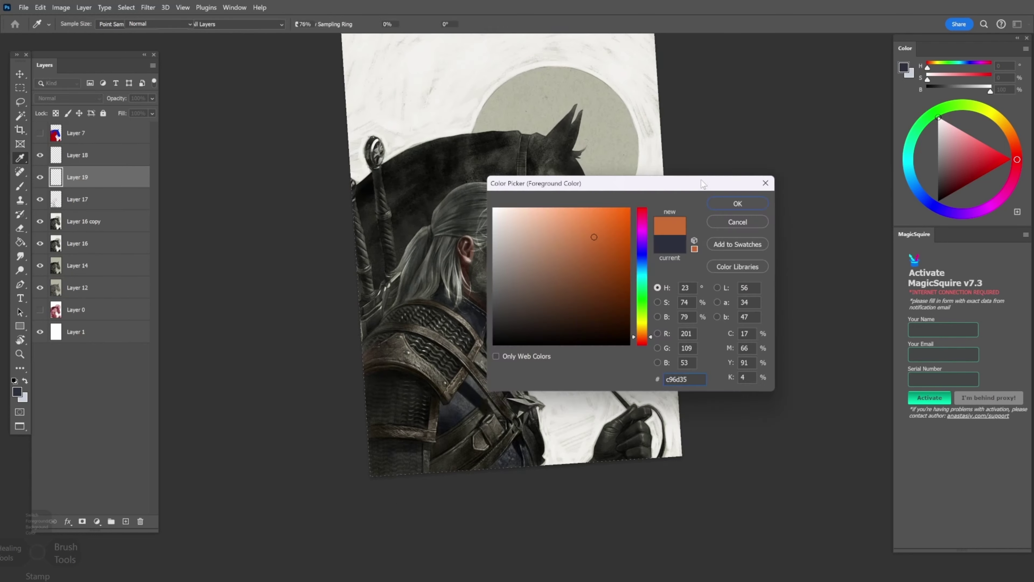
key("Return")
right_click(611, 150)
left_click(629, 183)
mouse_move(595, 228)
left_mouse_down()
mouse_move(623, 318)
mouse_move(609, 254)
mouse_move(618, 314)
mouse_move(600, 326)
mouse_move(582, 241)
left_mouse_up()
key("bracketleft")
scroll(582, 241, "down", 1)
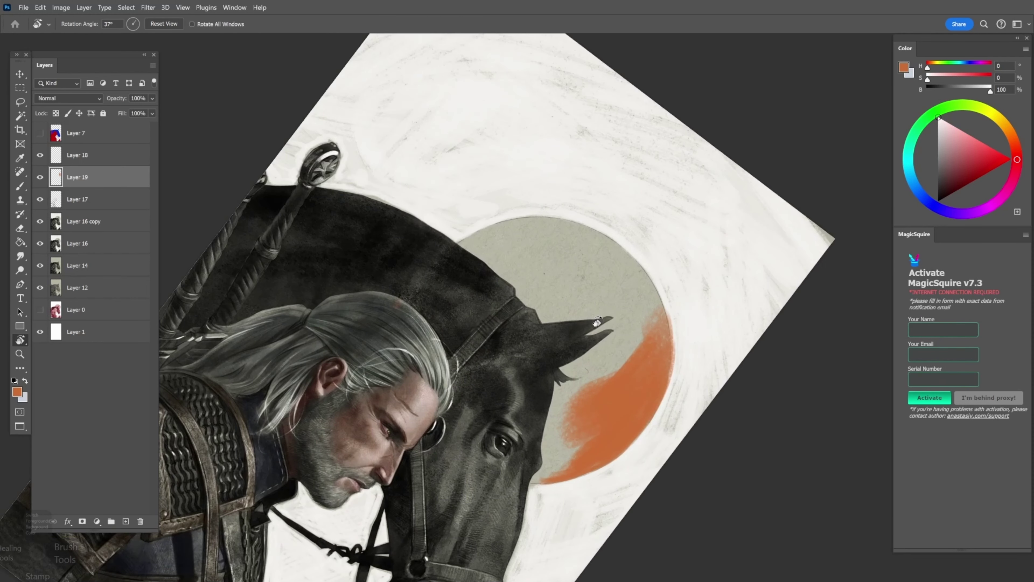
Switch to a textured brush at 40% flow and fill the disc area between the horse's forehead and ear with orange
right_click(595, 151)
left_click(667, 418)
key("Return")
mouse_move(647, 309)
left_mouse_down()
mouse_move(611, 367)
mouse_move(611, 336)
mouse_move(599, 366)
mouse_move(601, 320)
mouse_move(607, 362)
mouse_move(655, 338)
mouse_move(660, 405)
mouse_move(651, 322)
mouse_move(635, 395)
mouse_move(585, 360)
mouse_move(615, 448)
mouse_move(592, 368)
left_mouse_up()
key("bracketleft")
key("bracketright")
key("bracketright")
key("bracketleft")
key("bracketleft")
key("bracketleft")
key("r")
scroll(609, 360, "down", 4)
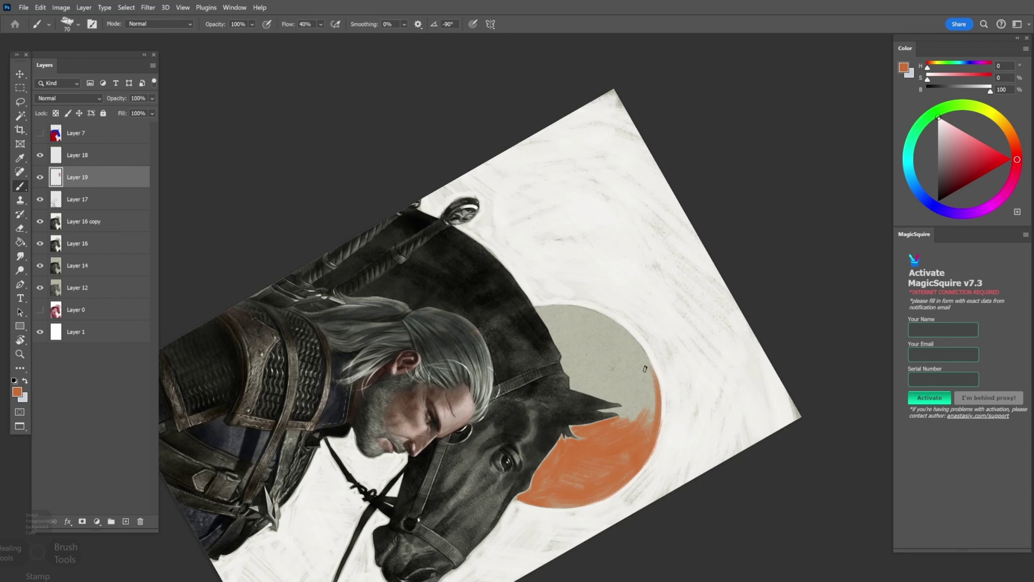
Fill the rest of the background disc around the horse's ear and above its neck with orange on Layer 19
left_click_drag(578, 322, 554, 309)
scroll(554, 309, "down", 1)
key("b")
scroll(554, 285, "up", 5)
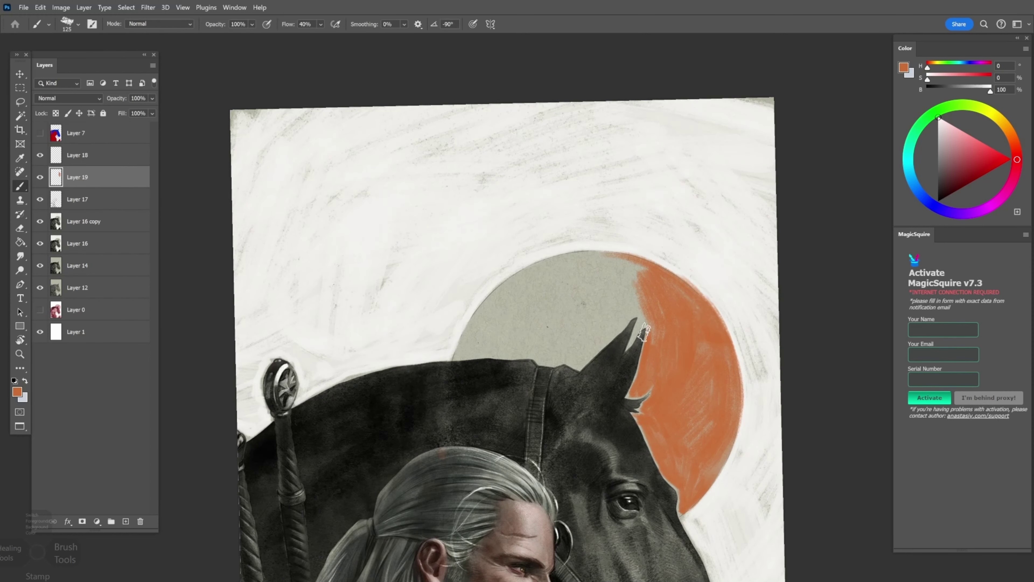
mouse_move(643, 322)
left_mouse_down()
mouse_move(629, 347)
mouse_move(638, 300)
mouse_move(586, 359)
mouse_move(578, 285)
mouse_move(566, 299)
mouse_move(556, 288)
mouse_move(570, 240)
mouse_move(541, 216)
mouse_move(508, 456)
mouse_move(524, 377)
left_mouse_up()
key("bracketleft")
scroll(586, 358, "down", 3)
key("bracketleft")
key("bracketleft")
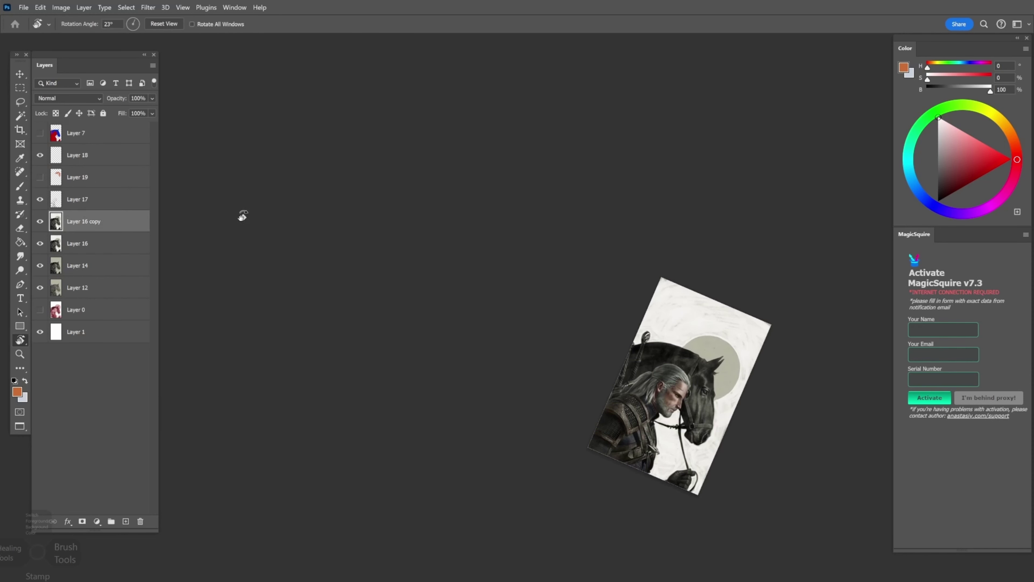
Tint Layer 16 copy towards a warm cream with a Hue/Saturation adjustment and show the disc layer again
key("ctrl+u")
left_click_drag(134, 220, 129, 221)
left_click_drag(88, 163, 94, 164)
key("Return")
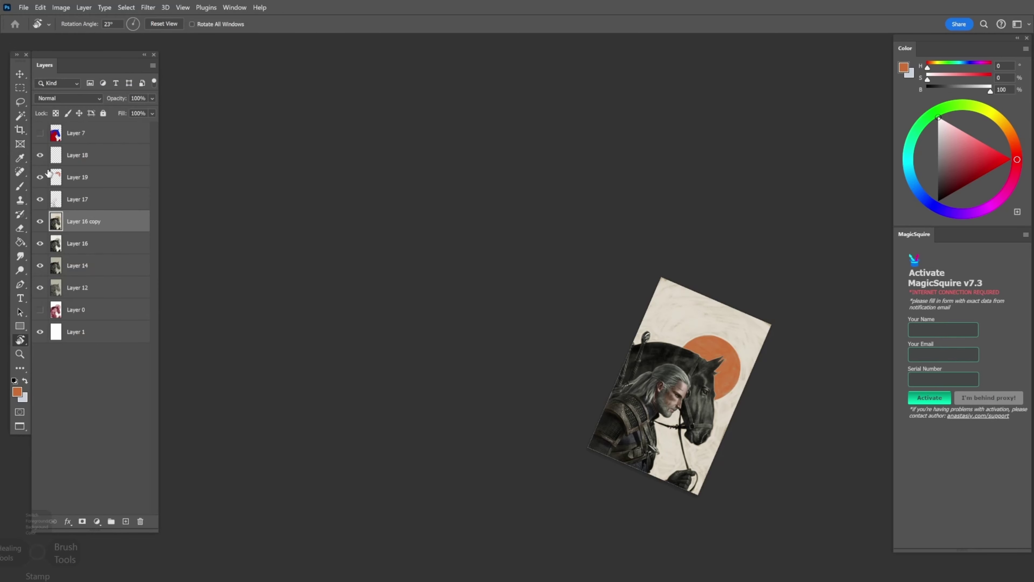
key("r")
key("Escape")
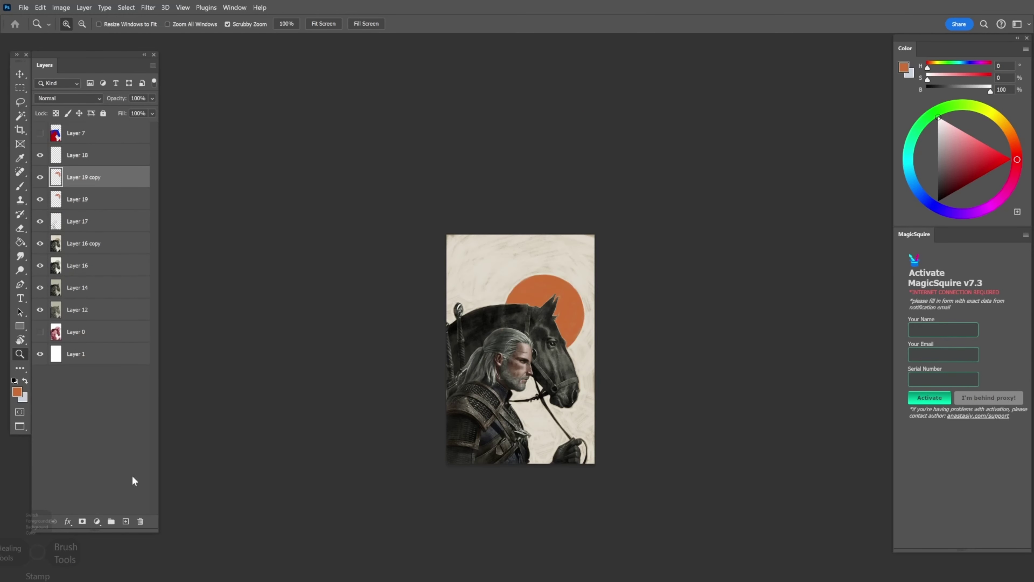
Merge Layer 19 copy with Layer 19, mask it with the background selection, and touch up the mask with a small black brush
right_click(87, 177)
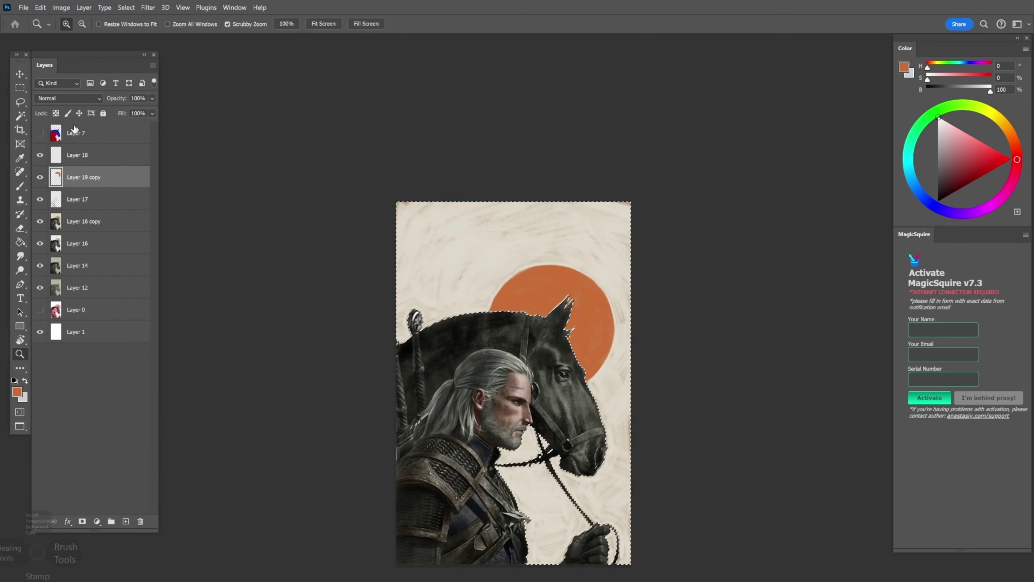
key("b")
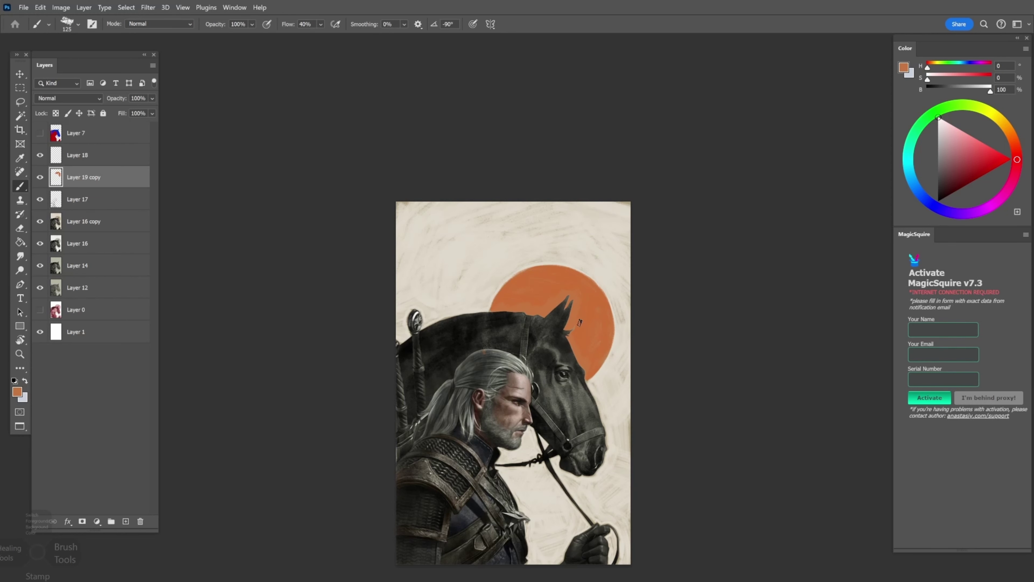
left_click_drag(578, 269, 358, 300)
left_click(82, 521)
key("d")
key("bracketleft")
key("bracketleft")
key("bracketleft")
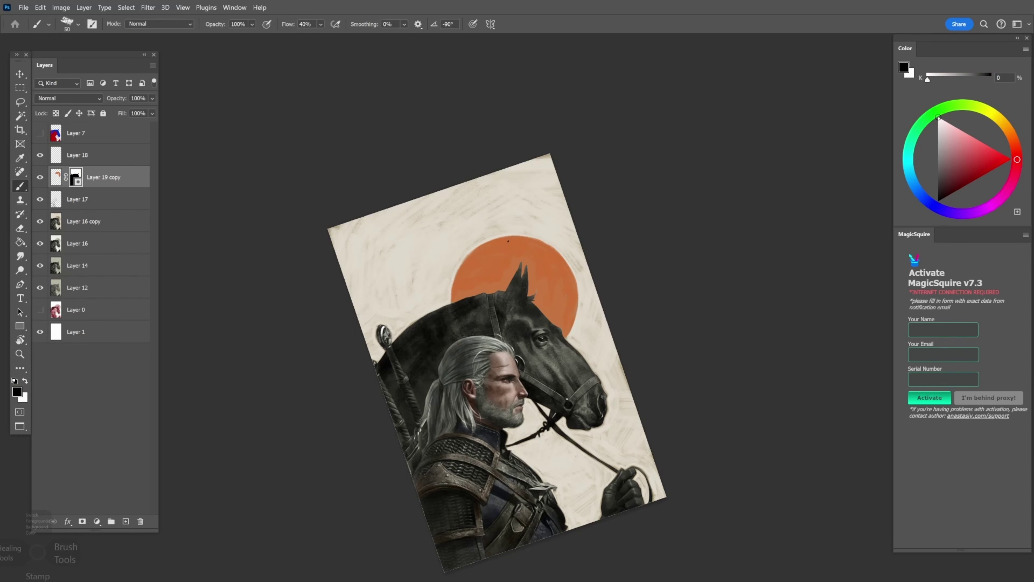
key("bracketleft")
scroll(440, 219, "down", 2)
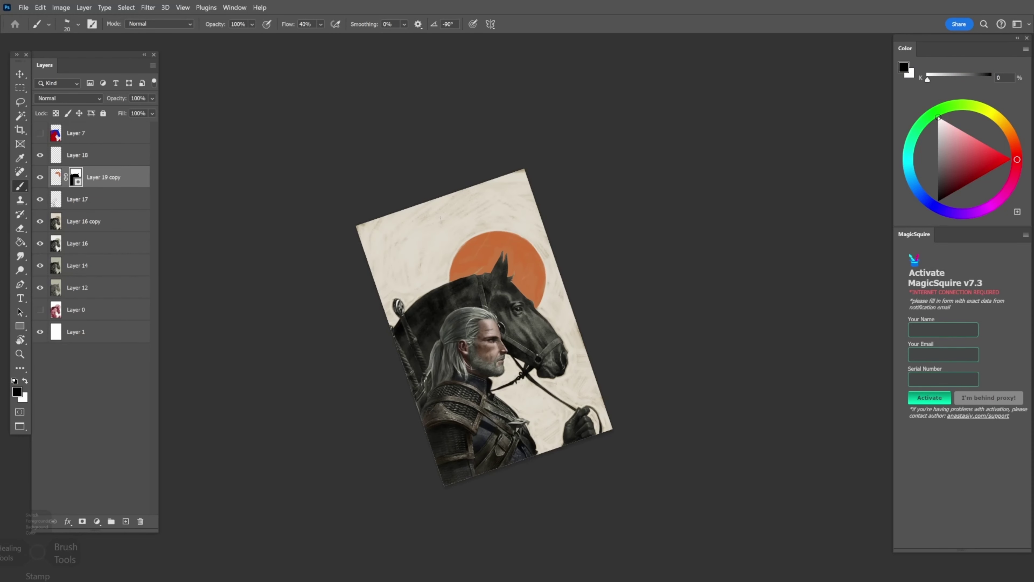
Shift the disc on Layer 19 copy to a yellower, softer orange with a Hue/Saturation adjustment
key("ctrl+u")
left_click(238, 226)
left_click_drag(110, 191, 139, 191)
left_click_drag(87, 162, 92, 163)
left_click(246, 114)
key("r")
key("ctrl+minus")
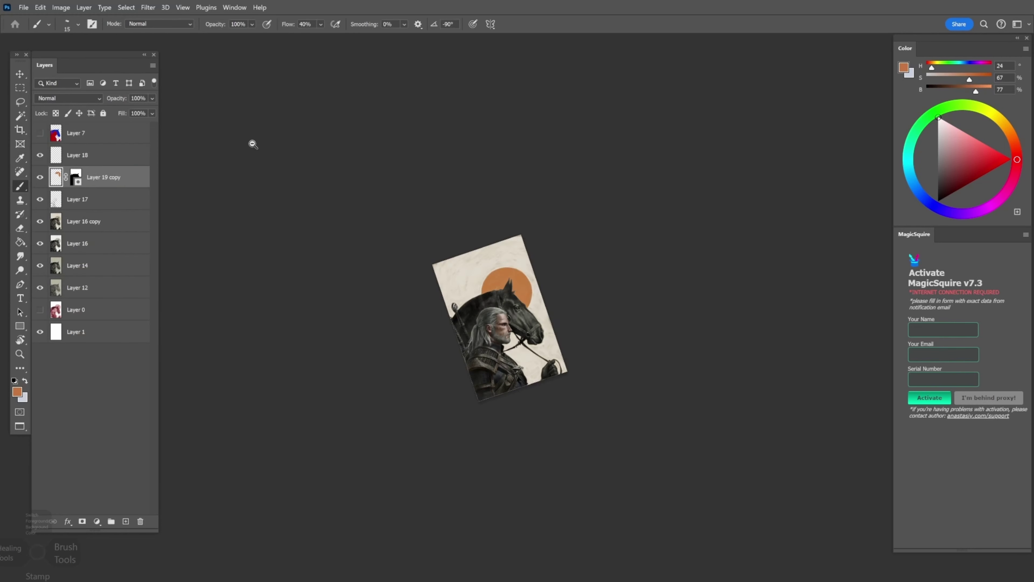
Remove the layer mask from Layer 19 copy and return to the textured brush
left_click_drag(493, 326, 500, 302)
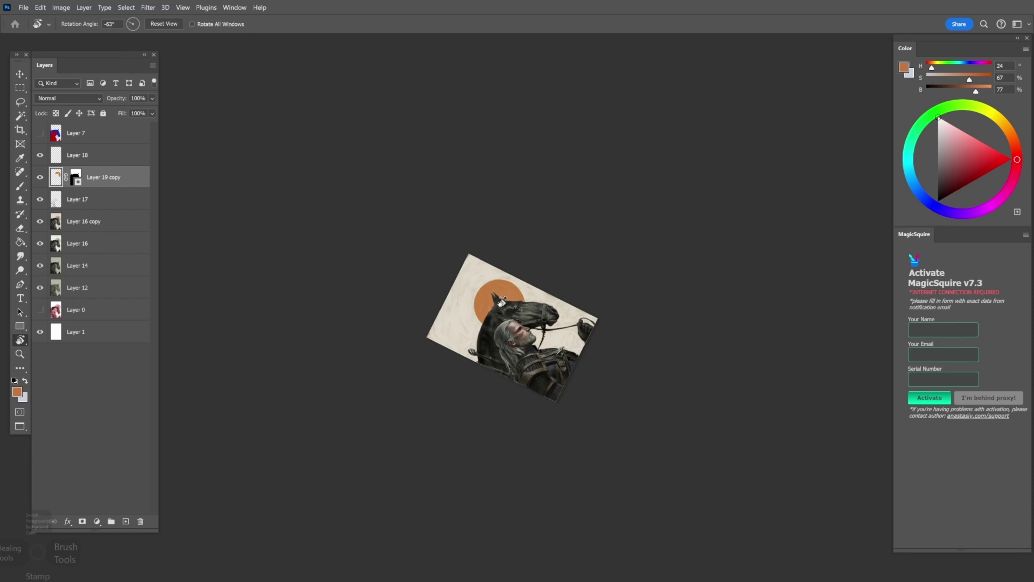
scroll(495, 249, "up", 3)
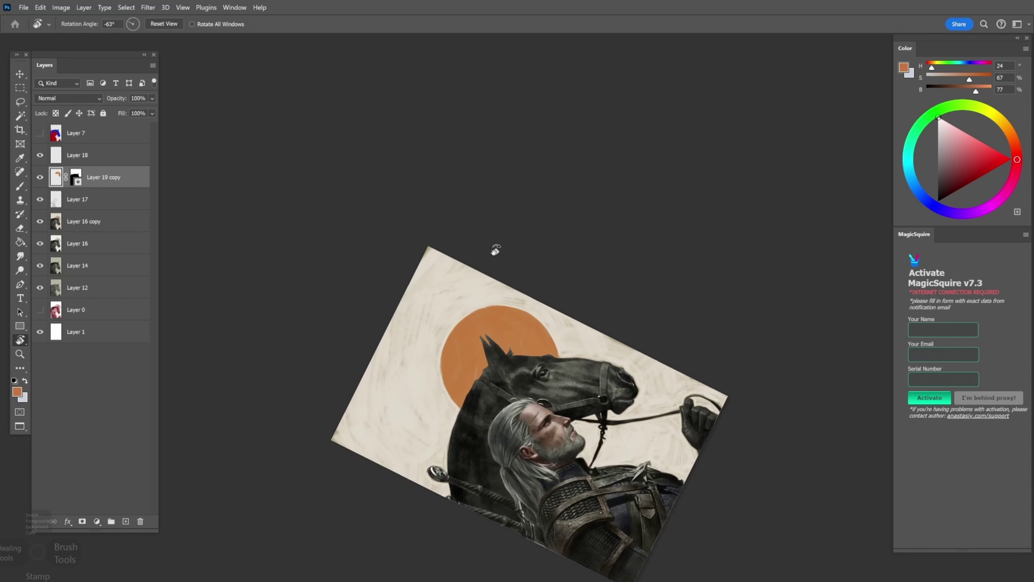
left_click_drag(76, 178, 140, 521)
key("b")
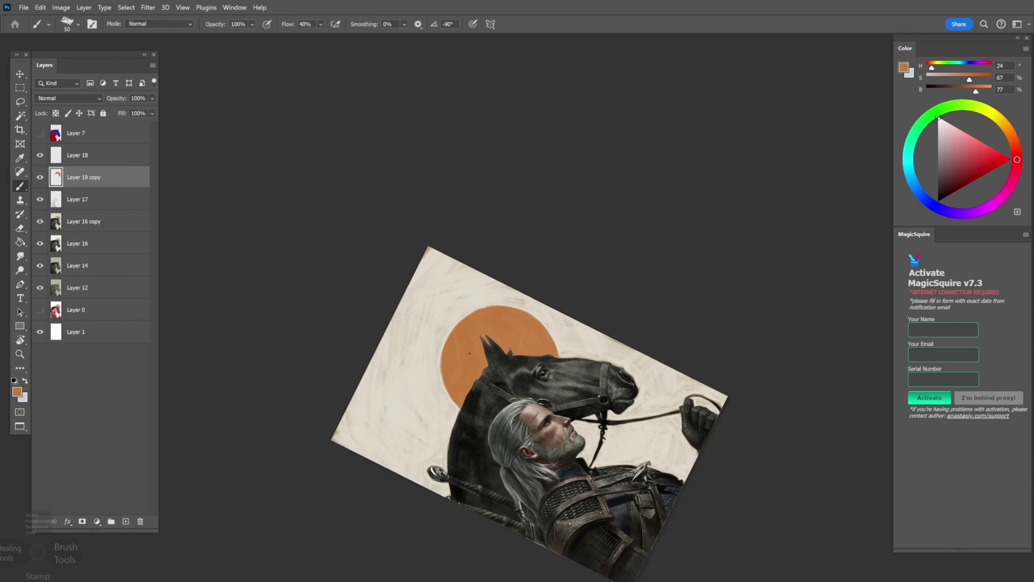
Load the disc shape of Layer 19 copy as a selection and hide that layer
left_click(39, 176)
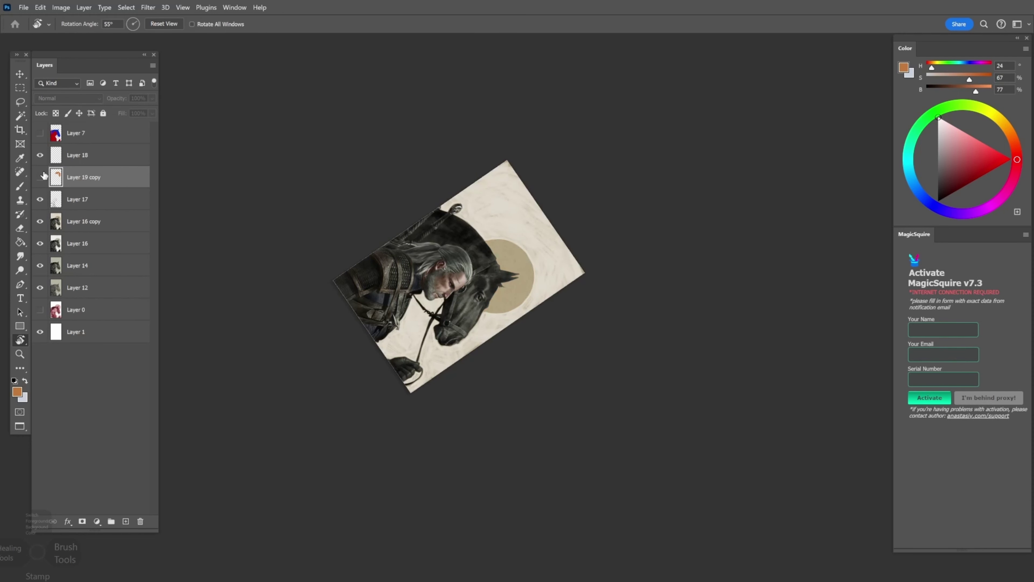
left_click(39, 175)
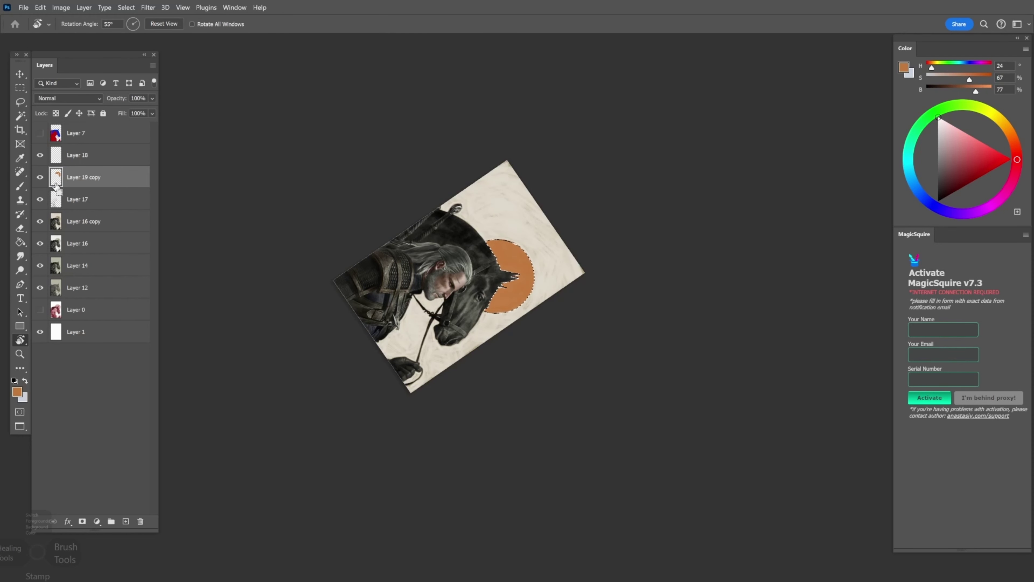
left_click(38, 174)
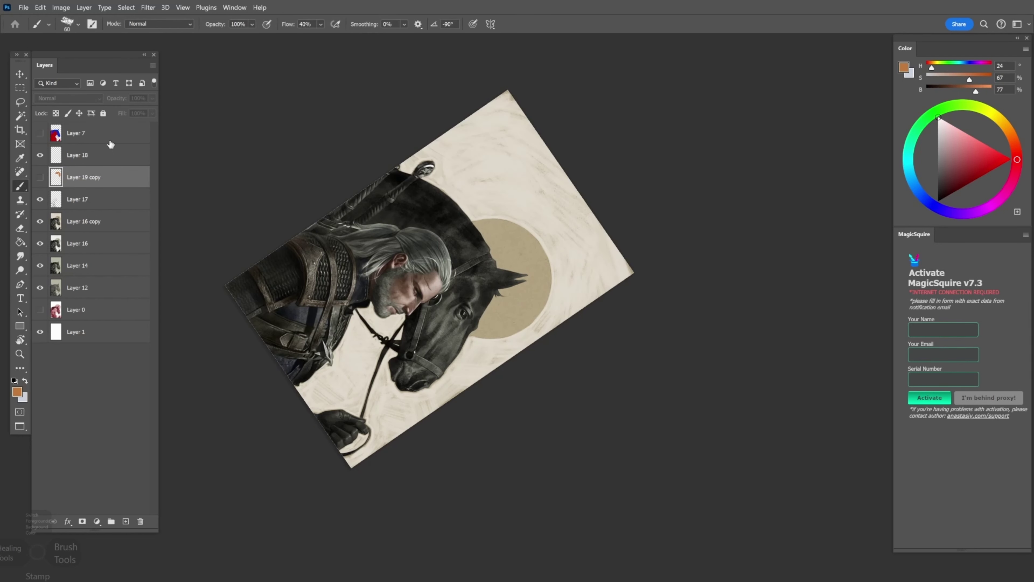
Repaint the whole disc orange on a new layer above Layer 19 copy, using a 175 px brush at 99% flow
key("shift+9")
key("shift+9")
mouse_move(550, 275)
left_mouse_down()
mouse_move(531, 323)
mouse_move(545, 274)
mouse_move(538, 303)
mouse_move(501, 330)
left_mouse_up()
key("r")
mouse_move(500, 330)
left_mouse_down()
mouse_move(513, 318)
mouse_move(505, 350)
mouse_move(518, 297)
left_mouse_up()
key("bracketright")
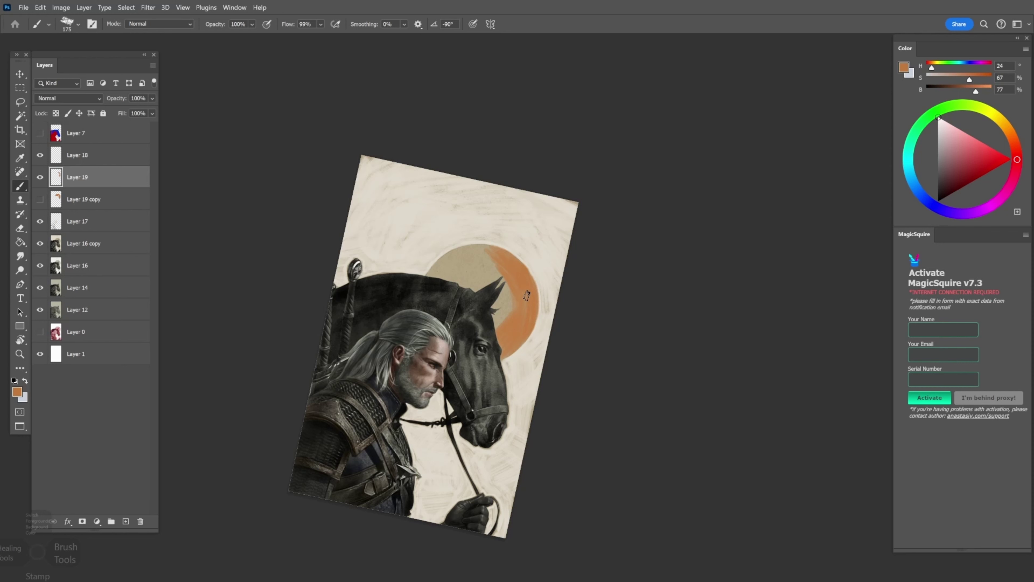
mouse_move(526, 294)
left_mouse_down()
mouse_move(488, 321)
mouse_move(510, 335)
mouse_move(490, 272)
mouse_move(445, 267)
mouse_move(505, 271)
left_mouse_up()
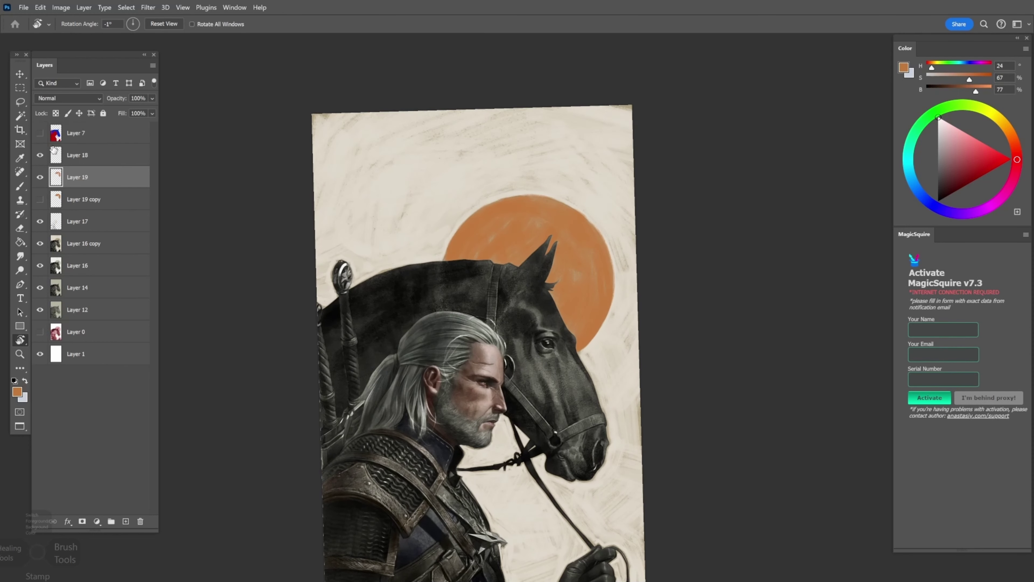
Select Layer 17 for further tinting and switch to a different brush preset of about 128 px
left_click(39, 221)
left_click(39, 221)
left_click(82, 221)
key("b")
right_click(393, 301)
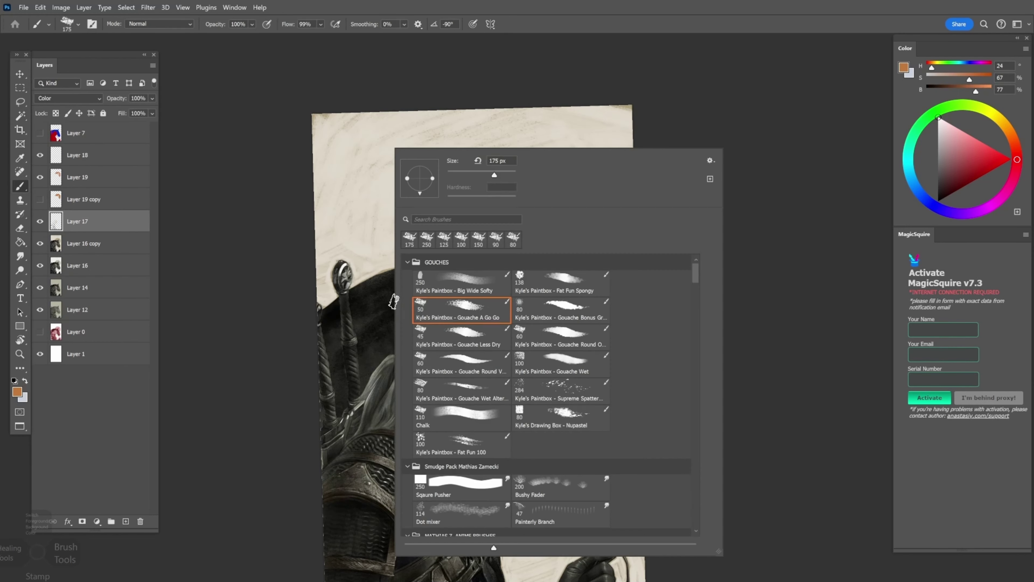
scroll(466, 396, "down", 5)
double_click(466, 396)
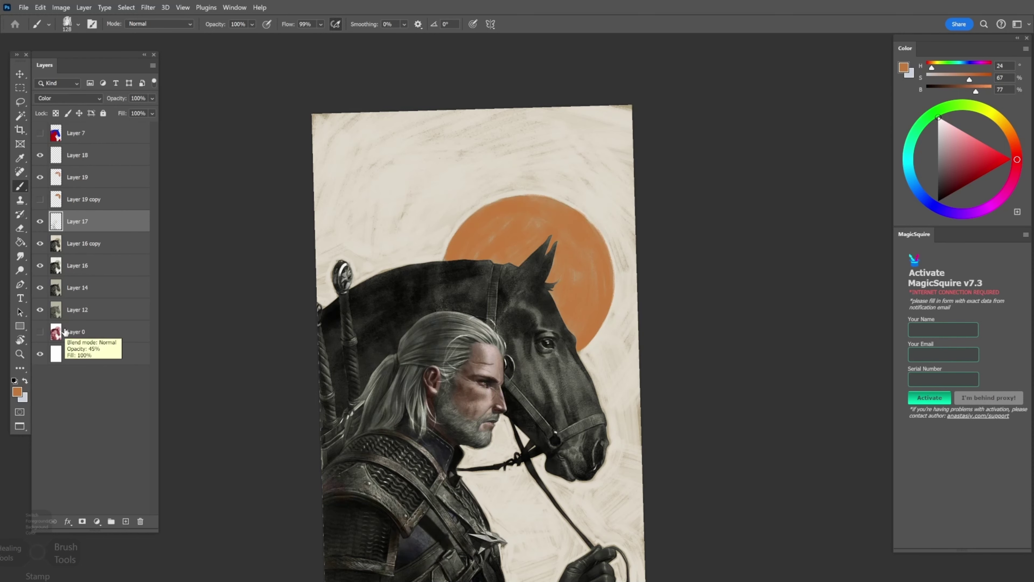
Tint the grip of the sword nearest the rider's head dark blue on Layer 17, with the brush reduced to 60 px
left_click(17, 392)
left_click(529, 342)
left_click(768, 201)
key("bracketleft")
key("bracketleft")
key("bracketleft")
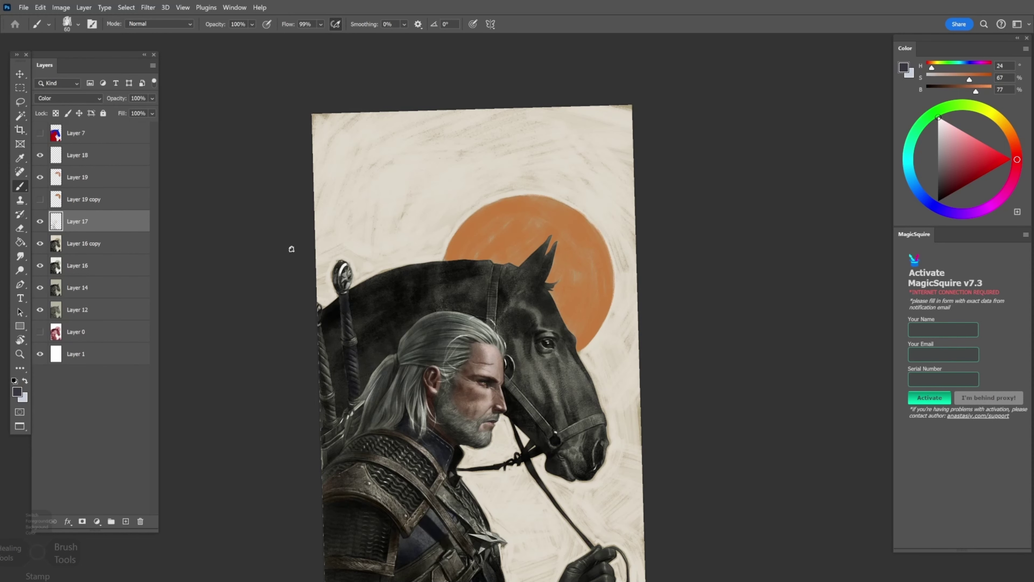
Tint the second sword's grip and the glove cuff dark brown on Layer 17 with a brush of about 70 px
left_click(17, 392)
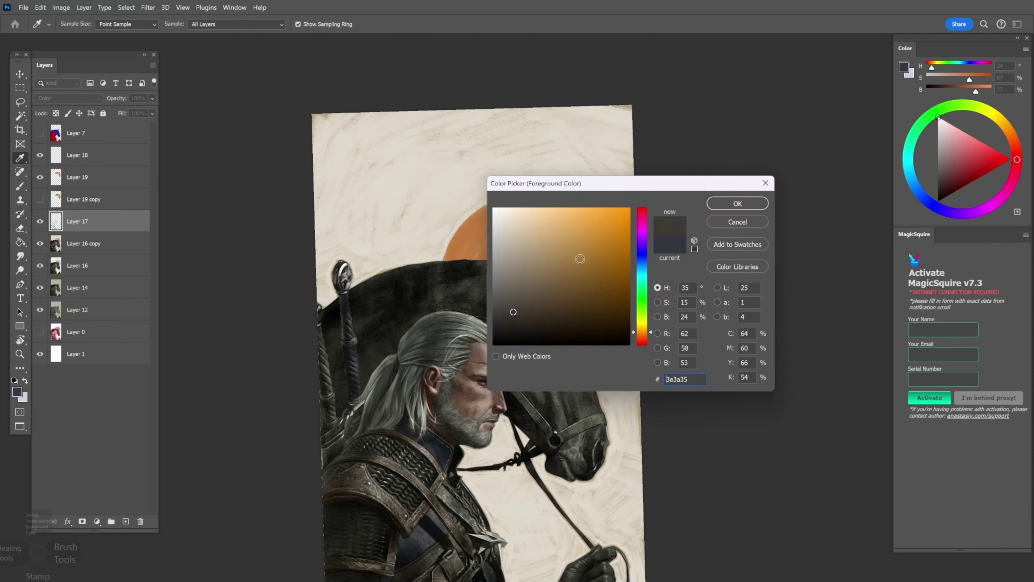
left_click(545, 309)
left_click(768, 201)
key("bracketleft")
key("bracketleft")
key("r")
mouse_move(333, 414)
left_mouse_down()
mouse_move(341, 374)
mouse_move(419, 361)
left_mouse_up()
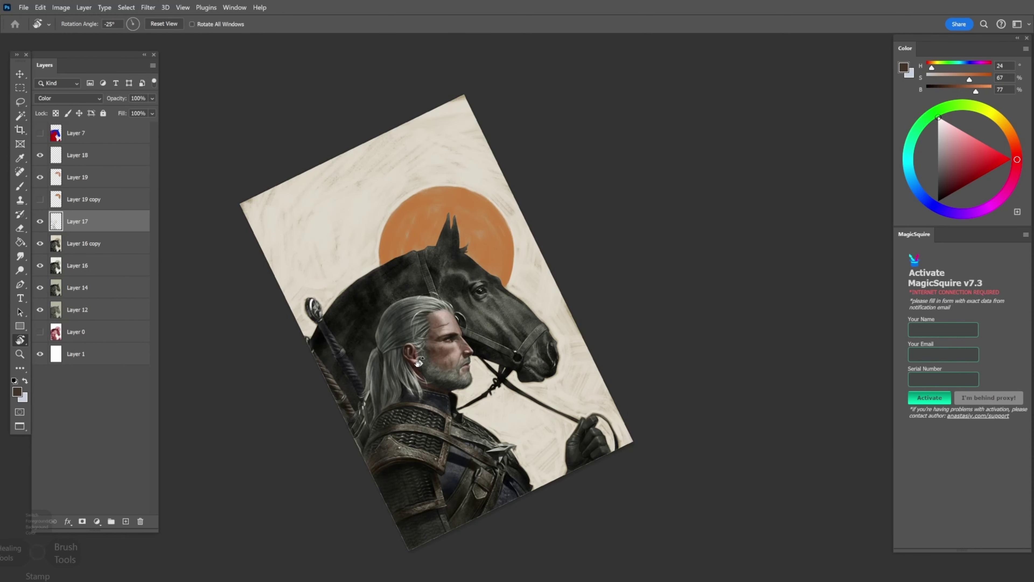
scroll(571, 456, "up", 3)
key("b")
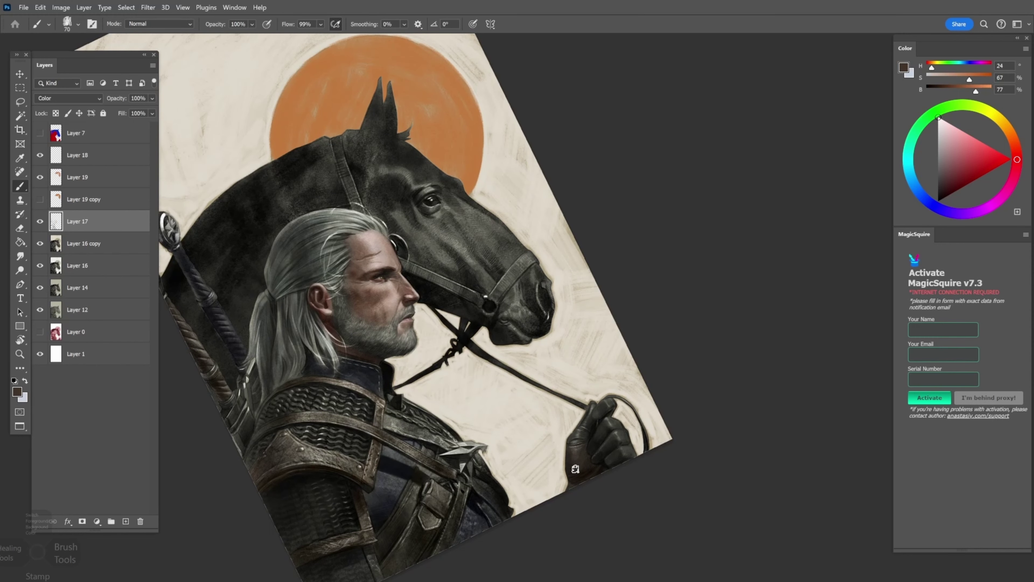
Tint the rider's glove dark blue on Layer 17 with a brush of about 60 px
left_click(17, 392)
key("Return")
key("bracketleft")
left_click_drag(589, 439, 433, 364)
key("bracketright")
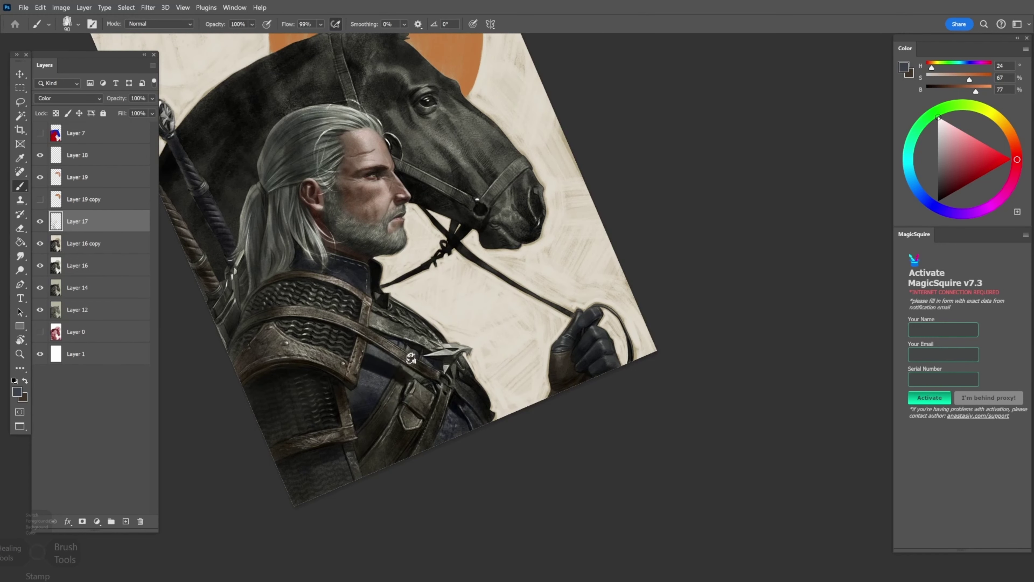
Tint the rider's chest straps brown 5a4530 on Layer 17 and clean up with an eraser reduced to 200 px
left_click(416, 354, "alt")
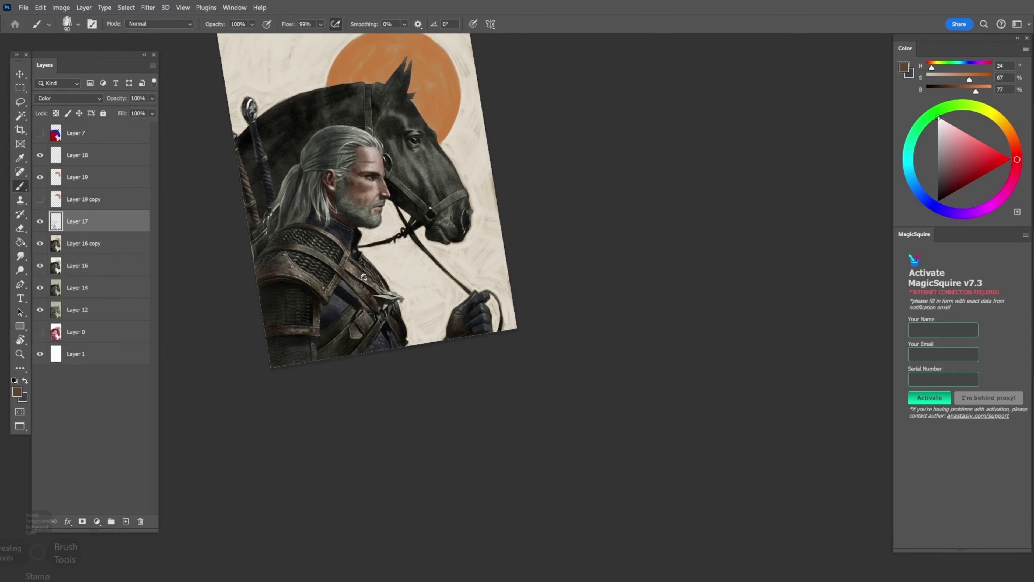
scroll(395, 246, "up", 1)
key("e")
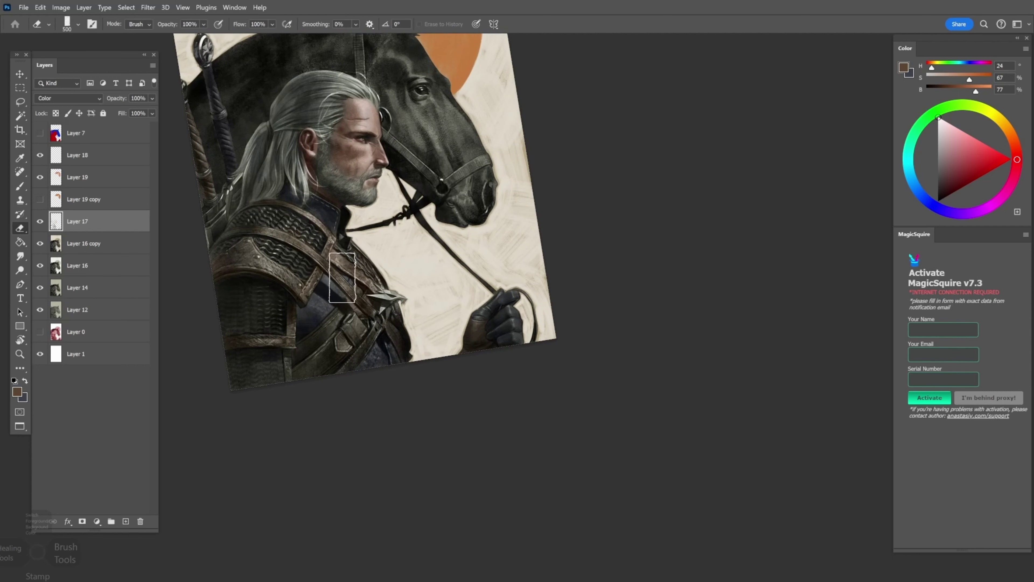
scroll(326, 245, "down", 1)
scroll(201, 314, "up", 1)
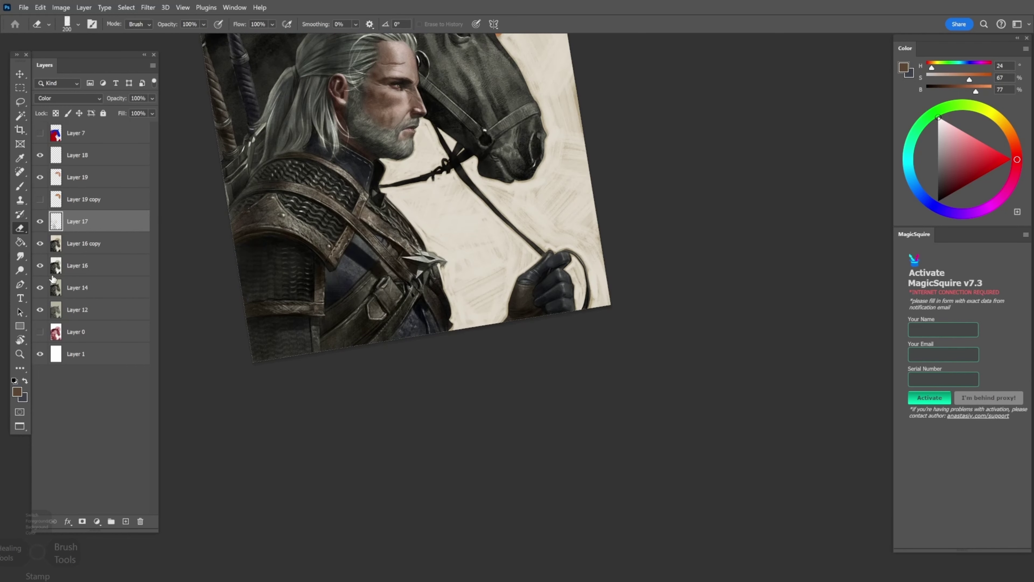
Add a layer above Layer 17 in Multiply mode at 60% opacity and pick a light tan for painting
key("ctrl+shift+alt+n")
key("shift+alt+m")
key("b")
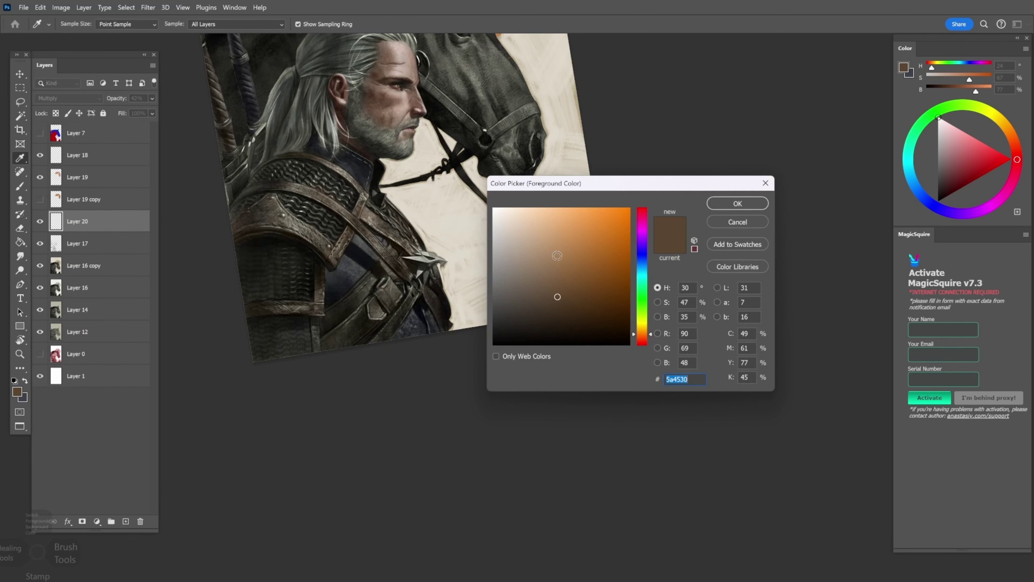
left_click(556, 257)
key("Return")
key("bracketright")
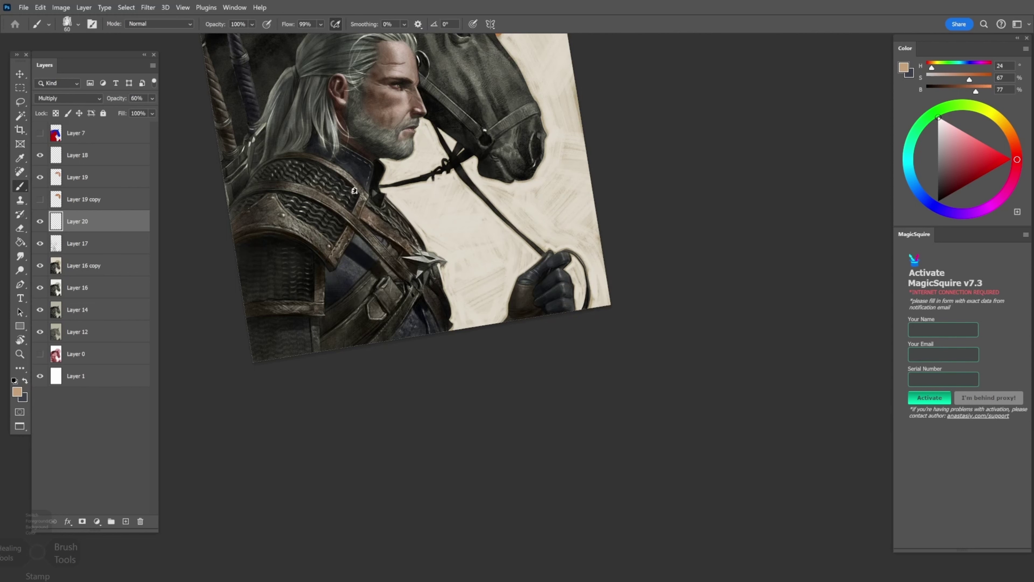
Darken the rider's armour and sleeve on the Multiply layer with dark brown 423c38, enlarging the brush to about 175 px
left_click(613, 325)
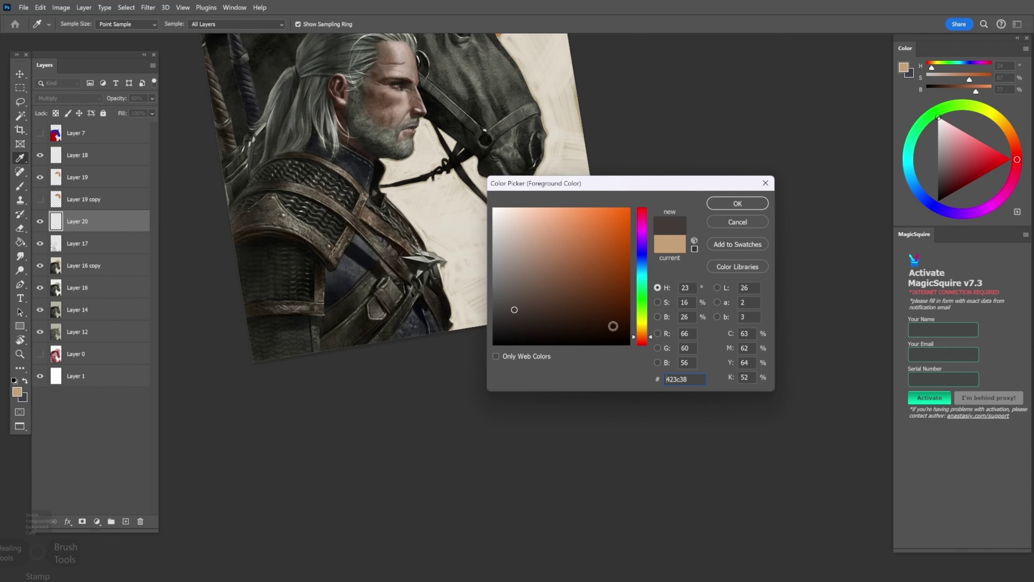
key("Return")
key("bracketright")
key("bracketright")
key("bracketright")
key("bracketright")
key("bracketright")
key("bracketright")
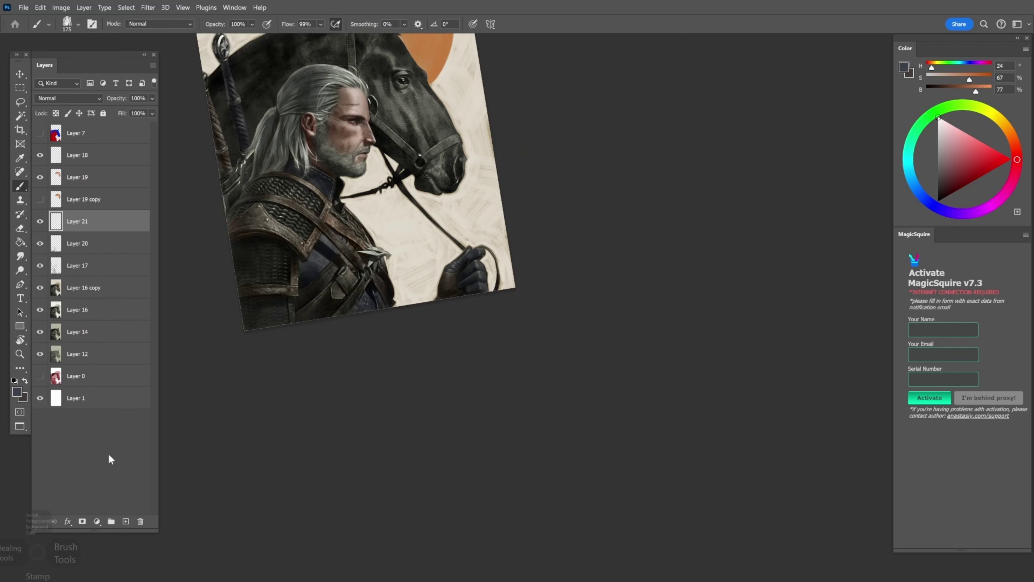
Set Layer 21 to Overlay and warm the rider's shoulder armour with a brown 70 px brush
left_click(68, 98)
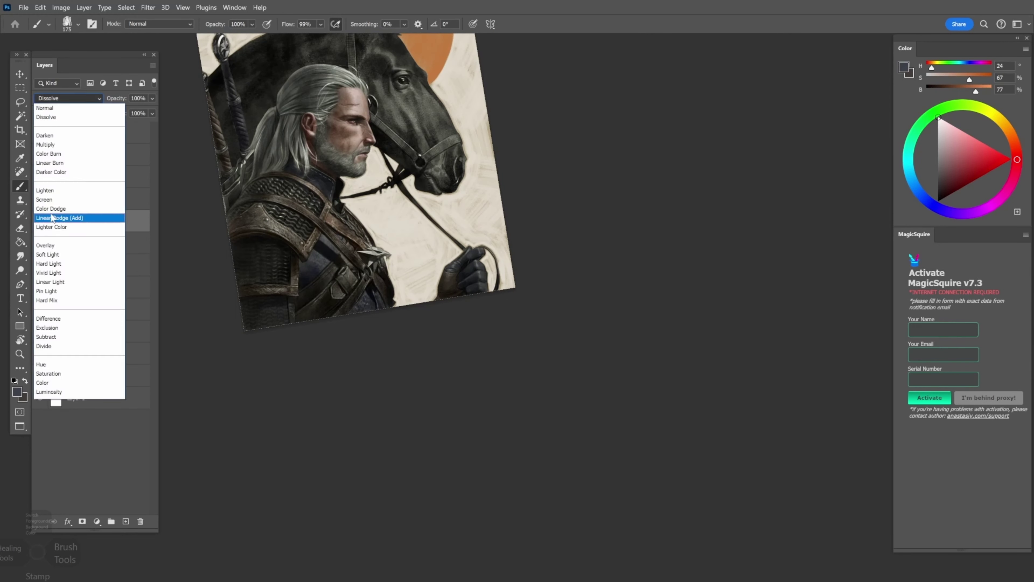
left_click(45, 385)
key("bracketleft")
key("bracketleft")
left_click(17, 392)
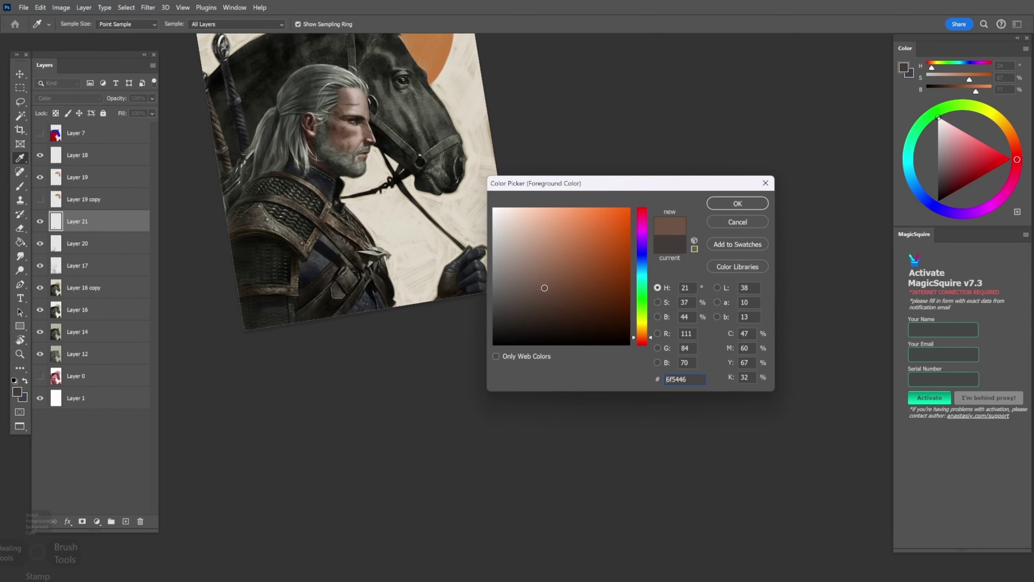
left_click(644, 332)
key("Return")
left_click(68, 97)
left_click(47, 234)
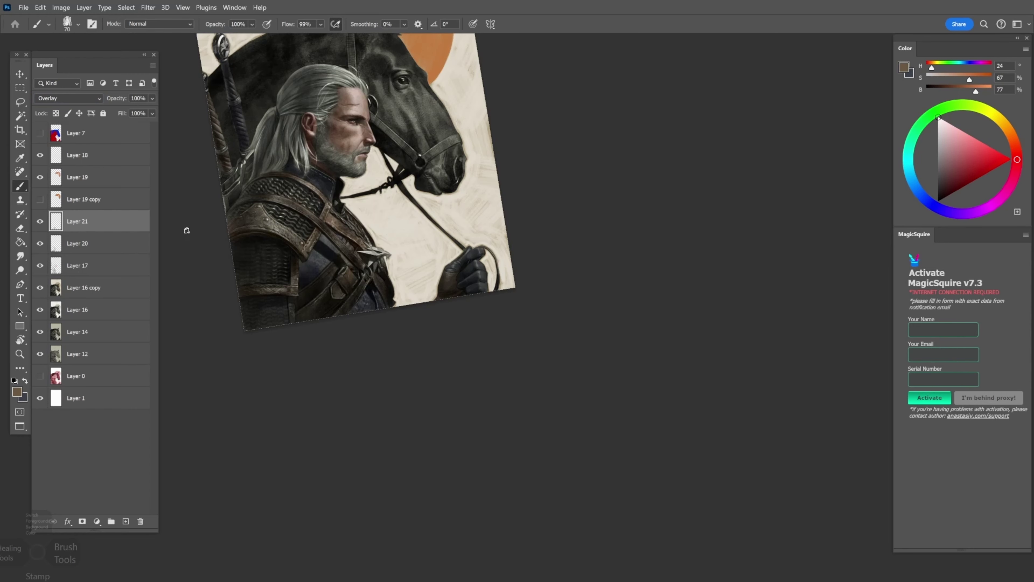
key("ctrl+minus")
left_click_drag(285, 257, 330, 288)
Shade the rider's armour and torso on Multiply Layer 20 with the dark blue-grey colour and a brush enlarged to 200 px
key("alt+bracketleft")
key("bracketright")
key("bracketright")
key("bracketright")
key("bracketright")
key("bracketright")
key("x")
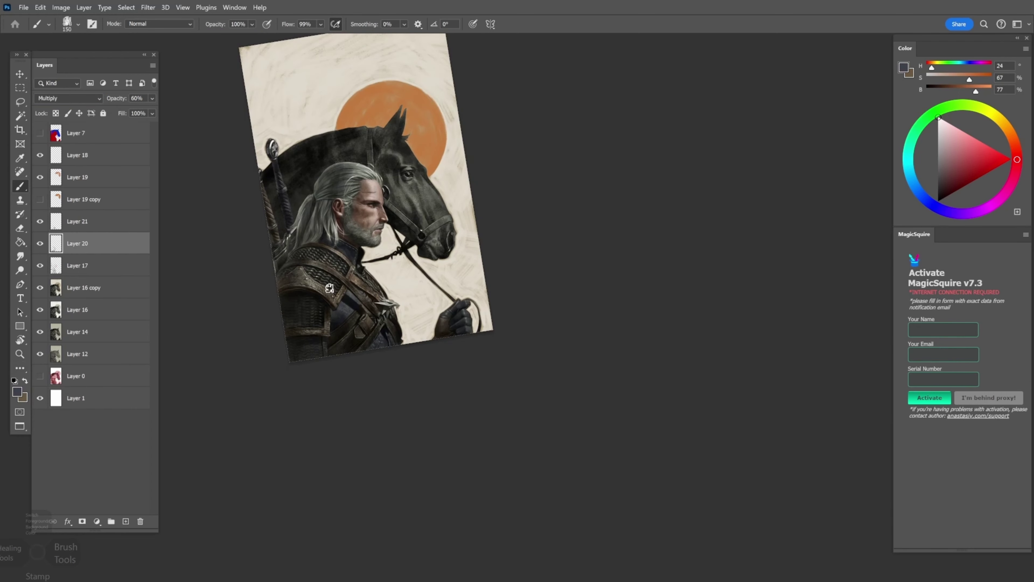
key("bracketright")
key("bracketright")
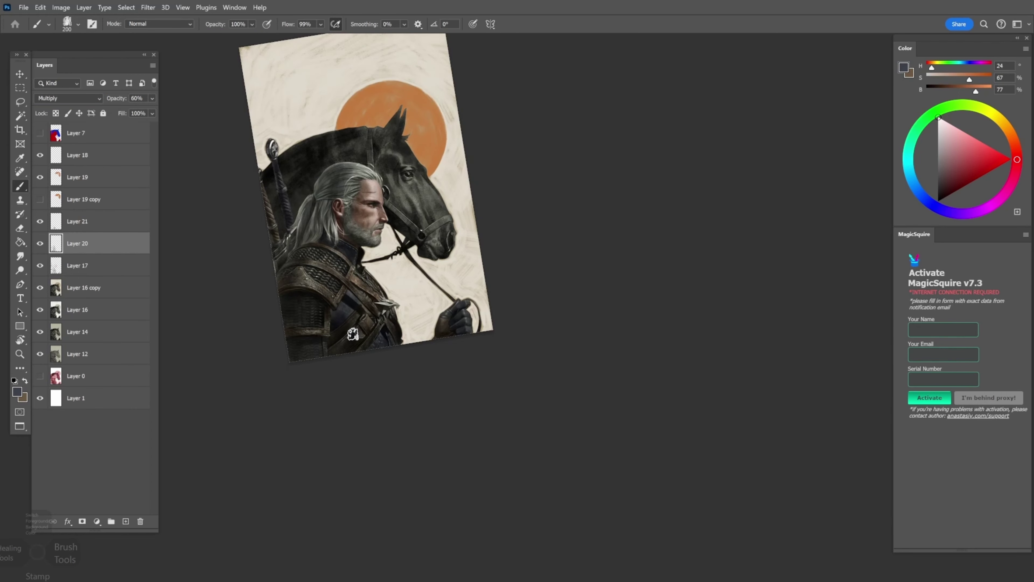
key("ctrl+minus")
key("ctrl+plus")
key("ctrl+plus")
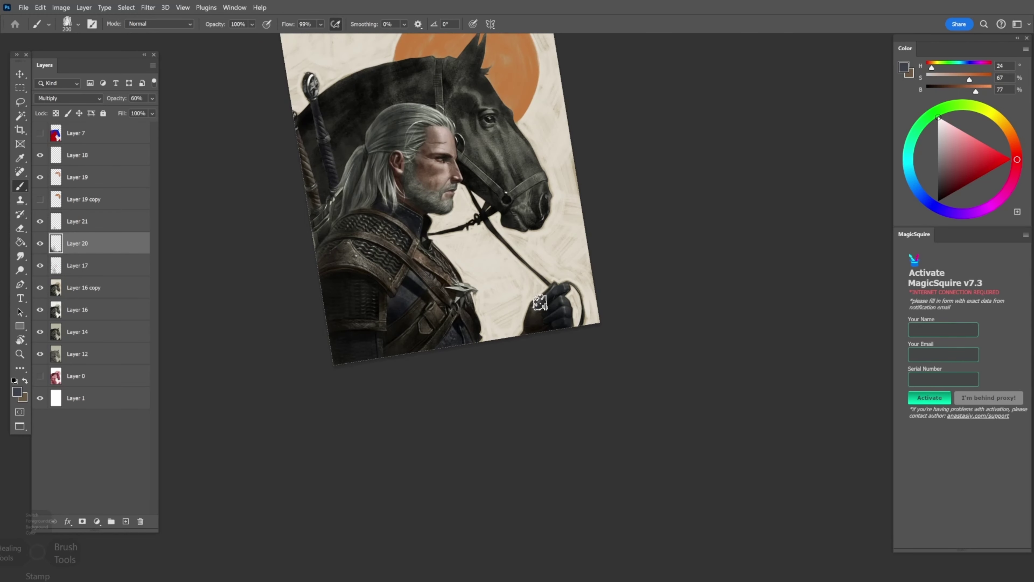
Tint the horse's head on Layer 17 with dark brown 3b271a and a redder brown, using a 200 px brush
key("ctrl+minus")
key("r")
left_click_drag(539, 301, 520, 377)
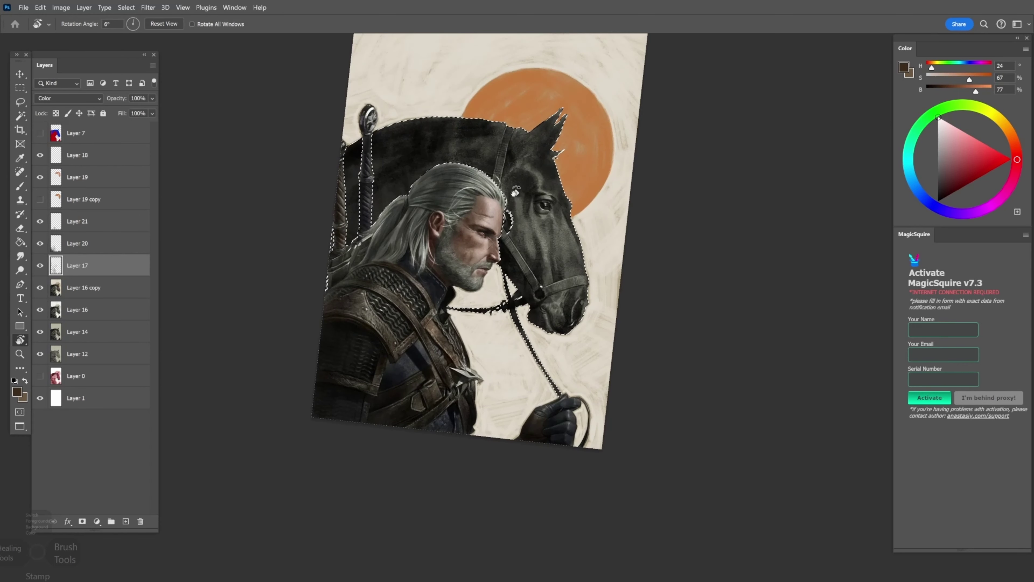
key("b")
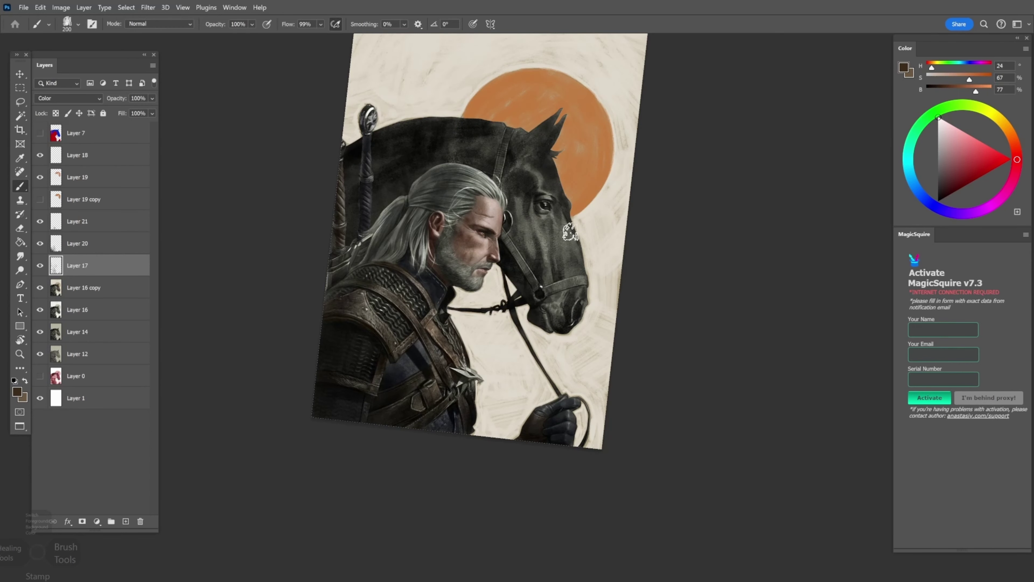
mouse_move(571, 229)
left_mouse_down()
mouse_move(555, 208)
mouse_move(564, 101)
left_mouse_up()
key("bracketright")
mouse_move(526, 149)
left_mouse_down()
mouse_move(538, 265)
mouse_move(545, 259)
left_mouse_up()
left_click(18, 394)
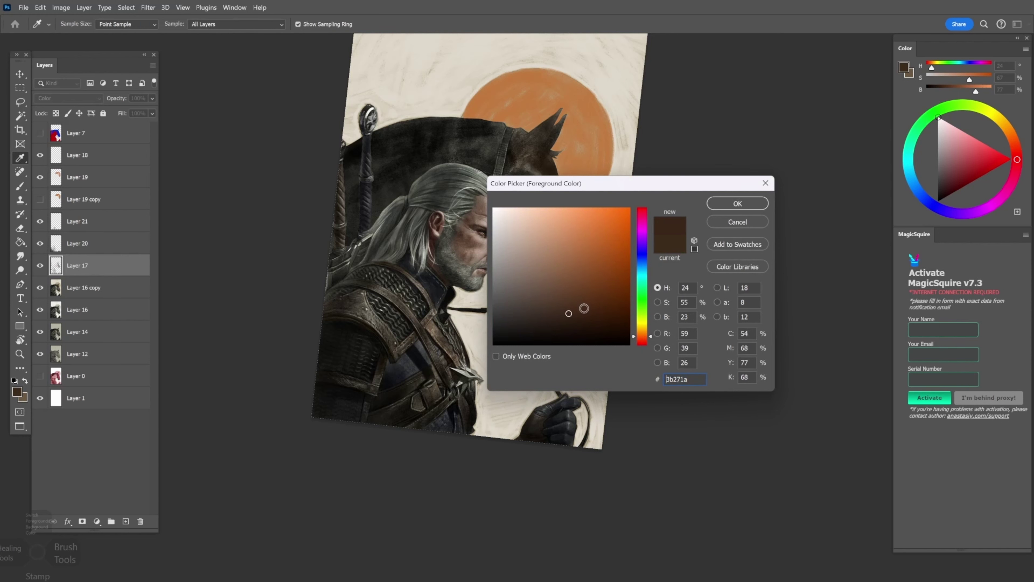
key("Return")
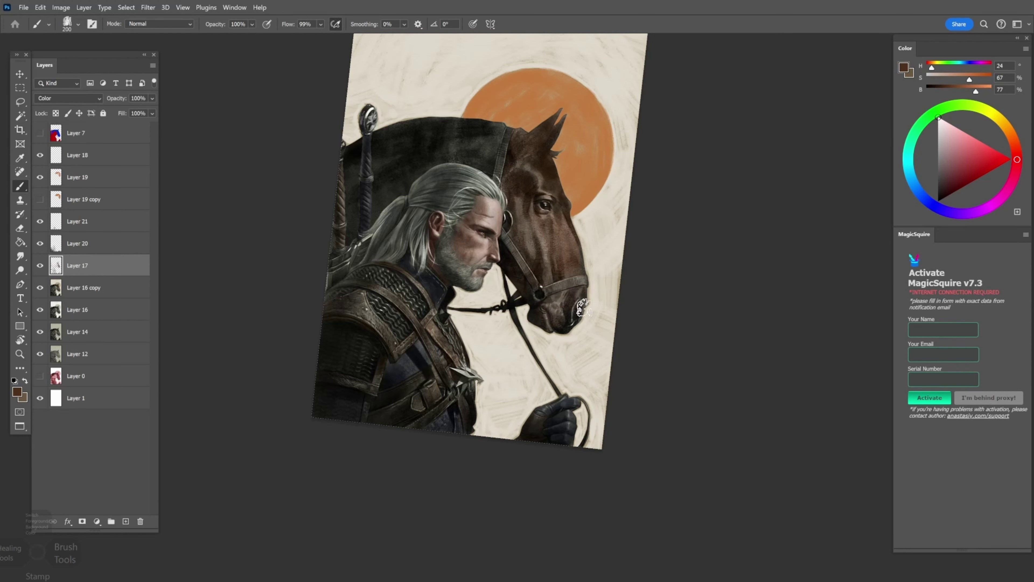
Extend the brown tint over the horse's neck on Layer 17, reset the colours to black and white, and enlarge the brush to 400 px
scroll(584, 307, "down", 1)
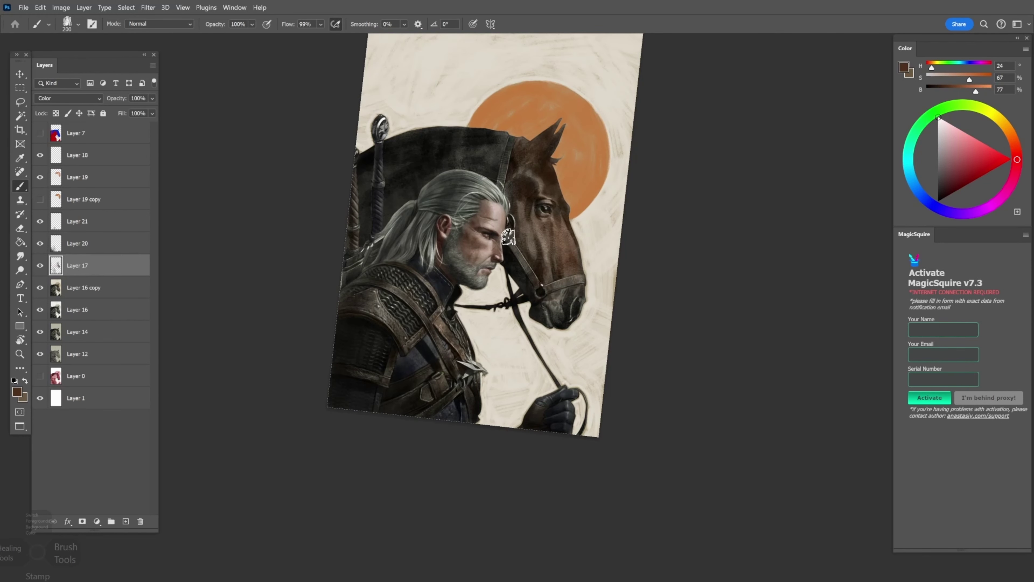
key("d")
key("bracketright")
key("bracketright")
key("bracketright")
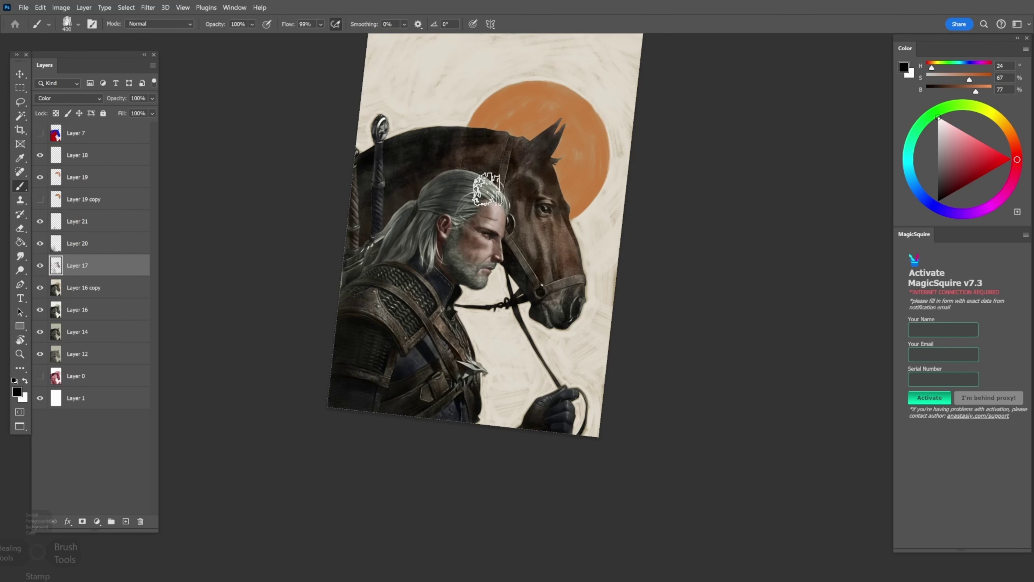
Darken the horse's mane and neck in black on Multiply Layer 20 with the brush enlarged to 600 px
left_click(78, 244)
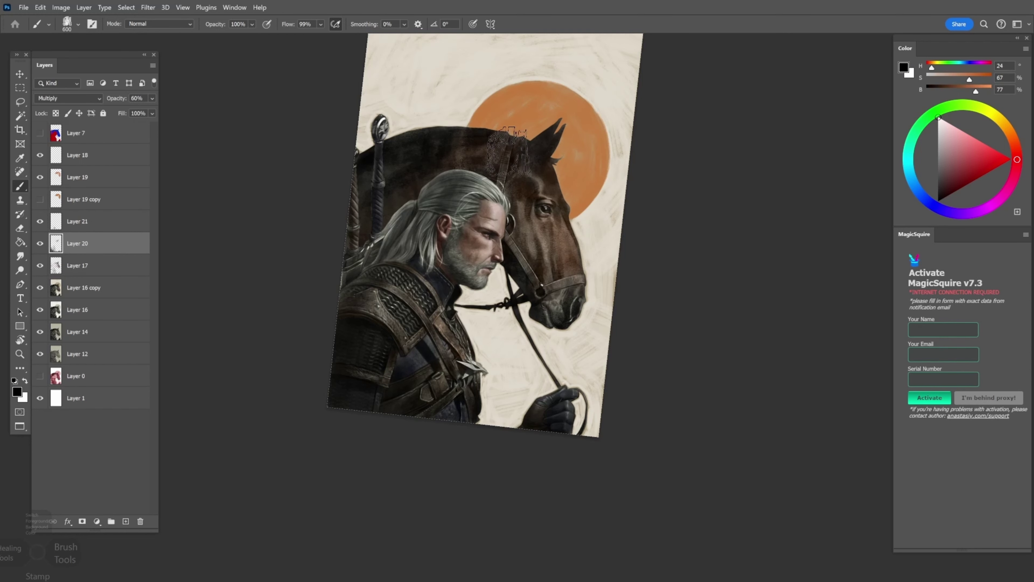
key("bracketright")
key("bracketright")
key("ctrl+minus")
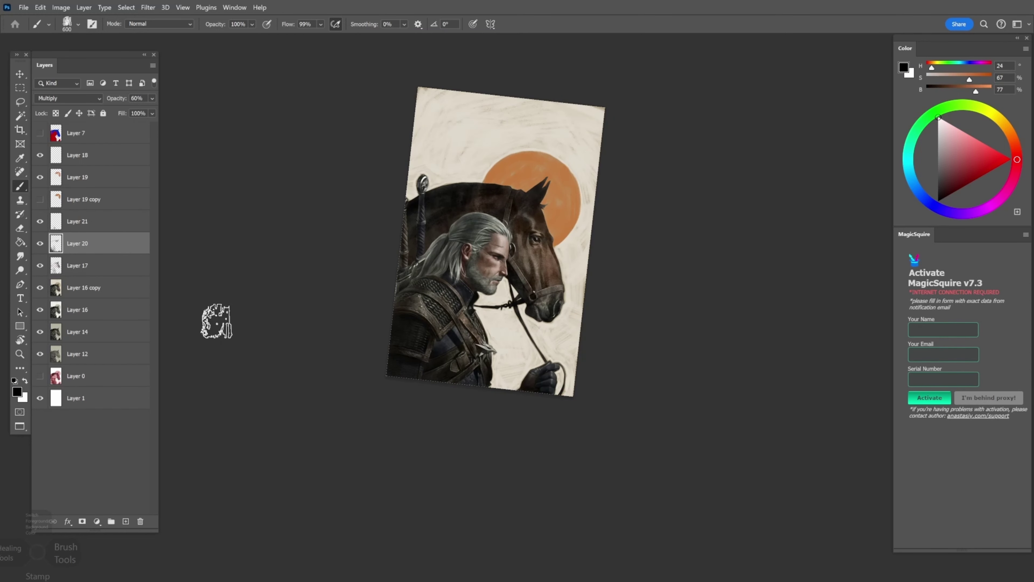
Clean up the tint on Layer 17 around the rider with an eraser reduced to 70 px
key("alt+bracketleft")
key("e")
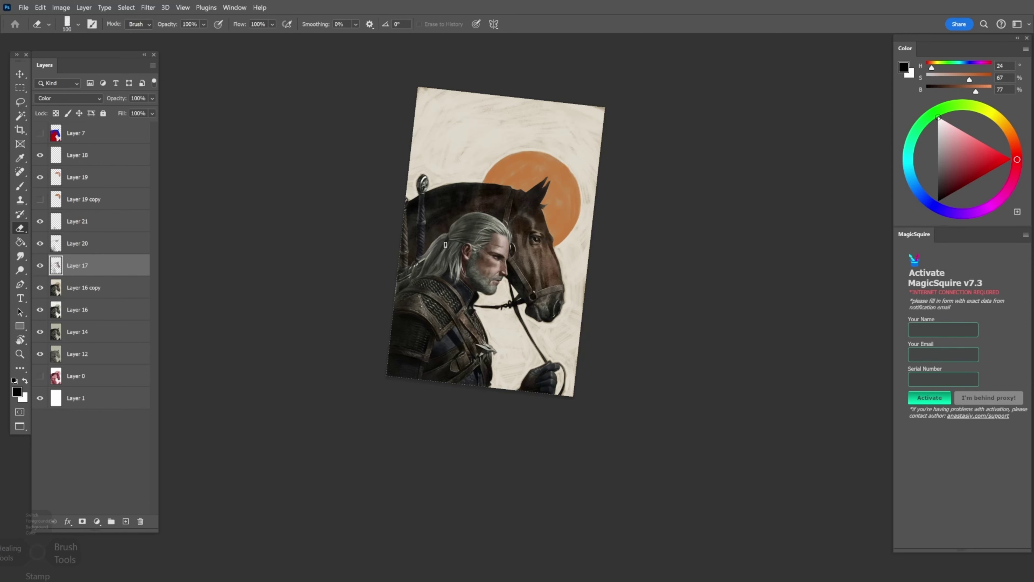
scroll(483, 215, "up", 2)
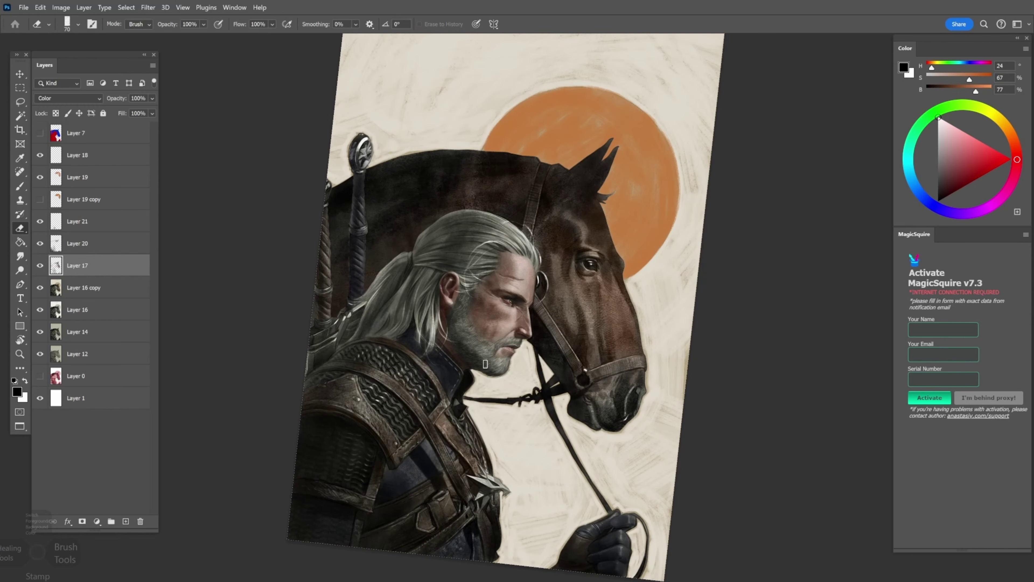
Straighten the canvas view, save the painting as WITCHER-PENCILS-08.psd, and close its floating window
key("r")
key("ctrl+0")
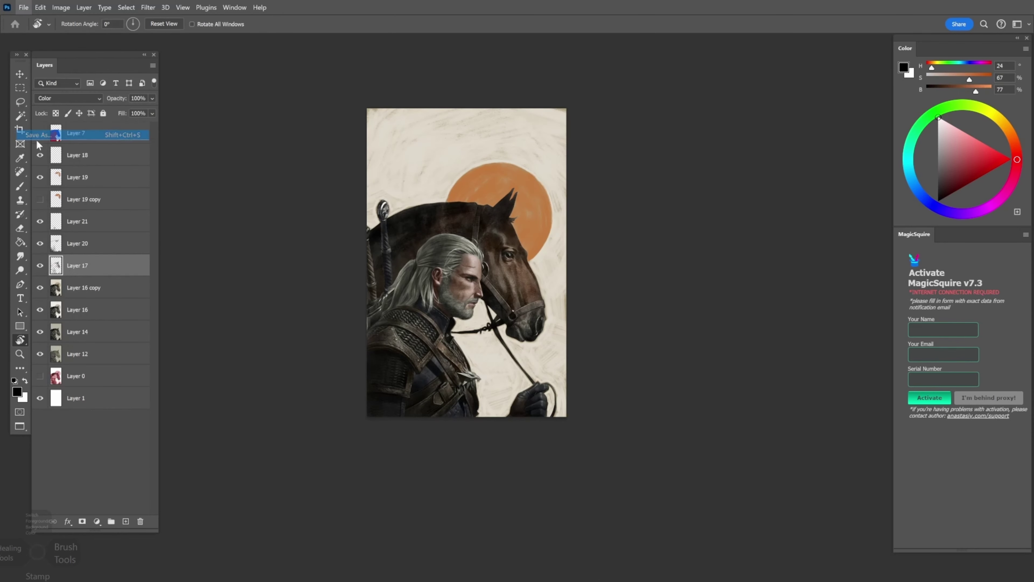
key("ctrl+shift+s")
key("Return")
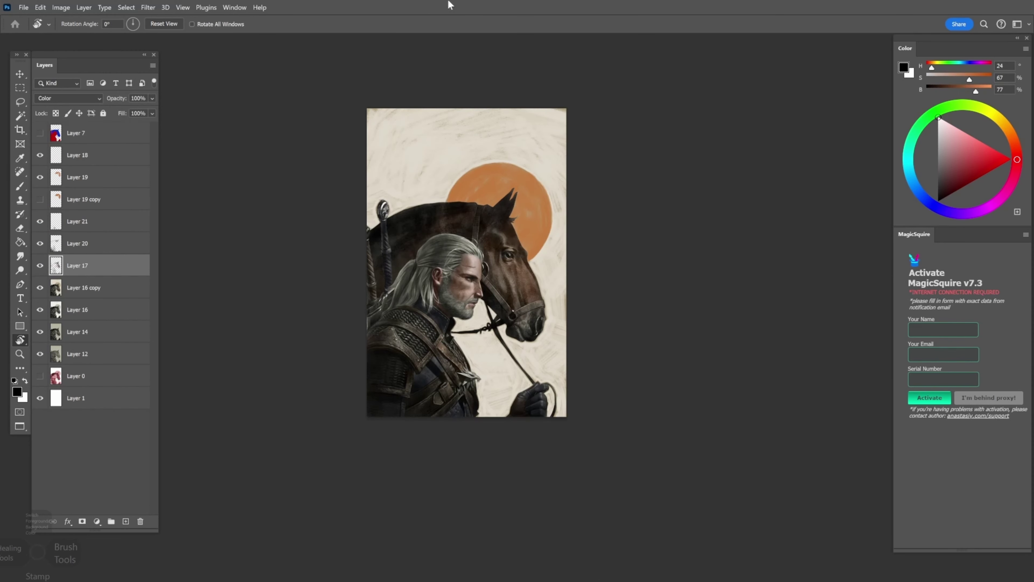
key("f")
key("f")
key("z")
key("ctrl+minus")
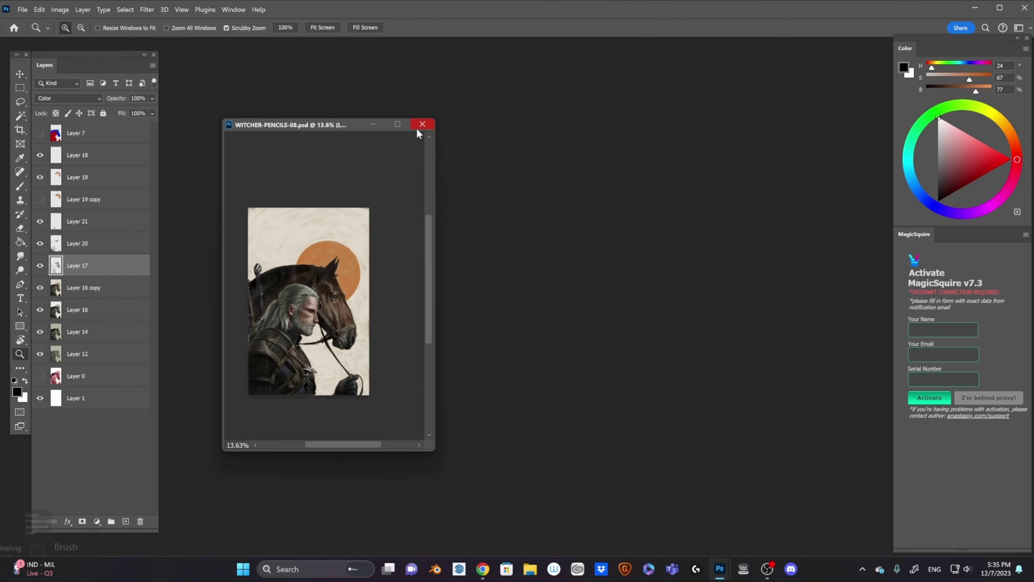
key("ctrl+w")
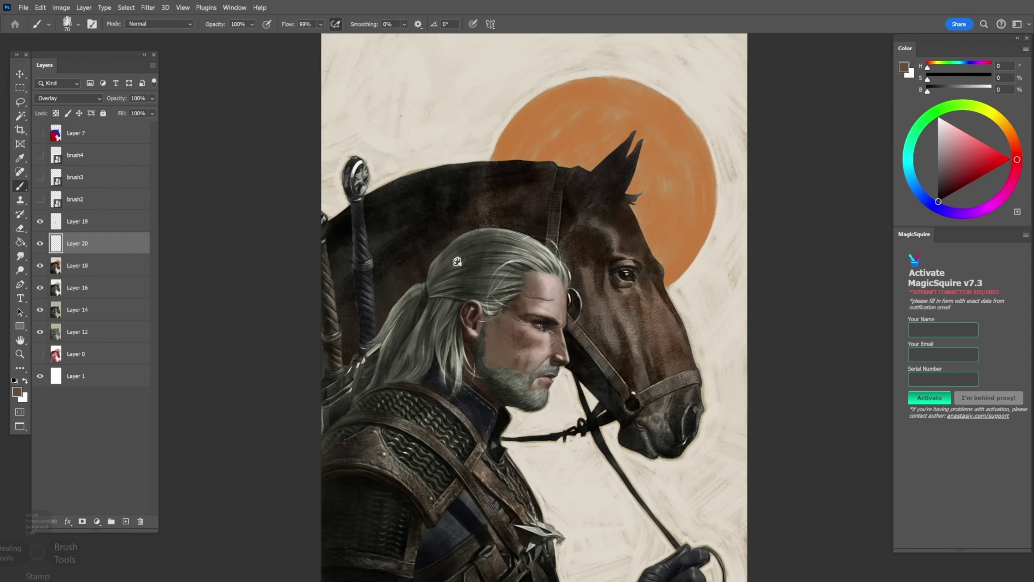
Delete Layer 19 and pick a dark grey for an 80 px brush on Overlay Layer 20
left_click(40, 220)
key("Delete")
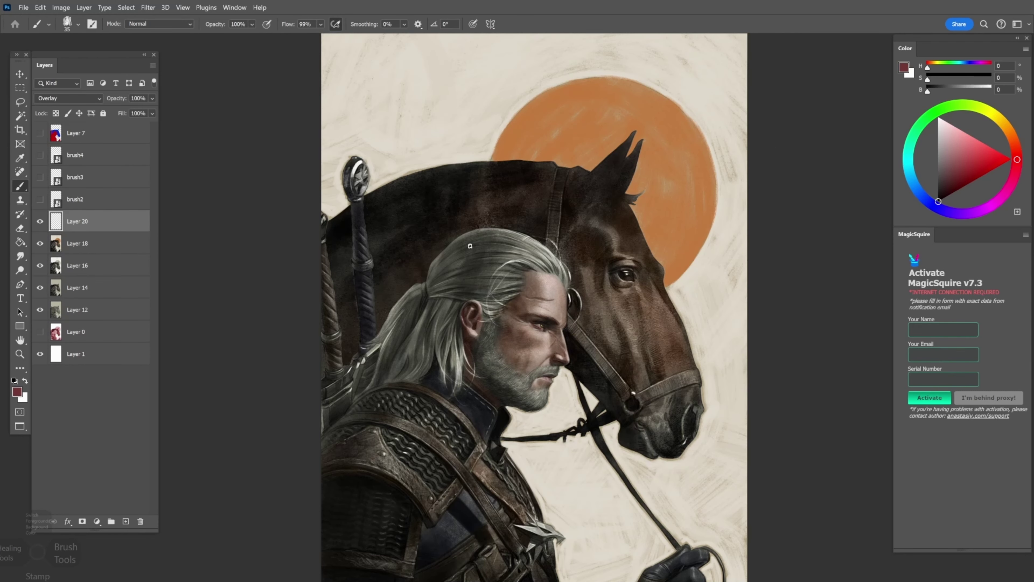
left_click(506, 292, "alt")
key("bracketright")
left_click(17, 391)
key("Return")
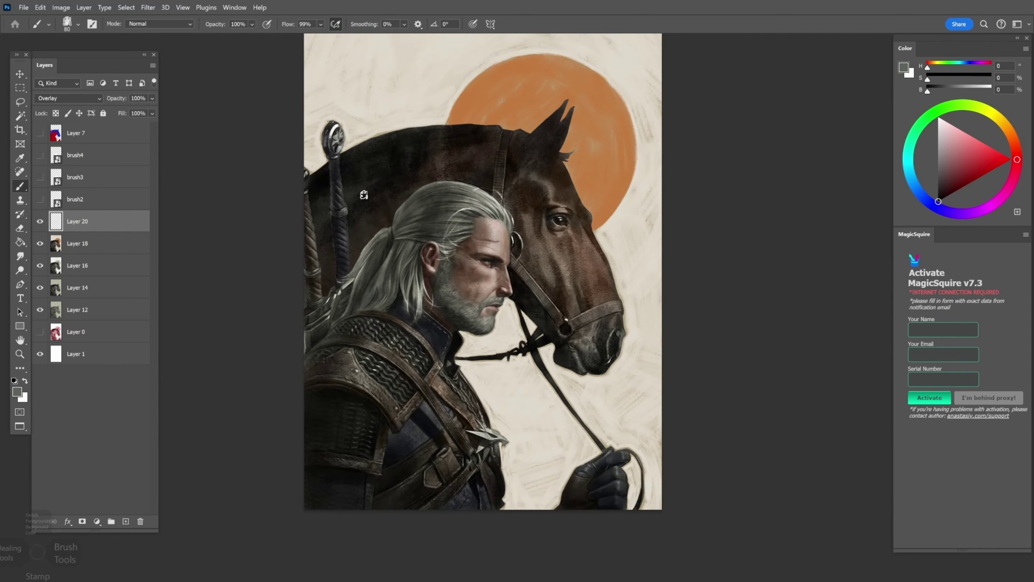
Choose a dark red painting colour on Layer 20 and switch to the Spot Healing Brush for retouching Layer 18
key("r")
left_click_drag(560, 314, 488, 285)
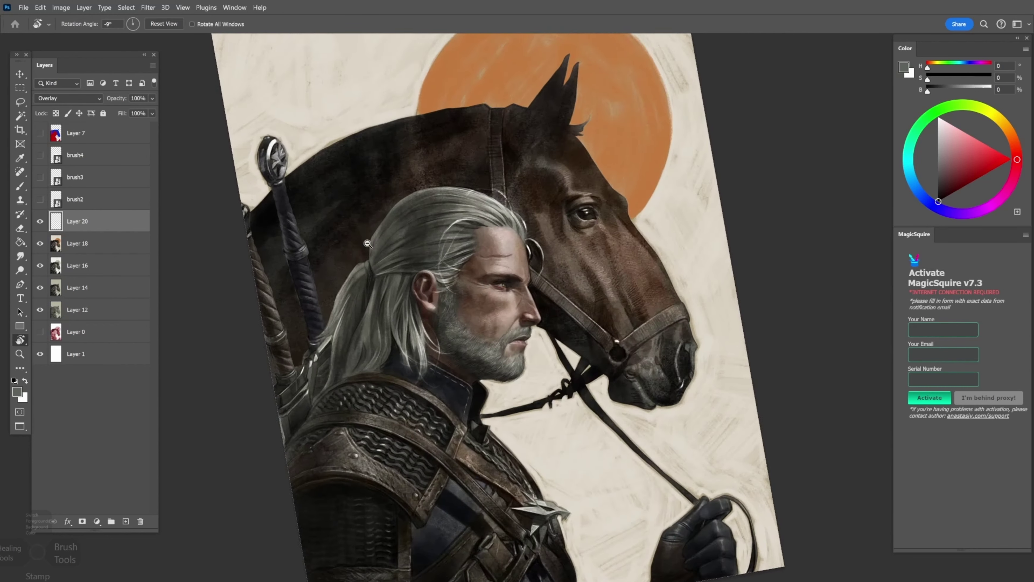
left_click(16, 391)
key("Return")
key("bracketleft")
key("bracketleft")
key("alt+bracketleft")
key("j")
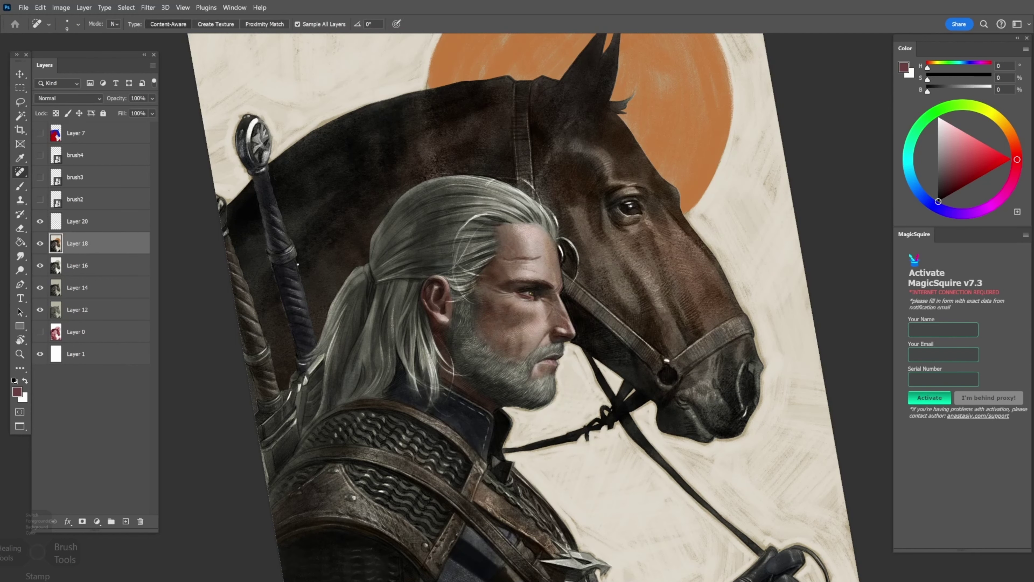
Brighten the rider's hair on Layer 18 with a white 100 px brush in Overlay mode
key("r")
mouse_move(283, 302)
left_mouse_down()
mouse_move(309, 244)
mouse_move(316, 359)
left_mouse_up()
key("b")
key("x")
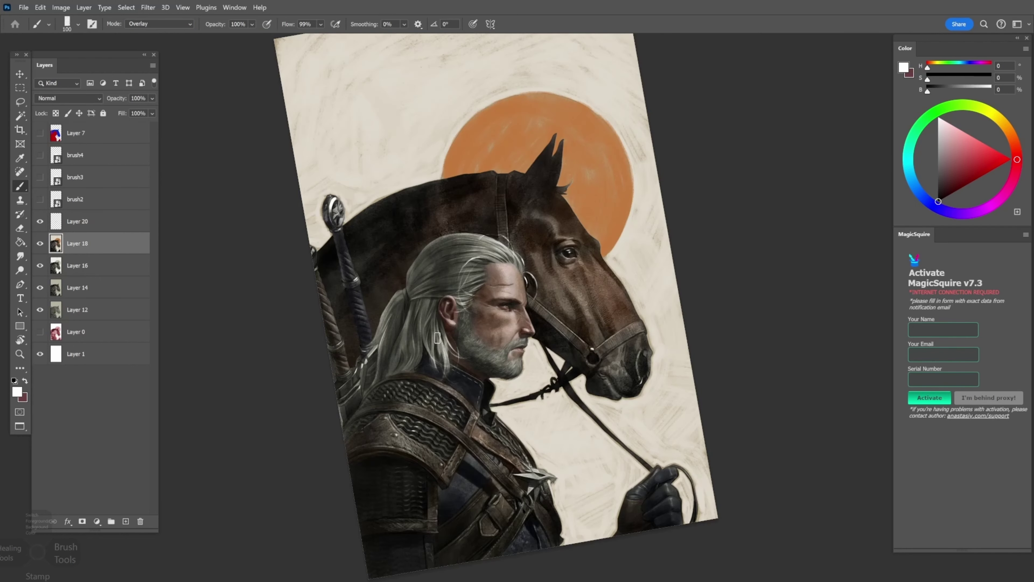
Warm the rider's leather chest straps on Overlay Layer 20 with a light brown 45 px brush at 15% flow
key("r")
left_click_drag(488, 285, 400, 332)
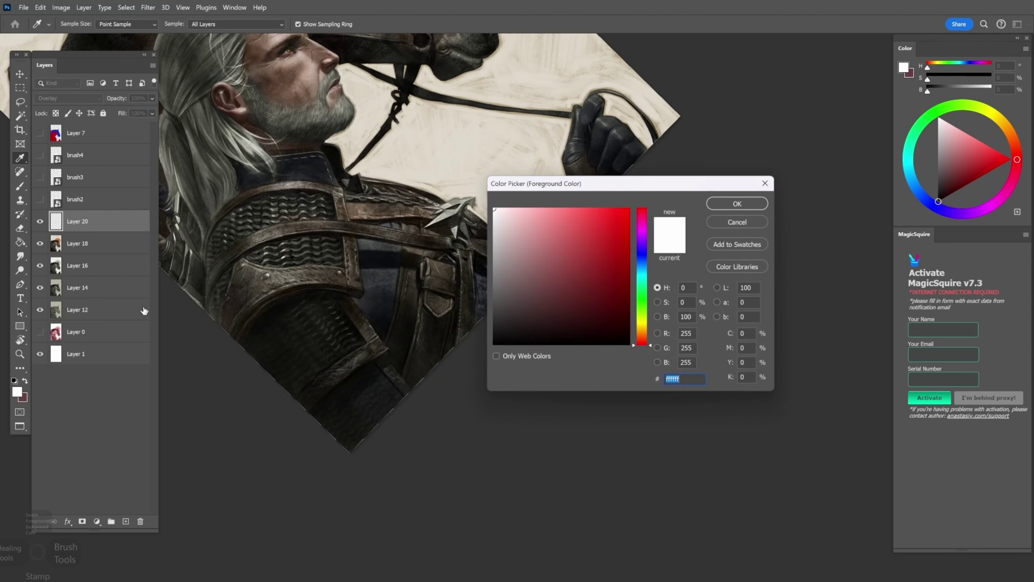
key("Return")
key("b")
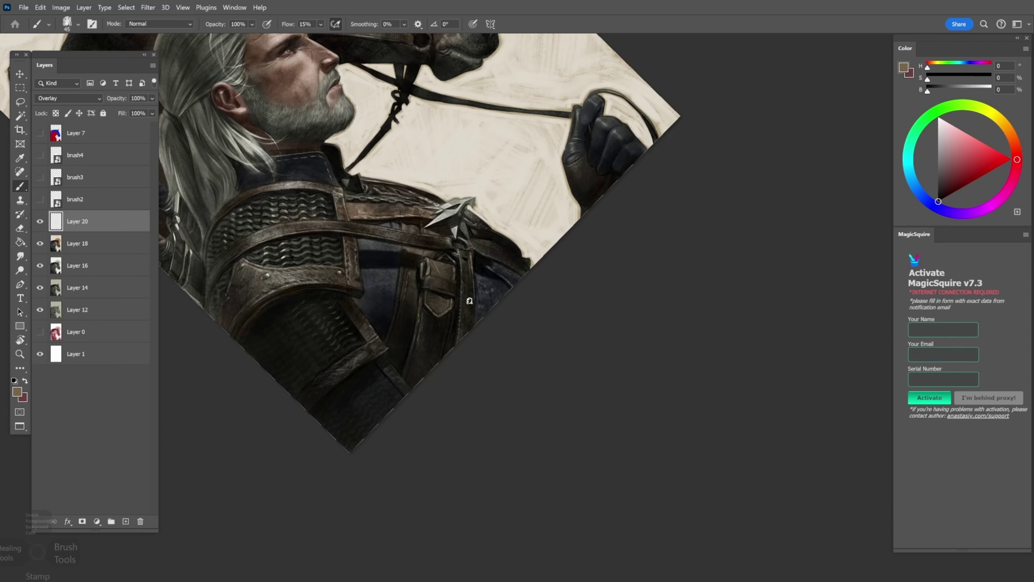
mouse_move(469, 300)
left_mouse_down()
mouse_move(553, 349)
mouse_move(532, 309)
left_mouse_up()
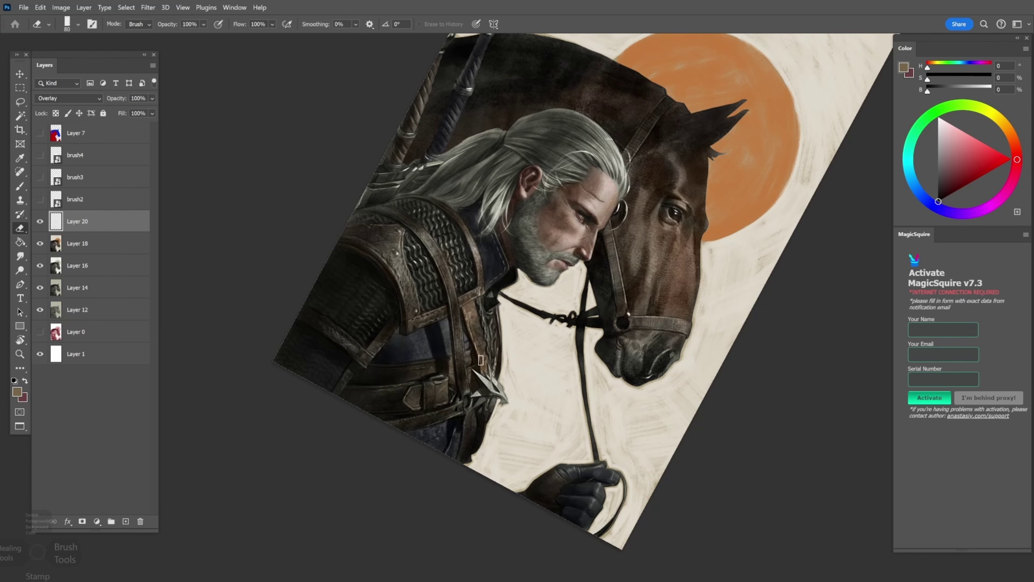
Add white highlights to the rider on Layer 18 with a fine brush in Overlay mode at 80% flow
key("r")
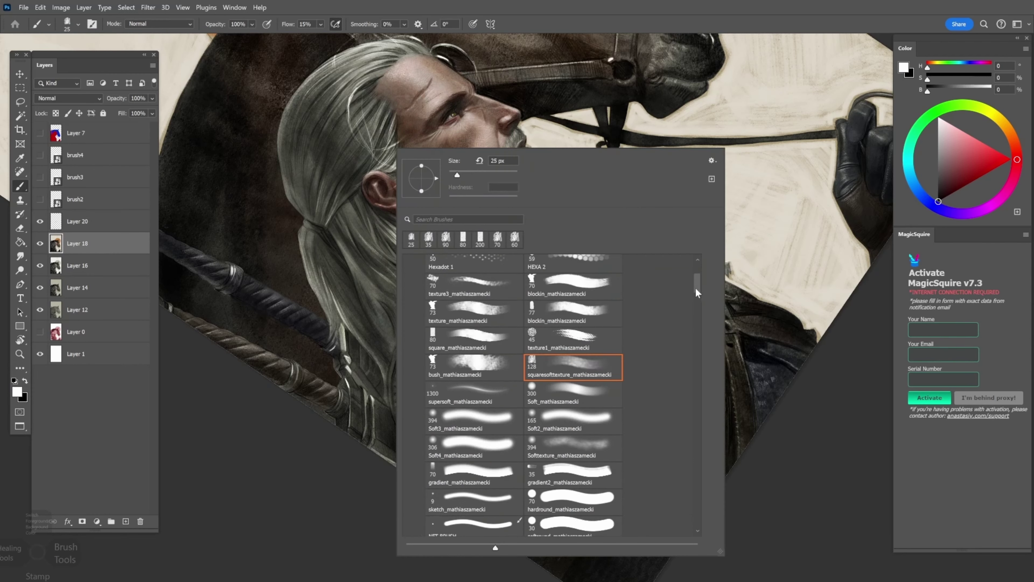
key("Return")
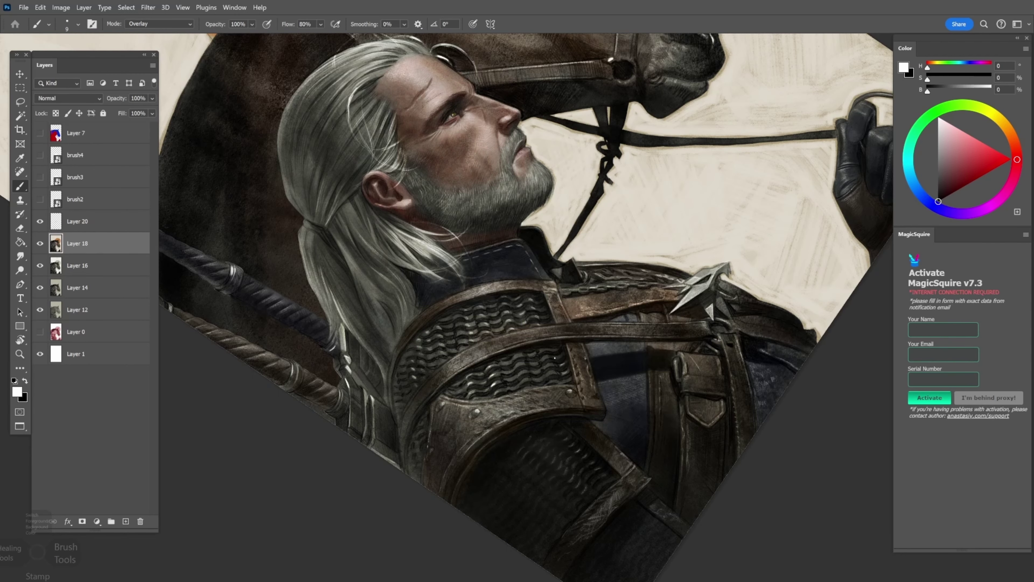
mouse_move(611, 163)
left_mouse_down()
mouse_move(692, 366)
mouse_move(570, 488)
mouse_move(448, 285)
left_mouse_up()
key("bracketleft")
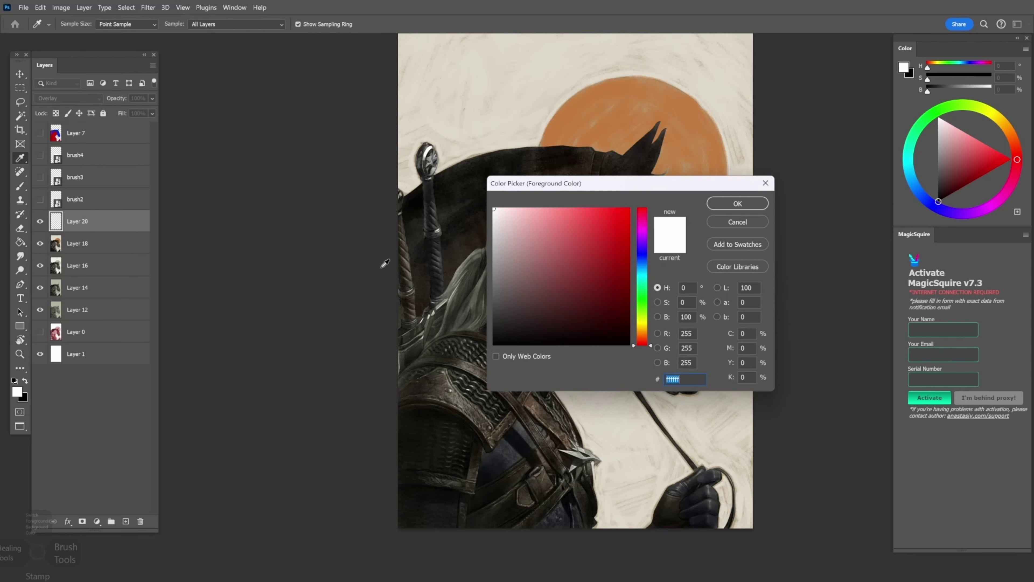
Pick a dark grey and tone the rider's shoulder area on Overlay Layer 20 with a brush of about 60 px
left_click(644, 318)
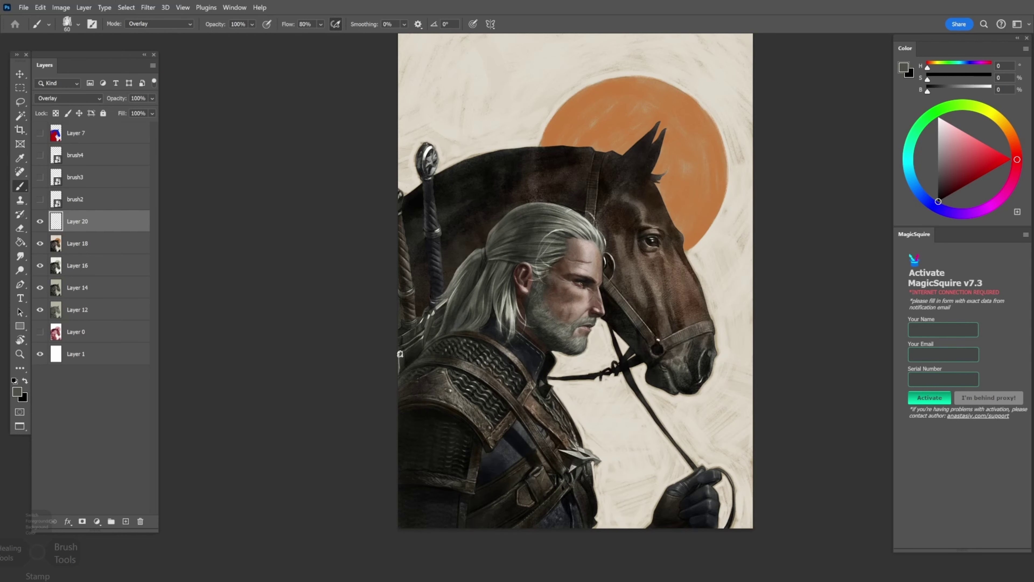
left_click_drag(432, 334, 459, 396)
key("bracketright")
key("bracketright")
key("bracketright")
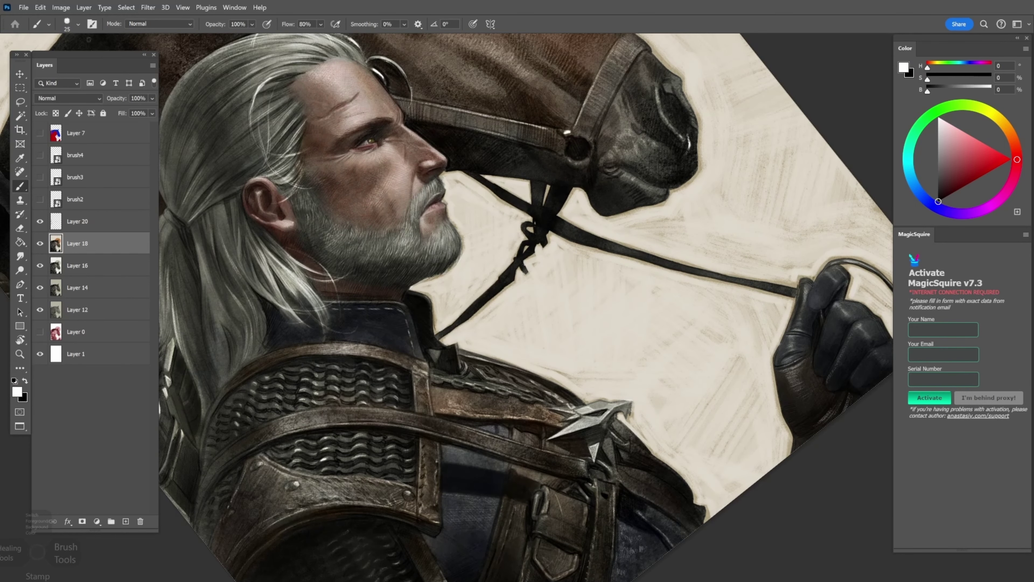
Paint fine white highlights on the rider's chain mail, armour and medallion on Layer 18 with a small brush in Overlay mode
key("bracketright")
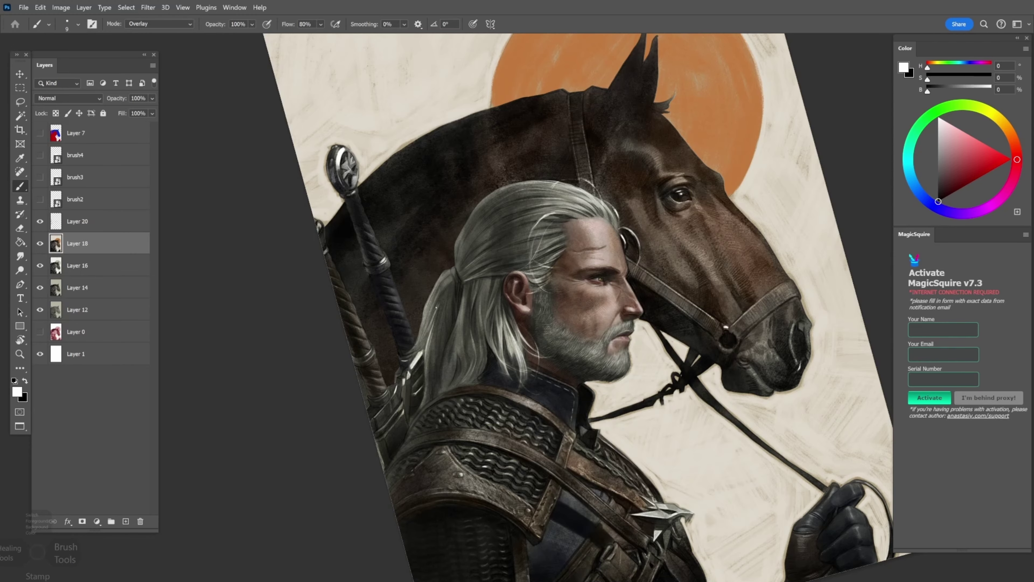
scroll(468, 411, "up", 3)
key("bracketleft")
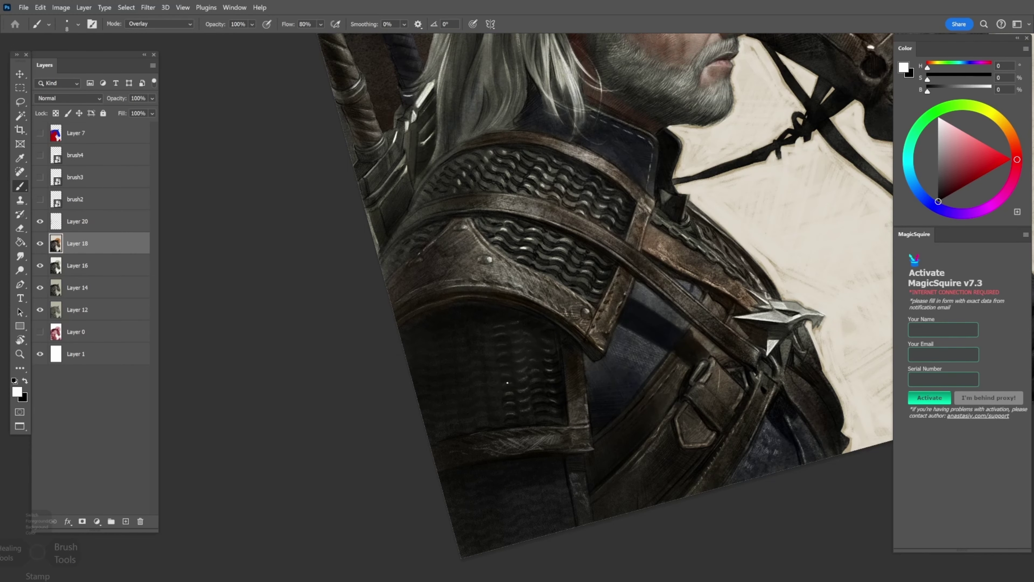
key("bracketright")
key("bracketright")
key("bracketright")
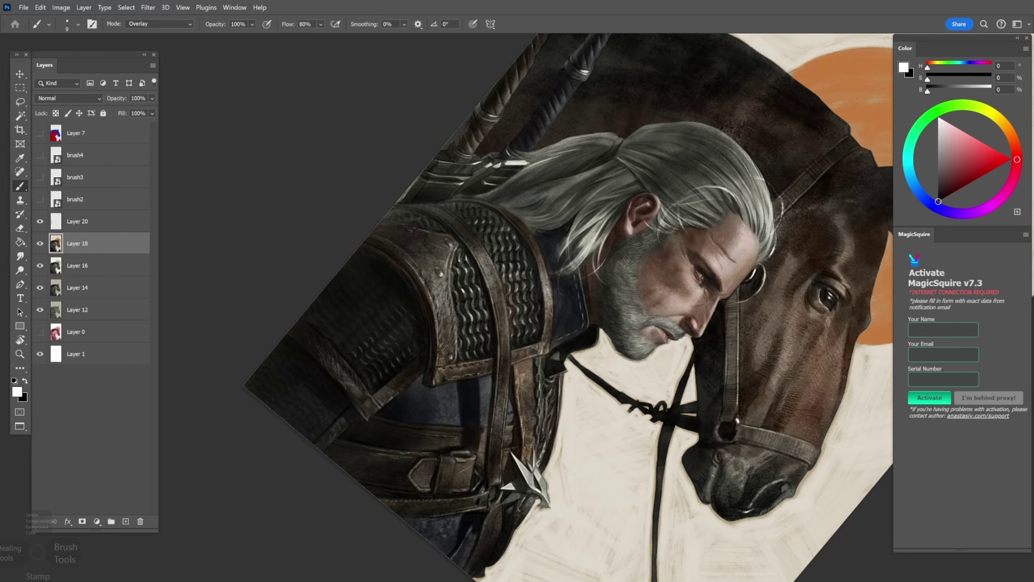
key("bracketleft")
key("x")
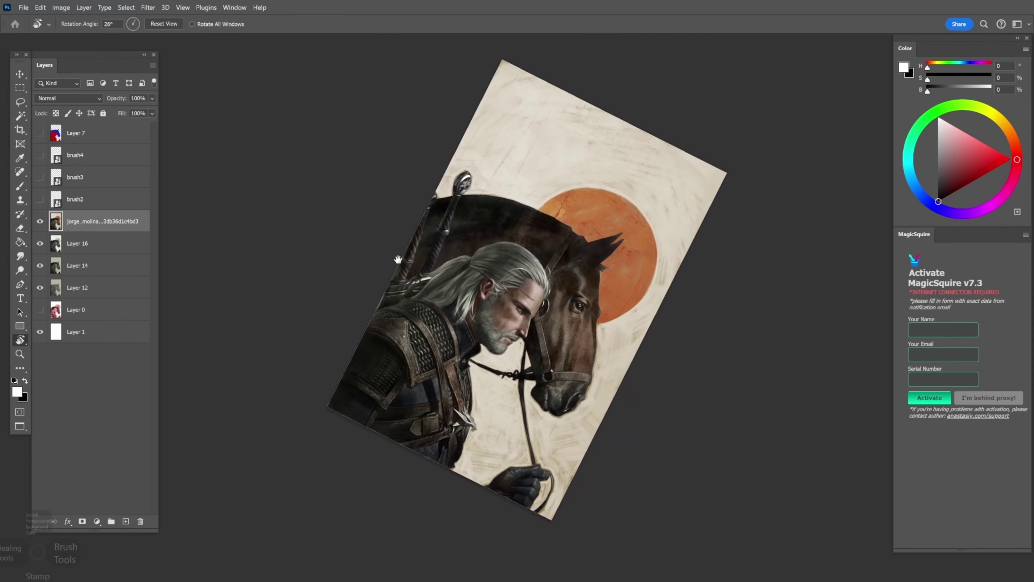
scroll(397, 259, "up", 3)
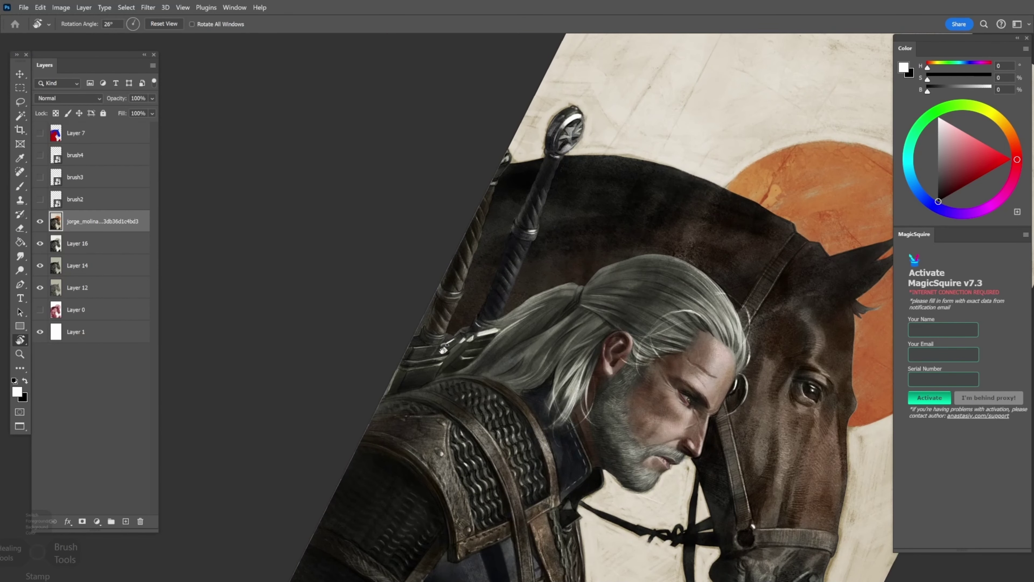
Deepen the shadows around the rider's hair and swords on the merged painting layer with a large black Overlay brush at 80% flow
key("b")
key("Escape")
key("x")
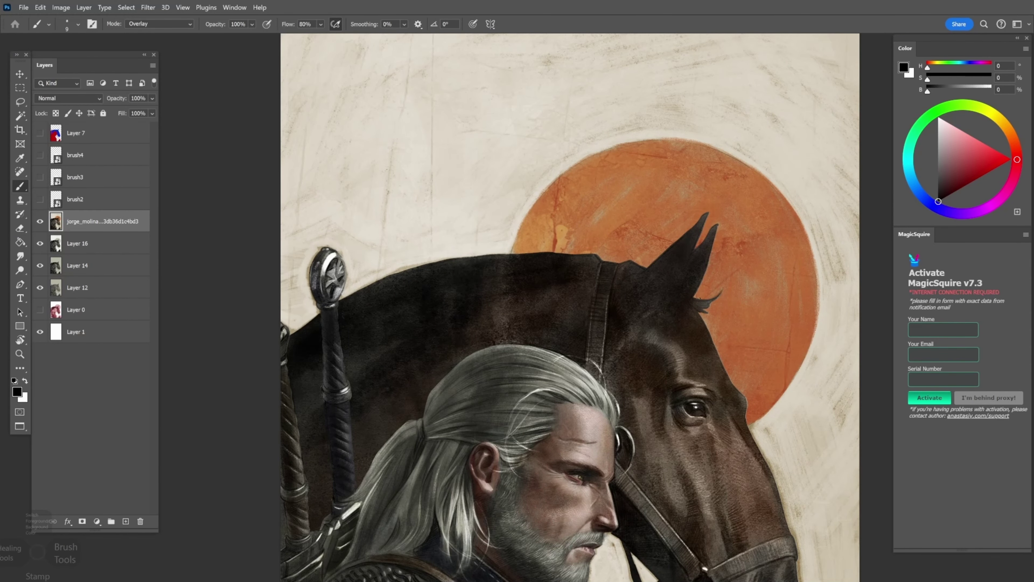
left_click_drag(700, 298, 710, 307)
key("ctrl+0")
mouse_move(703, 254)
left_mouse_down()
mouse_move(390, 318)
mouse_move(459, 381)
left_mouse_up()
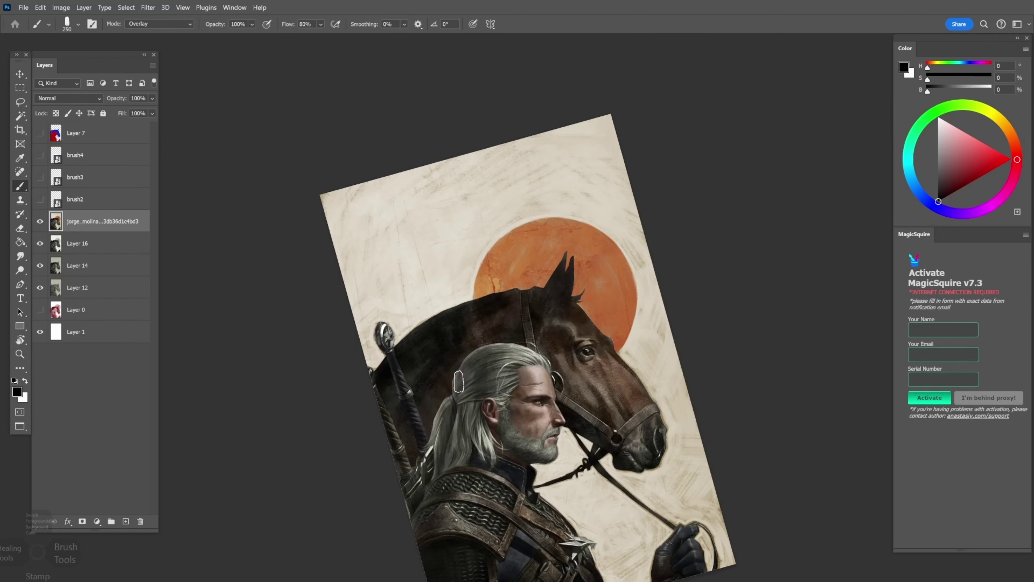
key("period")
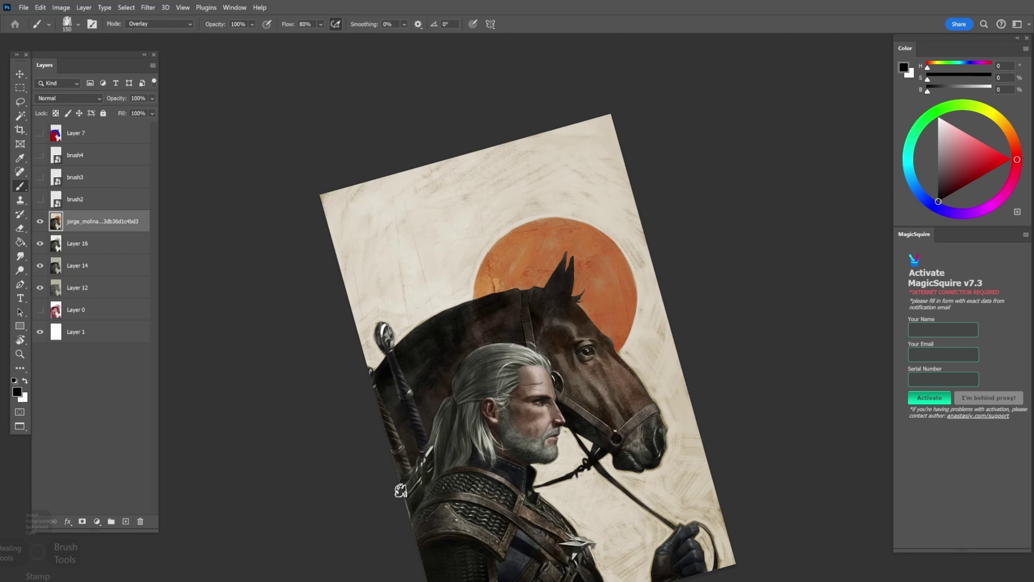
Add fine white highlights to the rider's medallion, chest straps and shoulder armour with a 10 px Overlay brush at 80% flow
key("r")
left_click_drag(467, 359, 275, 177)
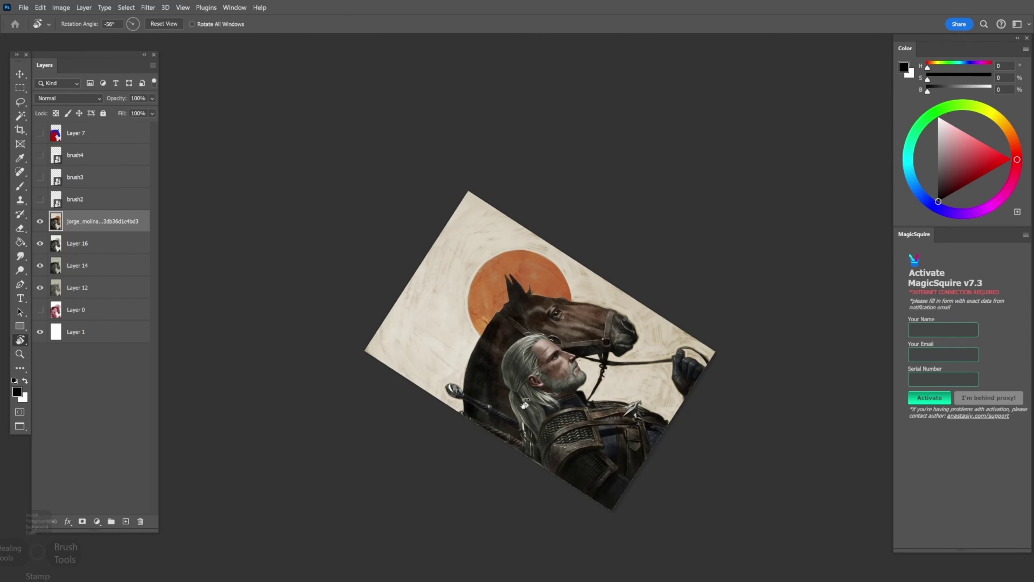
key("z")
left_click_drag(496, 326, 307, 166)
left_click(496, 335)
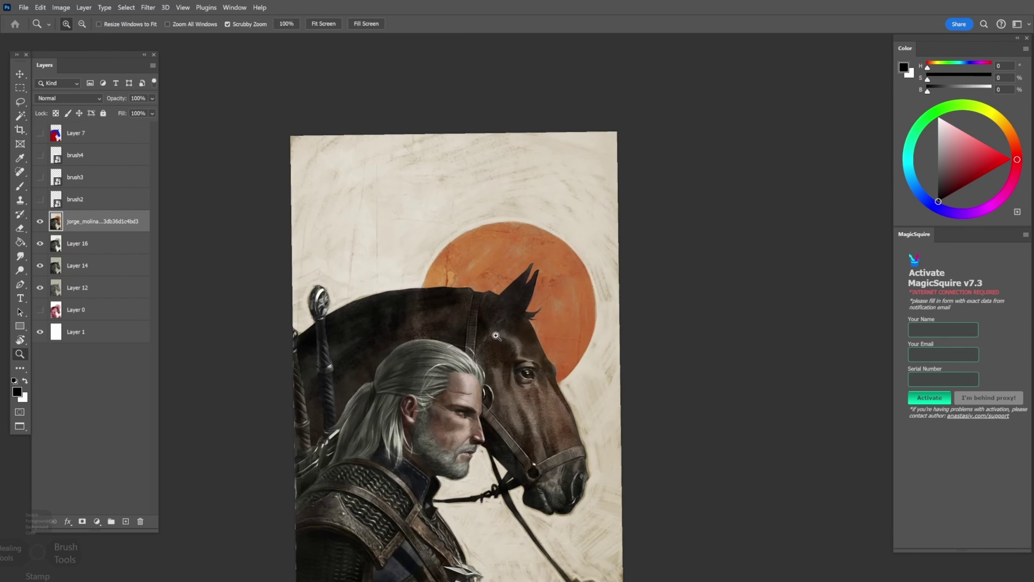
mouse_move(496, 335)
left_mouse_down()
mouse_move(472, 335)
mouse_move(525, 338)
mouse_move(523, 381)
left_mouse_up()
key("b")
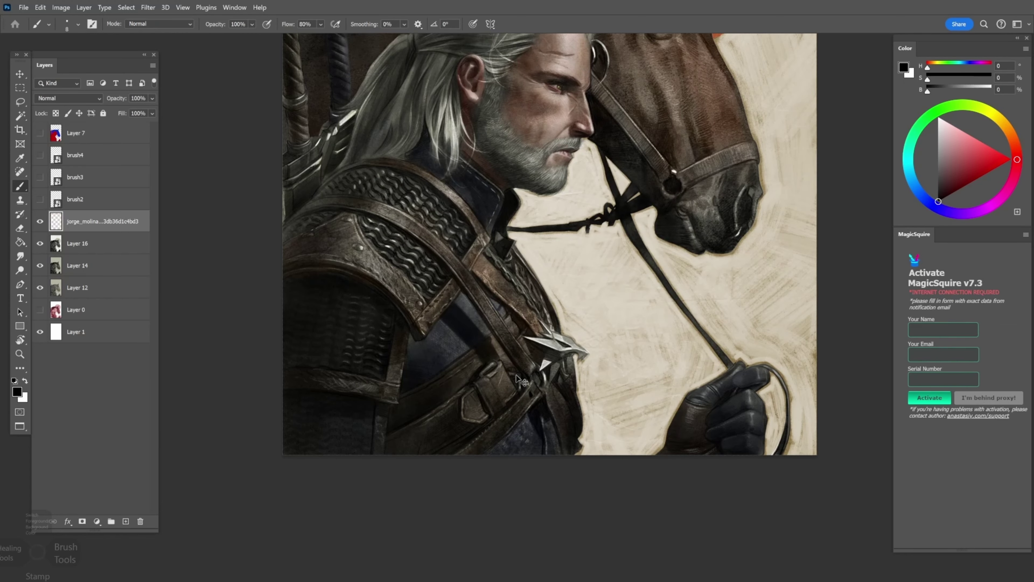
key("x")
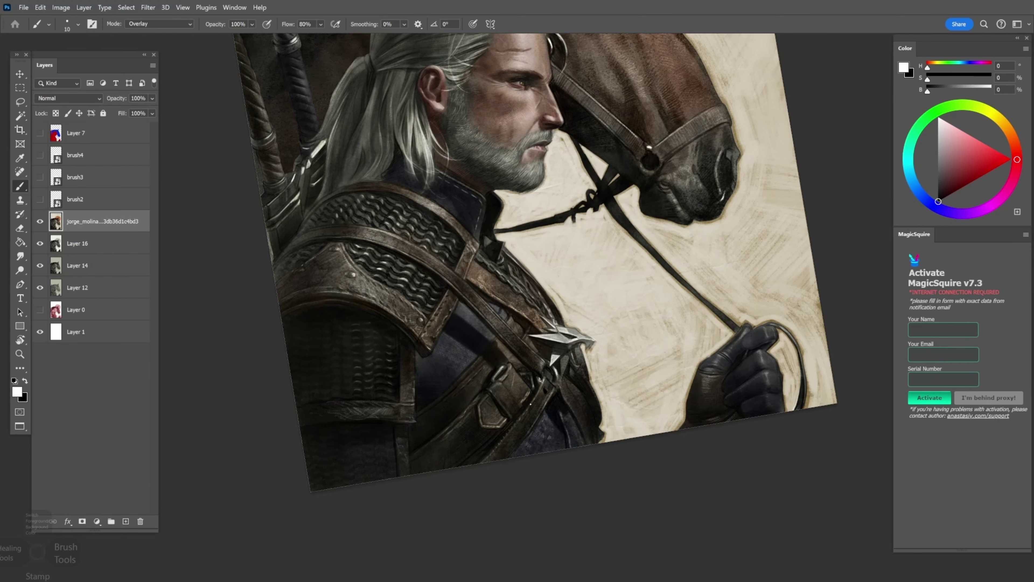
left_click_drag(515, 428, 491, 361)
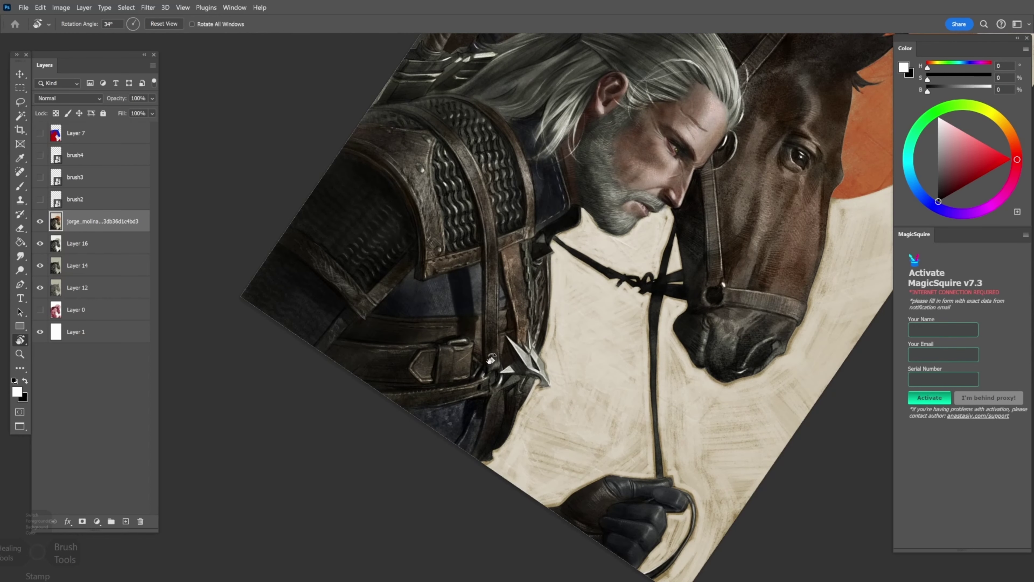
left_click_drag(488, 297, 366, 407)
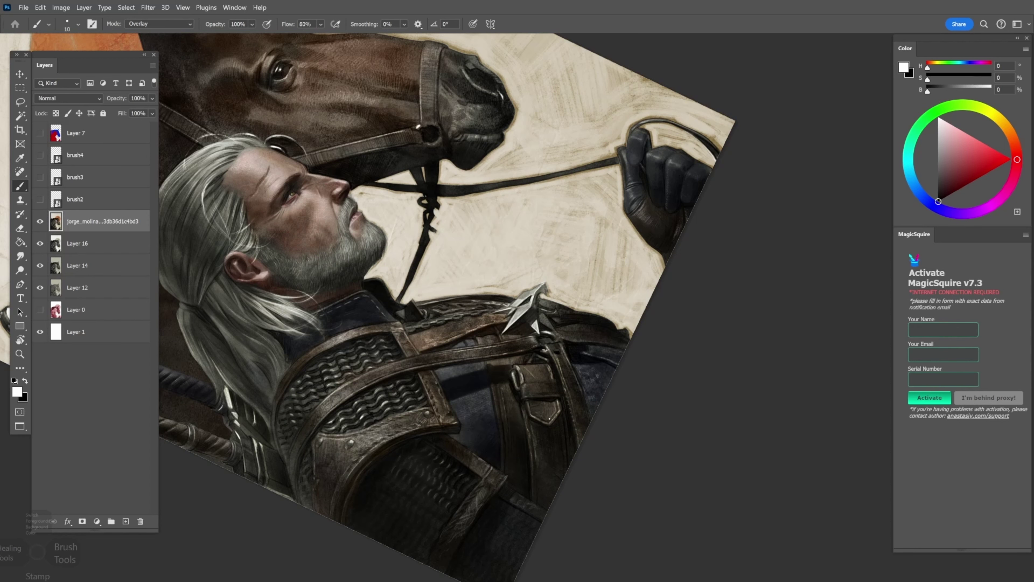
left_click_drag(314, 330, 335, 358)
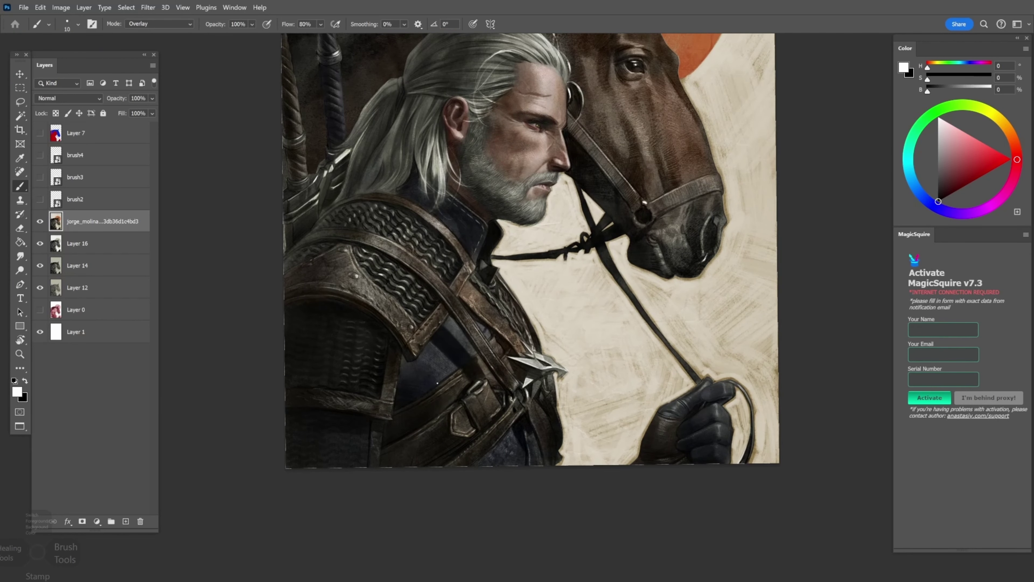
Touch up the blue tunic and belt pouch with tiny white highlights using a 9 px Overlay brush
left_click_drag(456, 395, 529, 253)
key("x")
key("x")
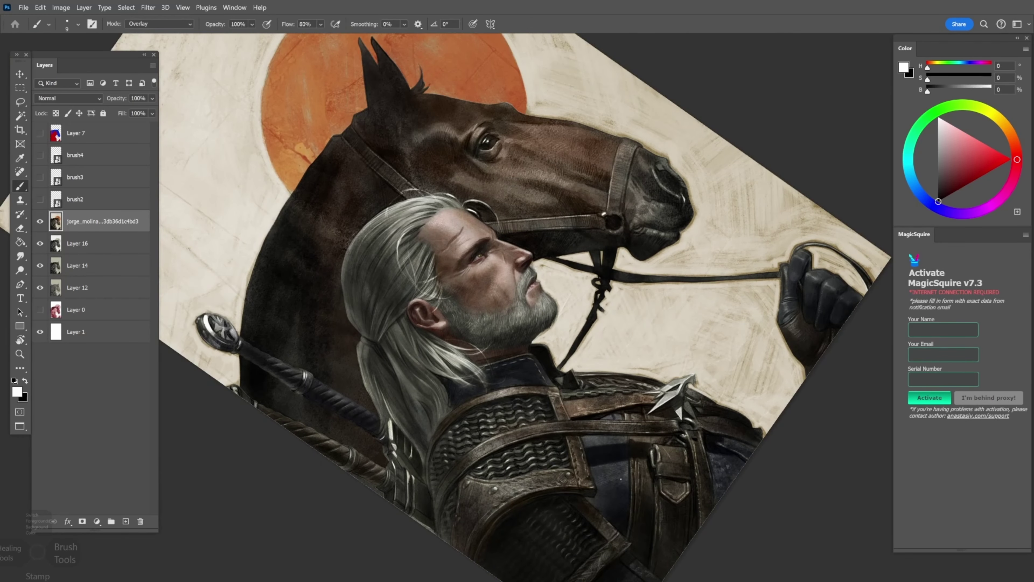
left_click_drag(581, 434, 507, 330)
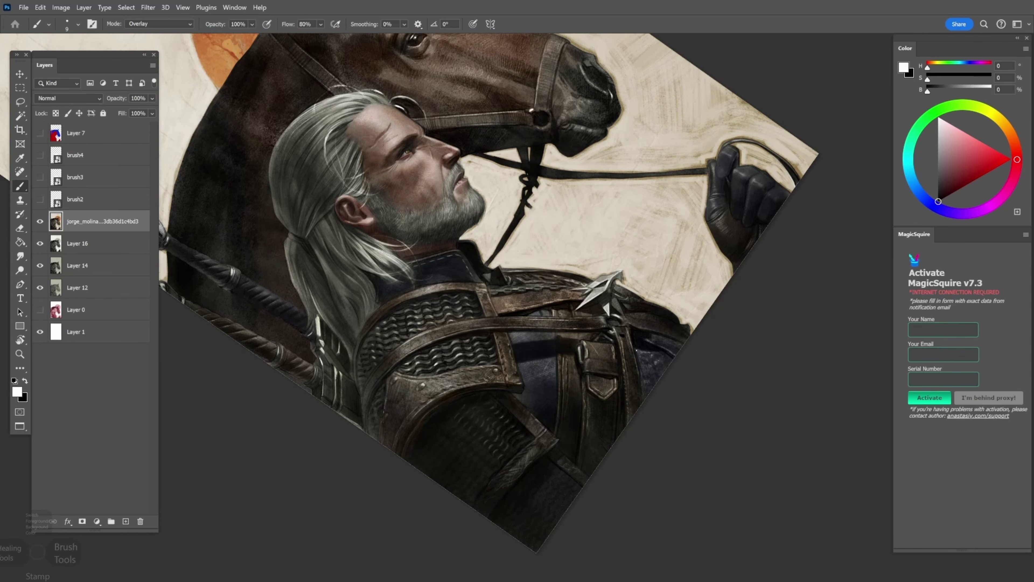
scroll(436, 212, "down", 1)
key("bracketleft")
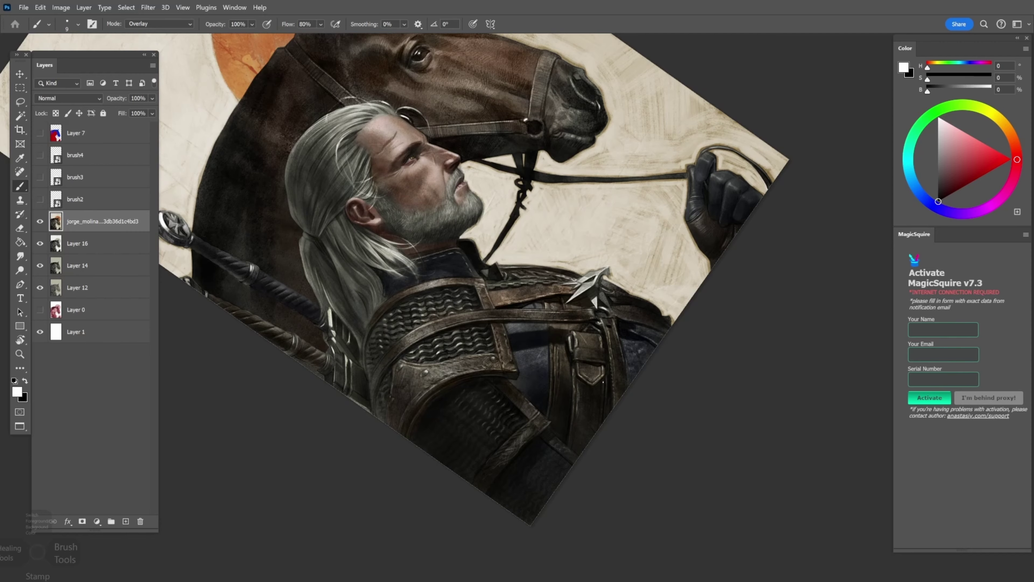
Spatter brown specks over the cream background near the reins on new Layer 18 with a 15 px Dissolve brush at 100% flow
key("ctrl+0")
right_click(554, 150)
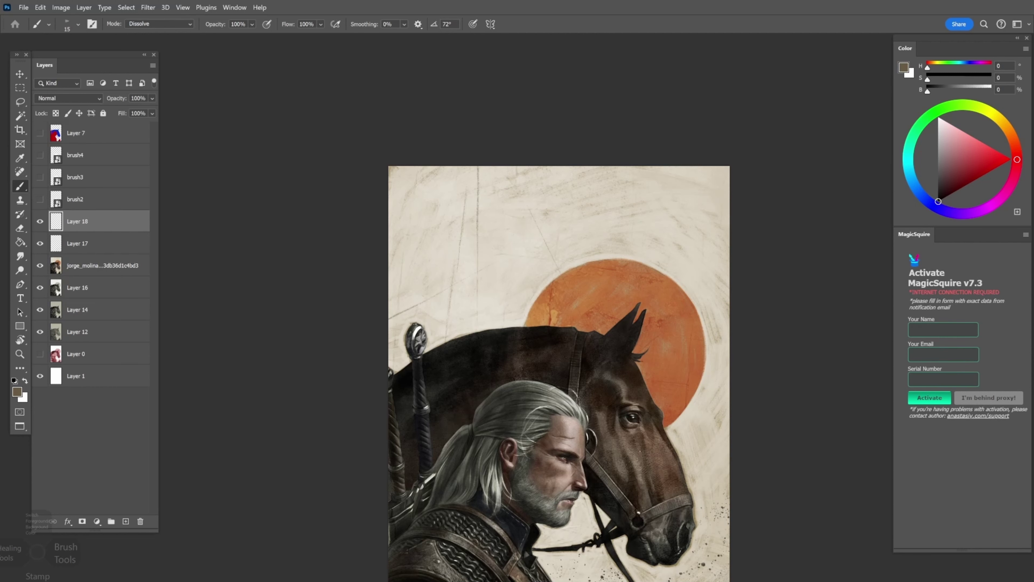
left_click_drag(414, 210, 371, 262)
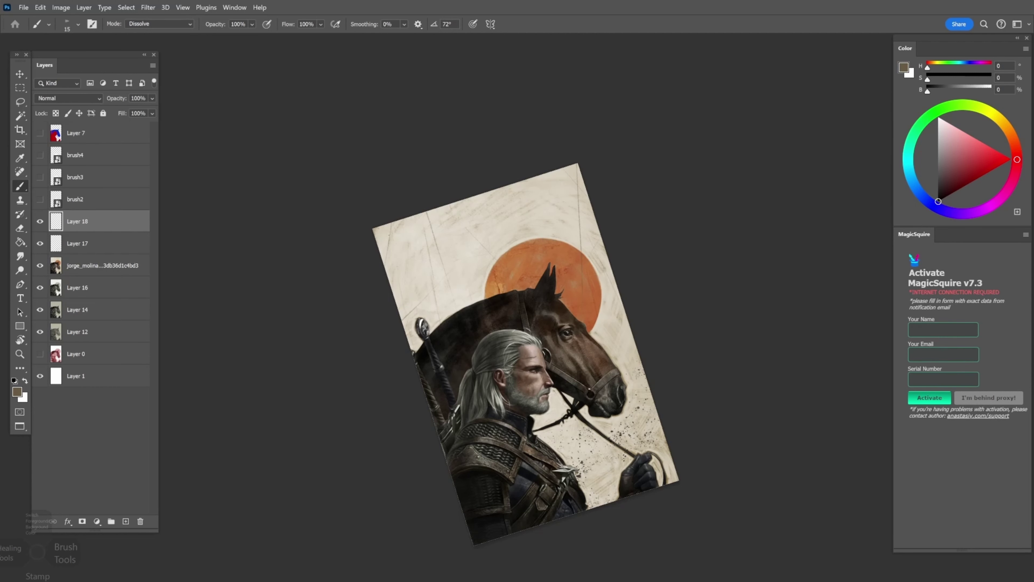